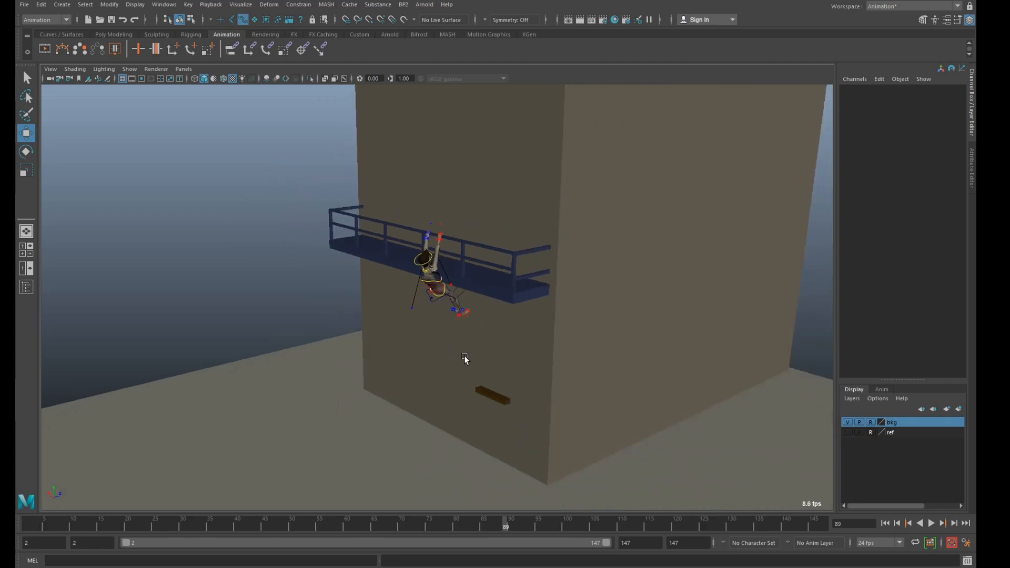
# Select all the character's rig controls and scrub through the run and climb animation
pyautogui.keyDown('alt'); pyautogui.moveTo(464, 355); pyautogui.dragTo(408, 305); pyautogui.keyUp('alt')
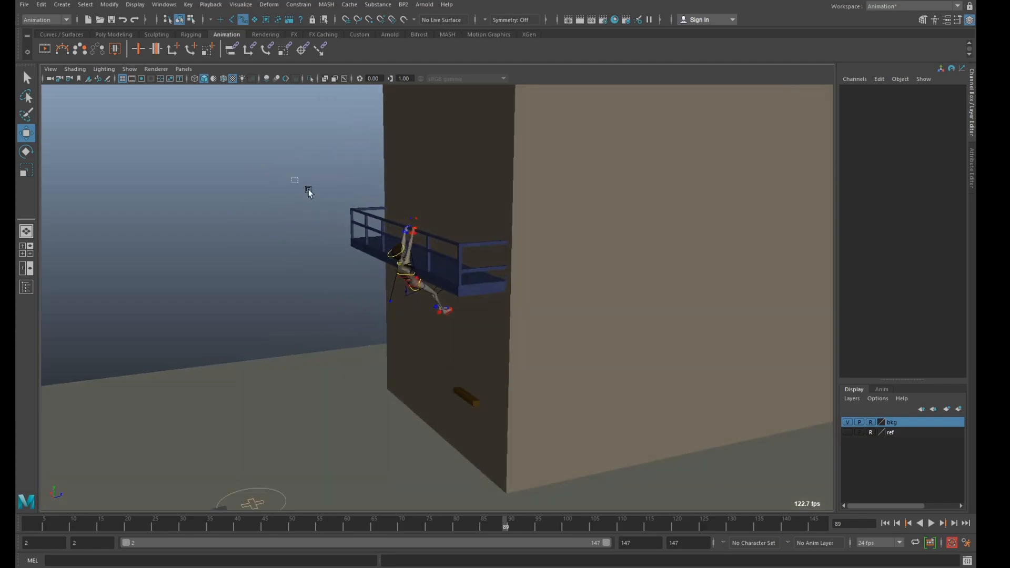
pyautogui.moveTo(307, 188); pyautogui.dragTo(545, 376)
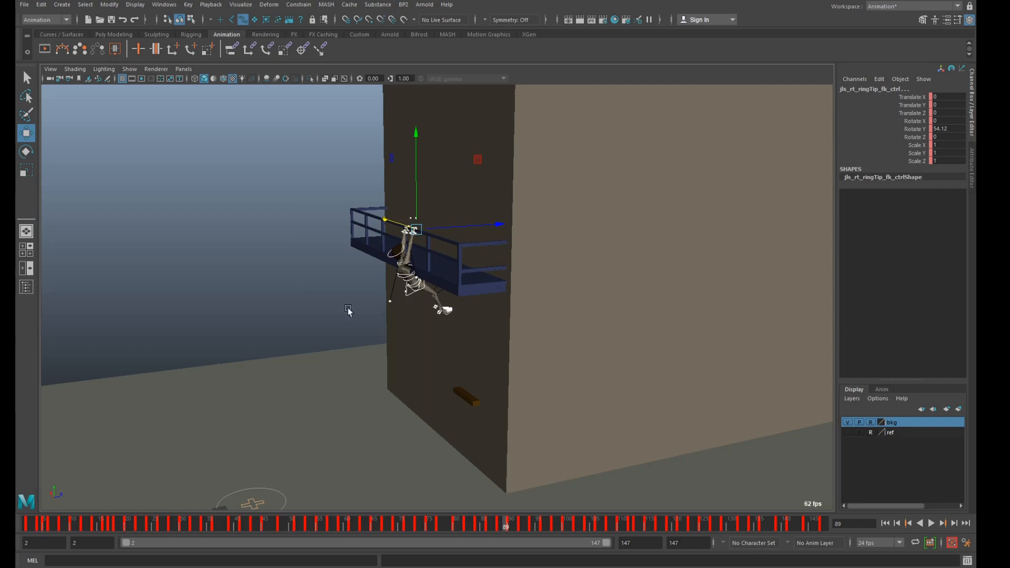
pyautogui.scroll(-3, 666, 308)
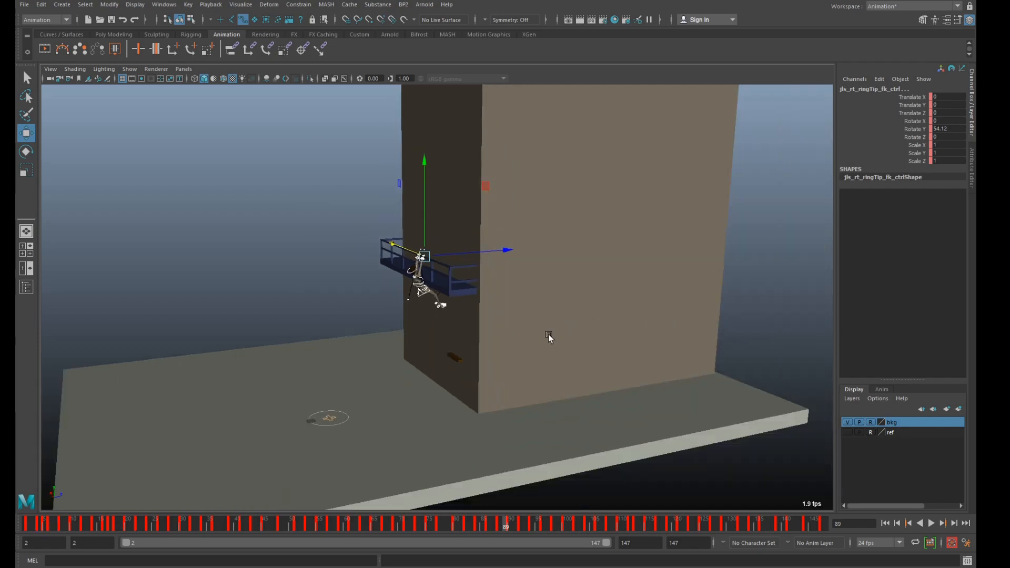
pyautogui.moveTo(549, 336)
pyautogui.keyDown('alt'); pyautogui.mouseDown()
pyautogui.moveTo(575, 331)
pyautogui.moveTo(536, 335)
pyautogui.mouseUp(); pyautogui.keyUp('alt')
pyautogui.scroll(3, 575, 332)
pyautogui.keyDown('alt'); pyautogui.moveTo(535, 334); pyautogui.dragTo(565, 290, button='middle'); pyautogui.keyUp('alt')
pyautogui.scroll(-2, 566, 290)
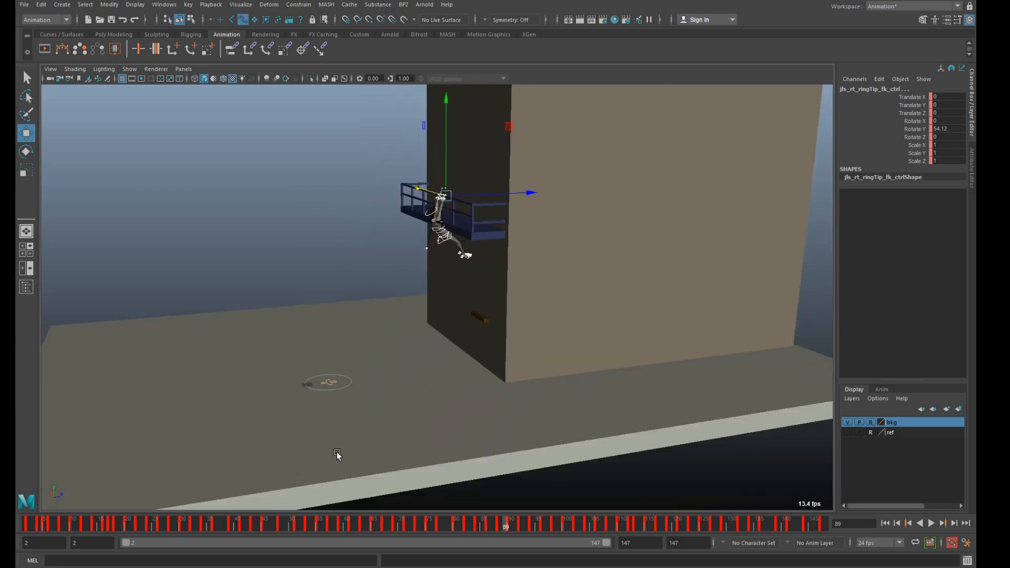
pyautogui.moveTo(35, 525); pyautogui.dragTo(93, 528)
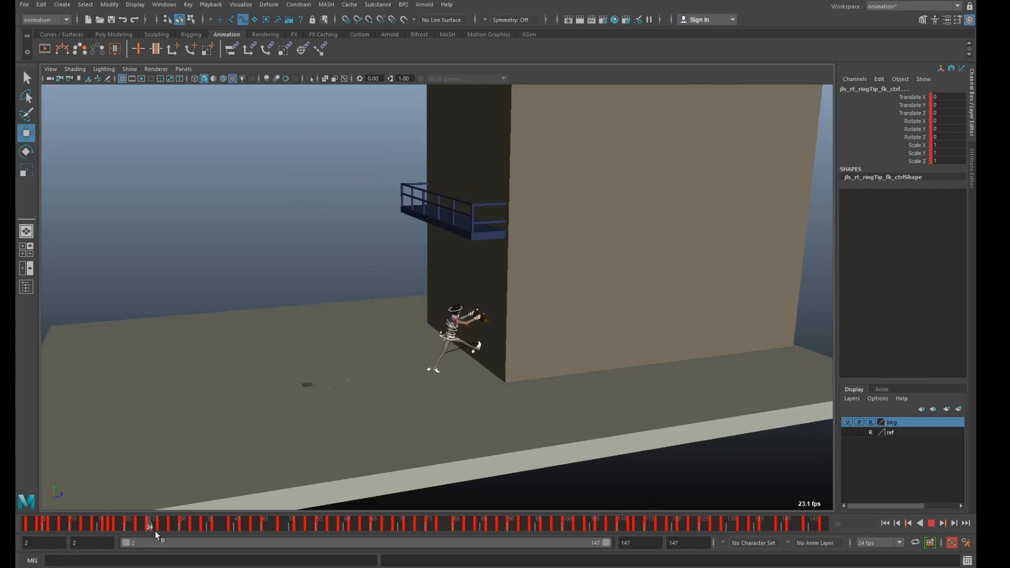
pyautogui.moveTo(218, 535); pyautogui.dragTo(272, 535)
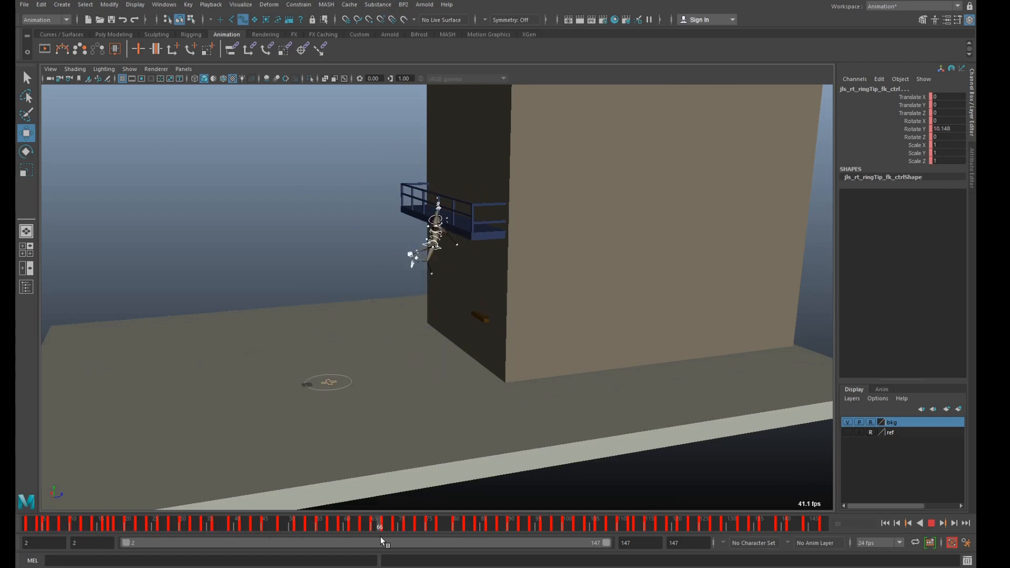
# Deselect the controls and play the run and climb animation from frame 2 to review its timing
pyautogui.moveTo(381, 537); pyautogui.dragTo(28, 522)
pyautogui.scroll(3, 329, 316)
pyautogui.keyDown('alt'); pyautogui.moveTo(329, 316); pyautogui.dragTo(357, 278); pyautogui.keyUp('alt')
pyautogui.click(232, 245)
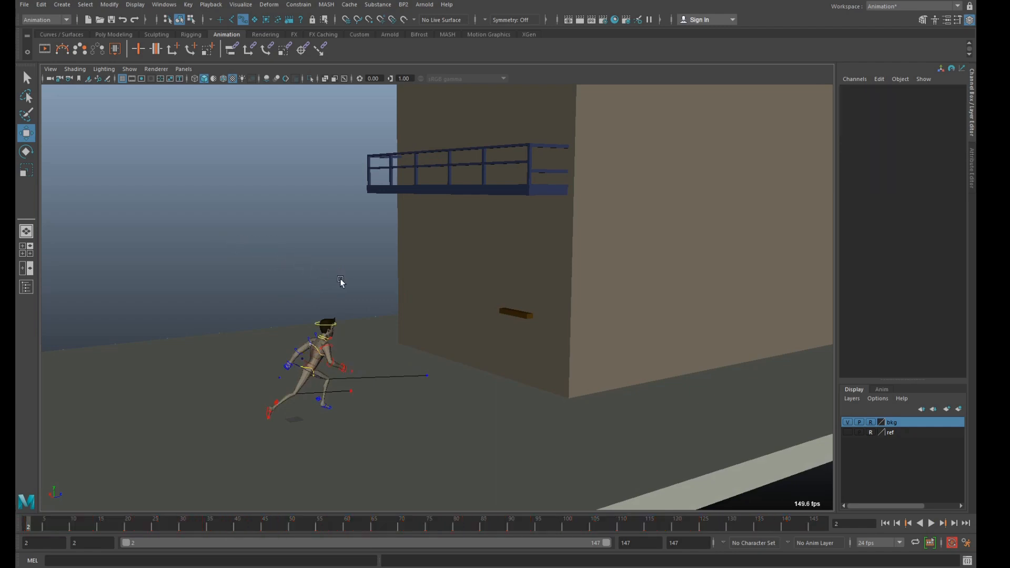
pyautogui.scroll(2, 357, 279)
pyautogui.keyDown('alt'); pyautogui.moveTo(667, 356); pyautogui.dragTo(657, 373, button='middle'); pyautogui.keyUp('alt')
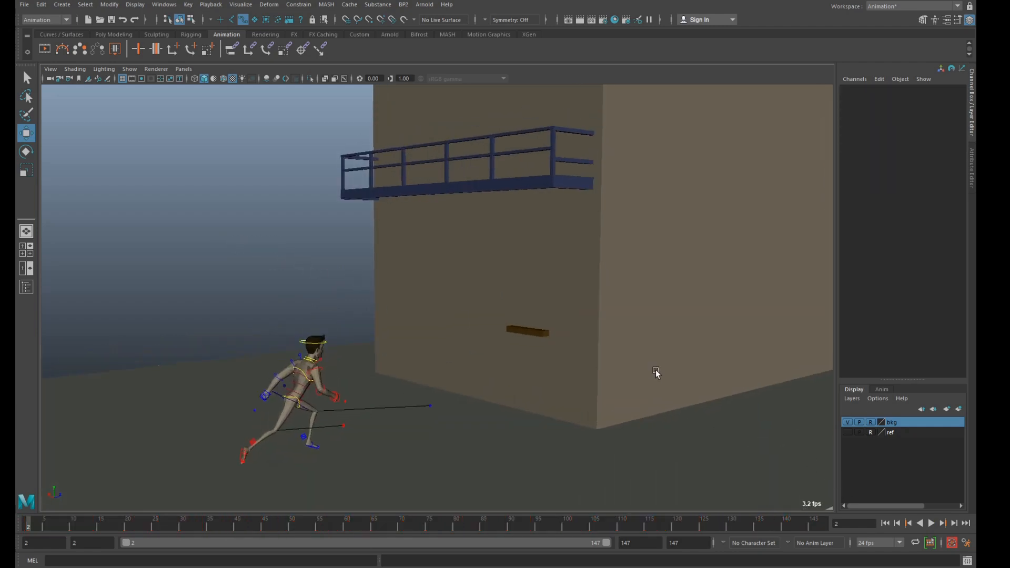
pyautogui.click(931, 523)
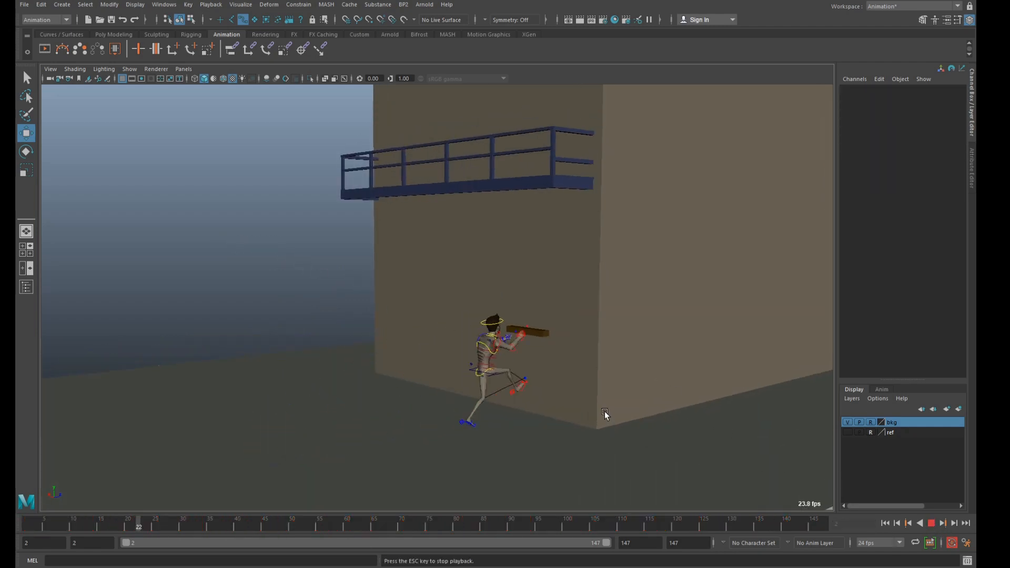
pyautogui.moveTo(574, 359)
pyautogui.keyDown('alt'); pyautogui.mouseDown()
pyautogui.moveTo(605, 350)
pyautogui.moveTo(577, 345)
pyautogui.mouseUp(); pyautogui.keyUp('alt')
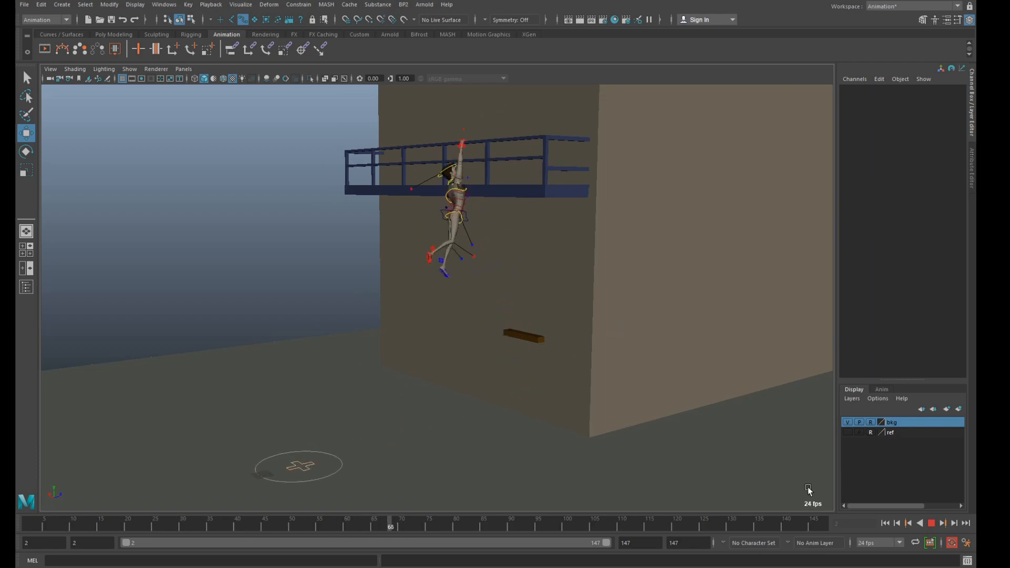
pyautogui.click(931, 522)
pyautogui.keyDown('alt'); pyautogui.moveTo(531, 367); pyautogui.dragTo(501, 383); pyautogui.keyUp('alt')
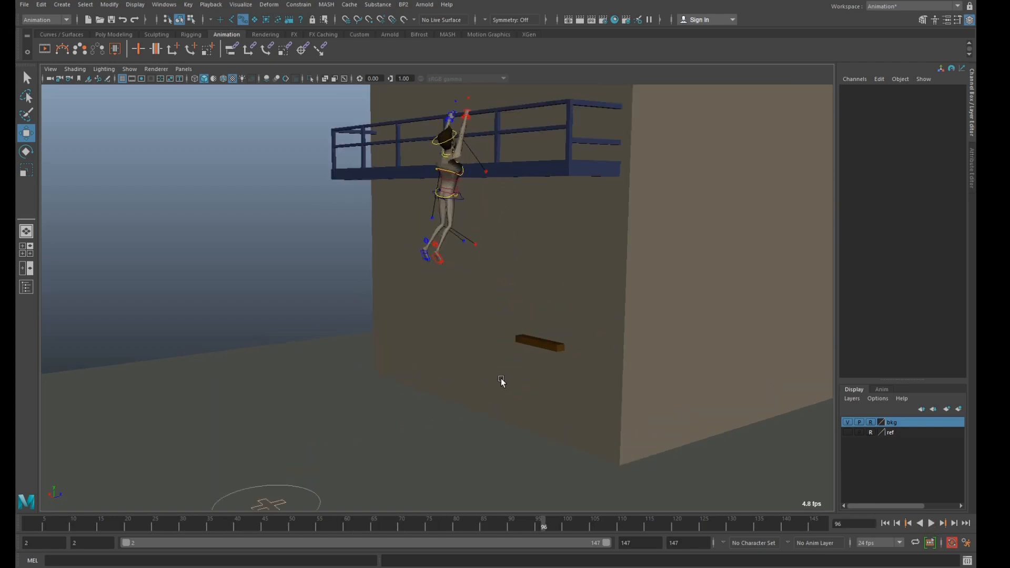
# Set the playback range to frames 1–55, select all the rig controls and go to frame 20
pyautogui.moveTo(604, 545); pyautogui.dragTo(320, 544)
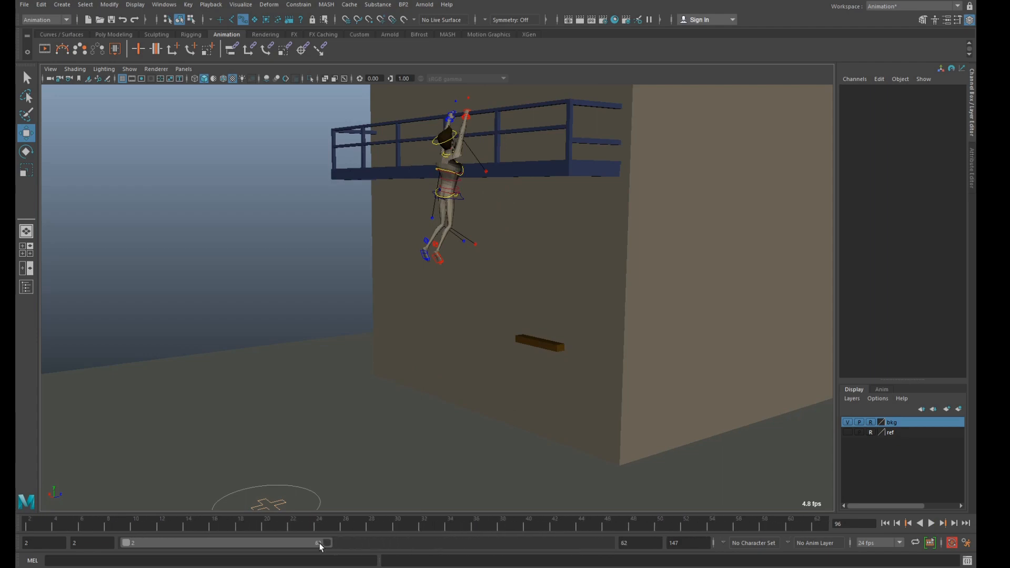
pyautogui.moveTo(596, 97); pyautogui.dragTo(598, 98)
pyautogui.keyDown('alt'); pyautogui.moveTo(599, 97); pyautogui.dragTo(487, 271); pyautogui.keyUp('alt')
pyautogui.keyDown('alt'); pyautogui.moveTo(488, 271); pyautogui.dragTo(490, 269, button='middle'); pyautogui.keyUp('alt')
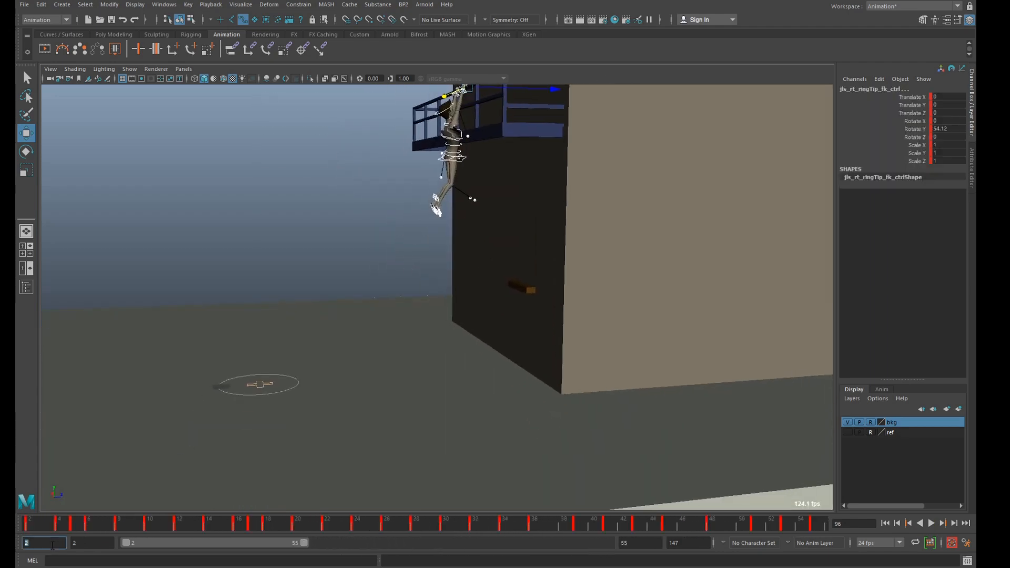
pyautogui.moveTo(129, 545); pyautogui.dragTo(314, 537)
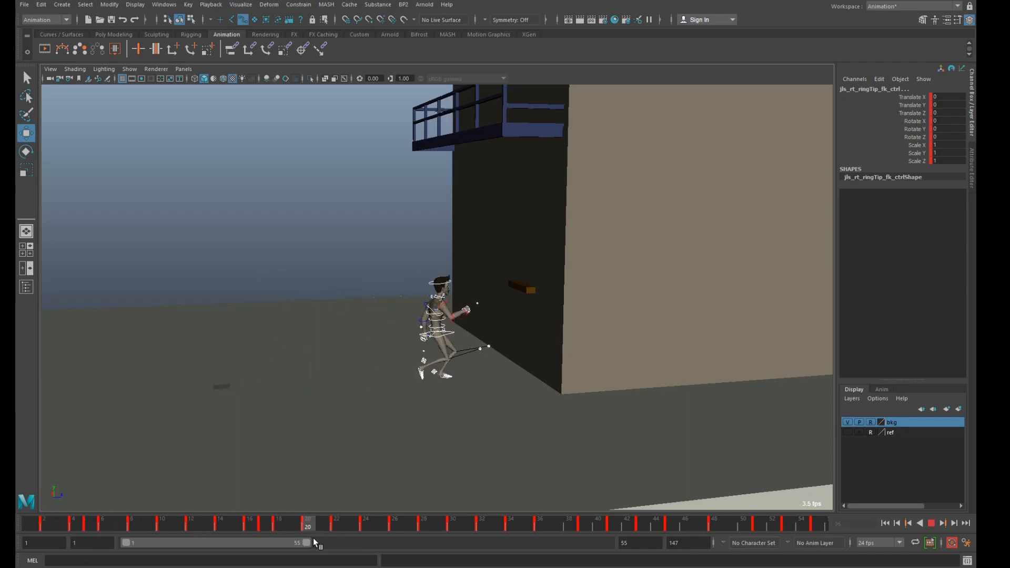
# With all rig controls selected, move the keys on frames 2–18 one frame earlier and return to frame 20
pyautogui.click(300, 245)
pyautogui.moveTo(551, 428); pyautogui.dragTo(550, 427)
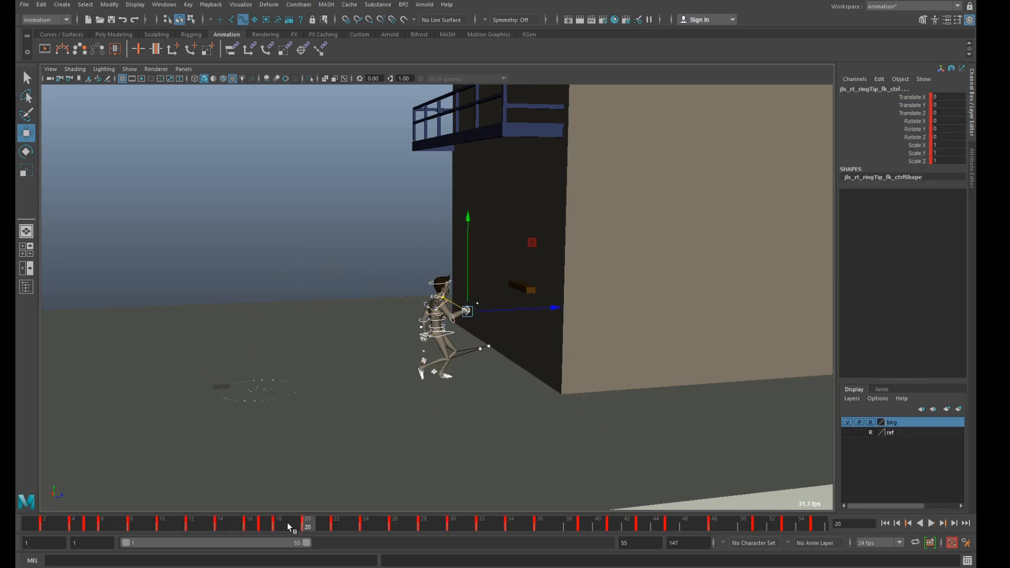
pyautogui.keyDown('shift'); pyautogui.moveTo(276, 523); pyautogui.dragTo(46, 528); pyautogui.keyUp('shift')
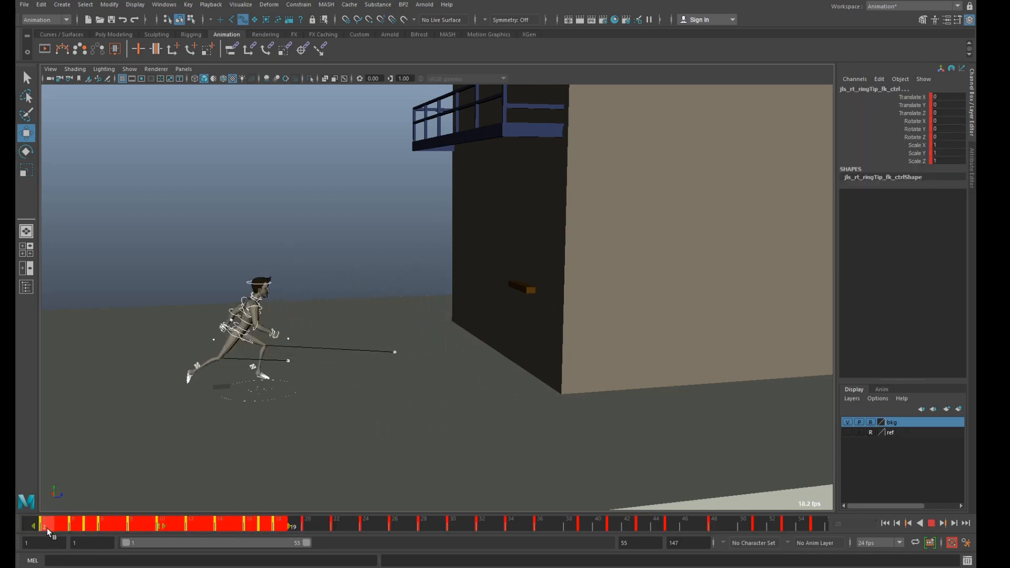
pyautogui.moveTo(163, 526); pyautogui.dragTo(148, 527)
pyautogui.moveTo(324, 527)
pyautogui.mouseDown()
pyautogui.moveTo(285, 522)
pyautogui.moveTo(303, 525)
pyautogui.mouseUp()
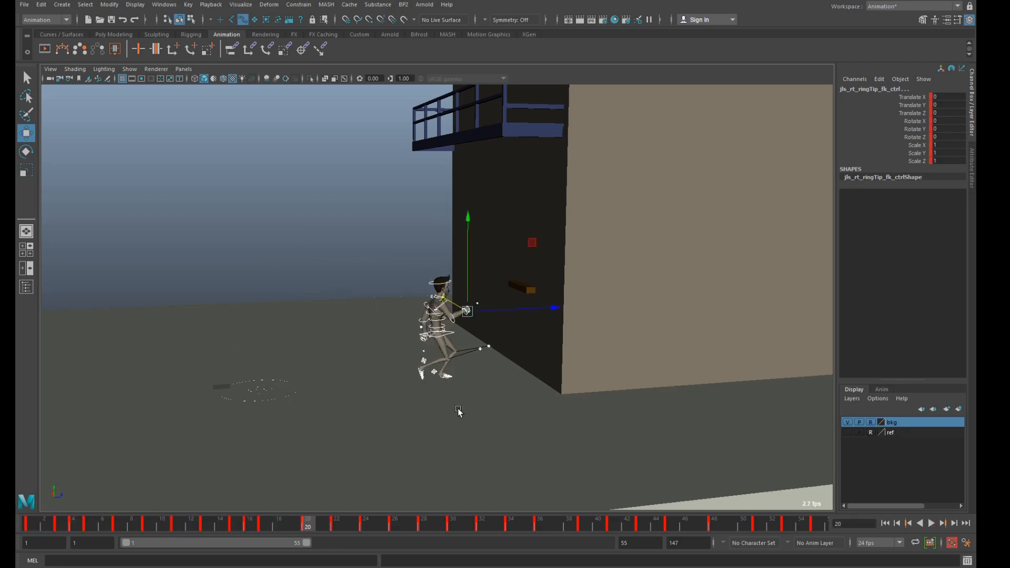
# Deselect the rig controls, select only the hip COG control and create a motion trail for it
pyautogui.scroll(3, 458, 412)
pyautogui.click(259, 252)
pyautogui.keyDown('alt'); pyautogui.moveTo(424, 371); pyautogui.dragTo(443, 337); pyautogui.keyUp('alt')
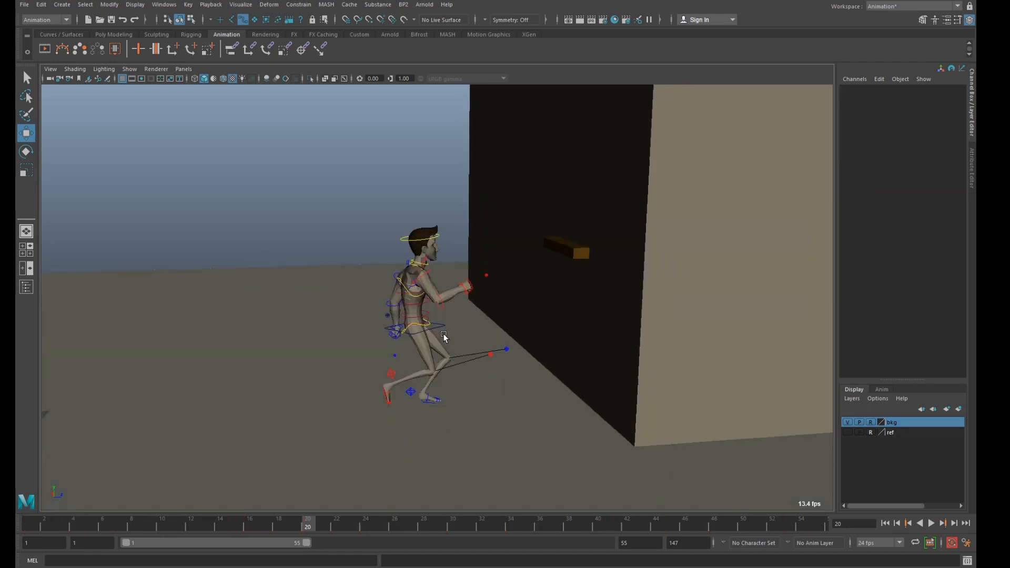
pyautogui.keyDown('alt'); pyautogui.moveTo(443, 336); pyautogui.dragTo(439, 290, button='middle'); pyautogui.keyUp('alt')
pyautogui.scroll(2, 439, 291)
pyautogui.click(437, 294)
pyautogui.scroll(3, 436, 312)
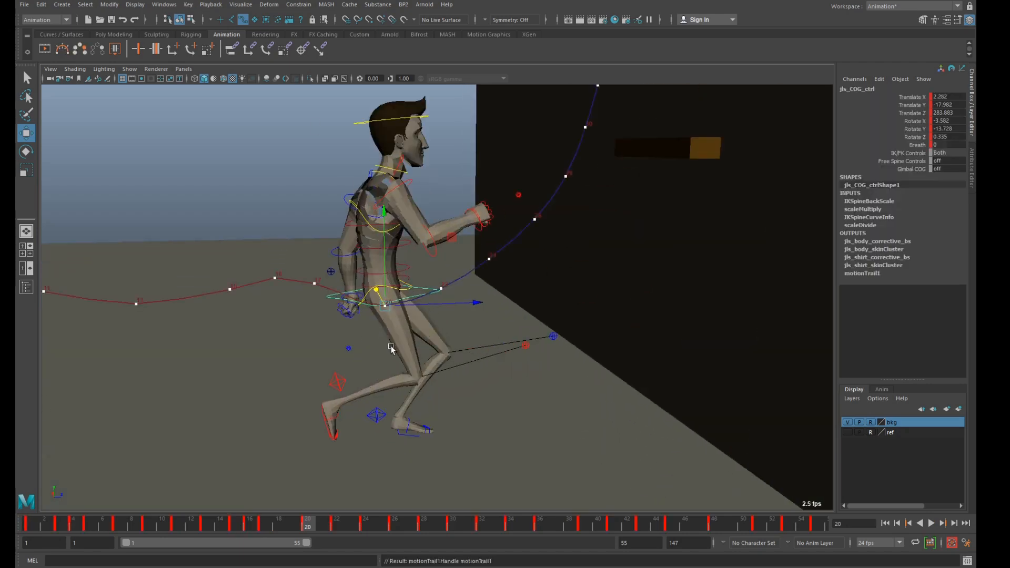
# Set the COG control's Translate Y to about -23.7 at frame 20 and -6.1 at frame 15, and lower it slightly at frame 22
pyautogui.moveTo(386, 248); pyautogui.dragTo(388, 255)
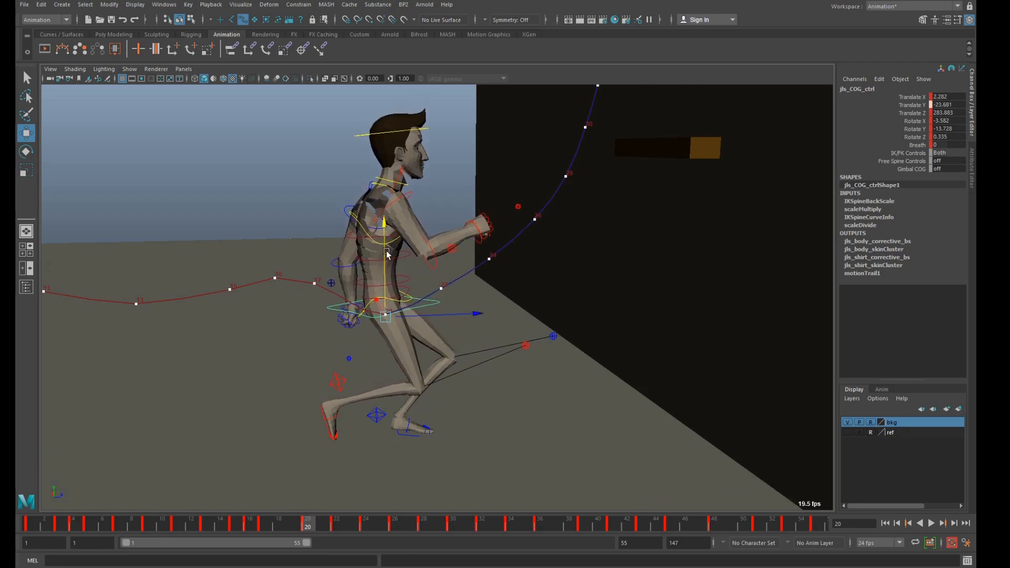
pyautogui.click(236, 524)
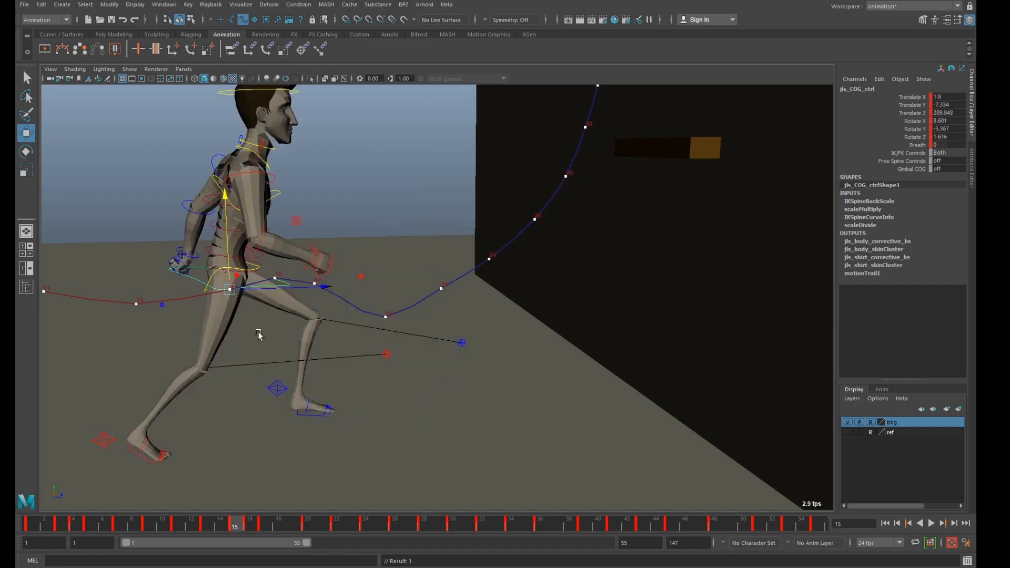
pyautogui.moveTo(230, 248); pyautogui.dragTo(227, 242)
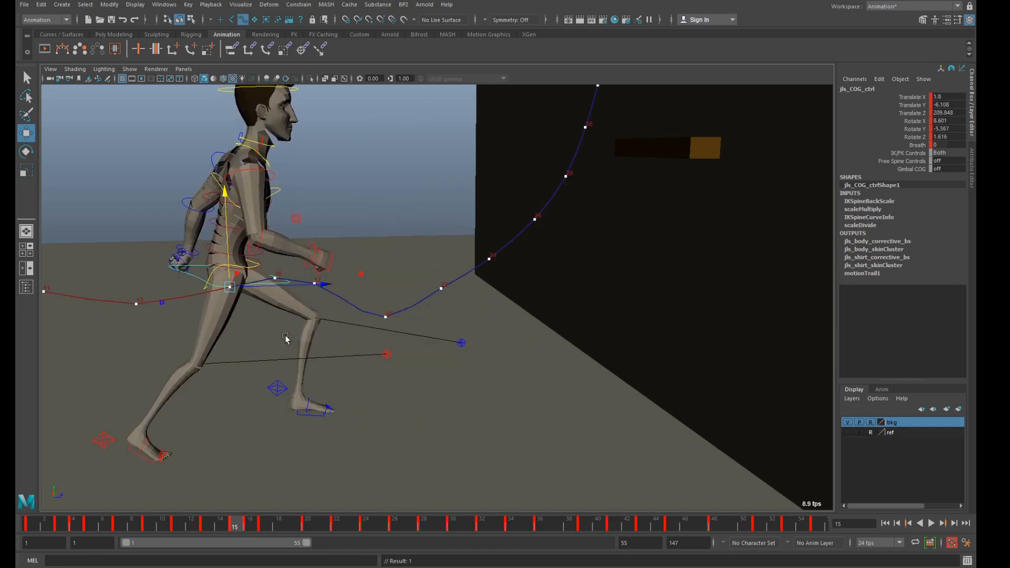
pyautogui.moveTo(261, 510); pyautogui.dragTo(345, 538)
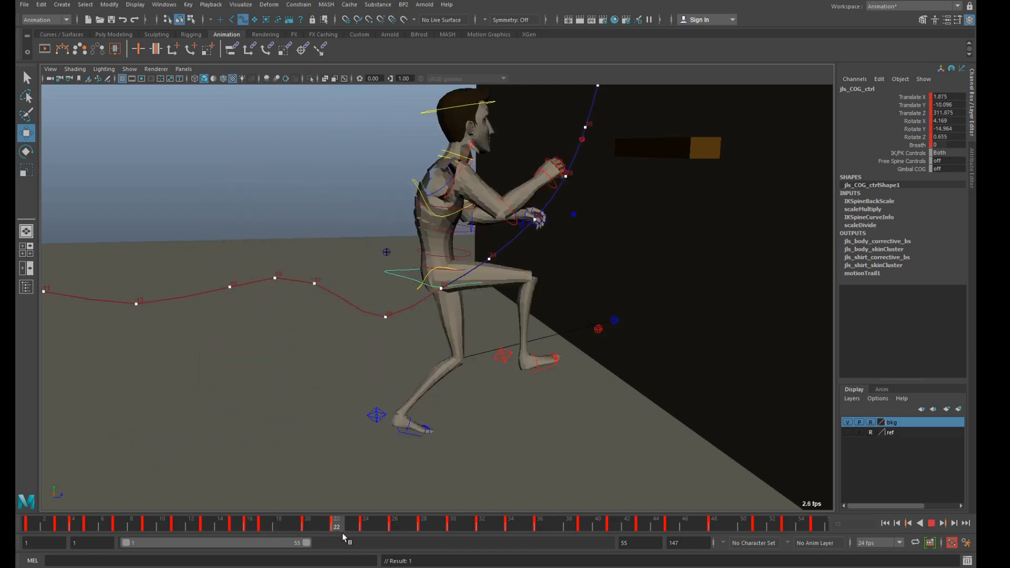
pyautogui.moveTo(441, 242); pyautogui.dragTo(443, 244)
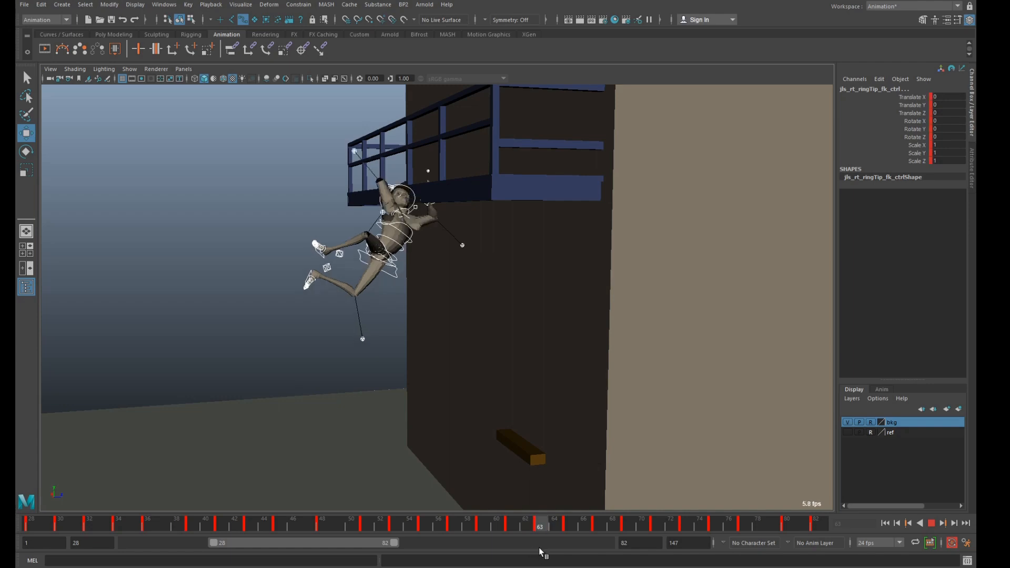
# Select all the character's rig controls and move the keys on frames 51–61 one frame earlier
pyautogui.moveTo(539, 548)
pyautogui.mouseDown()
pyautogui.moveTo(463, 550)
pyautogui.moveTo(554, 551)
pyautogui.moveTo(493, 551)
pyautogui.moveTo(569, 560)
pyautogui.moveTo(517, 561)
pyautogui.mouseUp()
pyautogui.moveTo(183, 153); pyautogui.dragTo(201, 166)
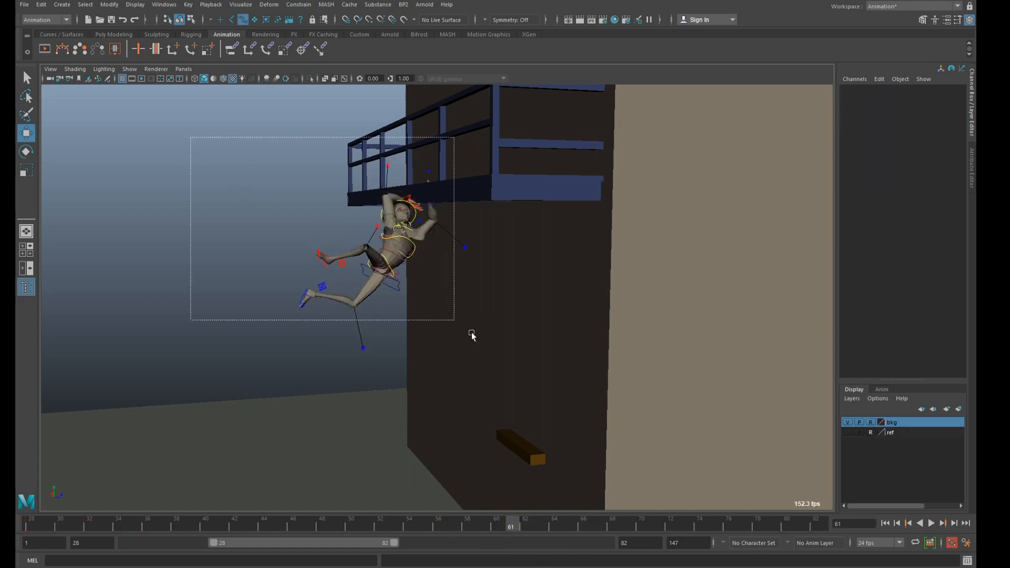
pyautogui.moveTo(472, 335); pyautogui.dragTo(474, 337)
pyautogui.keyDown('shift'); pyautogui.moveTo(515, 522); pyautogui.dragTo(363, 523); pyautogui.keyUp('shift')
pyautogui.moveTo(440, 525); pyautogui.dragTo(427, 527)
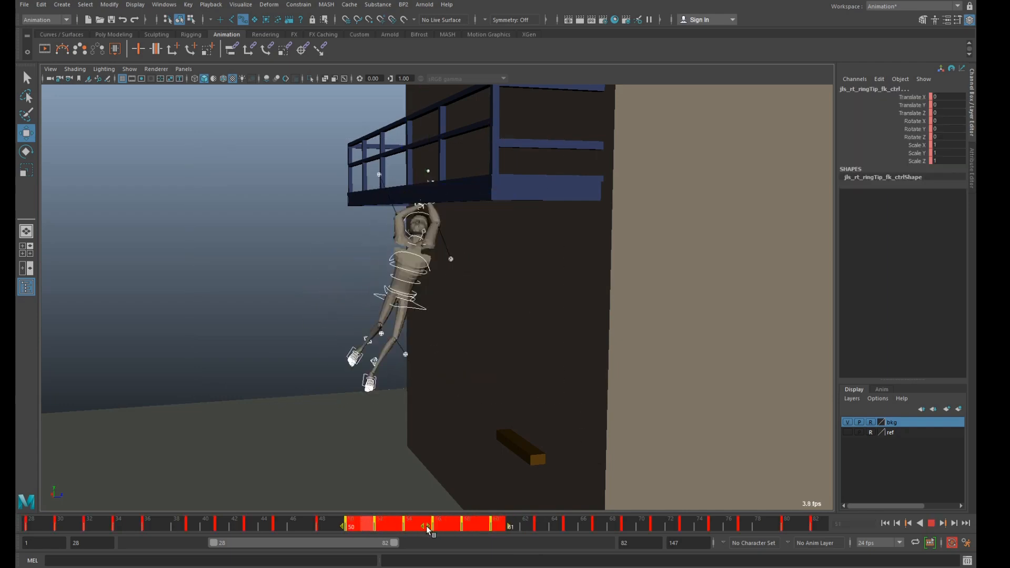
# Play back the hanging swing within frames 28–82 to check the retimed keys
pyautogui.click(564, 525)
pyautogui.hotkey('alt', 'v')
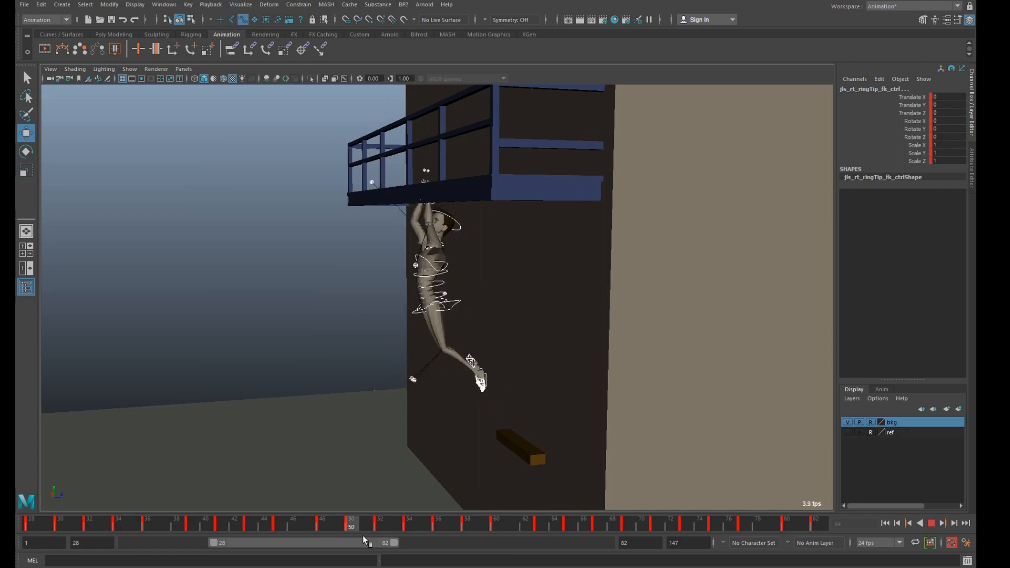
pyautogui.moveTo(363, 536); pyautogui.dragTo(15, 504)
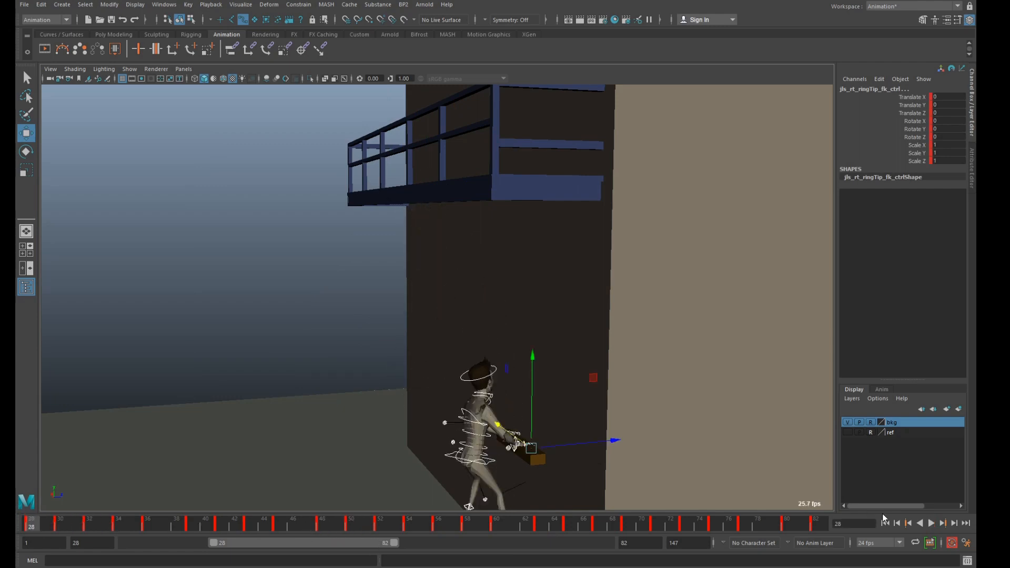
pyautogui.click(932, 524)
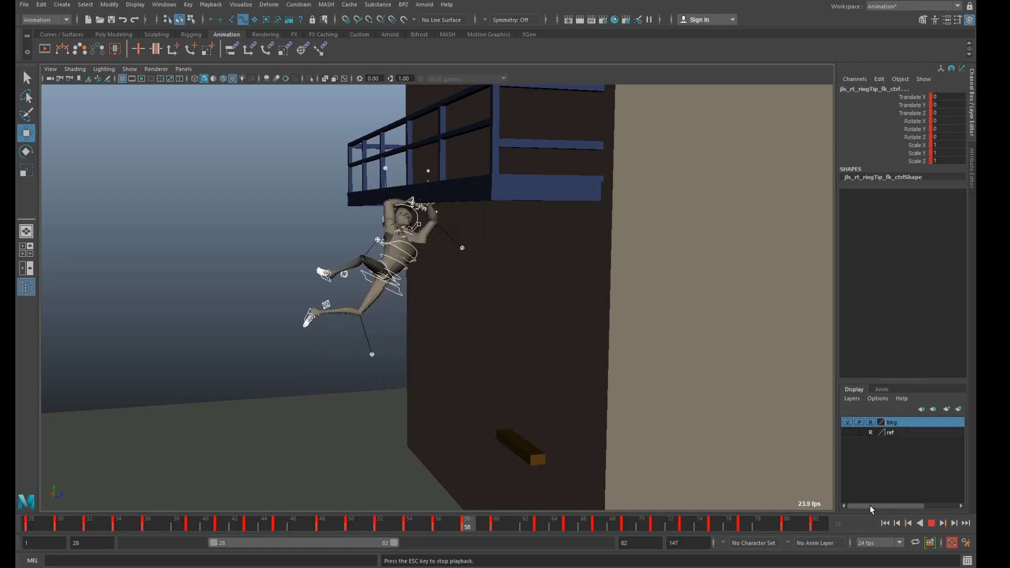
pyautogui.click(931, 524)
pyautogui.click(527, 526)
pyautogui.hotkey('alt', 'v')
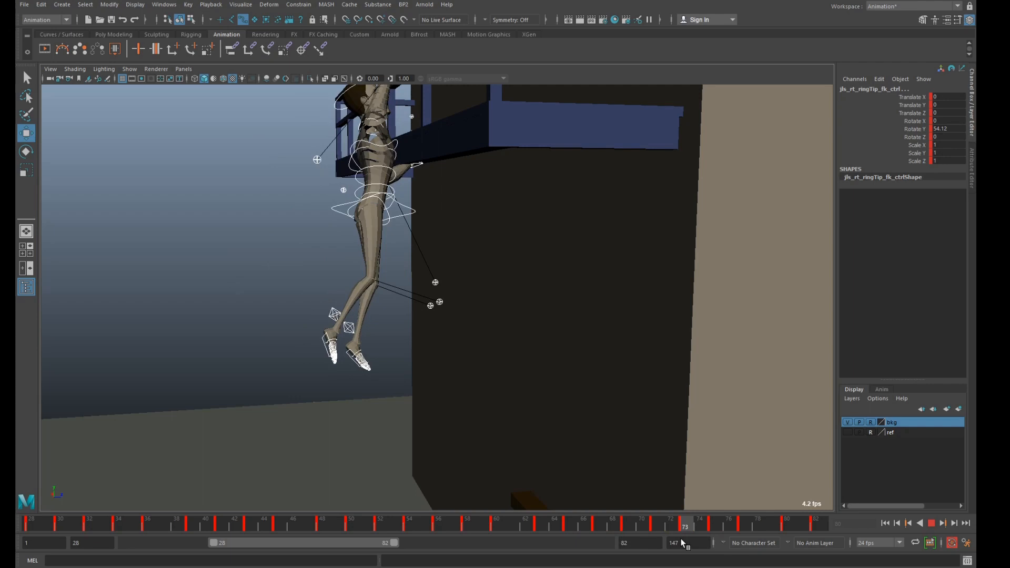
# Move the rig keys on frames 73–80 one frame earlier and play back the swing from frame 58
pyautogui.keyDown('shift'); pyautogui.moveTo(797, 524); pyautogui.dragTo(729, 528); pyautogui.keyUp('shift')
pyautogui.hotkey('alt', 'v')
pyautogui.moveTo(618, 528); pyautogui.dragTo(467, 524)
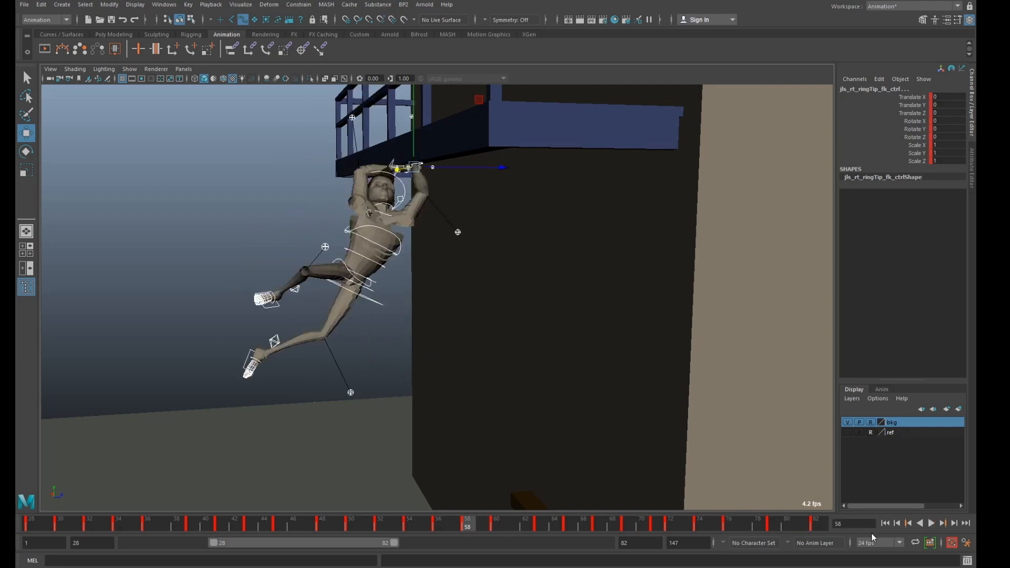
pyautogui.click(931, 524)
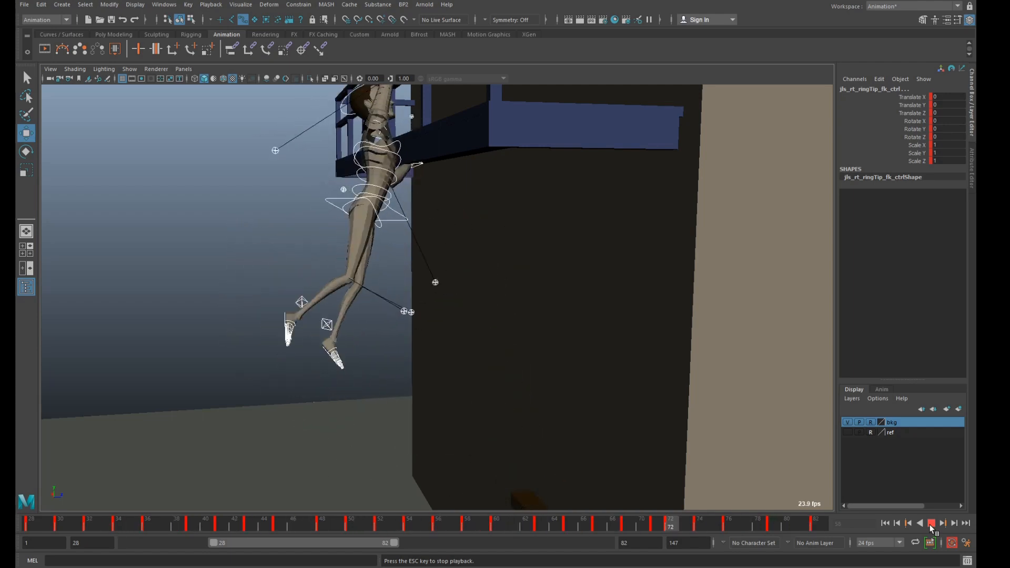
pyautogui.click(931, 525)
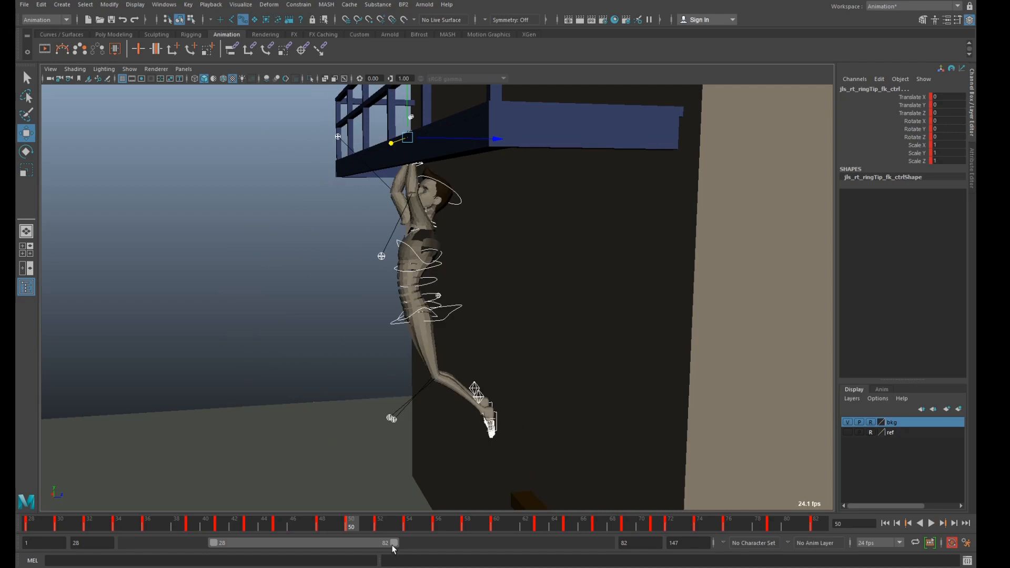
# Extend the end of the playback range to frame 93 and play the animation from frame 74
pyautogui.moveTo(393, 542); pyautogui.dragTo(430, 543)
pyautogui.click(589, 525)
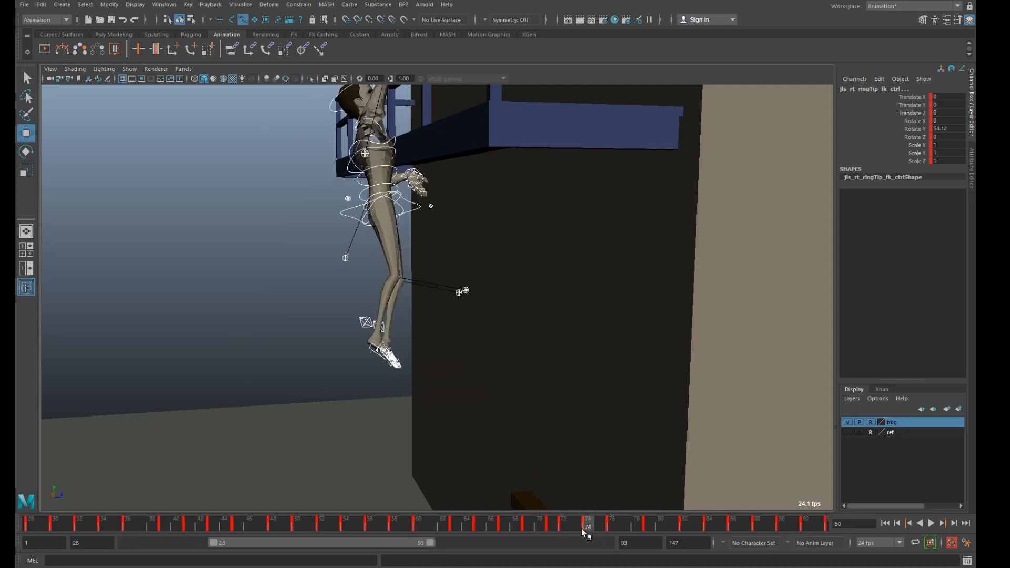
pyautogui.hotkey('alt', 'v')
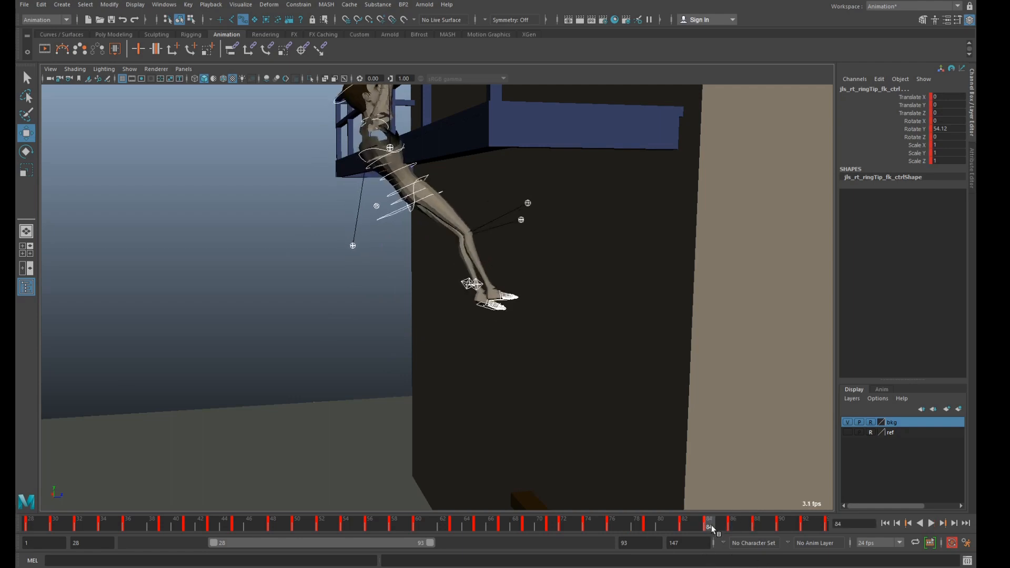
# Try moving the rig keys on frames 74–84 one frame earlier and play back the swing
pyautogui.keyDown('shift'); pyautogui.moveTo(711, 526); pyautogui.dragTo(587, 528); pyautogui.keyUp('shift')
pyautogui.hotkey('alt', 'v')
pyautogui.moveTo(650, 527); pyautogui.dragTo(641, 530)
pyautogui.hotkey('alt', 'v')
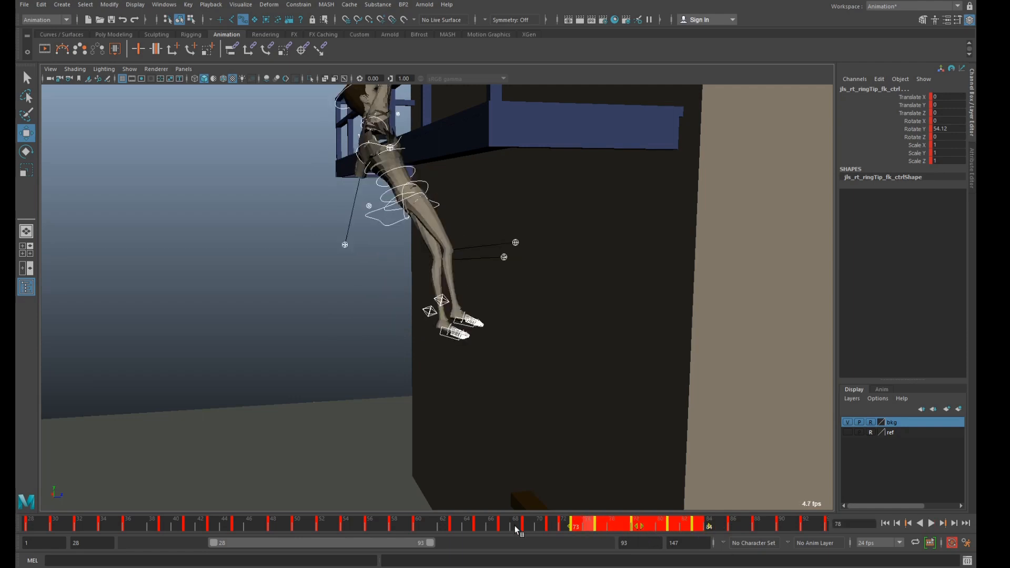
pyautogui.click(504, 526)
pyautogui.click(931, 523)
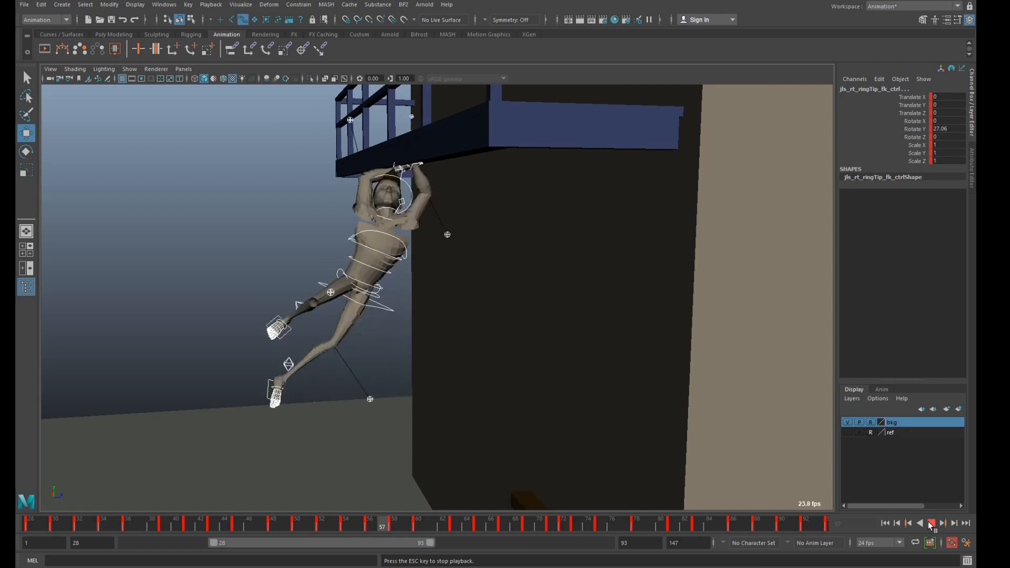
pyautogui.click(931, 523)
pyautogui.hotkey('ctrl', 'z')
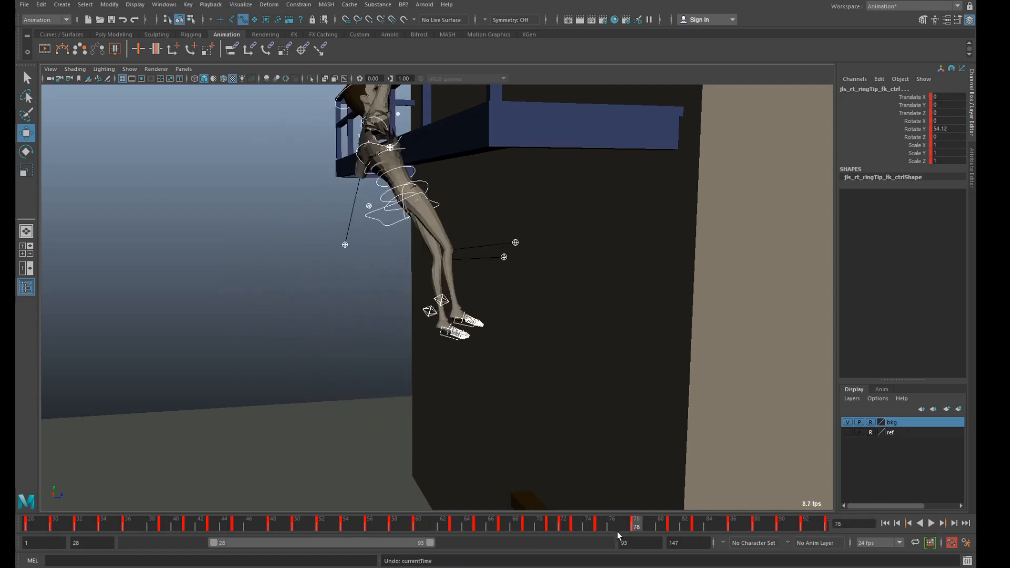
# Move the rig keys on frames 79–82 one frame earlier and play back the hanging swing
pyautogui.hotkey('alt', 'v')
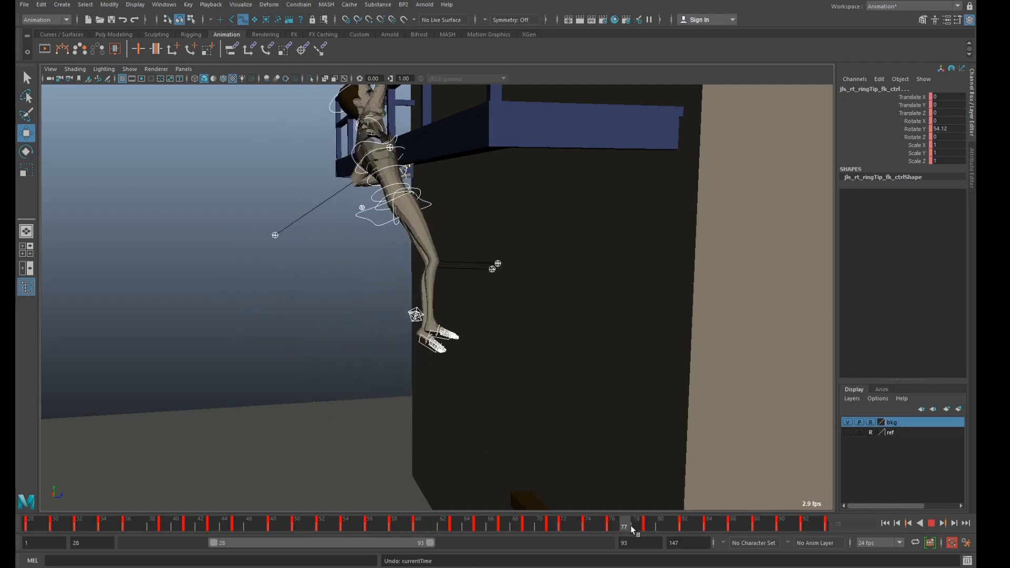
pyautogui.moveTo(633, 525)
pyautogui.mouseDown()
pyautogui.moveTo(610, 529)
pyautogui.moveTo(700, 537)
pyautogui.moveTo(641, 527)
pyautogui.moveTo(651, 526)
pyautogui.mouseUp()
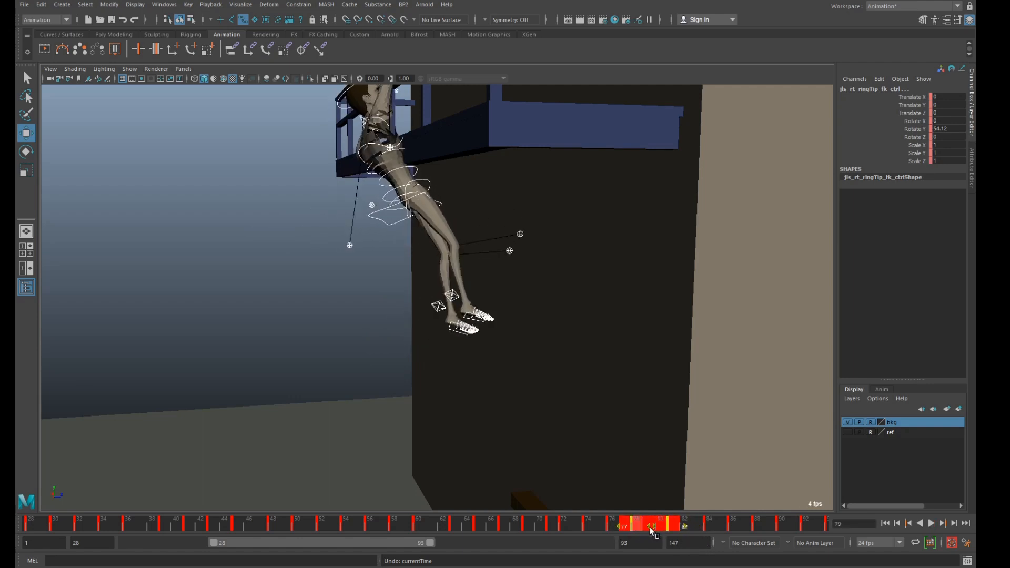
pyautogui.click(590, 528)
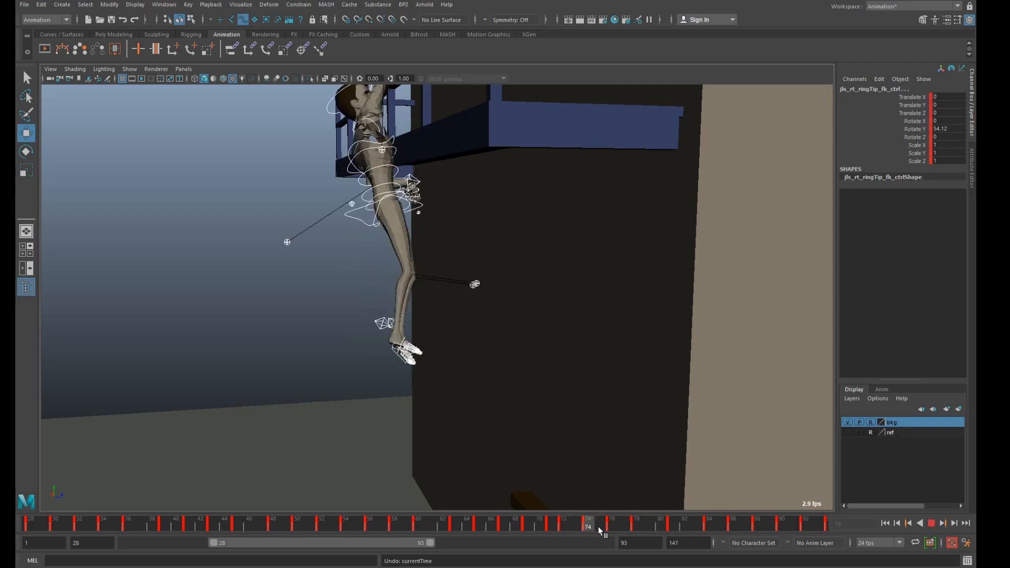
pyautogui.hotkey('alt', 'v')
pyautogui.press('Escape')
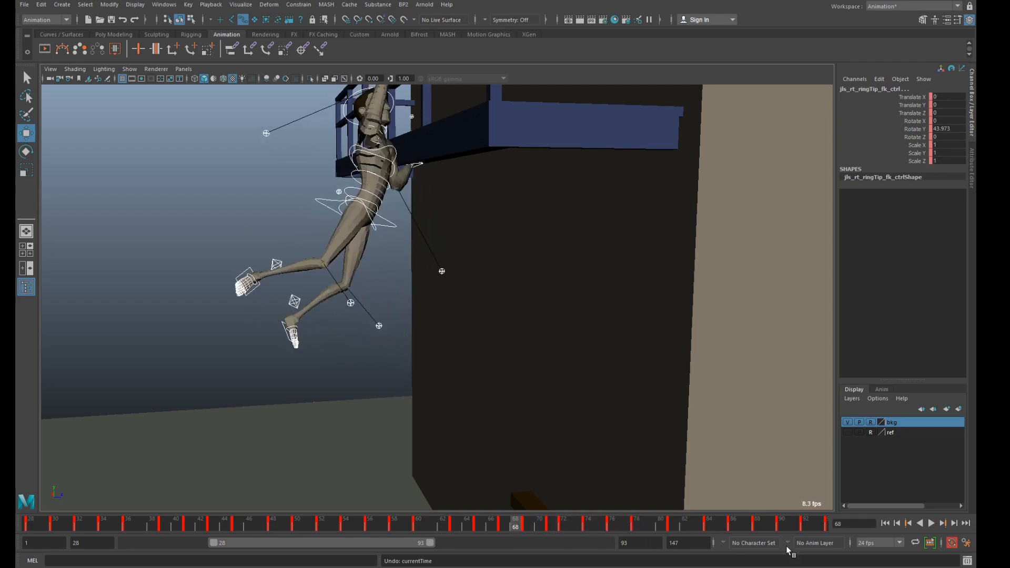
pyautogui.click(932, 523)
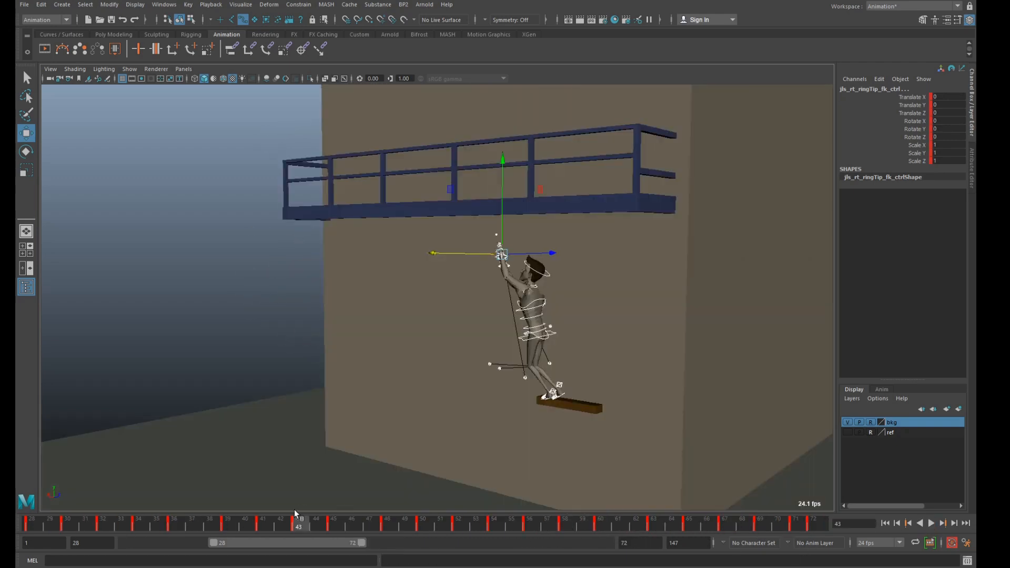
# Move the rig keys around frame 45 one frame earlier and play the jump from frame 28
pyautogui.hotkey('alt', 'v')
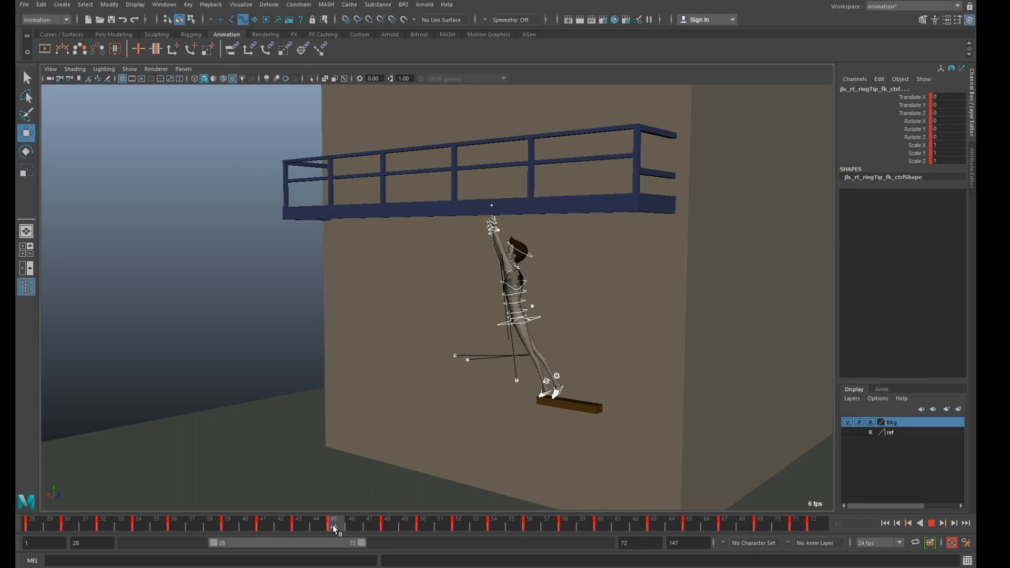
pyautogui.moveTo(333, 525)
pyautogui.mouseDown()
pyautogui.moveTo(384, 535)
pyautogui.moveTo(222, 532)
pyautogui.moveTo(275, 537)
pyautogui.moveTo(262, 538)
pyautogui.moveTo(313, 526)
pyautogui.mouseUp()
pyautogui.hotkey('alt', 'v')
pyautogui.moveTo(216, 524); pyautogui.dragTo(20, 520)
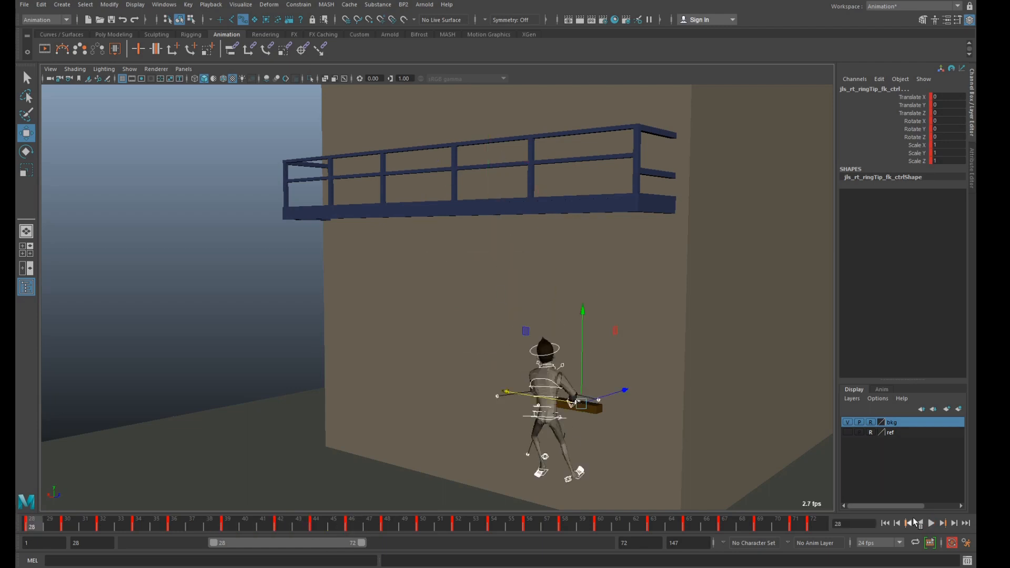
pyautogui.click(931, 524)
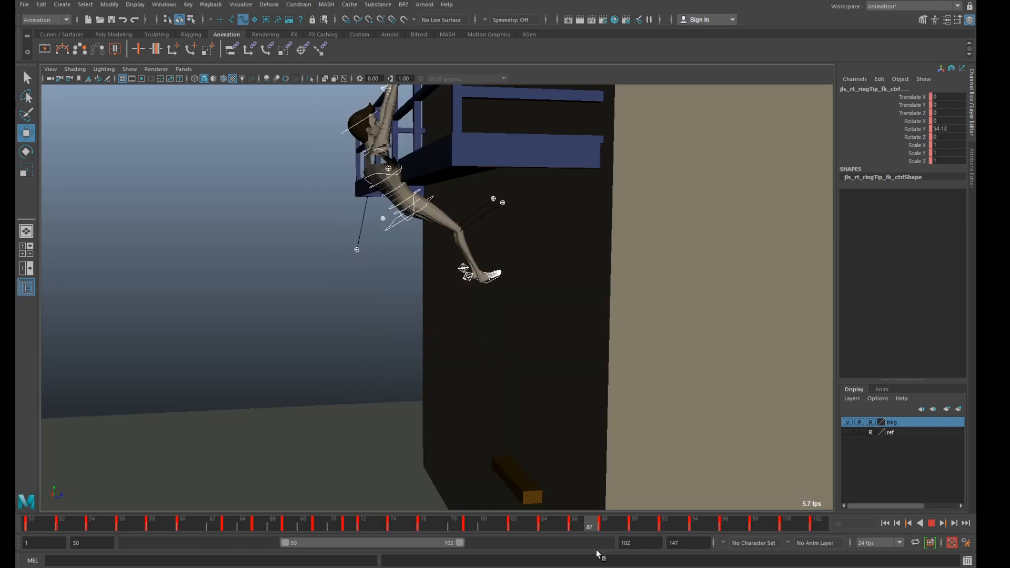
# Move the rig key on frame 79 one frame earlier and check the swing up to frame 85
pyautogui.moveTo(605, 551); pyautogui.dragTo(472, 544)
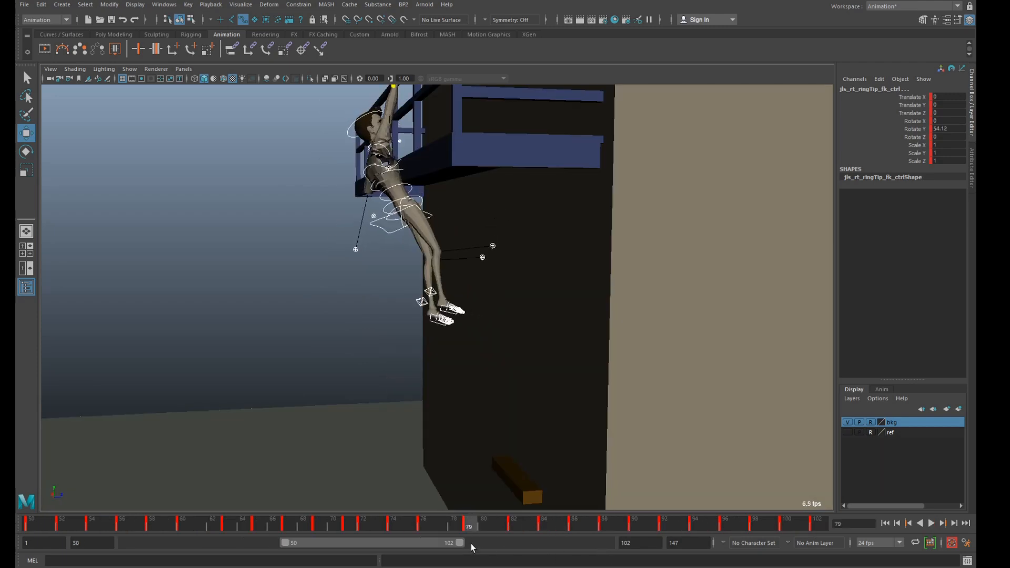
pyautogui.doubleClick(469, 526)
pyautogui.click(468, 527)
pyautogui.doubleClick(468, 527)
pyautogui.click(473, 527)
pyautogui.moveTo(419, 529)
pyautogui.mouseDown()
pyautogui.moveTo(585, 541)
pyautogui.moveTo(499, 530)
pyautogui.mouseUp()
pyautogui.click(561, 528)
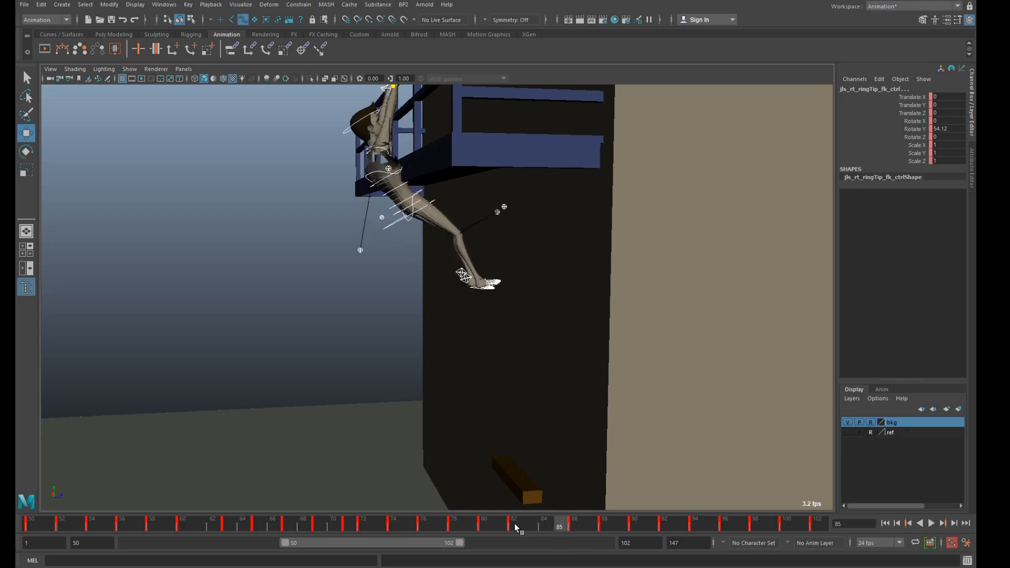
# Move the rig key on frame 86 one frame earlier and play back the swing from frame 76
pyautogui.hotkey('alt', 'v')
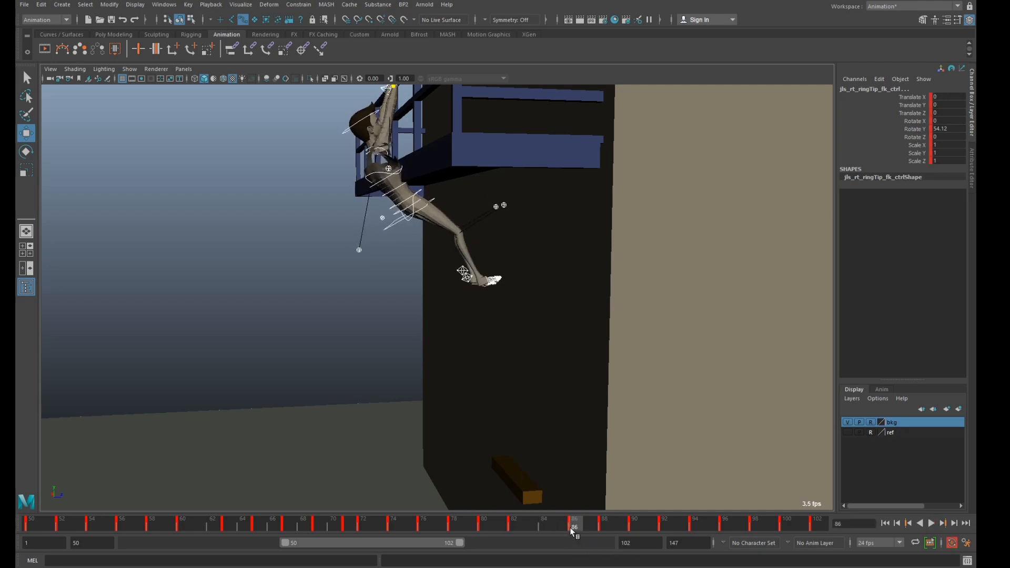
pyautogui.click(423, 526)
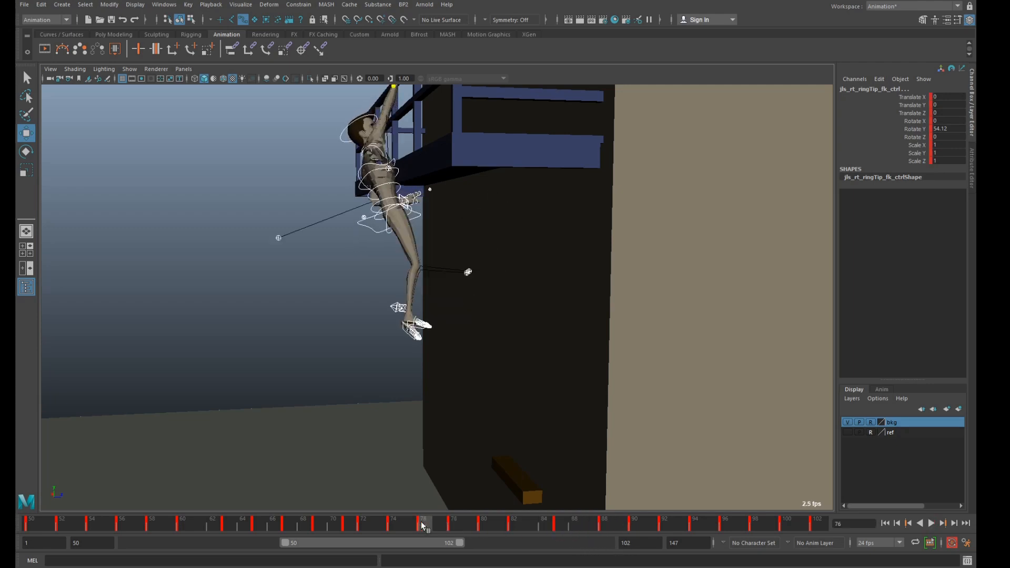
pyautogui.click(931, 524)
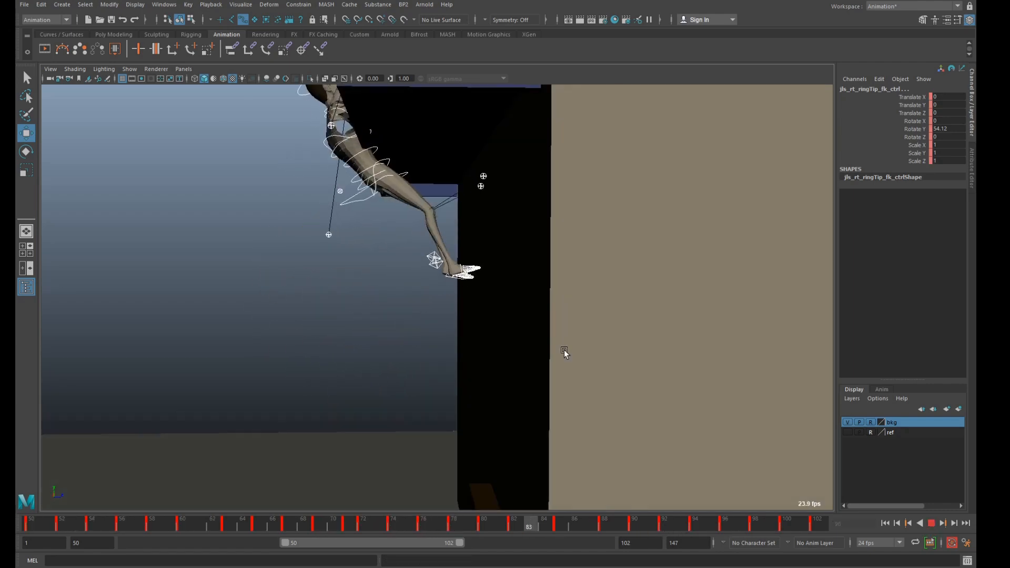
pyautogui.click(931, 523)
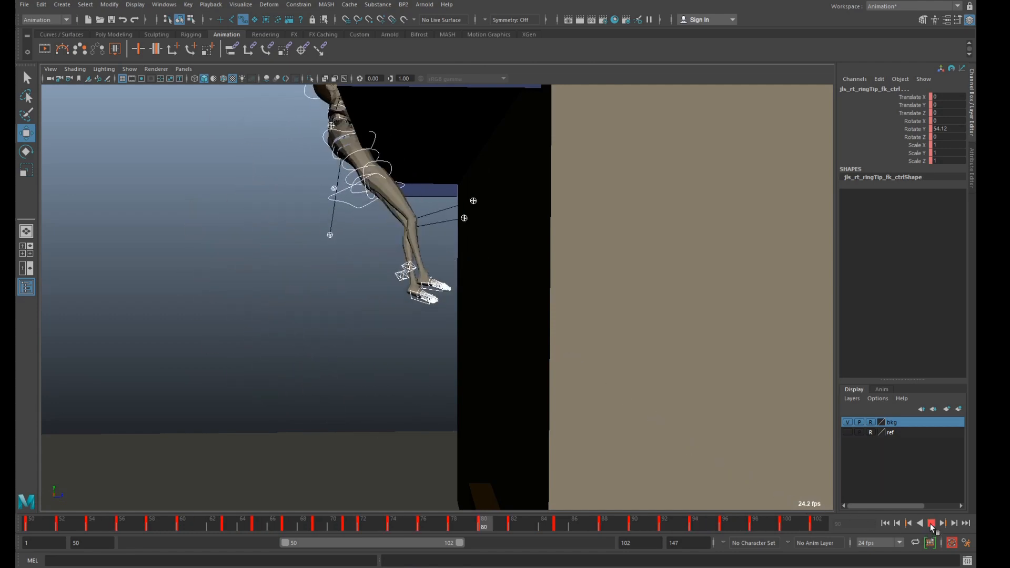
pyautogui.click(931, 524)
# Set the playback range to frames 64–147 and the animation's end frame to 150
pyautogui.moveTo(646, 523); pyautogui.dragTo(769, 556)
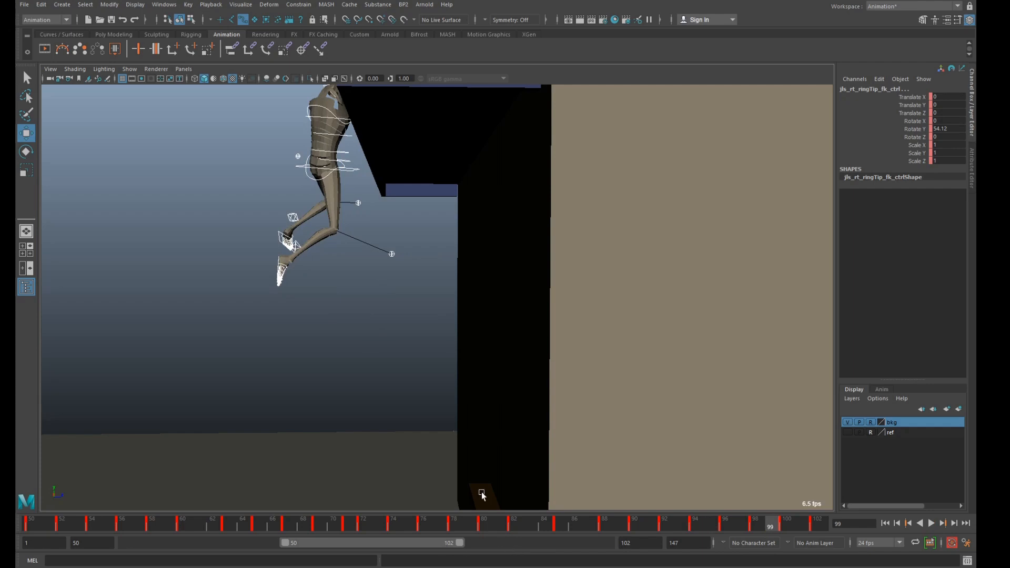
pyautogui.moveTo(424, 549); pyautogui.dragTo(472, 547)
pyautogui.keyDown('alt'); pyautogui.moveTo(365, 378); pyautogui.dragTo(446, 364); pyautogui.keyUp('alt')
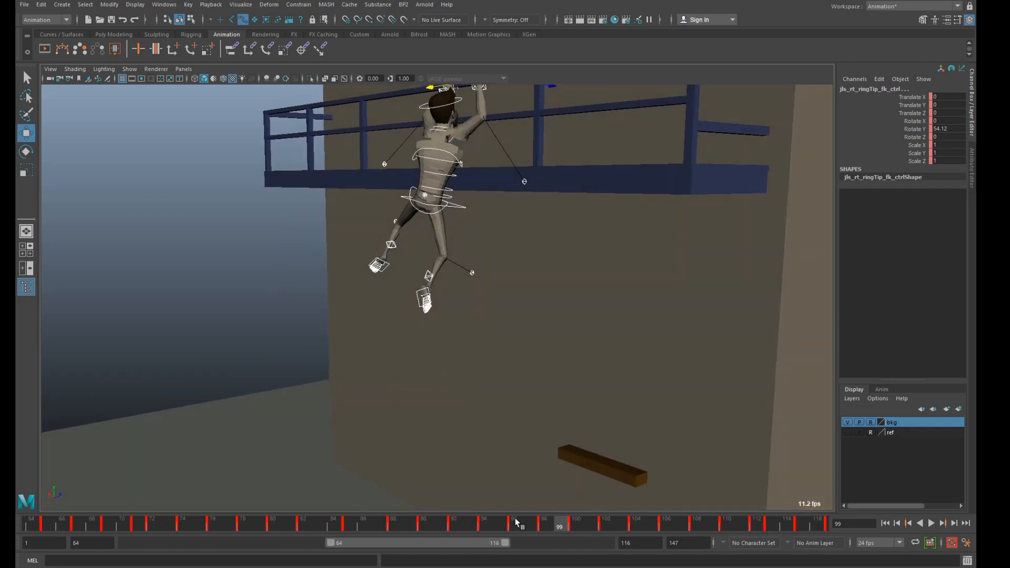
pyautogui.moveTo(516, 521); pyautogui.dragTo(620, 558)
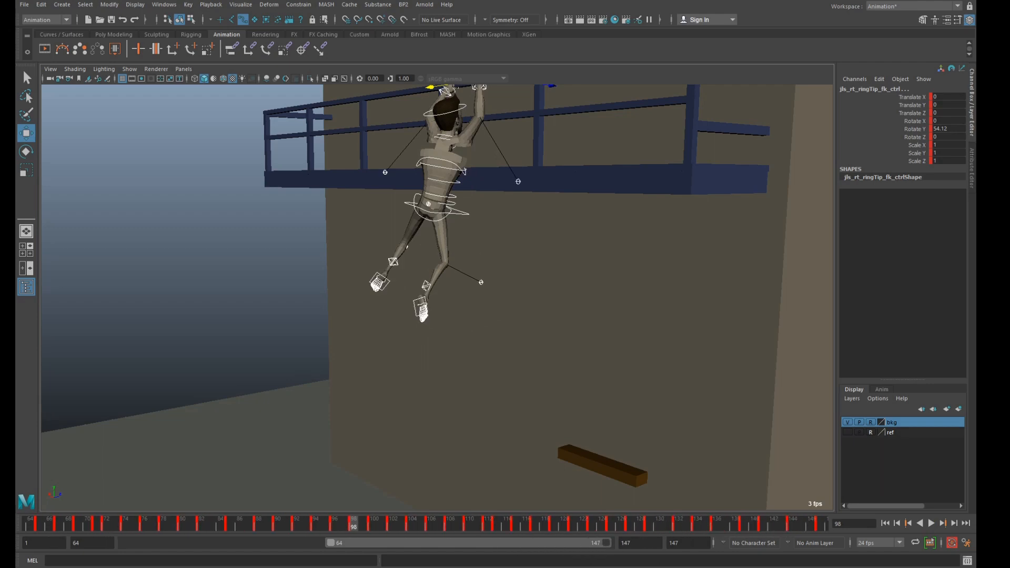
pyautogui.click(697, 546)
pyautogui.write('150')
pyautogui.press('Return')
# Move the rig keys on frames 98–147 one frame later and extend the playback range to frame 150
pyautogui.moveTo(326, 526); pyautogui.dragTo(819, 549)
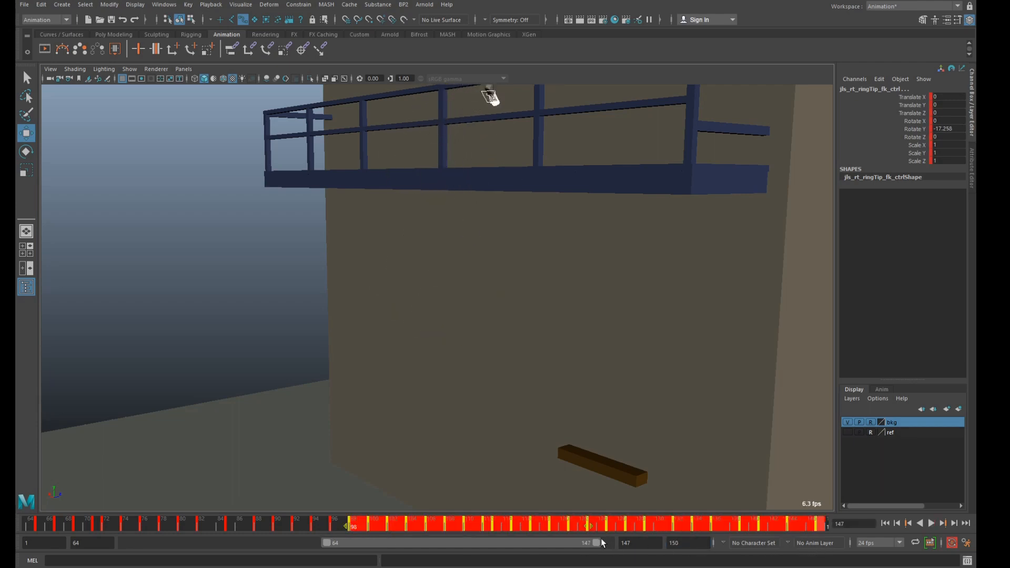
pyautogui.moveTo(592, 525); pyautogui.dragTo(616, 548)
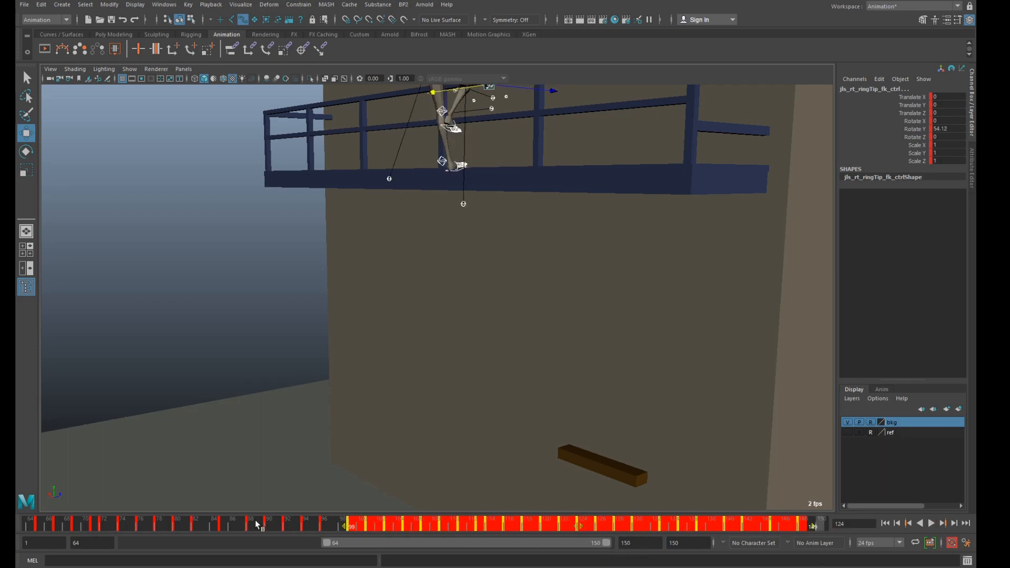
# Play back the climb onto the balcony from frame 84, viewed from the side
pyautogui.moveTo(256, 523); pyautogui.dragTo(215, 520)
pyautogui.keyDown('alt'); pyautogui.moveTo(296, 409); pyautogui.dragTo(266, 402); pyautogui.keyUp('alt')
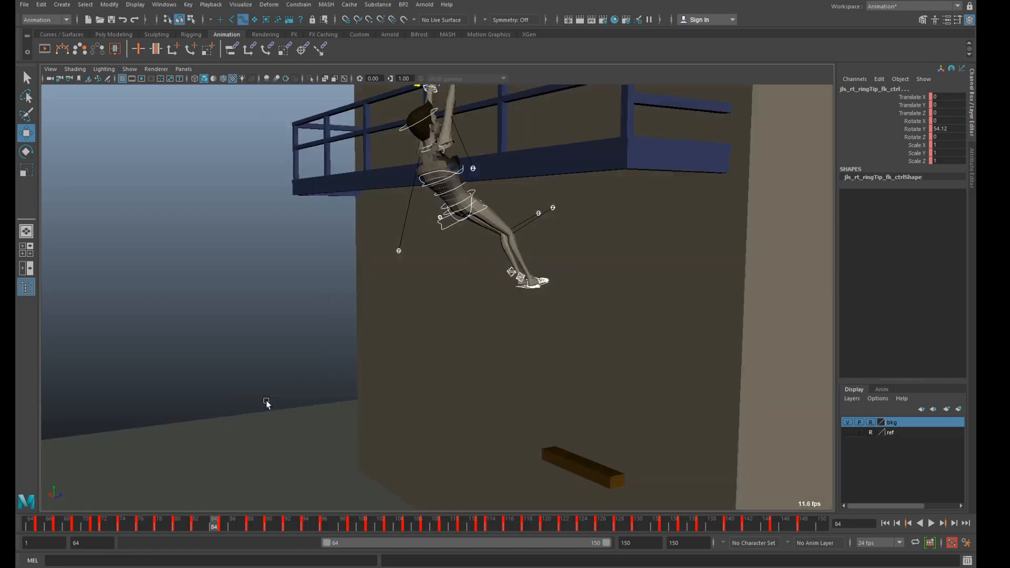
pyautogui.click(932, 523)
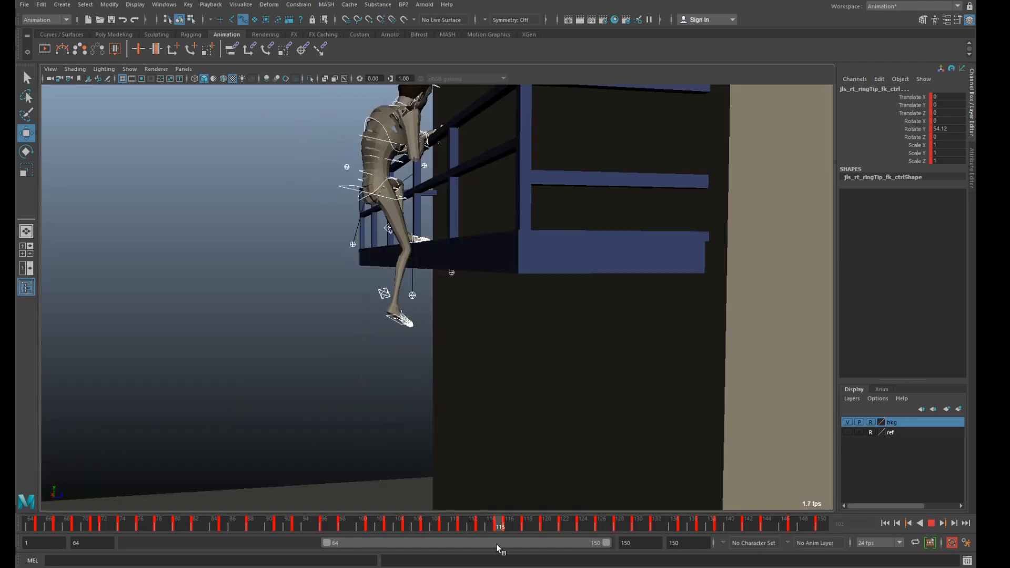
pyautogui.press('Escape')
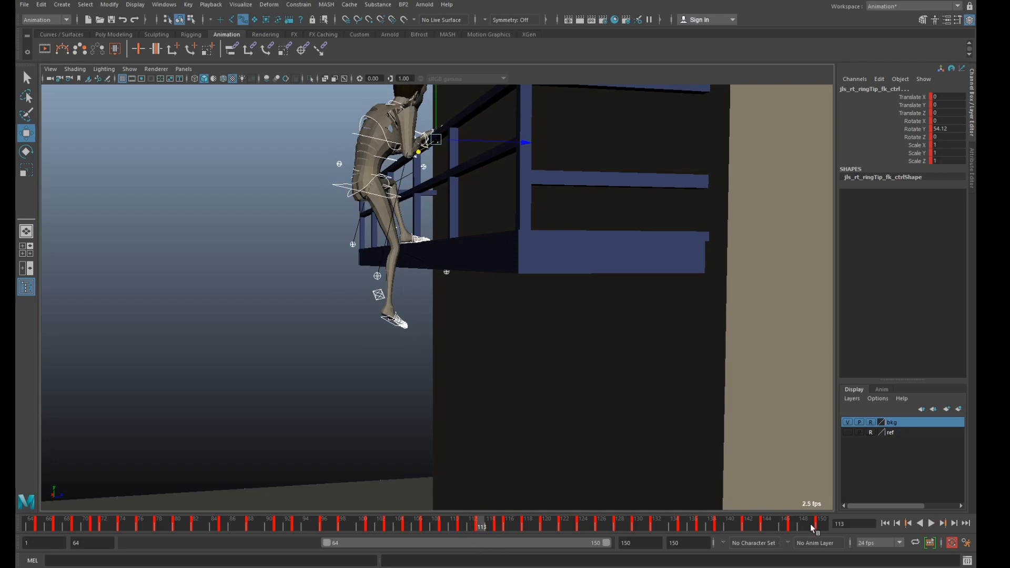
# Move the rig keys on frames 113–150 one frame earlier and play back the swing and climb
pyautogui.keyDown('shift'); pyautogui.moveTo(810, 524); pyautogui.dragTo(481, 527); pyautogui.keyUp('shift')
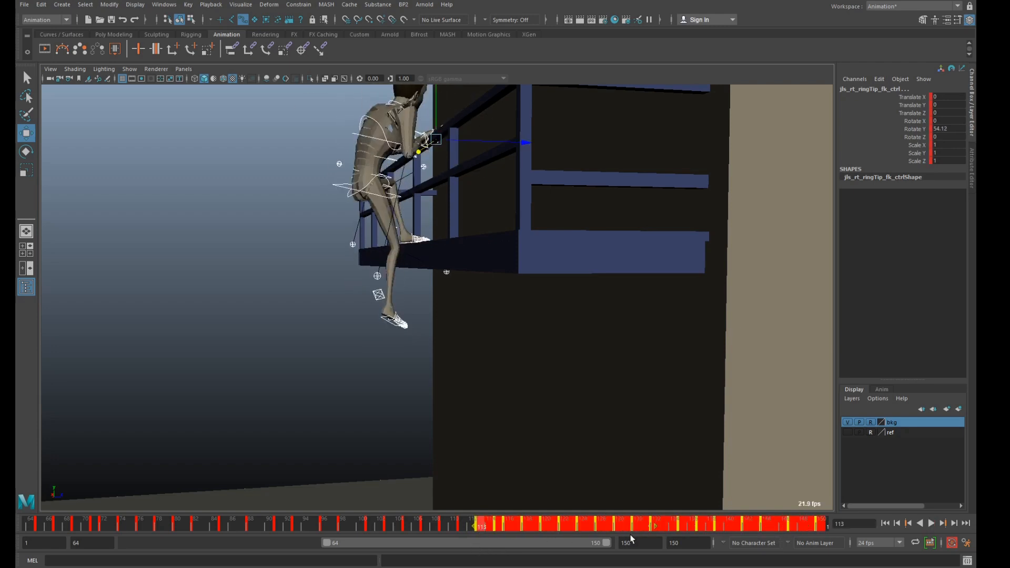
pyautogui.moveTo(654, 528); pyautogui.dragTo(646, 525)
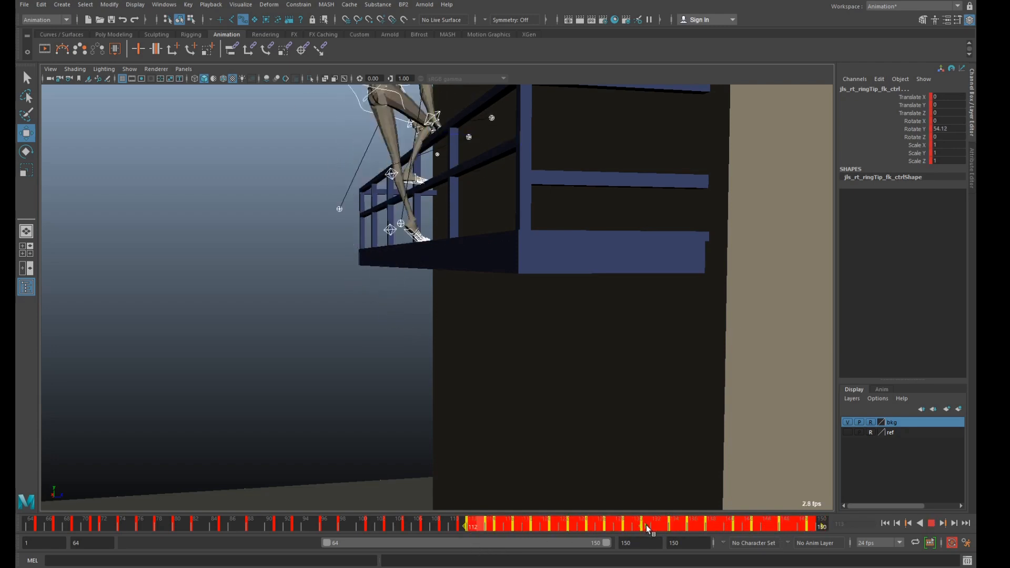
pyautogui.click(352, 523)
pyautogui.click(931, 524)
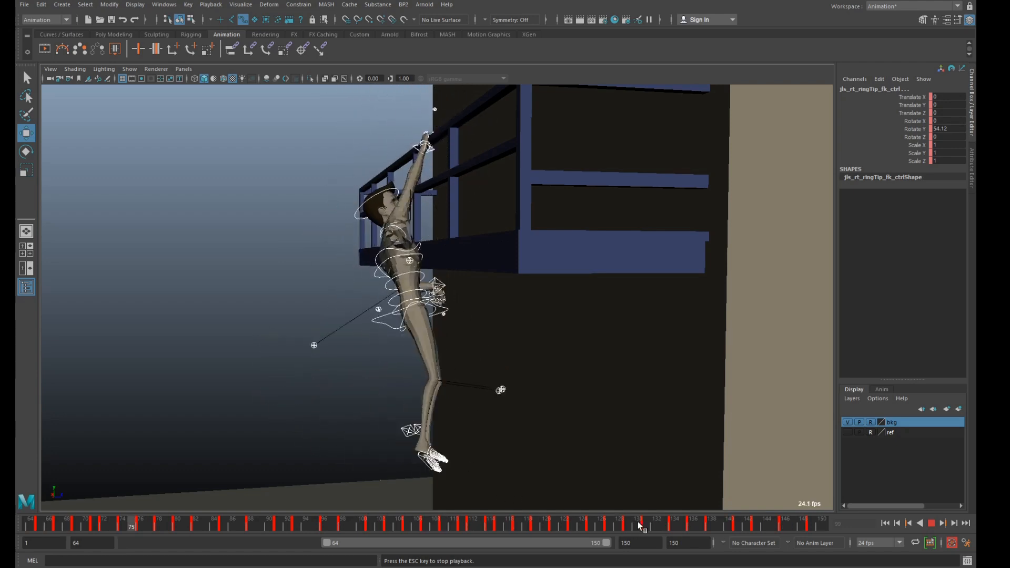
pyautogui.press('Escape')
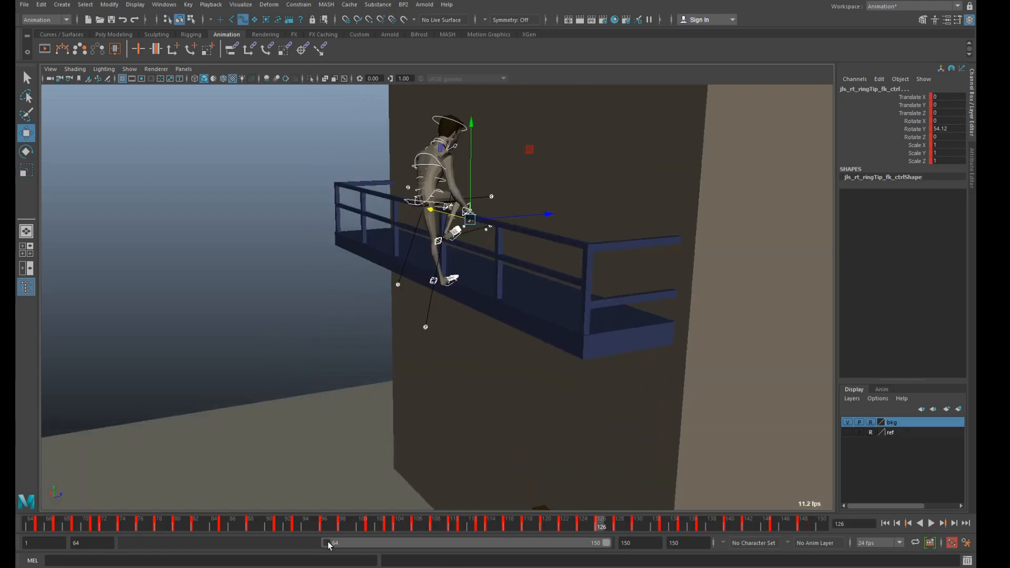
# Set the start of the playback range to frame 110 and check the climb up to frame 133
pyautogui.moveTo(327, 543); pyautogui.dragTo(474, 543)
pyautogui.hotkey('alt', 'v')
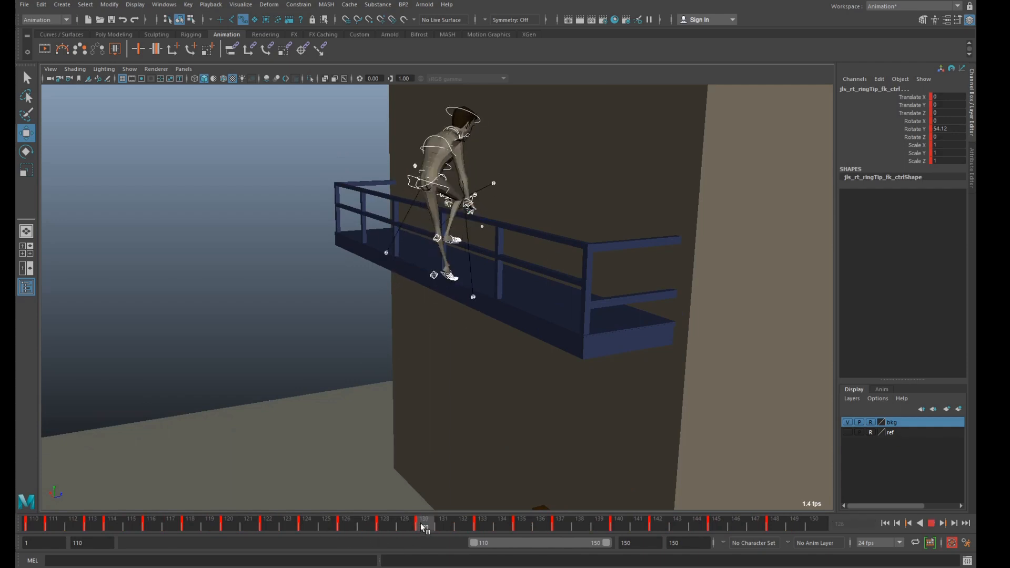
pyautogui.press('Escape')
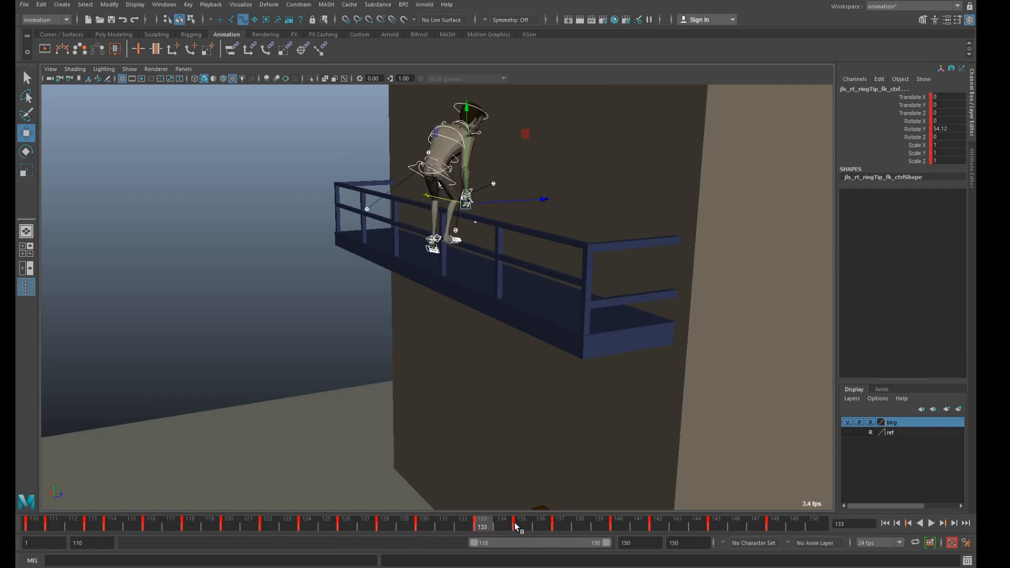
# Move the rig keys on frames 133–150 one frame earlier and those on frames 139–148 one additional frame earlier
pyautogui.keyDown('shift'); pyautogui.moveTo(814, 527); pyautogui.dragTo(492, 533); pyautogui.keyUp('shift')
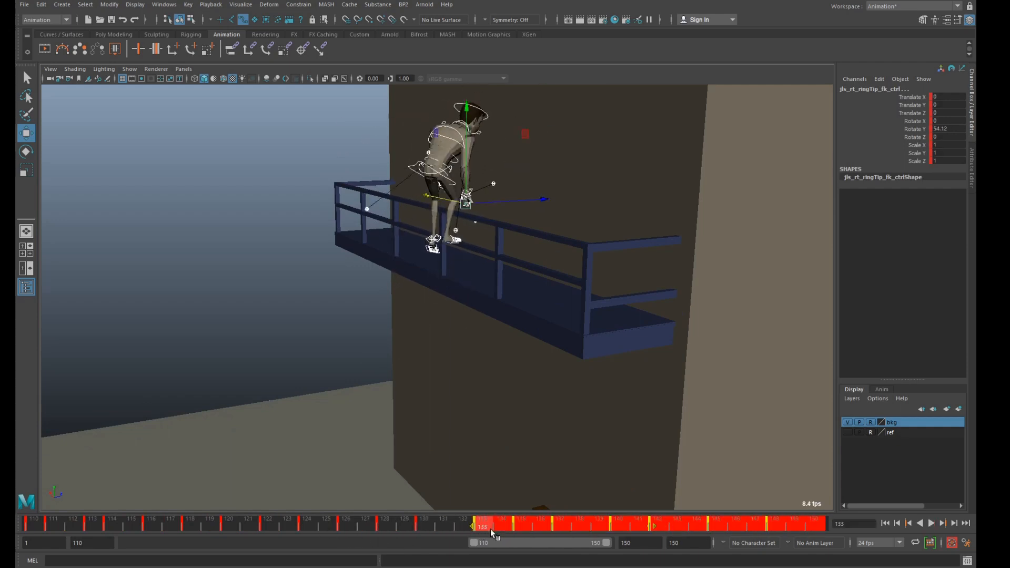
pyautogui.moveTo(649, 526); pyautogui.dragTo(767, 528)
pyautogui.click(406, 527)
pyautogui.hotkey('alt', 'v')
pyautogui.press('Escape')
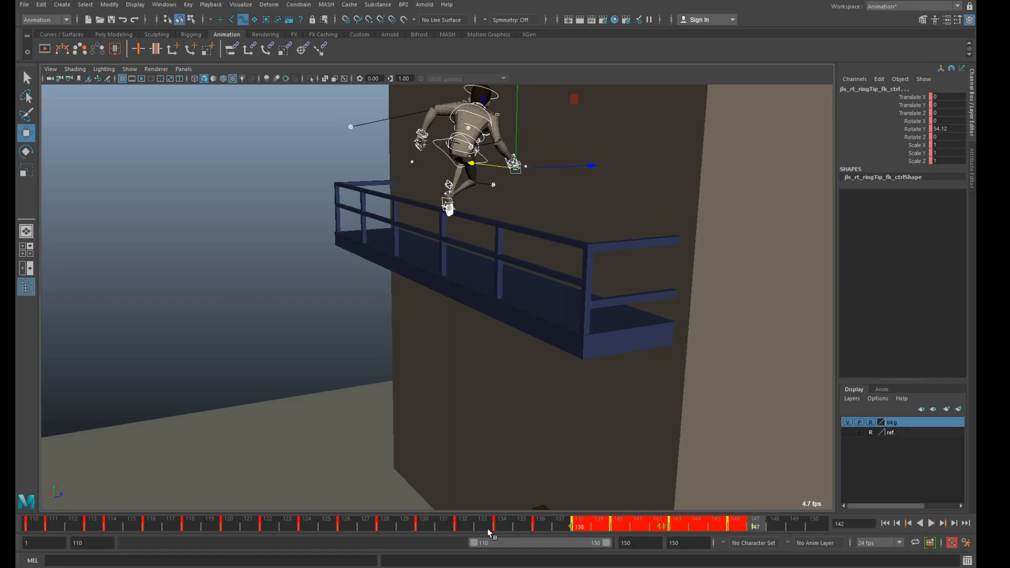
# Play back the end of the climb and set the animation's end frame to 146
pyautogui.click(487, 529)
pyautogui.hotkey('alt', 'v')
pyautogui.click(730, 529)
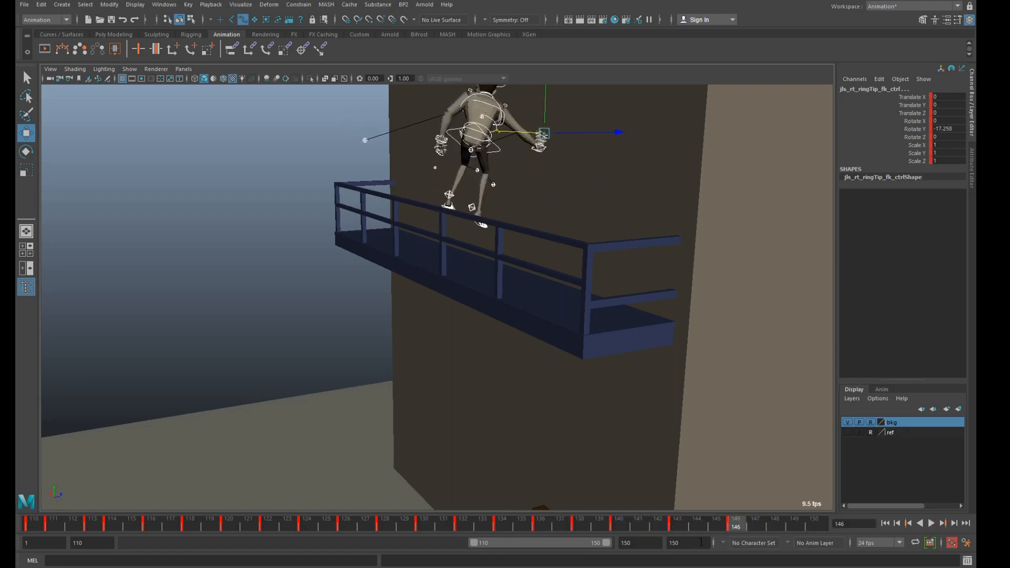
pyautogui.doubleClick(697, 542)
pyautogui.press('Return')
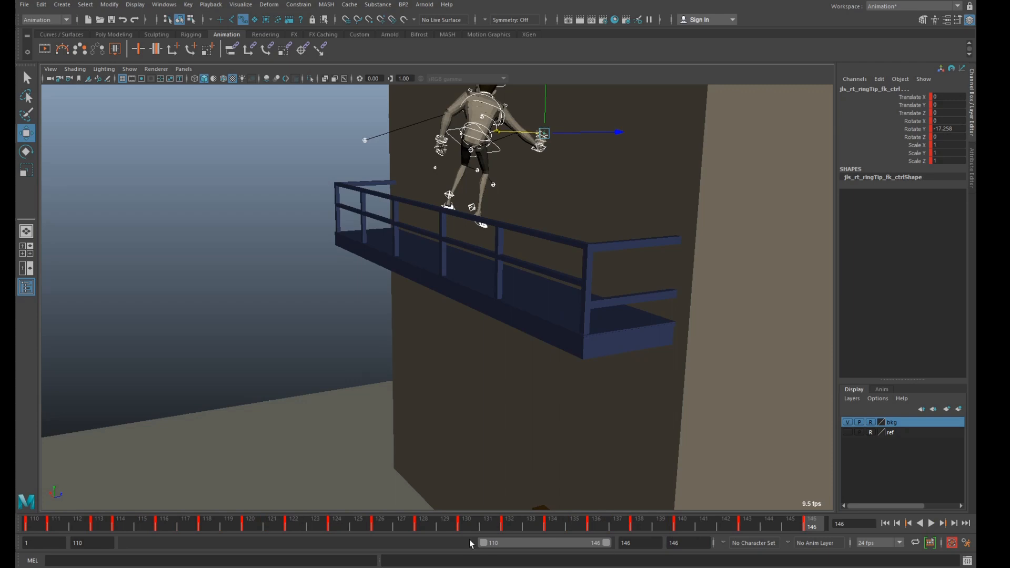
# Extend the playback range back to frame 1, clear the selection and play back the whole run, jump and climb
pyautogui.moveTo(487, 544); pyautogui.dragTo(44, 550)
pyautogui.click(235, 288)
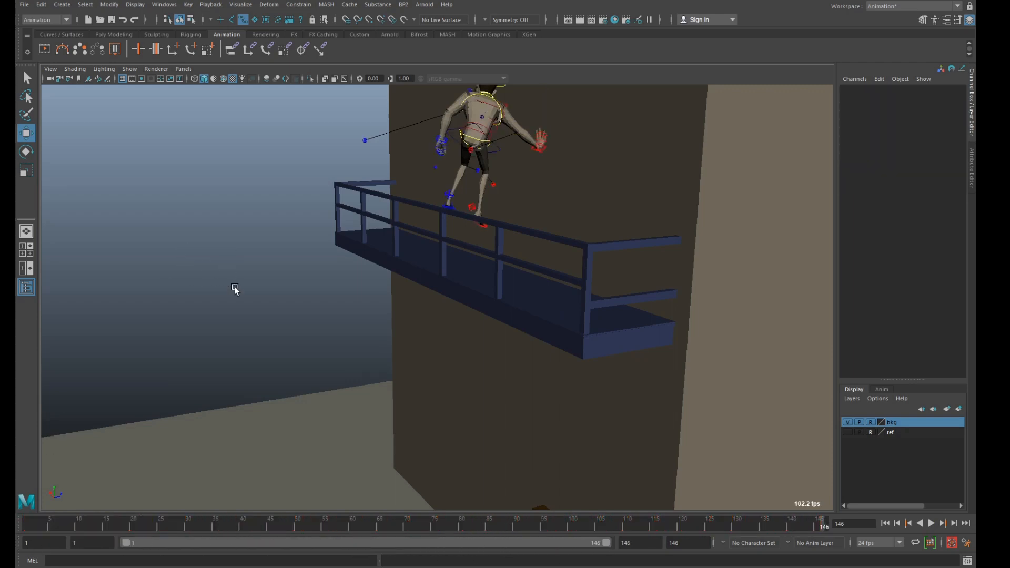
pyautogui.press('space')
pyautogui.press('space')
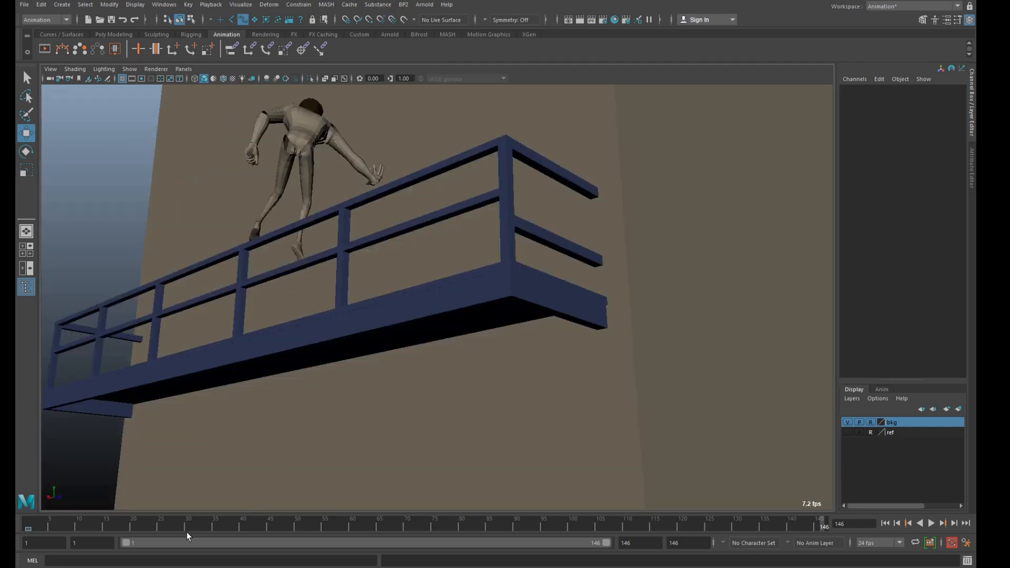
pyautogui.moveTo(62, 526); pyautogui.dragTo(27, 524)
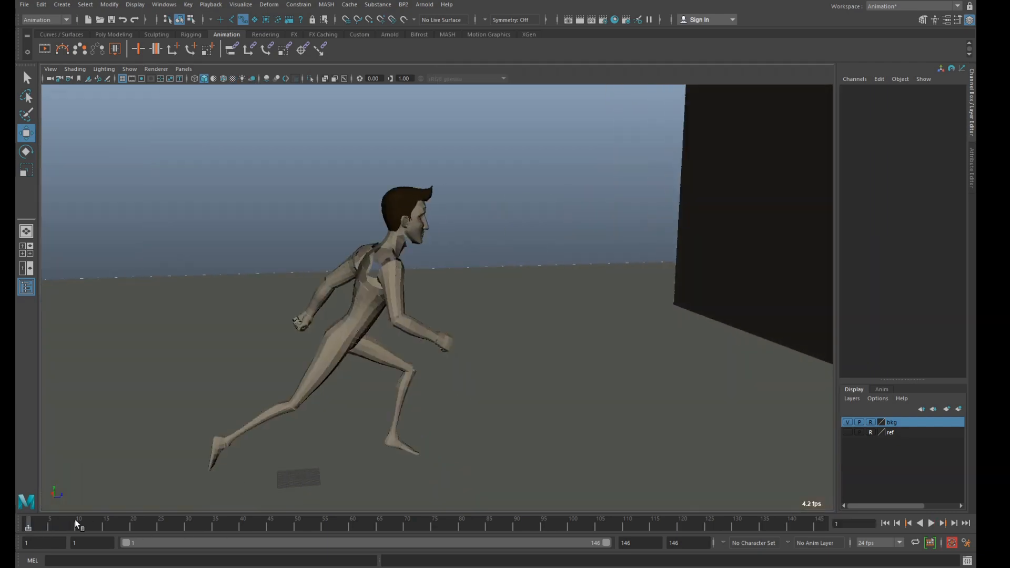
pyautogui.click(931, 523)
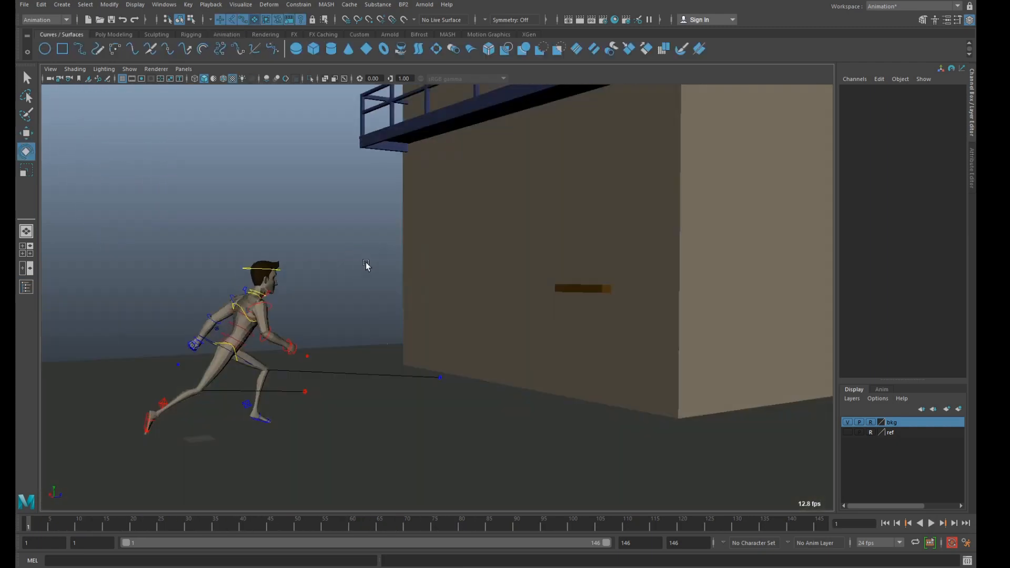
pyautogui.click(931, 523)
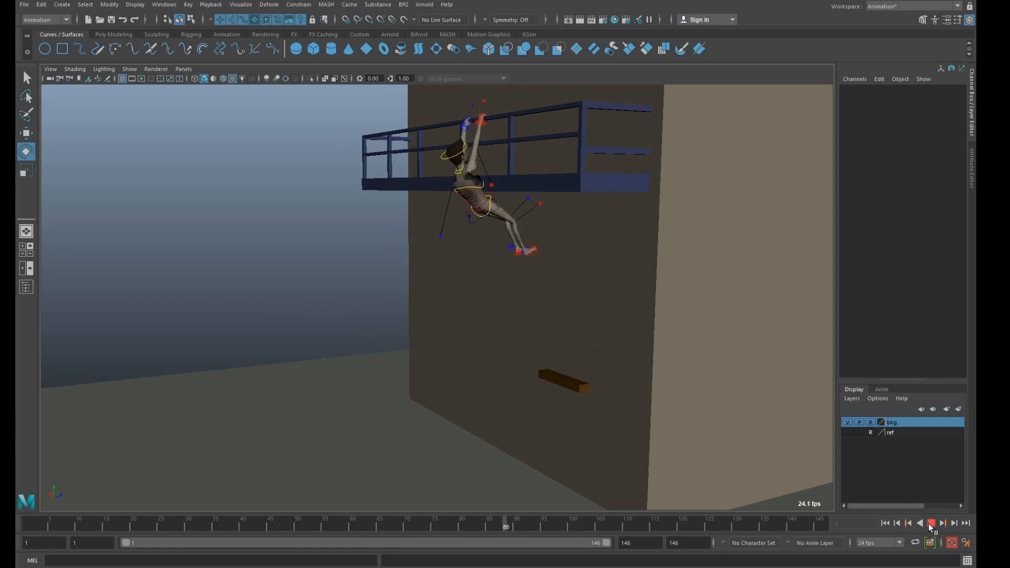
# Set the start of the playback range to frame 45 and play back the leap and swing
pyautogui.moveTo(499, 526); pyautogui.dragTo(270, 523)
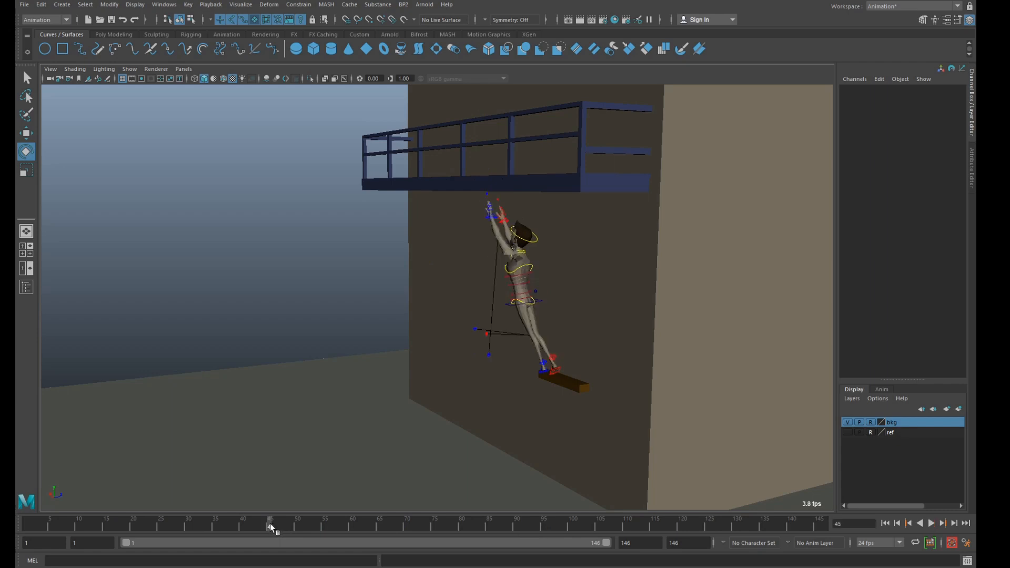
pyautogui.moveTo(133, 541); pyautogui.dragTo(271, 563)
pyautogui.hotkey('alt', 'v')
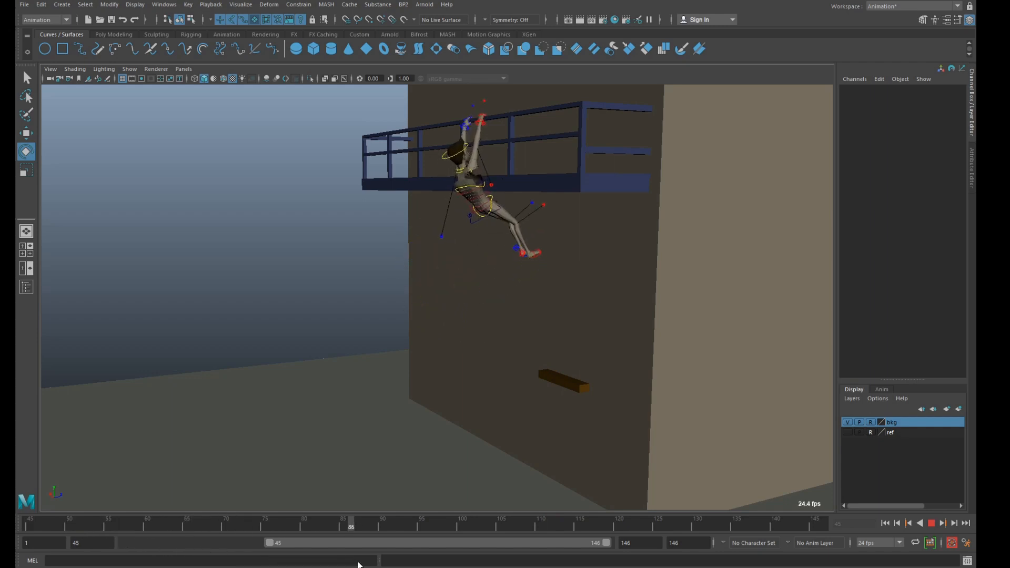
pyautogui.hotkey('alt', 'v')
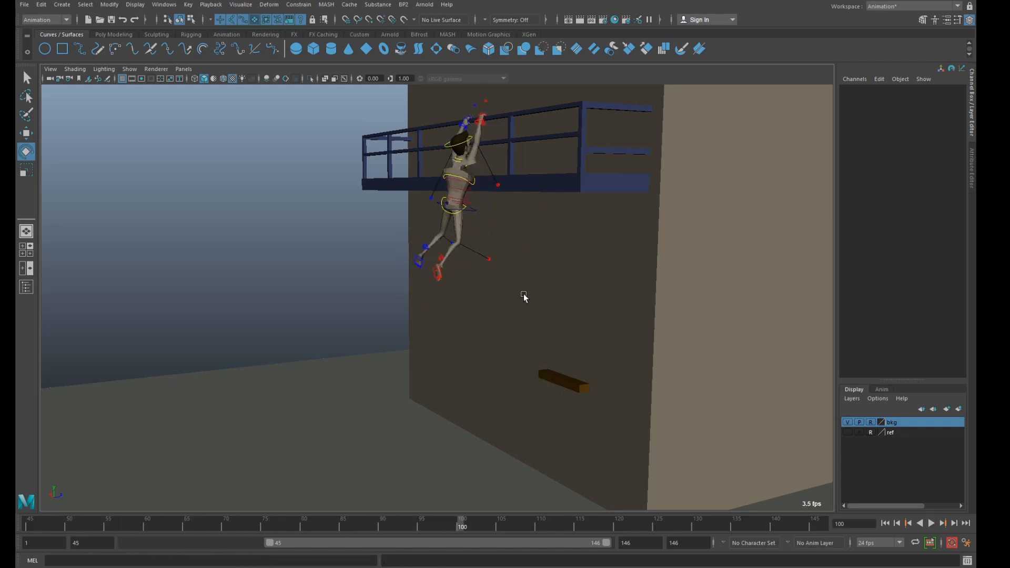
# Select the COG control, go to frame 101 and end the playback range there
pyautogui.click(473, 209)
pyautogui.click(468, 526)
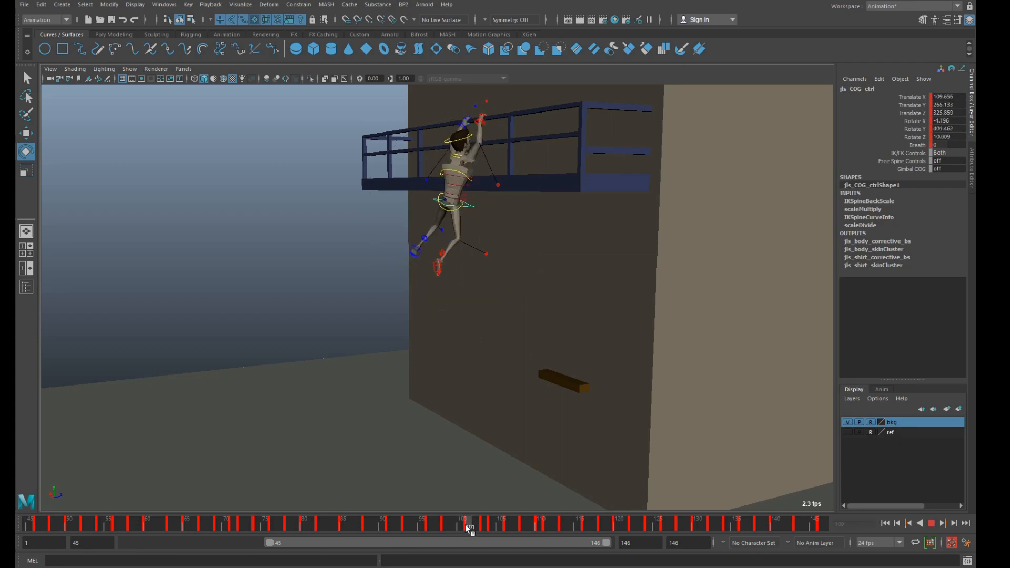
pyautogui.moveTo(608, 543); pyautogui.dragTo(460, 544)
# Try moving the COG control down and away from the railing on frame 101, and undo the move
pyautogui.keyDown('alt'); pyautogui.moveTo(442, 235); pyautogui.dragTo(406, 378, button='middle'); pyautogui.keyUp('alt')
pyautogui.scroll(3, 406, 379)
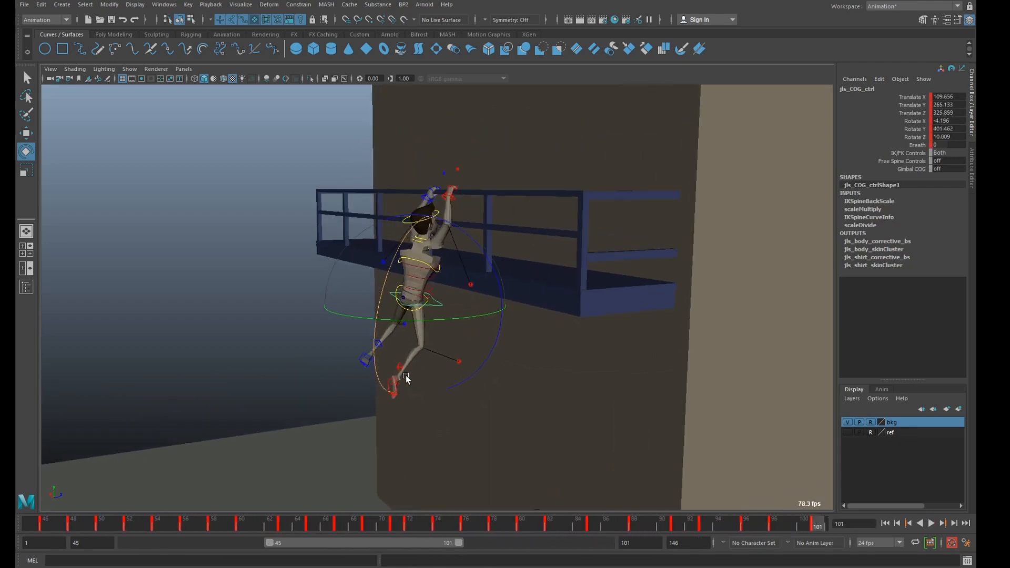
pyautogui.keyDown('alt'); pyautogui.moveTo(406, 379); pyautogui.dragTo(351, 371); pyautogui.keyUp('alt')
pyautogui.click(274, 298)
pyautogui.scroll(3, 431, 230)
pyautogui.scroll(2, 479, 183)
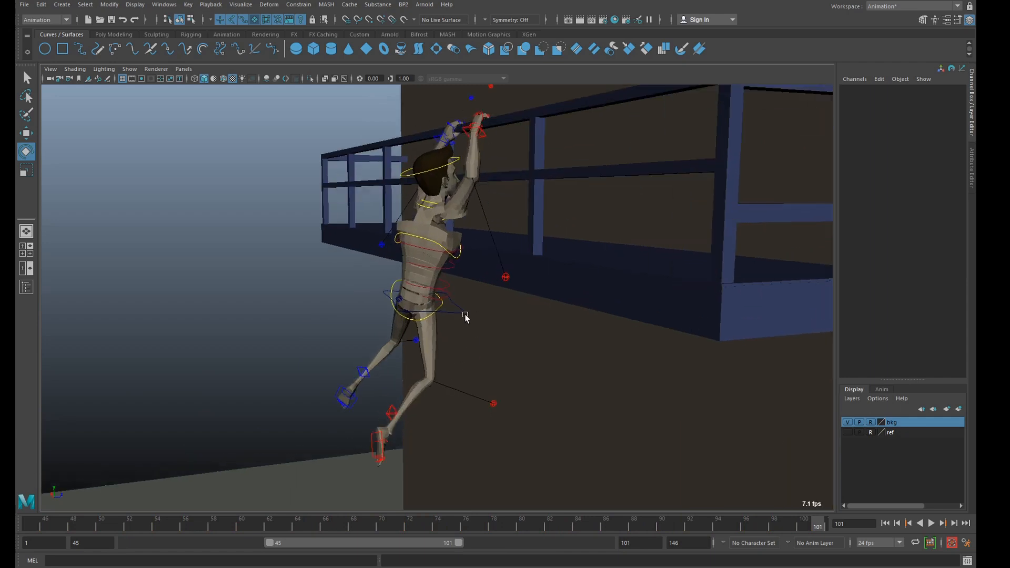
pyautogui.click(465, 318)
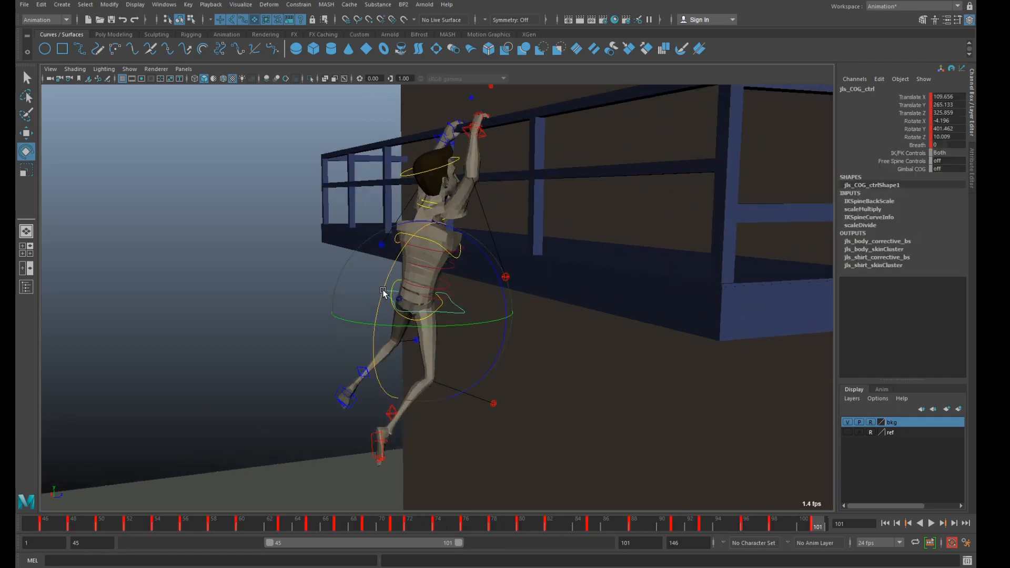
pyautogui.press('w')
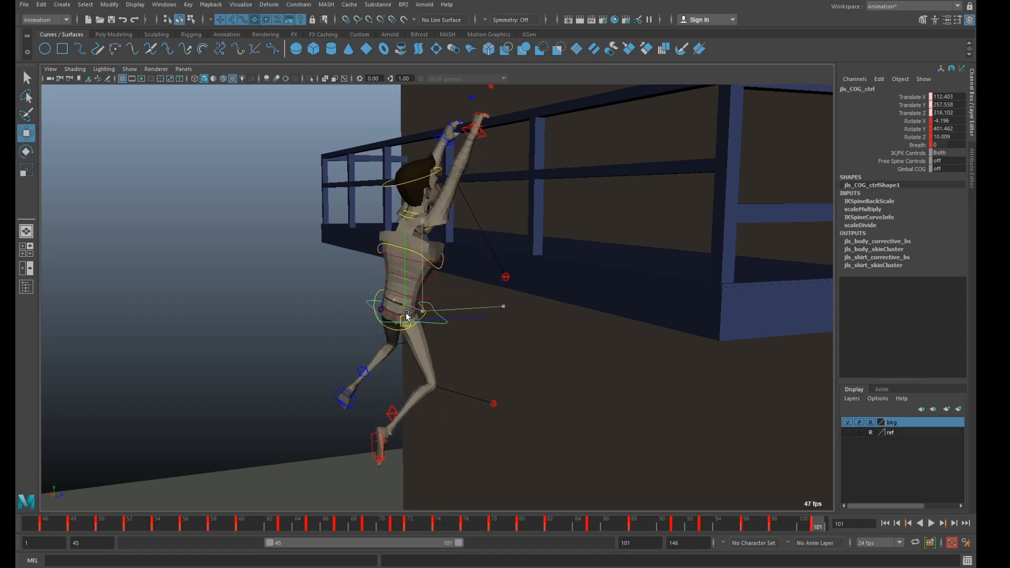
pyautogui.hotkey('ctrl', 'z')
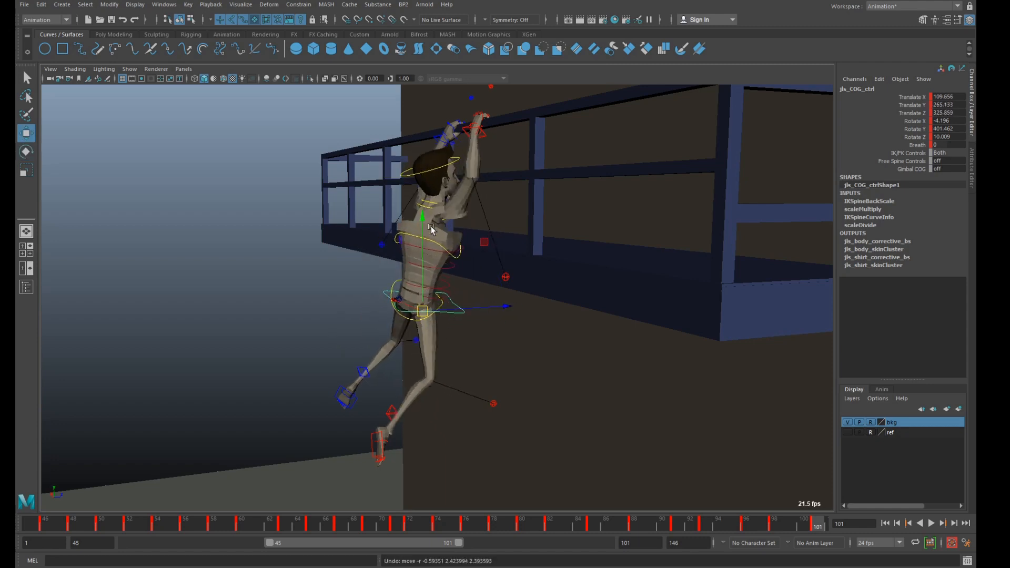
# Check the body's path through the swing by scrubbing back to frame 45 and forward to frame 56
pyautogui.keyDown('alt'); pyautogui.moveTo(468, 130); pyautogui.dragTo(470, 197, button='middle'); pyautogui.keyUp('alt')
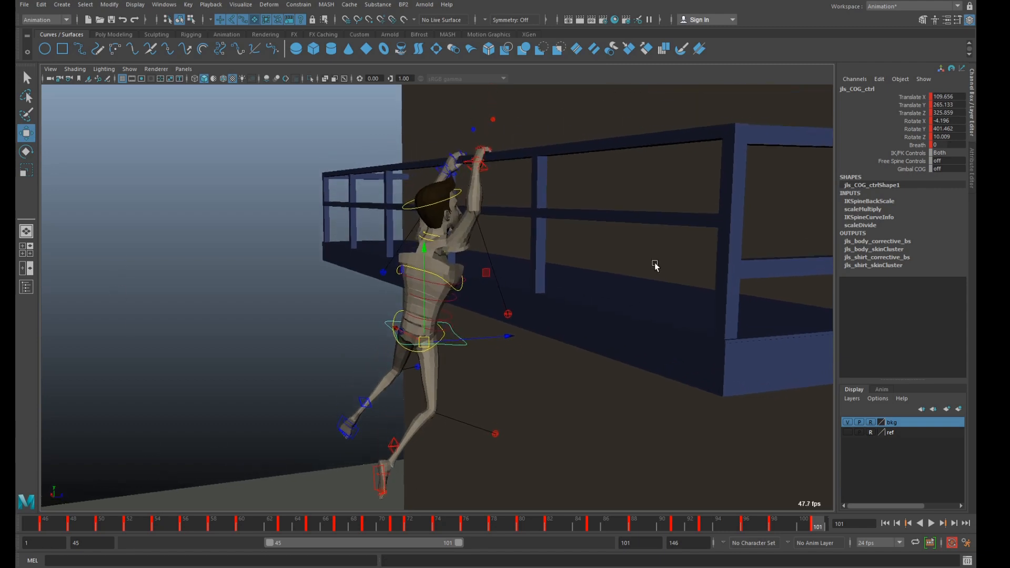
pyautogui.keyDown('alt'); pyautogui.moveTo(313, 378); pyautogui.dragTo(372, 374); pyautogui.keyUp('alt')
pyautogui.moveTo(266, 528); pyautogui.dragTo(29, 525)
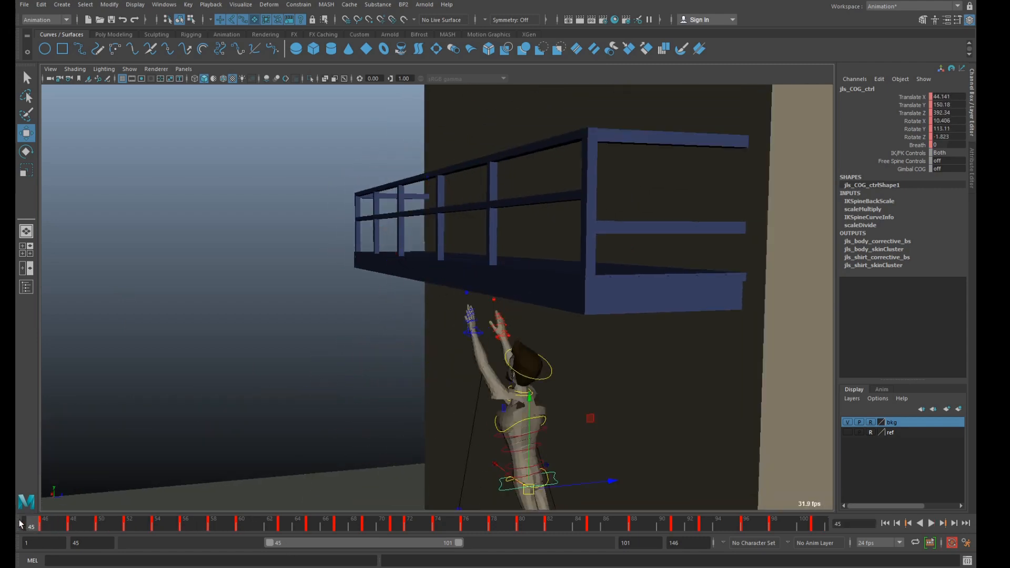
pyautogui.keyDown('alt'); pyautogui.moveTo(555, 432); pyautogui.dragTo(533, 361); pyautogui.keyUp('alt')
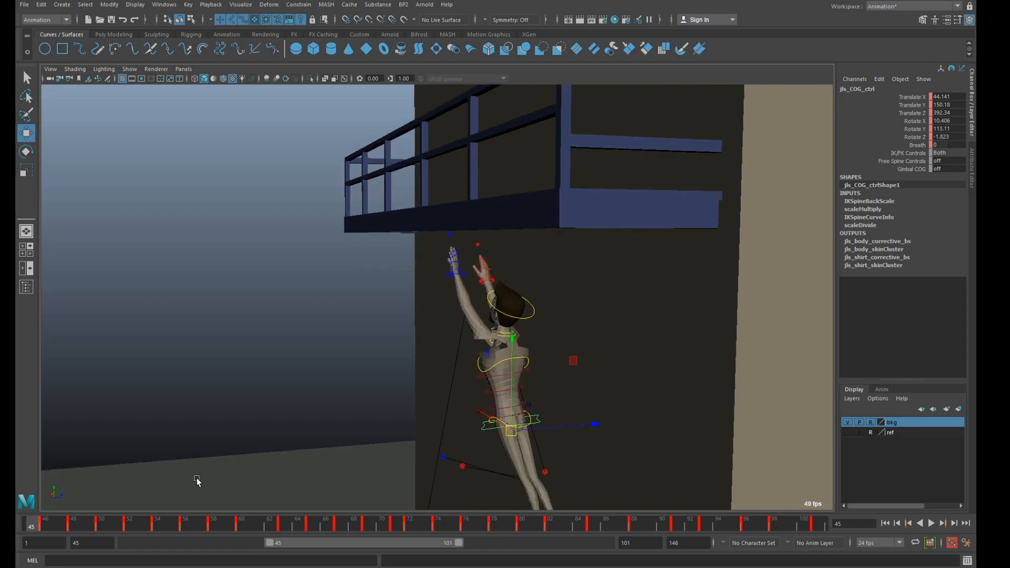
pyautogui.moveTo(73, 524); pyautogui.dragTo(185, 525)
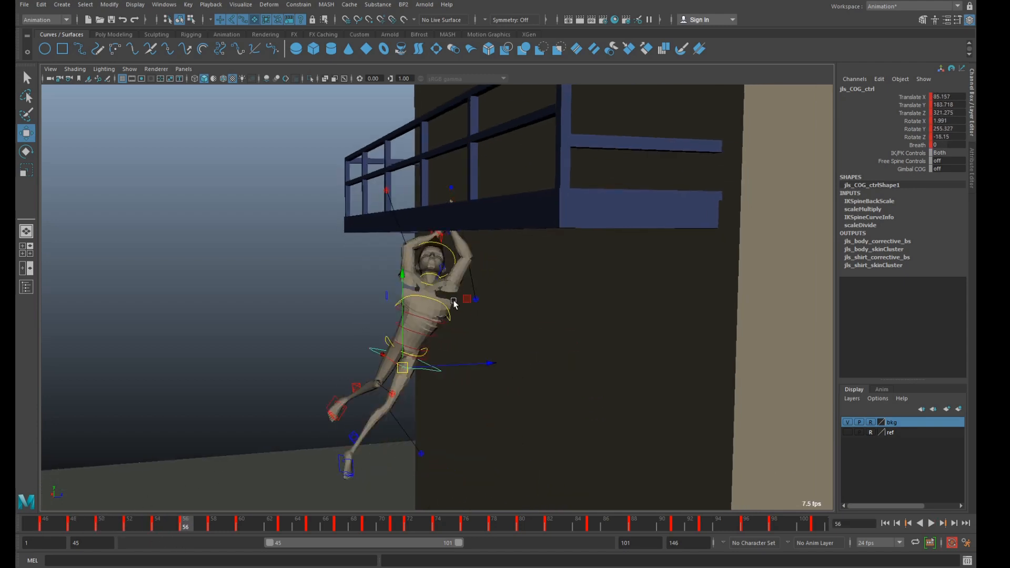
# Try moving the spine IK shoulder control on frame 56, and undo the move
pyautogui.click(434, 303)
pyautogui.scroll(3, 455, 298)
pyautogui.moveTo(486, 248); pyautogui.dragTo(478, 245)
pyautogui.hotkey('ctrl', 'z')
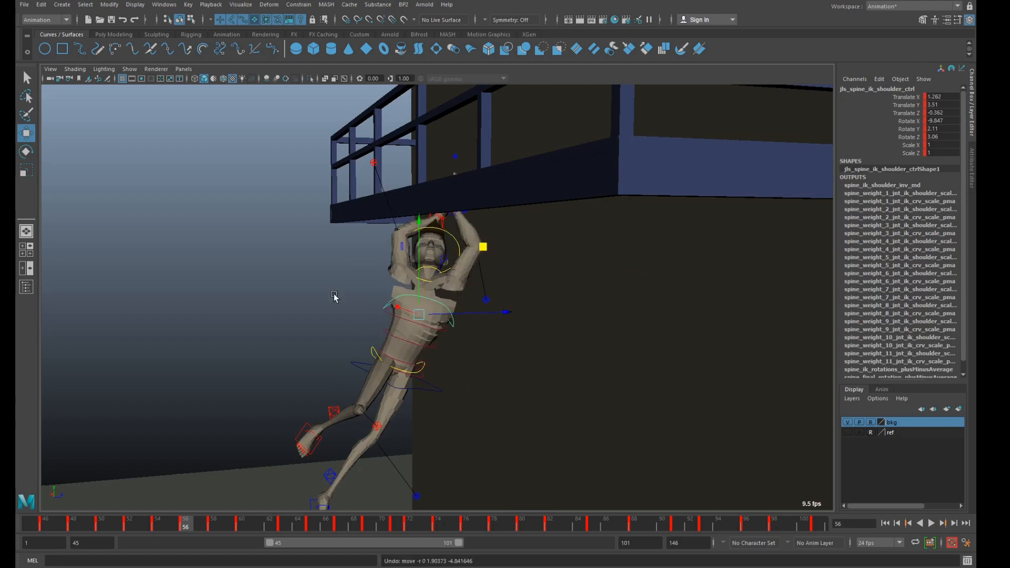
# Create a motion trail for the spine IK shoulder control and examine its arc through the swing from several angles
pyautogui.keyDown('alt'); pyautogui.moveTo(334, 298); pyautogui.dragTo(318, 322); pyautogui.keyUp('alt')
pyautogui.click(382, 232)
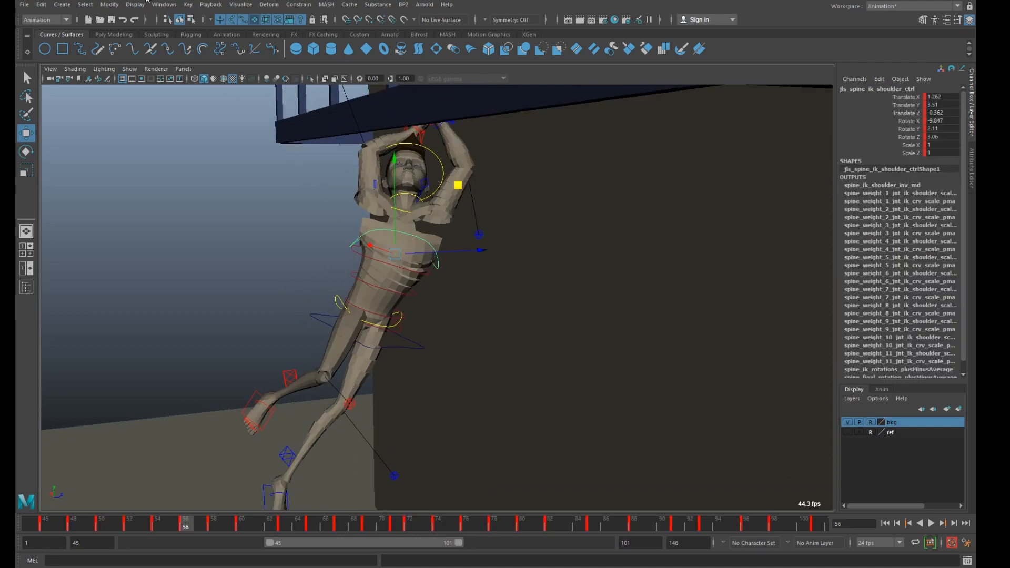
pyautogui.click(161, 5)
pyautogui.click(64, 99)
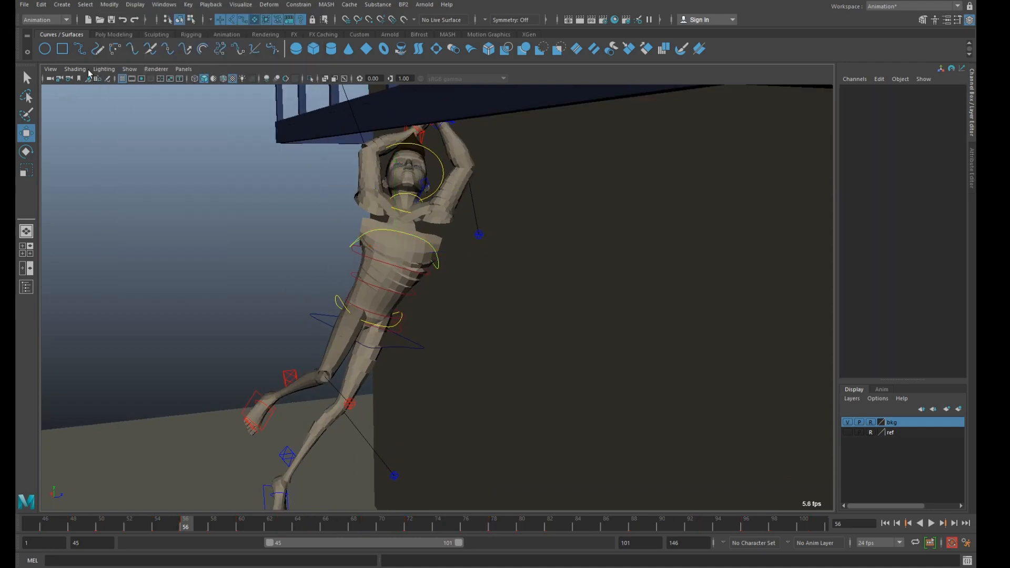
pyautogui.click(227, 34)
pyautogui.click(402, 235)
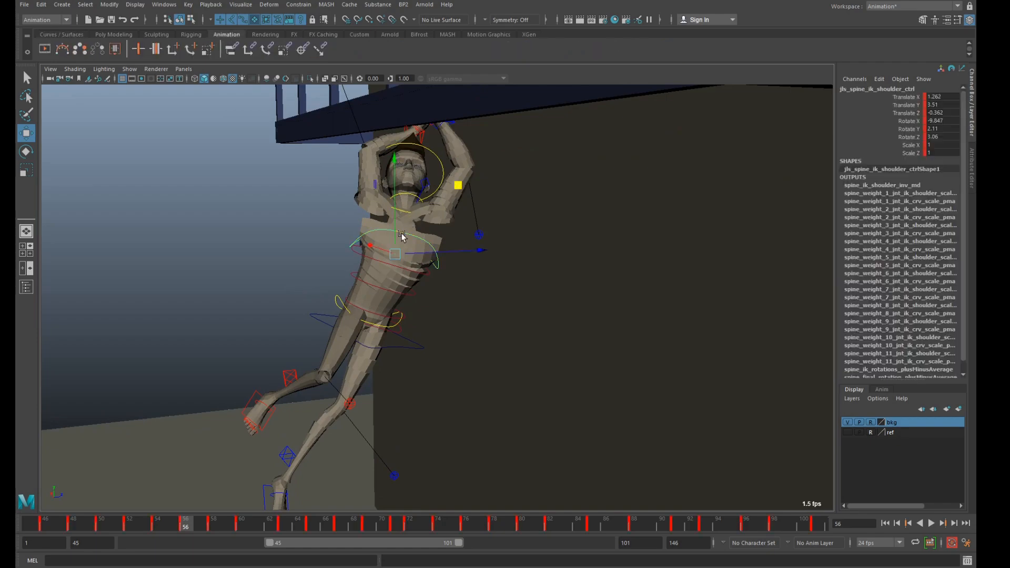
pyautogui.keyDown('alt'); pyautogui.moveTo(378, 285); pyautogui.dragTo(413, 286); pyautogui.keyUp('alt')
pyautogui.keyDown('alt'); pyautogui.moveTo(373, 441); pyautogui.dragTo(409, 270); pyautogui.keyUp('alt')
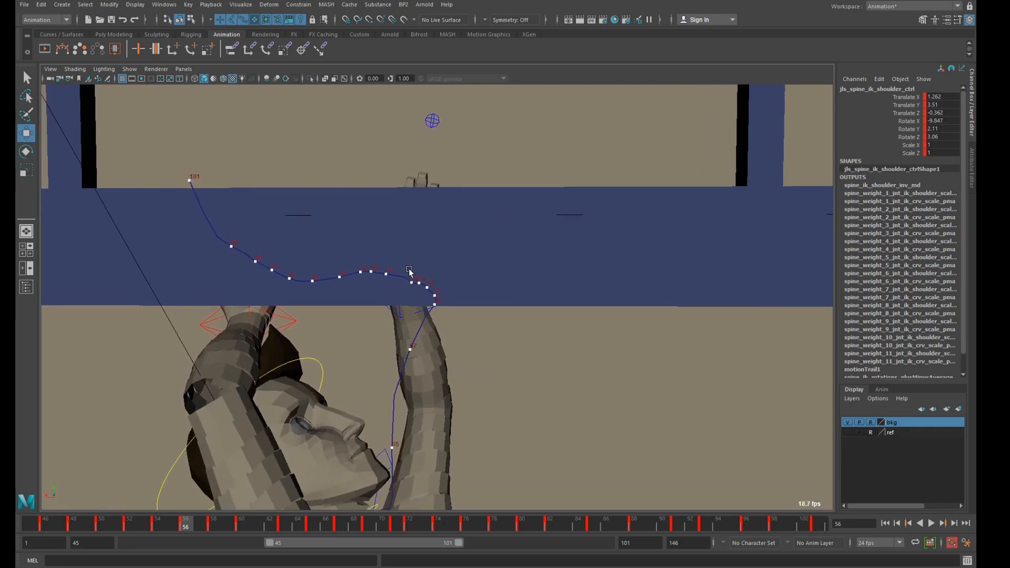
pyautogui.keyDown('alt'); pyautogui.moveTo(322, 284); pyautogui.dragTo(392, 281); pyautogui.keyUp('alt')
pyautogui.keyDown('alt'); pyautogui.moveTo(298, 208); pyautogui.dragTo(367, 287); pyautogui.keyUp('alt')
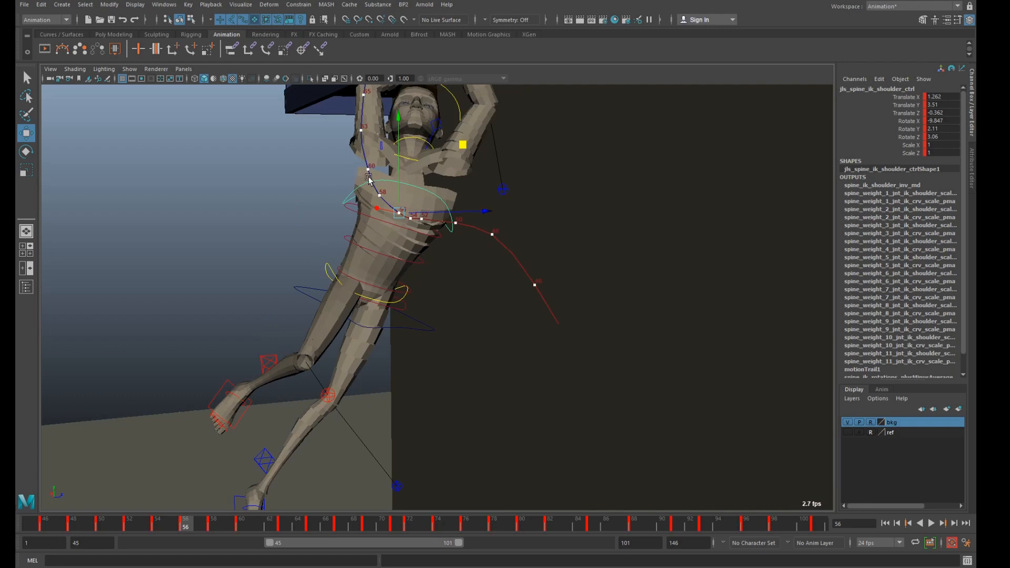
# Clear the selection of rig controls and open the Outliner
pyautogui.click(309, 289)
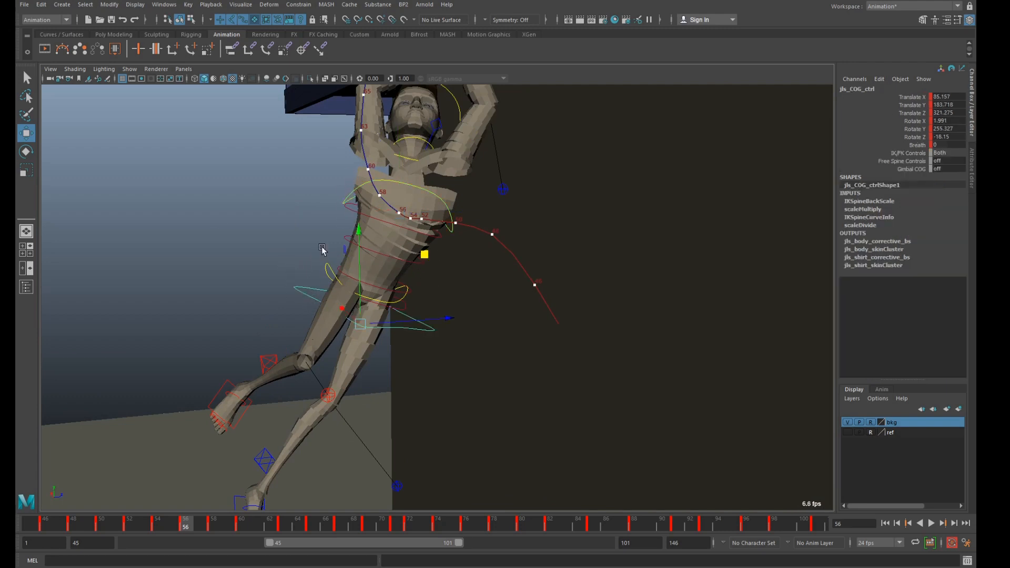
pyautogui.click(204, 212)
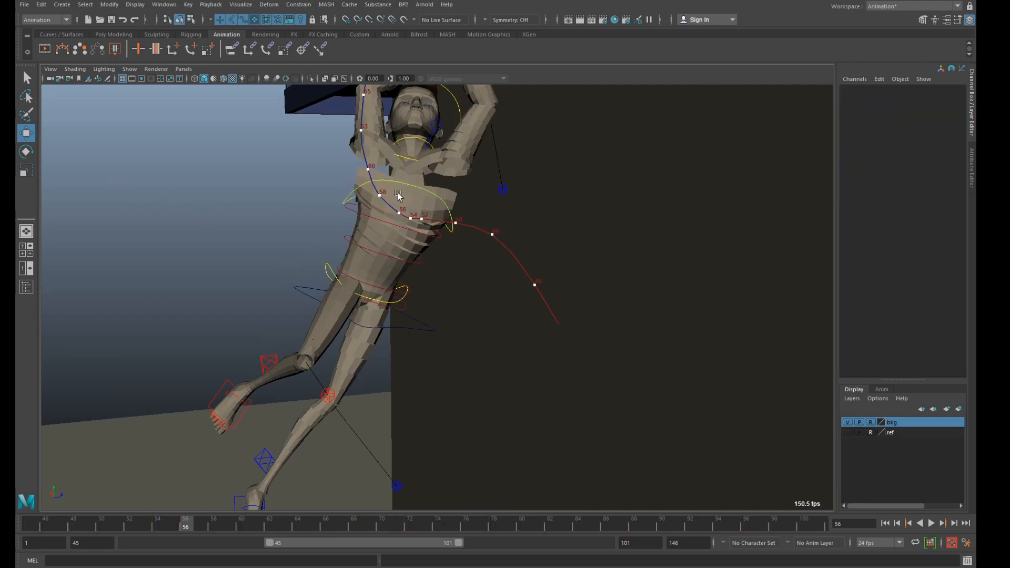
pyautogui.click(165, 4)
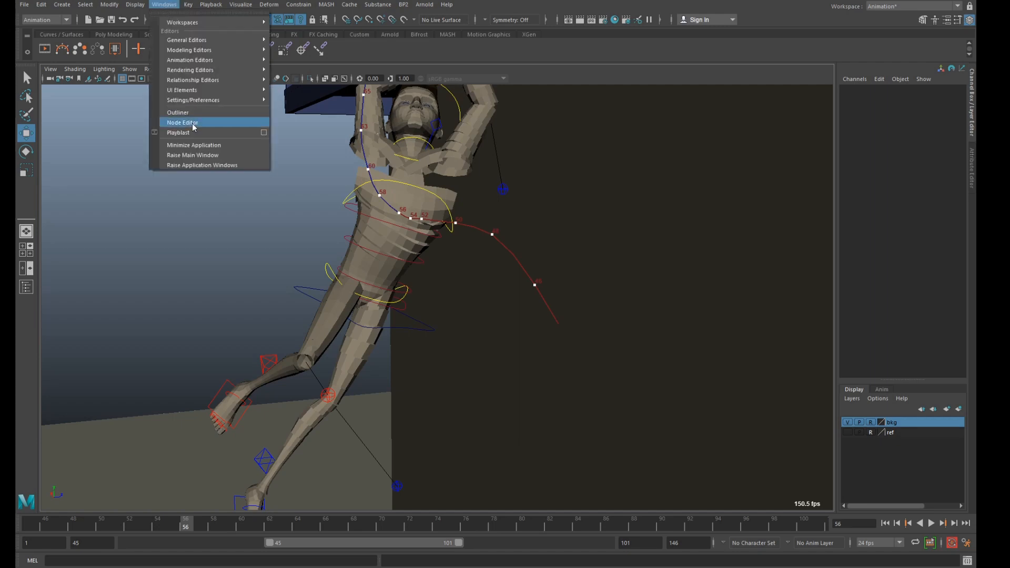
pyautogui.click(192, 109)
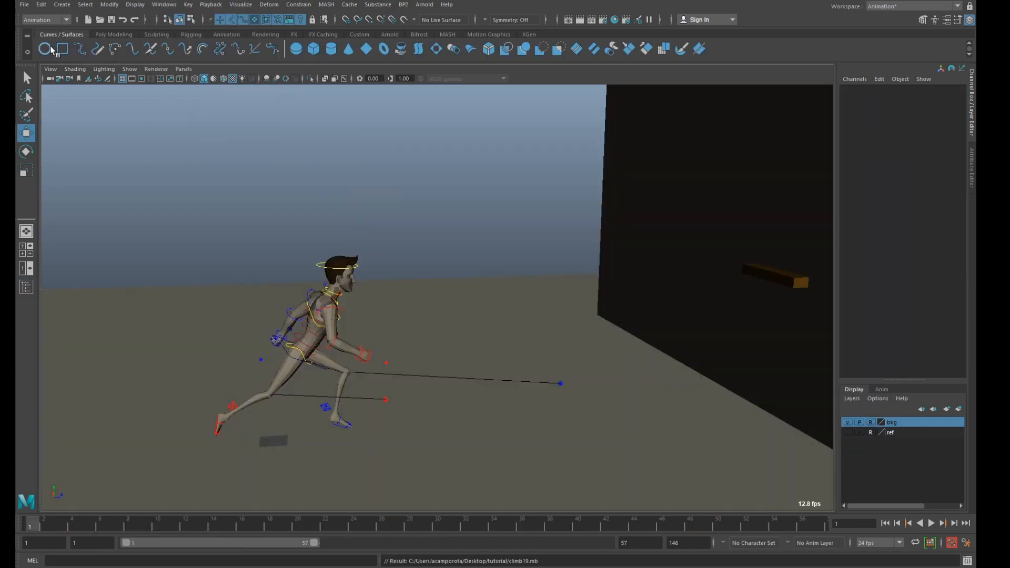
# Create a NURBS circle at the origin and set its radius to 25
pyautogui.click(52, 51)
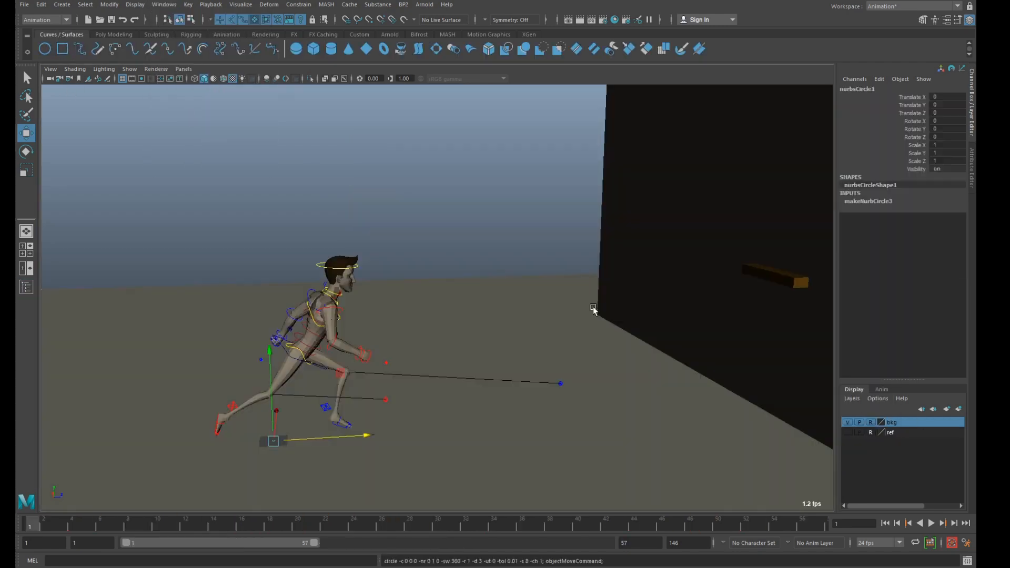
pyautogui.click(972, 174)
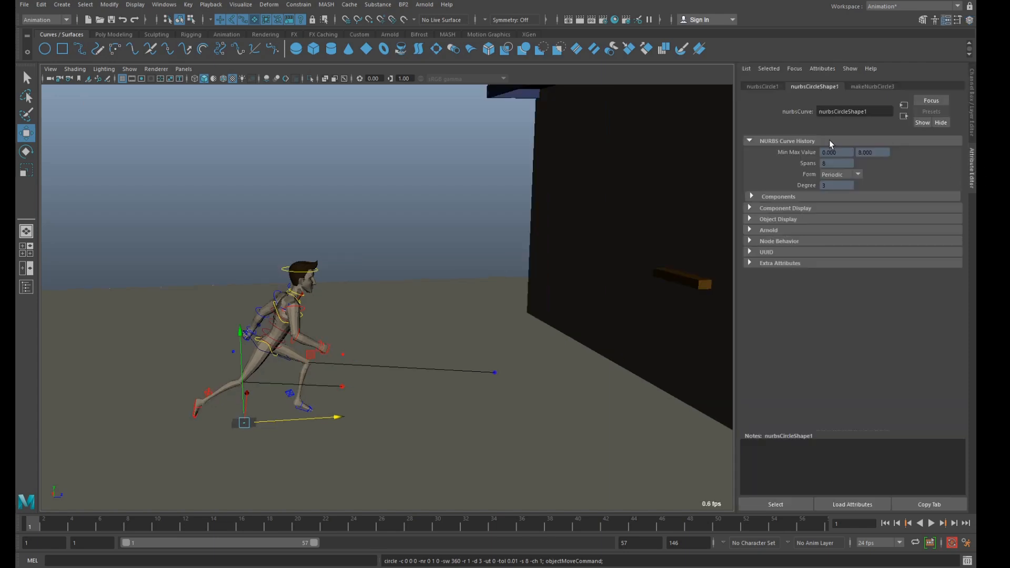
pyautogui.click(772, 87)
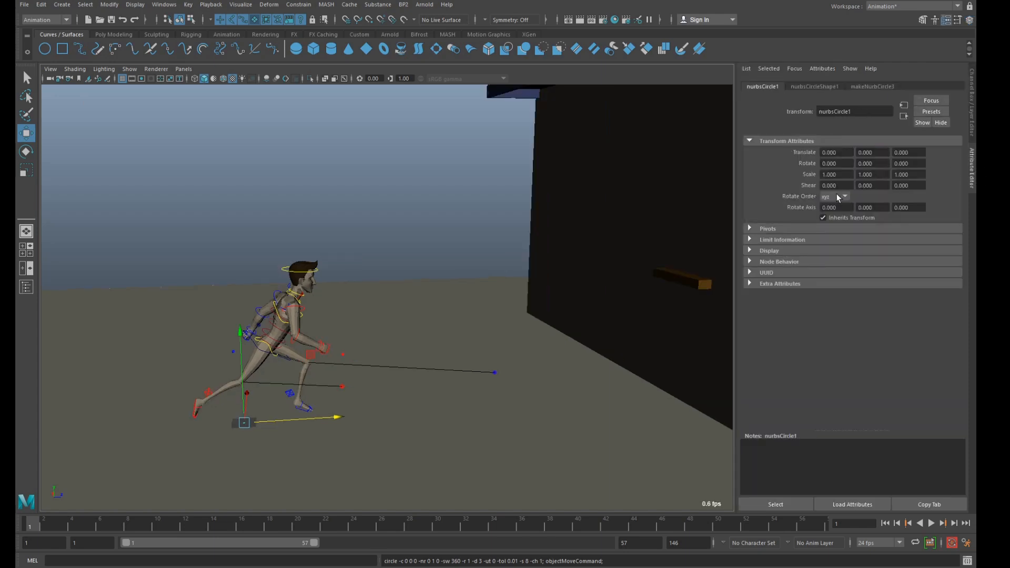
pyautogui.click(868, 87)
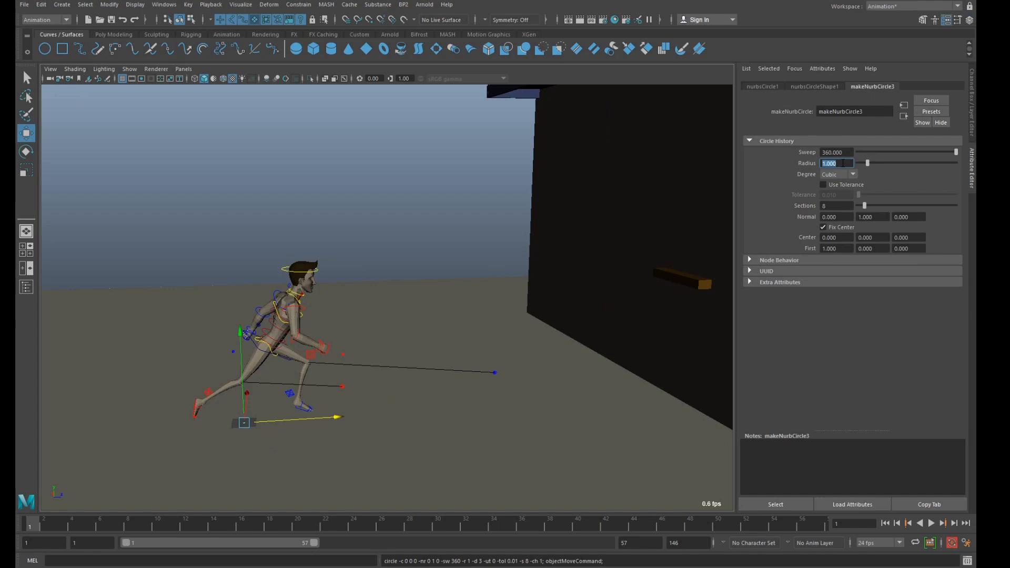
pyautogui.write('25')
pyautogui.press('Return')
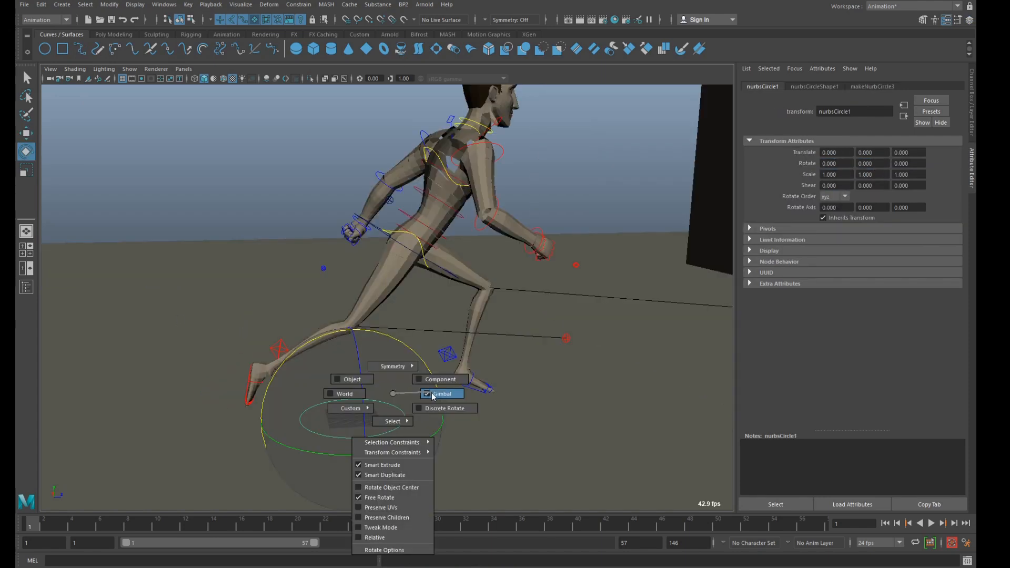
# Set the circle's rotate order to yxz, test a rotation around Y and undo that rotation
pyautogui.click(837, 196)
pyautogui.click(825, 247)
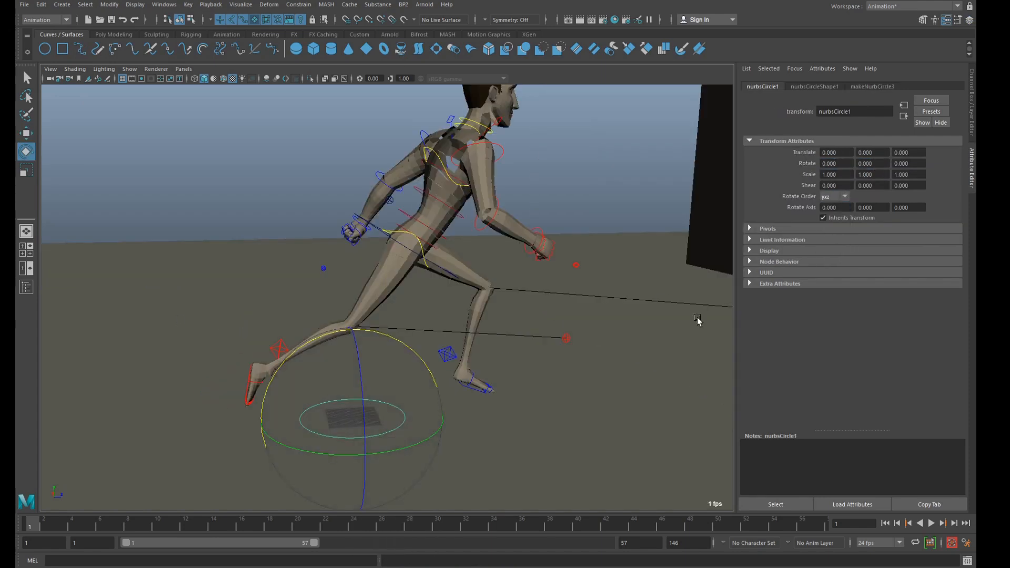
pyautogui.moveTo(433, 440); pyautogui.dragTo(375, 405)
pyautogui.hotkey('ctrl', 'z')
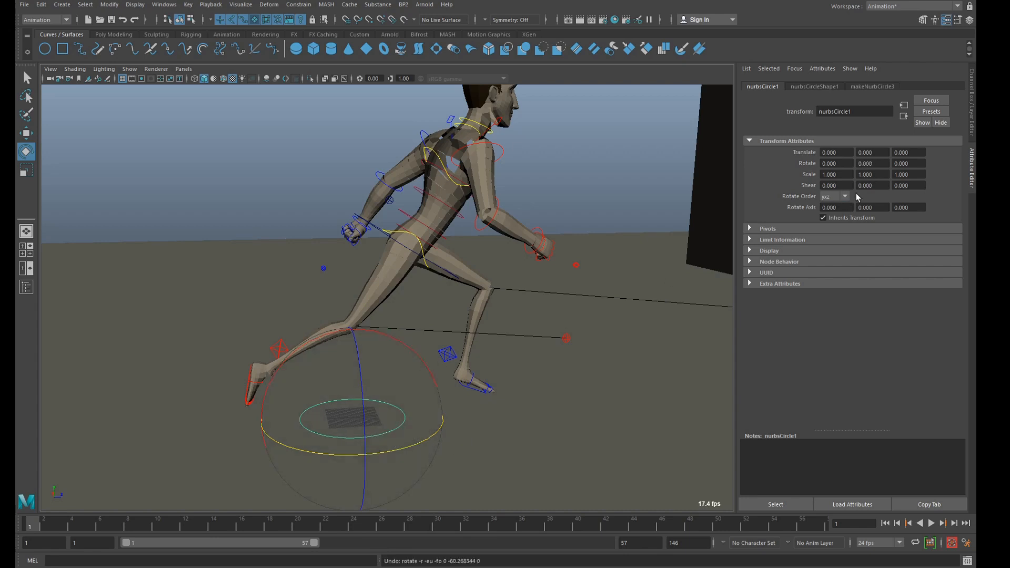
# Change the circle's rotate order, test a rotation around Z and undo that rotation
pyautogui.click(846, 197)
pyautogui.click(834, 239)
pyautogui.moveTo(417, 360); pyautogui.dragTo(372, 457)
pyautogui.hotkey('ctrl', 'z')
pyautogui.hotkey('ctrl', 'z')
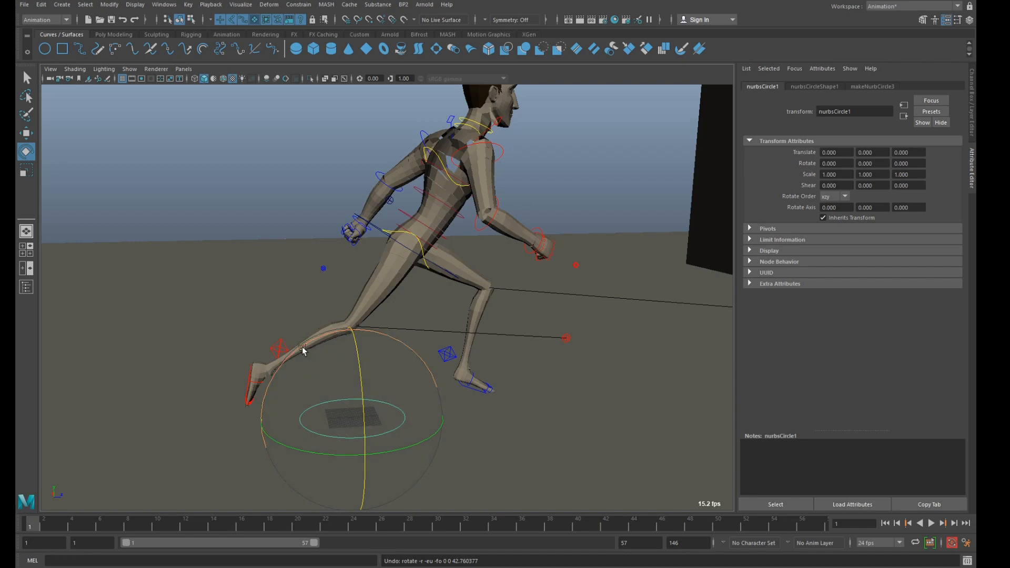
# Move the circle up behind the character to about Y 70, Z -44, and place a duplicate above it at about Y 112, Z -42
pyautogui.press('w')
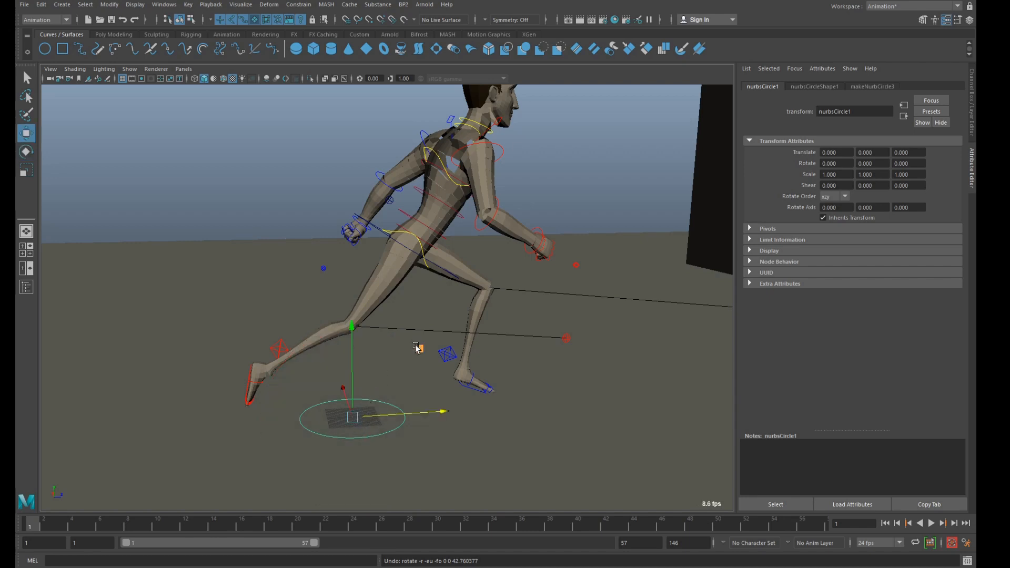
pyautogui.moveTo(416, 347); pyautogui.dragTo(323, 212, button='middle')
pyautogui.moveTo(322, 211); pyautogui.dragTo(319, 206)
pyautogui.keyDown('alt'); pyautogui.moveTo(347, 245); pyautogui.dragTo(322, 159); pyautogui.keyUp('alt')
pyautogui.hotkey('ctrl', 'd')
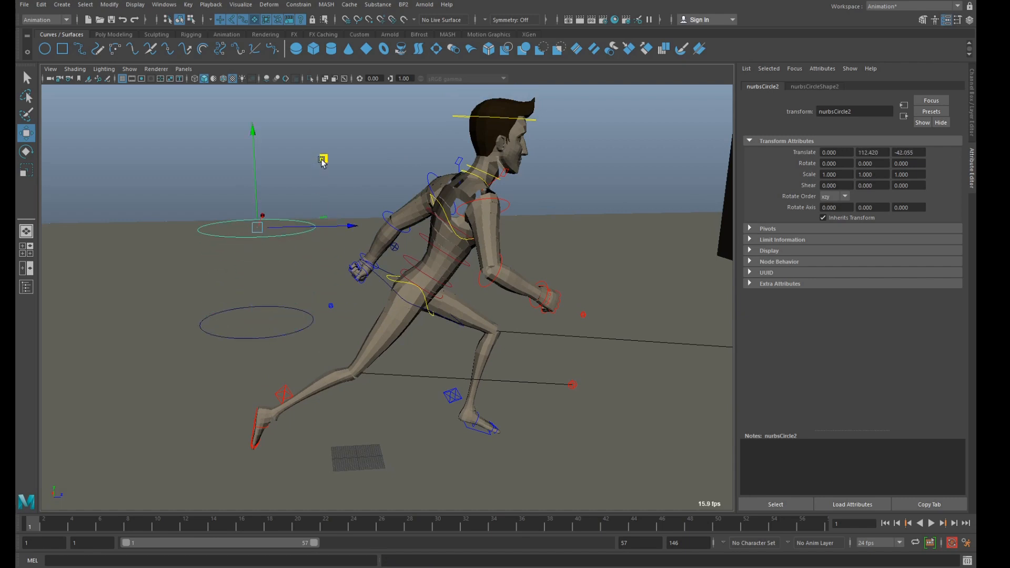
# Parent the upper circle under the spine IK shoulder control
pyautogui.keyDown('alt'); pyautogui.moveTo(392, 204); pyautogui.dragTo(378, 199); pyautogui.keyUp('alt')
pyautogui.click(342, 201)
pyautogui.click(305, 224)
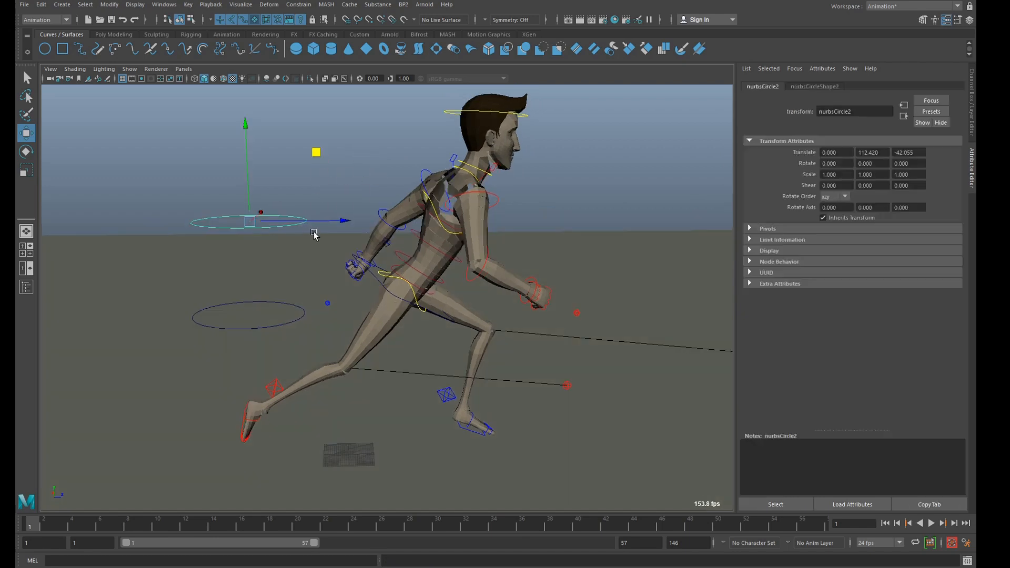
pyautogui.keyDown('shift'); pyautogui.click(432, 201); pyautogui.keyUp('shift')
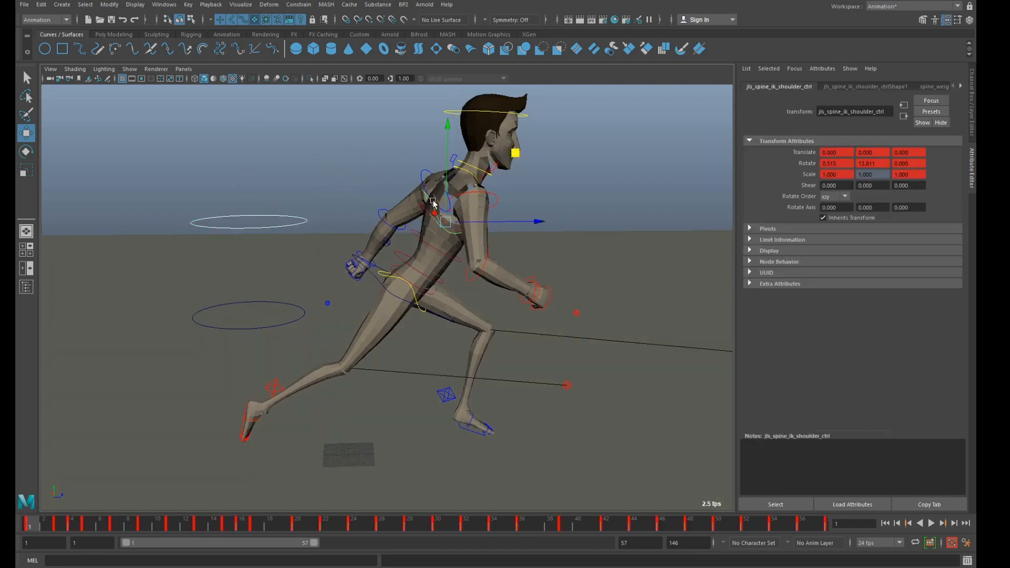
pyautogui.press('p')
# Parent the lower circle under the spine IK hip control
pyautogui.click(261, 301)
pyautogui.click(261, 303)
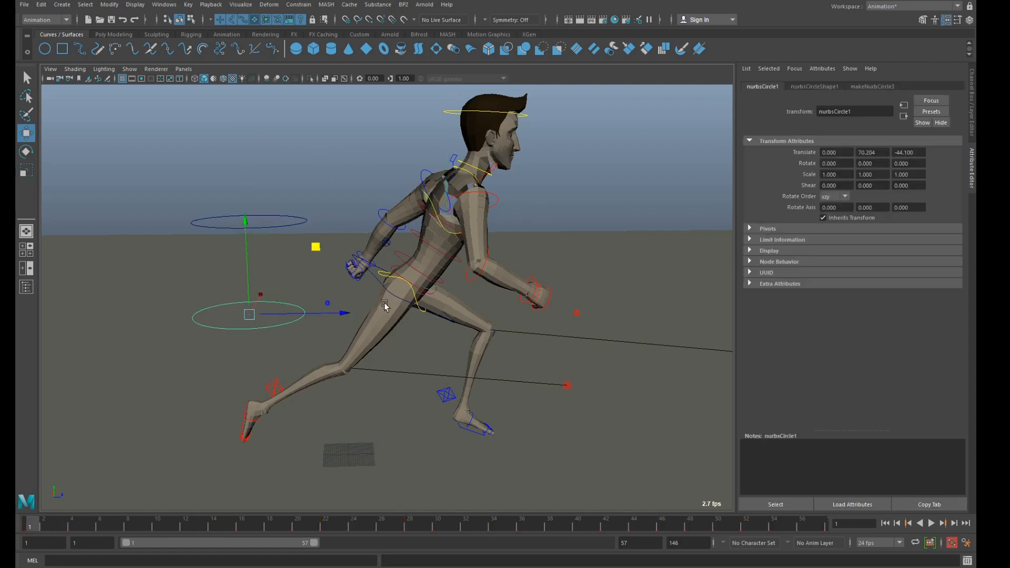
pyautogui.click(415, 296)
pyautogui.press('p')
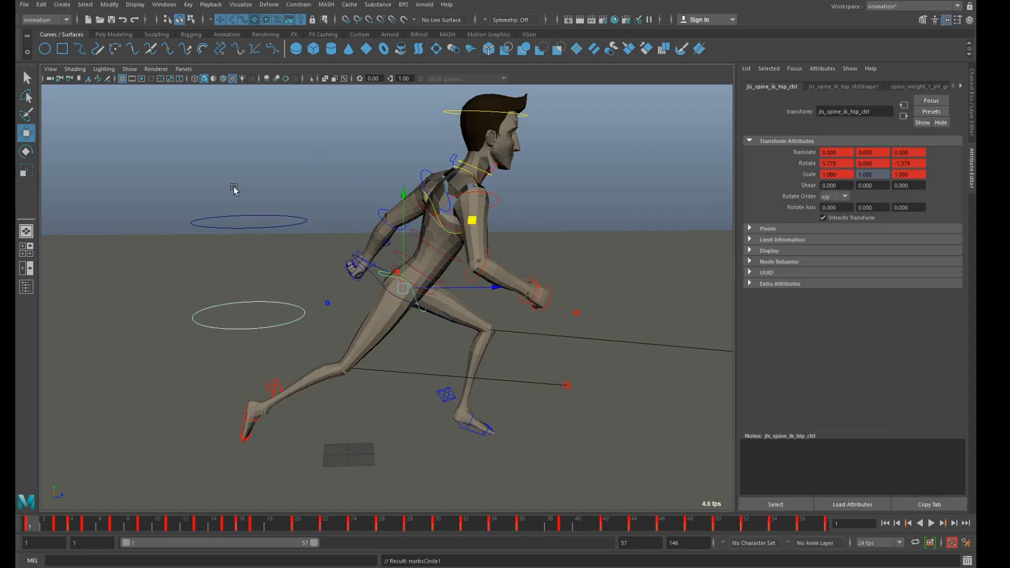
# Select both circles and set all their translate and rotate values to 0
pyautogui.click(149, 187)
pyautogui.moveTo(160, 198); pyautogui.dragTo(220, 324)
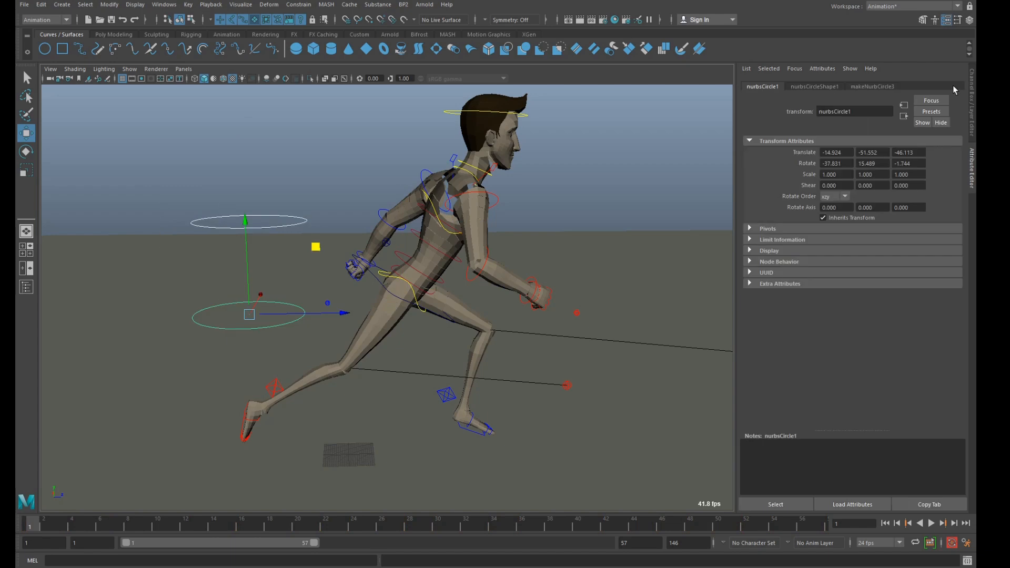
pyautogui.click(972, 98)
pyautogui.moveTo(947, 97); pyautogui.dragTo(951, 136)
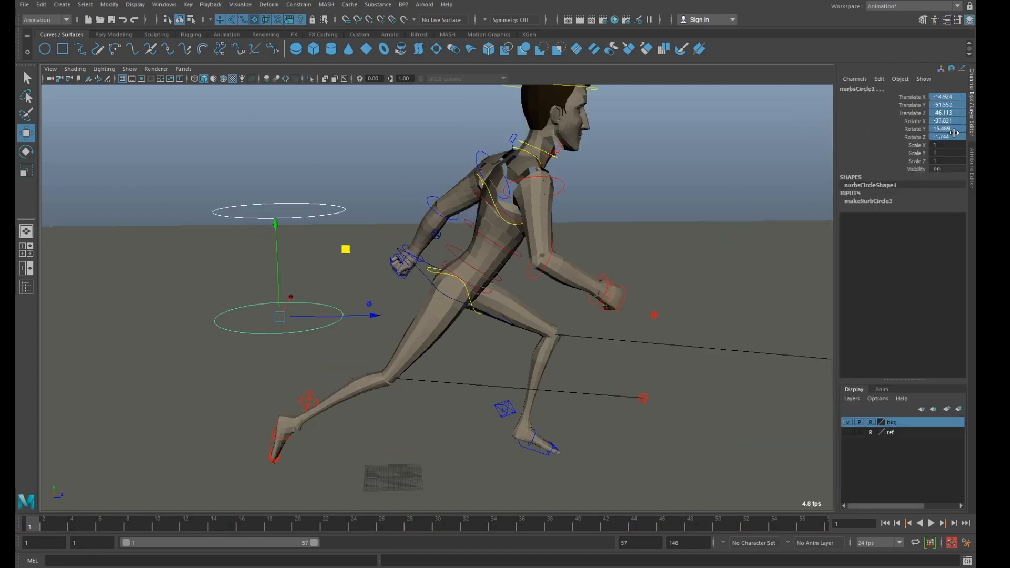
pyautogui.write('0')
pyautogui.press('Return')
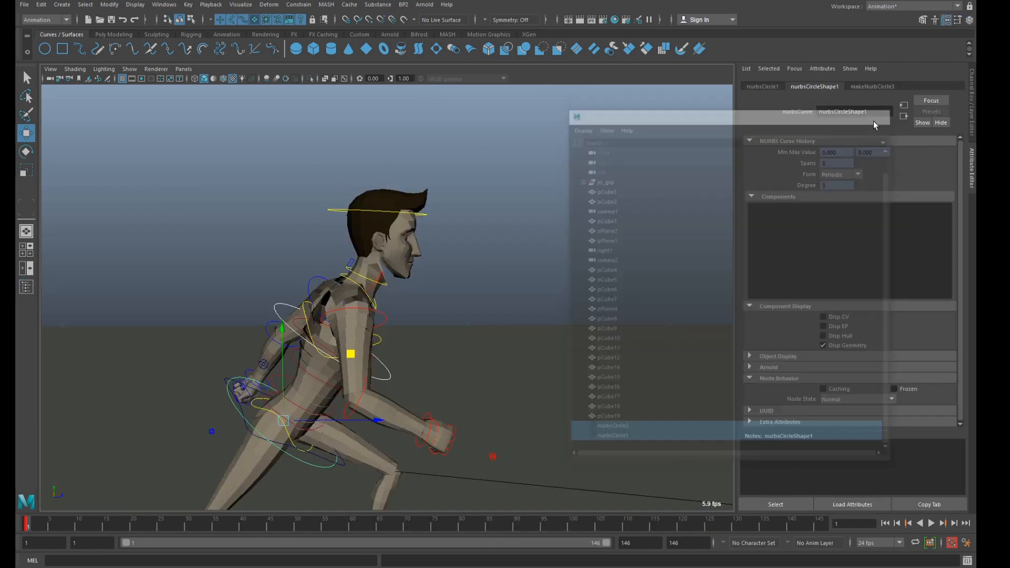
# Examine the placement of the circles around the character's hips and shoulders from several angles
pyautogui.keyDown('alt'); pyautogui.moveTo(519, 303); pyautogui.dragTo(526, 337); pyautogui.keyUp('alt')
pyautogui.keyDown('alt'); pyautogui.moveTo(526, 337); pyautogui.dragTo(561, 201, button='middle'); pyautogui.keyUp('alt')
pyautogui.keyDown('alt'); pyautogui.moveTo(562, 201); pyautogui.dragTo(527, 256); pyautogui.keyUp('alt')
pyautogui.keyDown('alt'); pyautogui.moveTo(527, 256); pyautogui.dragTo(542, 226, button='middle'); pyautogui.keyUp('alt')
pyautogui.scroll(3, 542, 226)
pyautogui.keyDown('alt'); pyautogui.moveTo(542, 226); pyautogui.dragTo(570, 228); pyautogui.keyUp('alt')
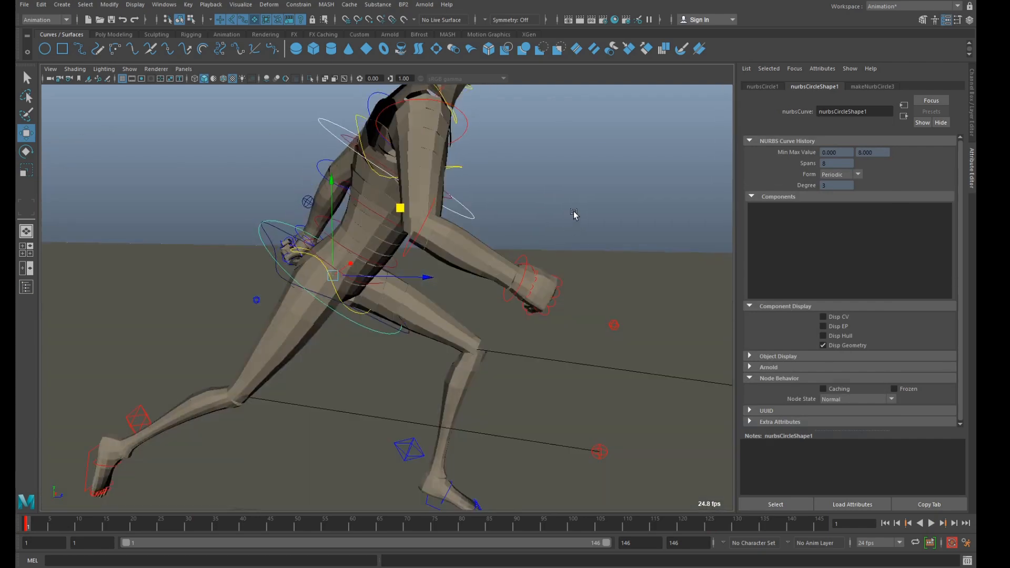
pyautogui.keyDown('alt'); pyautogui.moveTo(573, 213); pyautogui.dragTo(575, 230, button='middle'); pyautogui.keyUp('alt')
pyautogui.scroll(3, 577, 221)
pyautogui.scroll(-3, 576, 220)
pyautogui.click(591, 226)
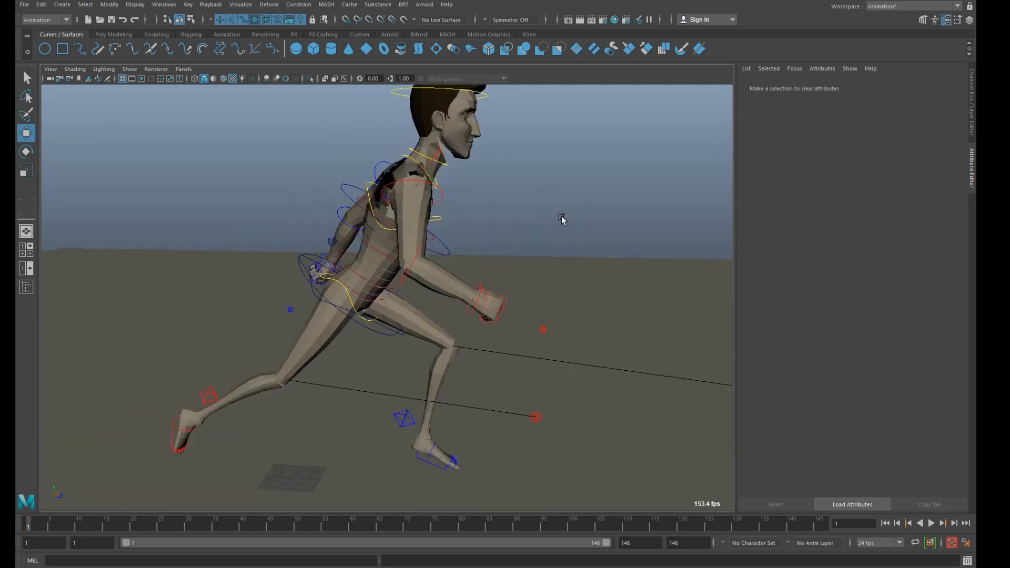
# Select the shoulder and hip circles, review the Parent and Unparent commands and clear the selection
pyautogui.click(459, 247)
pyautogui.scroll(2, 520, 239)
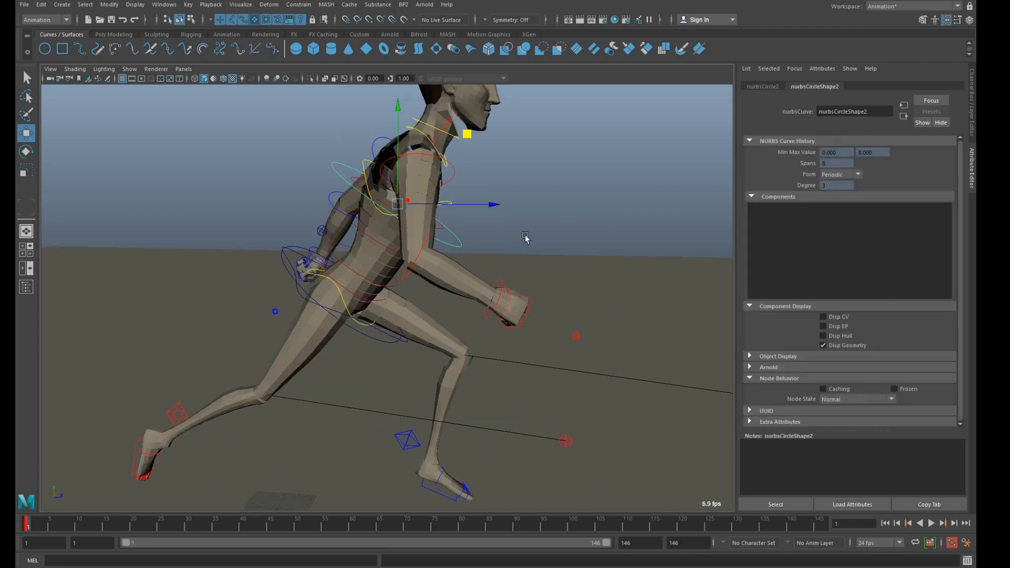
pyautogui.keyDown('alt'); pyautogui.moveTo(524, 227); pyautogui.dragTo(523, 233); pyautogui.keyUp('alt')
pyautogui.keyDown('alt'); pyautogui.moveTo(523, 233); pyautogui.dragTo(517, 258, button='middle'); pyautogui.keyUp('alt')
pyautogui.keyDown('alt'); pyautogui.moveTo(517, 257); pyautogui.dragTo(468, 270); pyautogui.keyUp('alt')
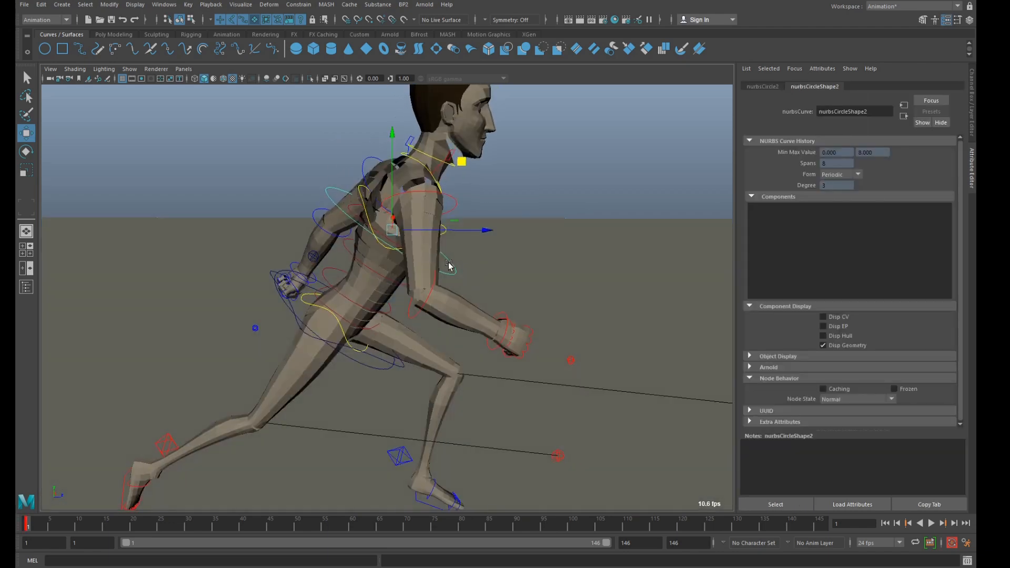
pyautogui.click(368, 369)
pyautogui.click(42, 6)
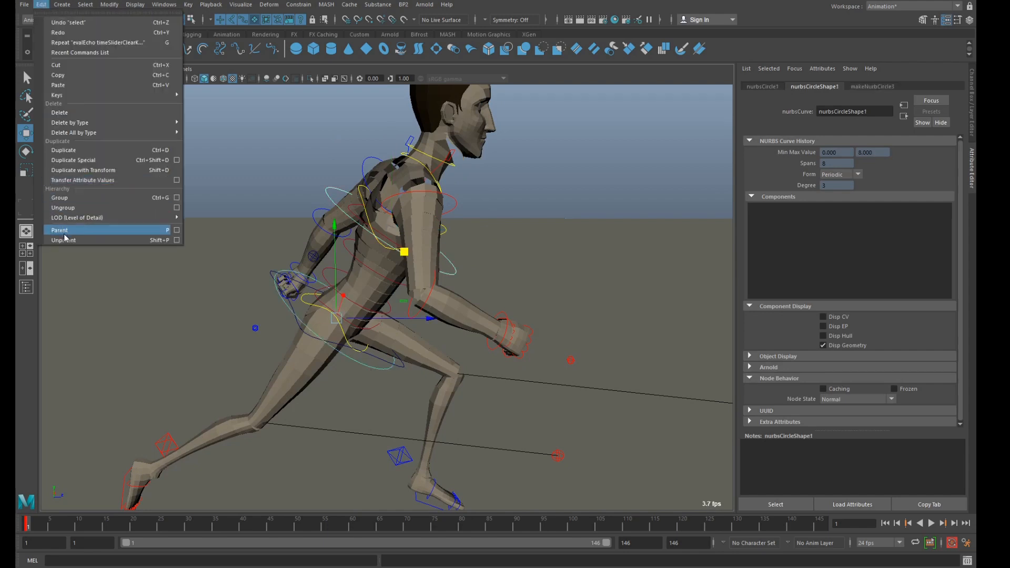
pyautogui.click(126, 245)
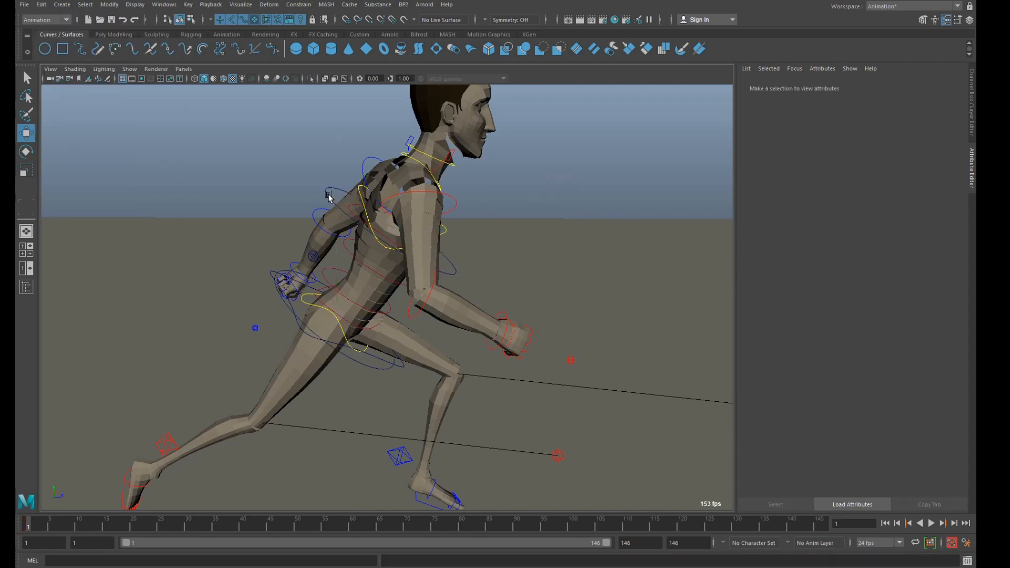
# Parent-constrain the shoulder circle to the spine IK shoulder control
pyautogui.click(328, 195)
pyautogui.click(361, 193)
pyautogui.keyDown('shift'); pyautogui.click(329, 190); pyautogui.keyUp('shift')
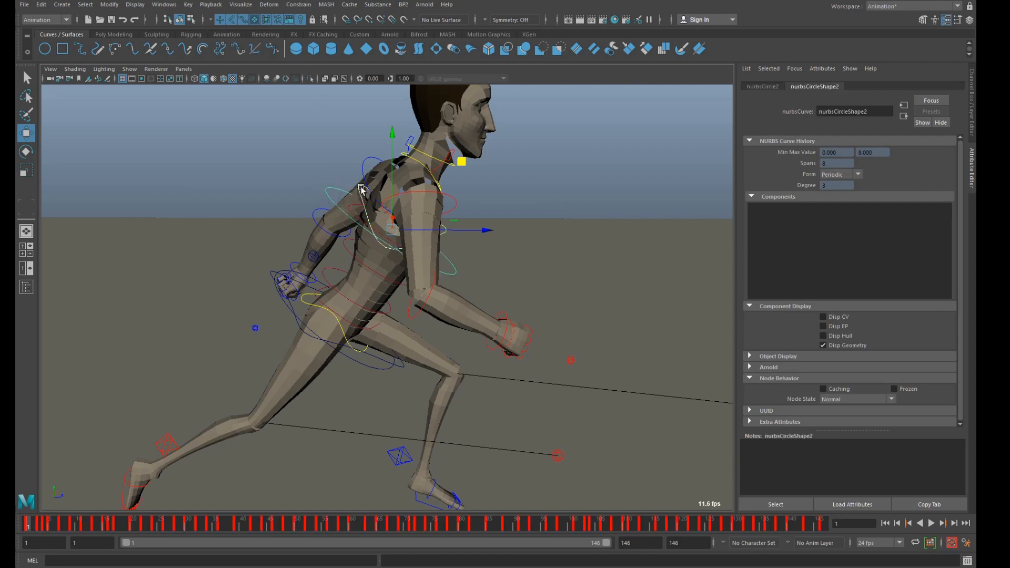
pyautogui.click(314, 5)
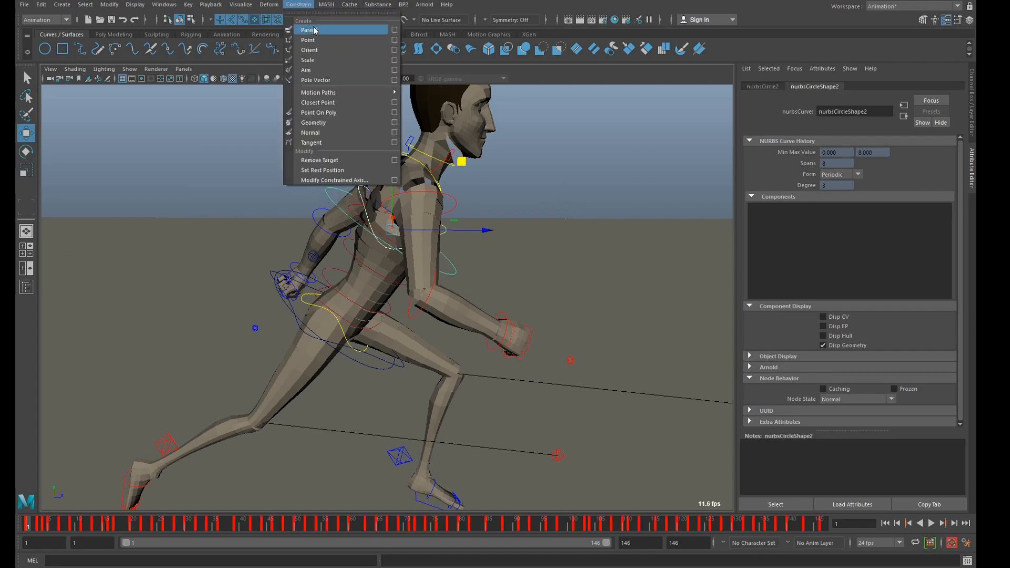
pyautogui.click(314, 29)
# Parent-constrain the hip circle to the spine IK hip control and clear the selection
pyautogui.click(311, 302)
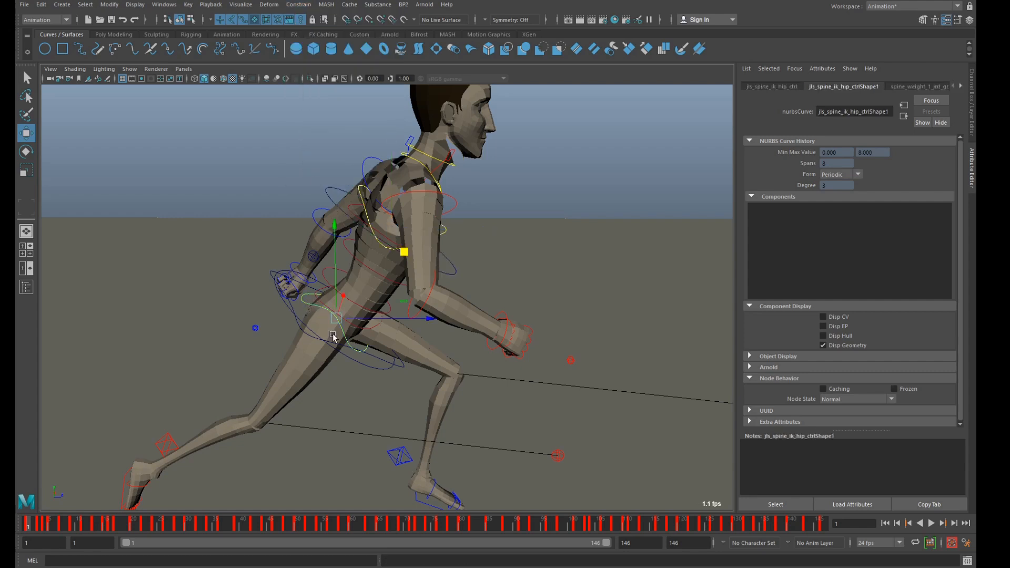
pyautogui.click(344, 361)
pyautogui.click(298, 6)
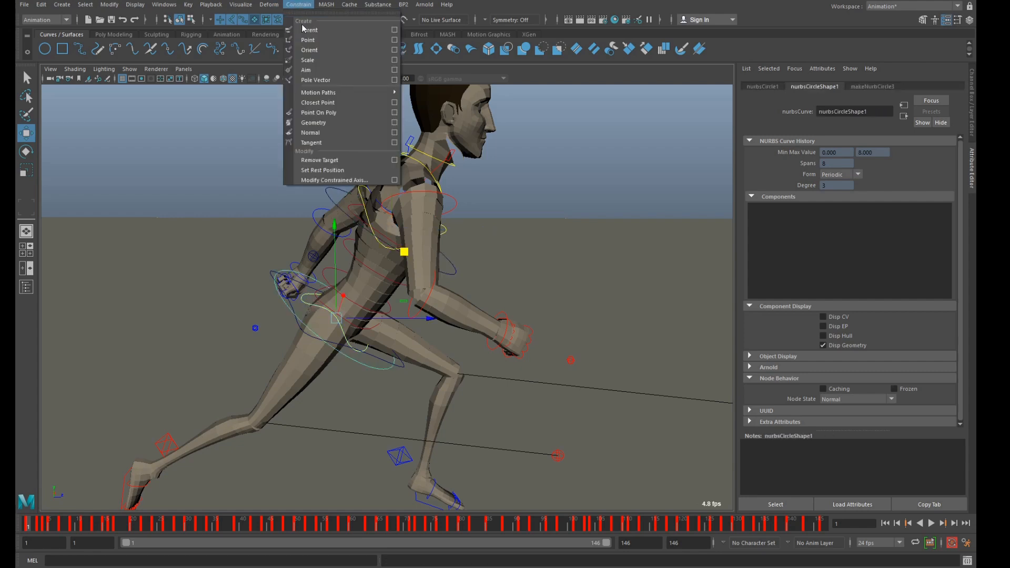
pyautogui.click(310, 30)
pyautogui.click(550, 163)
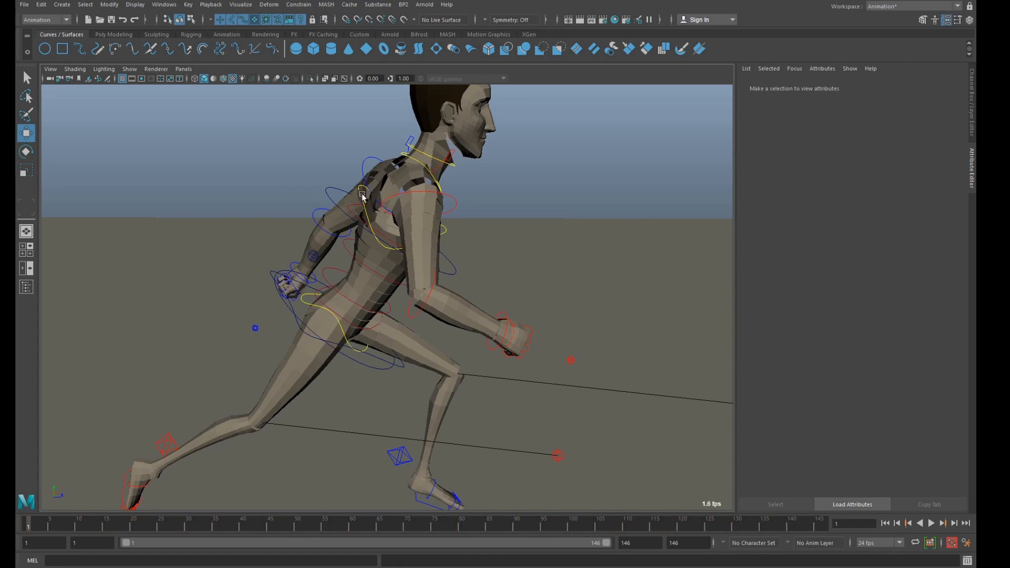
# Test the constraints by moving the spine IK shoulder and hip controls, undoing each move
pyautogui.click(362, 195)
pyautogui.moveTo(462, 161); pyautogui.dragTo(442, 158)
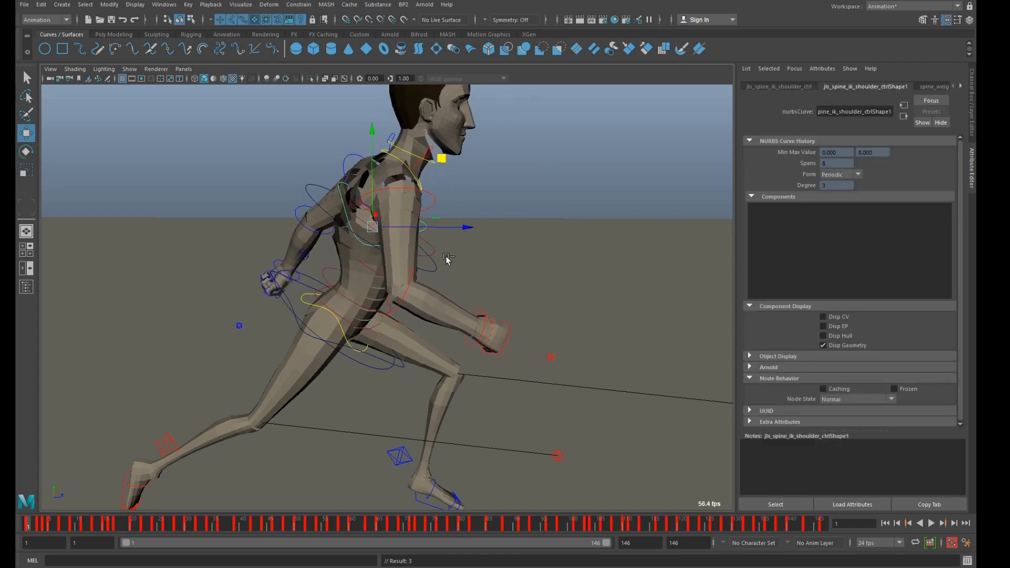
pyautogui.hotkey('ctrl', 'z')
pyautogui.click(342, 343)
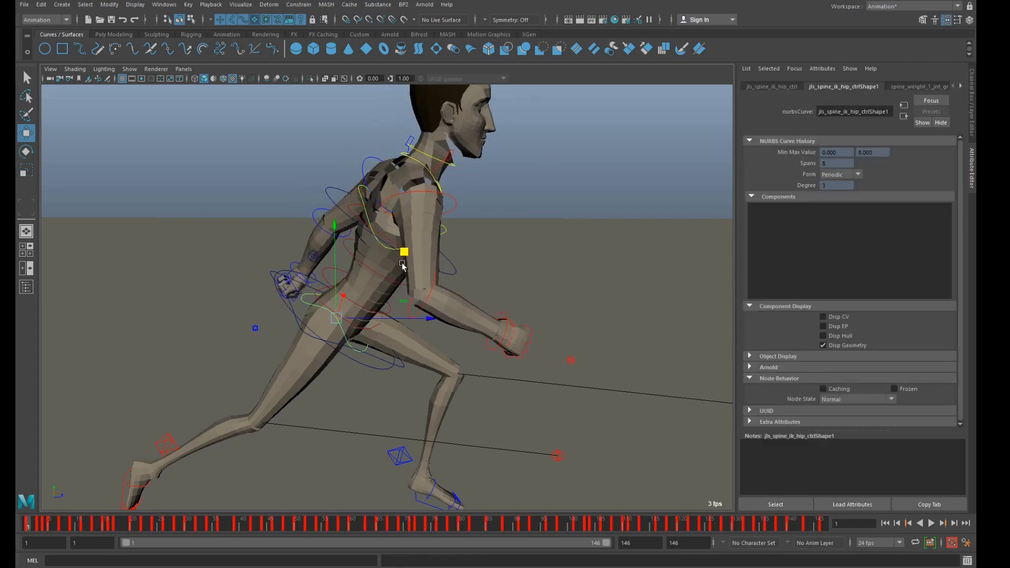
pyautogui.moveTo(405, 255)
pyautogui.mouseDown()
pyautogui.moveTo(398, 252)
pyautogui.moveTo(408, 256)
pyautogui.mouseUp()
pyautogui.hotkey('ctrl', 'z')
pyautogui.scroll(-3, 409, 258)
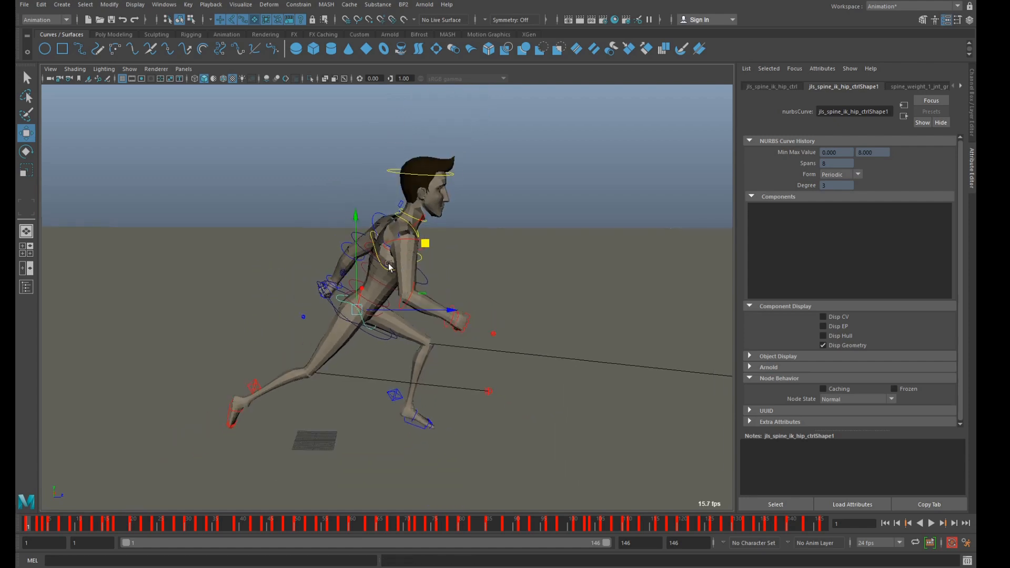
# Select both circles with the spine IK hip control and play the animation from frame 1 to check how the circles follow
pyautogui.click(533, 142)
pyautogui.scroll(2, 515, 222)
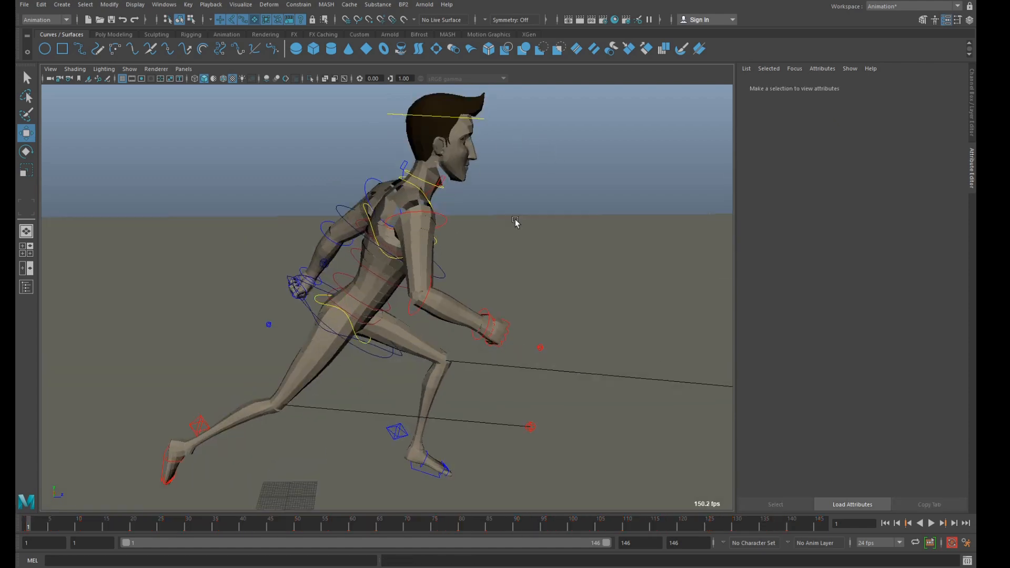
pyautogui.click(382, 359)
pyautogui.keyDown('shift'); pyautogui.click(444, 277); pyautogui.keyUp('shift')
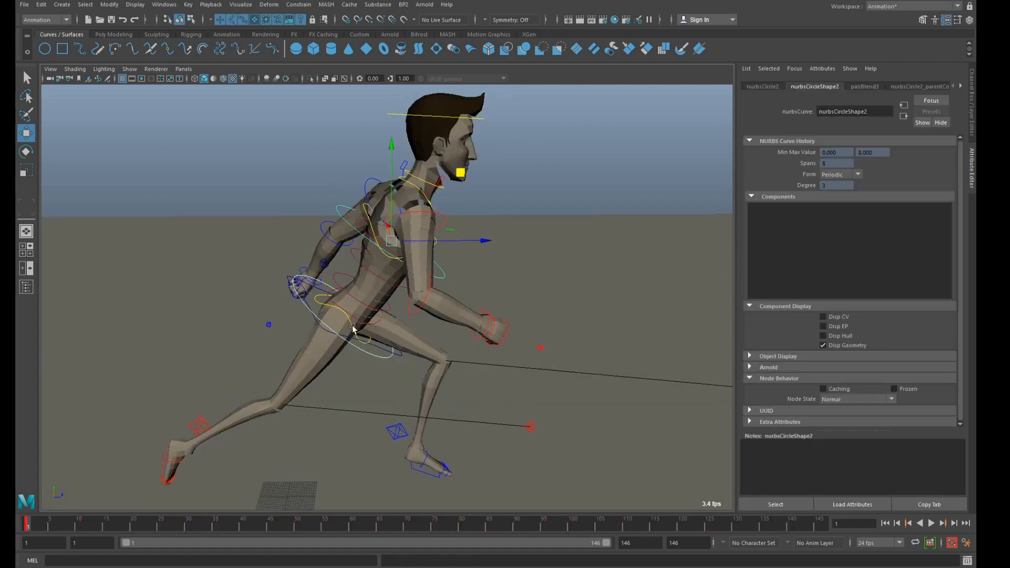
pyautogui.keyDown('shift'); pyautogui.click(355, 335); pyautogui.keyUp('shift')
pyautogui.scroll(-3, 357, 332)
pyautogui.keyDown('alt'); pyautogui.moveTo(362, 330); pyautogui.dragTo(482, 309); pyautogui.keyUp('alt')
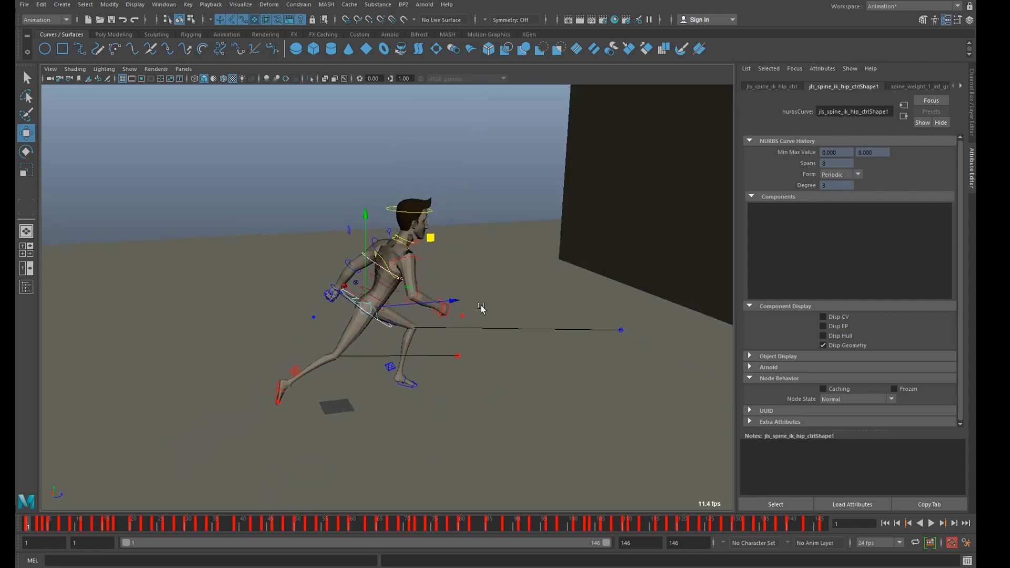
pyautogui.scroll(-2, 505, 284)
pyautogui.keyDown('alt'); pyautogui.moveTo(509, 282); pyautogui.dragTo(434, 313, button='middle'); pyautogui.keyUp('alt')
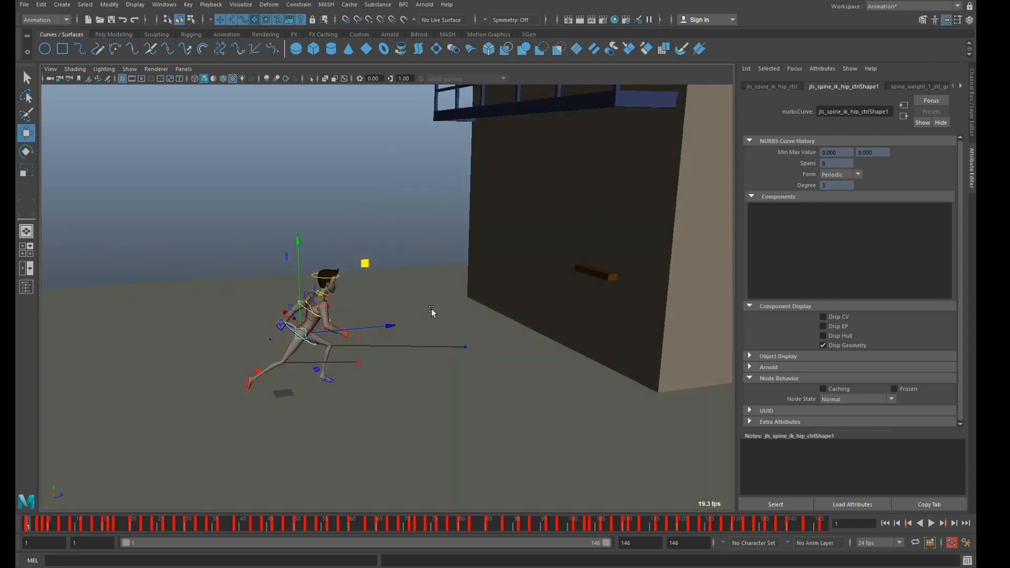
pyautogui.click(25, 528)
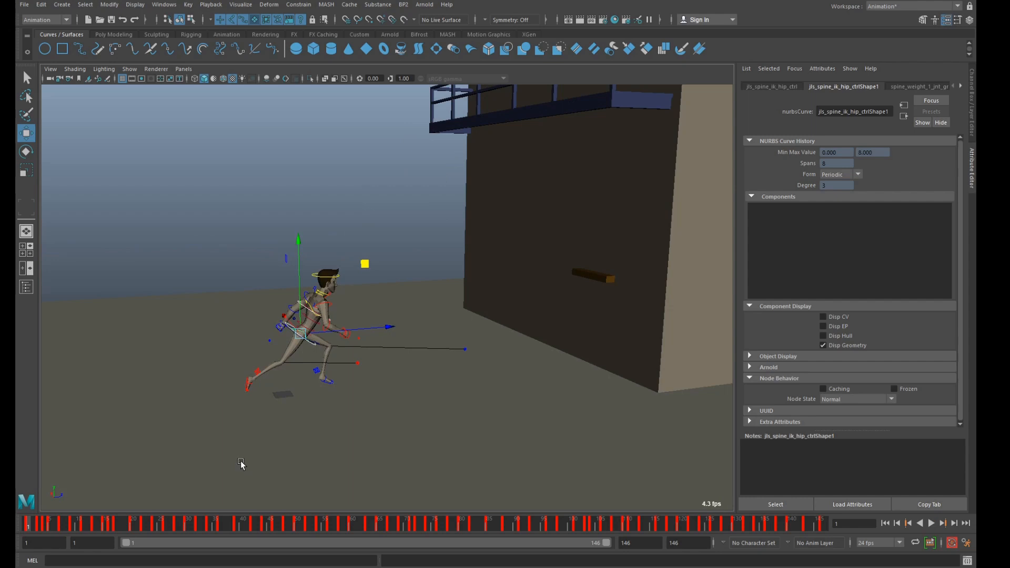
pyautogui.hotkey('alt', 'v')
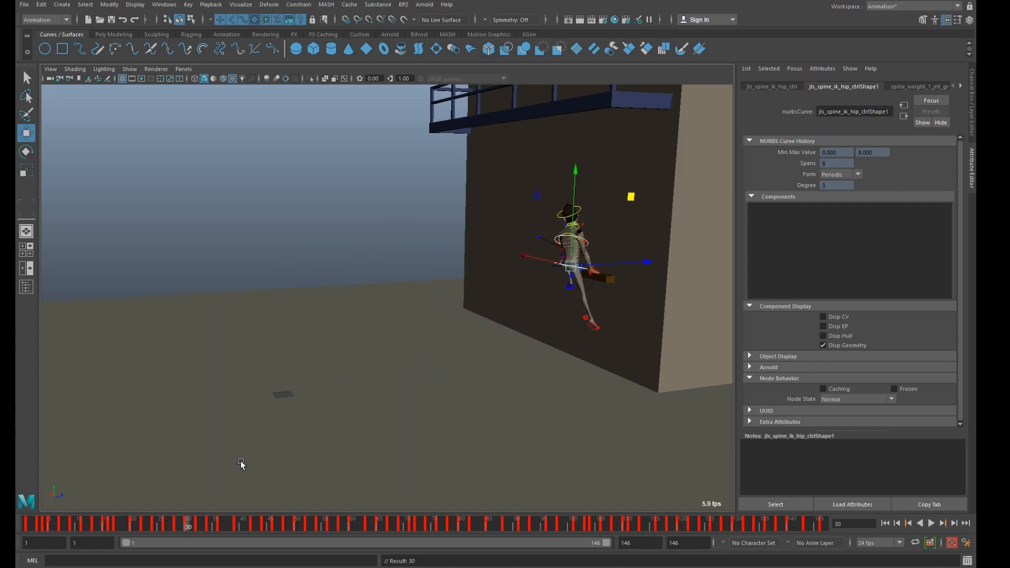
pyautogui.press('Escape')
# Open the Outliner and select the parent constraints under nurbsCircle2 and nurbsCircle1
pyautogui.scroll(3, 334, 419)
pyautogui.keyDown('alt'); pyautogui.moveTo(335, 419); pyautogui.dragTo(309, 421); pyautogui.keyUp('alt')
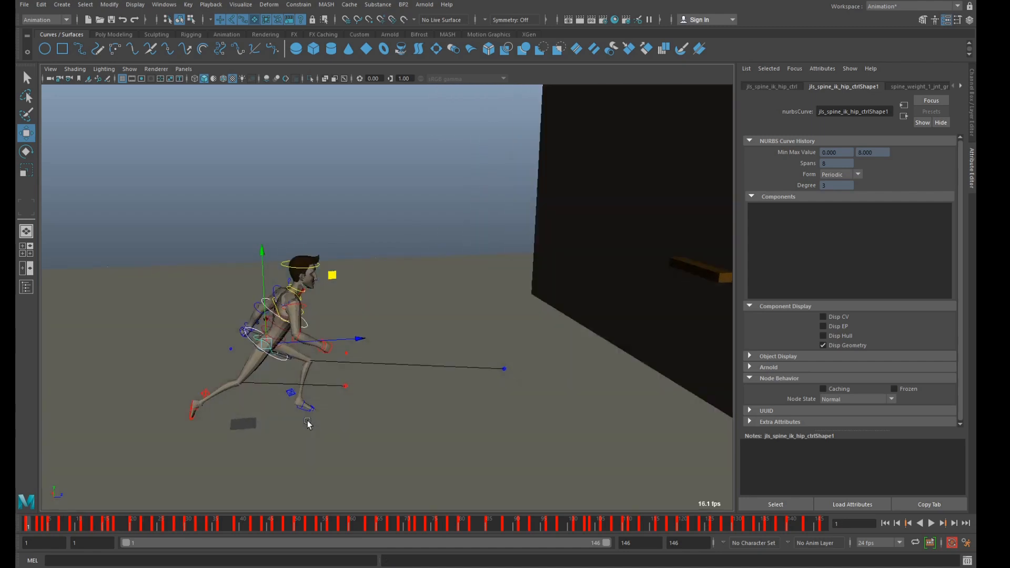
pyautogui.keyDown('alt'); pyautogui.moveTo(309, 421); pyautogui.dragTo(398, 406, button='middle'); pyautogui.keyUp('alt')
pyautogui.scroll(4, 398, 406)
pyautogui.keyDown('alt'); pyautogui.moveTo(398, 405); pyautogui.dragTo(397, 392); pyautogui.keyUp('alt')
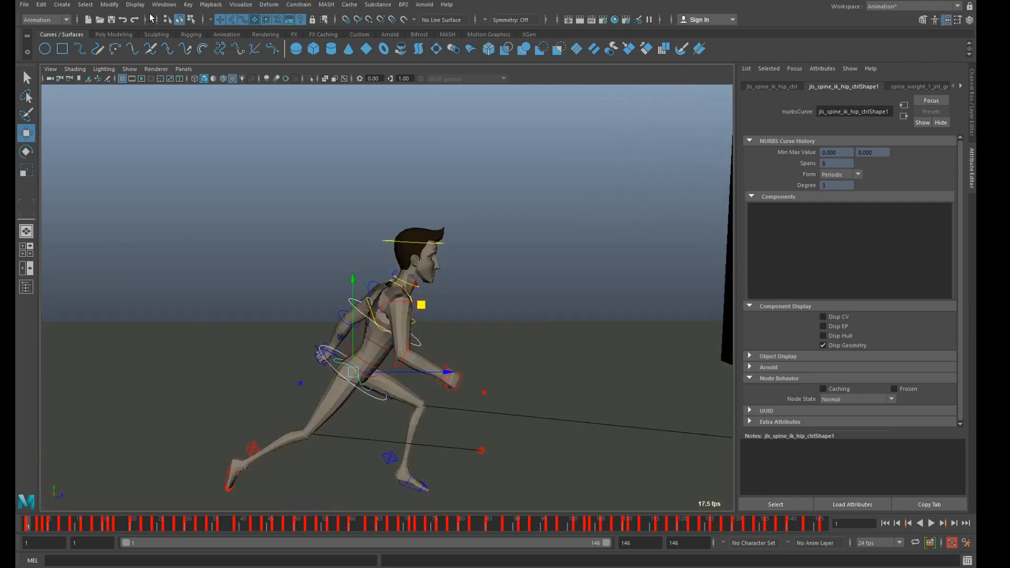
pyautogui.click(166, 5)
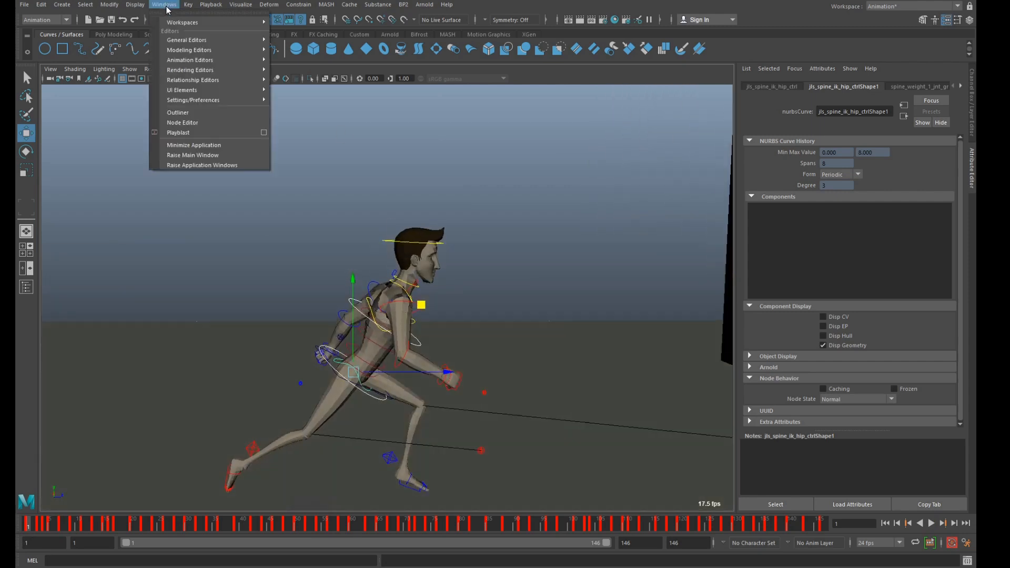
pyautogui.click(185, 118)
pyautogui.click(607, 441)
pyautogui.scroll(-1, 639, 418)
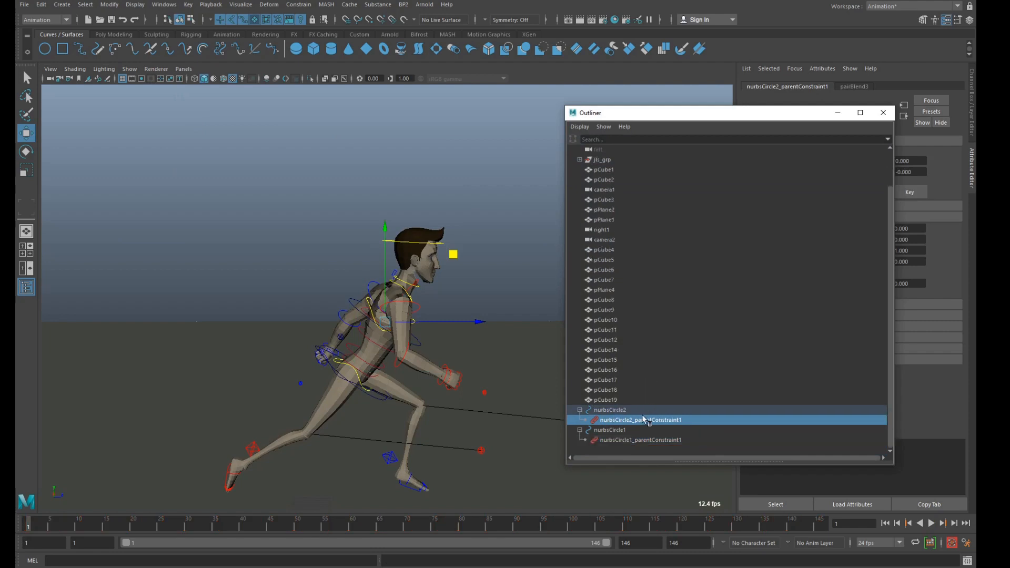
pyautogui.keyDown('ctrl'); pyautogui.click(631, 441); pyautogui.keyUp('ctrl')
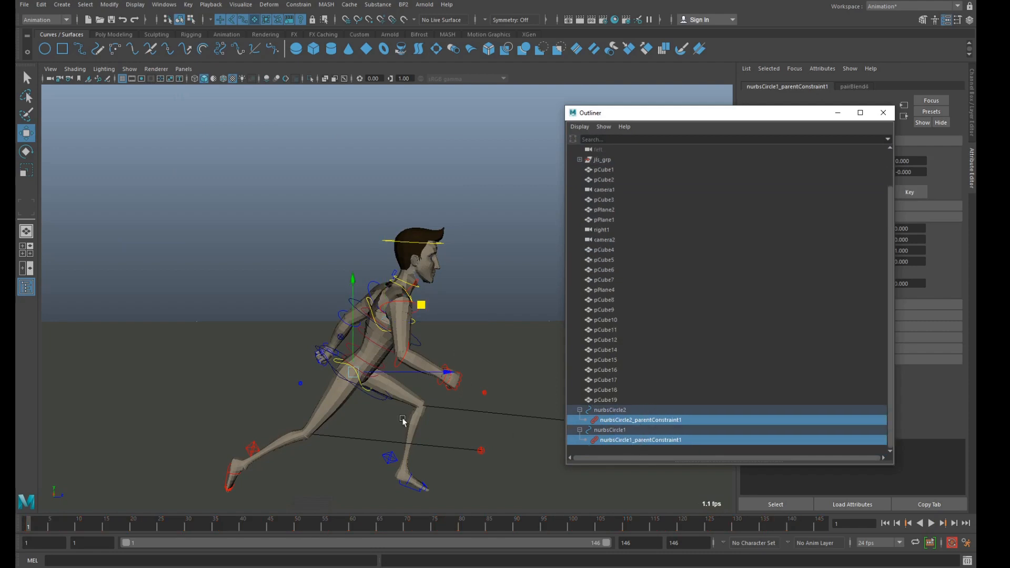
# Delete the parent constraints under nurbsCircle2 and nurbsCircle1, and close the Outliner
pyautogui.click(425, 365)
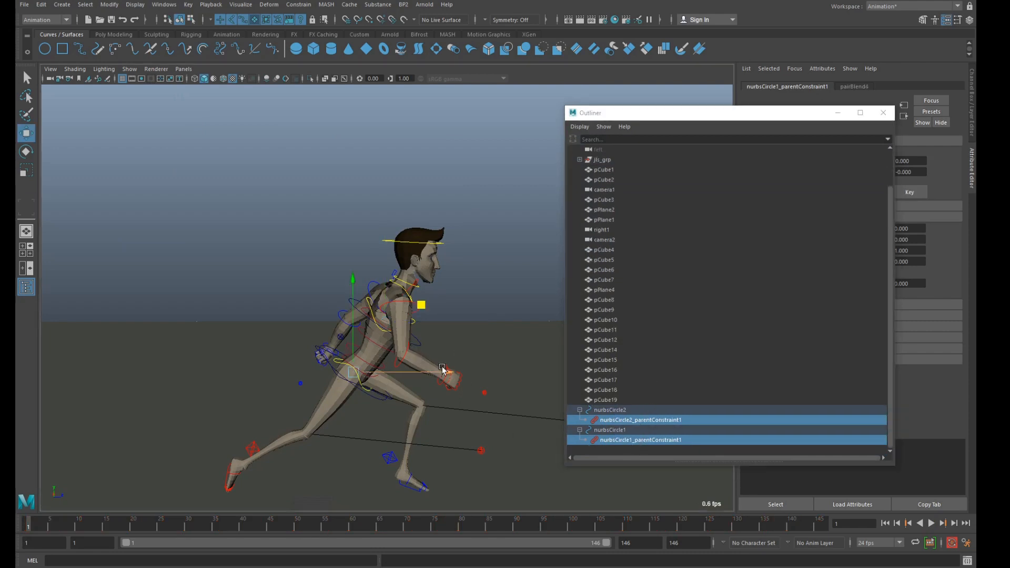
pyautogui.click(617, 420)
pyautogui.press('Delete')
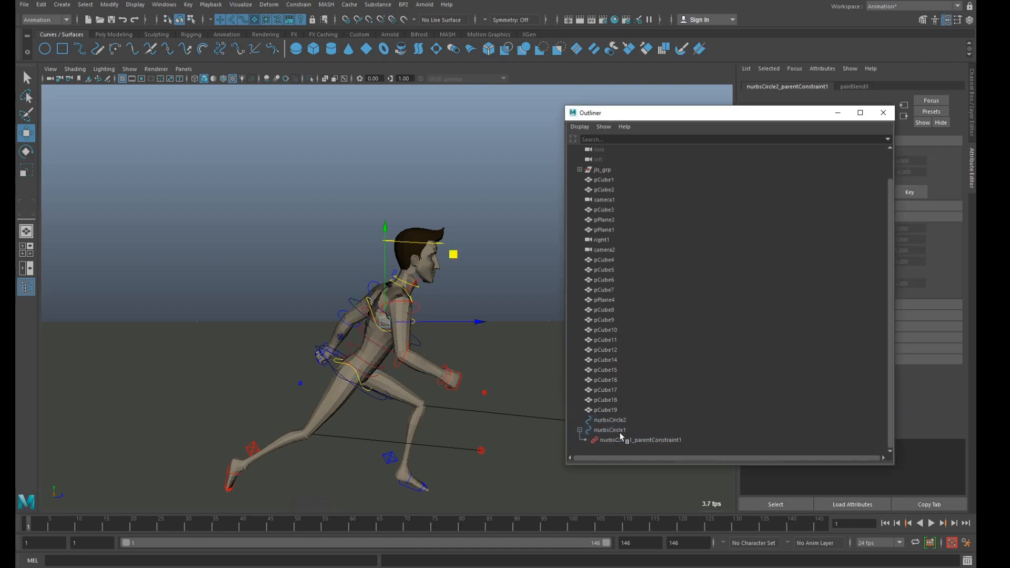
pyautogui.click(619, 438)
pyautogui.press('Delete')
pyautogui.click(883, 112)
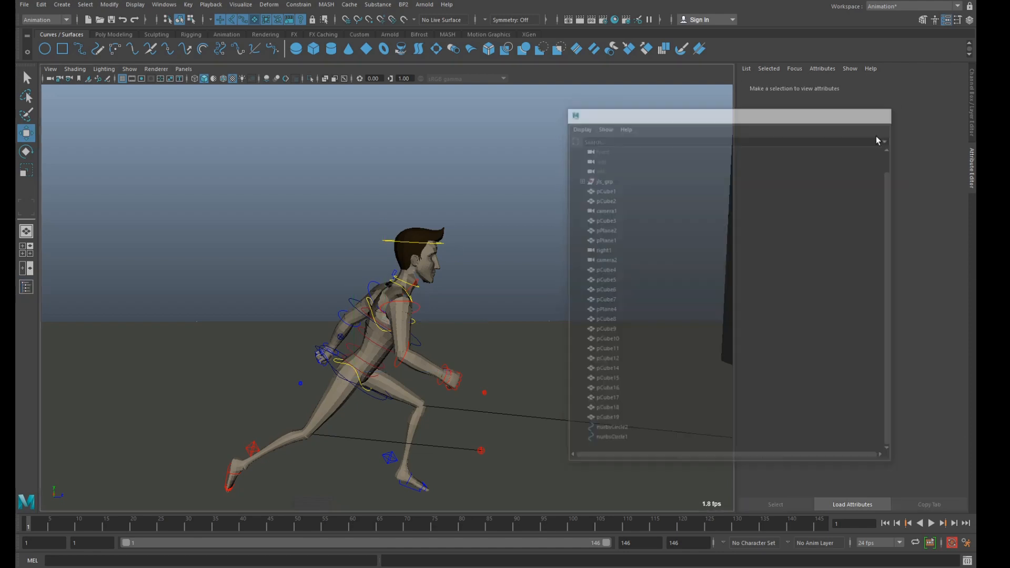
# Parent-constrain the spine IK hip control to the hip circle, with nurbsCircle1 as the driver, and clear the selection
pyautogui.scroll(3, 448, 366)
pyautogui.click(369, 439)
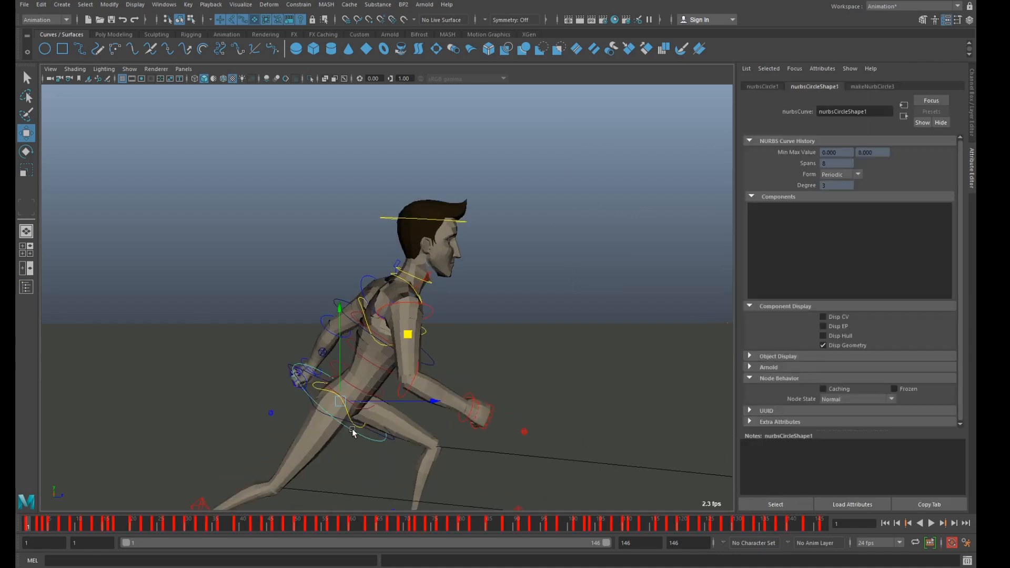
pyautogui.click(480, 379)
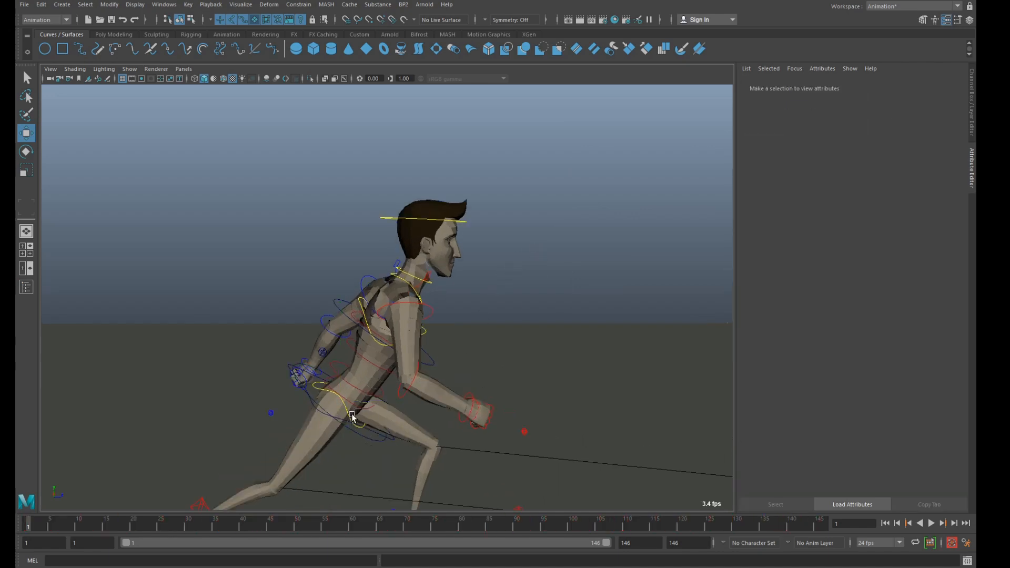
pyautogui.keyDown('alt'); pyautogui.moveTo(395, 395); pyautogui.dragTo(417, 314, button='middle'); pyautogui.keyUp('alt')
pyautogui.scroll(5, 416, 331)
pyautogui.keyDown('alt'); pyautogui.moveTo(413, 352); pyautogui.dragTo(379, 358); pyautogui.keyUp('alt')
pyautogui.scroll(-3, 378, 358)
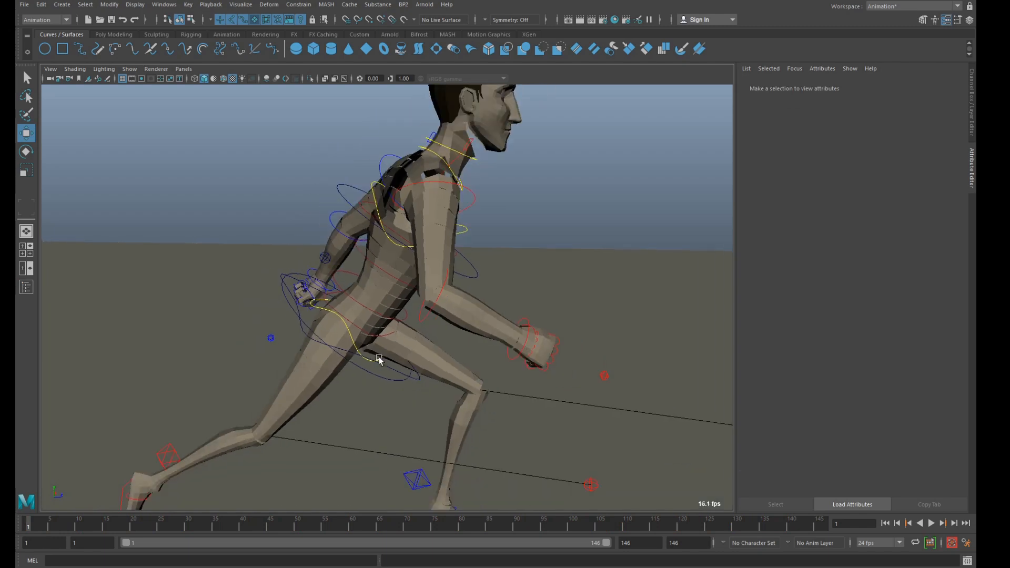
pyautogui.click(355, 346)
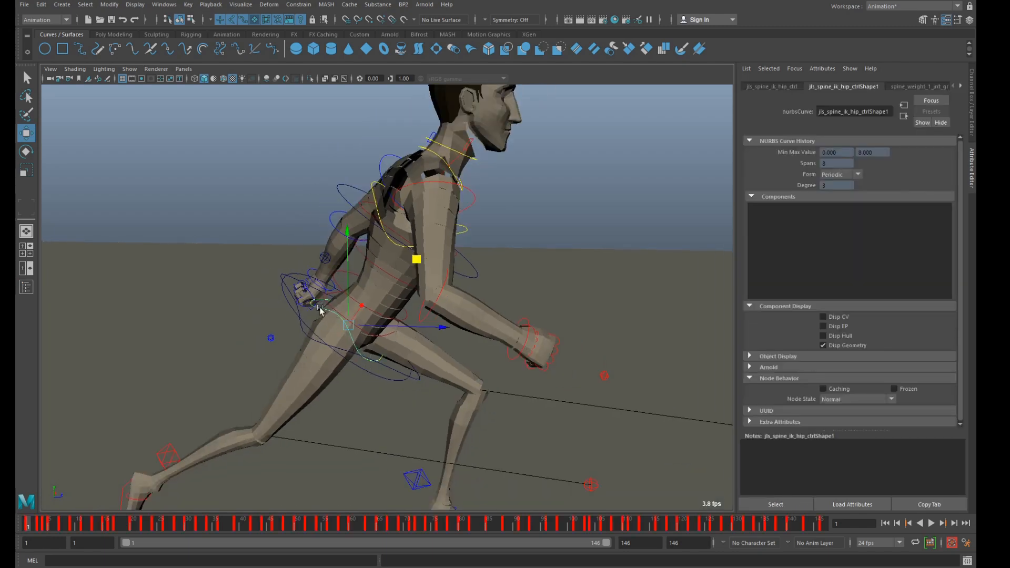
pyautogui.click(349, 351)
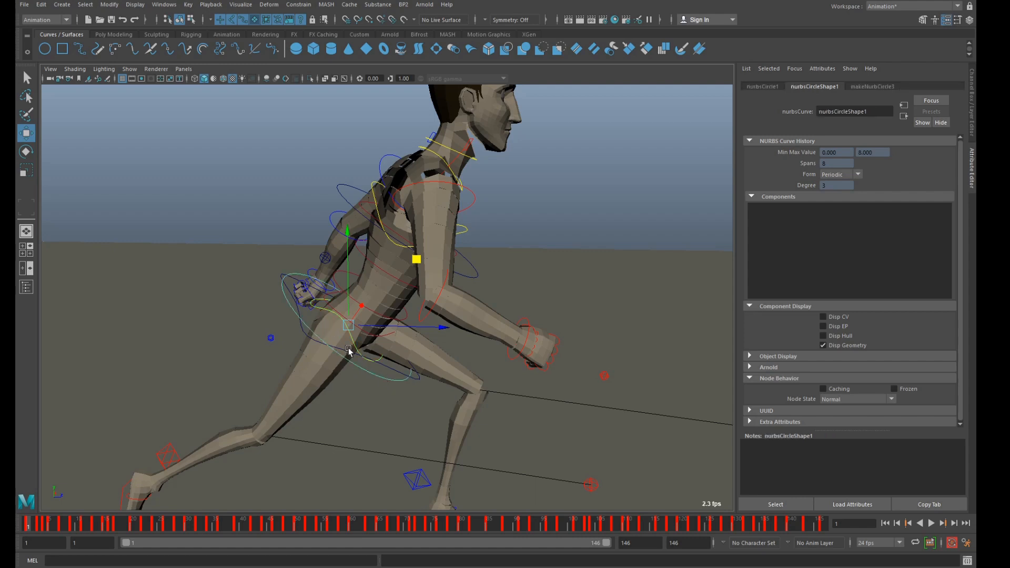
pyautogui.click(324, 312)
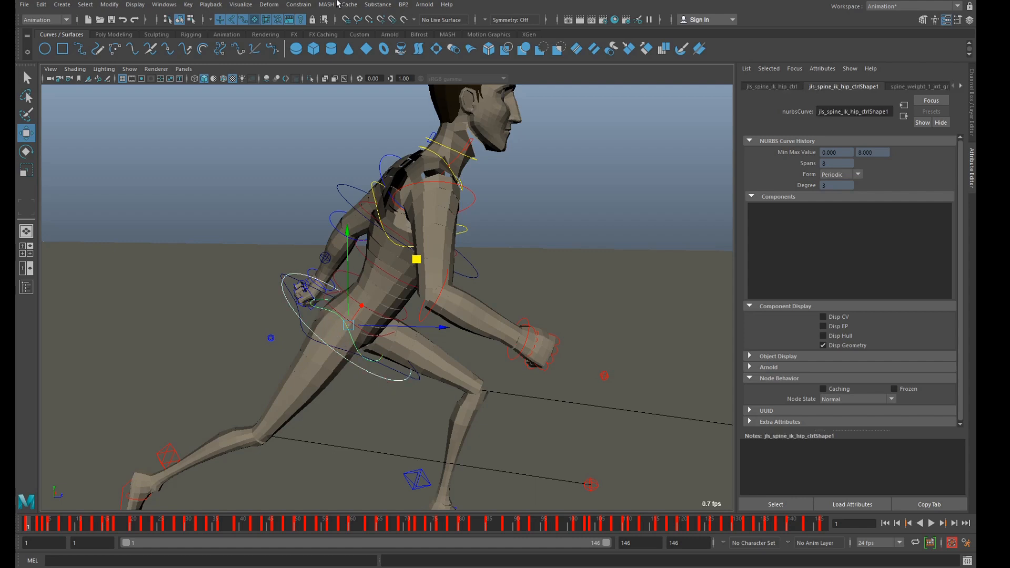
pyautogui.click(299, 5)
pyautogui.click(315, 28)
pyautogui.click(555, 255)
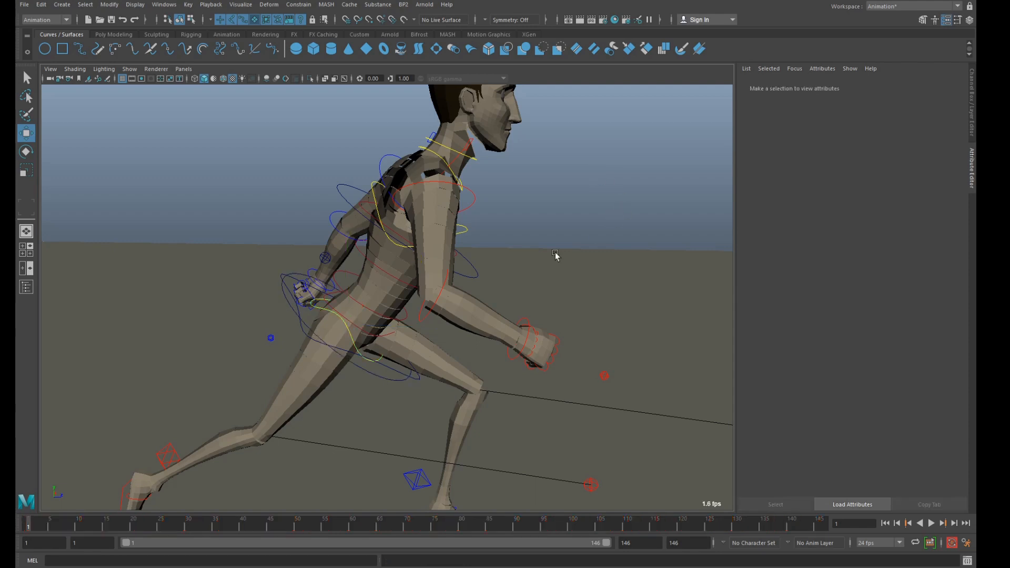
# Parent-constrain the spine IK shoulder control to the shoulder circle, with nurbsCircle2 as the driver
pyautogui.click(475, 263)
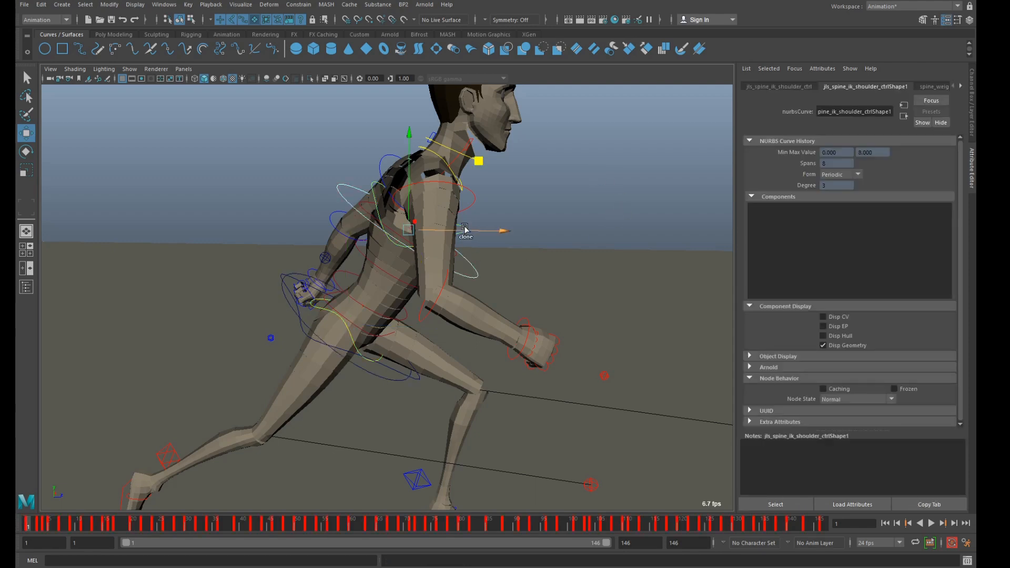
pyautogui.moveTo(531, 207); pyautogui.dragTo(549, 220)
pyautogui.click(474, 266)
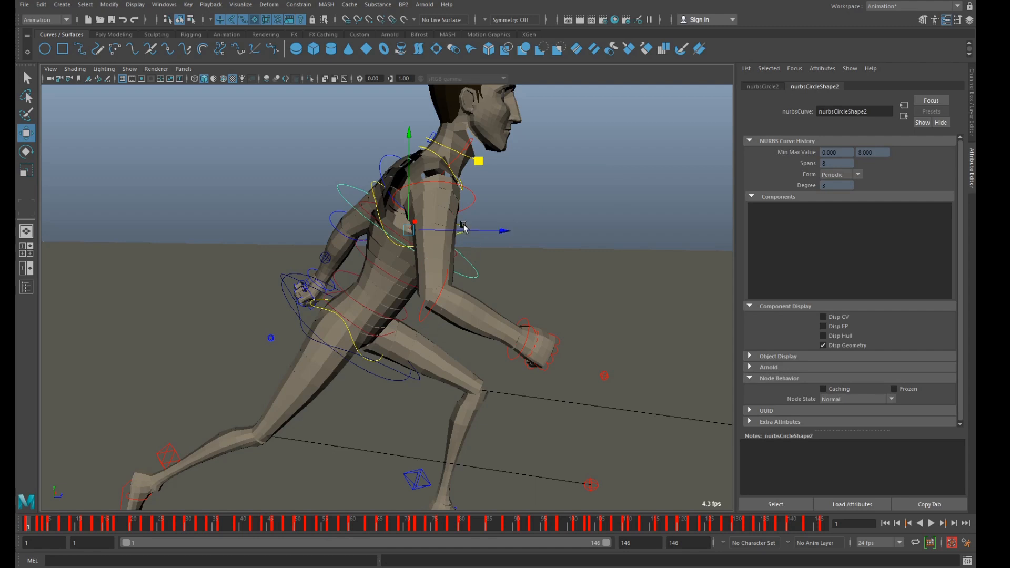
pyautogui.keyDown('shift'); pyautogui.click(463, 227); pyautogui.keyUp('shift')
pyautogui.click(298, 4)
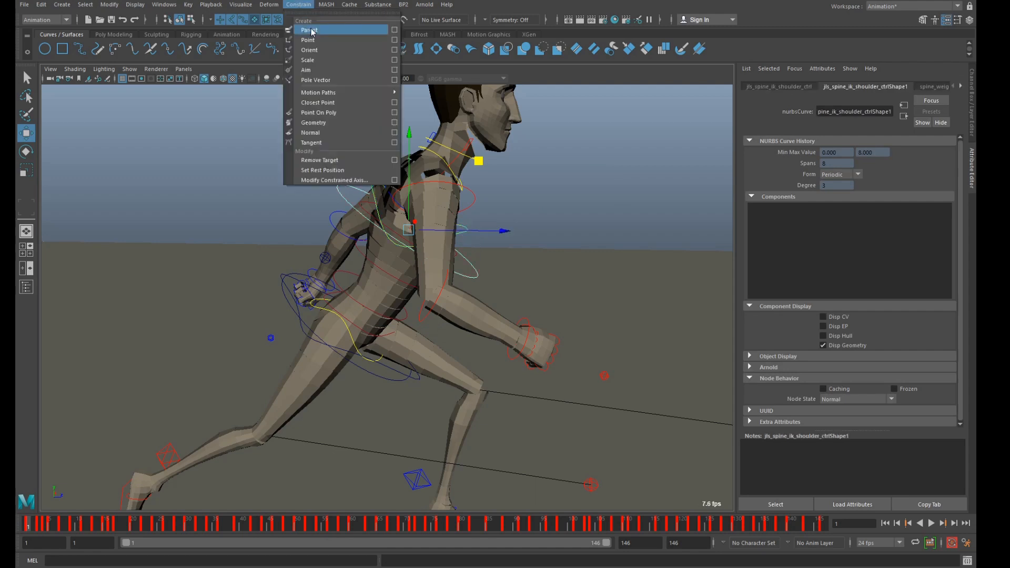
pyautogui.click(311, 31)
# Clear the selection and scrub from frame 1 to frame 48 to check the character's jump up to the balcony
pyautogui.scroll(-10, 607, 216)
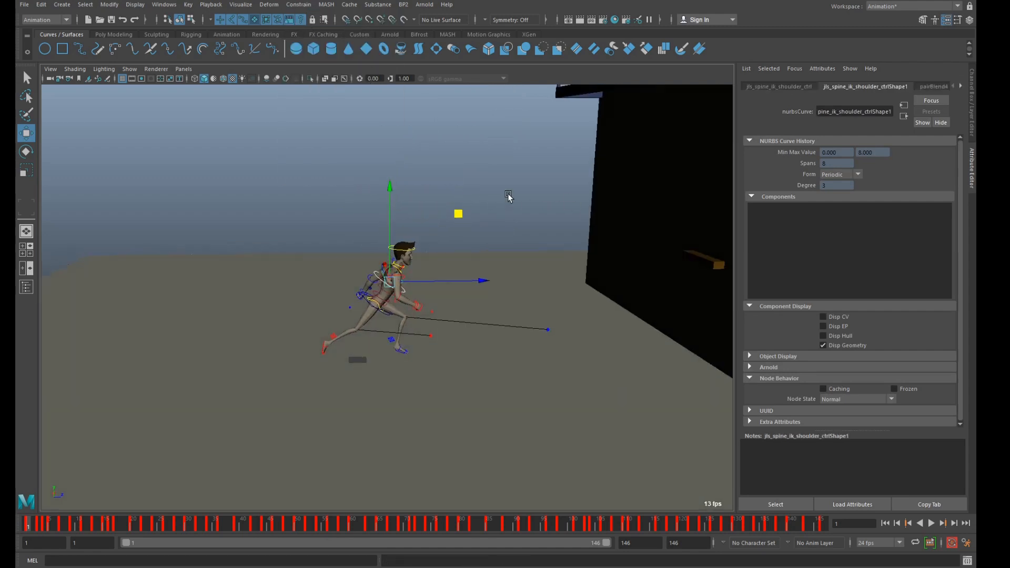
pyautogui.keyDown('alt'); pyautogui.moveTo(508, 197); pyautogui.dragTo(408, 278, button='middle'); pyautogui.keyUp('alt')
pyautogui.scroll(-4, 408, 278)
pyautogui.keyDown('alt'); pyautogui.moveTo(409, 277); pyautogui.dragTo(359, 232); pyautogui.keyUp('alt')
pyautogui.click(359, 232)
pyautogui.scroll(3, 397, 247)
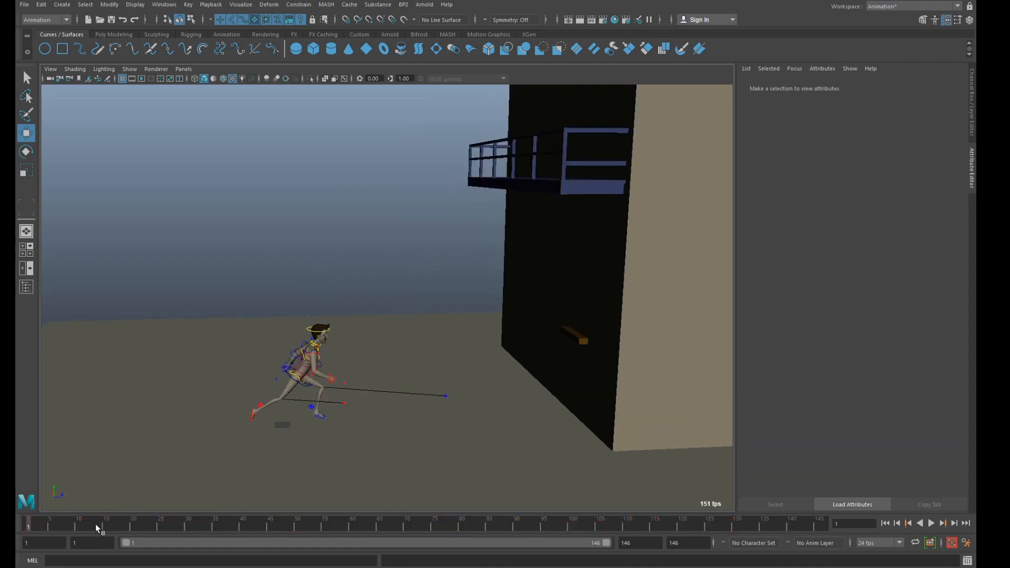
pyautogui.moveTo(96, 526); pyautogui.dragTo(288, 535)
pyautogui.keyDown('alt'); pyautogui.moveTo(346, 492); pyautogui.dragTo(414, 362); pyautogui.keyUp('alt')
pyautogui.scroll(4, 463, 354)
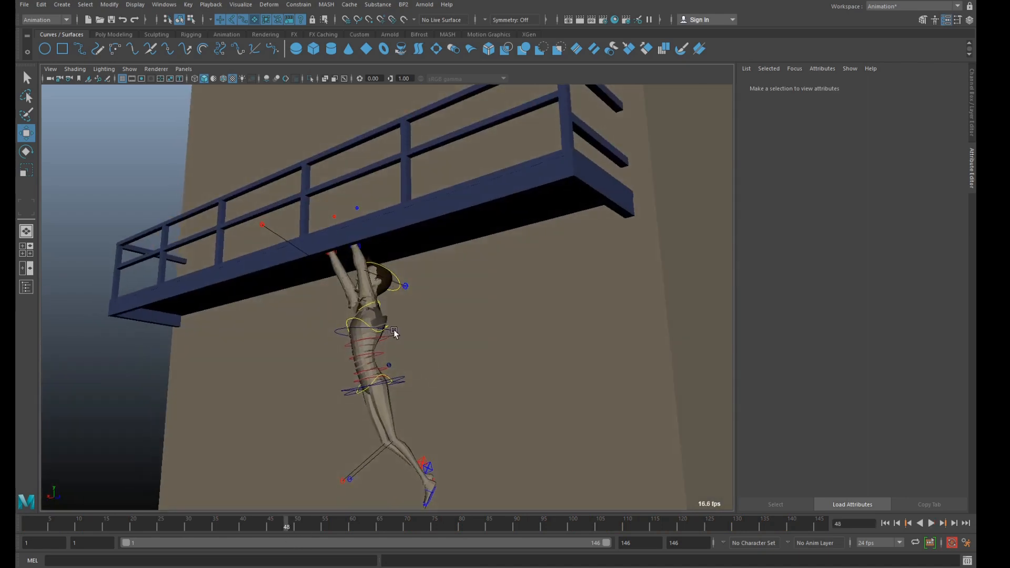
# Select both NURBS circles, play the animation, and step to the key at frame 49 to check the hanging pose
pyautogui.click(394, 332)
pyautogui.hotkey('alt', 'v')
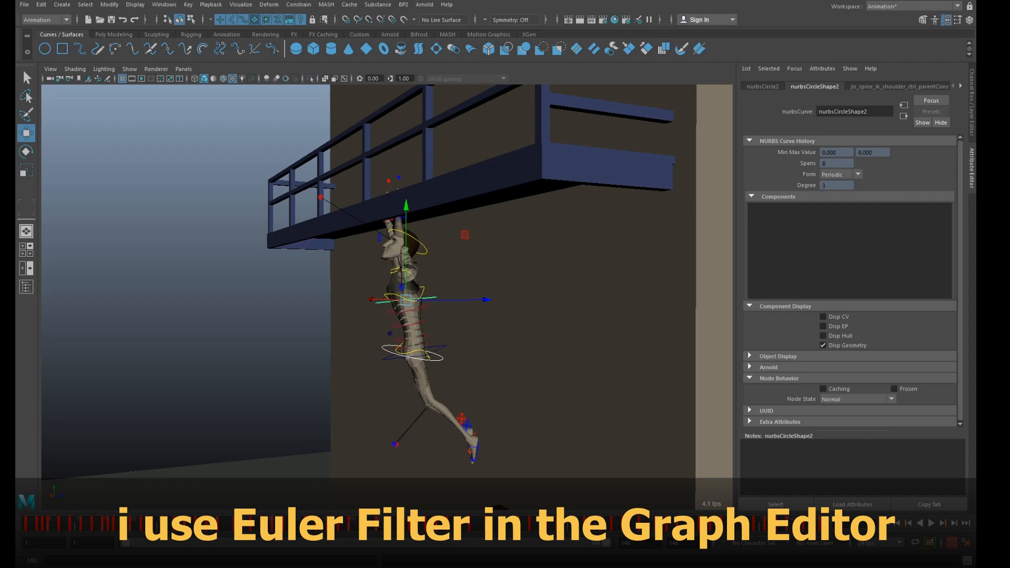
pyautogui.press('.')
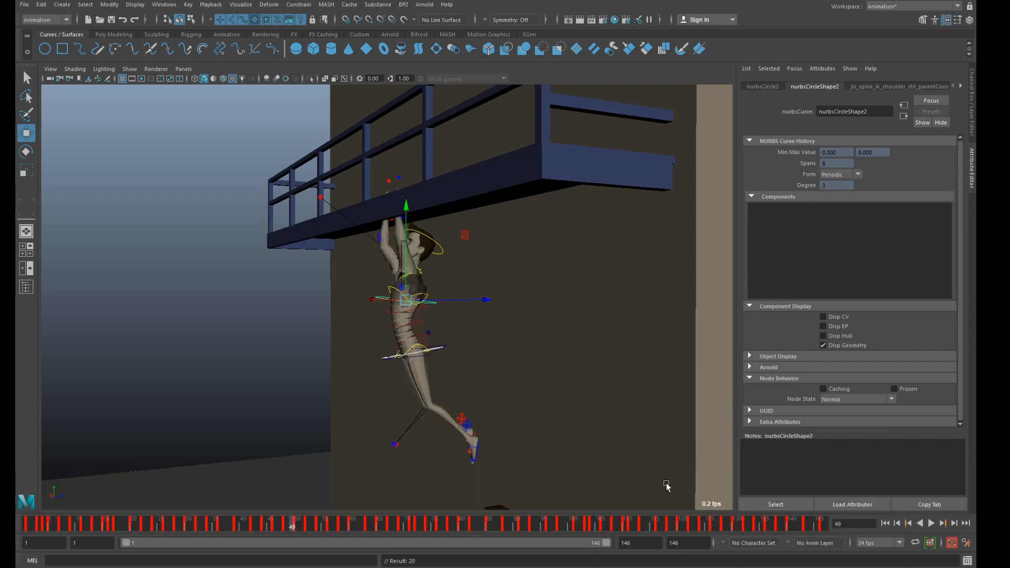
# Scrub back to frame 1 to review the run and jump, and clear the selection
pyautogui.moveTo(293, 521); pyautogui.dragTo(19, 547)
pyautogui.scroll(-3, 258, 263)
pyautogui.keyDown('alt'); pyautogui.moveTo(214, 404); pyautogui.dragTo(428, 223, button='middle'); pyautogui.keyUp('alt')
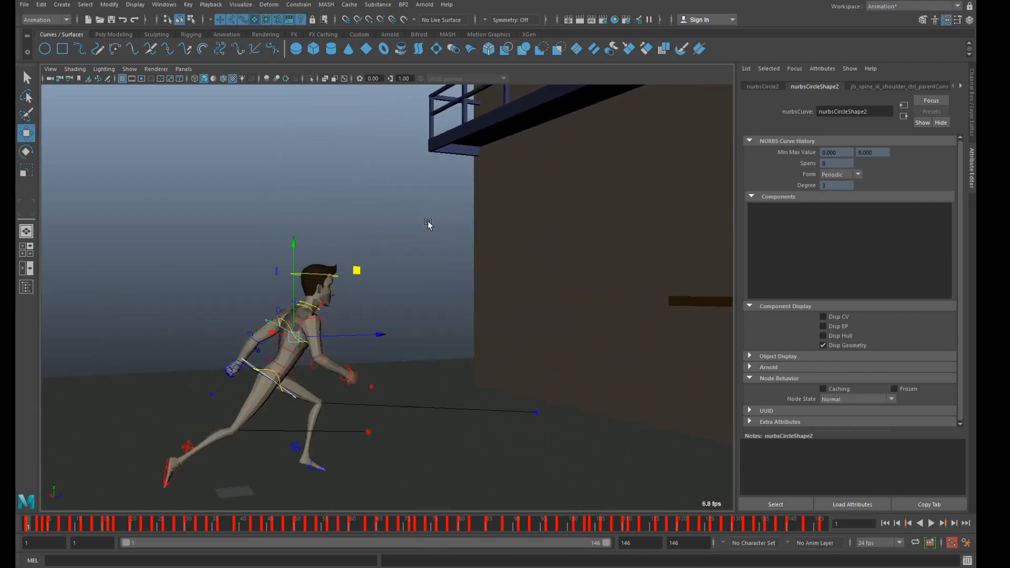
pyautogui.keyDown('alt'); pyautogui.moveTo(428, 223); pyautogui.dragTo(381, 279); pyautogui.keyUp('alt')
pyautogui.keyDown('alt'); pyautogui.moveTo(381, 280); pyautogui.dragTo(461, 230, button='middle'); pyautogui.keyUp('alt')
pyautogui.scroll(3, 462, 230)
pyautogui.click(507, 277)
pyautogui.keyDown('alt'); pyautogui.moveTo(405, 293); pyautogui.dragTo(505, 249, button='middle'); pyautogui.keyUp('alt')
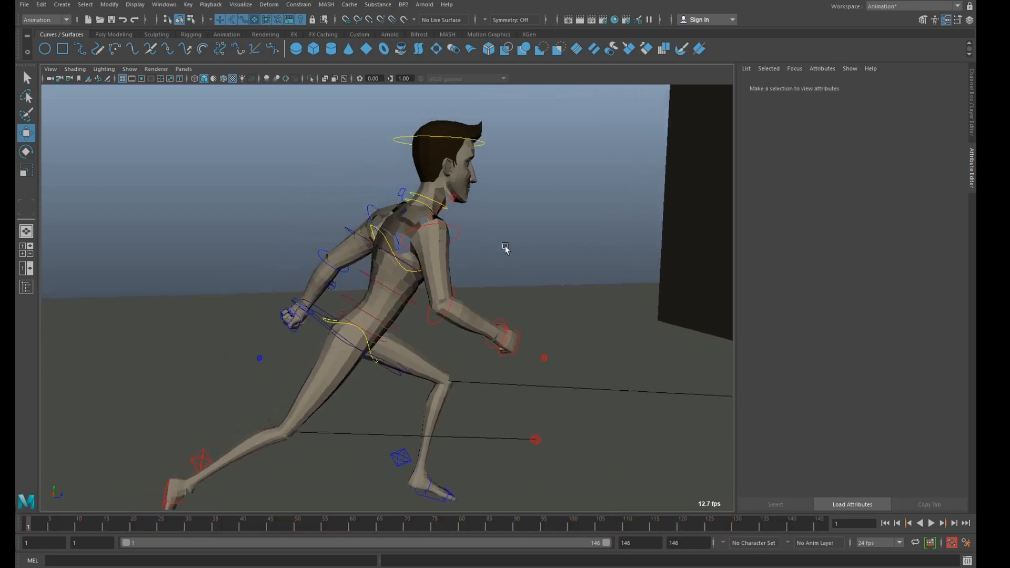
# Test the new constraints by moving the hip and shoulder circles, undoing each move, and clear the selection
pyautogui.keyDown('alt'); pyautogui.moveTo(343, 367); pyautogui.dragTo(323, 377); pyautogui.keyUp('alt')
pyautogui.scroll(3, 255, 433)
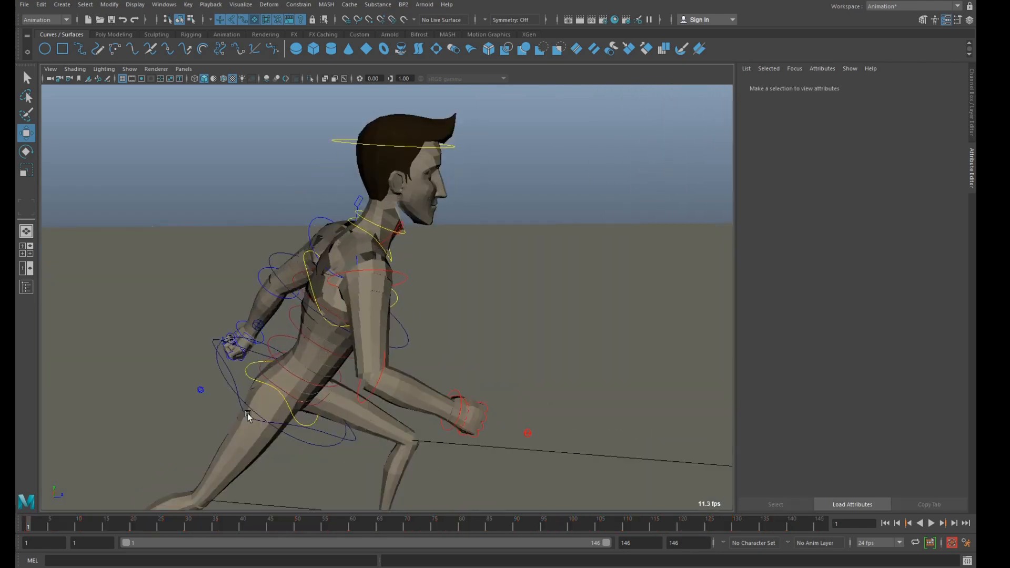
pyautogui.click(249, 416)
pyautogui.moveTo(338, 343); pyautogui.dragTo(296, 311)
pyautogui.hotkey('ctrl', 'z')
pyautogui.click(495, 195)
pyautogui.click(412, 337)
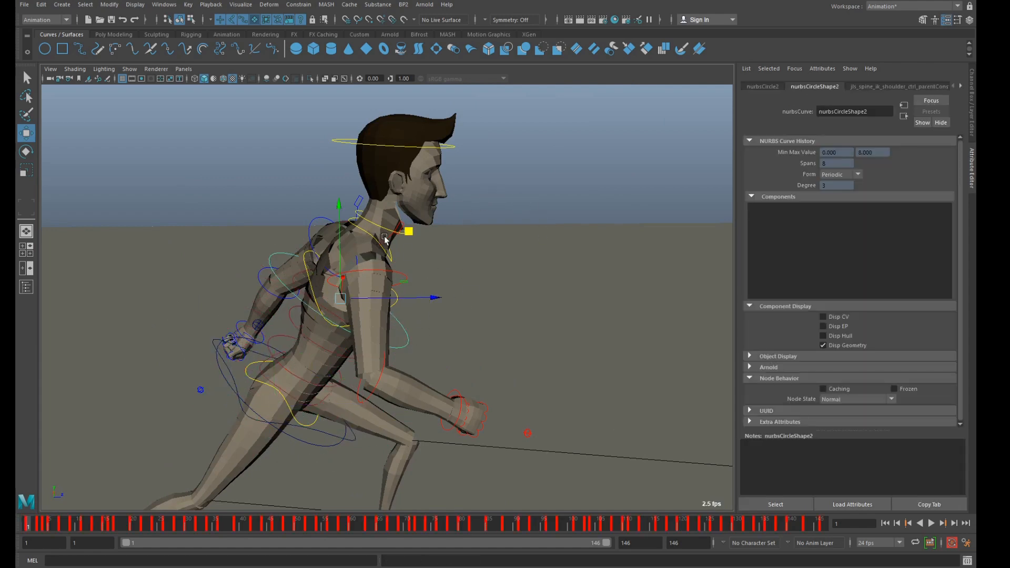
pyautogui.moveTo(403, 232)
pyautogui.mouseDown()
pyautogui.moveTo(409, 245)
pyautogui.moveTo(401, 221)
pyautogui.mouseUp()
pyautogui.hotkey('ctrl', 'z')
pyautogui.click(308, 443)
pyautogui.moveTo(350, 325); pyautogui.dragTo(339, 336)
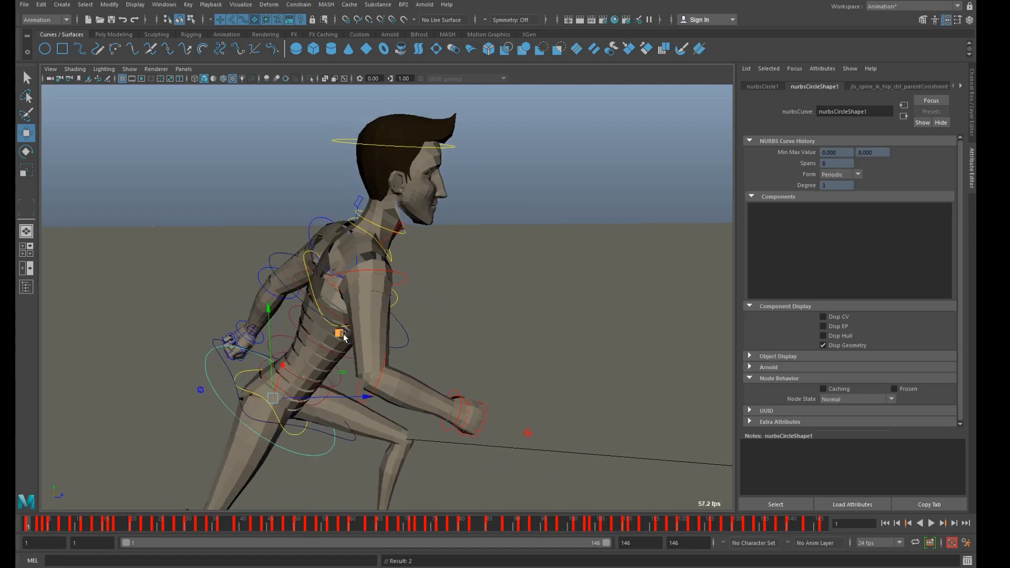
pyautogui.hotkey('ctrl', 'z')
pyautogui.click(574, 174)
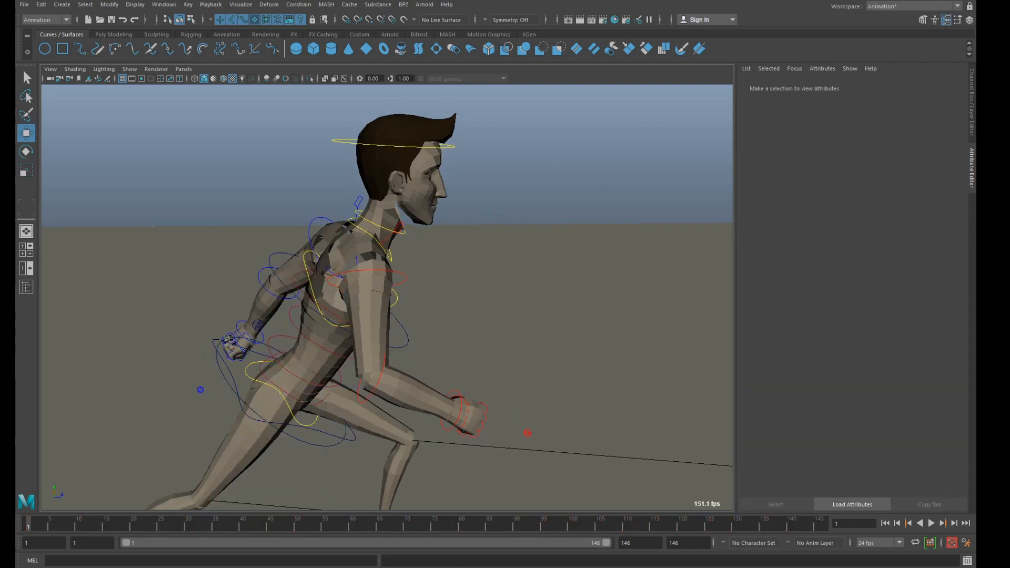
# Show the Channel Box and Layer Editor and create a new empty display layer
pyautogui.click(970, 103)
pyautogui.scroll(-3, 710, 211)
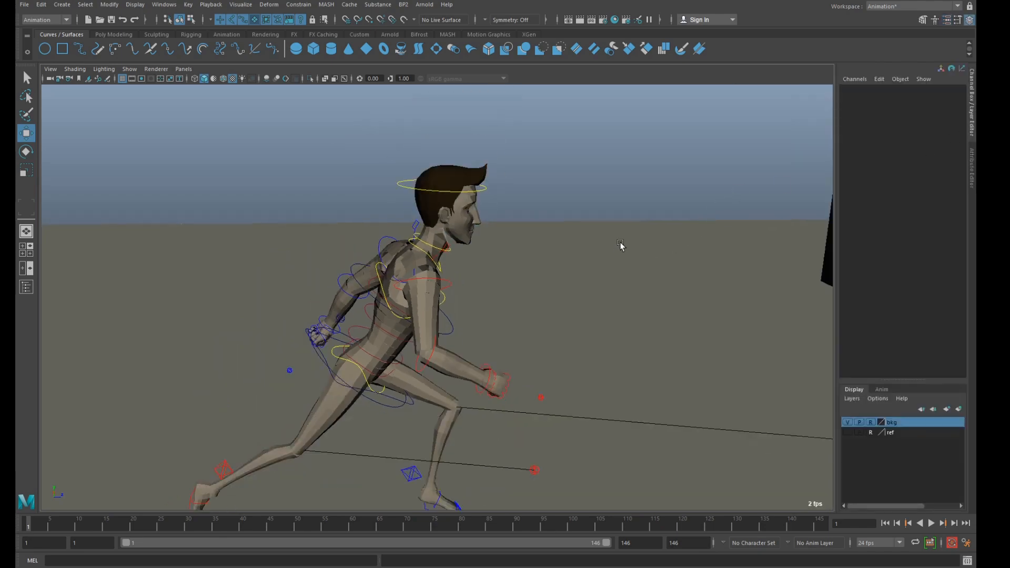
pyautogui.moveTo(620, 242)
pyautogui.keyDown('alt'); pyautogui.mouseDown()
pyautogui.moveTo(630, 232)
pyautogui.moveTo(632, 241)
pyautogui.mouseUp(); pyautogui.keyUp('alt')
pyautogui.scroll(4, 647, 241)
pyautogui.click(960, 410)
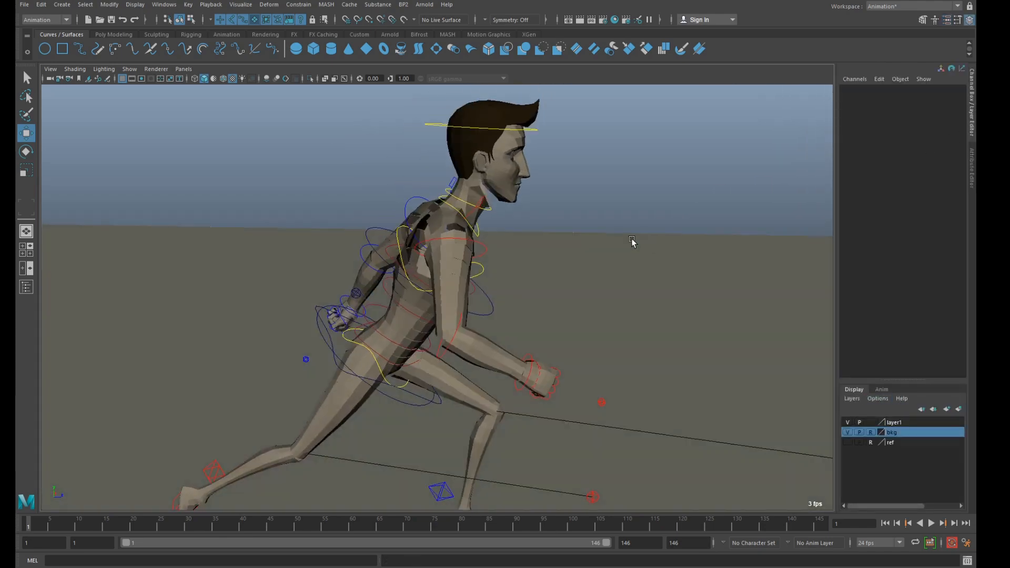
# Add the outer hip, spine IK hip, FK hip, and upper and lower spine FK controls to layer1, and hide the layer
pyautogui.click(412, 400)
pyautogui.press('q')
pyautogui.click(407, 367)
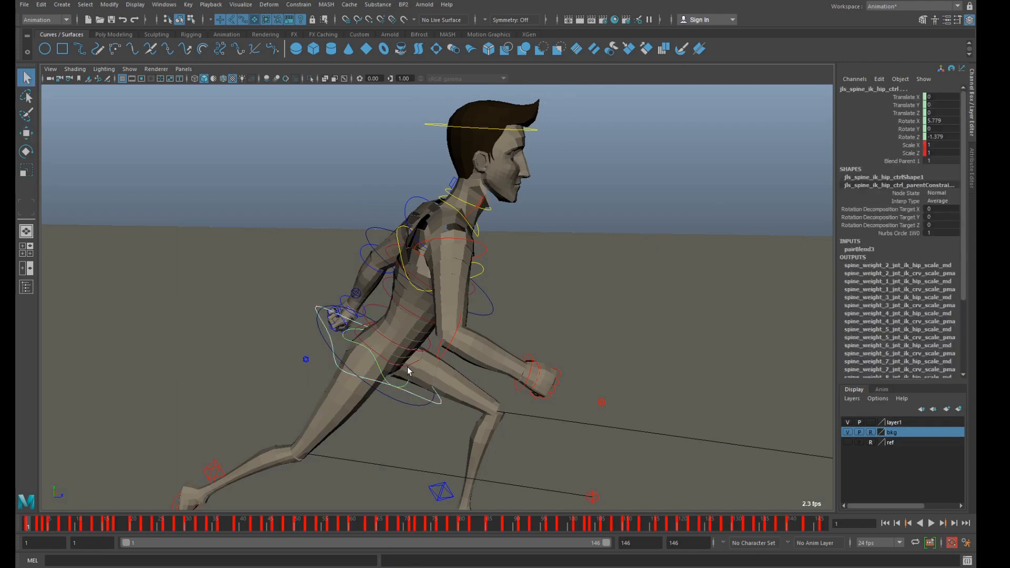
pyautogui.click(408, 365)
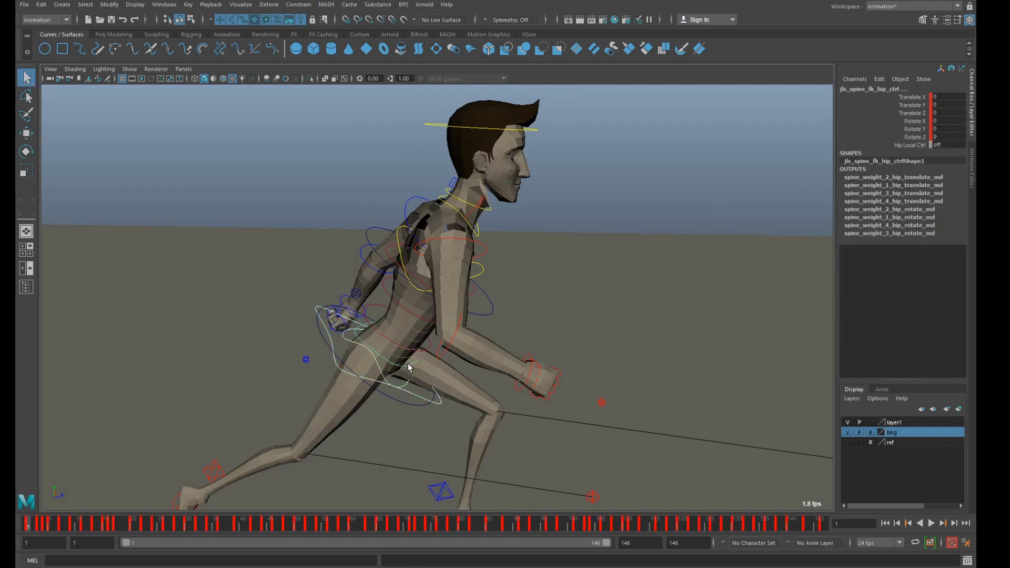
pyautogui.click(423, 286)
pyautogui.click(414, 319)
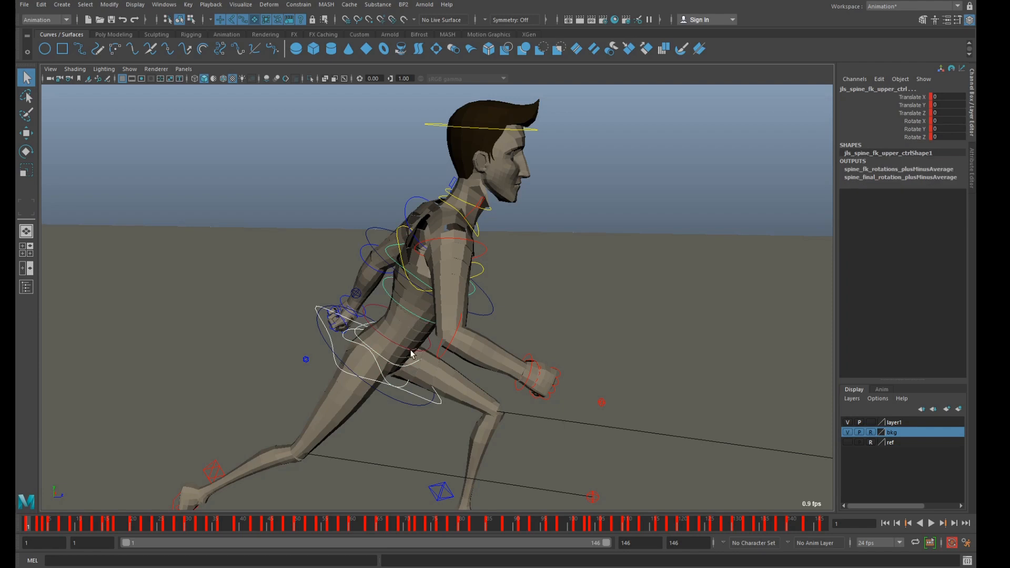
pyautogui.click(410, 352)
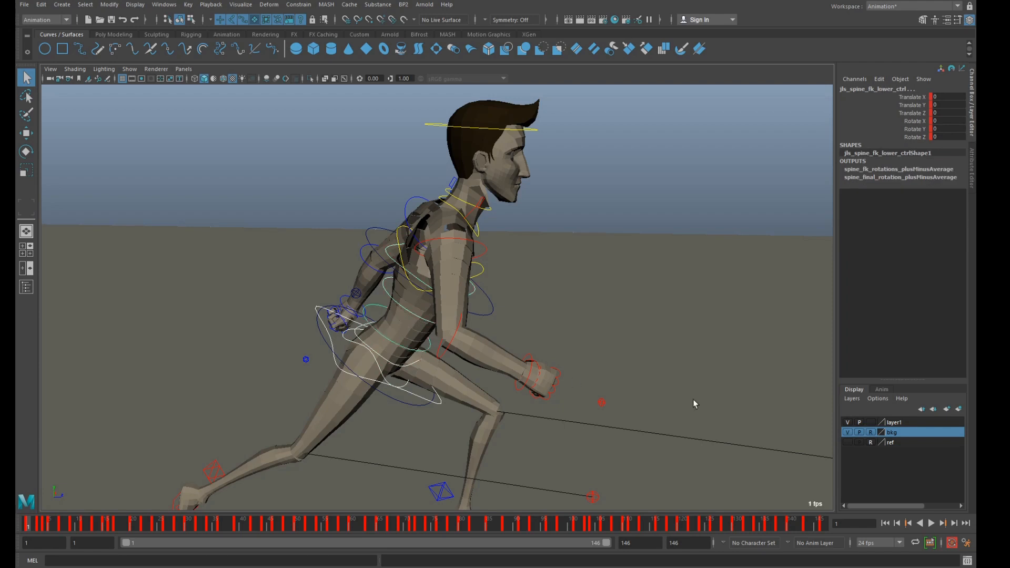
pyautogui.rightClick(900, 424)
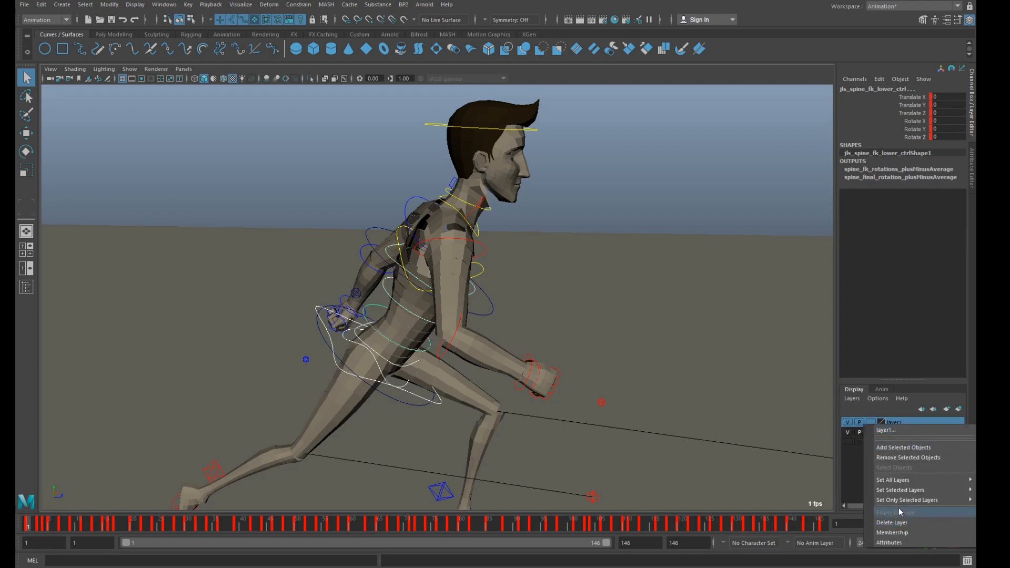
pyautogui.click(894, 446)
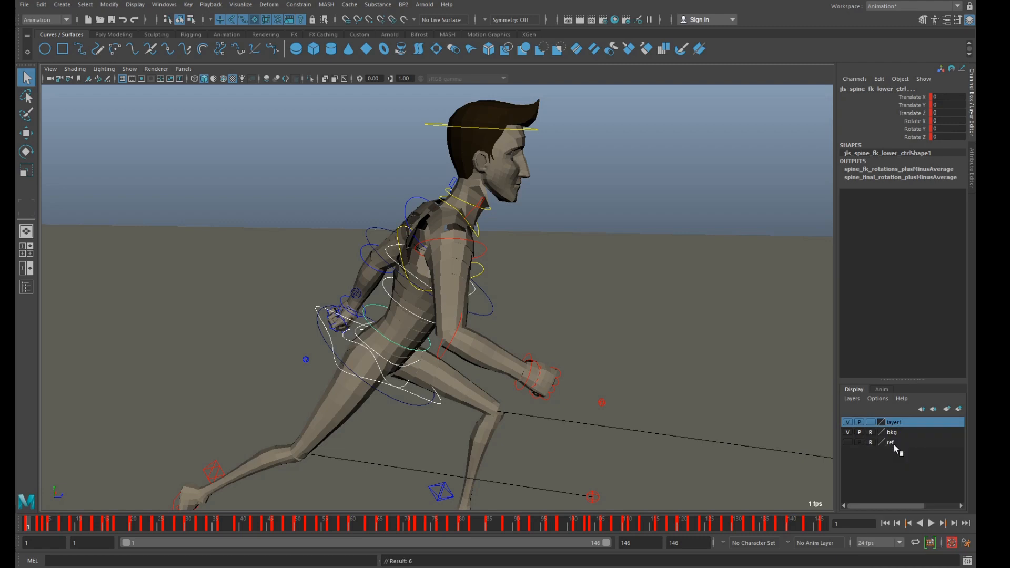
pyautogui.click(848, 422)
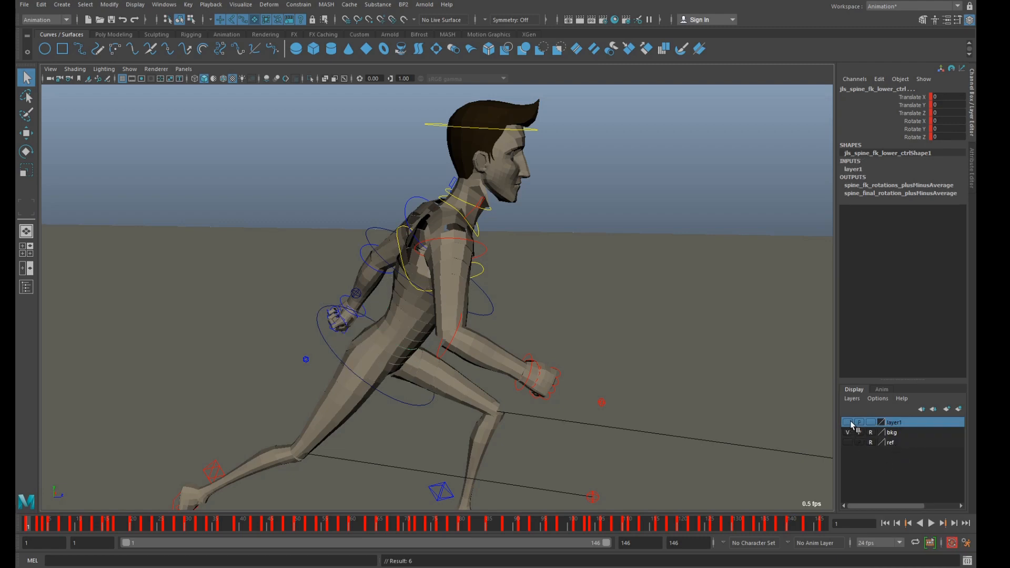
pyautogui.click(624, 194)
# Add the spine IK shoulder control to the hidden layer1 and select the shoulder circle nurbsCircle2
pyautogui.scroll(-2, 478, 273)
pyautogui.click(474, 277)
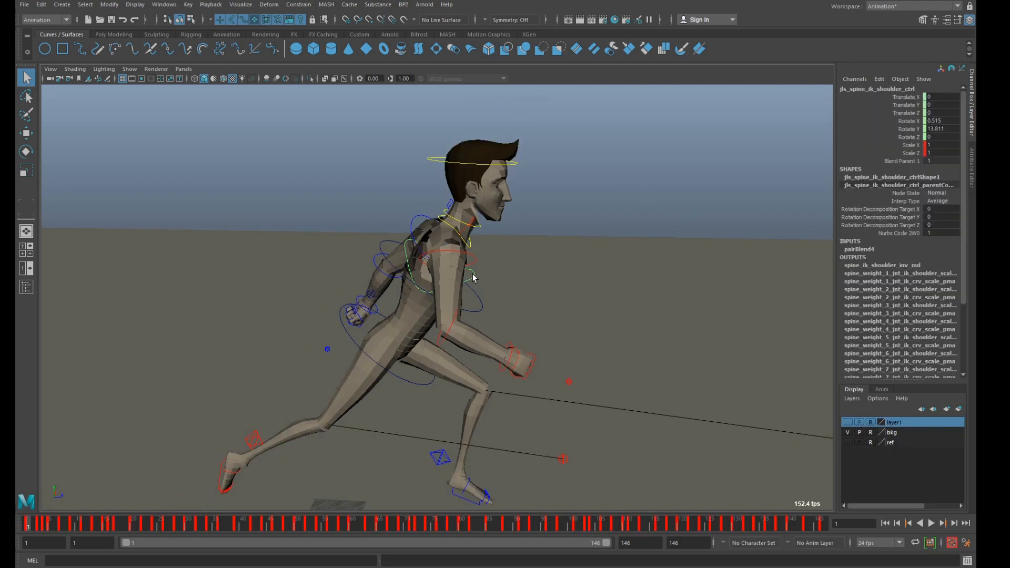
pyautogui.rightClick(899, 426)
pyautogui.click(895, 443)
pyautogui.moveTo(482, 291)
pyautogui.keyDown('alt'); pyautogui.mouseDown()
pyautogui.moveTo(532, 284)
pyautogui.moveTo(487, 276)
pyautogui.mouseUp(); pyautogui.keyUp('alt')
pyautogui.click(479, 274)
pyautogui.click(480, 275)
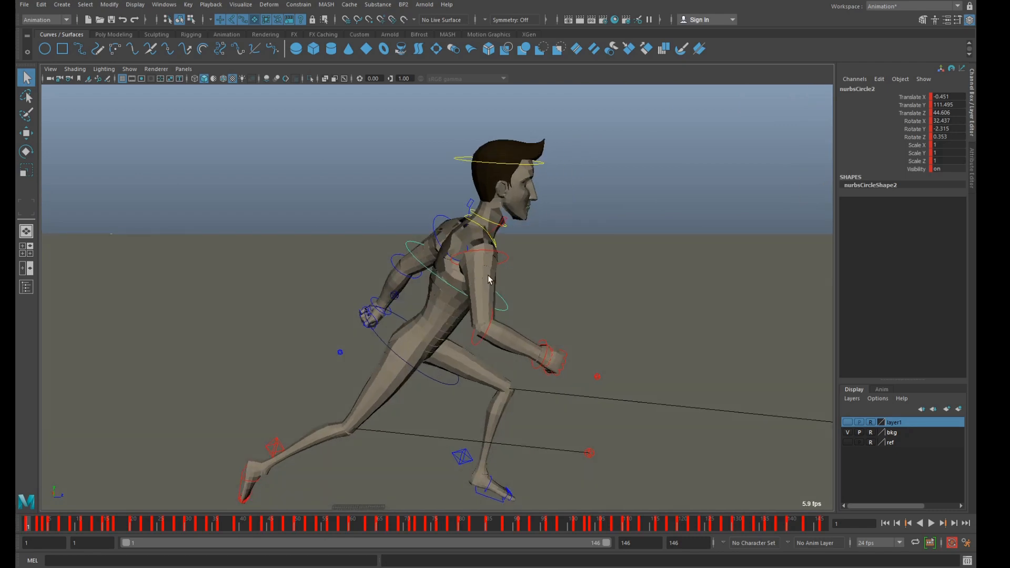
# Test-move the shoulder circle and the hip circle, undo each move, and clear the selection
pyautogui.press('w')
pyautogui.moveTo(529, 209)
pyautogui.mouseDown()
pyautogui.moveTo(549, 230)
pyautogui.moveTo(521, 208)
pyautogui.mouseUp()
pyautogui.hotkey('ctrl', 'z')
pyautogui.click(436, 374)
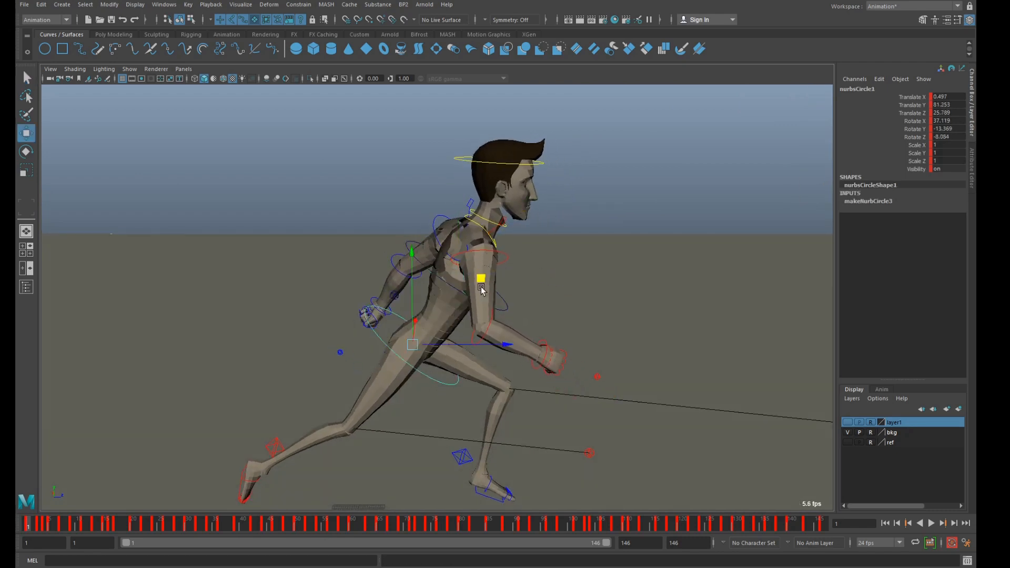
pyautogui.moveTo(481, 280)
pyautogui.mouseDown()
pyautogui.moveTo(500, 297)
pyautogui.moveTo(484, 288)
pyautogui.mouseUp()
pyautogui.hotkey('ctrl', 'z')
pyautogui.click(628, 209)
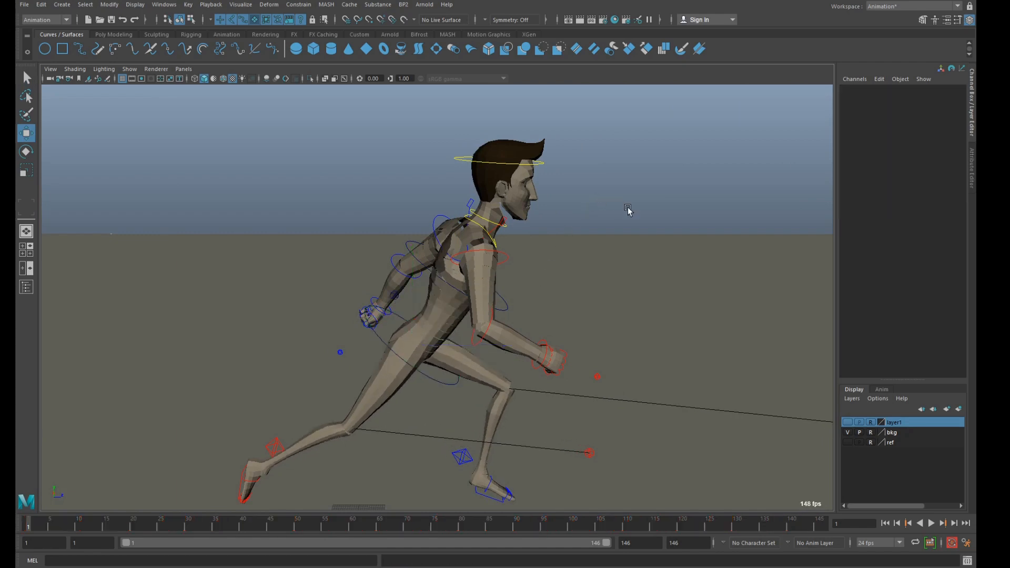
# Apply auto tangents to all animation curves of the shoulder and hip circles in the Graph Editor, and close it
pyautogui.keyDown('alt'); pyautogui.moveTo(627, 209); pyautogui.dragTo(484, 271, button='right'); pyautogui.keyUp('alt')
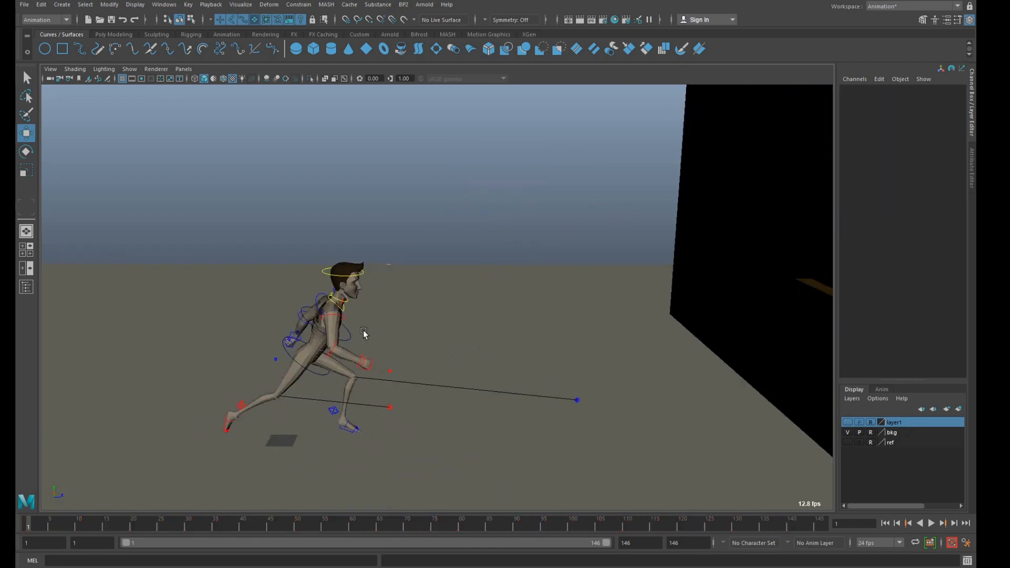
pyautogui.click(350, 338)
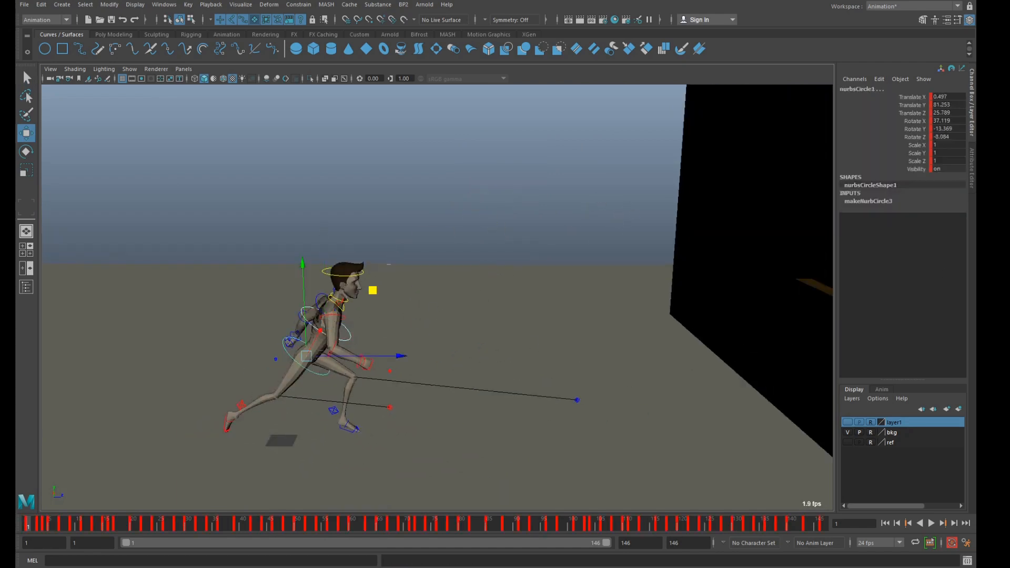
pyautogui.hotkey('ctrl', 'g')
pyautogui.moveTo(514, 89); pyautogui.dragTo(441, 69)
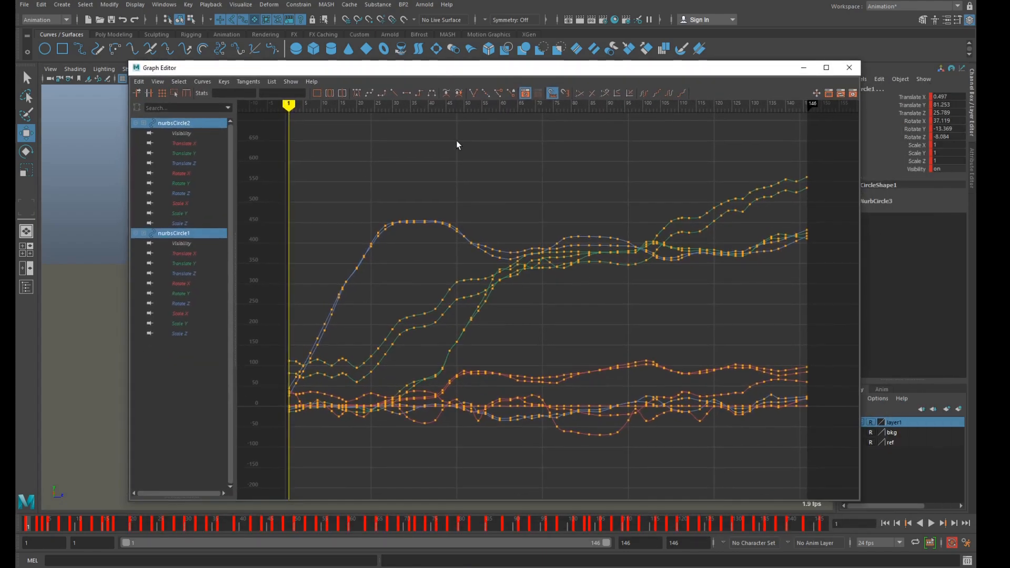
pyautogui.scroll(-5, 570, 169)
pyautogui.scroll(2, 463, 205)
pyautogui.moveTo(412, 191); pyautogui.dragTo(757, 404)
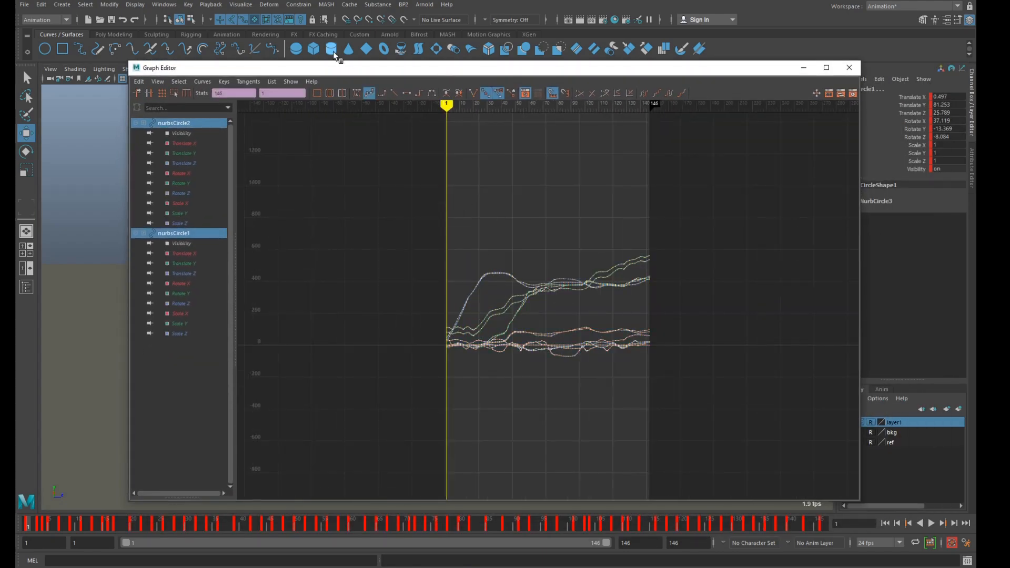
pyautogui.click(360, 97)
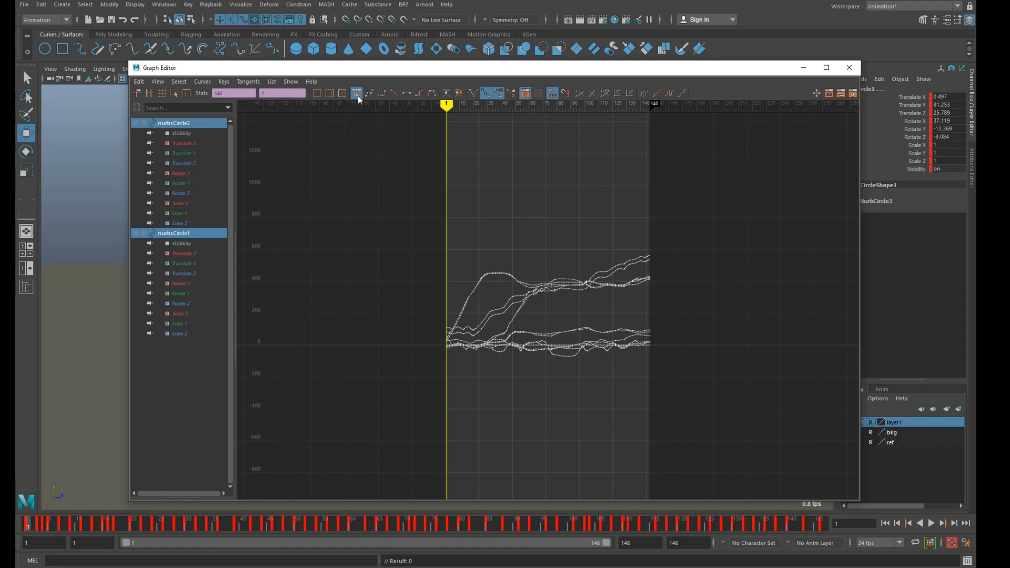
pyautogui.click(849, 67)
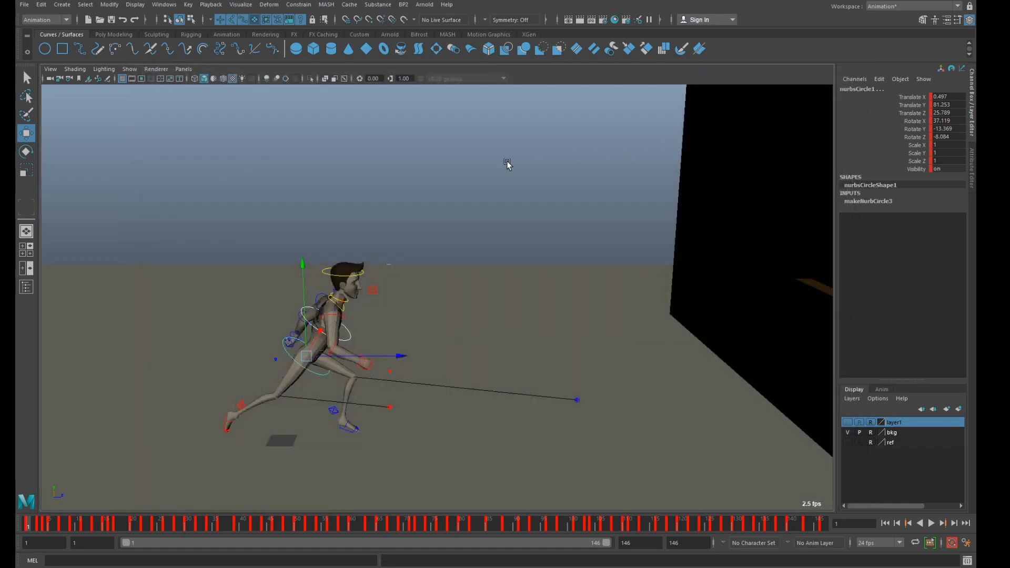
# Clear the selection and scrub to frame 28 to check the character's pose against the wall
pyautogui.click(509, 173)
pyautogui.keyDown('alt'); pyautogui.moveTo(446, 207); pyautogui.dragTo(507, 148, button='middle'); pyautogui.keyUp('alt')
pyautogui.scroll(-2, 507, 148)
pyautogui.keyDown('alt'); pyautogui.moveTo(498, 164); pyautogui.dragTo(492, 165); pyautogui.keyUp('alt')
pyautogui.moveTo(108, 525); pyautogui.dragTo(177, 523)
pyautogui.keyDown('alt'); pyautogui.moveTo(573, 255); pyautogui.dragTo(405, 296, button='middle'); pyautogui.keyUp('alt')
pyautogui.scroll(-3, 405, 296)
pyautogui.keyDown('alt'); pyautogui.moveTo(392, 224); pyautogui.dragTo(402, 215); pyautogui.keyUp('alt')
# Show camera1 at full size in place of the top view, and play the animation up to frame 54
pyautogui.press('space')
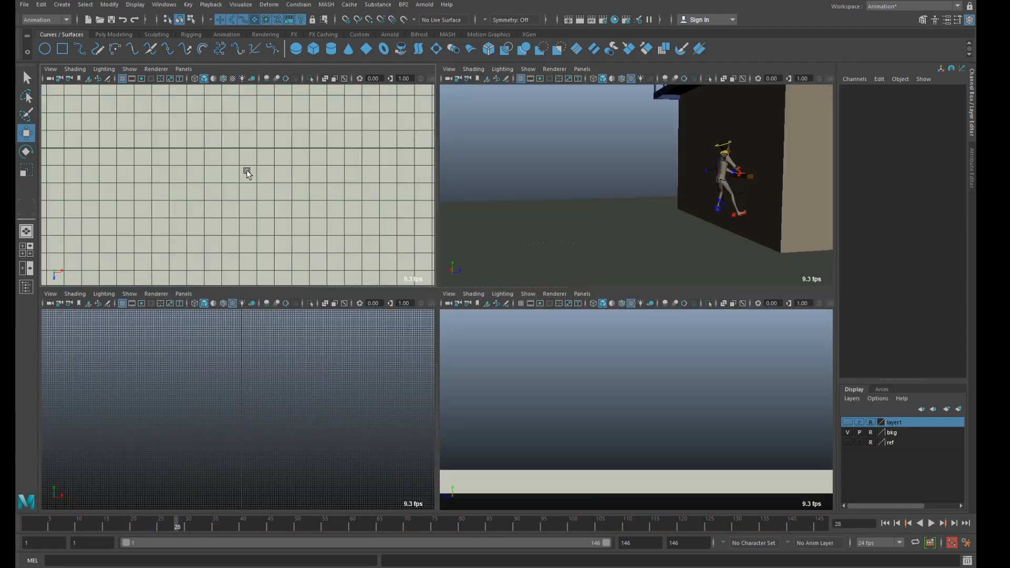
pyautogui.click(184, 68)
pyautogui.moveTo(202, 80)
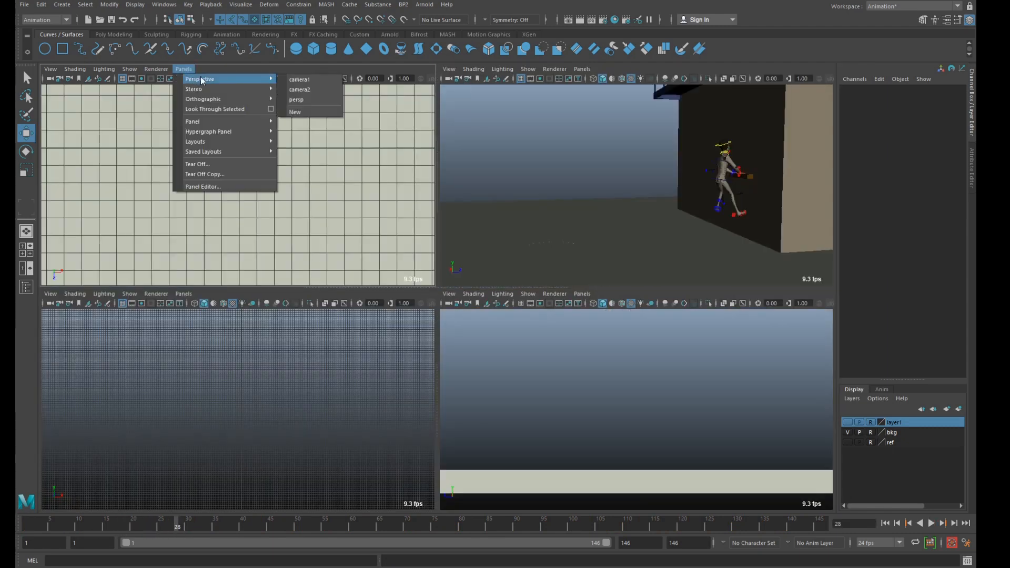
pyautogui.click(300, 80)
pyautogui.press('space')
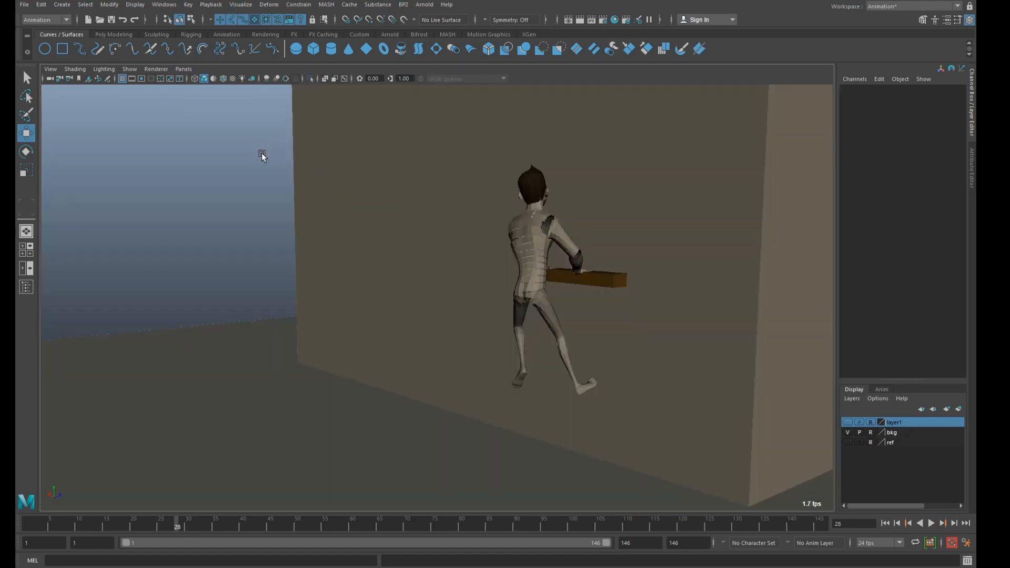
pyautogui.click(931, 523)
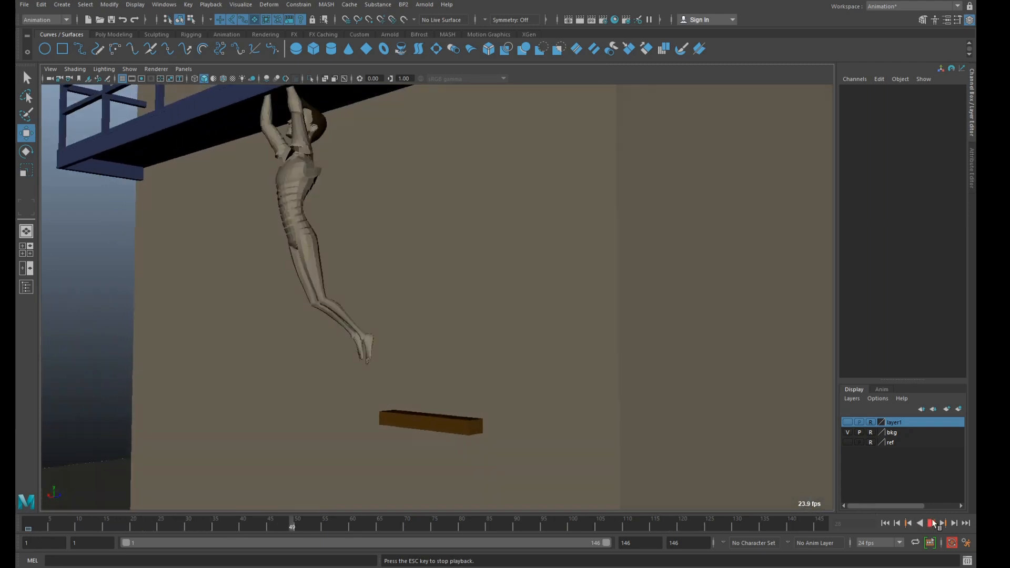
pyautogui.click(932, 523)
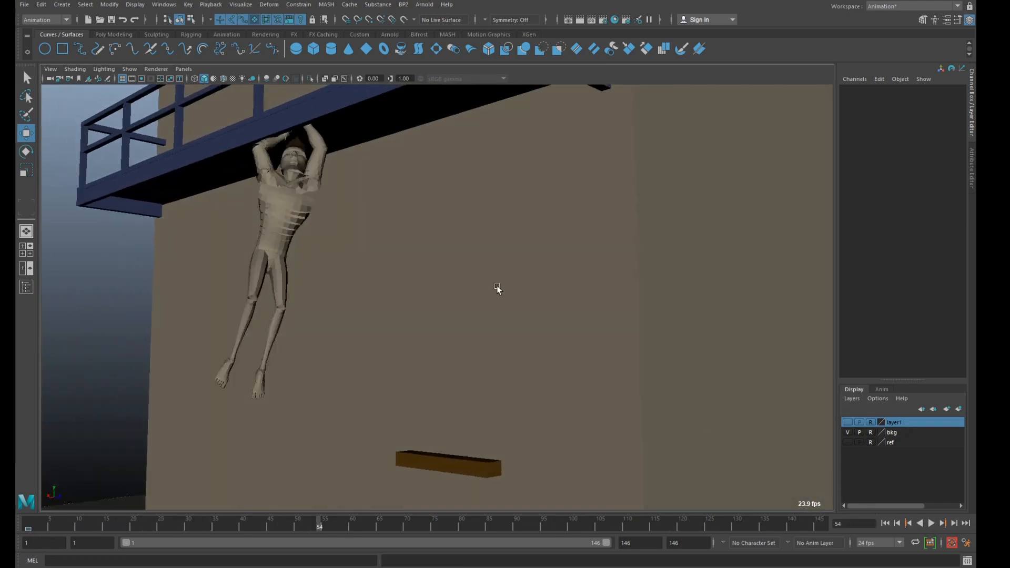
# Return to the perspective view, select the shoulder circle nurbsCircle2, and play the motion before going to frame 48
pyautogui.press('space')
pyautogui.press('space')
pyautogui.keyDown('alt'); pyautogui.moveTo(527, 198); pyautogui.dragTo(456, 349, button='middle'); pyautogui.keyUp('alt')
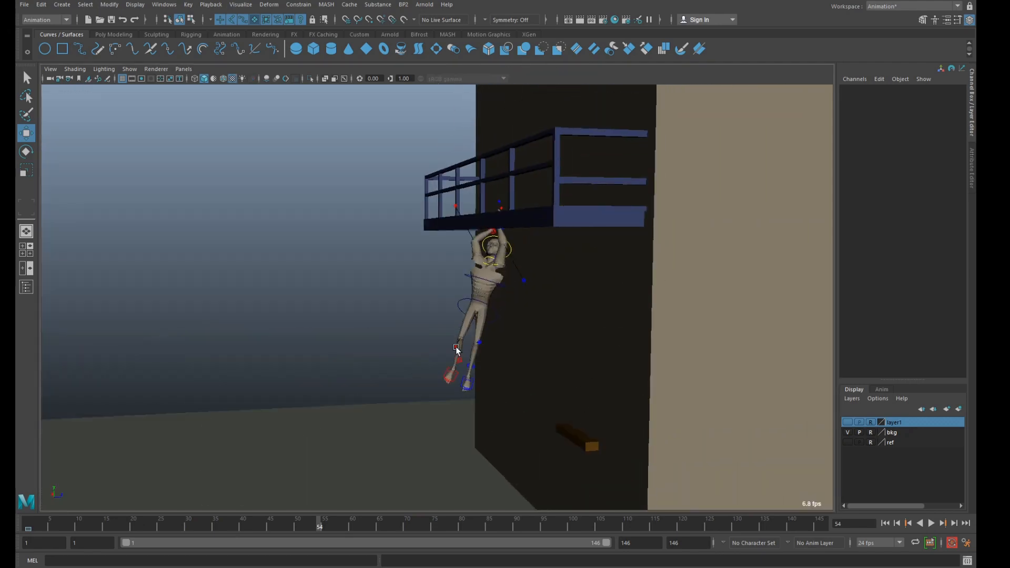
pyautogui.scroll(3, 455, 349)
pyautogui.click(478, 269)
pyautogui.hotkey('alt', 'v')
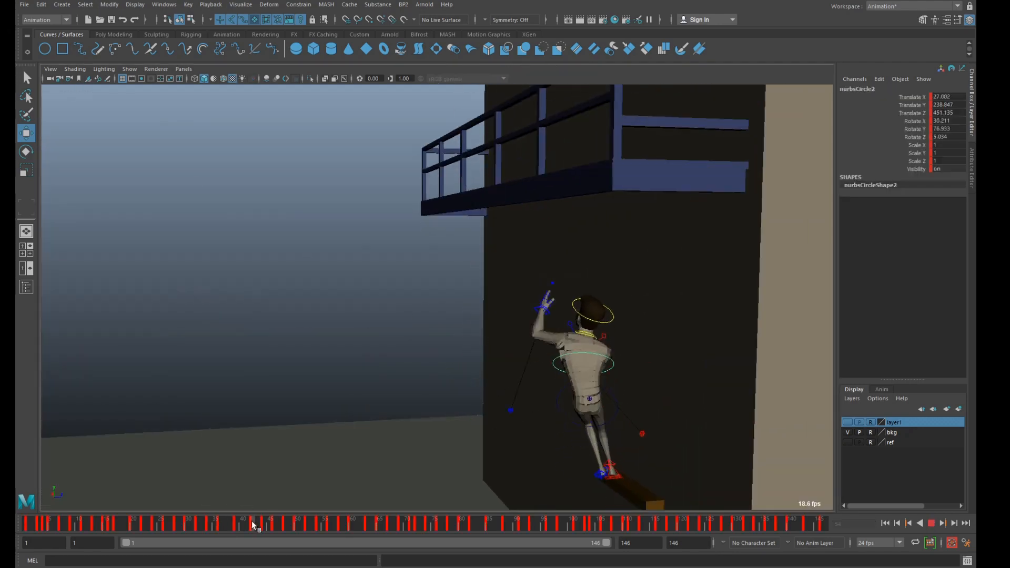
pyautogui.click(287, 527)
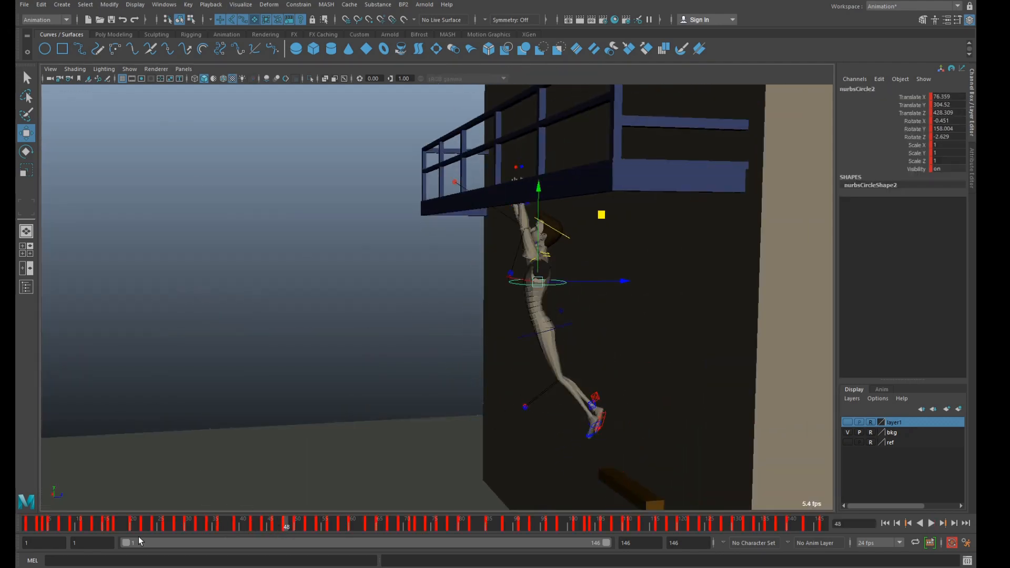
# Limit the playback range to frames 47 through 101, playing the climb to find the end of the range
pyautogui.moveTo(131, 546); pyautogui.dragTo(282, 544)
pyautogui.hotkey('alt', 'v')
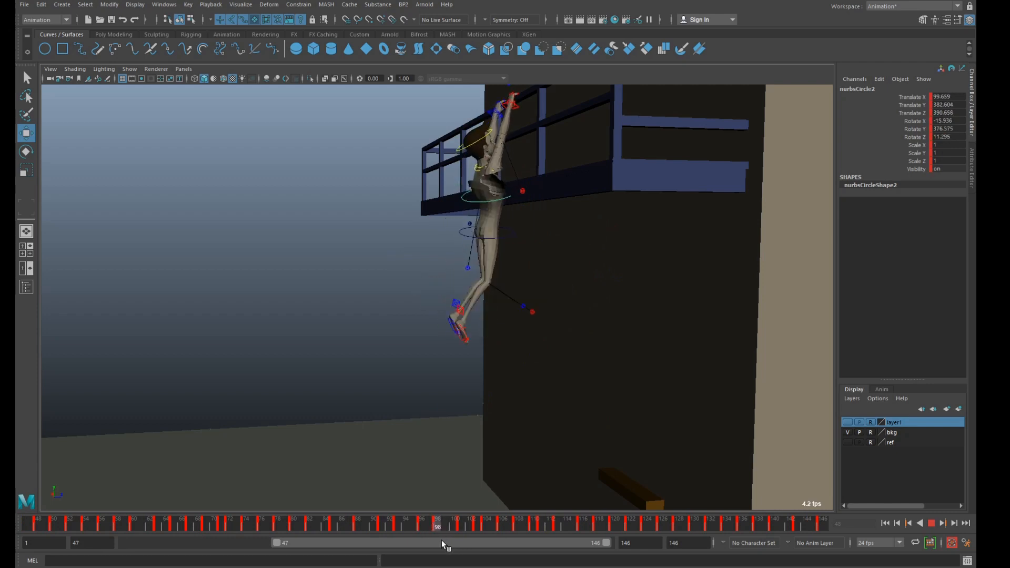
pyautogui.hotkey('alt', 'v')
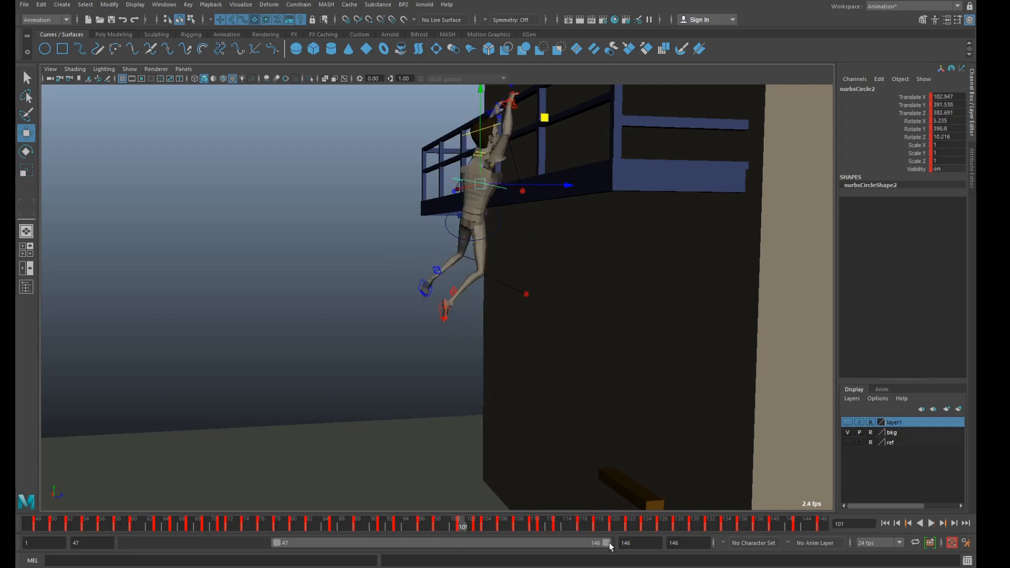
pyautogui.moveTo(609, 546); pyautogui.dragTo(459, 544)
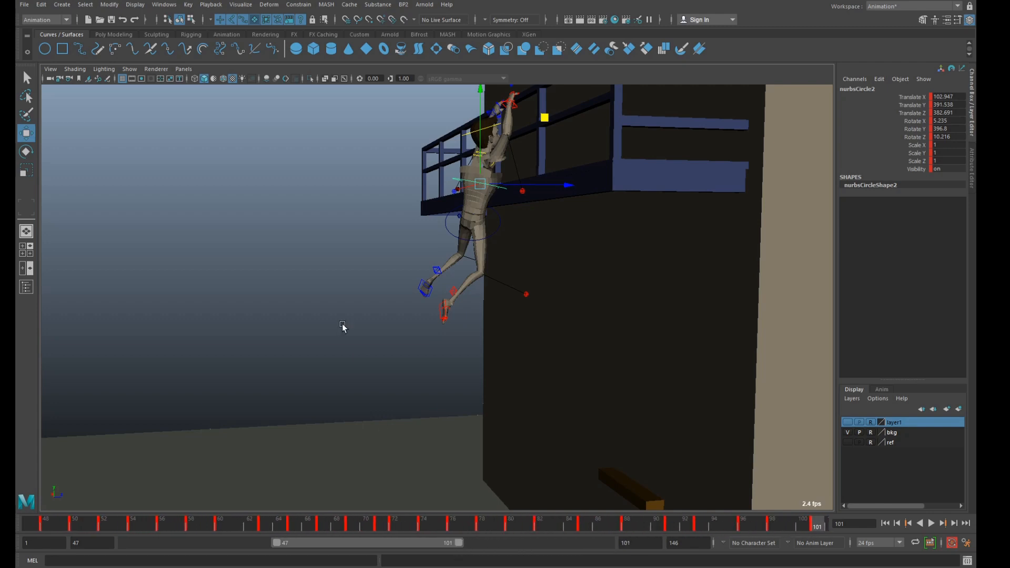
# Create an editable motion trail for the shoulder circle nurbsCircle2 and frame its path from behind the character
pyautogui.keyDown('alt'); pyautogui.moveTo(342, 326); pyautogui.dragTo(444, 338); pyautogui.keyUp('alt')
pyautogui.keyDown('alt'); pyautogui.moveTo(444, 338); pyautogui.dragTo(370, 173, button='right'); pyautogui.keyUp('alt')
pyautogui.keyDown('alt'); pyautogui.moveTo(369, 174); pyautogui.dragTo(319, 292, button='middle'); pyautogui.keyUp('alt')
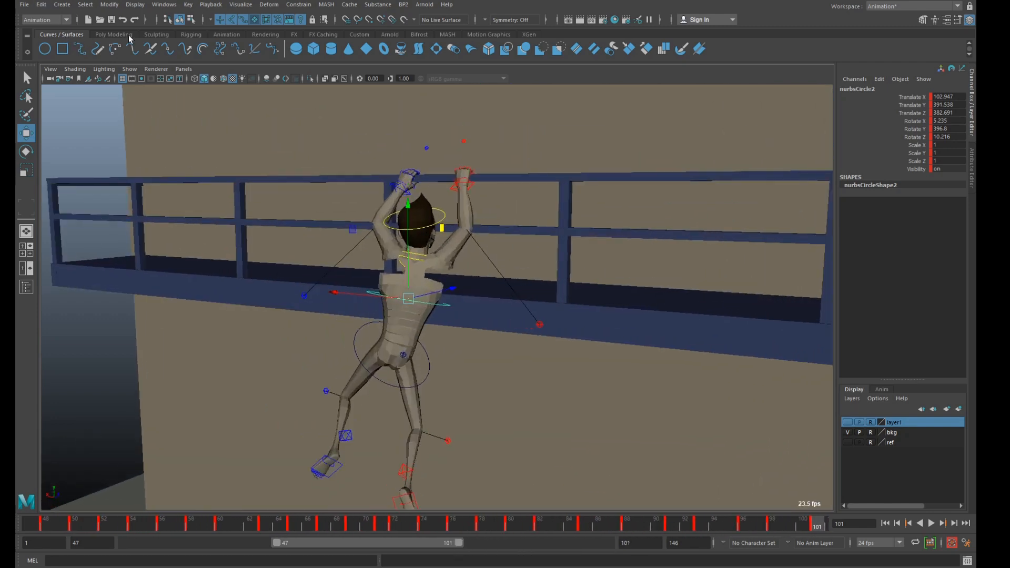
pyautogui.click(227, 34)
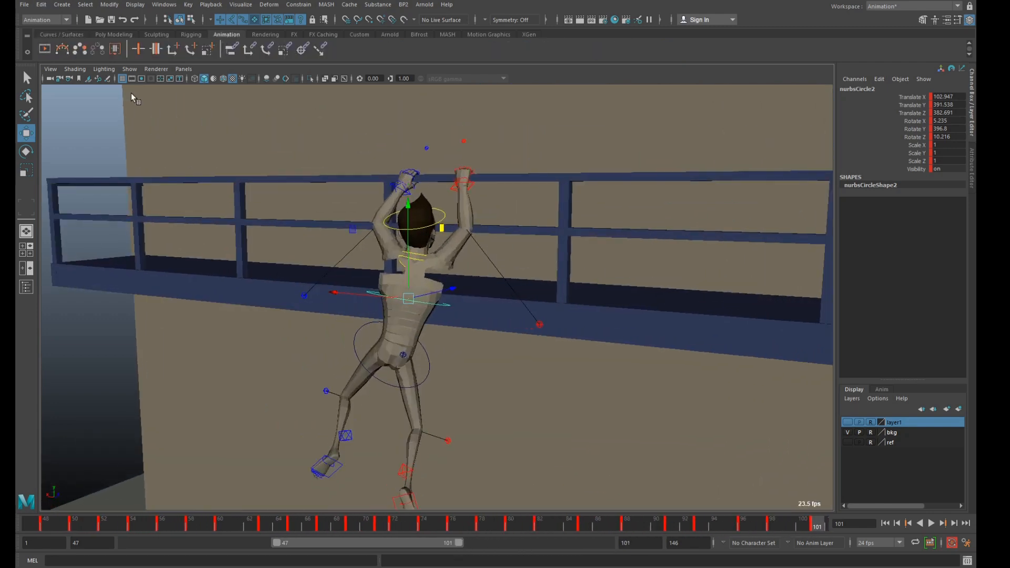
pyautogui.keyDown('alt'); pyautogui.moveTo(466, 356); pyautogui.dragTo(464, 285, button='middle'); pyautogui.keyUp('alt')
pyautogui.keyDown('alt'); pyautogui.moveTo(464, 285); pyautogui.dragTo(492, 326, button='right'); pyautogui.keyUp('alt')
pyautogui.moveTo(492, 326)
pyautogui.keyDown('alt'); pyautogui.mouseDown()
pyautogui.moveTo(473, 315)
pyautogui.moveTo(487, 314)
pyautogui.mouseUp(); pyautogui.keyUp('alt')
pyautogui.keyDown('alt'); pyautogui.moveTo(488, 313); pyautogui.dragTo(471, 316, button='right'); pyautogui.keyUp('alt')
pyautogui.keyDown('alt'); pyautogui.moveTo(471, 316); pyautogui.dragTo(503, 353); pyautogui.keyUp('alt')
pyautogui.keyDown('alt'); pyautogui.moveTo(504, 354); pyautogui.dragTo(496, 352, button='right'); pyautogui.keyUp('alt')
pyautogui.keyDown('alt'); pyautogui.moveTo(496, 351); pyautogui.dragTo(553, 300, button='middle'); pyautogui.keyUp('alt')
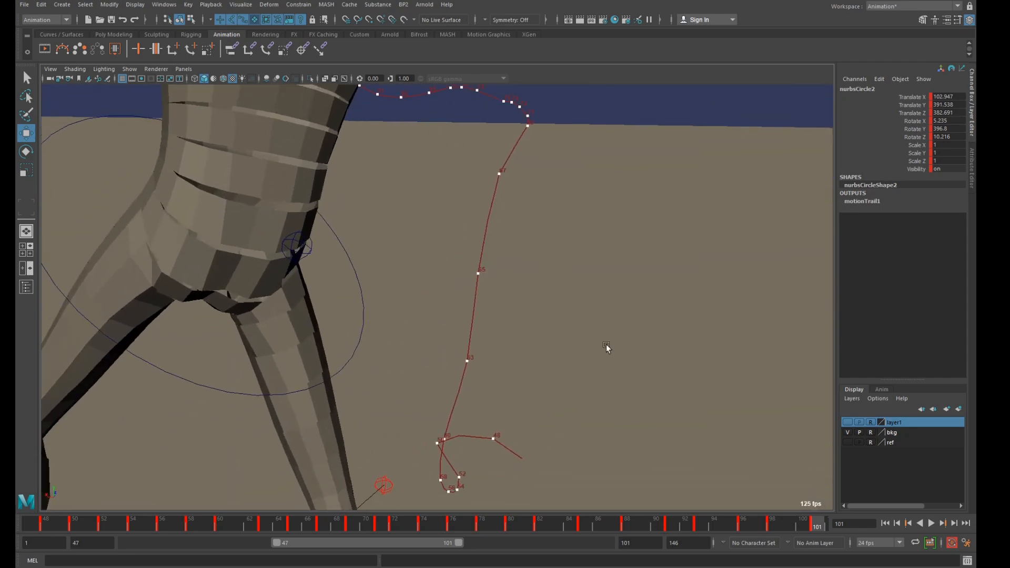
pyautogui.keyDown('alt'); pyautogui.moveTo(606, 347); pyautogui.dragTo(519, 482, button='right'); pyautogui.keyUp('alt')
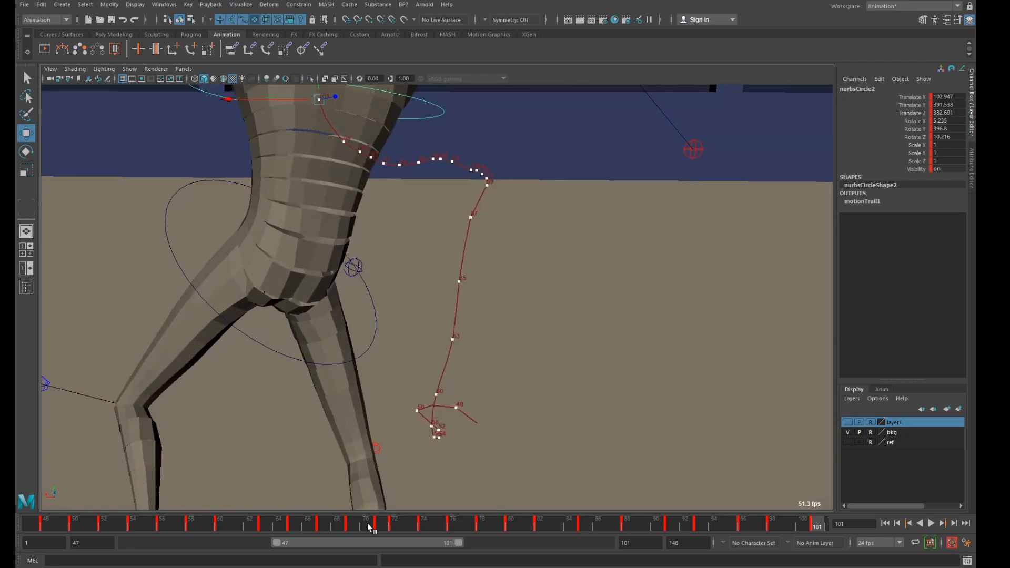
# Try shifting the shoulder circle sideways along X at frame 62, and undo the move
pyautogui.hotkey('alt', 'v')
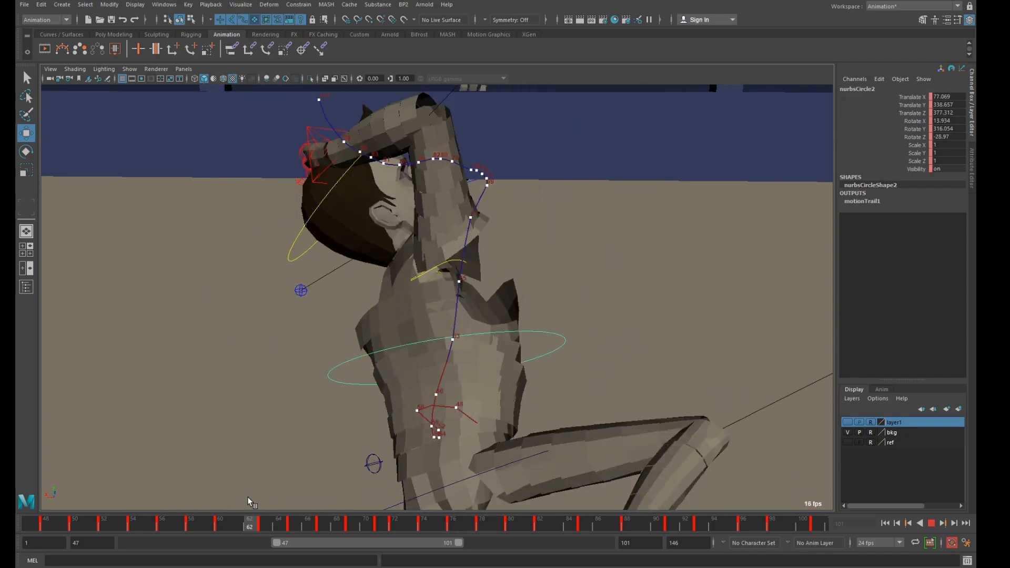
pyautogui.hotkey('alt', 'v')
pyautogui.keyDown('alt'); pyautogui.moveTo(487, 345); pyautogui.dragTo(442, 347, button='right'); pyautogui.keyUp('alt')
pyautogui.moveTo(398, 347); pyautogui.dragTo(411, 350)
pyautogui.hotkey('ctrl', 'z')
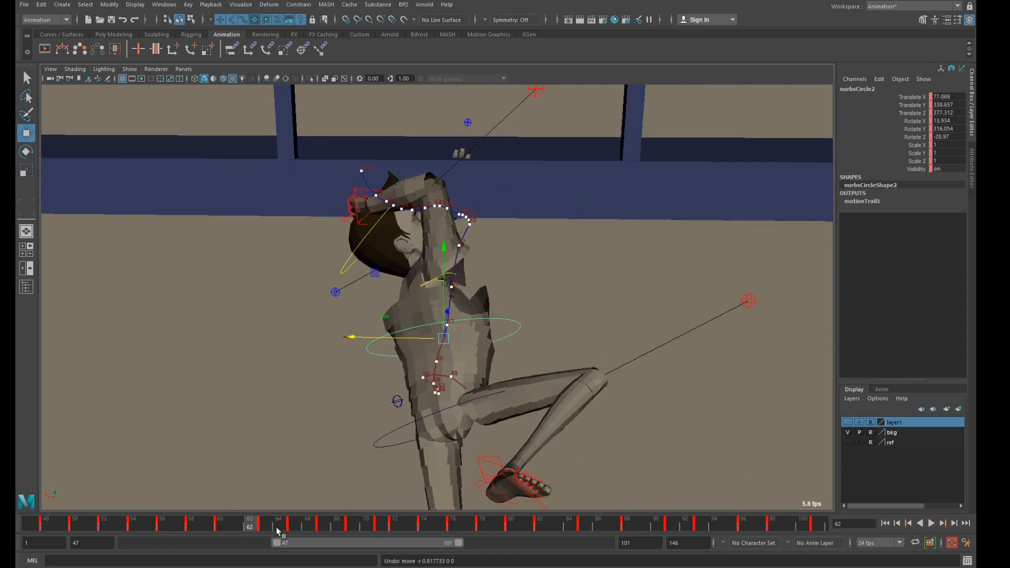
# At frame 63, move the shoulder circle along X to about 75.9 to adjust its motion trail
pyautogui.click(264, 527)
pyautogui.keyDown('alt'); pyautogui.moveTo(471, 341); pyautogui.dragTo(511, 335, button='right'); pyautogui.keyUp('alt')
pyautogui.moveTo(418, 336); pyautogui.dragTo(413, 336)
pyautogui.keyDown('alt'); pyautogui.moveTo(491, 355); pyautogui.dragTo(486, 265); pyautogui.keyUp('alt')
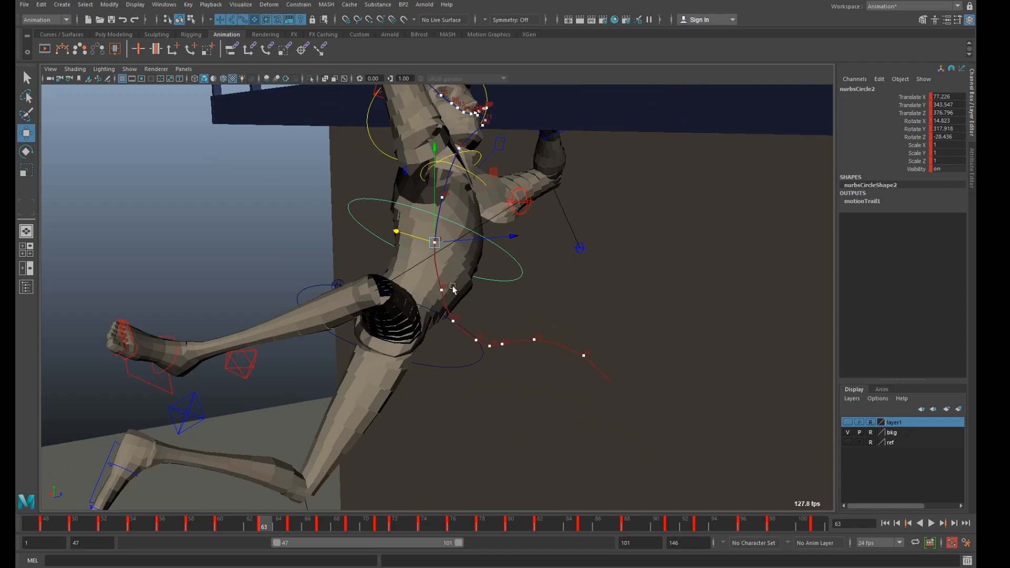
pyautogui.keyDown('alt'); pyautogui.moveTo(411, 239); pyautogui.dragTo(407, 269); pyautogui.keyUp('alt')
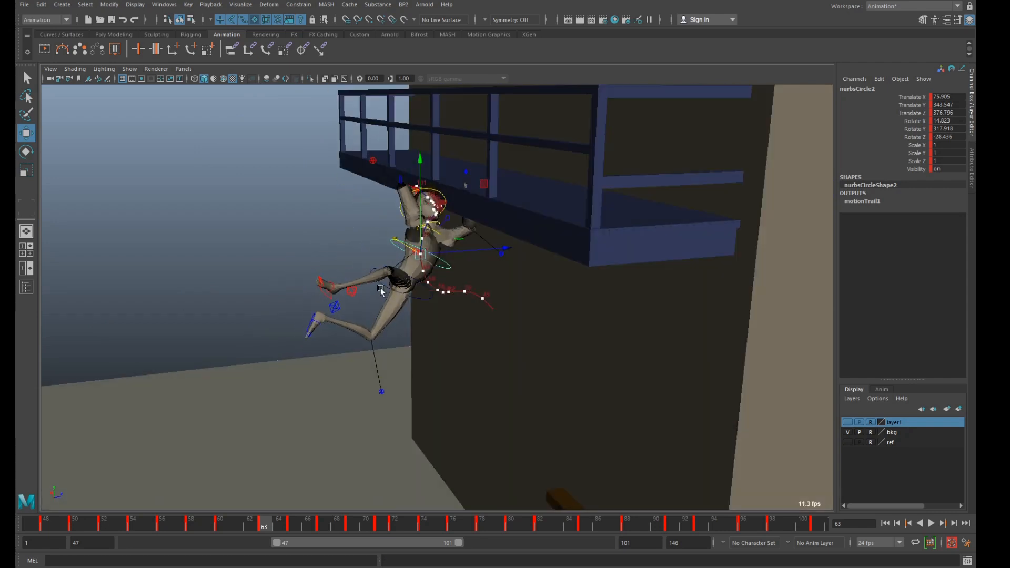
pyautogui.moveTo(381, 291)
pyautogui.keyDown('alt'); pyautogui.mouseDown()
pyautogui.moveTo(485, 309)
pyautogui.moveTo(399, 298)
pyautogui.mouseUp(); pyautogui.keyUp('alt')
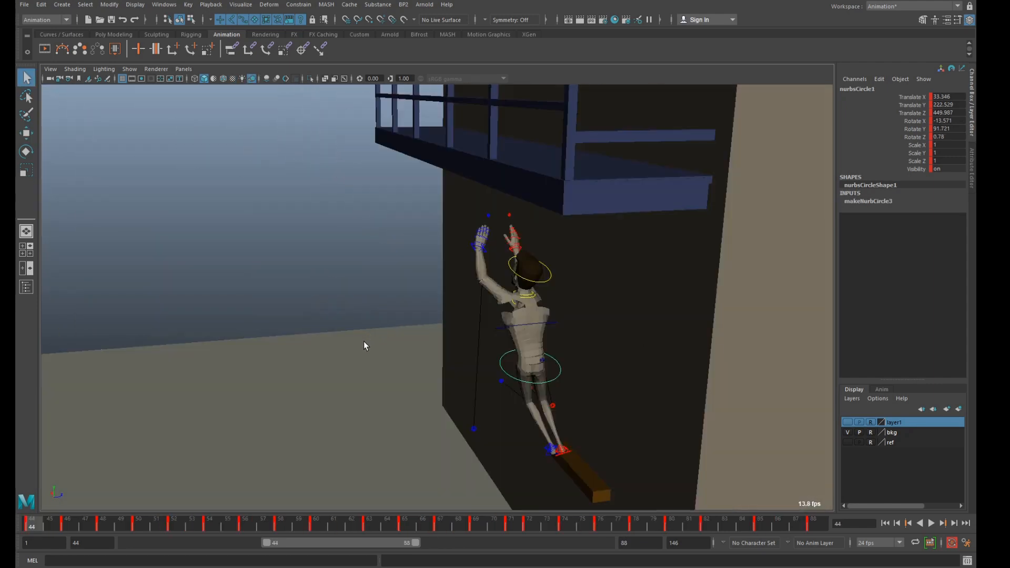
# Play the climb over frames 44 to 88 and examine the movement of the hips from the side
pyautogui.keyDown('alt'); pyautogui.moveTo(364, 341); pyautogui.dragTo(422, 288); pyautogui.keyUp('alt')
pyautogui.keyDown('alt'); pyautogui.moveTo(423, 289); pyautogui.dragTo(414, 307, button='middle'); pyautogui.keyUp('alt')
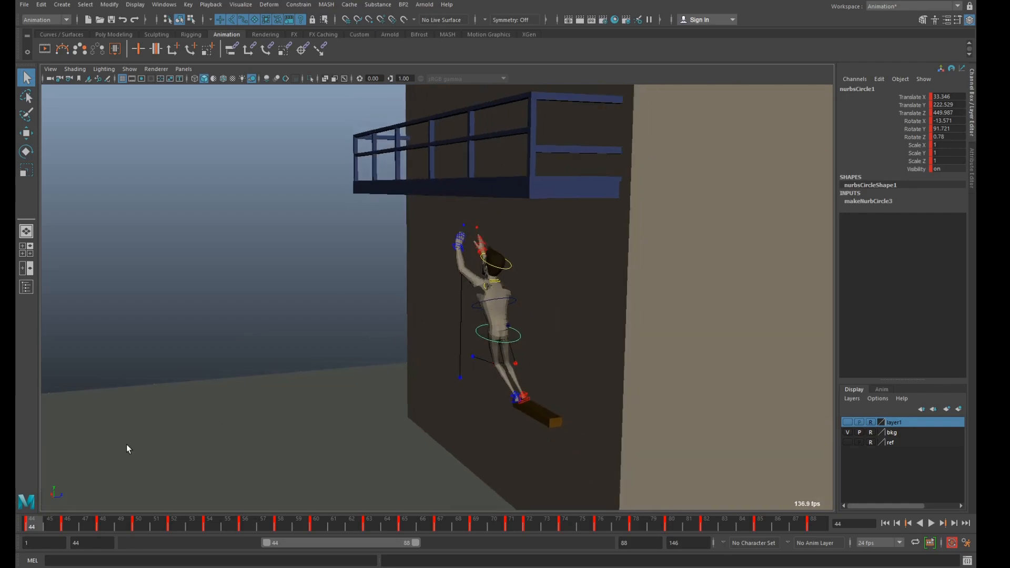
pyautogui.hotkey('alt', 'v')
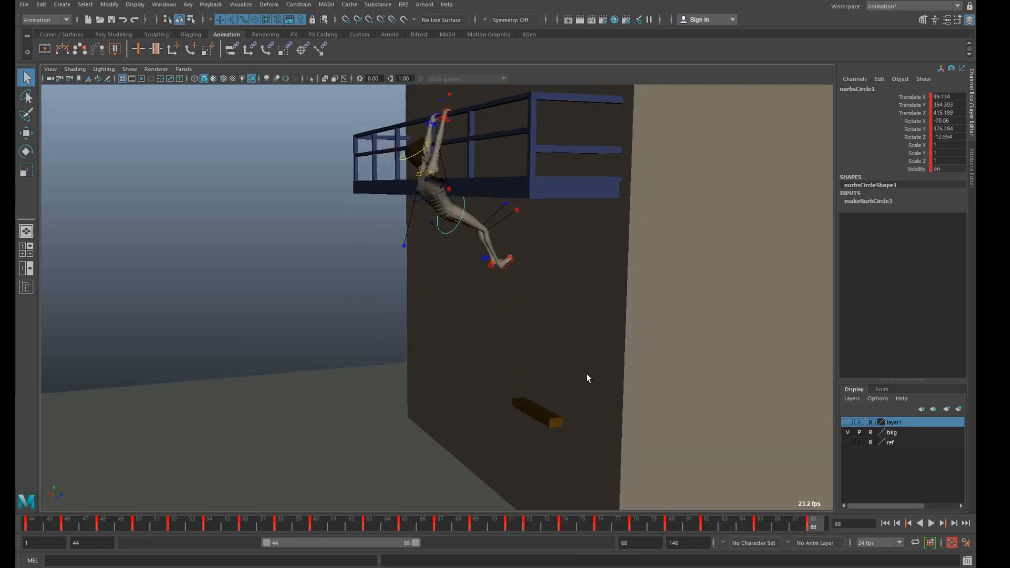
pyautogui.keyDown('alt'); pyautogui.moveTo(545, 361); pyautogui.dragTo(513, 355); pyautogui.keyUp('alt')
pyautogui.keyDown('alt'); pyautogui.moveTo(512, 355); pyautogui.dragTo(511, 381, button='middle'); pyautogui.keyUp('alt')
pyautogui.scroll(2, 512, 381)
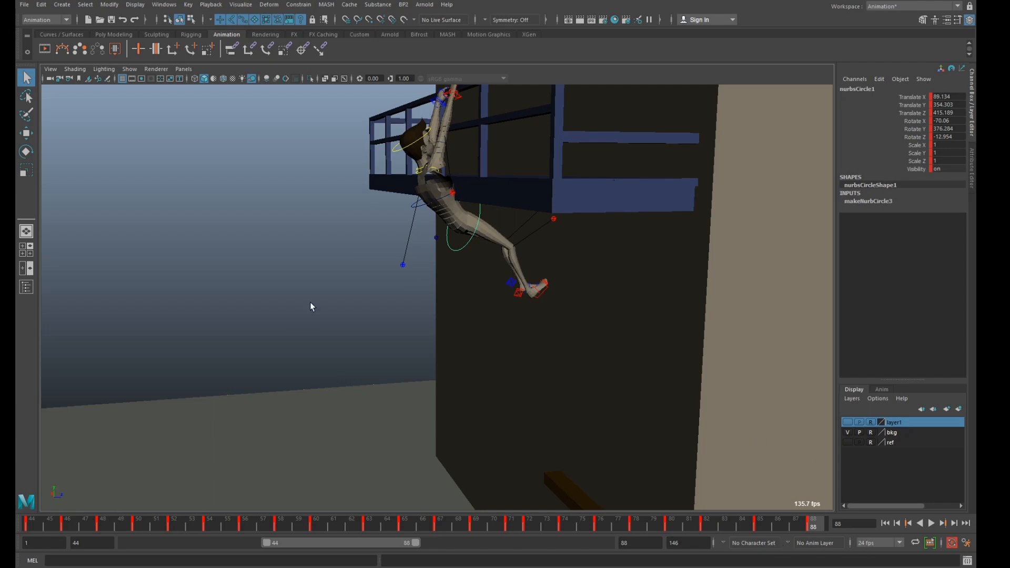
# Select the hip circle nurbsCircle1 and create an editable motion trail for it
pyautogui.keyDown('alt'); pyautogui.moveTo(312, 287); pyautogui.dragTo(312, 296); pyautogui.keyUp('alt')
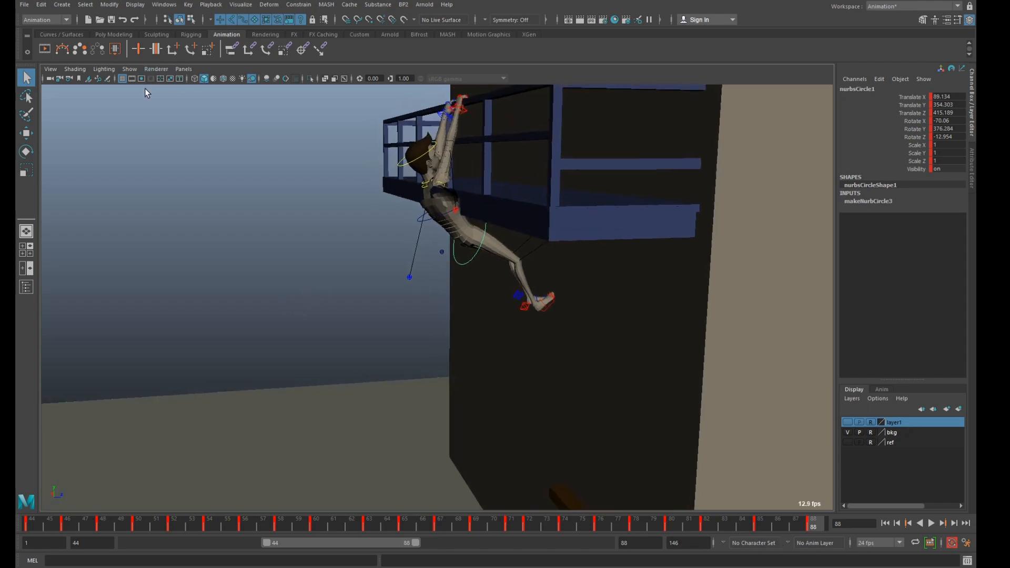
pyautogui.click(349, 302)
pyautogui.click(454, 259)
pyautogui.click(62, 49)
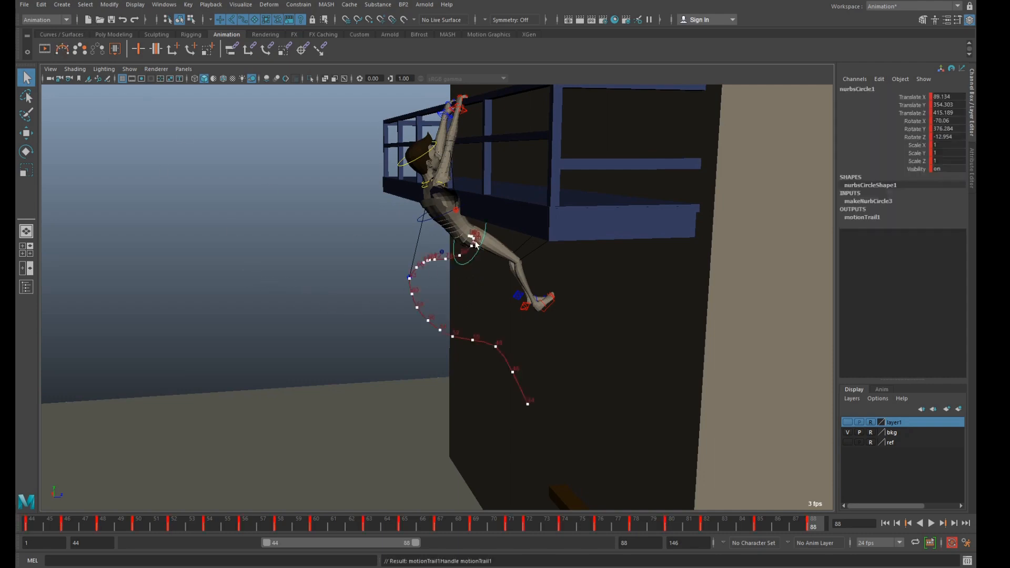
# Open the Graph Editor for the hip circle and shrink its window so the character and motion trail stay visible
pyautogui.moveTo(442, 287)
pyautogui.keyDown('alt'); pyautogui.mouseDown()
pyautogui.moveTo(534, 302)
pyautogui.moveTo(561, 325)
pyautogui.moveTo(485, 299)
pyautogui.moveTo(434, 324)
pyautogui.moveTo(455, 297)
pyautogui.mouseUp(); pyautogui.keyUp('alt')
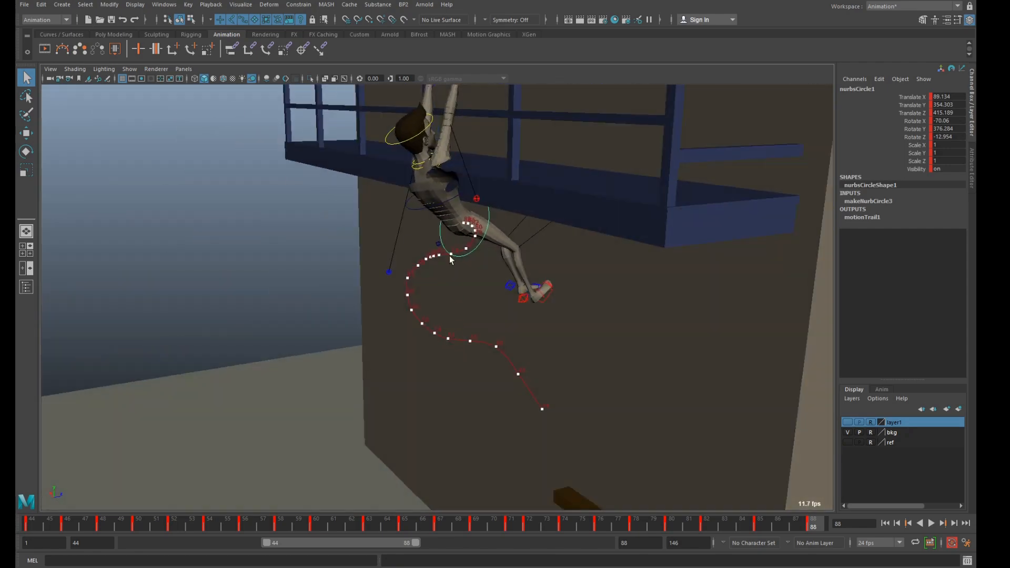
pyautogui.keyDown('alt'); pyautogui.moveTo(451, 259); pyautogui.dragTo(469, 281); pyautogui.keyUp('alt')
pyautogui.click(173, 4)
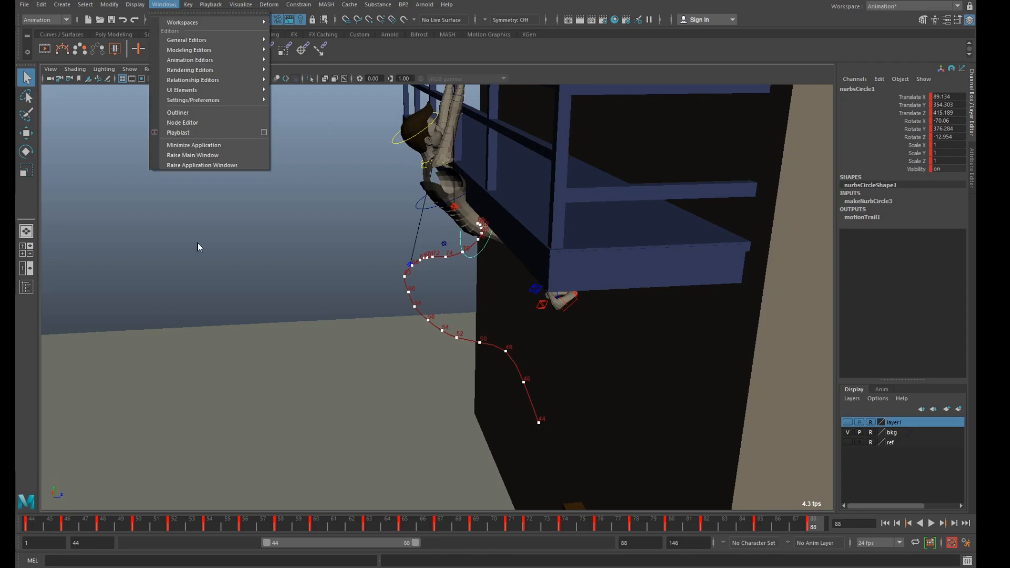
pyautogui.moveTo(193, 61)
pyautogui.click(298, 68)
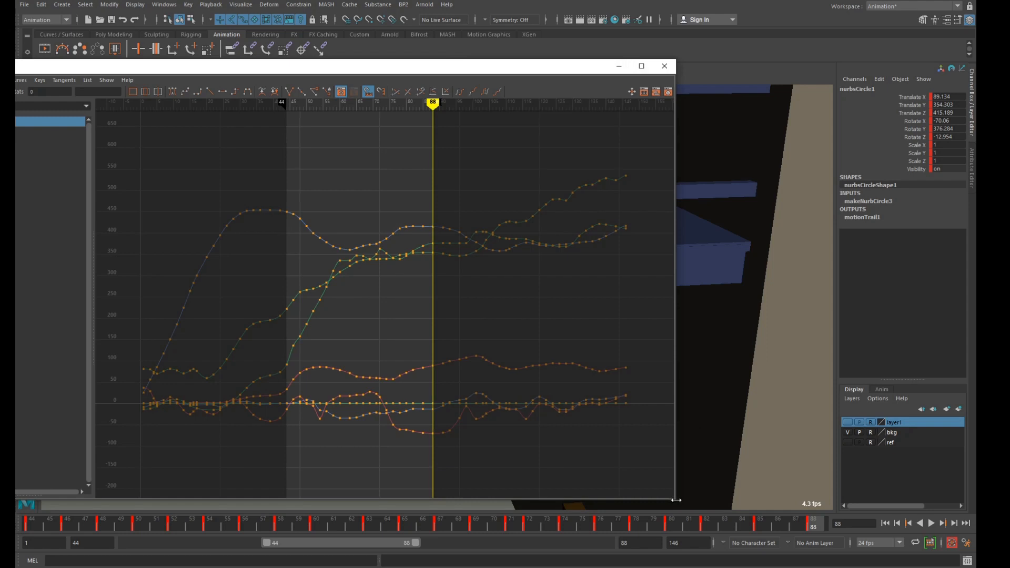
pyautogui.moveTo(677, 498); pyautogui.dragTo(373, 297)
pyautogui.keyDown('alt'); pyautogui.moveTo(507, 387); pyautogui.dragTo(597, 438); pyautogui.keyUp('alt')
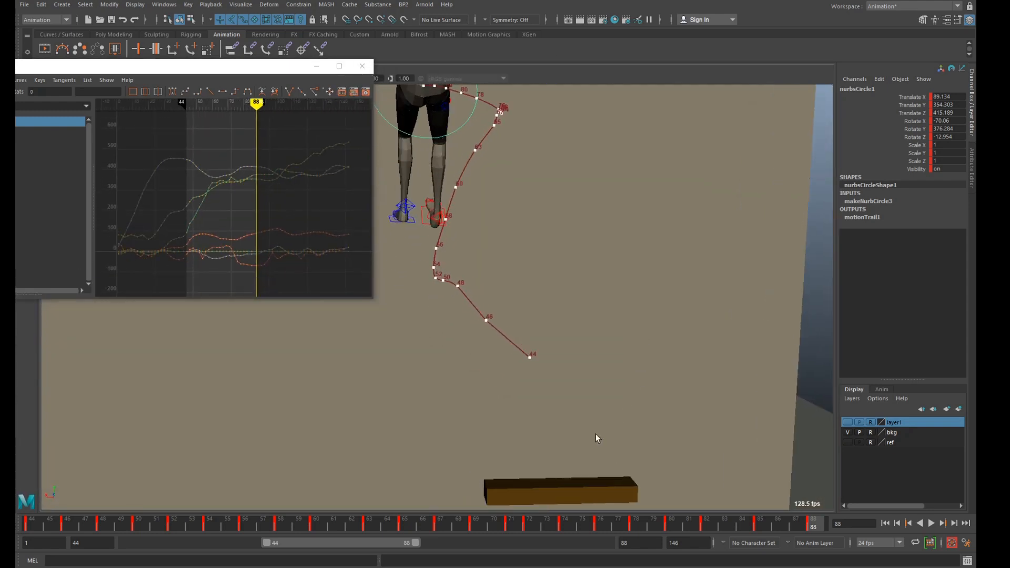
# At frame 46, nudge the hip circle slightly along X to smooth its motion trail, and play the climb
pyautogui.click(82, 531)
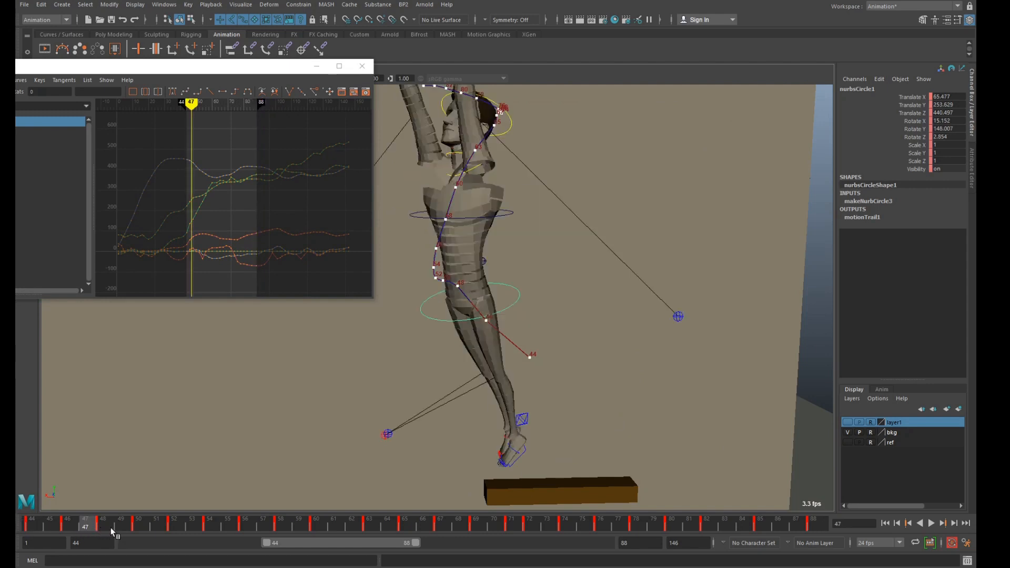
pyautogui.click(71, 525)
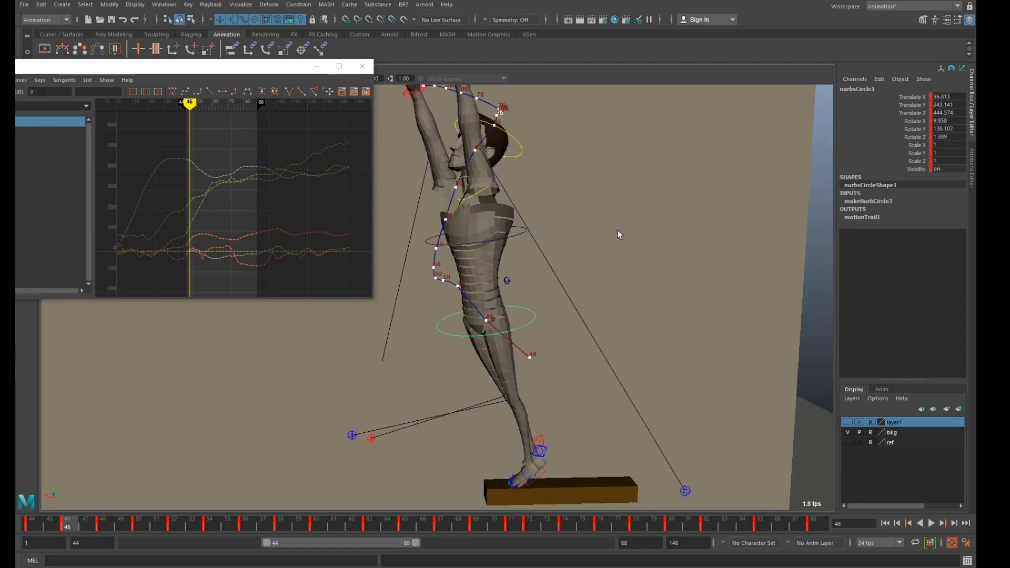
pyautogui.press('w')
pyautogui.scroll(3, 501, 328)
pyautogui.keyDown('alt'); pyautogui.moveTo(518, 322); pyautogui.dragTo(486, 267, button='middle'); pyautogui.keyUp('alt')
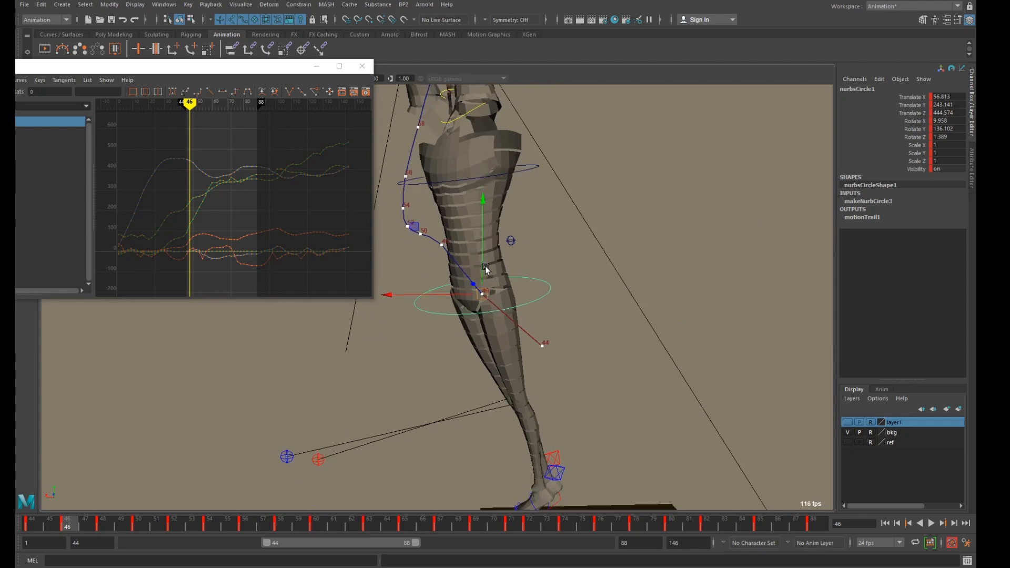
pyautogui.scroll(2, 484, 267)
pyautogui.moveTo(457, 296); pyautogui.dragTo(464, 295)
pyautogui.moveTo(497, 265); pyautogui.dragTo(636, 369)
pyautogui.hotkey('alt', 'v')
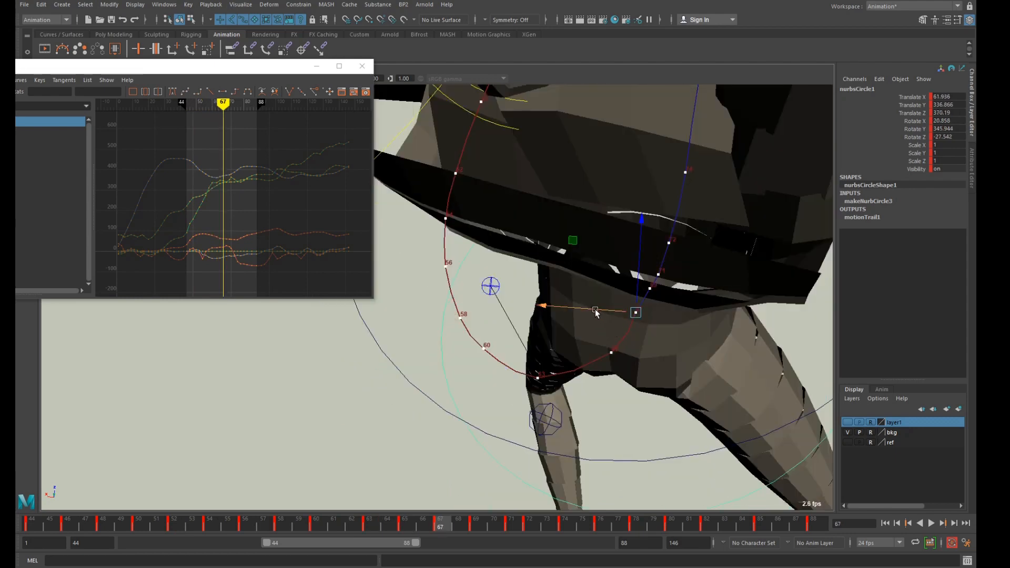
# Move the hip circle at frame 67 to about 61.56 in X and 369.82 in Z, and nudge its position at frame 69
pyautogui.moveTo(595, 313); pyautogui.dragTo(644, 288)
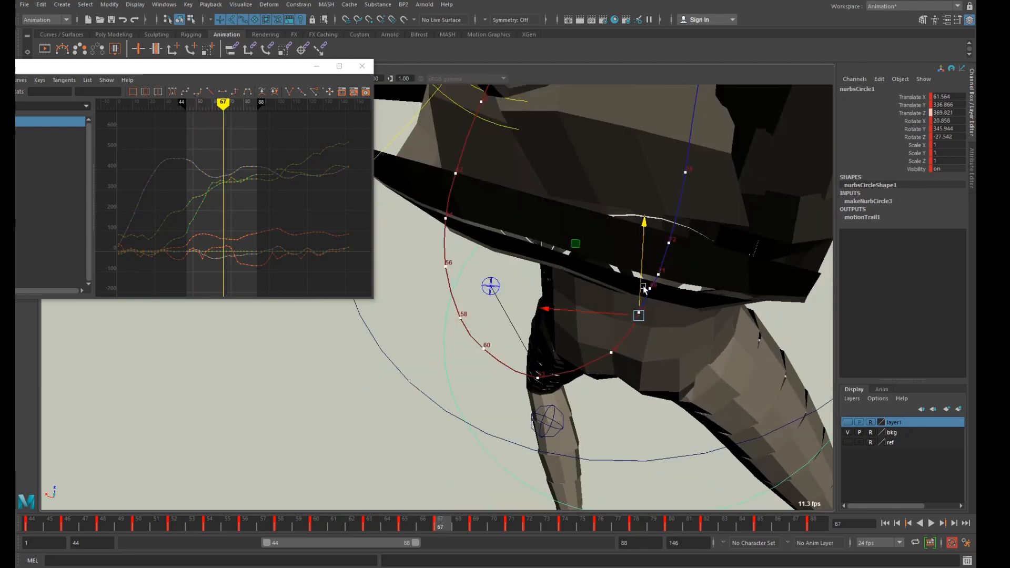
pyautogui.press('.')
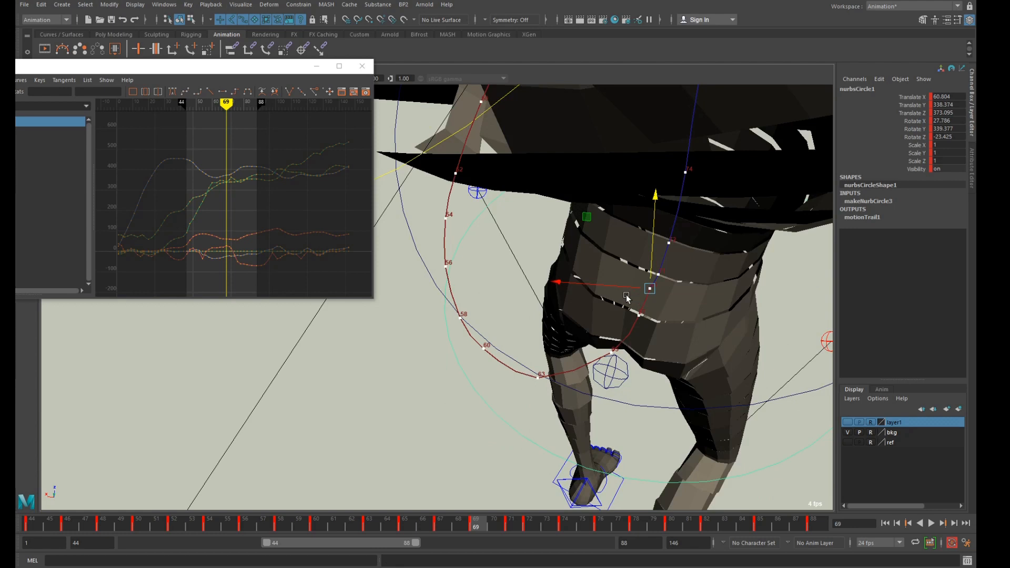
pyautogui.moveTo(619, 290); pyautogui.dragTo(614, 315)
pyautogui.press(',')
pyautogui.press(',')
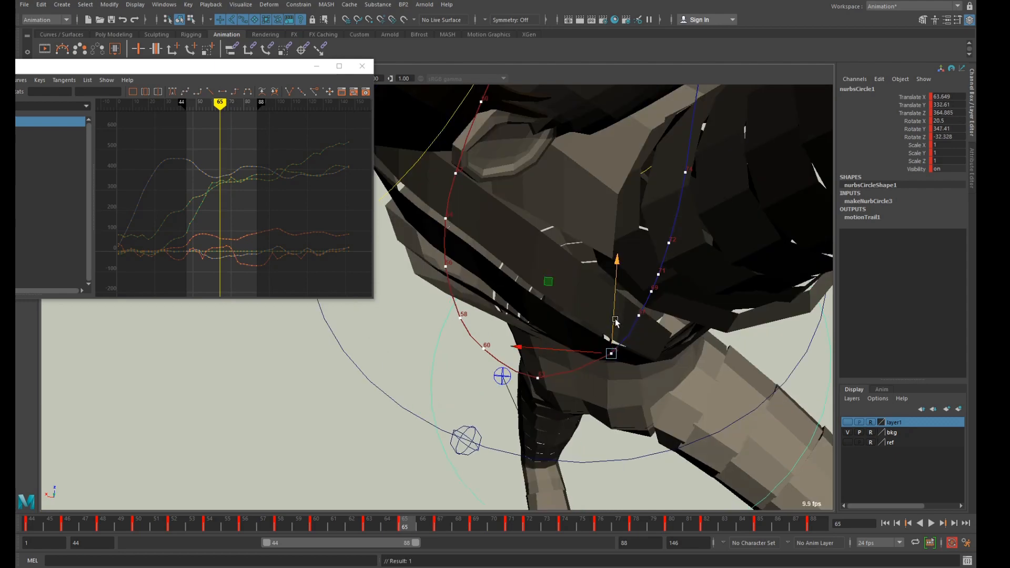
# At frame 50, shift the hip circle along X to about 80.8 to smooth the start of its arc
pyautogui.scroll(-3, 618, 319)
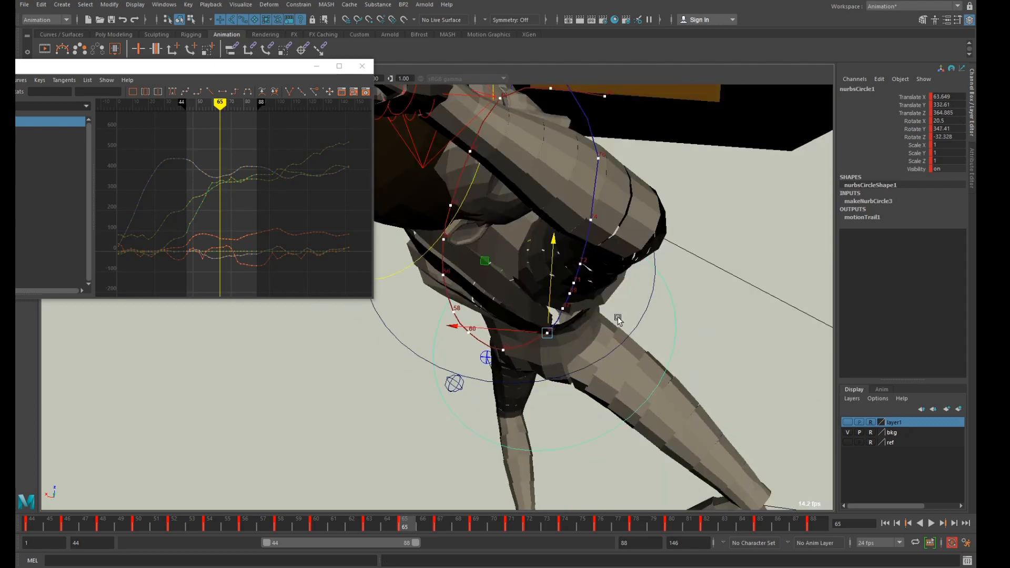
pyautogui.keyDown('alt'); pyautogui.moveTo(629, 337); pyautogui.dragTo(644, 363); pyautogui.keyUp('alt')
pyautogui.scroll(3, 643, 360)
pyautogui.keyDown('alt'); pyautogui.moveTo(633, 339); pyautogui.dragTo(630, 394, button='middle'); pyautogui.keyUp('alt')
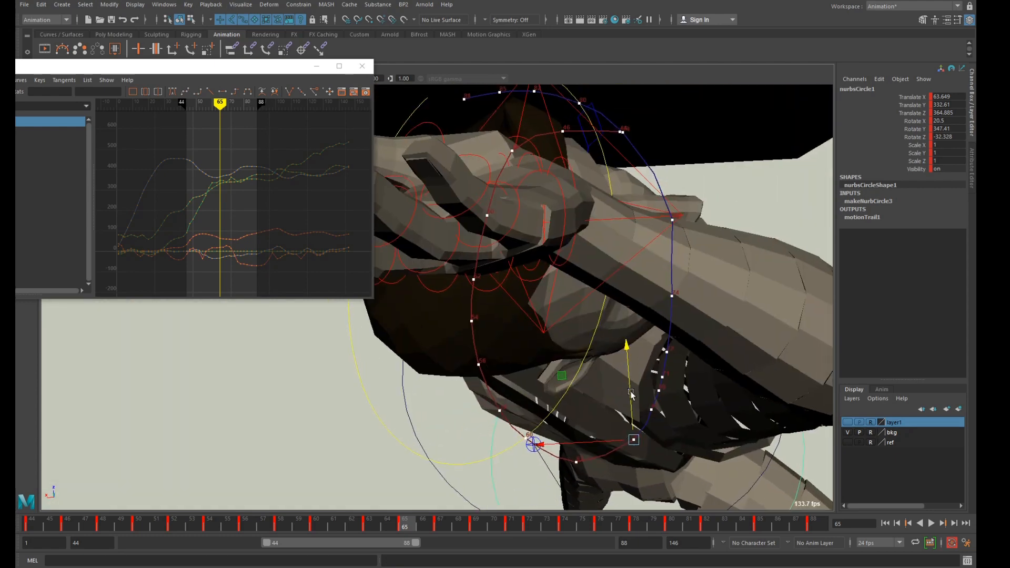
pyautogui.press(',')
pyautogui.press(',')
pyautogui.press(',')
pyautogui.press(',')
pyautogui.press(',')
pyautogui.press(',')
pyautogui.press(',')
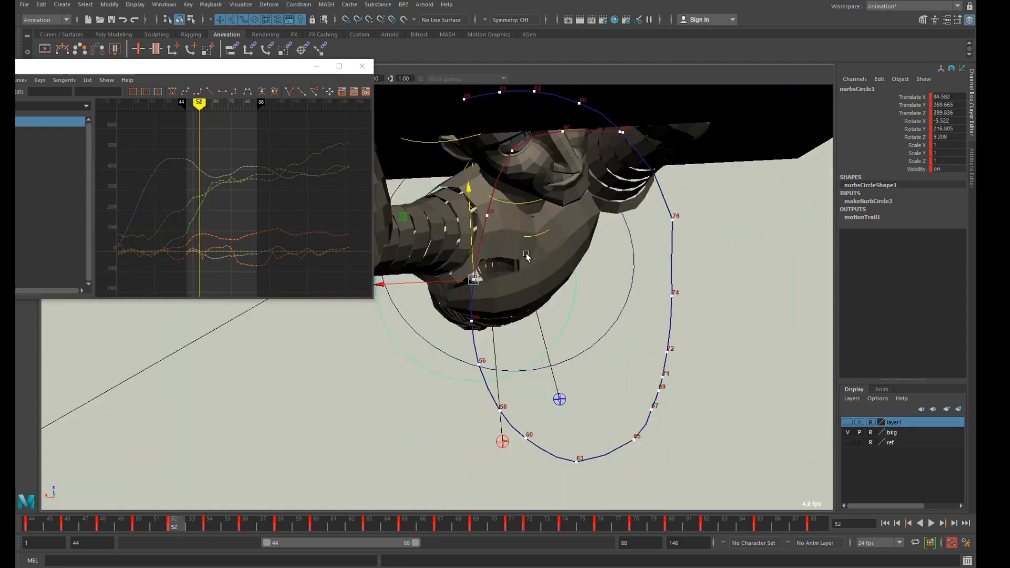
pyautogui.moveTo(453, 223); pyautogui.dragTo(442, 220)
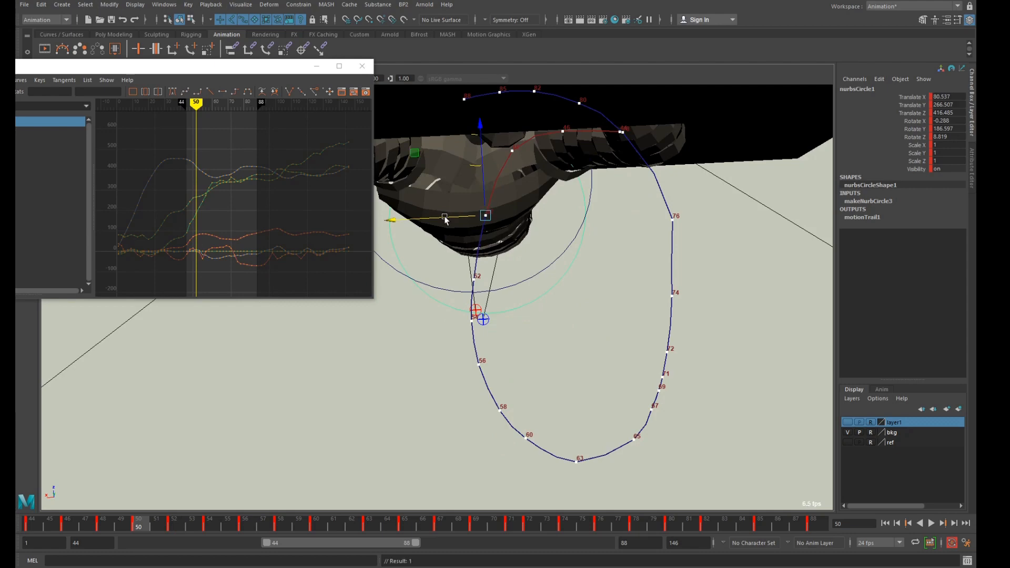
# Check the hip arc from the side and move the hip circle along Z to about 368.4 at frame 58
pyautogui.keyDown('alt'); pyautogui.moveTo(575, 214); pyautogui.dragTo(607, 316); pyautogui.keyUp('alt')
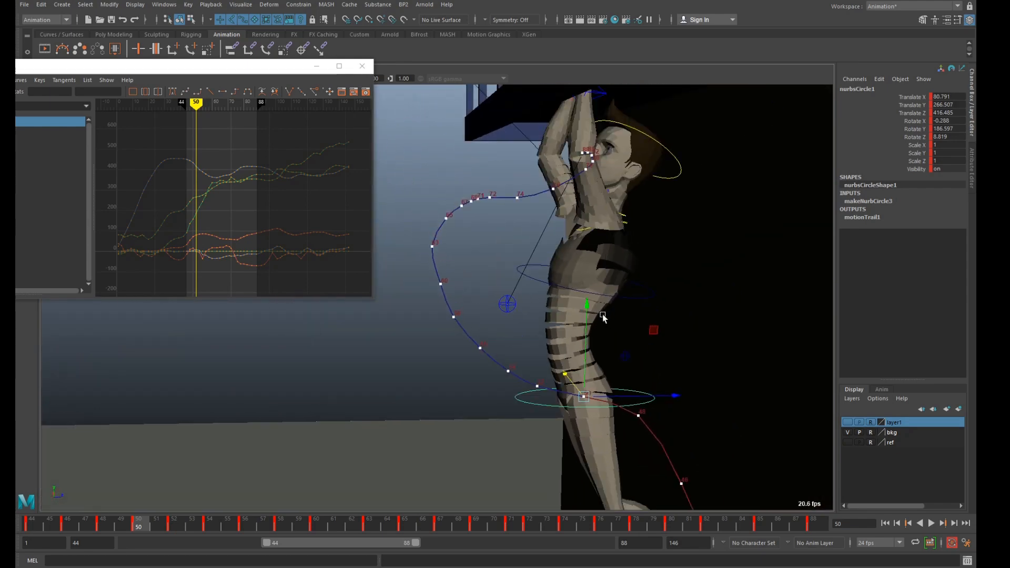
pyautogui.press(',')
pyautogui.press(',')
pyautogui.press(',')
pyautogui.press('.')
pyautogui.press('.')
pyautogui.press('.')
pyautogui.press('.')
pyautogui.press('.')
pyautogui.press('.')
pyautogui.press('.')
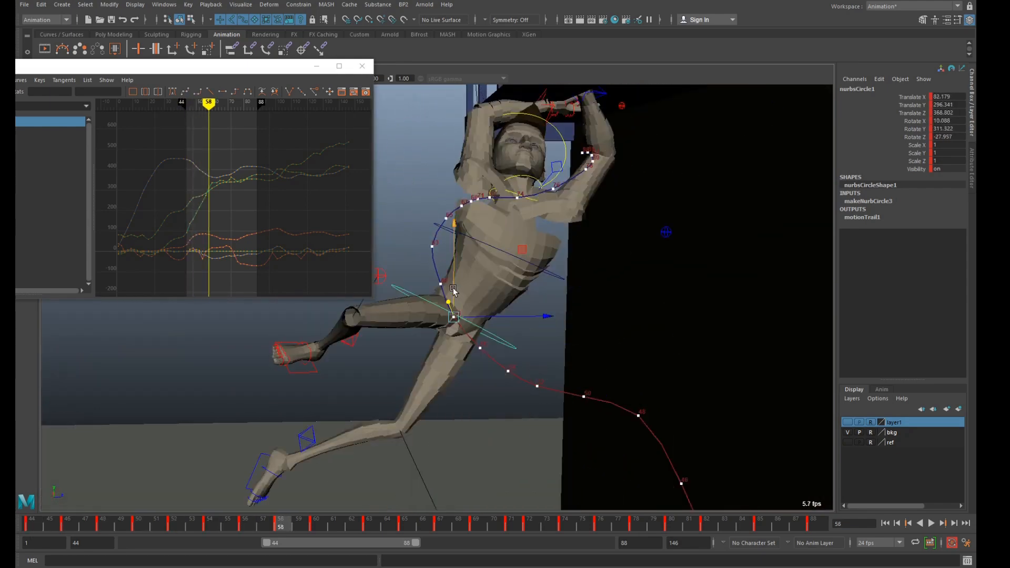
pyautogui.press(',')
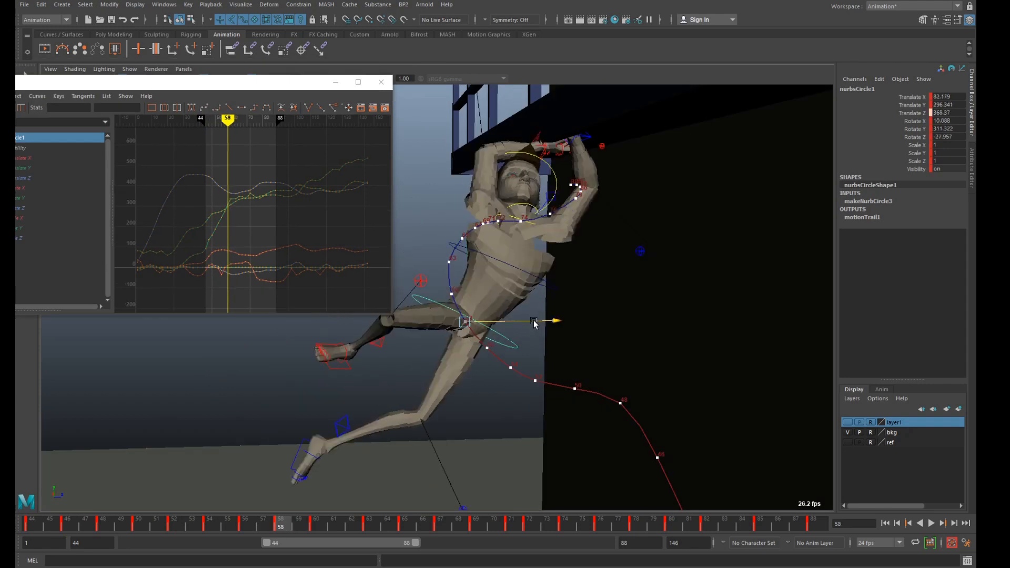
# Shift the hip circle slightly back along Z at frame 56, and lower it in Y to about 274.8 at frame 54
pyautogui.press(',')
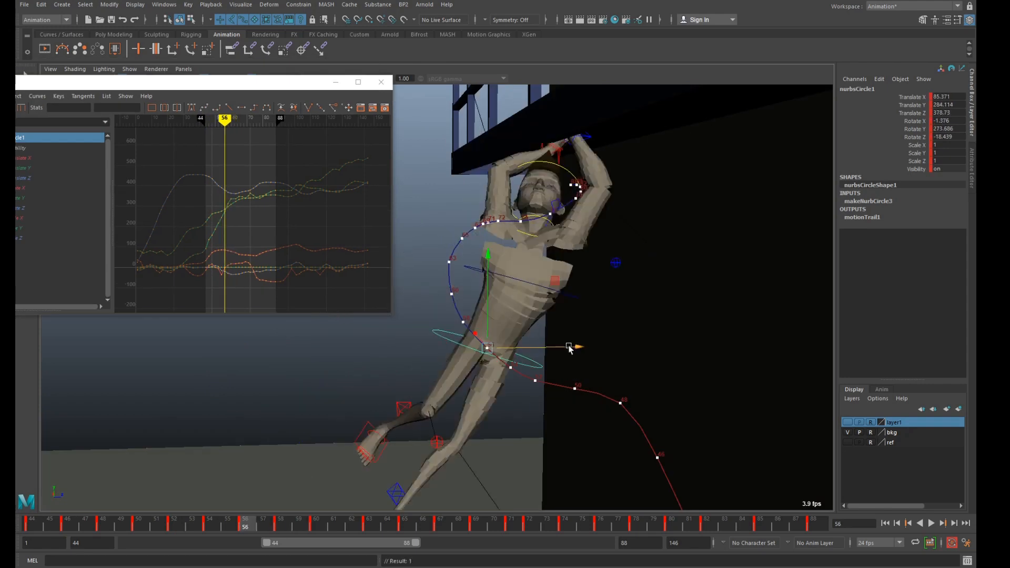
pyautogui.moveTo(570, 348); pyautogui.dragTo(566, 350)
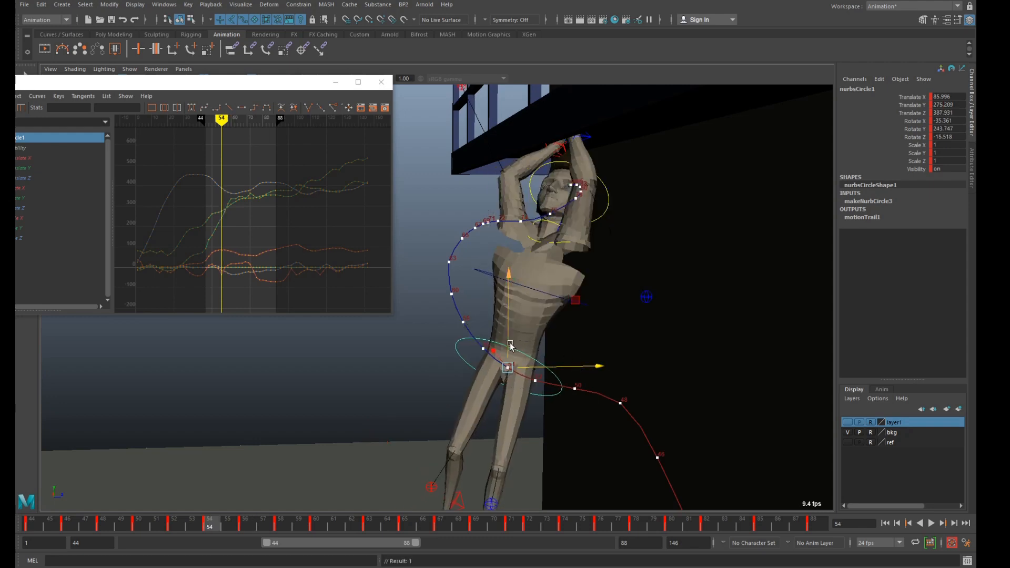
pyautogui.moveTo(510, 345); pyautogui.dragTo(509, 346)
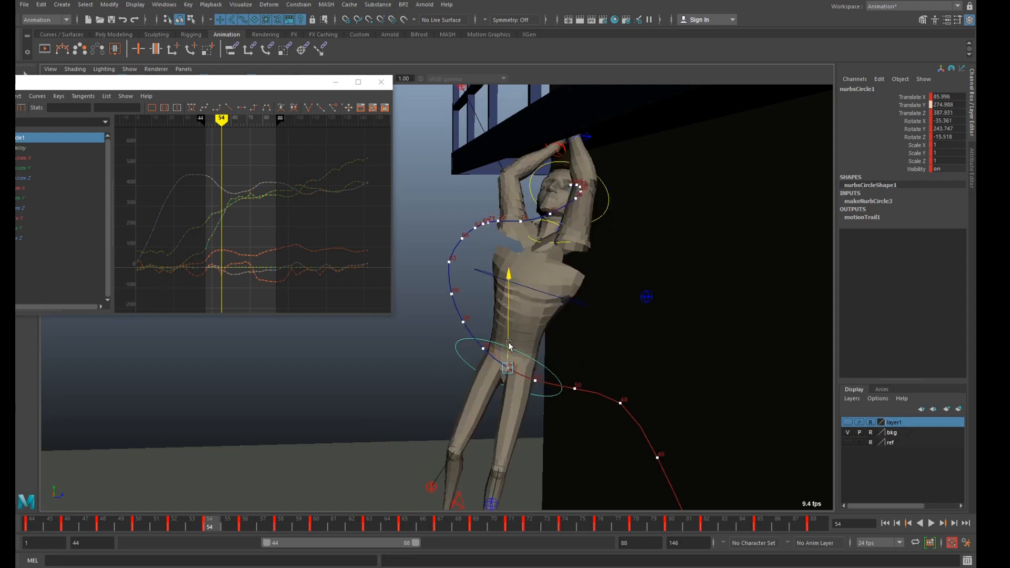
# Isolate the hip circle's Translate X curve, frame its keys between about 48 and 80, and go to frame 71
pyautogui.click(24, 157)
pyautogui.keyDown('alt'); pyautogui.moveTo(235, 226); pyautogui.dragTo(233, 256, button='middle'); pyautogui.keyUp('alt')
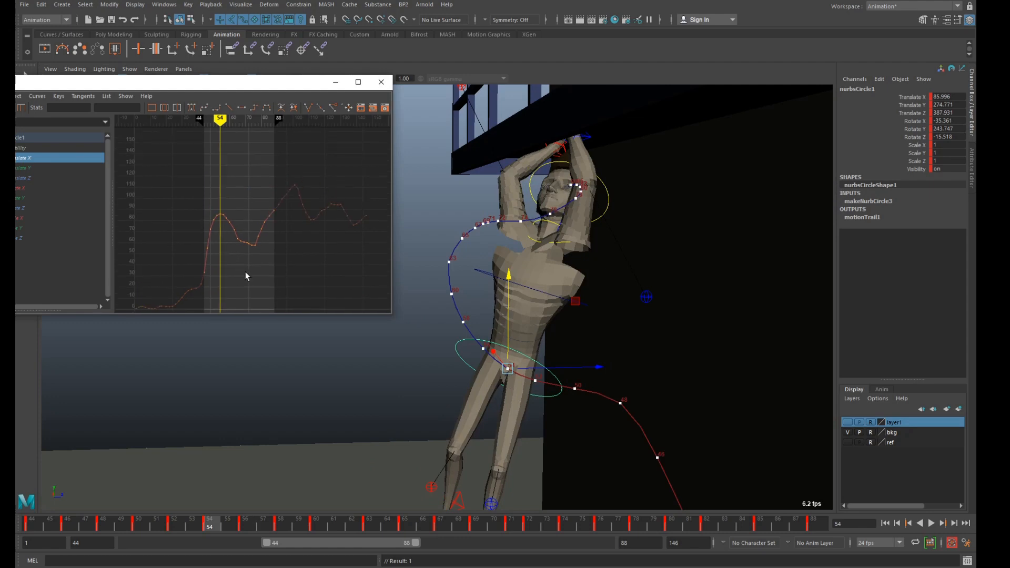
pyautogui.keyDown('alt'); pyautogui.moveTo(247, 276); pyautogui.dragTo(237, 345, button='right'); pyautogui.keyUp('alt')
pyautogui.moveTo(229, 529)
pyautogui.mouseDown()
pyautogui.moveTo(461, 530)
pyautogui.moveTo(509, 545)
pyautogui.mouseUp()
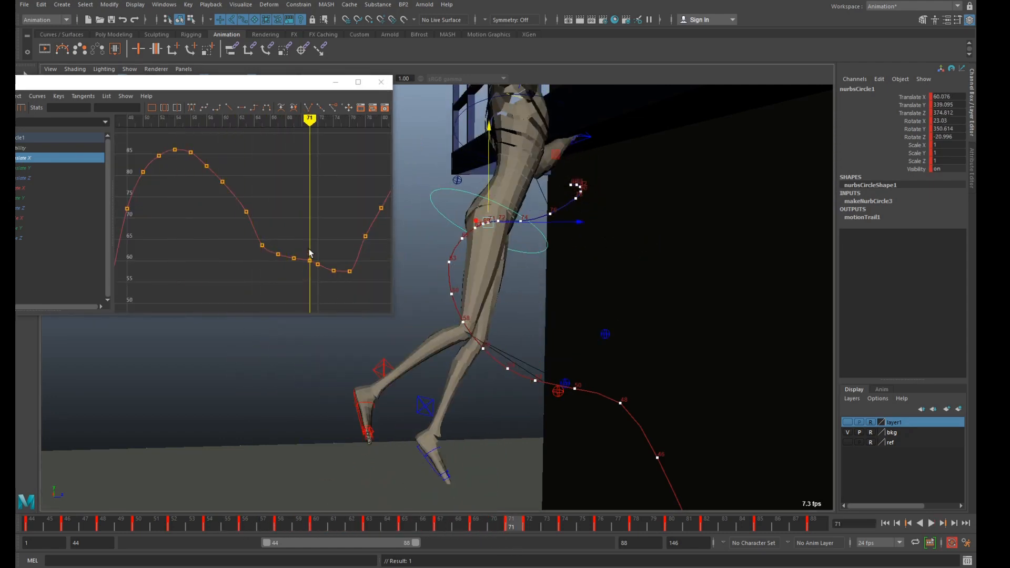
# Try lowering the Translate X key at frame 71 to about 56.2, and undo the change
pyautogui.moveTo(309, 253); pyautogui.dragTo(312, 270)
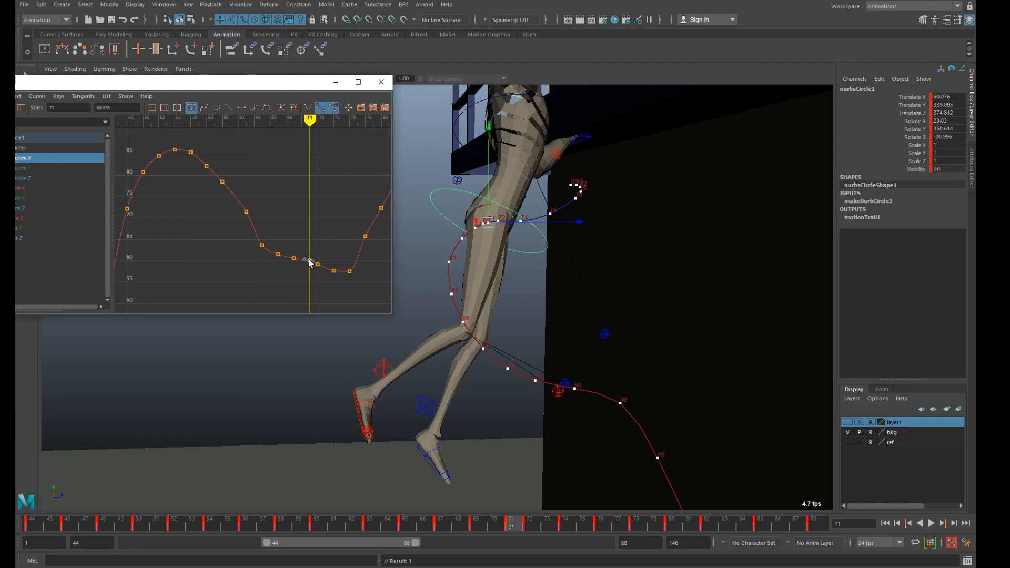
pyautogui.moveTo(308, 267); pyautogui.dragTo(307, 280, button='middle')
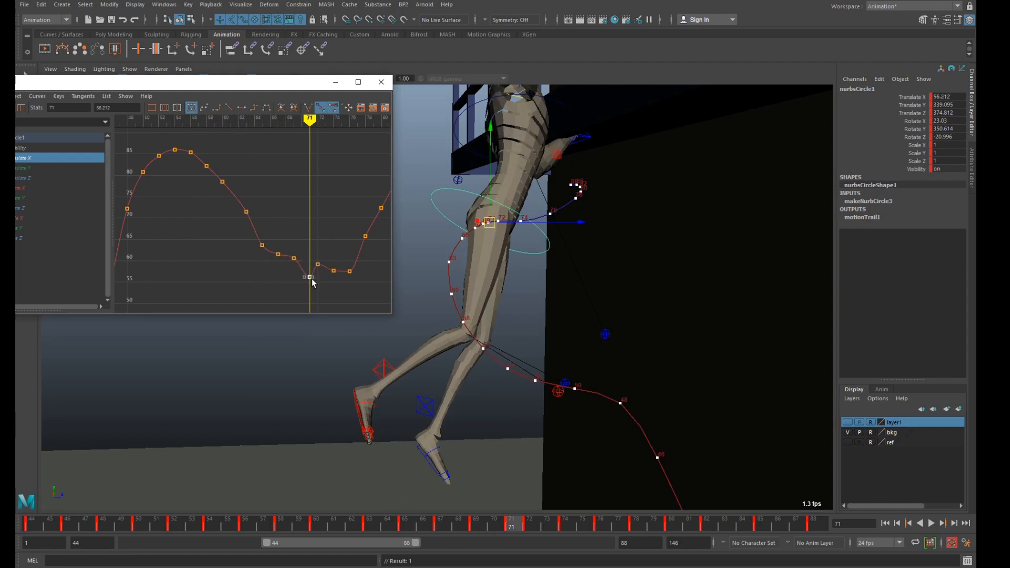
pyautogui.hotkey('ctrl', 'z')
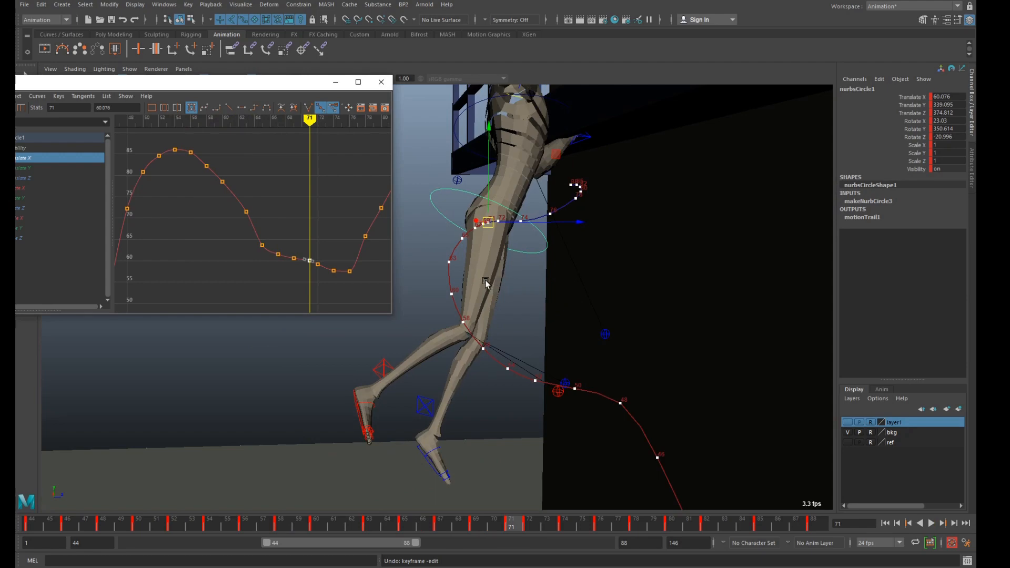
# Delete the hip circle's Translate X keys from frame 67 through frame 72 to smooth the curve
pyautogui.keyDown('alt'); pyautogui.moveTo(485, 280); pyautogui.dragTo(577, 337); pyautogui.keyUp('alt')
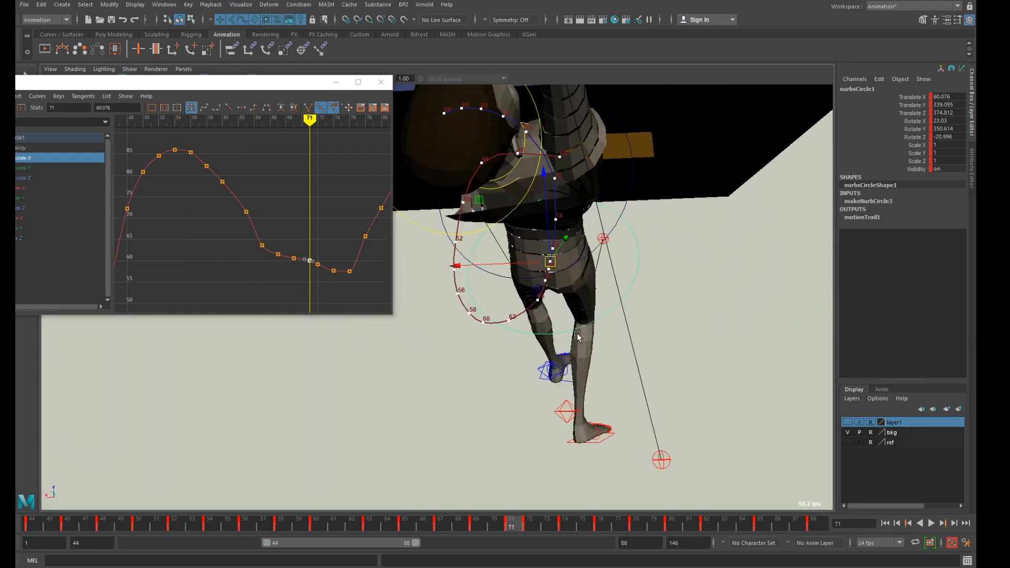
pyautogui.keyDown('alt'); pyautogui.moveTo(577, 337); pyautogui.dragTo(504, 343, button='middle'); pyautogui.keyUp('alt')
pyautogui.scroll(3, 545, 334)
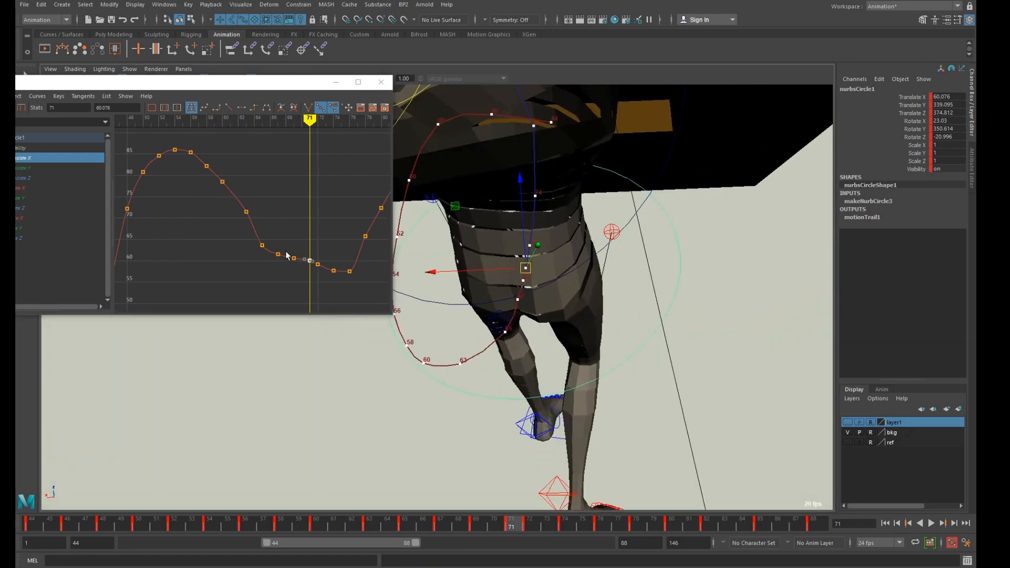
pyautogui.moveTo(280, 224); pyautogui.dragTo(283, 263)
pyautogui.press('Delete')
pyautogui.press('Delete')
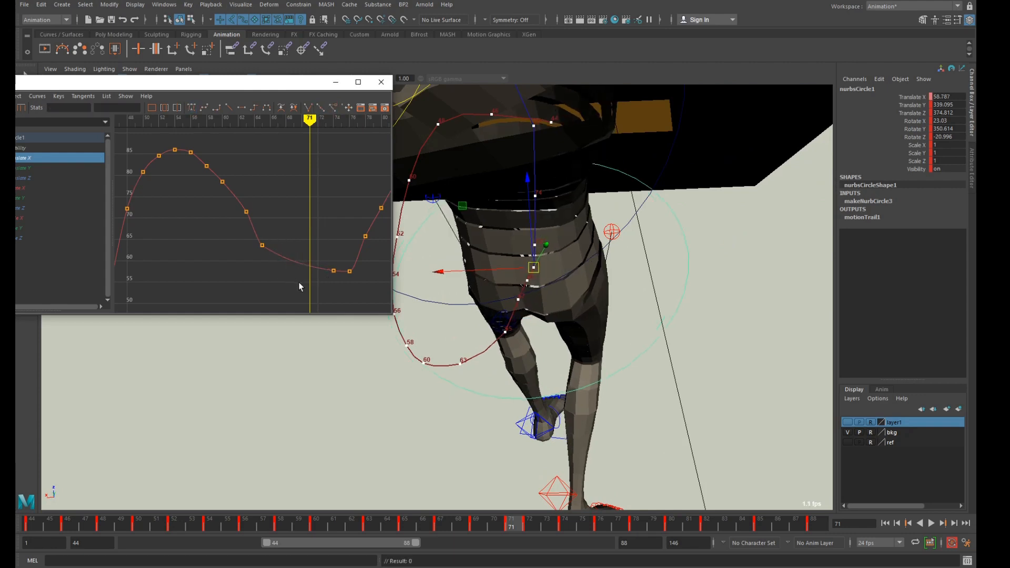
# Raise the Translate X key at frame 65 to about 65.8 and delete the key at frame 78
pyautogui.click(263, 246)
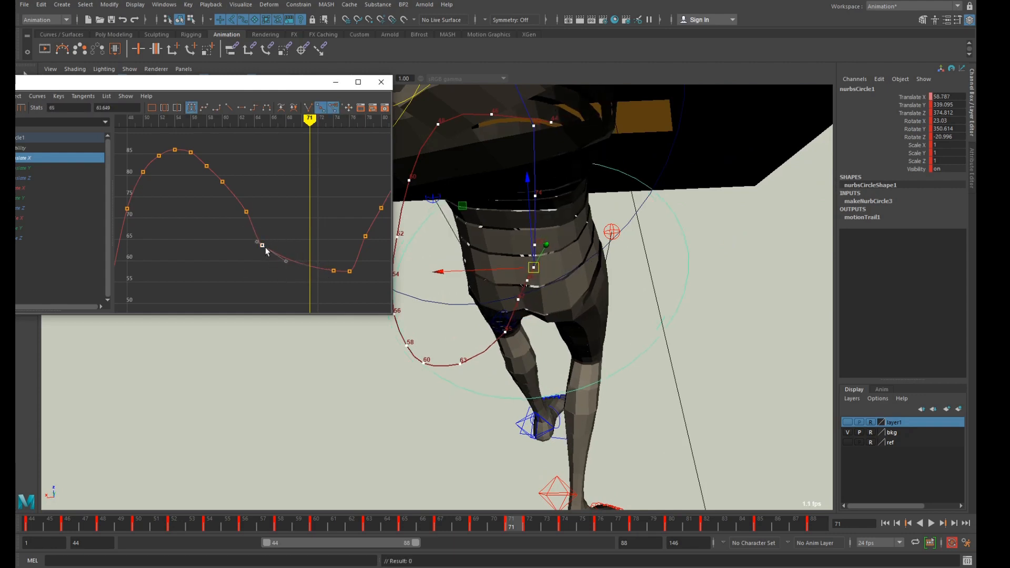
pyautogui.moveTo(261, 246); pyautogui.dragTo(280, 262)
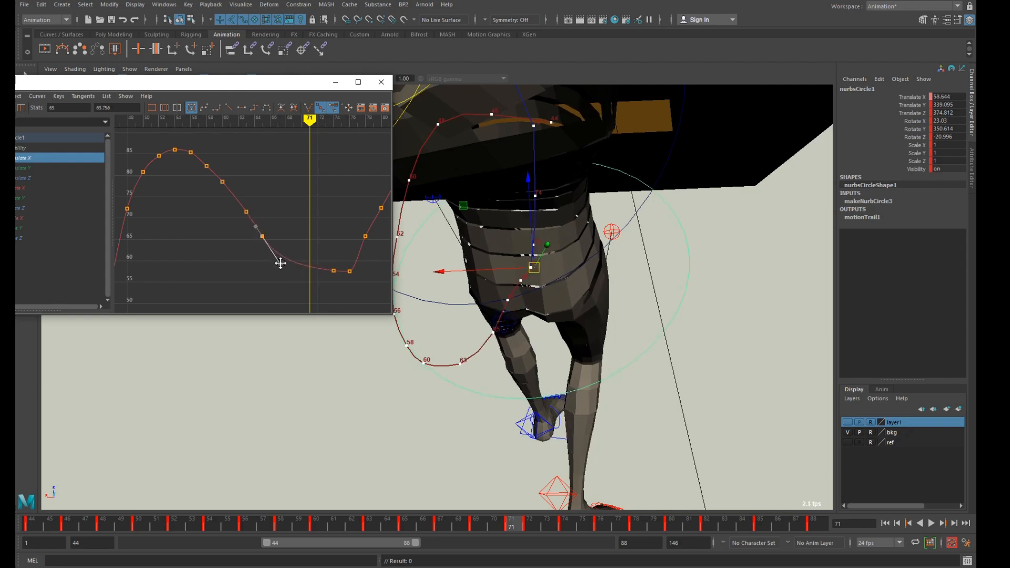
pyautogui.click(368, 246)
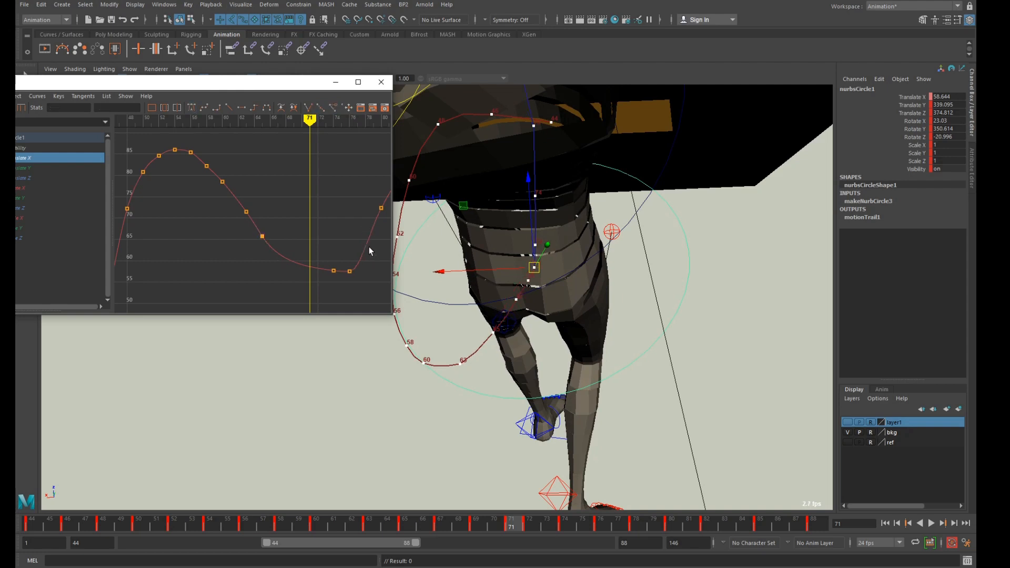
pyautogui.keyDown('alt'); pyautogui.moveTo(354, 228); pyautogui.dragTo(269, 256, button='middle'); pyautogui.keyUp('alt')
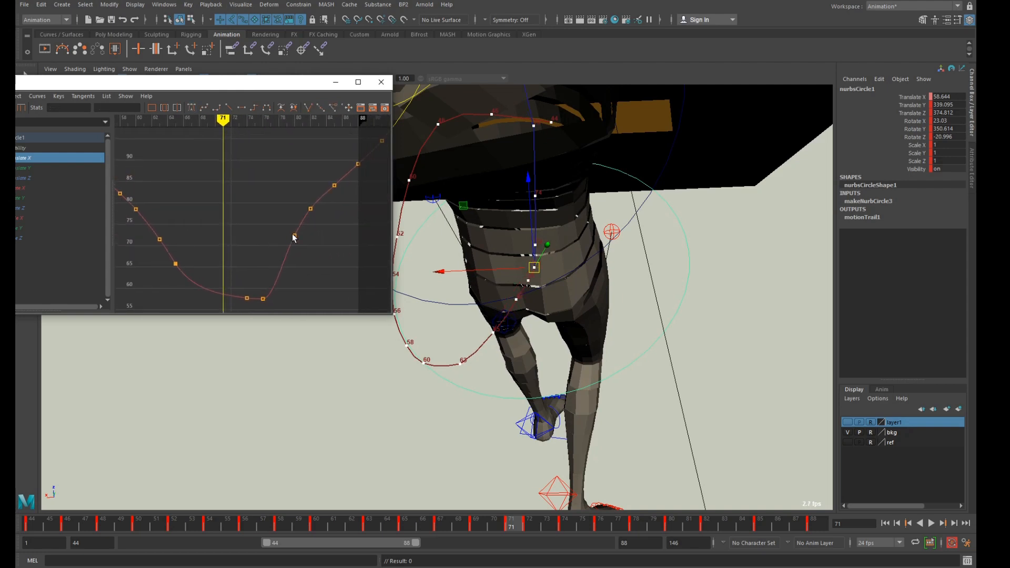
# At frame 67, move the hip circle along Z to about 368.7 to even out its motion trail
pyautogui.moveTo(550, 528); pyautogui.dragTo(444, 523)
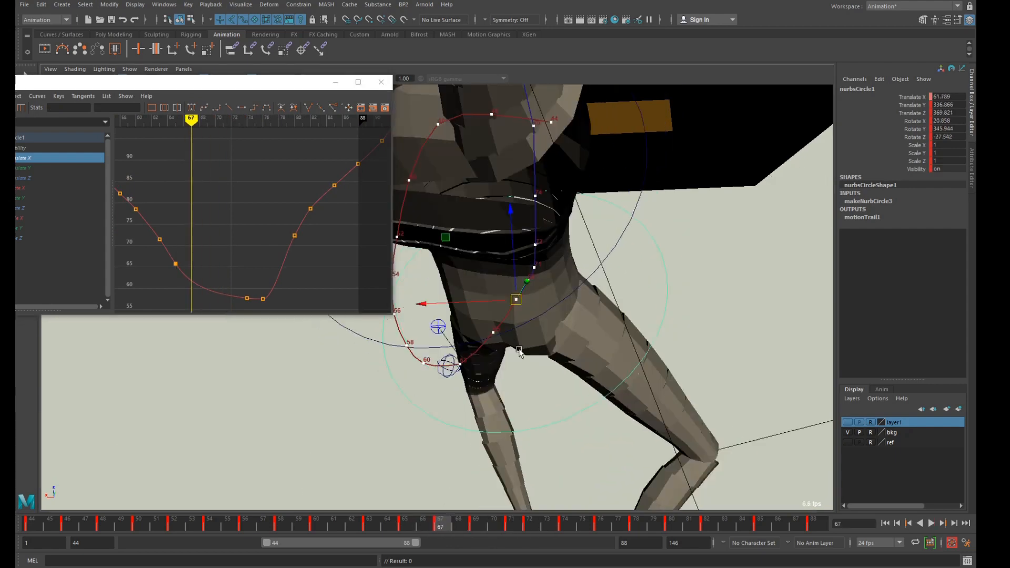
pyautogui.moveTo(512, 242); pyautogui.dragTo(512, 249)
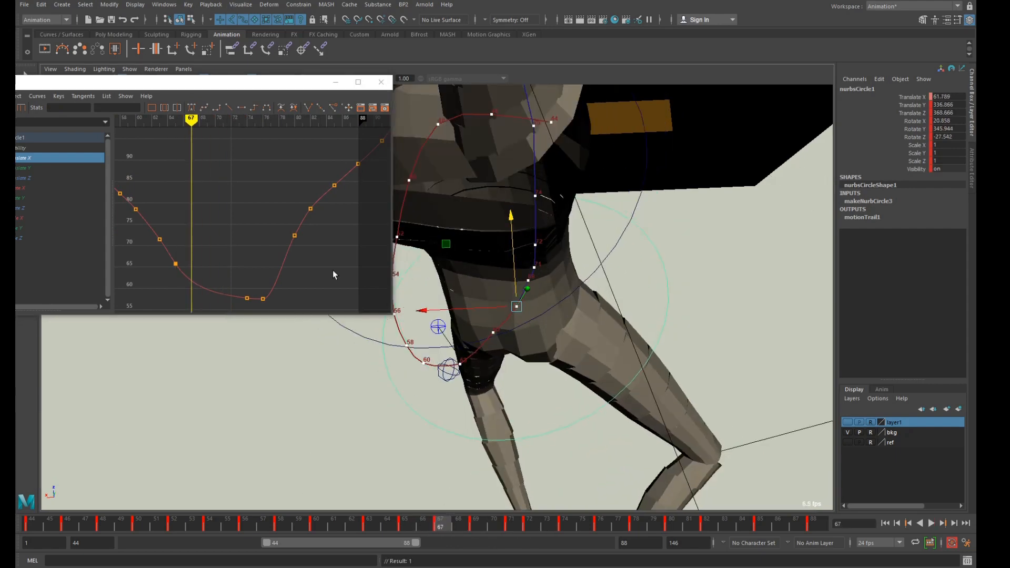
# Undo the last Z move at frame 67 and delete the hip circle's Translate Z keys at frames 67 and 69
pyautogui.hotkey('ctrl', 'z')
pyautogui.click(25, 178)
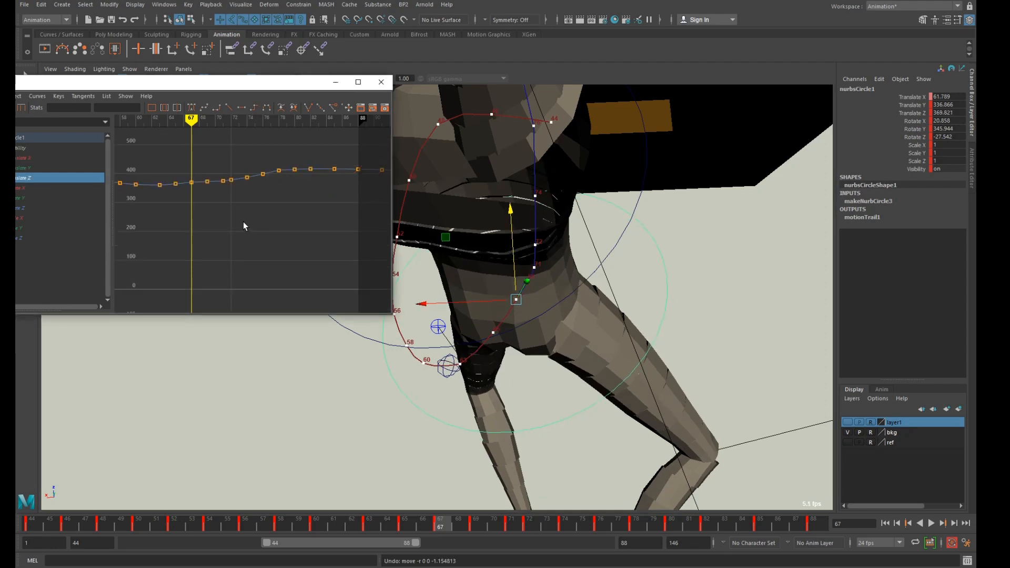
pyautogui.keyDown('alt'); pyautogui.keyDown('shift'); pyautogui.moveTo(208, 245); pyautogui.dragTo(215, 171, button='right'); pyautogui.keyUp('shift'); pyautogui.keyUp('alt')
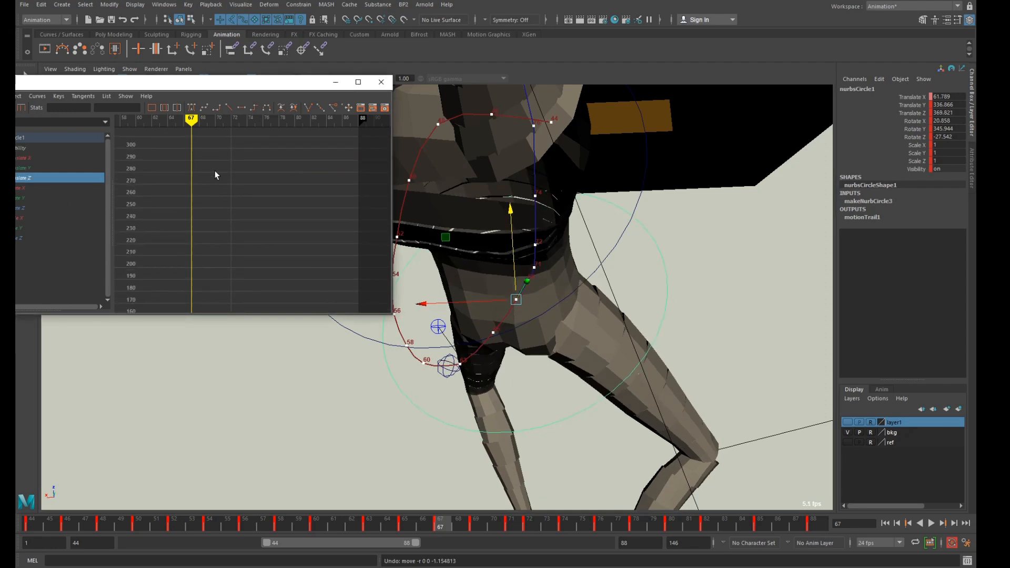
pyautogui.keyDown('alt'); pyautogui.moveTo(220, 172); pyautogui.dragTo(259, 268, button='middle'); pyautogui.keyUp('alt')
pyautogui.keyDown('alt'); pyautogui.keyDown('shift'); pyautogui.moveTo(258, 268); pyautogui.dragTo(251, 204, button='right'); pyautogui.keyUp('shift'); pyautogui.keyUp('alt')
pyautogui.keyDown('alt'); pyautogui.moveTo(251, 204); pyautogui.dragTo(261, 294, button='middle'); pyautogui.keyUp('alt')
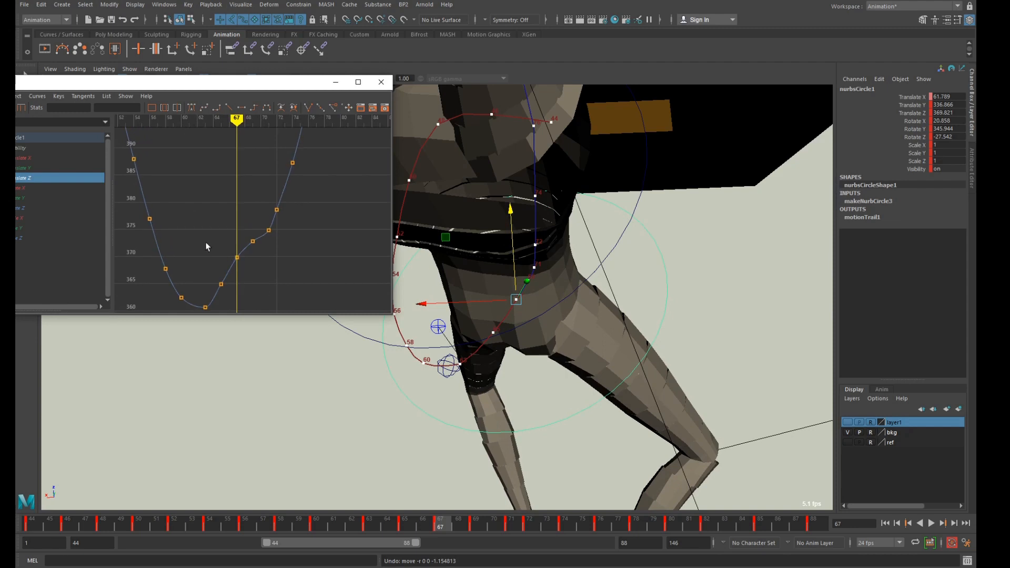
pyautogui.moveTo(206, 241); pyautogui.dragTo(263, 302)
pyautogui.press('Delete')
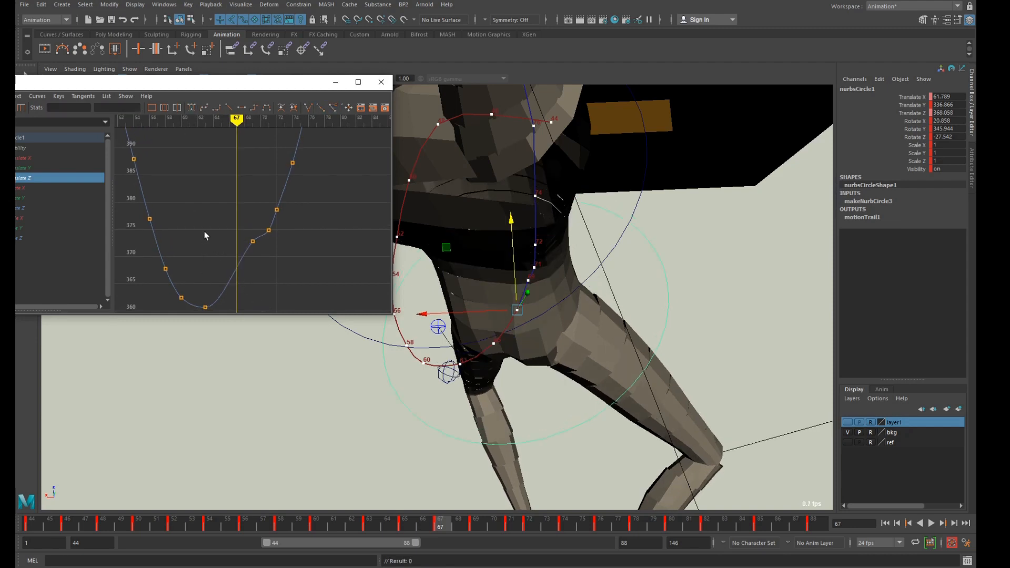
pyautogui.moveTo(252, 258); pyautogui.dragTo(261, 266)
pyautogui.press('Delete')
# Adjust the Translate Z keys at frames 63 and 71 slightly with the Graph Editor's Region tool
pyautogui.moveTo(251, 219); pyautogui.dragTo(270, 257)
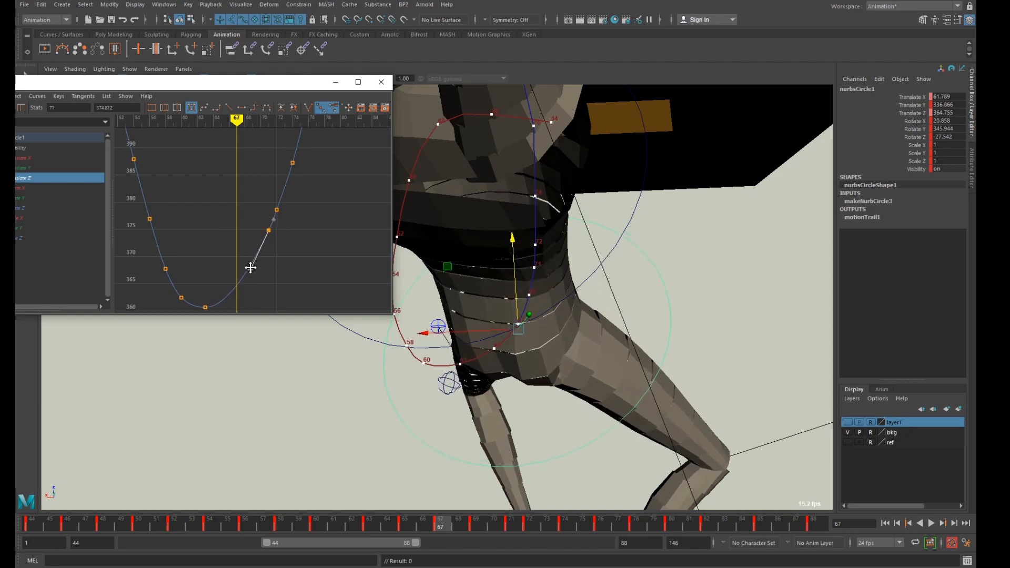
pyautogui.press('Delete')
pyautogui.moveTo(296, 228); pyautogui.dragTo(203, 322)
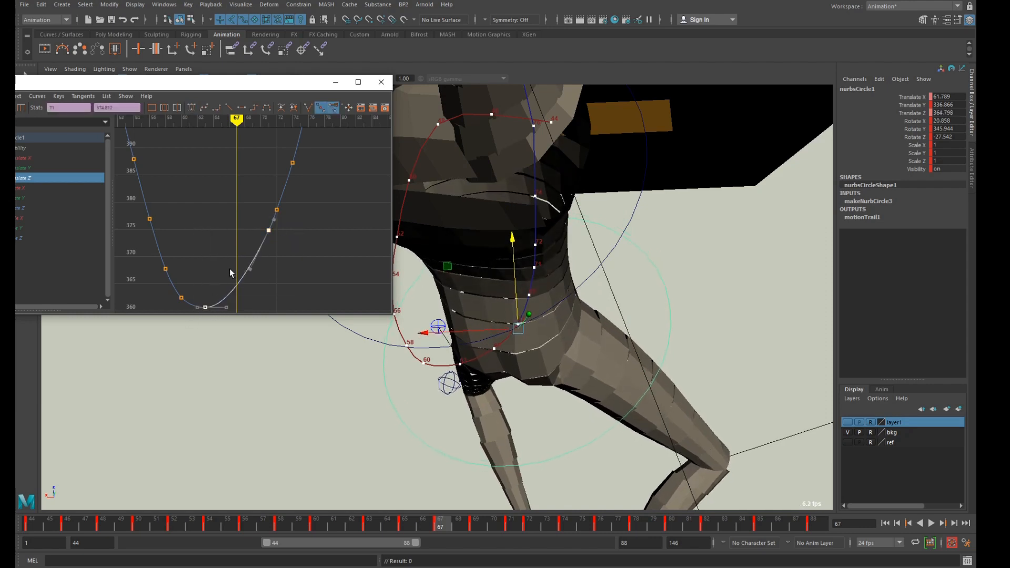
pyautogui.moveTo(106, 83); pyautogui.dragTo(153, 88)
pyautogui.click(56, 112)
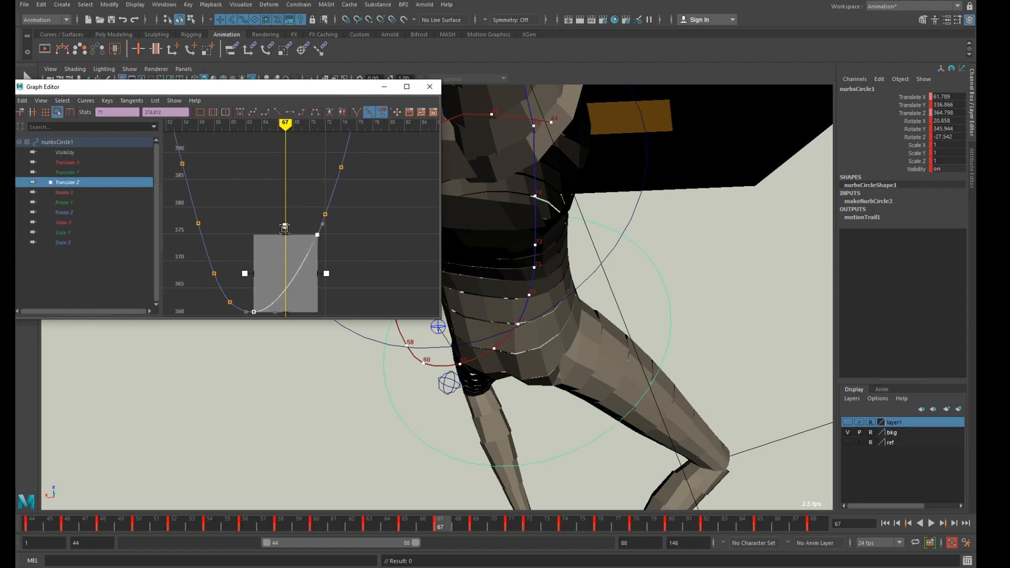
pyautogui.moveTo(285, 229); pyautogui.dragTo(285, 237)
pyautogui.moveTo(297, 196); pyautogui.dragTo(277, 330)
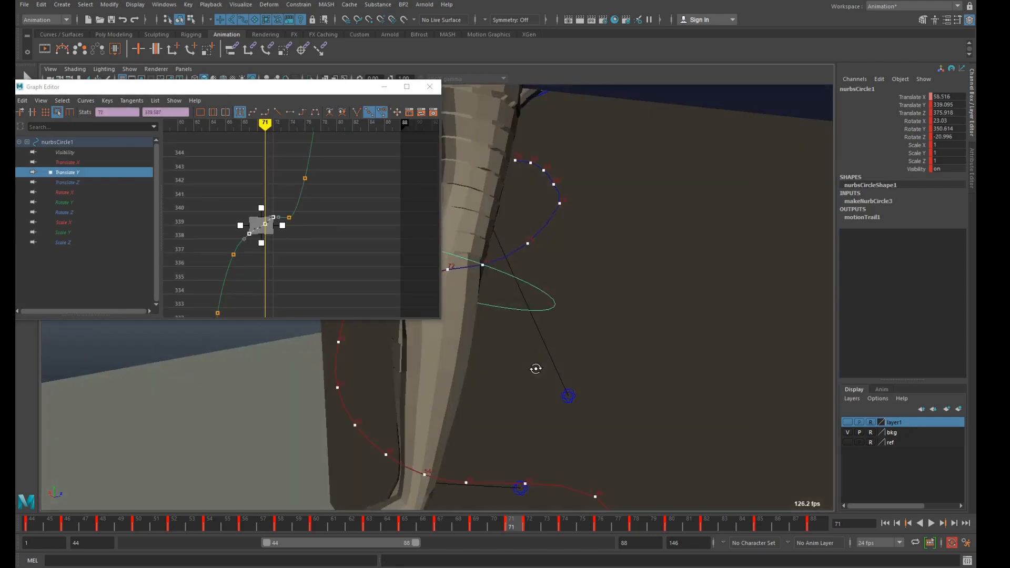
# Delete the hip circle's Translate Y keys at frames 69, 71 and 72
pyautogui.keyDown('alt'); pyautogui.moveTo(536, 368); pyautogui.dragTo(647, 376); pyautogui.keyUp('alt')
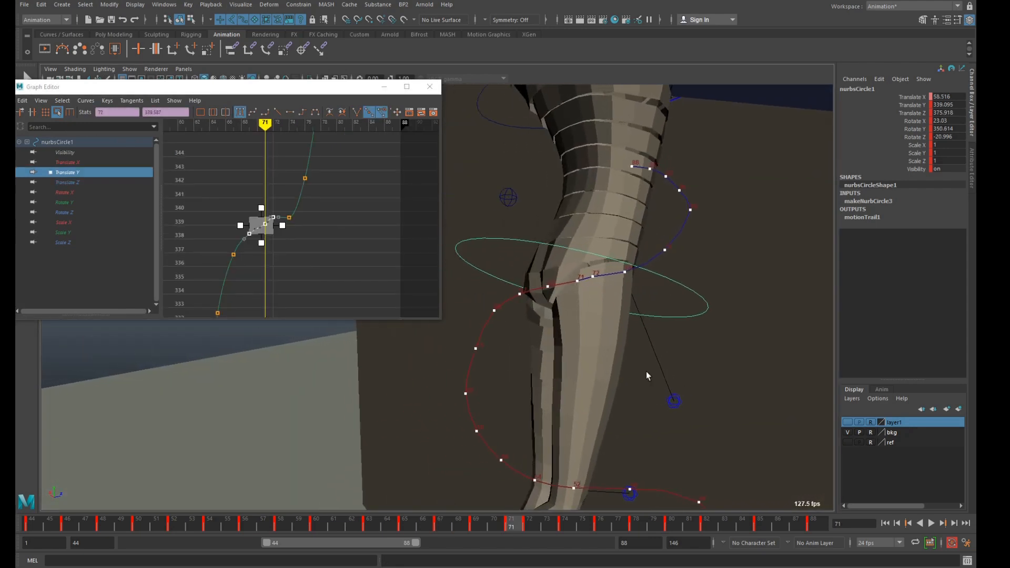
pyautogui.moveTo(232, 205); pyautogui.dragTo(279, 242)
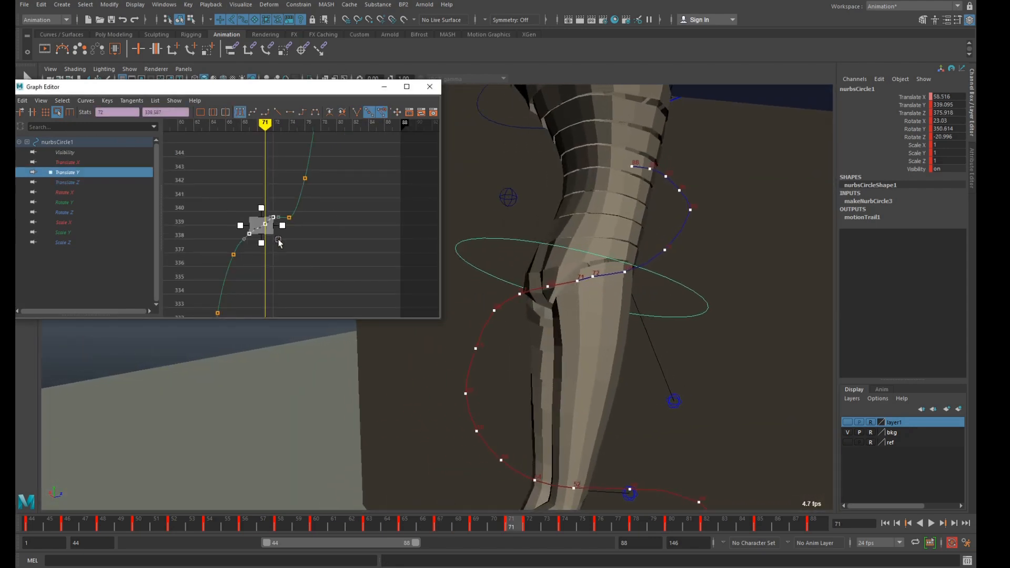
pyautogui.press('Delete')
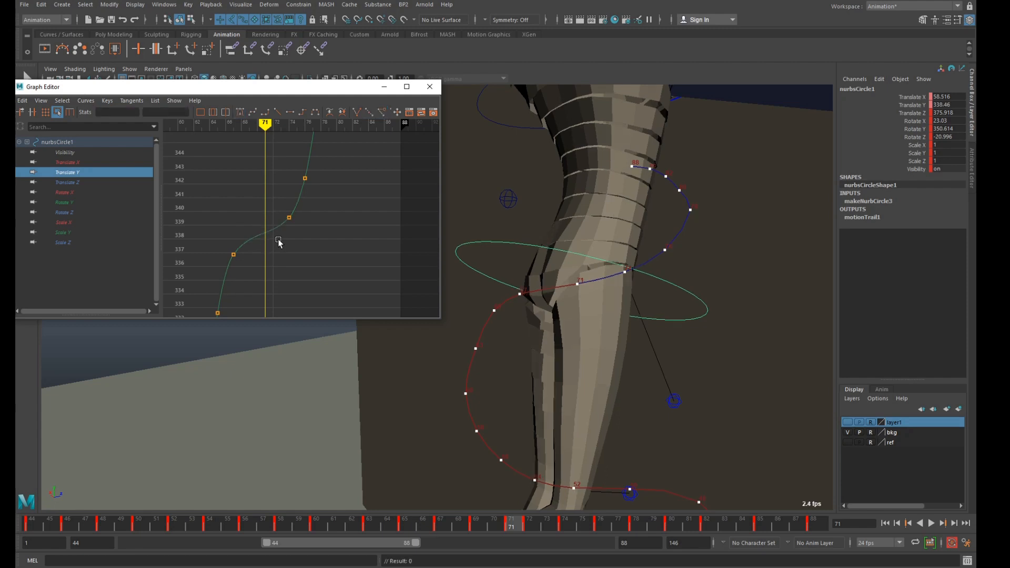
# Delete the hip circle's Translate Y keys at frames 58 and 60 to smooth the rise
pyautogui.keyDown('alt'); pyautogui.keyDown('shift'); pyautogui.moveTo(294, 261); pyautogui.dragTo(287, 280, button='right'); pyautogui.keyUp('shift'); pyautogui.keyUp('alt')
pyautogui.keyDown('alt'); pyautogui.moveTo(295, 267); pyautogui.dragTo(352, 177, button='middle'); pyautogui.keyUp('alt')
pyautogui.keyDown('alt'); pyautogui.keyDown('shift'); pyautogui.moveTo(336, 236); pyautogui.dragTo(330, 247, button='right'); pyautogui.keyUp('shift'); pyautogui.keyUp('alt')
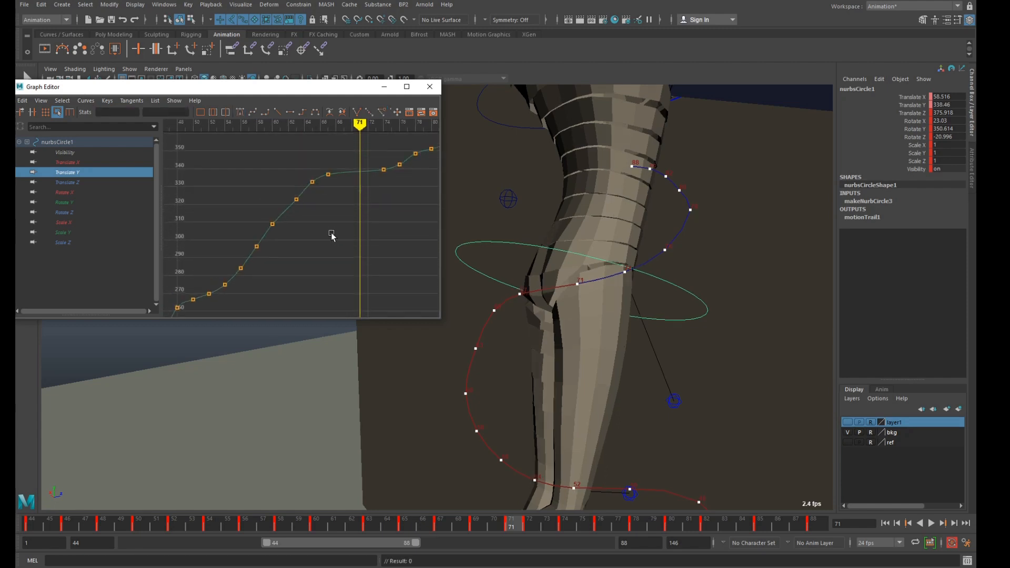
pyautogui.moveTo(497, 526); pyautogui.dragTo(280, 526)
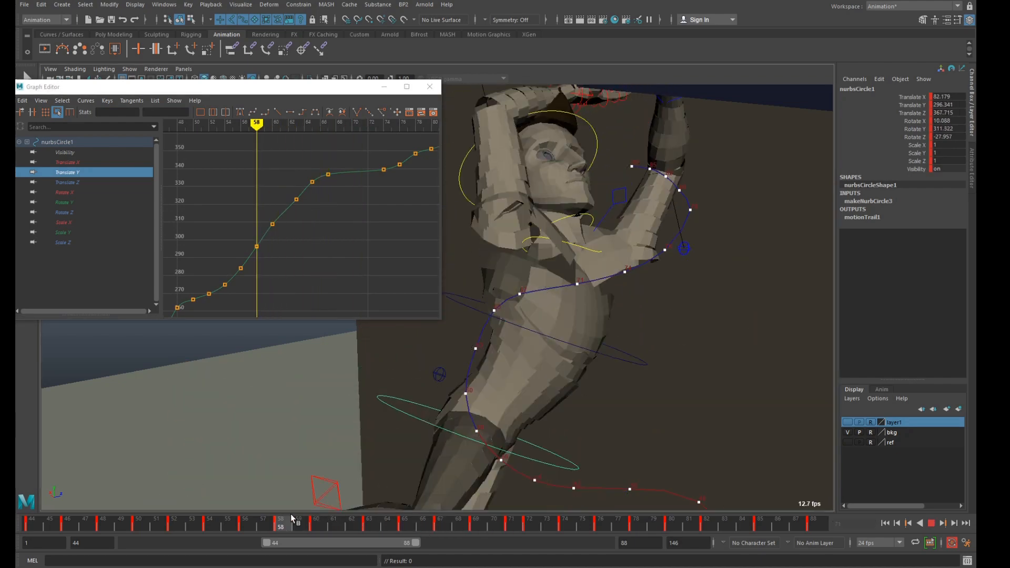
pyautogui.moveTo(239, 223); pyautogui.dragTo(282, 256)
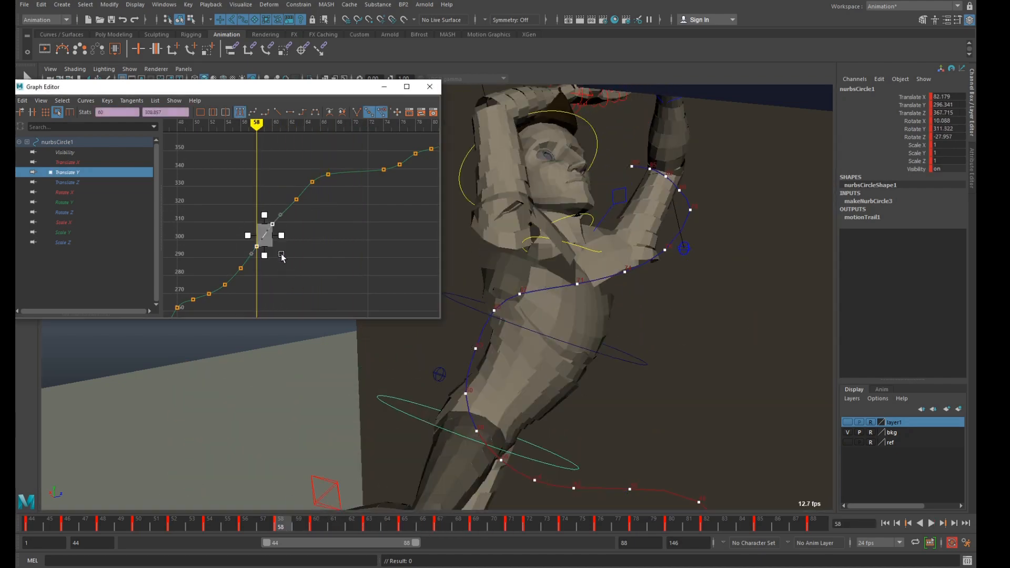
pyautogui.press('Delete')
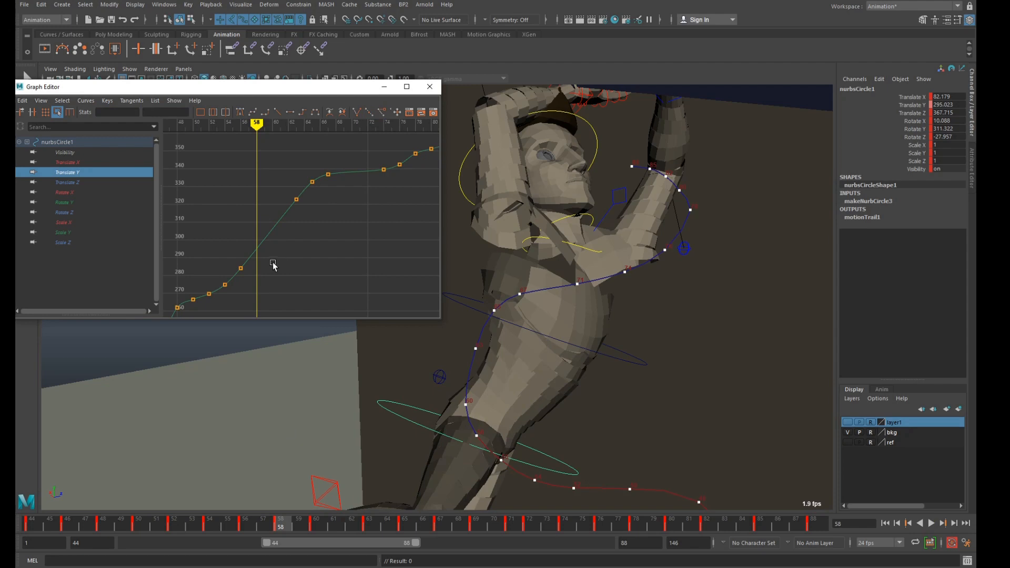
pyautogui.keyDown('alt'); pyautogui.keyDown('shift'); pyautogui.moveTo(248, 261); pyautogui.dragTo(294, 194, button='middle'); pyautogui.keyUp('shift'); pyautogui.keyUp('alt')
pyautogui.moveTo(294, 193)
pyautogui.keyDown('alt'); pyautogui.keyDown('shift'); pyautogui.mouseDown(button='right')
pyautogui.moveTo(284, 207)
pyautogui.moveTo(287, 185)
pyautogui.mouseUp(button='right'); pyautogui.keyUp('shift'); pyautogui.keyUp('alt')
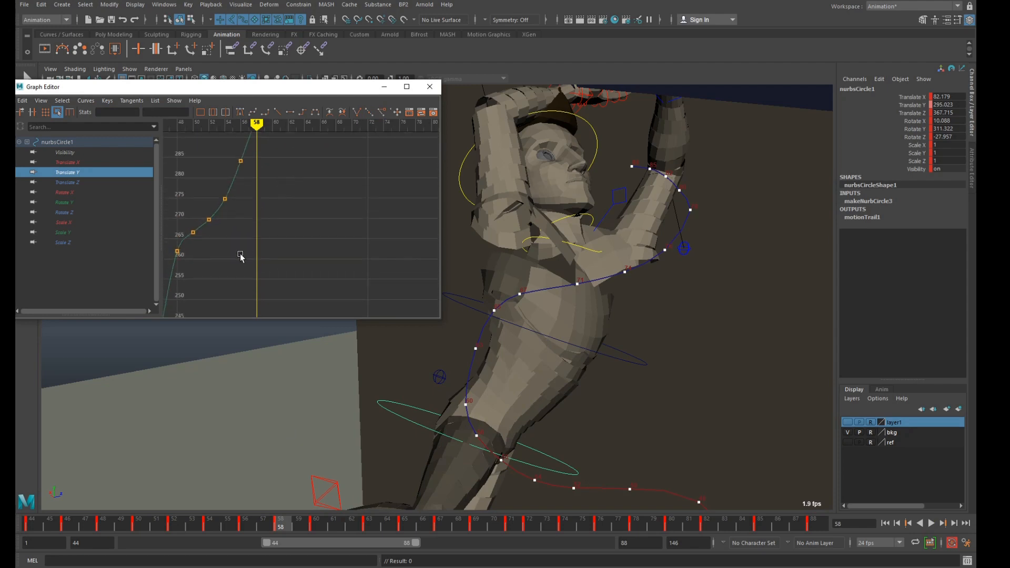
pyautogui.keyDown('alt'); pyautogui.moveTo(243, 251); pyautogui.dragTo(338, 184, button='middle'); pyautogui.keyUp('alt')
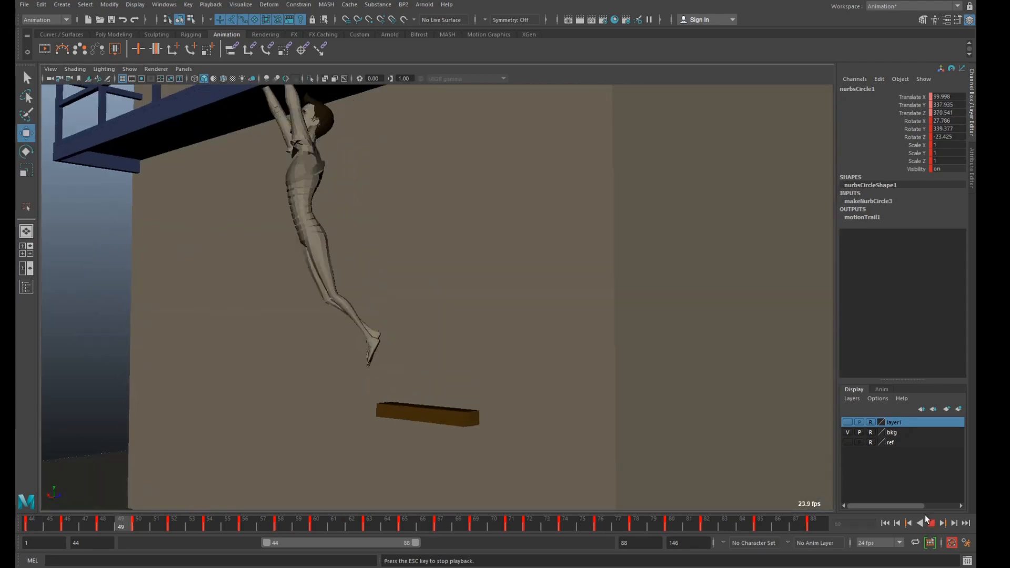
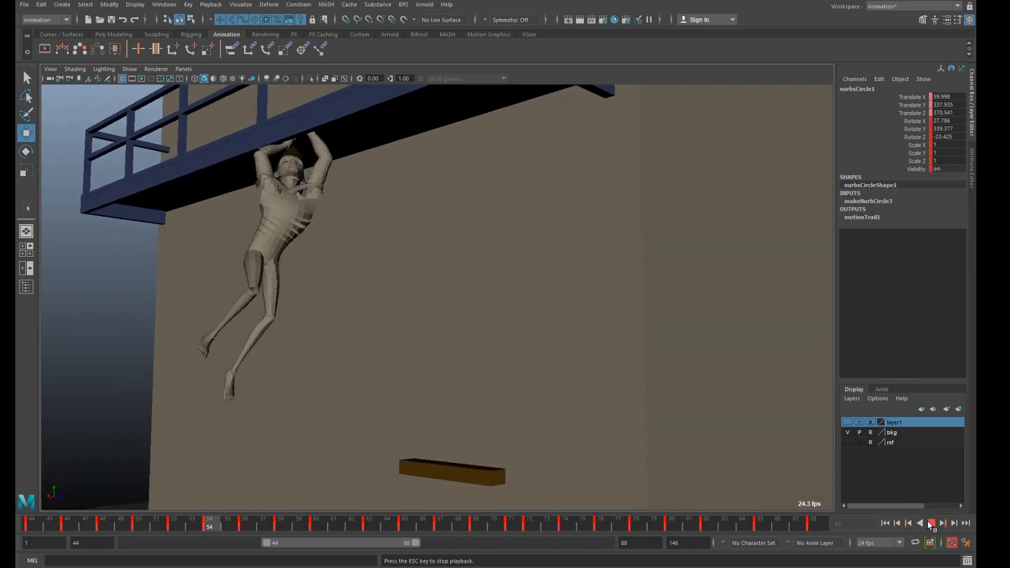
# Stop the playback, show the hip circle's Rotate X curve and delete its key at frame 50
pyautogui.click(931, 523)
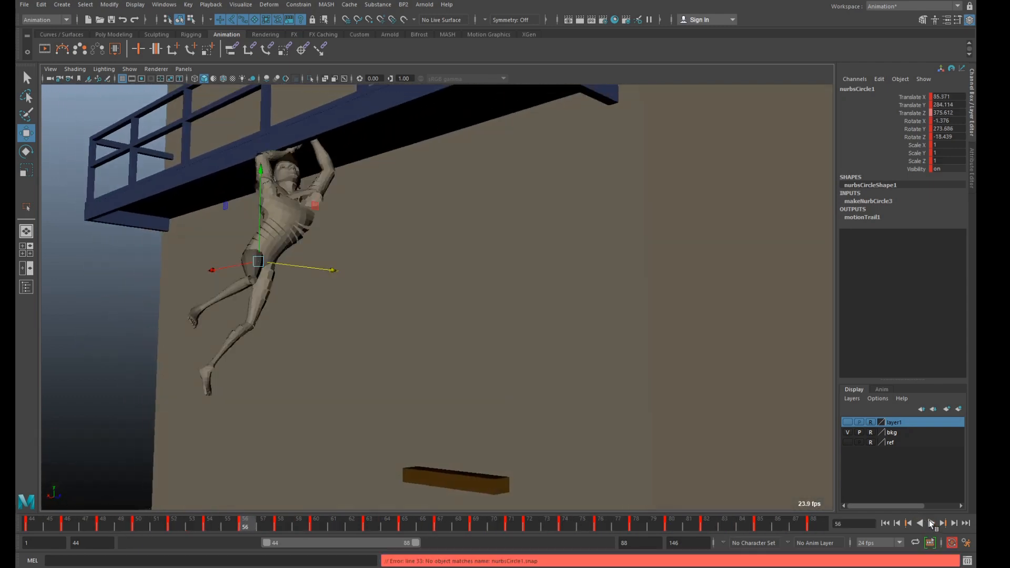
pyautogui.moveTo(976, 156); pyautogui.dragTo(576, 143)
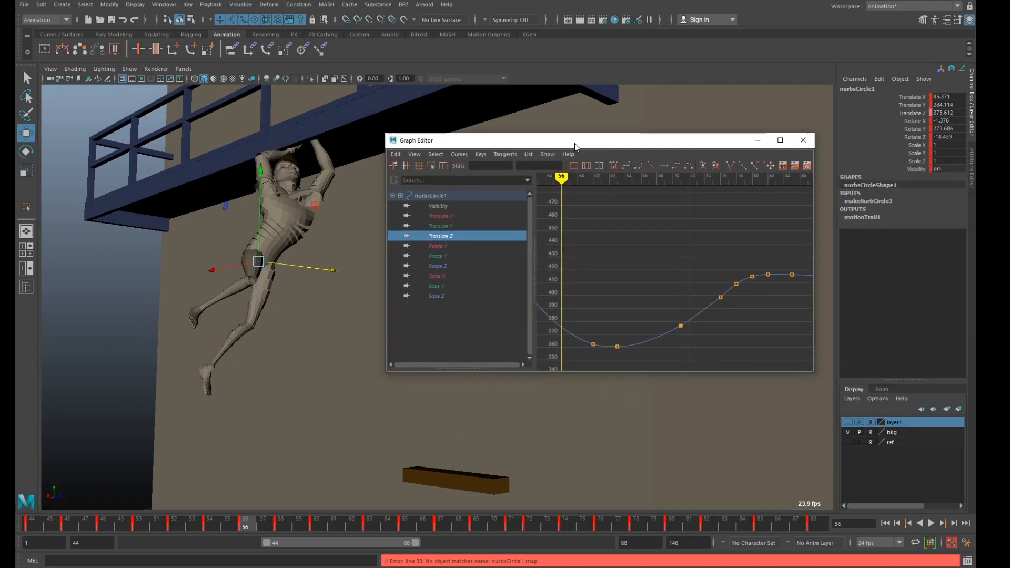
pyautogui.click(438, 245)
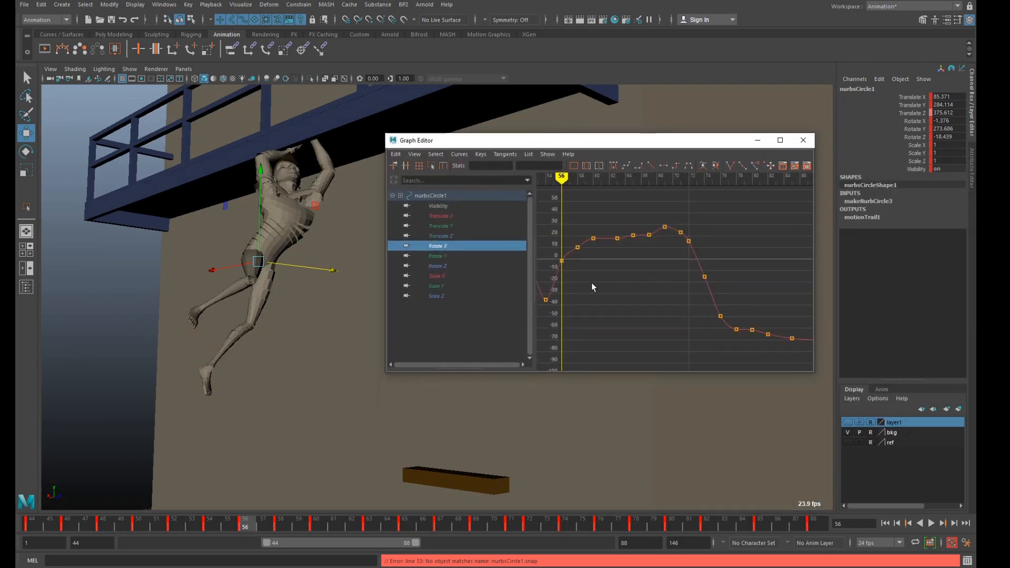
pyautogui.keyDown('alt'); pyautogui.moveTo(619, 257); pyautogui.dragTo(717, 300, button='middle'); pyautogui.keyUp('alt')
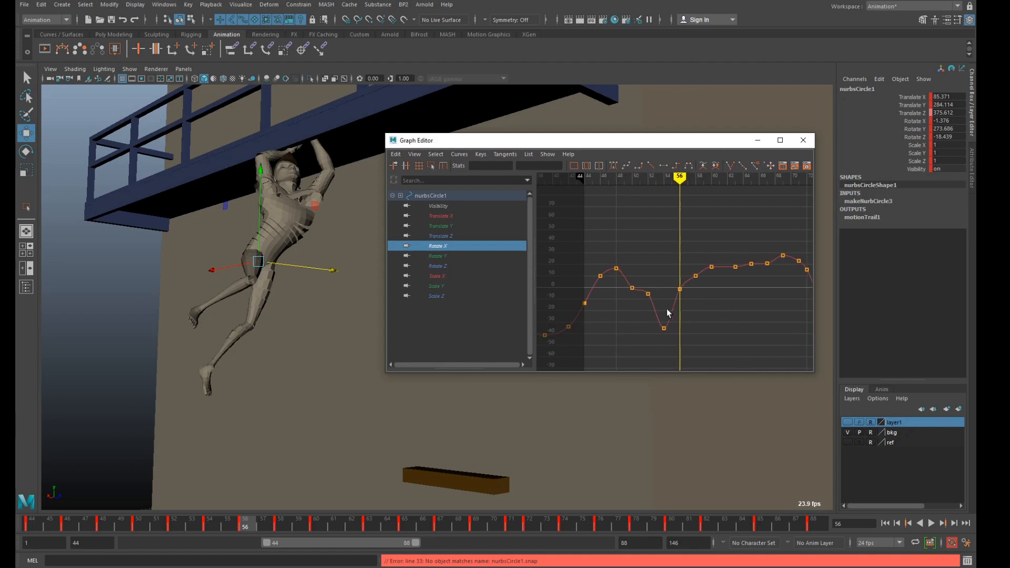
pyautogui.moveTo(658, 309)
pyautogui.keyDown('alt'); pyautogui.keyDown('shift'); pyautogui.mouseDown(button='right')
pyautogui.moveTo(657, 282)
pyautogui.moveTo(658, 298)
pyautogui.mouseUp(button='right'); pyautogui.keyUp('shift'); pyautogui.keyUp('alt')
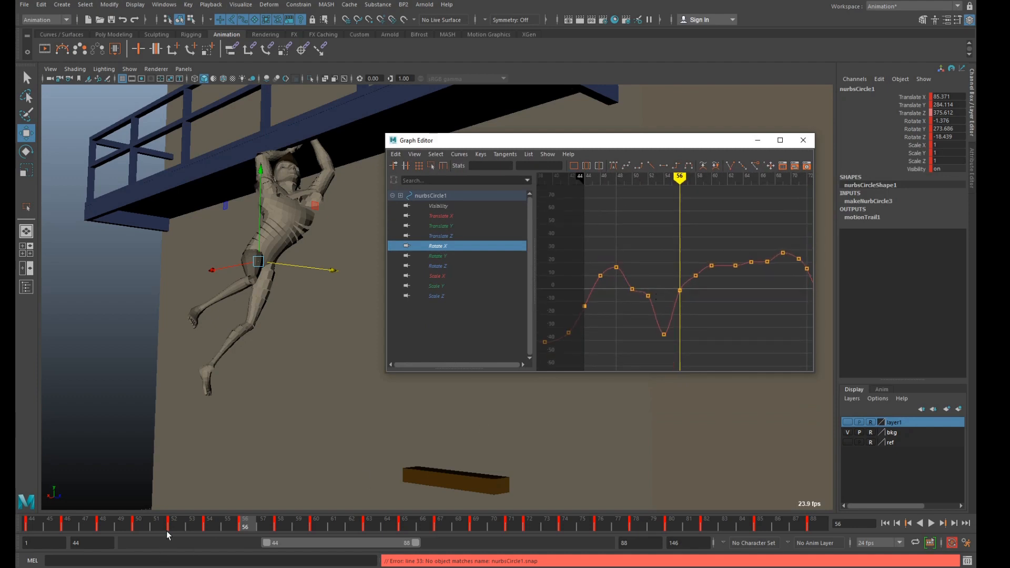
pyautogui.moveTo(167, 535); pyautogui.dragTo(139, 527)
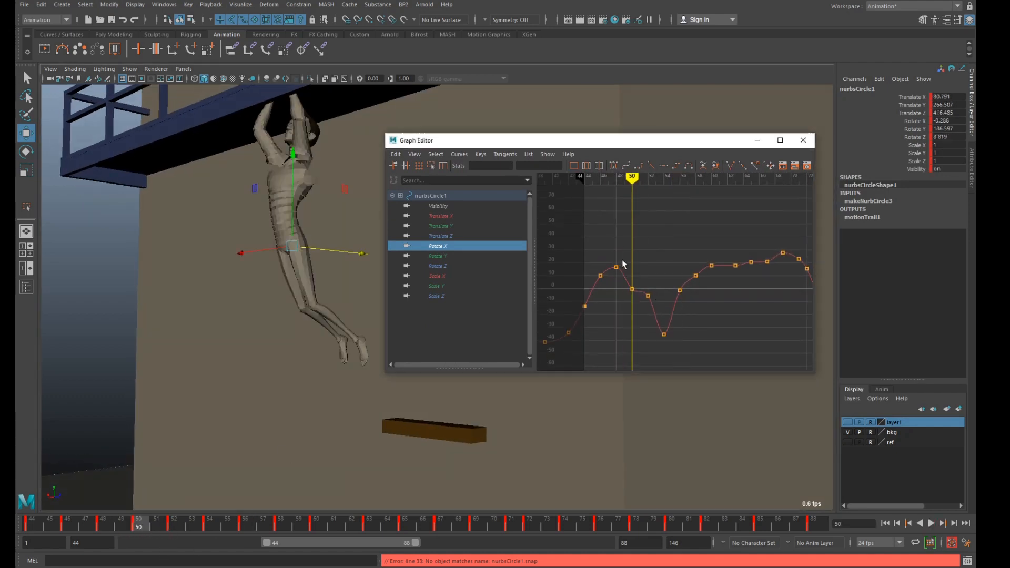
pyautogui.moveTo(623, 264); pyautogui.dragTo(637, 302)
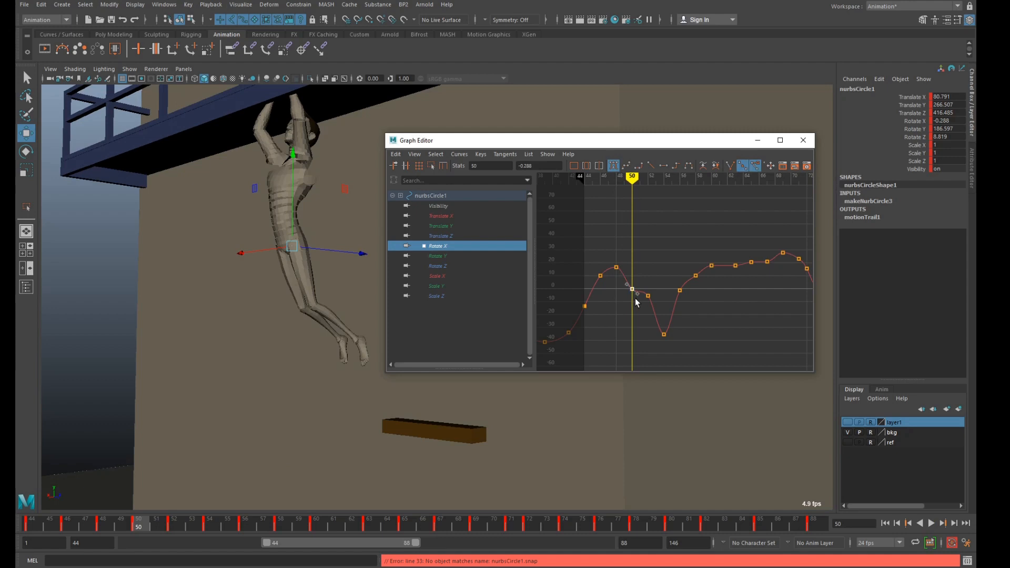
pyautogui.press('Delete')
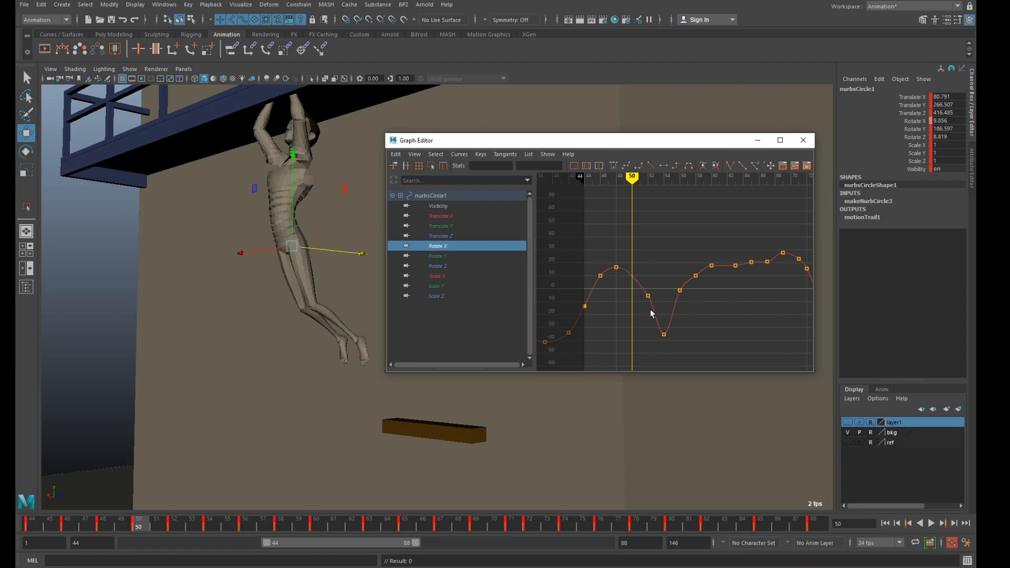
# Delete the Rotate X key at frame 58 and lower the key at frame 56 to about -8.3
pyautogui.keyDown('alt'); pyautogui.keyDown('shift'); pyautogui.moveTo(657, 316); pyautogui.dragTo(683, 314, button='right'); pyautogui.keyUp('shift'); pyautogui.keyUp('alt')
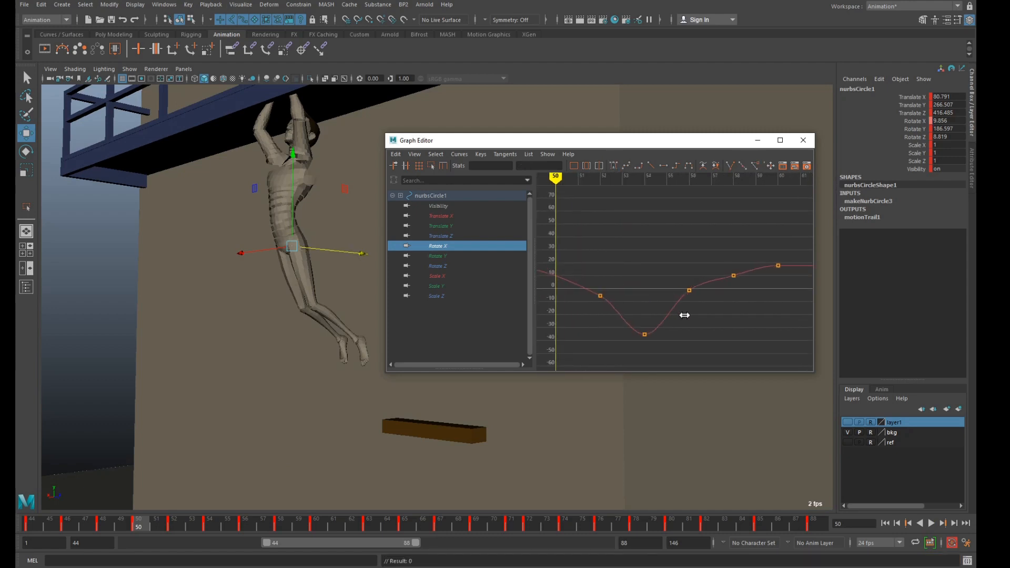
pyautogui.keyDown('alt'); pyautogui.keyDown('shift'); pyautogui.moveTo(678, 313); pyautogui.dragTo(615, 314, button='middle'); pyautogui.keyUp('shift'); pyautogui.keyUp('alt')
pyautogui.hotkey('alt', 'v')
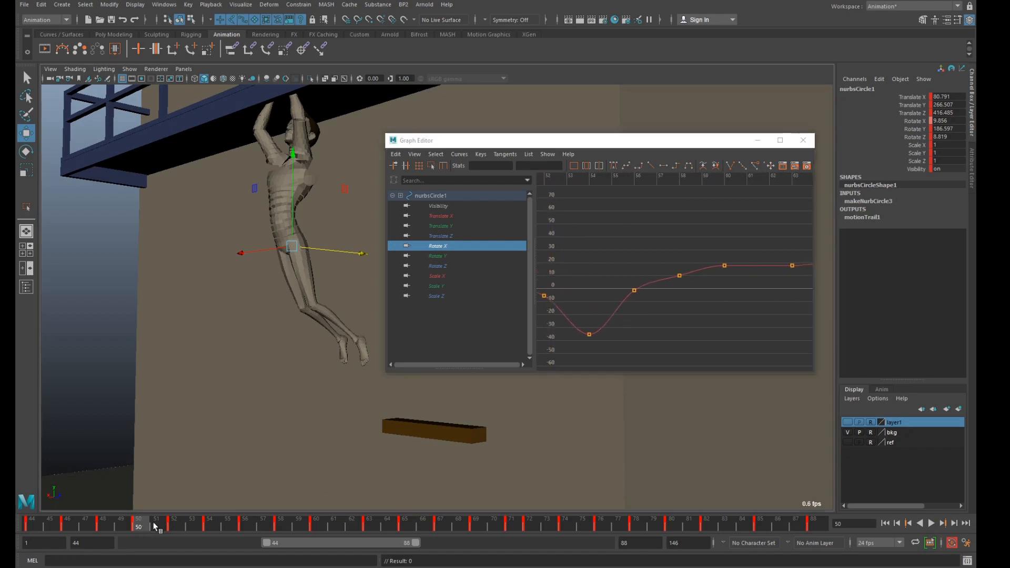
pyautogui.hotkey('alt', 'v')
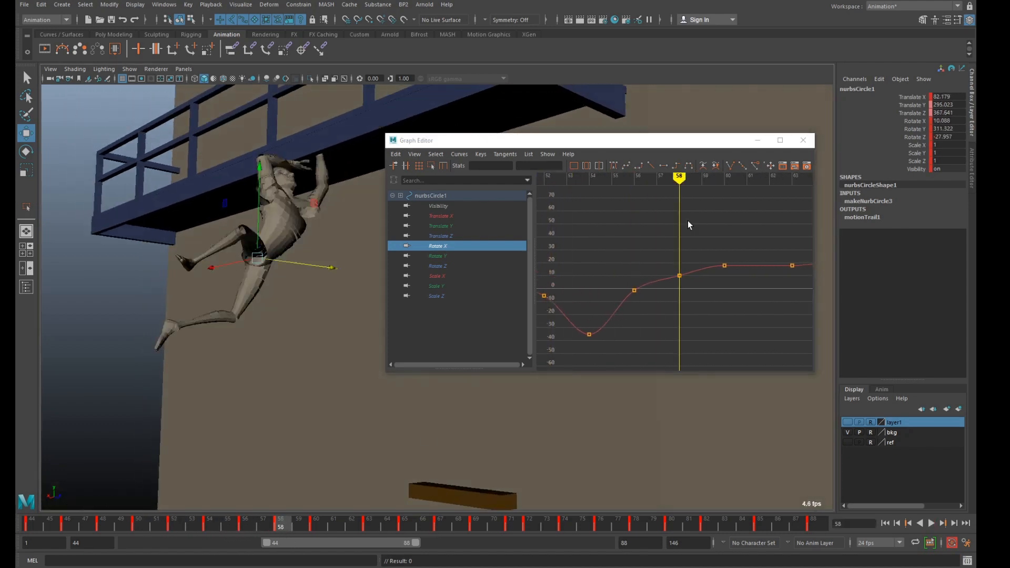
pyautogui.moveTo(653, 245); pyautogui.dragTo(690, 291)
pyautogui.press('Delete')
pyautogui.click(634, 291)
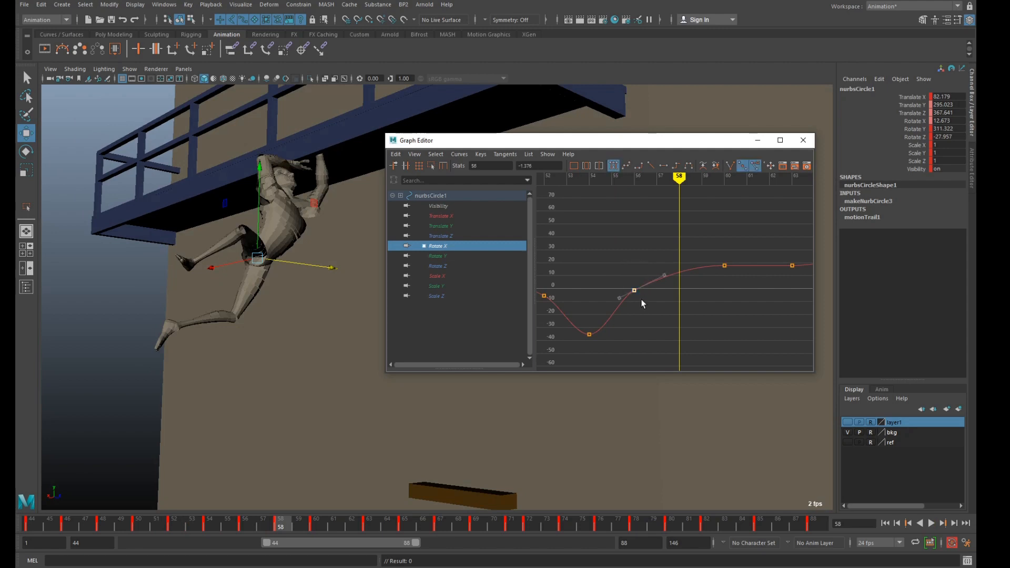
pyautogui.moveTo(638, 293); pyautogui.dragTo(564, 278, button='middle')
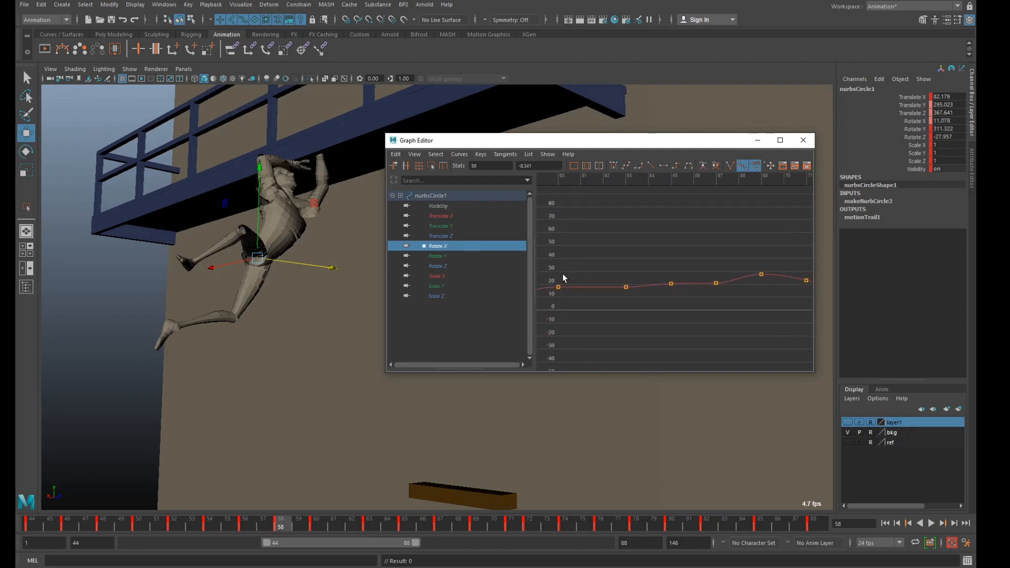
# Delete the hip circle's Rotate X keys at frames 63, 65 and 67
pyautogui.keyDown('alt'); pyautogui.moveTo(642, 272); pyautogui.dragTo(645, 279, button='right'); pyautogui.keyUp('alt')
pyautogui.moveTo(301, 519); pyautogui.dragTo(388, 532)
pyautogui.moveTo(563, 283); pyautogui.dragTo(665, 347)
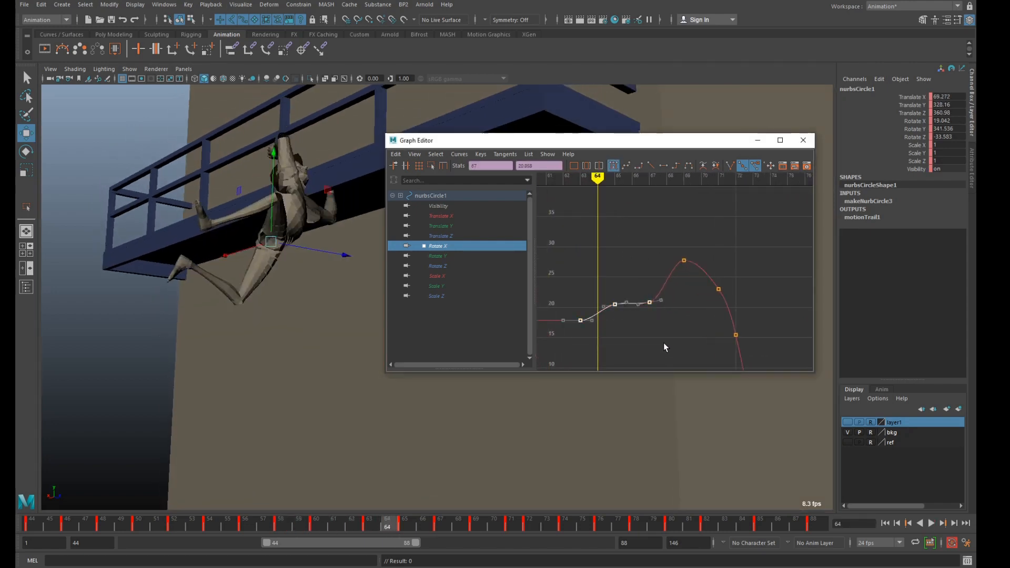
pyautogui.press('Delete')
# Play the climb through to frame 81 and delete the Rotate X keys at frames 78, 80 and 82
pyautogui.keyDown('alt'); pyautogui.moveTo(617, 305); pyautogui.dragTo(597, 270, button='right'); pyautogui.keyUp('alt')
pyautogui.moveTo(597, 270)
pyautogui.keyDown('alt'); pyautogui.mouseDown(button='middle')
pyautogui.moveTo(613, 262)
pyautogui.moveTo(553, 232)
pyautogui.moveTo(585, 265)
pyautogui.mouseUp(button='middle'); pyautogui.keyUp('alt')
pyautogui.hotkey('alt', 'v')
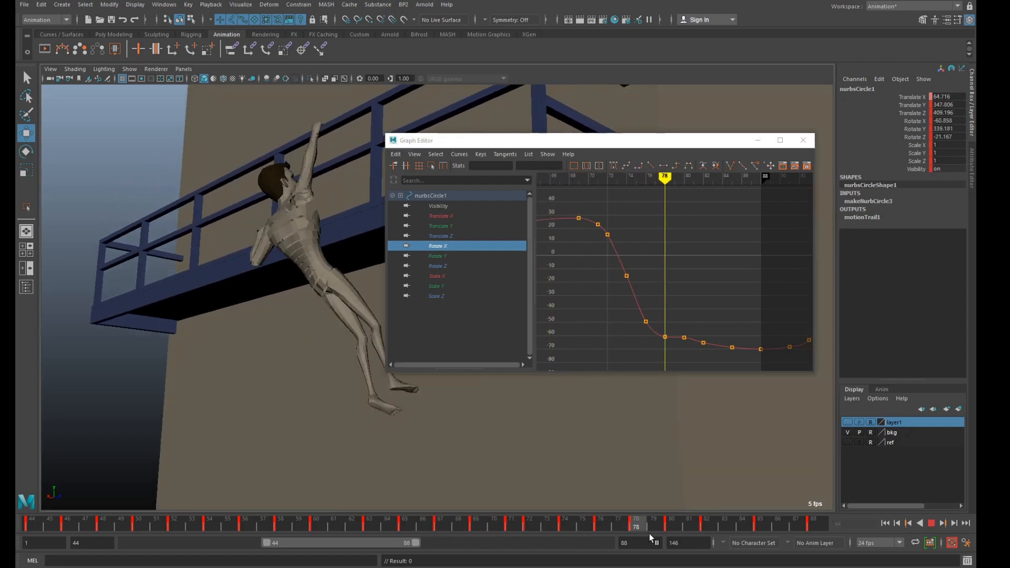
pyautogui.hotkey('alt', 'v')
pyautogui.moveTo(655, 320); pyautogui.dragTo(724, 374)
pyautogui.press('Delete')
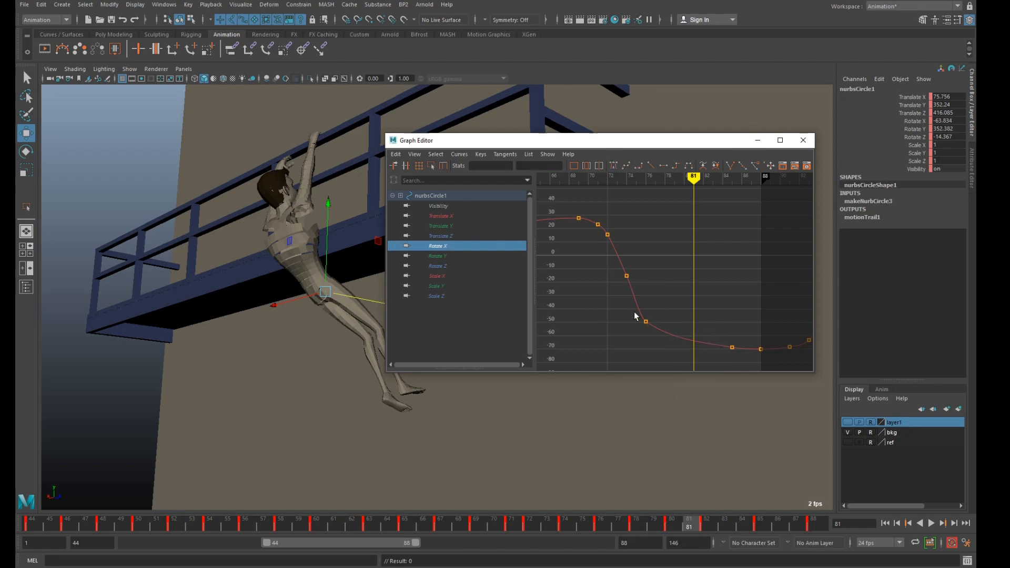
# Show the hip circle's Rotate Y curve and examine its shape across the whole climb
pyautogui.click(443, 257)
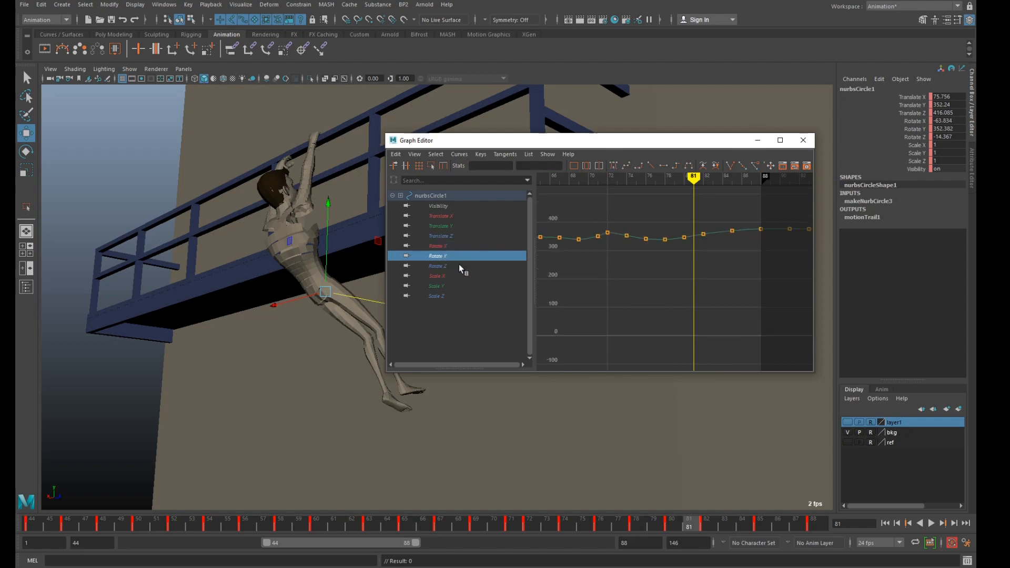
pyautogui.keyDown('alt'); pyautogui.keyDown('shift'); pyautogui.moveTo(612, 289); pyautogui.dragTo(632, 262, button='right'); pyautogui.keyUp('shift'); pyautogui.keyUp('alt')
pyautogui.keyDown('alt'); pyautogui.keyDown('shift'); pyautogui.moveTo(639, 308); pyautogui.dragTo(620, 262, button='right'); pyautogui.keyUp('shift'); pyautogui.keyUp('alt')
pyautogui.keyDown('alt'); pyautogui.moveTo(617, 256); pyautogui.dragTo(646, 354, button='middle'); pyautogui.keyUp('alt')
pyautogui.keyDown('alt'); pyautogui.keyDown('shift'); pyautogui.moveTo(636, 299); pyautogui.dragTo(617, 283, button='right'); pyautogui.keyUp('shift'); pyautogui.keyUp('alt')
pyautogui.keyDown('alt'); pyautogui.moveTo(601, 289); pyautogui.dragTo(693, 326, button='middle'); pyautogui.keyUp('alt')
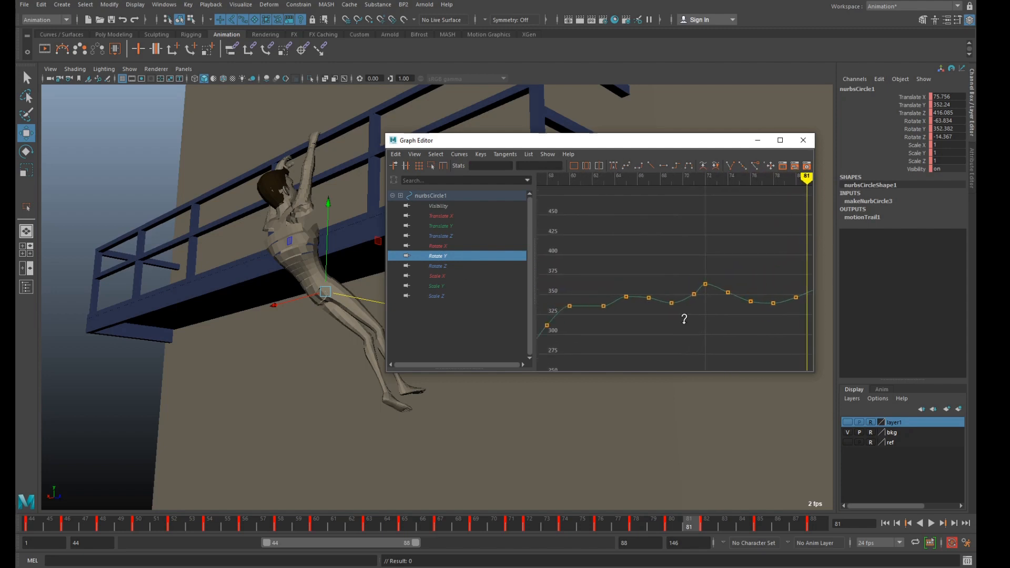
pyautogui.keyDown('alt'); pyautogui.keyDown('shift'); pyautogui.moveTo(685, 318); pyautogui.dragTo(678, 307, button='right'); pyautogui.keyUp('shift'); pyautogui.keyUp('alt')
pyautogui.press('e')
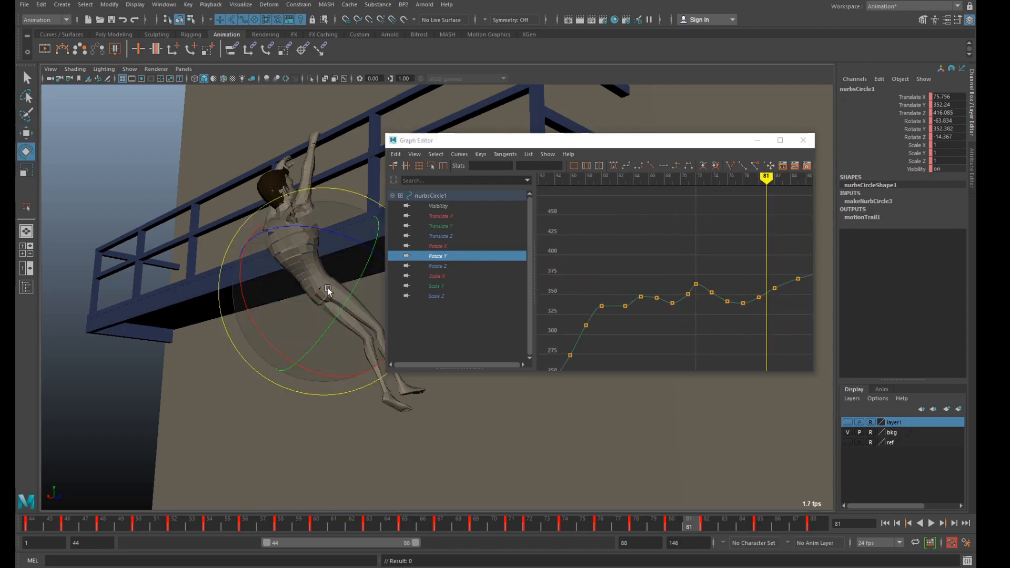
pyautogui.moveTo(327, 291); pyautogui.dragTo(376, 291)
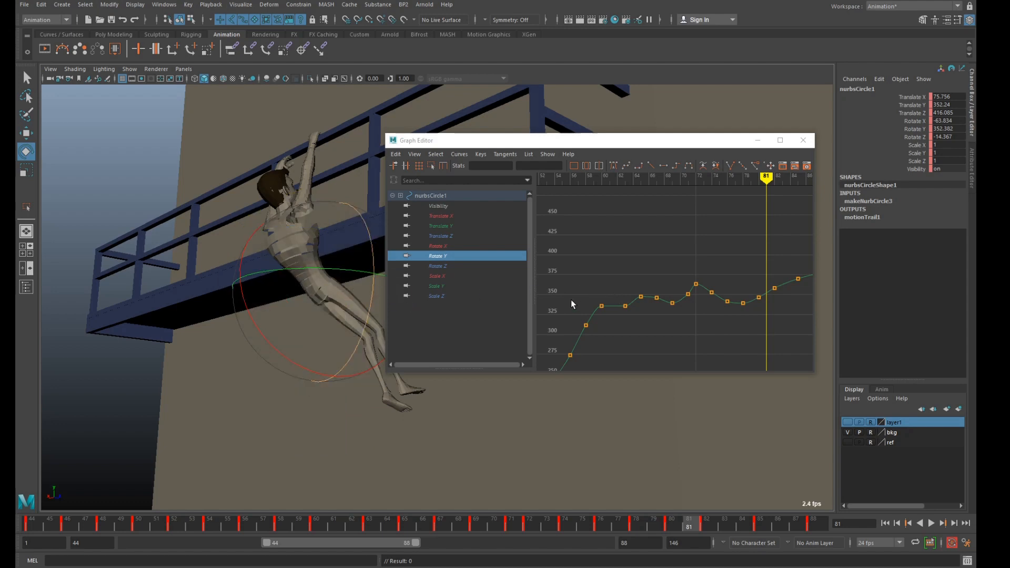
pyautogui.keyDown('alt'); pyautogui.moveTo(591, 302); pyautogui.dragTo(674, 209, button='middle'); pyautogui.keyUp('alt')
pyautogui.keyDown('alt'); pyautogui.keyDown('shift'); pyautogui.moveTo(680, 219); pyautogui.dragTo(671, 244, button='right'); pyautogui.keyUp('shift'); pyautogui.keyUp('alt')
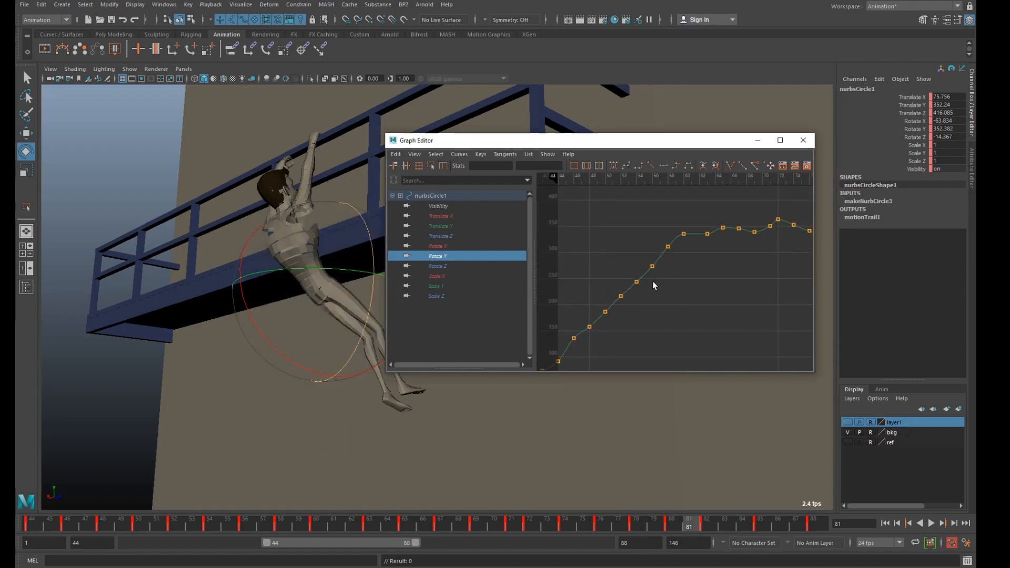
pyautogui.keyDown('alt'); pyautogui.moveTo(653, 285); pyautogui.dragTo(680, 237, button='middle'); pyautogui.keyUp('alt')
# Scrub the start of the climb and delete the hip circle's Rotate Y keys at frames 46, 50 and 52
pyautogui.click(30, 524)
pyautogui.hotkey('alt', 'v')
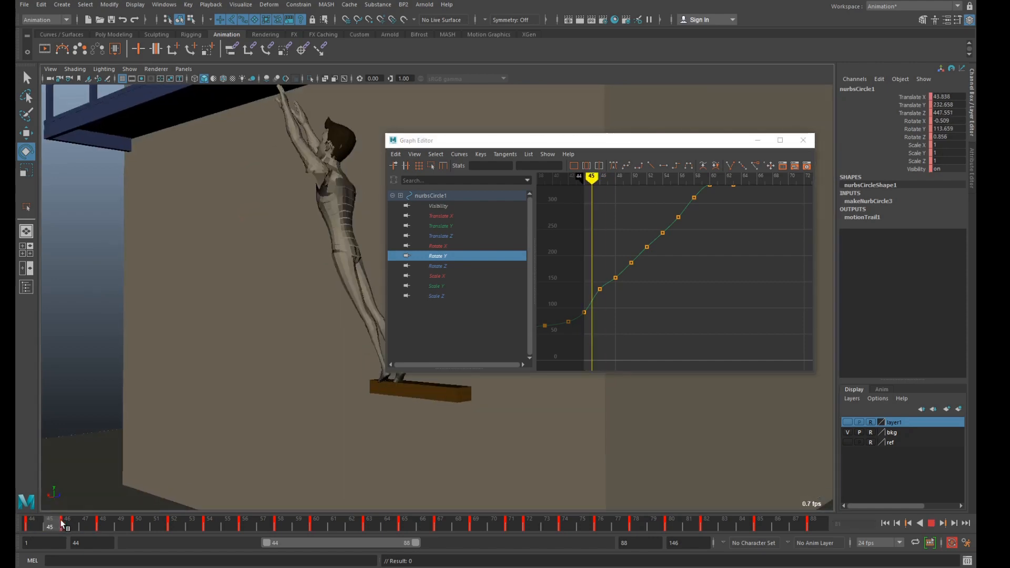
pyautogui.moveTo(61, 521); pyautogui.dragTo(66, 521)
pyautogui.moveTo(585, 272); pyautogui.dragTo(607, 300)
pyautogui.press('Delete')
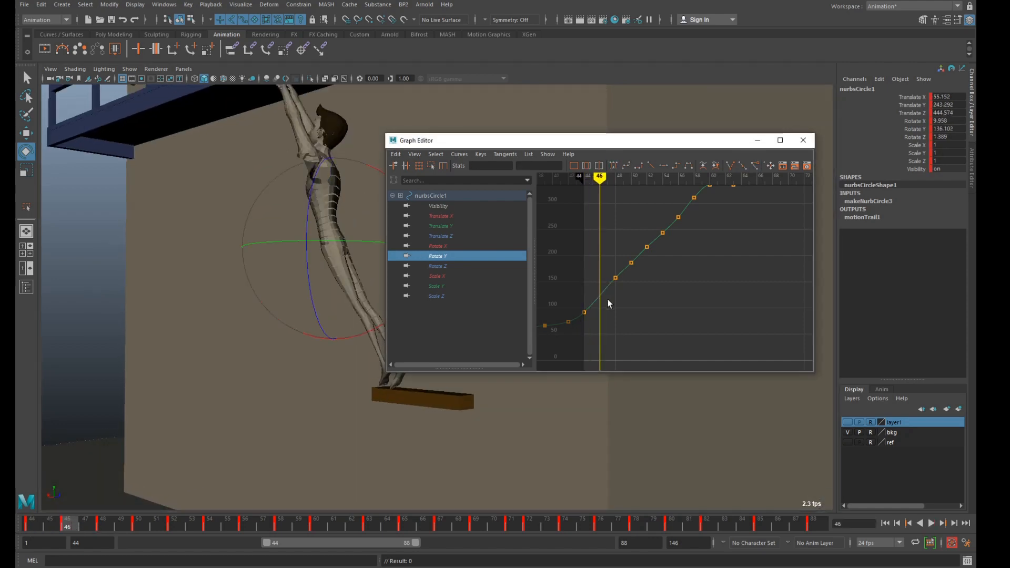
pyautogui.keyDown('alt'); pyautogui.moveTo(643, 262); pyautogui.dragTo(624, 286, button='middle'); pyautogui.keyUp('alt')
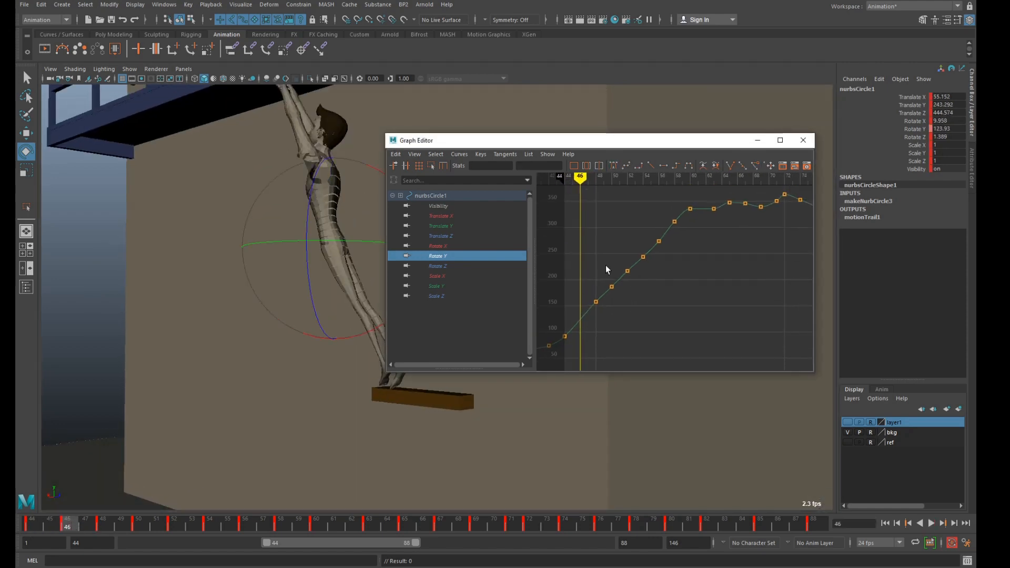
pyautogui.moveTo(603, 259); pyautogui.dragTo(632, 292)
pyautogui.press('Delete')
# Delete the Rotate Y keys at frames 58, 60 and 63 and steepen the outgoing tangent of the key at frame 56
pyautogui.keyDown('alt'); pyautogui.moveTo(655, 270); pyautogui.dragTo(604, 301, button='middle'); pyautogui.keyUp('alt')
pyautogui.moveTo(136, 529); pyautogui.dragTo(339, 542)
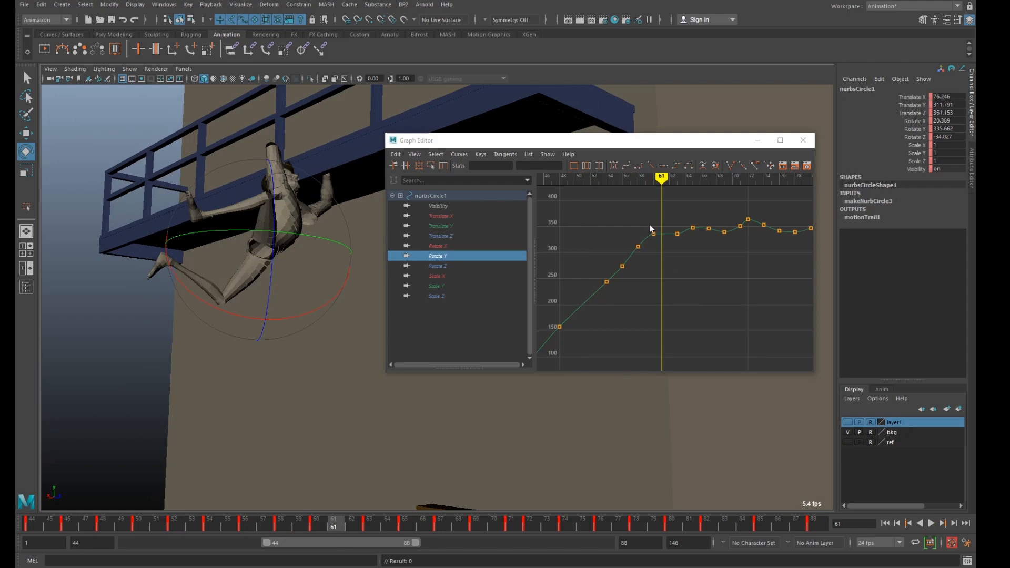
pyautogui.moveTo(647, 220); pyautogui.dragTo(637, 279)
pyautogui.press('Delete')
pyautogui.press('Delete')
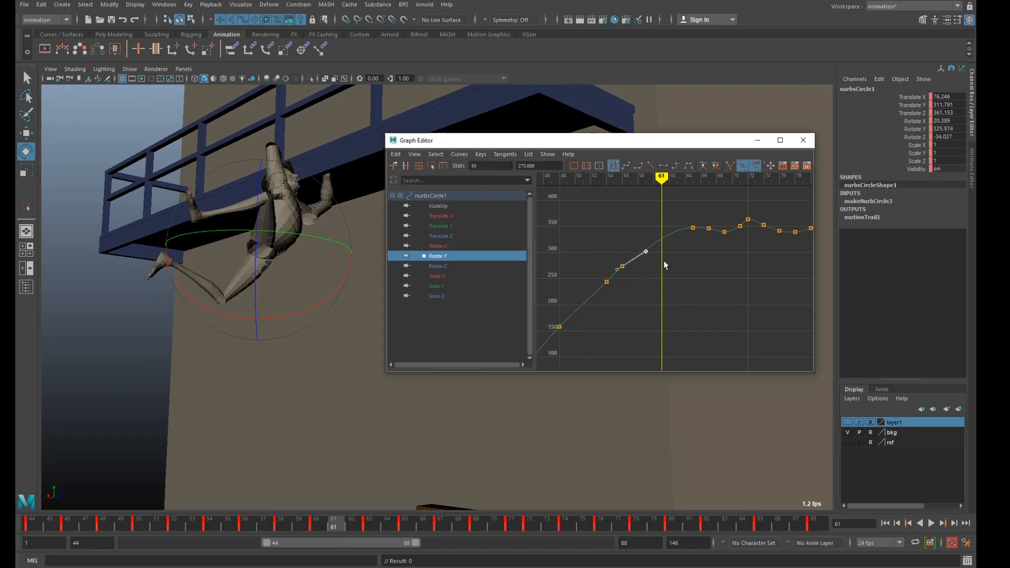
pyautogui.moveTo(656, 252); pyautogui.dragTo(654, 250, button='middle')
# Delete the hip circle's Rotate Y keys at frames 67 and 71
pyautogui.moveTo(702, 218); pyautogui.dragTo(749, 245)
pyautogui.press('Delete')
pyautogui.press('Delete')
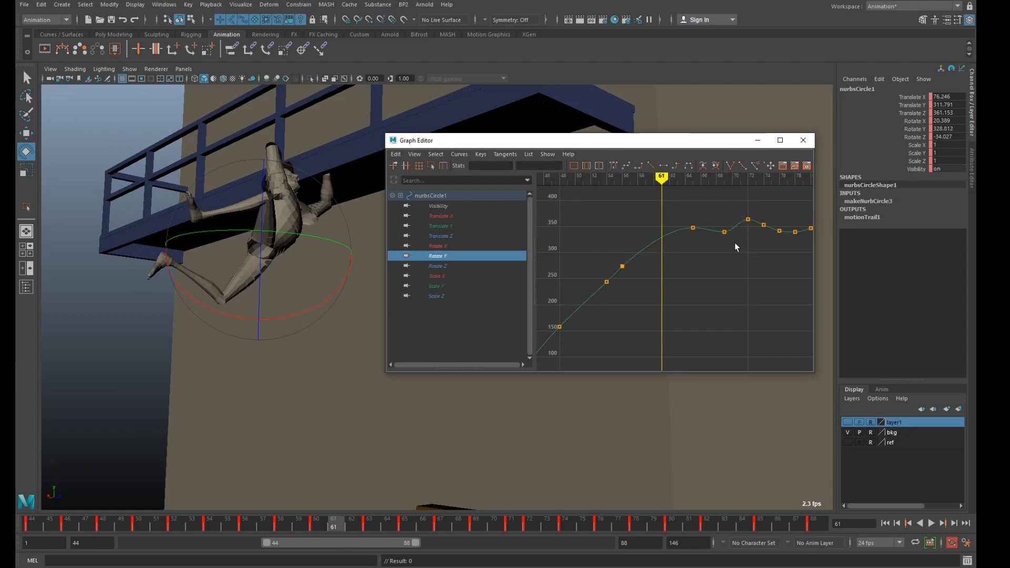
# Try deleting the Rotate Y keys at frames 72, 74 and 76, and undo the deletion
pyautogui.keyDown('alt'); pyautogui.moveTo(735, 246); pyautogui.dragTo(611, 284, button='middle'); pyautogui.keyUp('alt')
pyautogui.moveTo(366, 534); pyautogui.dragTo(529, 534)
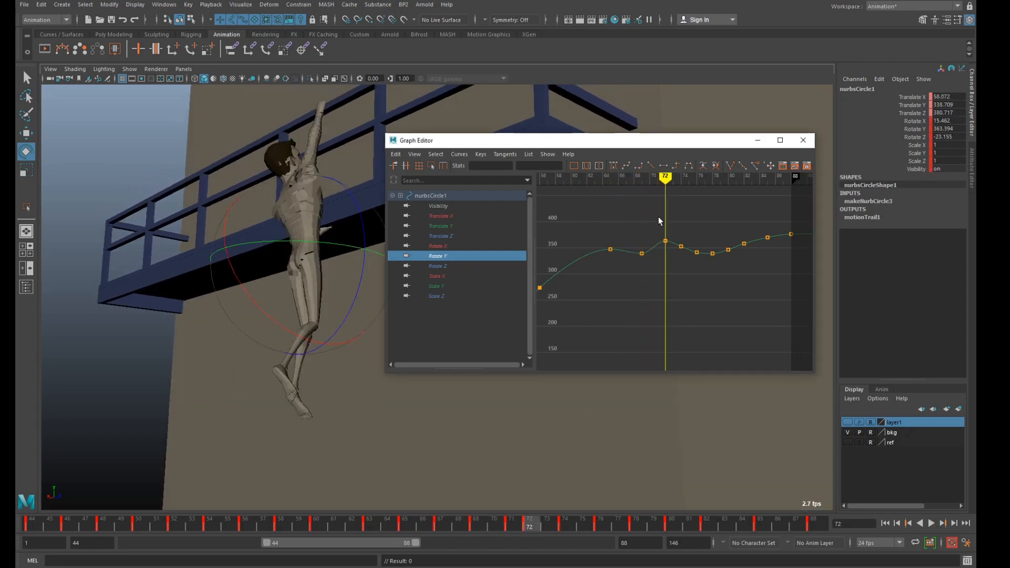
pyautogui.moveTo(655, 214); pyautogui.dragTo(704, 277)
pyautogui.press('Delete')
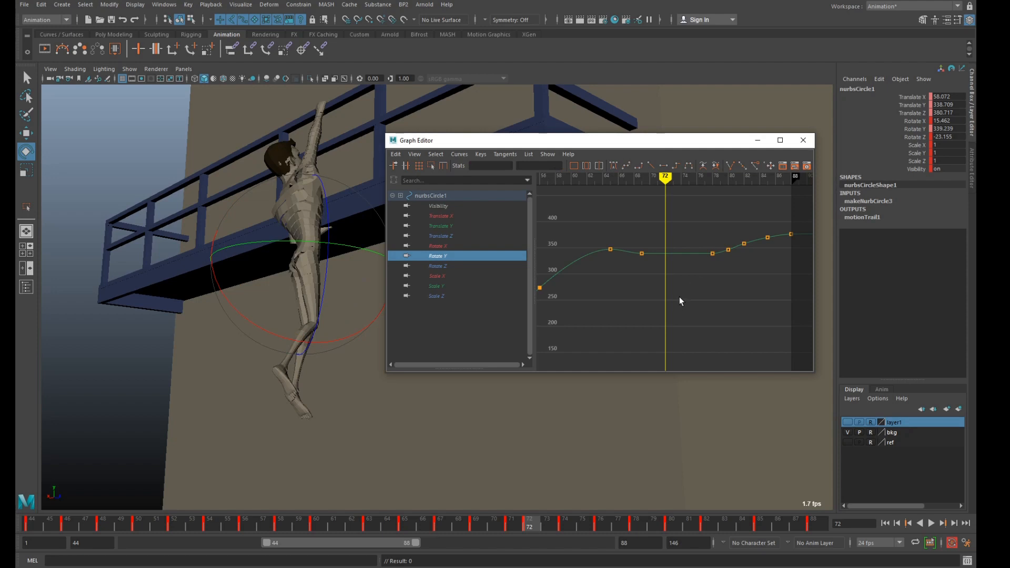
pyautogui.hotkey('ctrl', 'z')
# Move the Rotate Y key at frame 69 up to about 360 at frame 70, and delete it
pyautogui.moveTo(494, 523); pyautogui.dragTo(480, 521)
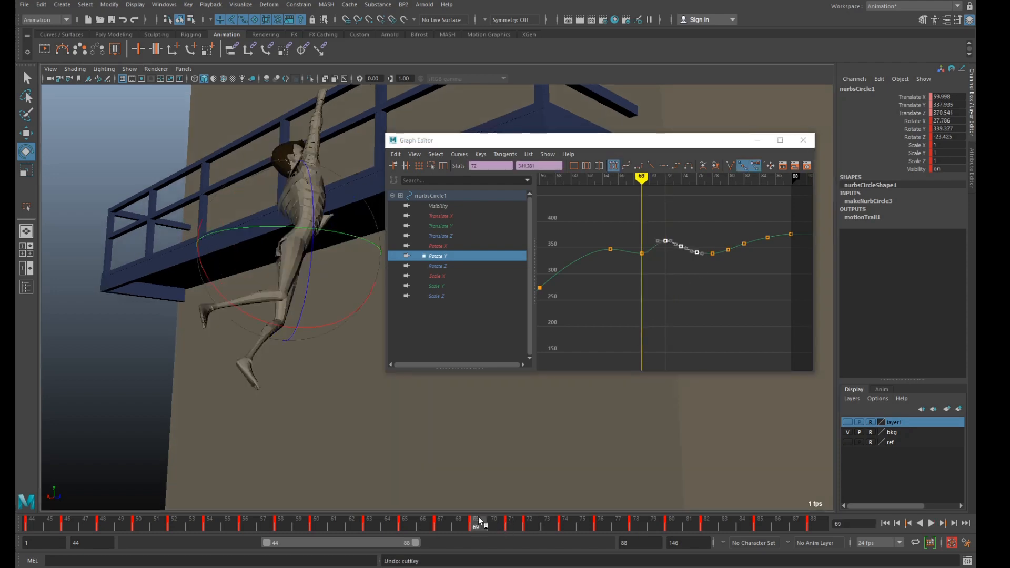
pyautogui.moveTo(630, 223); pyautogui.dragTo(653, 270)
pyautogui.moveTo(639, 255); pyautogui.dragTo(643, 246, button='middle')
pyautogui.moveTo(631, 217); pyautogui.dragTo(654, 265)
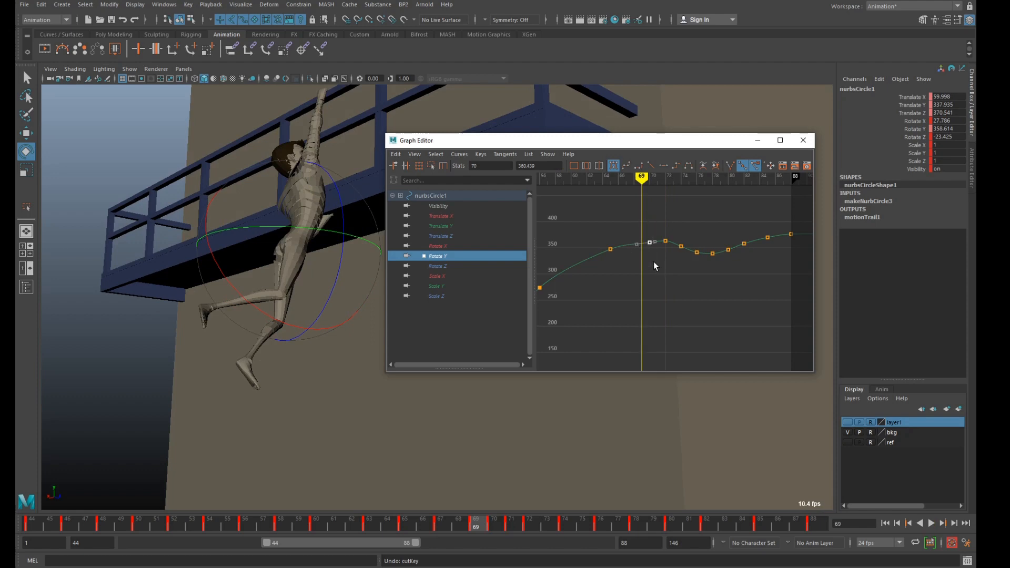
pyautogui.press('Delete')
pyautogui.moveTo(677, 230); pyautogui.dragTo(705, 266)
pyautogui.keyDown('alt'); pyautogui.moveTo(731, 232); pyautogui.dragTo(654, 229, button='middle'); pyautogui.keyUp('alt')
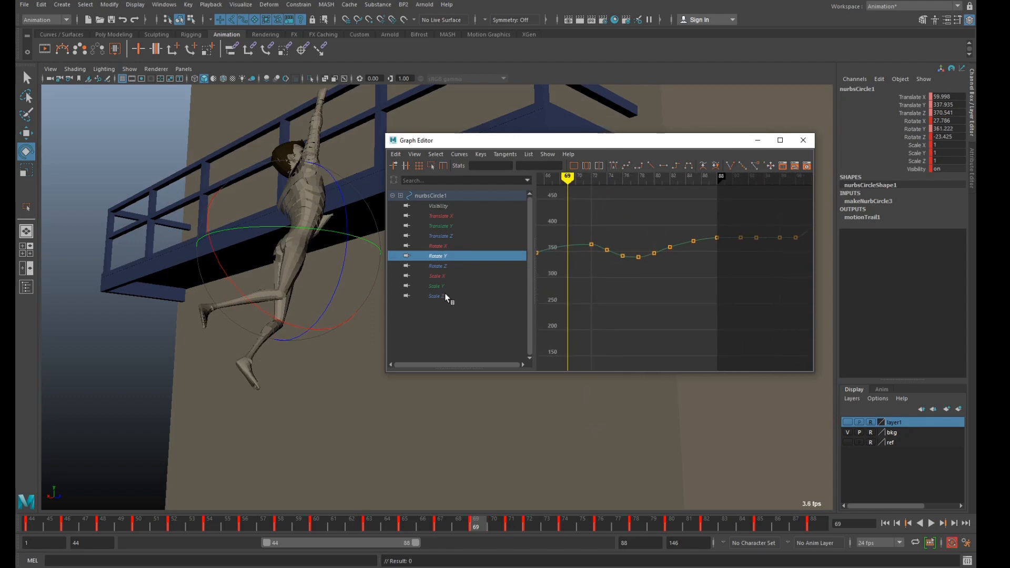
# Show the hip circle's Rotate Z curve and raise its key at frame 54 to about -12.7
pyautogui.click(450, 267)
pyautogui.press('f')
pyautogui.keyDown('alt'); pyautogui.moveTo(668, 262); pyautogui.dragTo(709, 303, button='middle'); pyautogui.keyUp('alt')
pyautogui.keyDown('alt'); pyautogui.moveTo(628, 243); pyautogui.dragTo(670, 268, button='middle'); pyautogui.keyUp('alt')
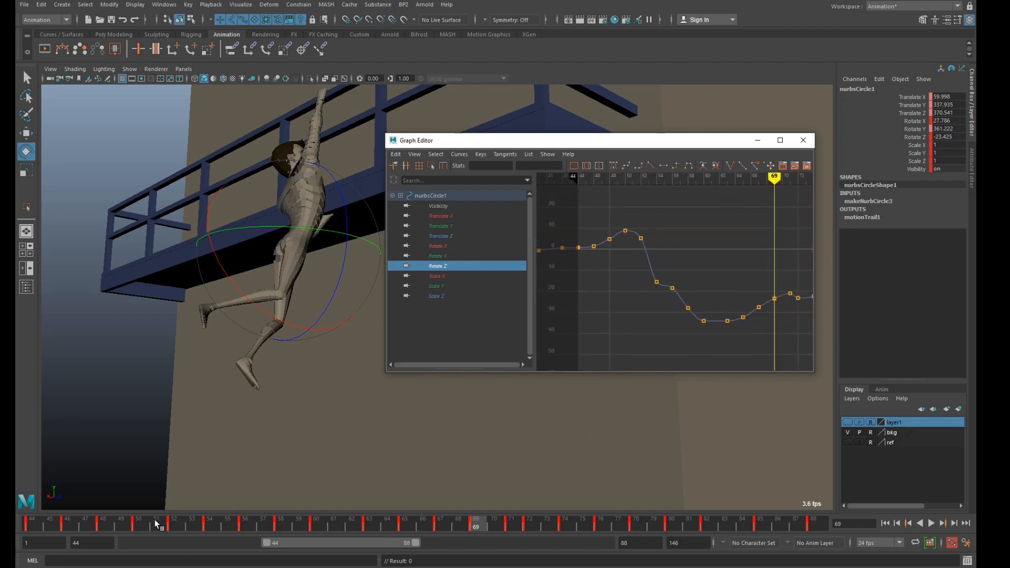
pyautogui.moveTo(156, 523); pyautogui.dragTo(210, 523)
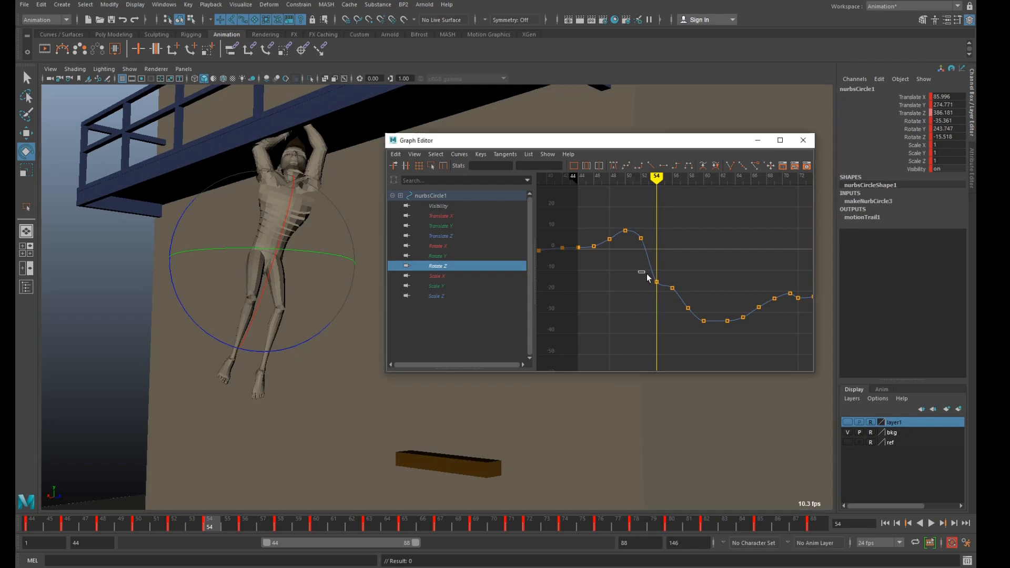
pyautogui.moveTo(648, 279); pyautogui.dragTo(668, 308)
pyautogui.moveTo(662, 306); pyautogui.dragTo(661, 299, button='middle')
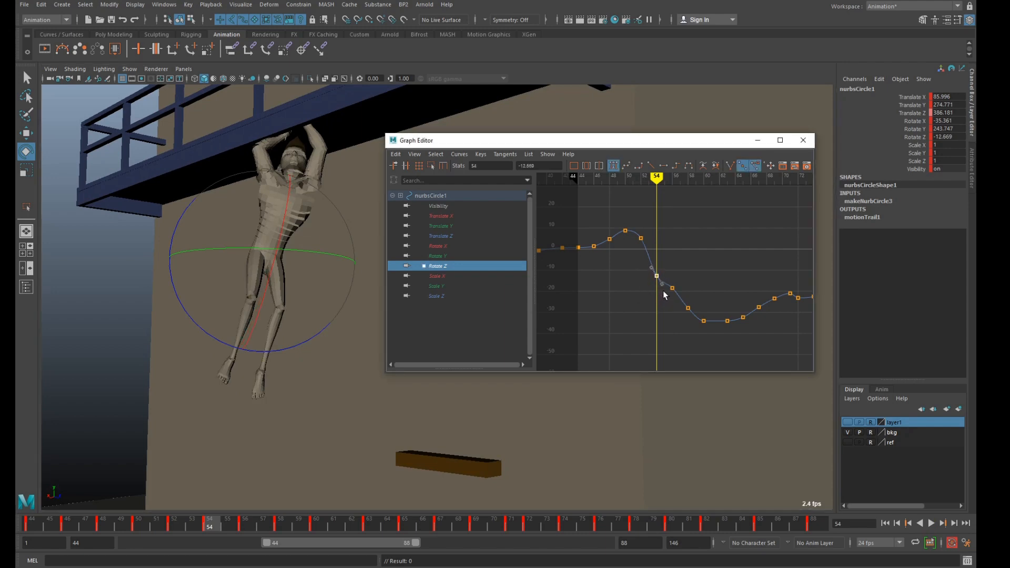
# Delete the Rotate Z keys at frames 56 and 58 and adjust the outgoing tangent of the key at frame 54
pyautogui.press('.')
pyautogui.moveTo(666, 246); pyautogui.dragTo(729, 317)
pyautogui.press('Delete')
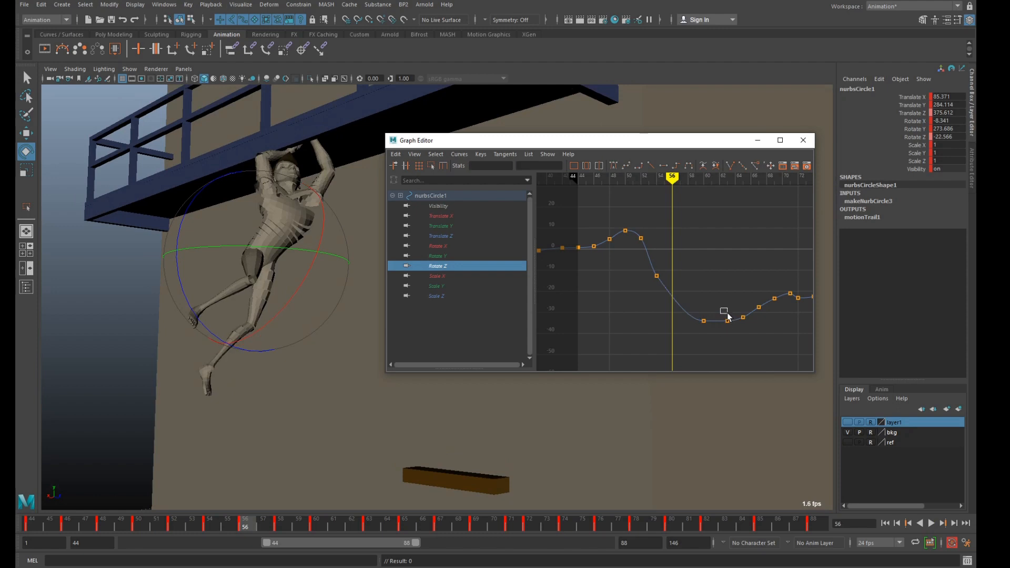
pyautogui.hotkey('ctrl', 'z')
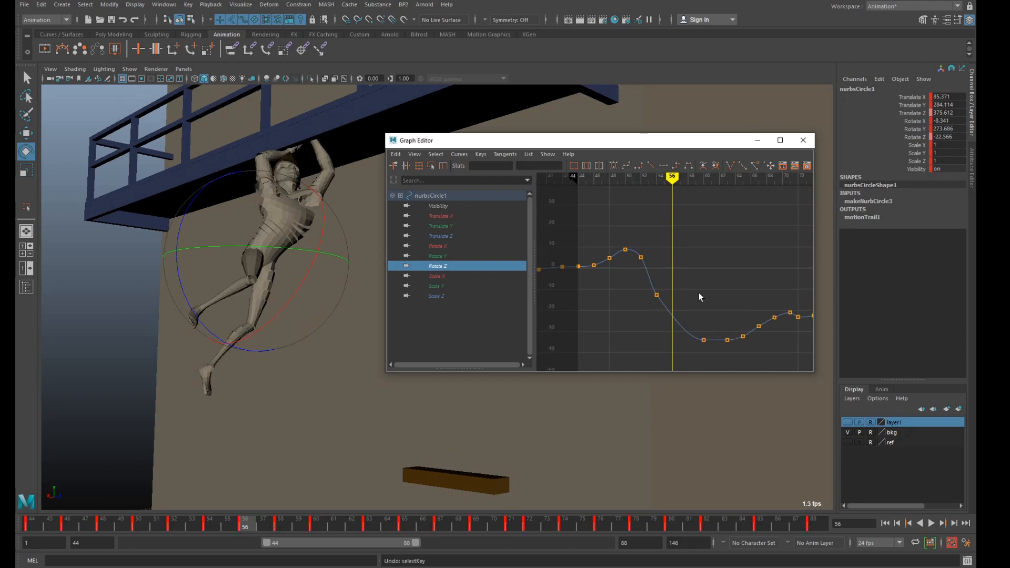
pyautogui.hotkey('ctrl', 'z')
pyautogui.moveTo(665, 288); pyautogui.dragTo(694, 334)
pyautogui.press('Delete')
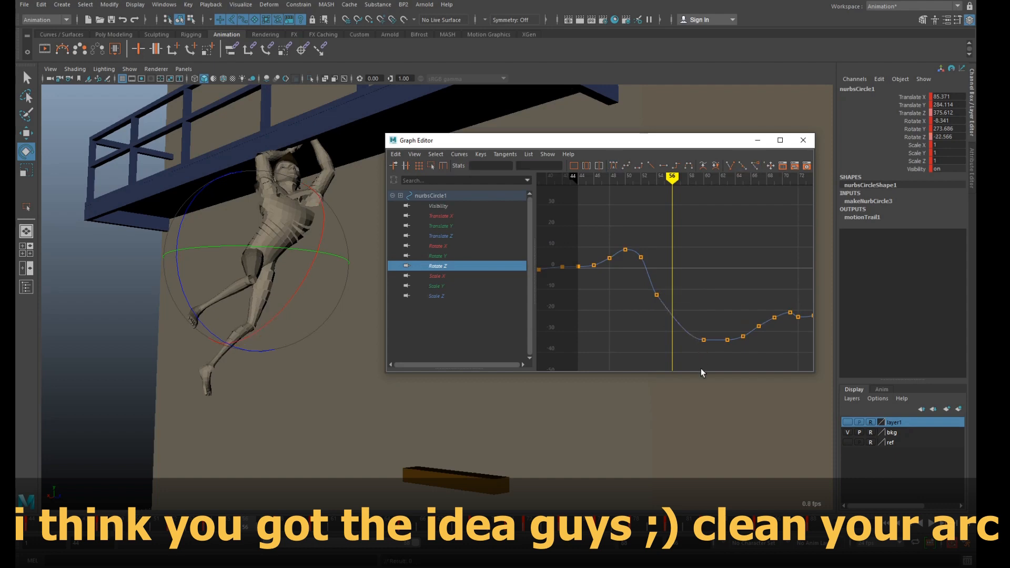
pyautogui.moveTo(647, 288); pyautogui.dragTo(677, 313)
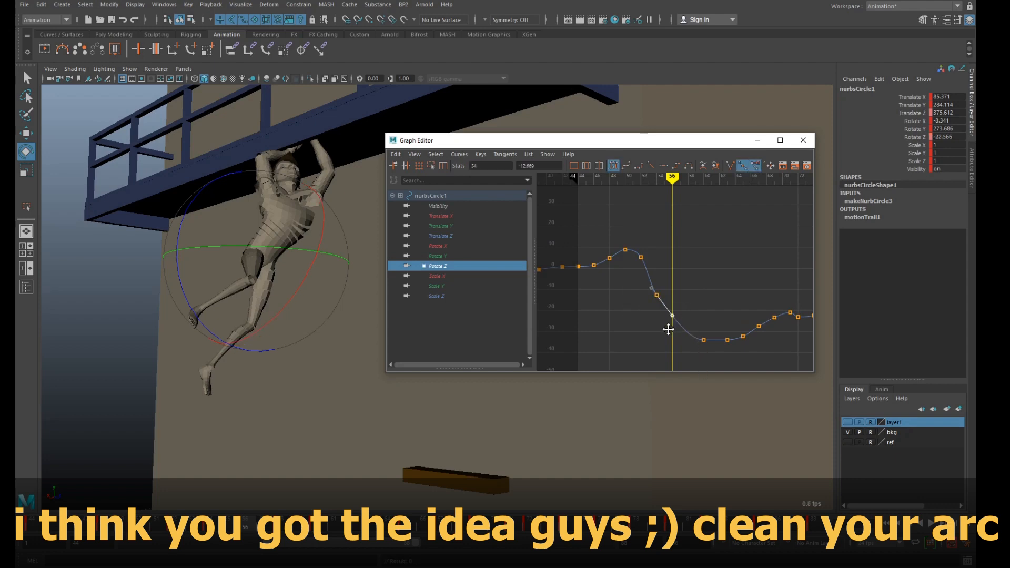
pyautogui.moveTo(668, 329); pyautogui.dragTo(665, 331, button='middle')
# Clear the selection, play back the climb to review it, and return to frame 44
pyautogui.click(931, 523)
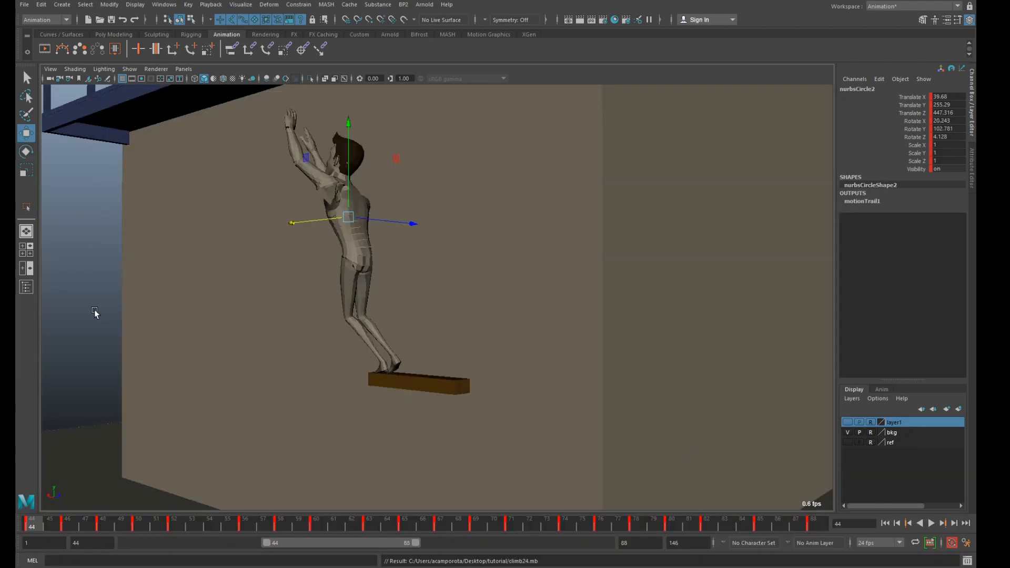
pyautogui.click(94, 313)
pyautogui.click(929, 524)
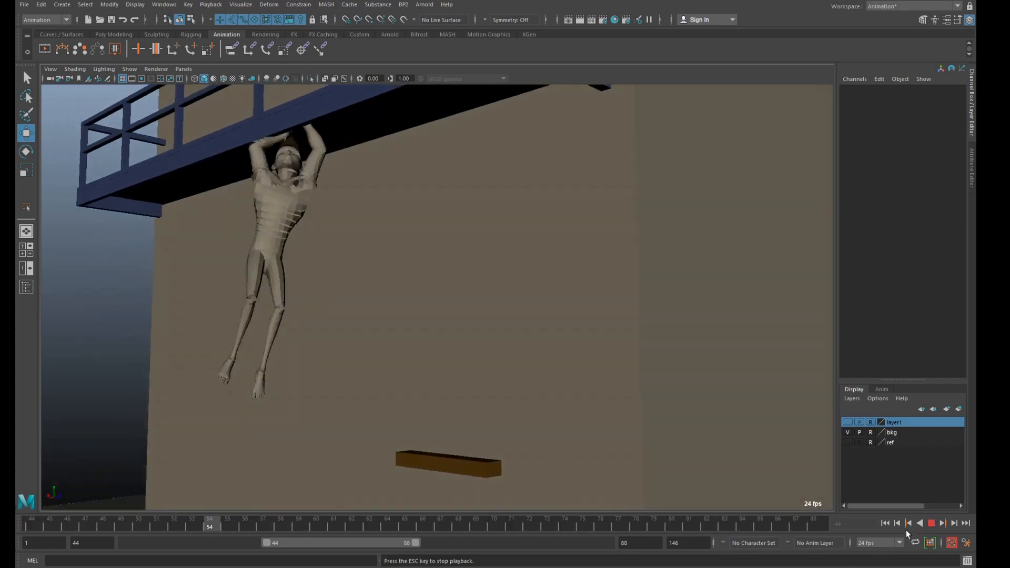
pyautogui.press('Escape')
pyautogui.moveTo(364, 527); pyautogui.dragTo(33, 481)
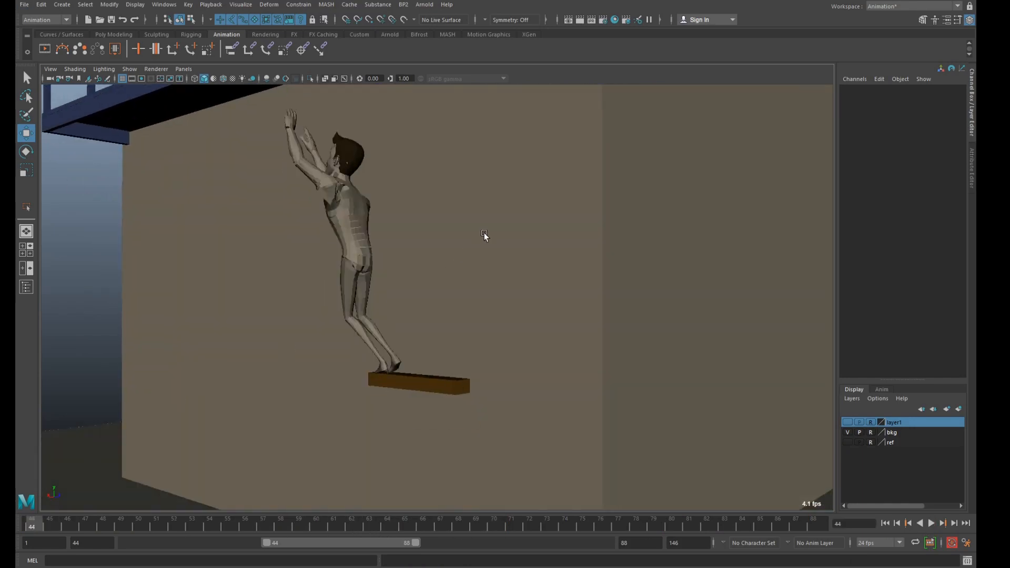
# Enlarge the view that shows the rig controls and delete motionTrail1Handle from the scene
pyautogui.press('space')
pyautogui.press('space')
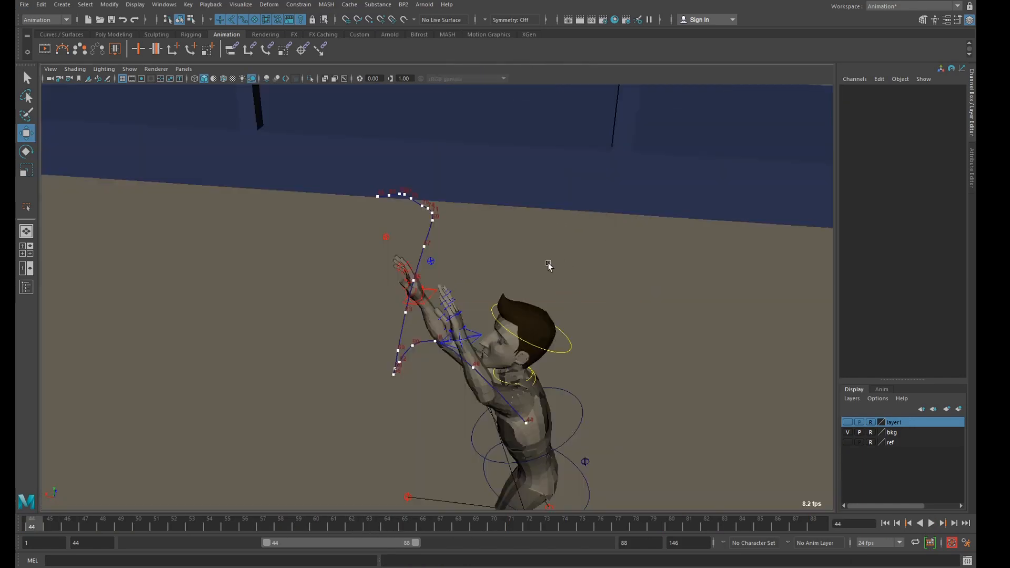
pyautogui.click(164, 4)
pyautogui.click(184, 117)
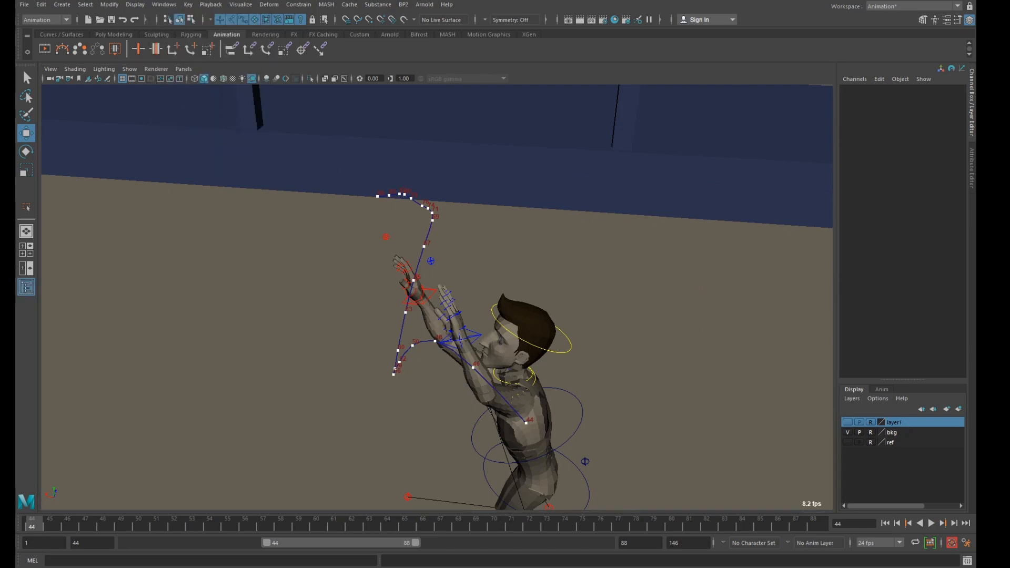
pyautogui.click(684, 363)
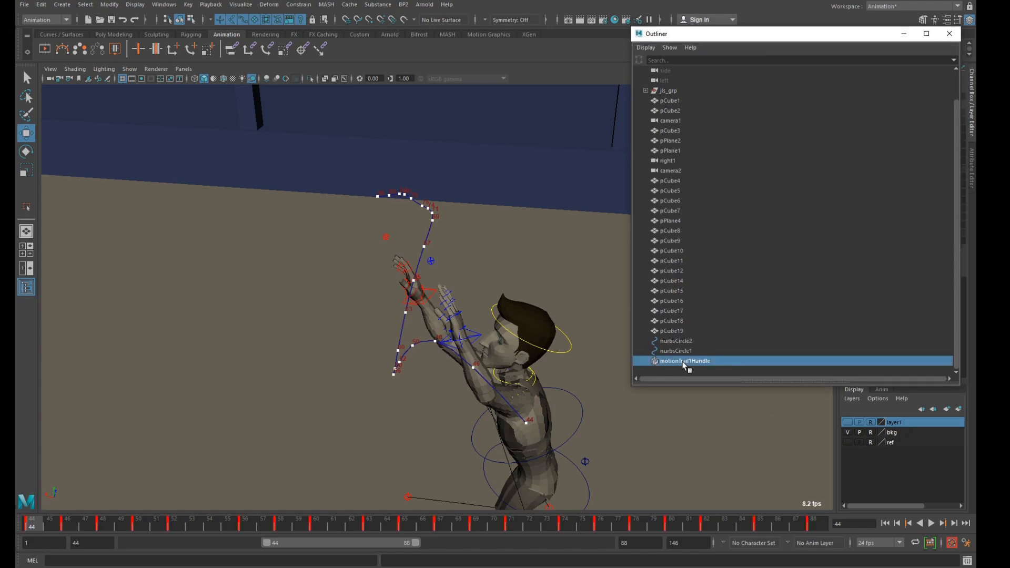
pyautogui.press('Delete')
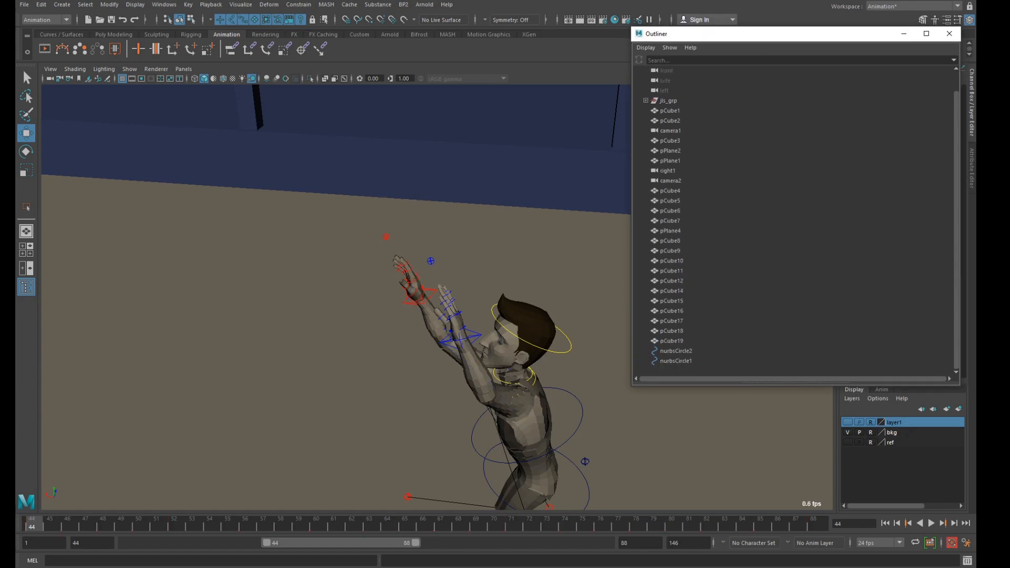
pyautogui.click(949, 33)
# Frame the full character in the rig-control view and go back to the four-view layout
pyautogui.scroll(-5, 514, 300)
pyautogui.keyDown('alt'); pyautogui.moveTo(514, 300); pyautogui.dragTo(485, 334); pyautogui.keyUp('alt')
pyautogui.keyDown('alt'); pyautogui.moveTo(484, 333); pyautogui.dragTo(497, 267, button='middle'); pyautogui.keyUp('alt')
pyautogui.press('space')
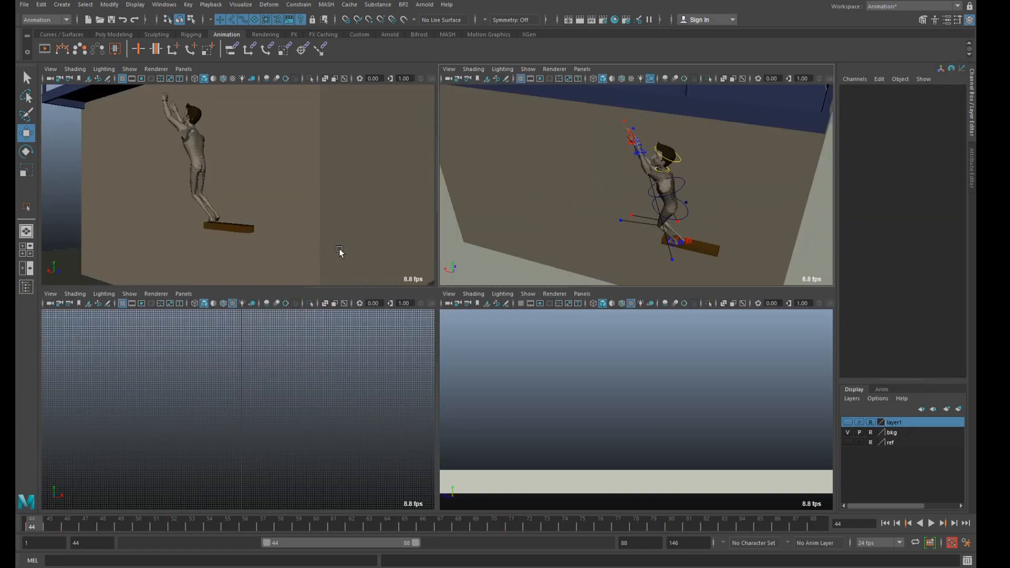
# Review the character's swing onto the platform in the enlarged camera view, scrubbing and playing from frame 44 through frame 65
pyautogui.press('space')
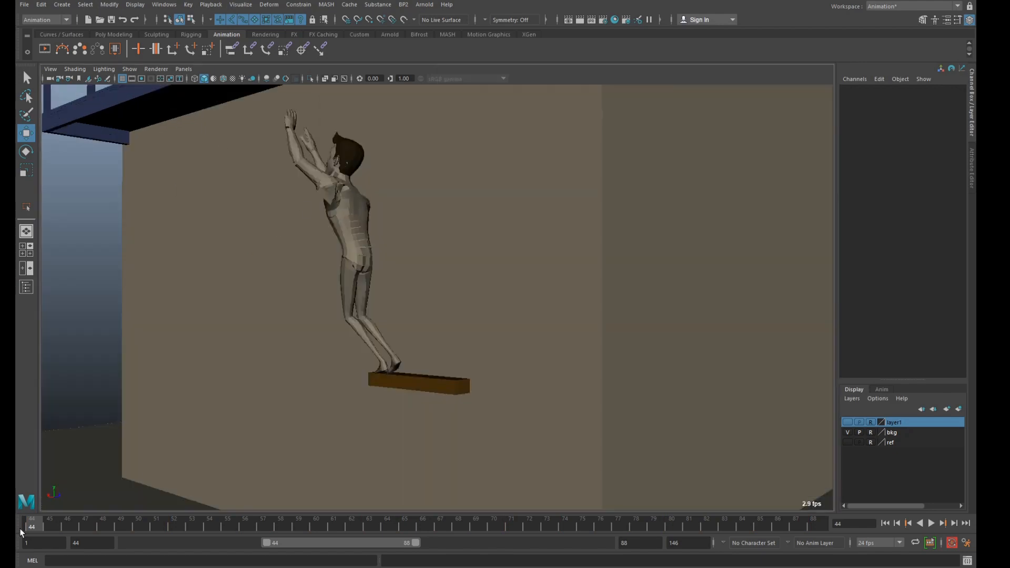
pyautogui.moveTo(42, 525)
pyautogui.mouseDown()
pyautogui.moveTo(332, 536)
pyautogui.moveTo(258, 542)
pyautogui.moveTo(301, 522)
pyautogui.mouseUp()
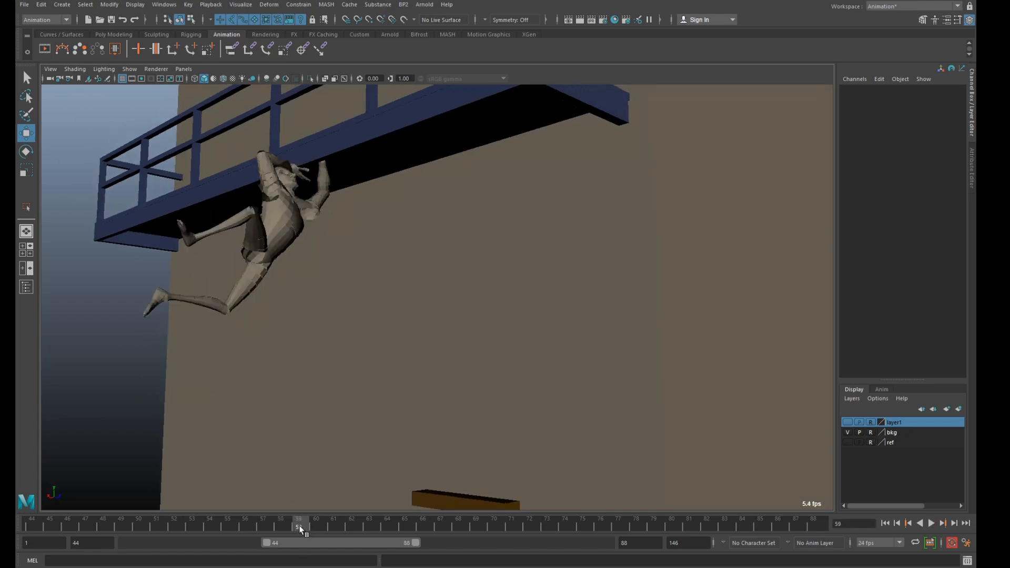
pyautogui.moveTo(299, 525)
pyautogui.mouseDown()
pyautogui.moveTo(276, 526)
pyautogui.moveTo(384, 533)
pyautogui.mouseUp()
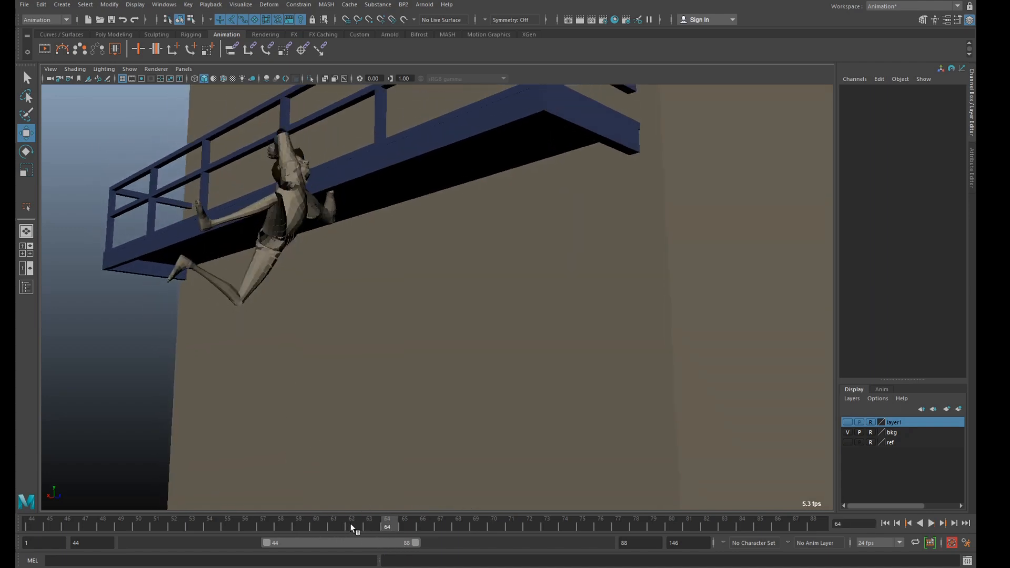
pyautogui.hotkey('alt', 'v')
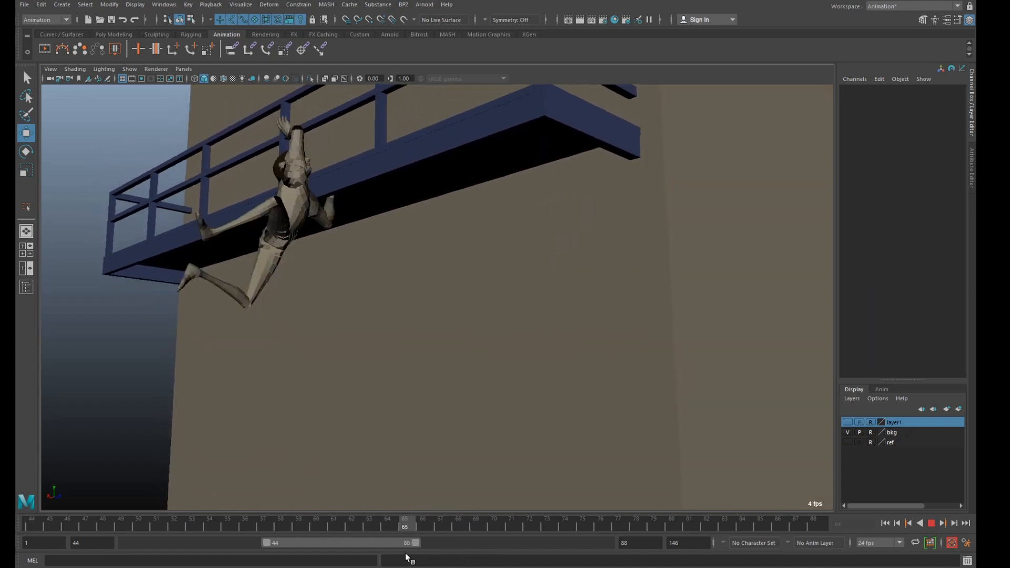
pyautogui.click(291, 530)
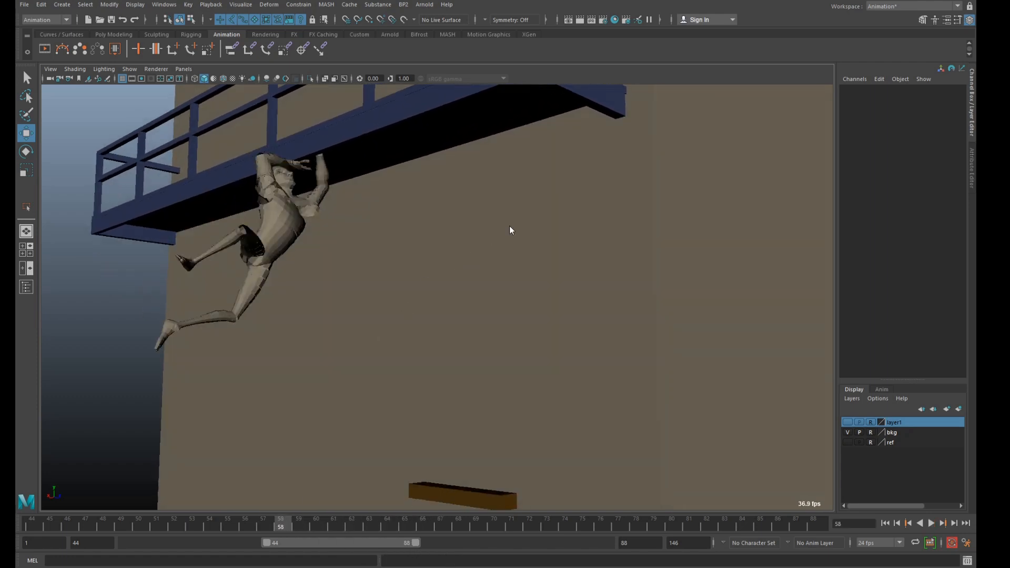
# Create a motion trail for the right foot IK control and enable display of Motion Trails in the camera view
pyautogui.press('space')
pyautogui.click(599, 219)
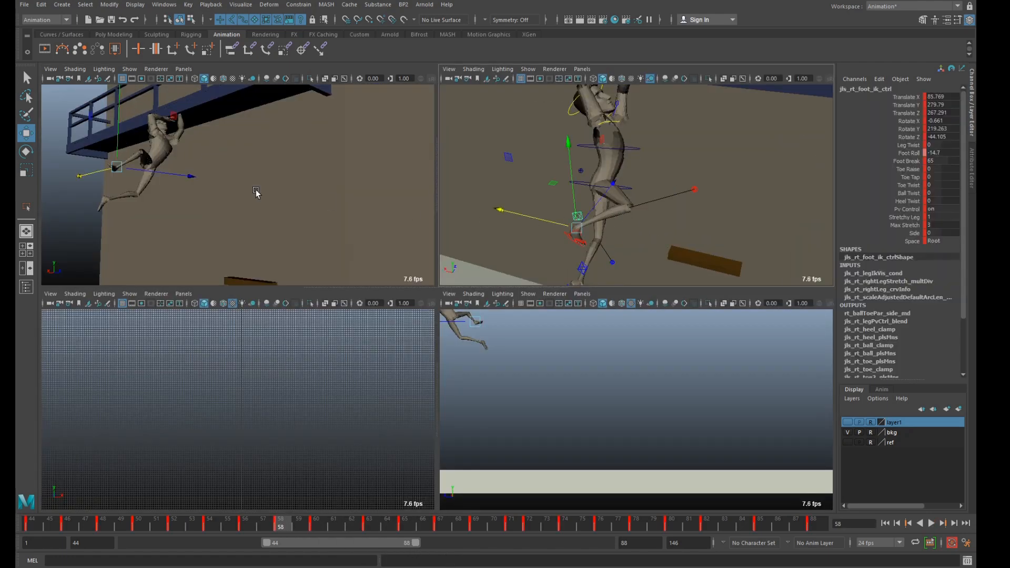
pyautogui.press('space')
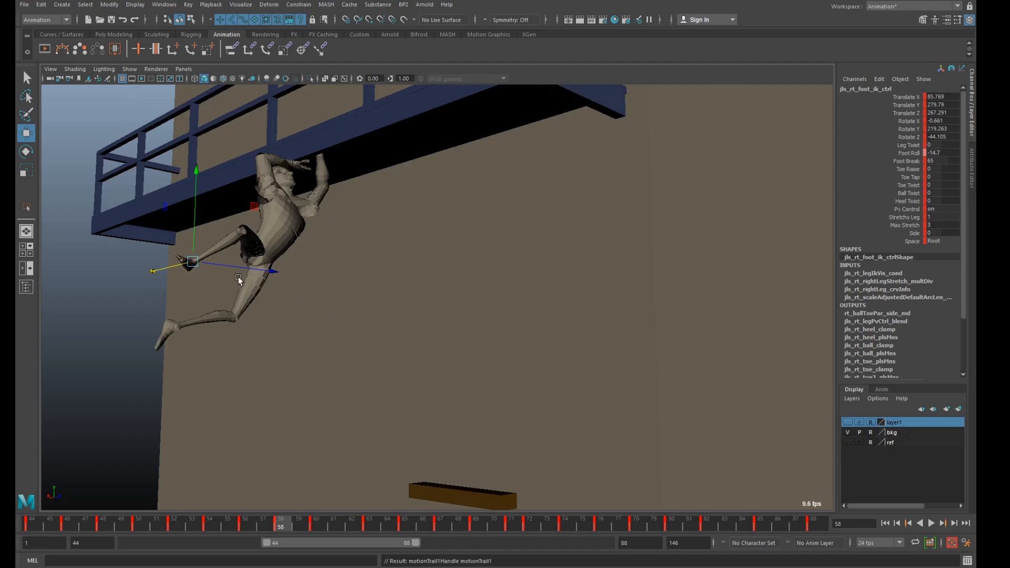
pyautogui.moveTo(330, 527); pyautogui.dragTo(258, 526)
pyautogui.click(130, 69)
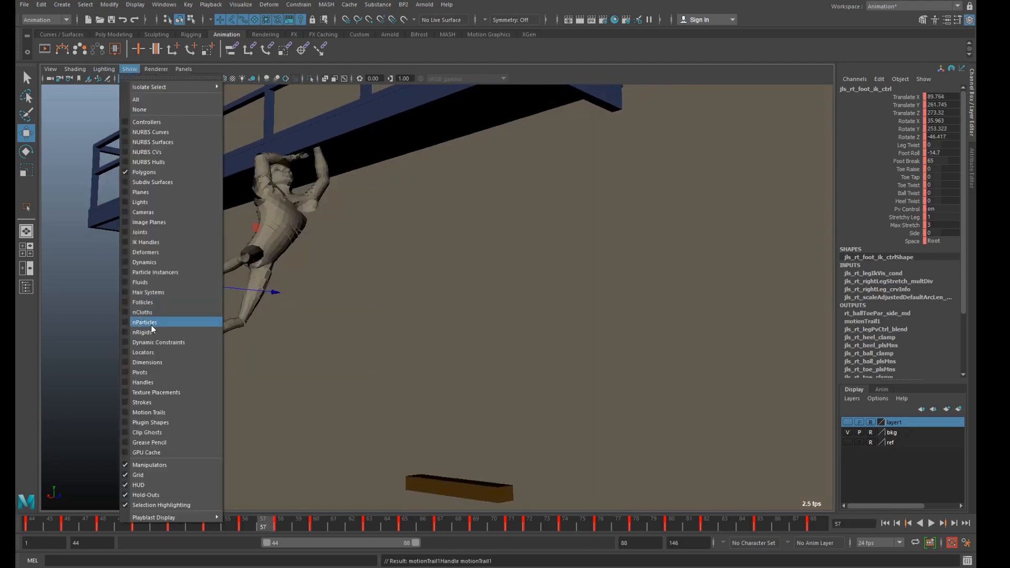
pyautogui.click(154, 414)
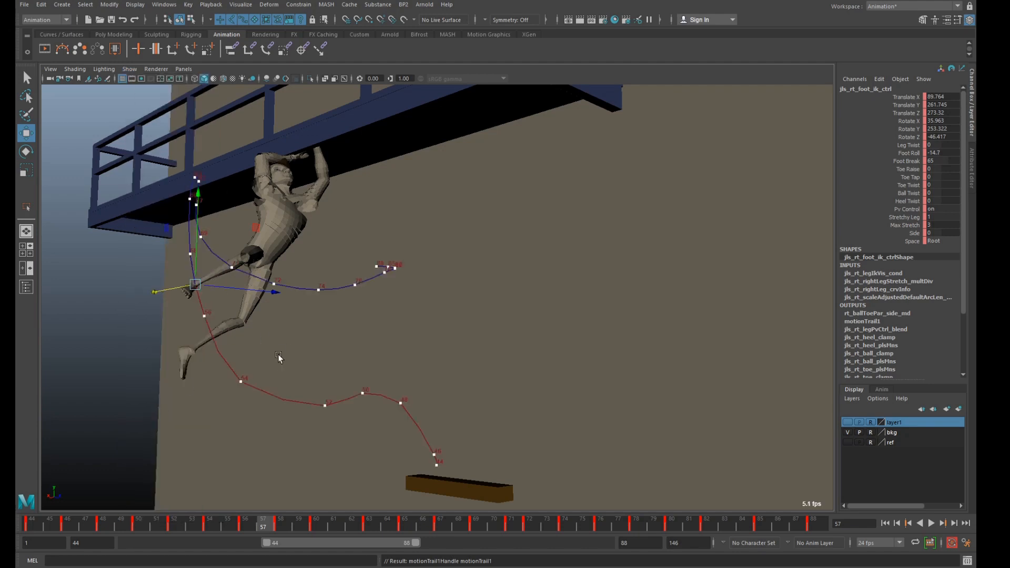
# Move the right foot control to Z about 367.9 at frame 52 and to Y about 191.6, Z about 412.9 at frame 50
pyautogui.moveTo(135, 517); pyautogui.dragTo(173, 537)
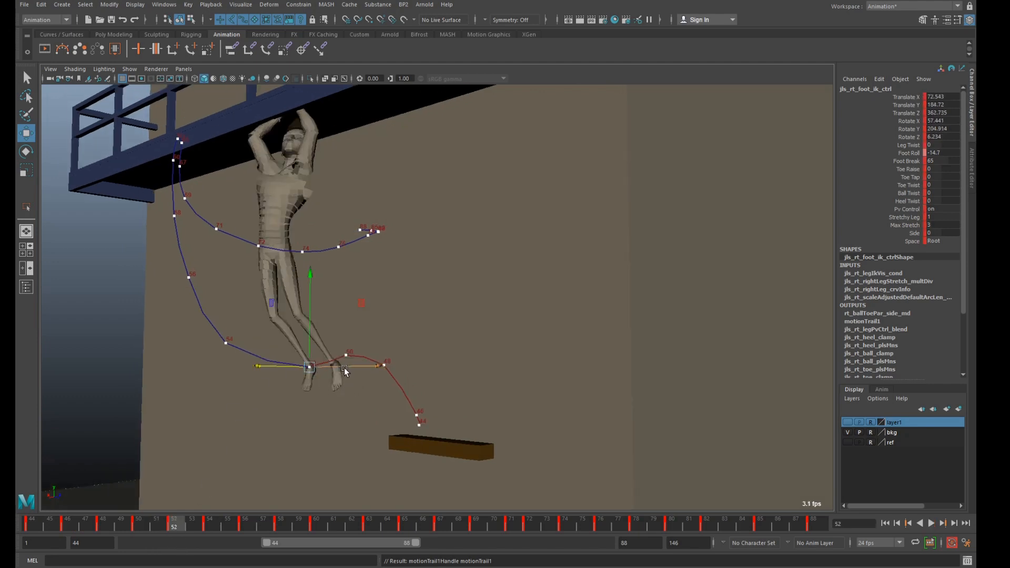
pyautogui.moveTo(345, 371); pyautogui.dragTo(352, 372)
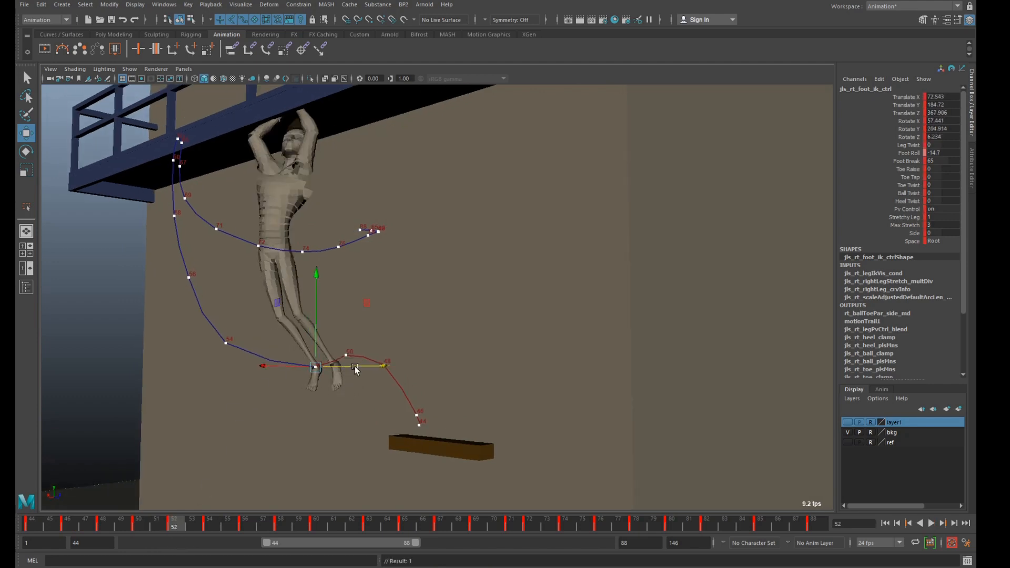
pyautogui.press(',')
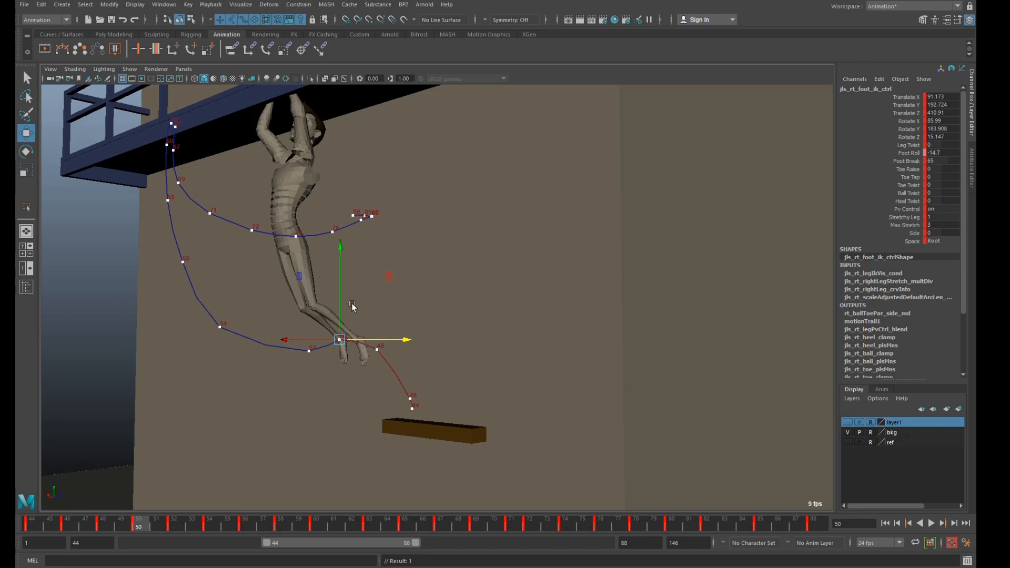
pyautogui.moveTo(375, 276); pyautogui.dragTo(388, 278, button='middle')
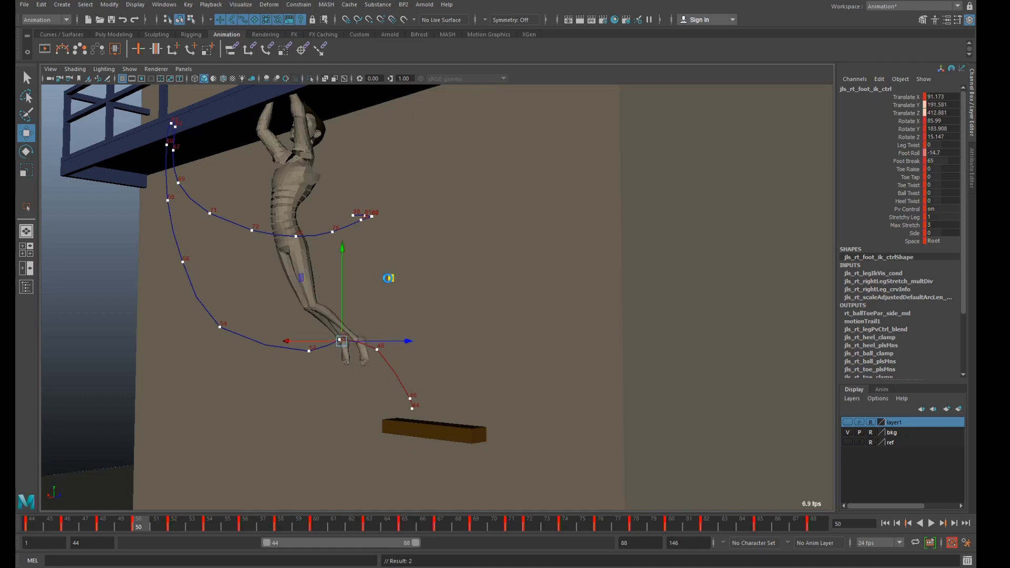
# At frame 54, reposition the right foot control in the perspective view to Y about 194.6 and Z about 311.7
pyautogui.press('.')
pyautogui.press('.')
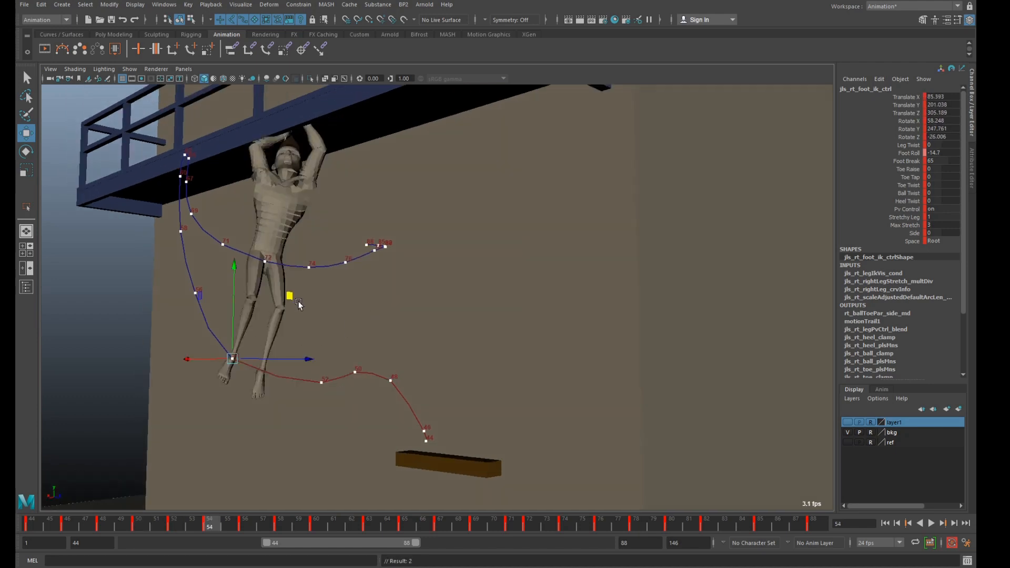
pyautogui.moveTo(293, 360); pyautogui.dragTo(305, 360)
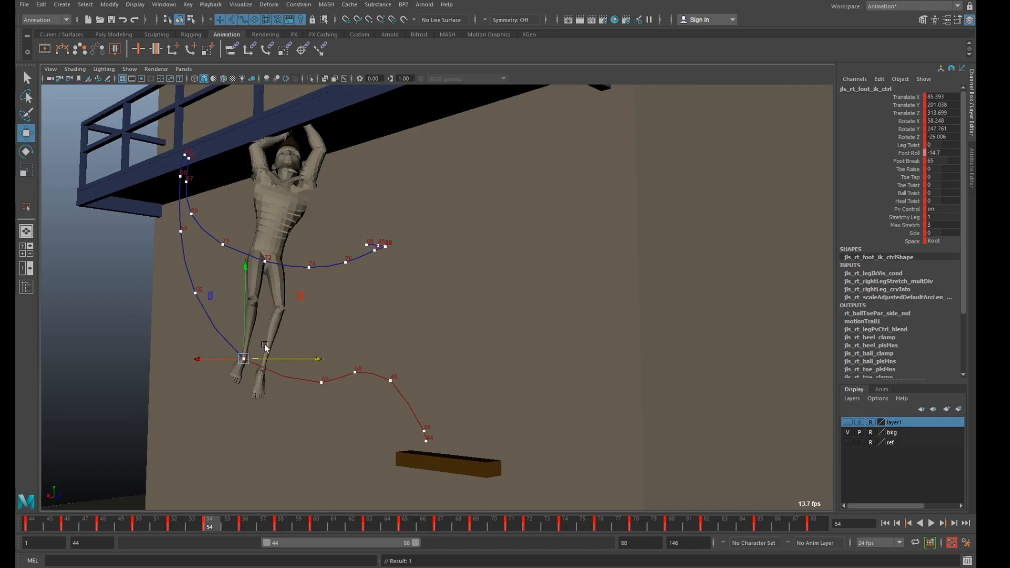
pyautogui.hotkey('ctrl', 'z')
pyautogui.press('space')
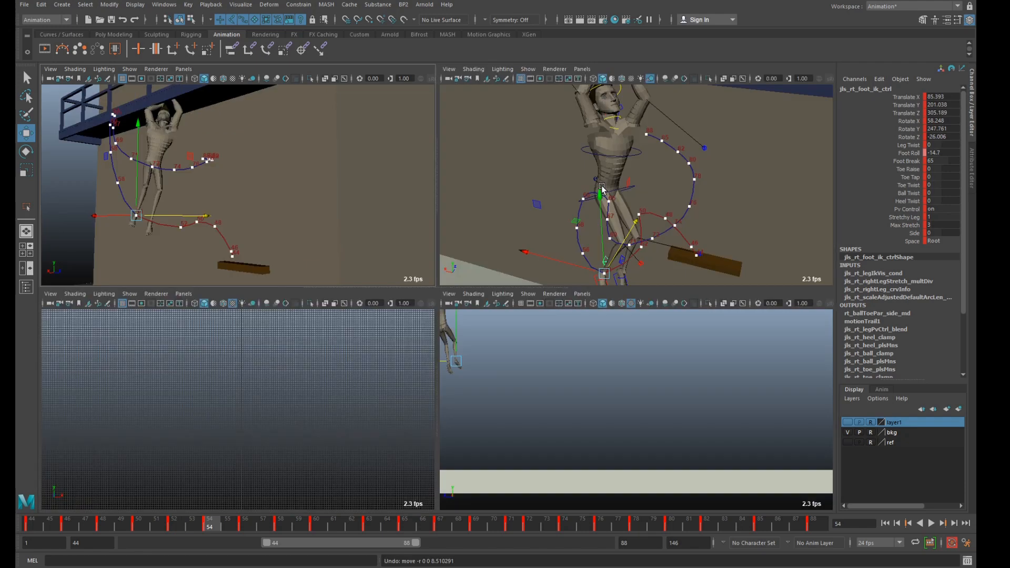
pyautogui.scroll(3, 611, 210)
pyautogui.keyDown('alt'); pyautogui.moveTo(609, 210); pyautogui.dragTo(551, 181); pyautogui.keyUp('alt')
pyautogui.moveTo(634, 171); pyautogui.dragTo(645, 177)
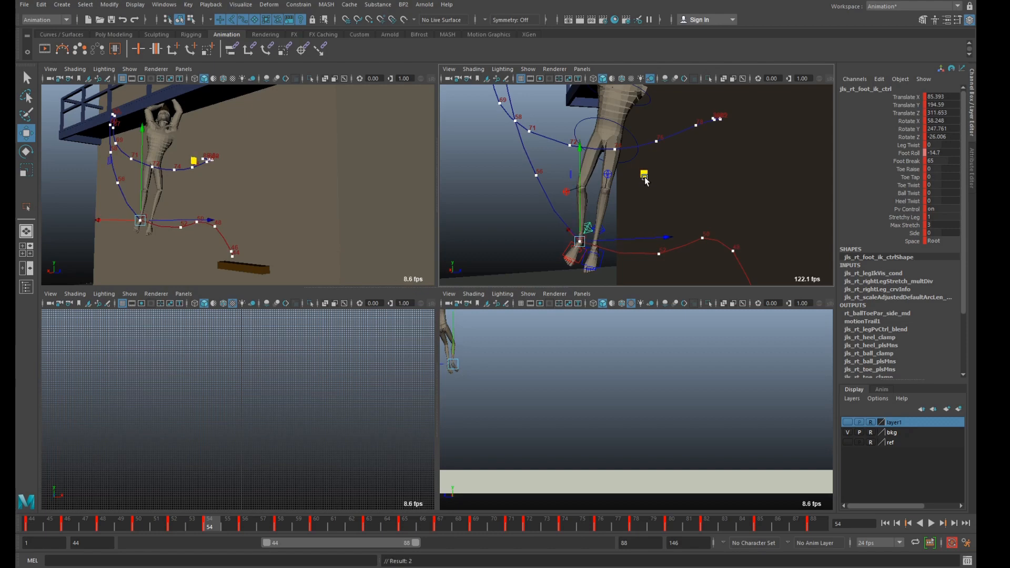
# Lower the right foot control to Y about 229.3, Z about 284.2 at frame 56 and Y about 275.3, Z about 260.5 at frame 58
pyautogui.press('.')
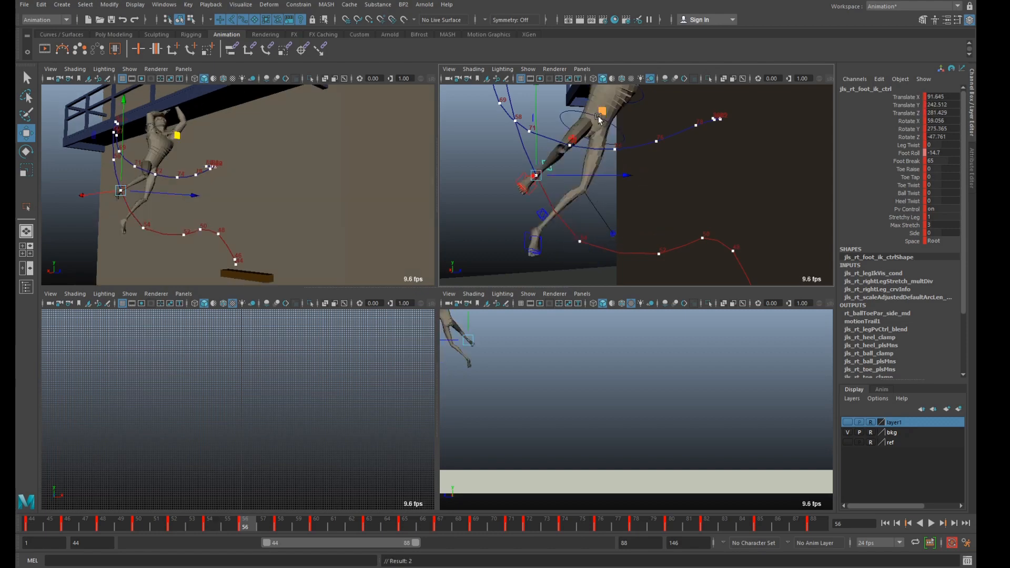
pyautogui.moveTo(600, 125); pyautogui.dragTo(602, 131)
pyautogui.press('.')
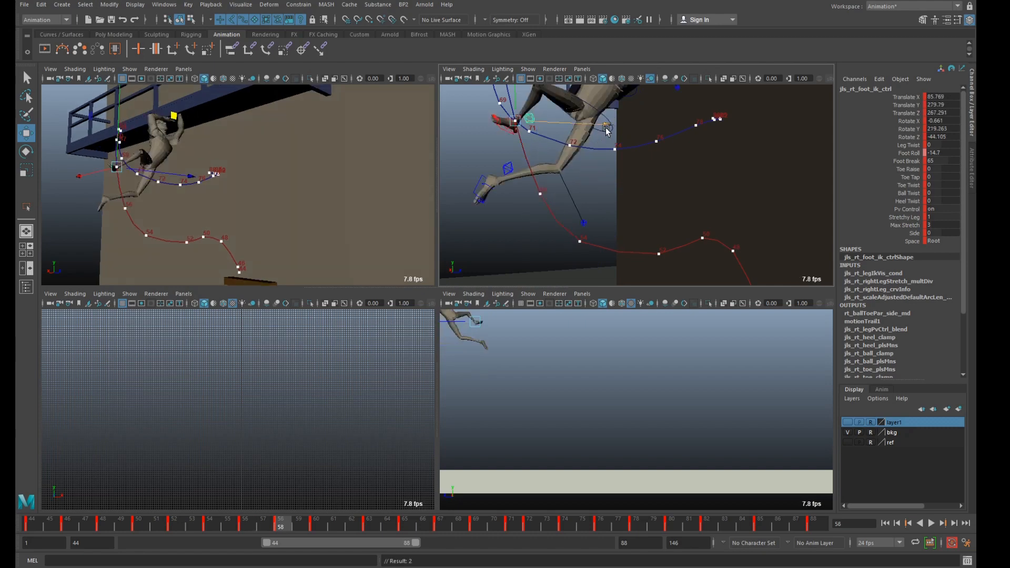
pyautogui.scroll(-3, 577, 122)
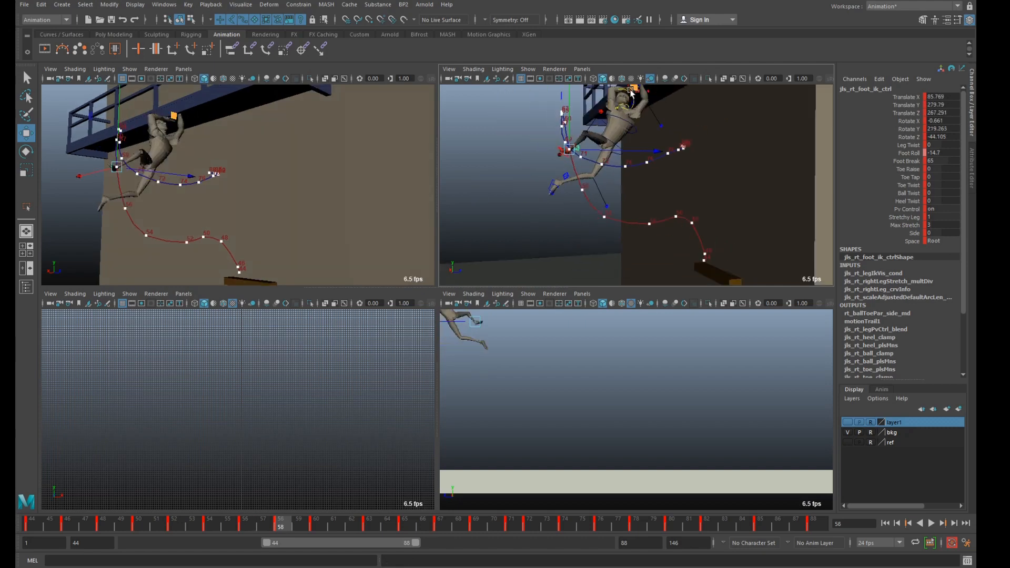
pyautogui.moveTo(630, 91); pyautogui.dragTo(623, 95)
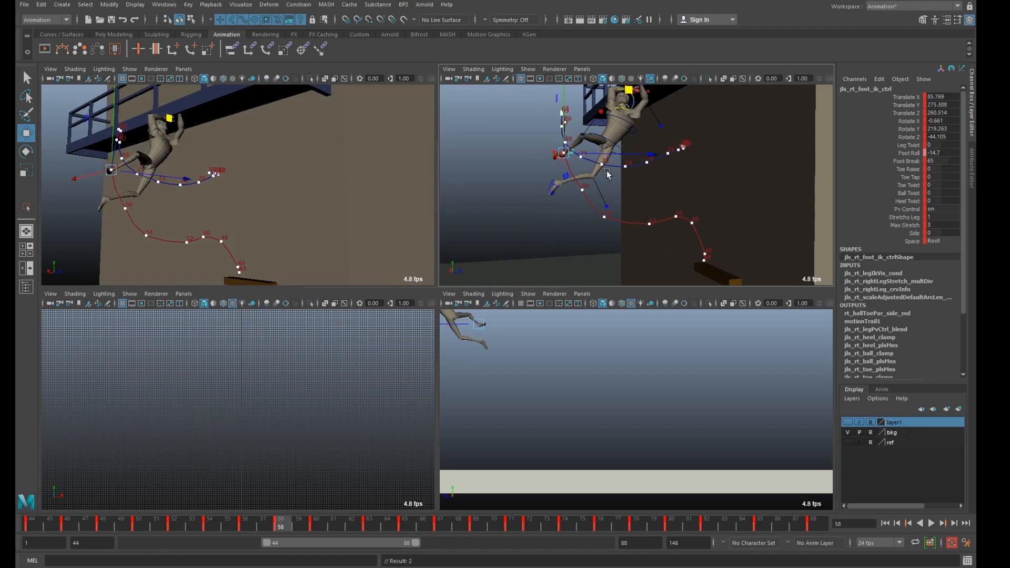
pyautogui.scroll(3, 607, 173)
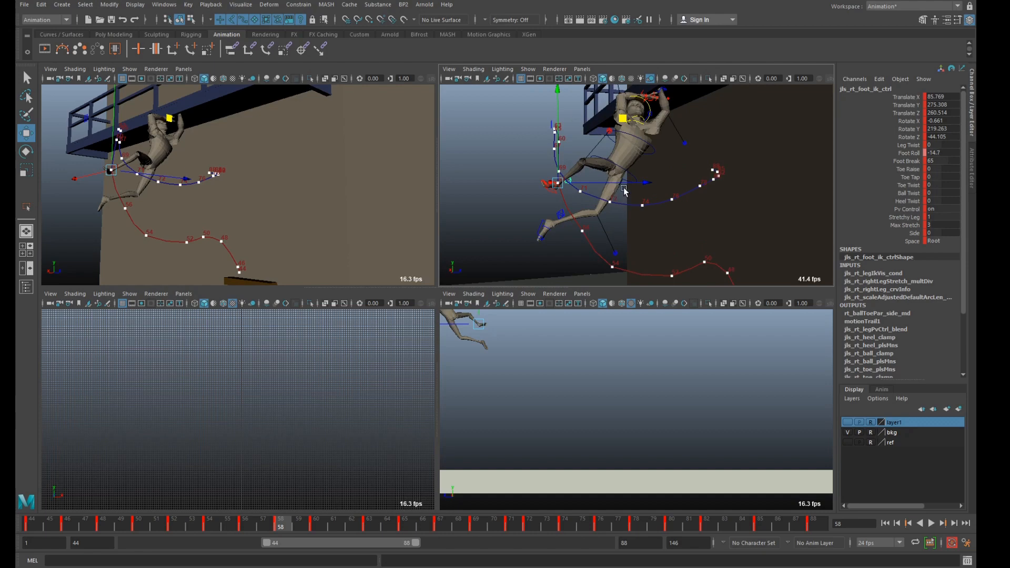
# Compare the neighbouring keys and shift the right foot control at frame 60 along Z to about 256.4 to smooth its arc
pyautogui.press(',')
pyautogui.press('.')
pyautogui.press('.')
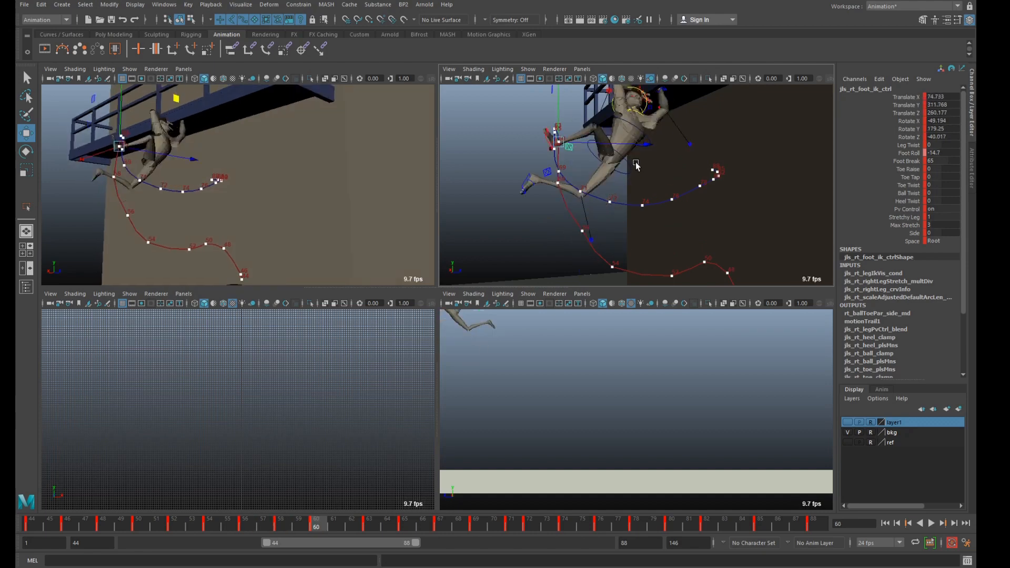
pyautogui.moveTo(644, 144); pyautogui.dragTo(629, 149)
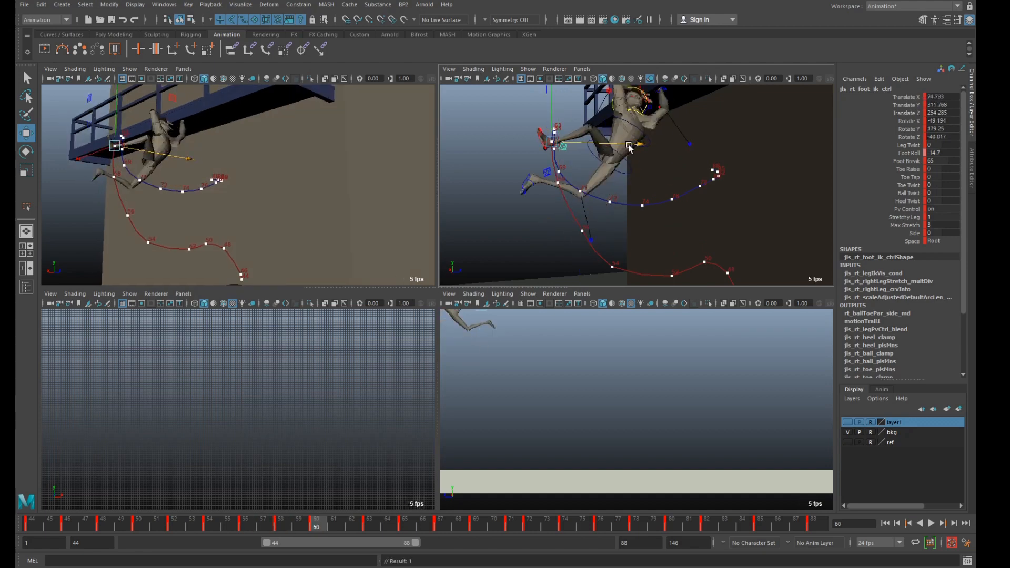
pyautogui.press('.')
pyautogui.press(',')
pyautogui.scroll(3, 613, 136)
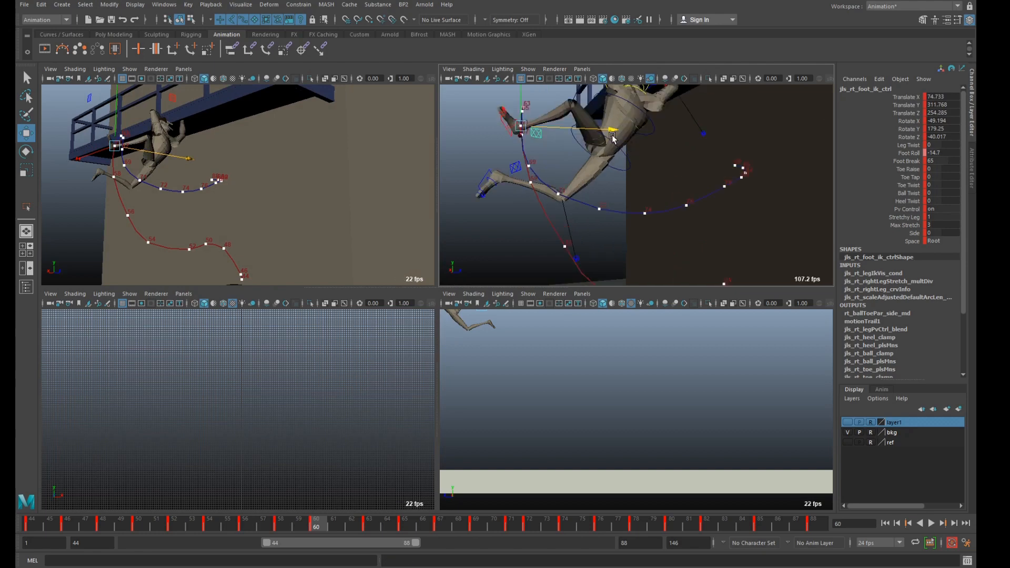
pyautogui.moveTo(613, 138); pyautogui.dragTo(615, 134)
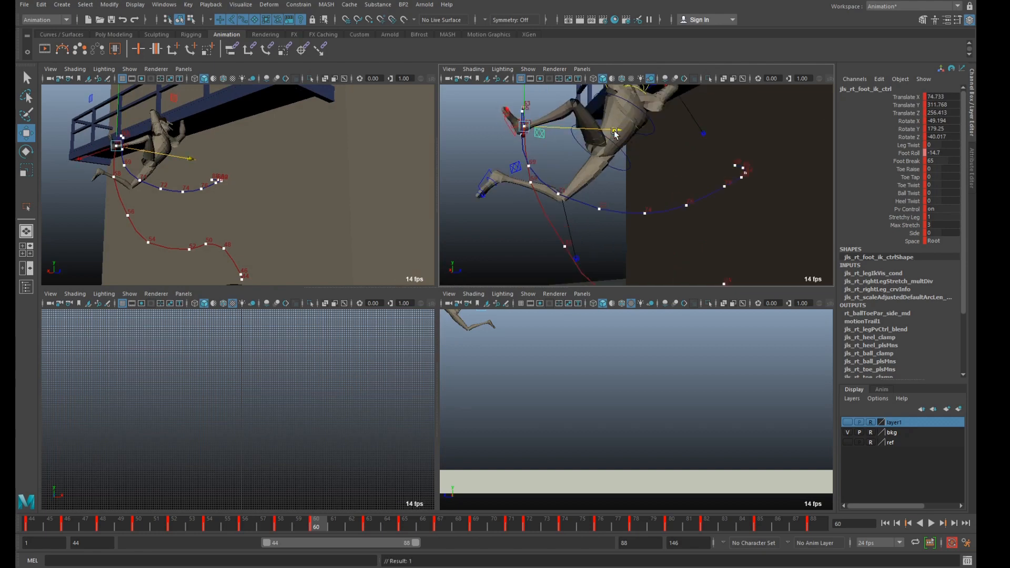
# Shift the right foot control along Z to about 263.1 at frame 58 and nudge it slightly along Z at frame 54
pyautogui.press(',')
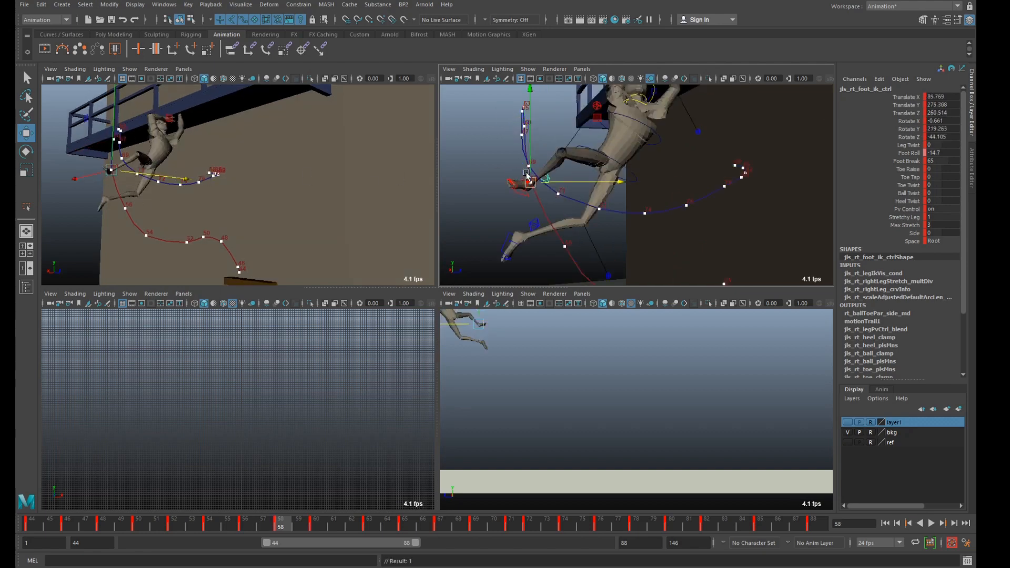
pyautogui.moveTo(605, 184); pyautogui.dragTo(609, 185)
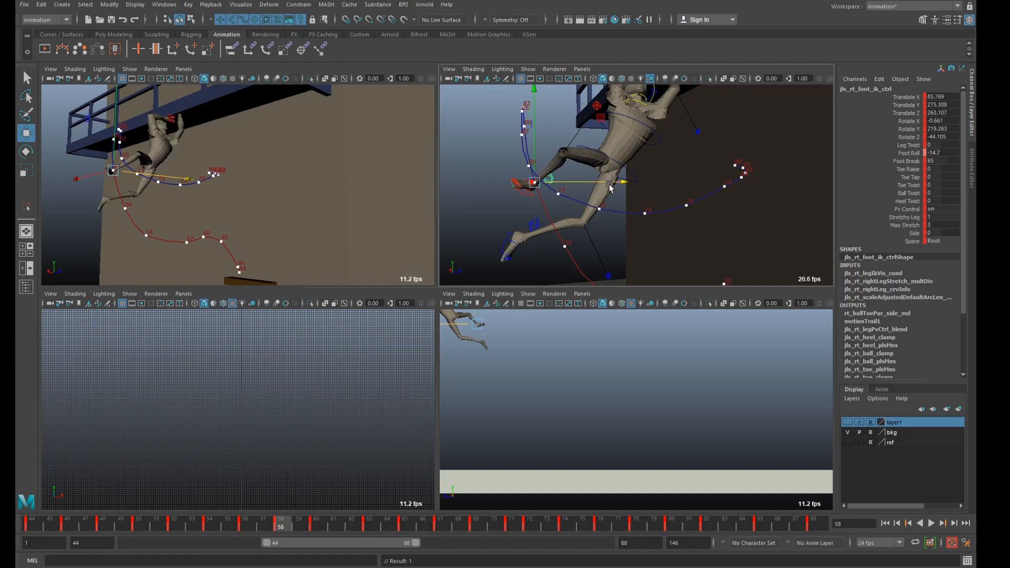
pyautogui.press(',')
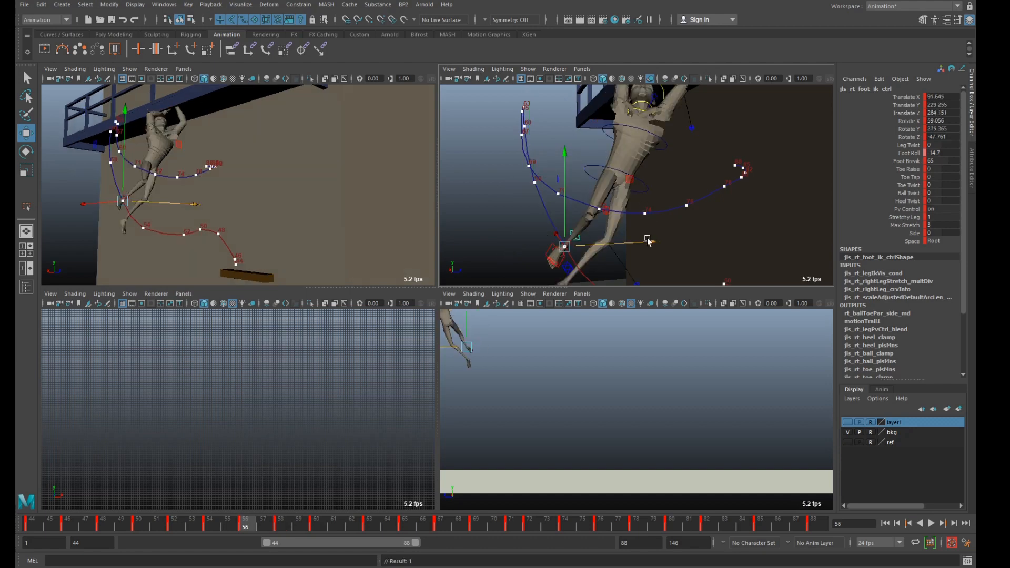
pyautogui.press(',')
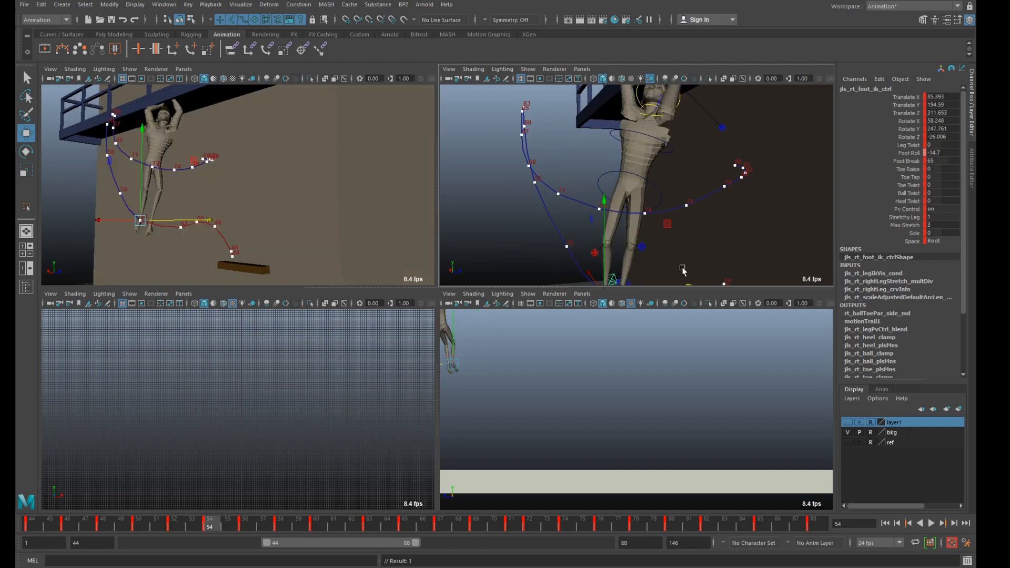
pyautogui.scroll(-5, 671, 256)
pyautogui.moveTo(666, 244); pyautogui.dragTo(670, 244)
# Check the foot's arc up to frame 63 and move the right foot control there to Z about 254.9 in the camera view
pyautogui.press('.')
pyautogui.press('.')
pyautogui.press('.')
pyautogui.press('.')
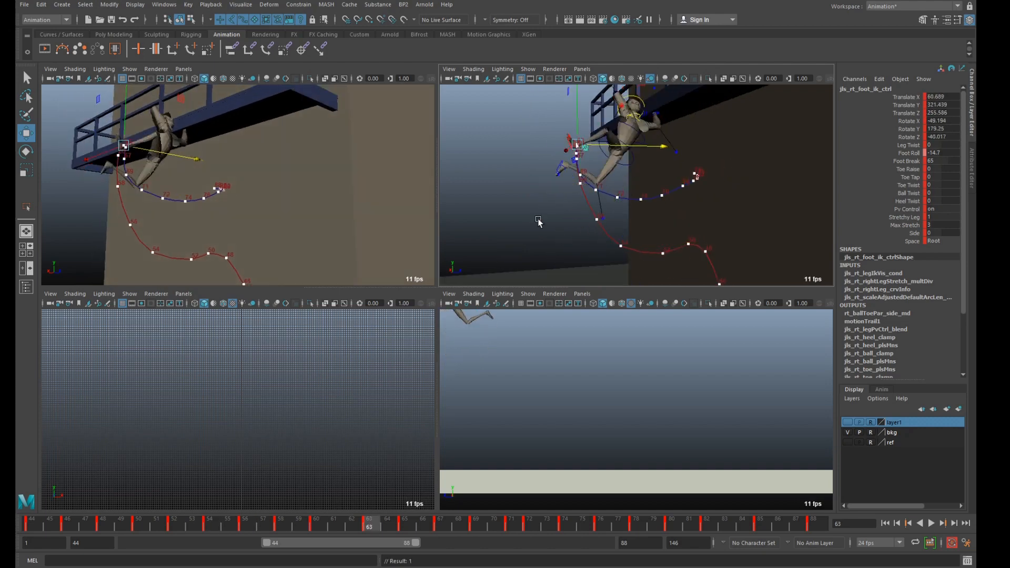
pyautogui.press(',')
pyautogui.press('.')
pyautogui.press('space')
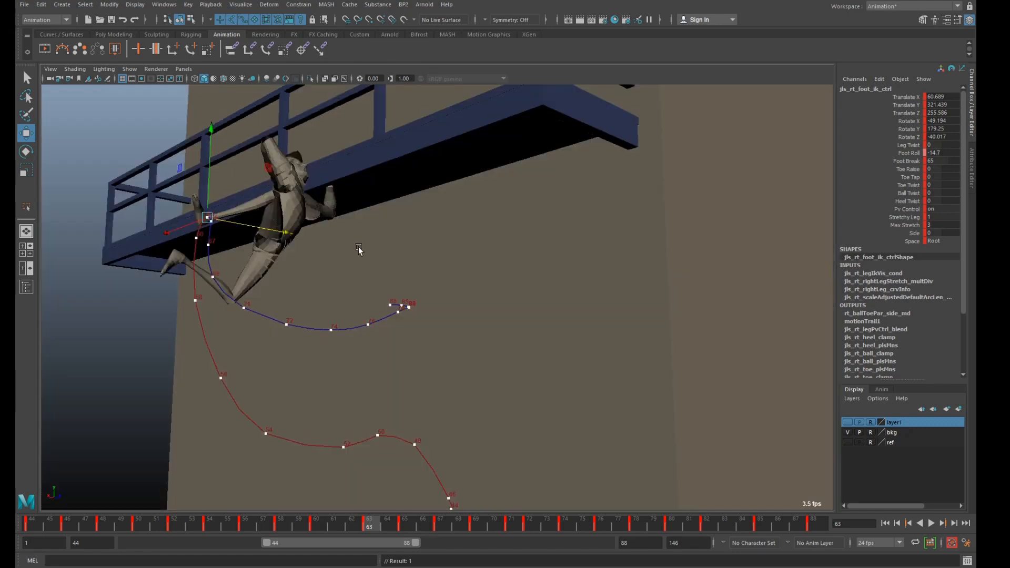
pyautogui.moveTo(279, 233); pyautogui.dragTo(278, 230)
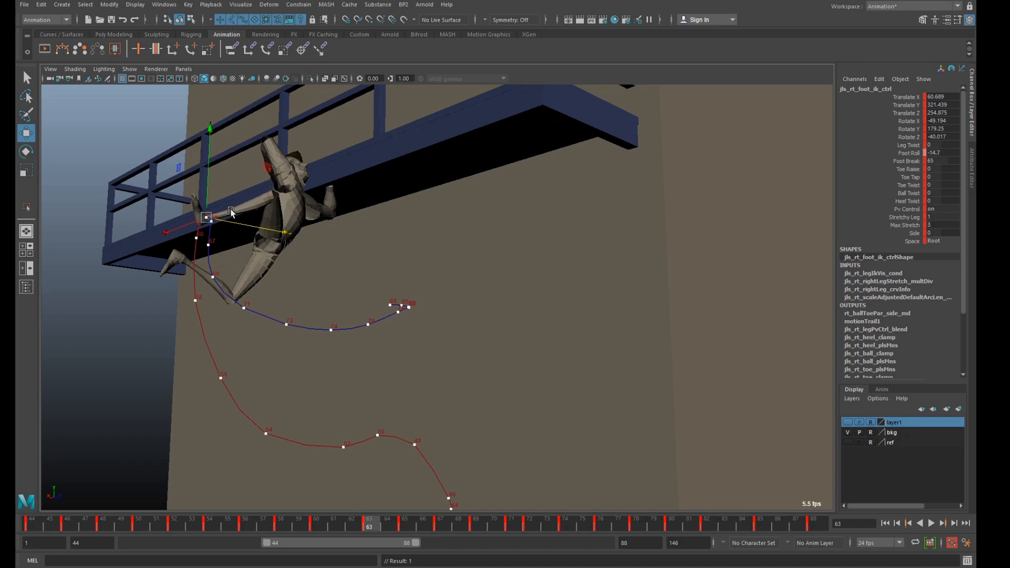
# At frame 65, lower the right foot control slightly along Y to refine its arc
pyautogui.press('.')
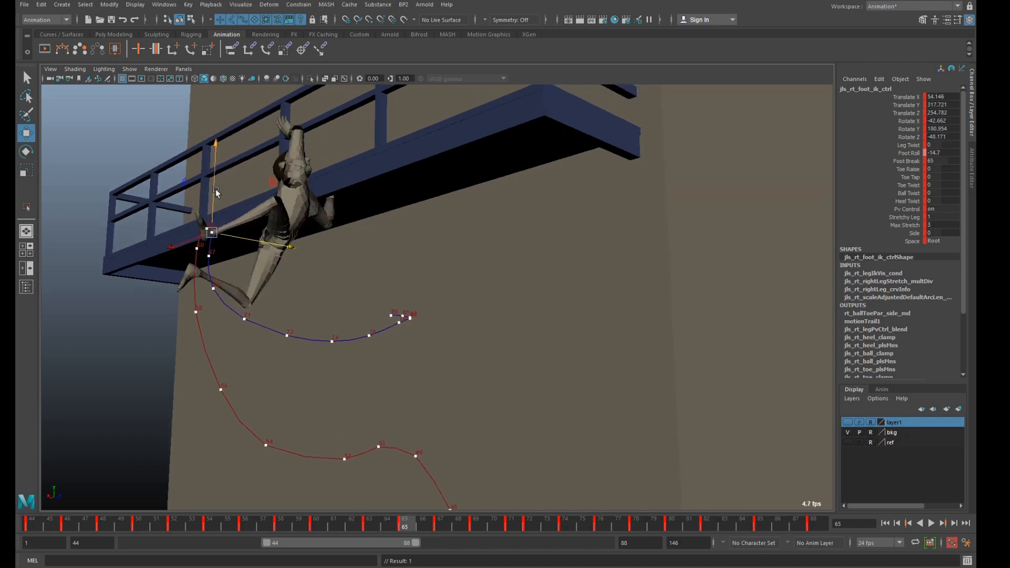
pyautogui.moveTo(215, 190); pyautogui.dragTo(214, 193)
pyautogui.press('.')
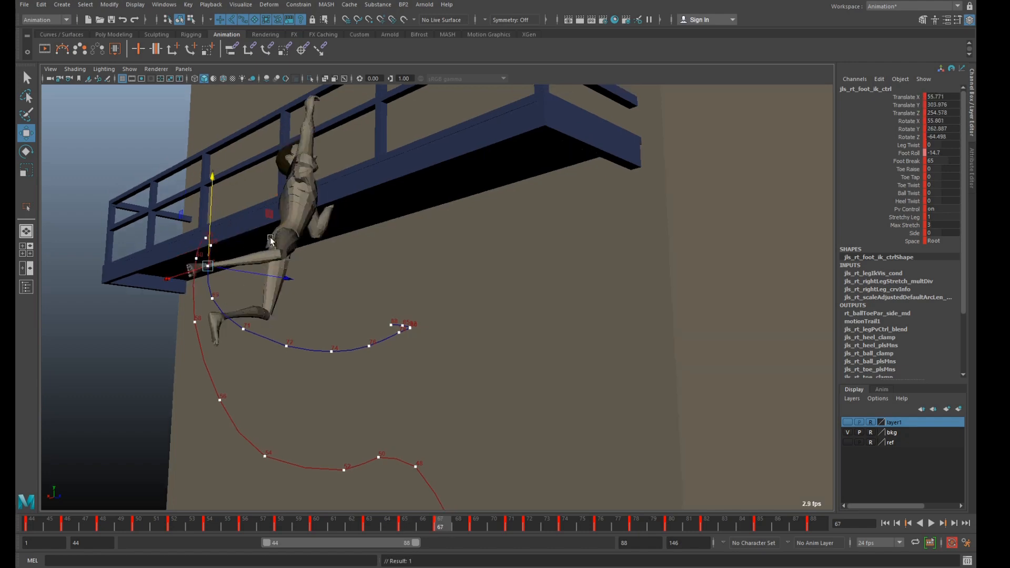
# Move the right foot control to Y about 301.9, Z about 256.6 at frame 67 and Y about 278.0, Z about 268.8 at frame 69
pyautogui.moveTo(266, 276); pyautogui.dragTo(270, 275)
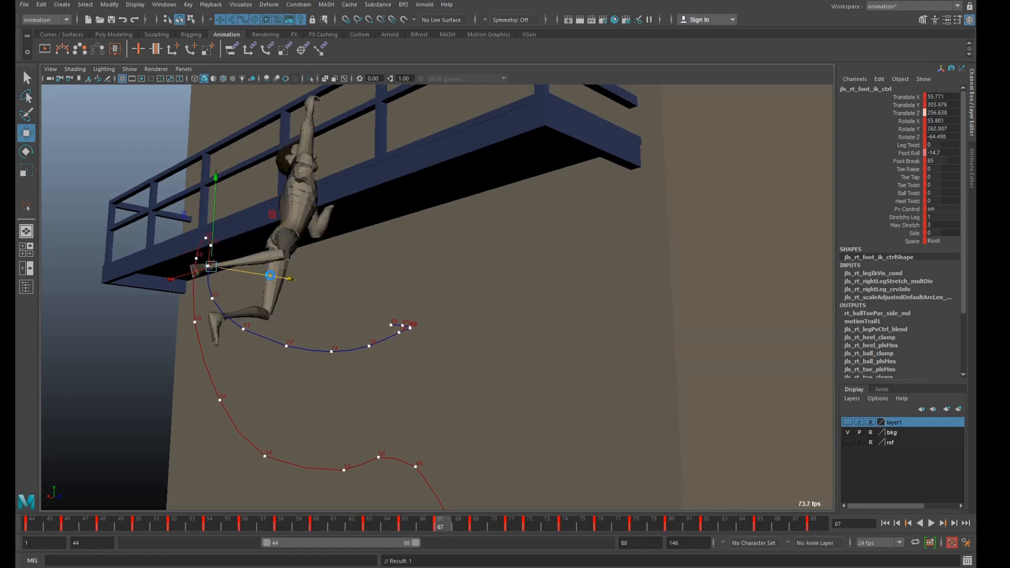
pyautogui.moveTo(213, 210); pyautogui.dragTo(213, 212)
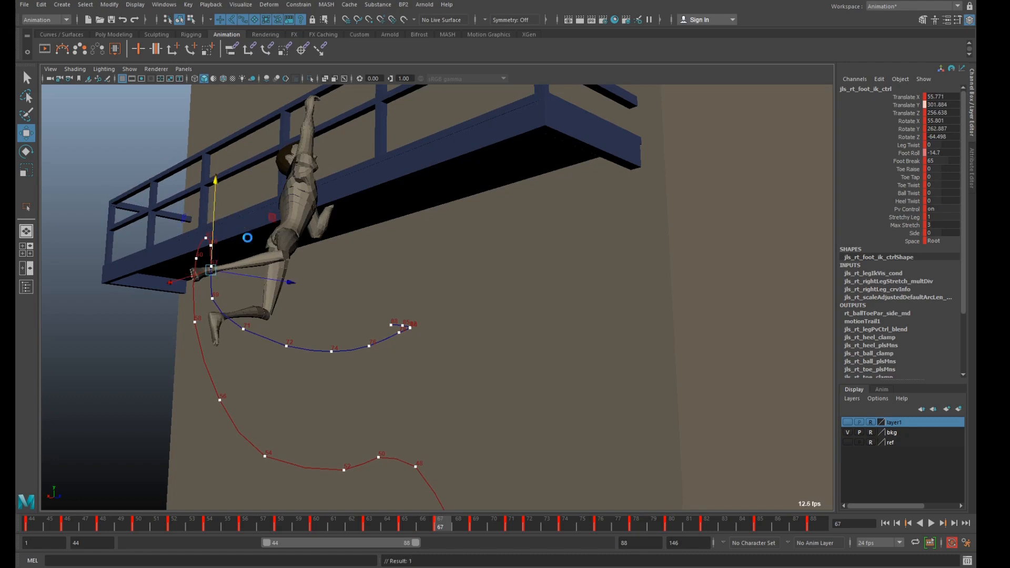
pyautogui.press('.')
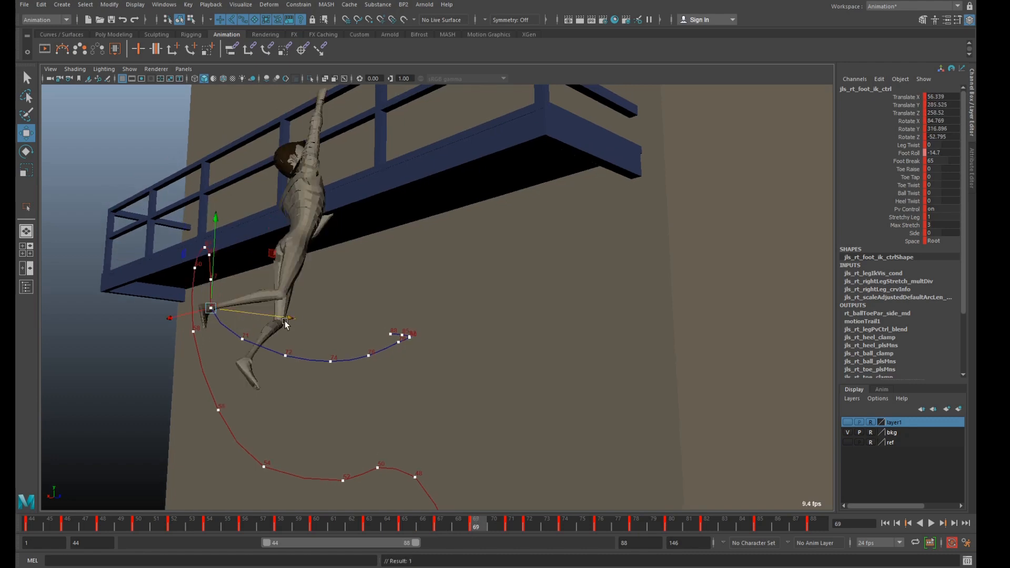
pyautogui.moveTo(292, 323); pyautogui.dragTo(306, 322)
pyautogui.moveTo(232, 277); pyautogui.dragTo(230, 289)
# At frame 71, move the right foot control to Y about 264.7 and Z about 286.1 to smooth its arc
pyautogui.press('.')
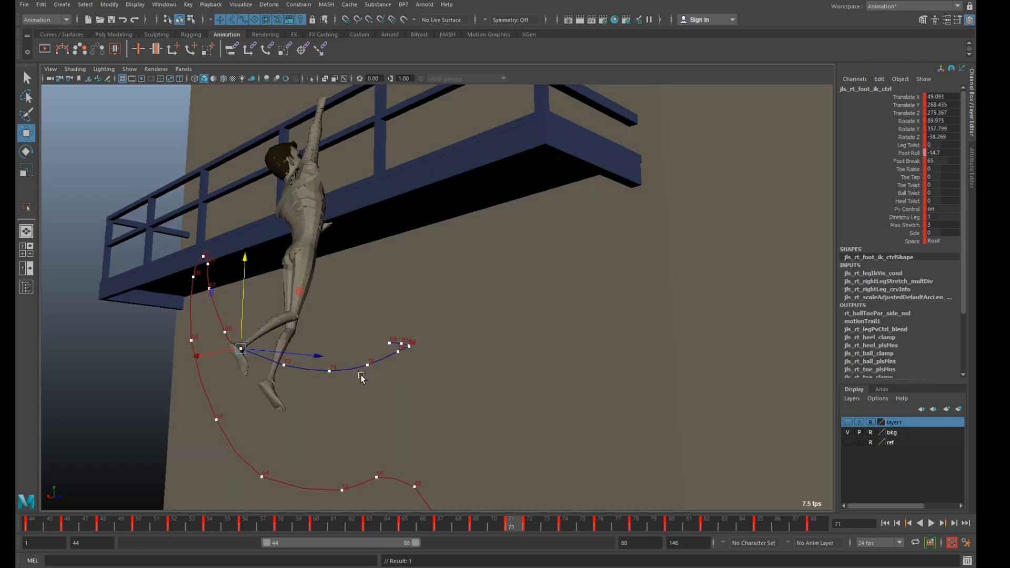
pyautogui.moveTo(313, 358)
pyautogui.mouseDown()
pyautogui.moveTo(334, 361)
pyautogui.moveTo(325, 359)
pyautogui.mouseUp()
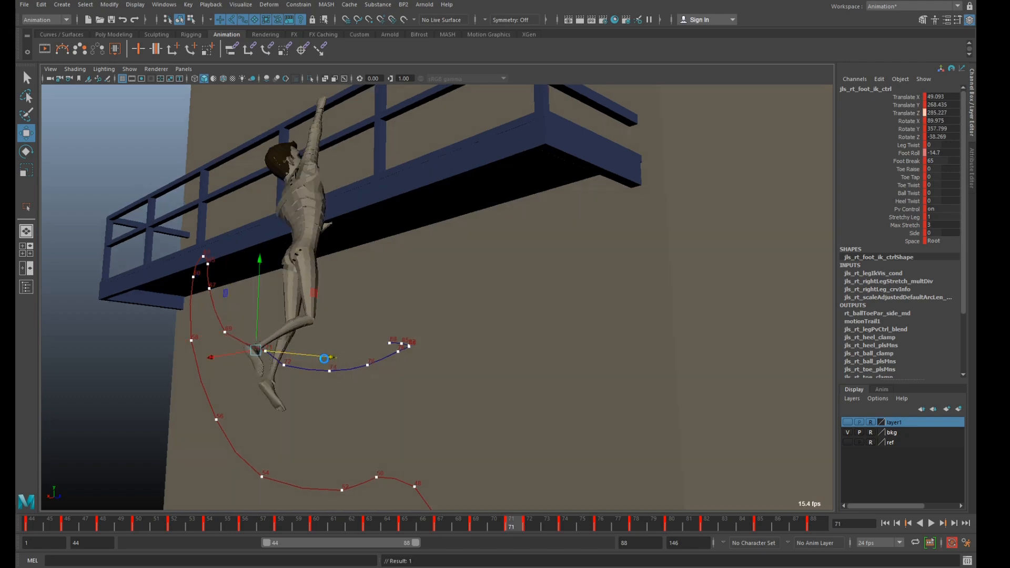
pyautogui.moveTo(313, 290); pyautogui.dragTo(313, 297)
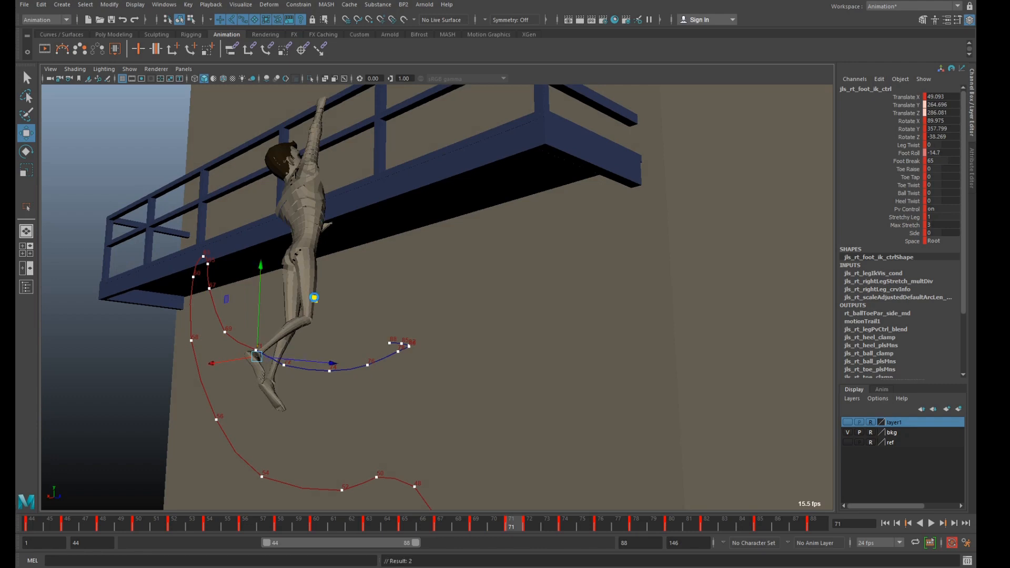
# Shift the right foot control forward along Z and lower it at frame 72, and refine frame 71 to Y about 261, Z about 289.9
pyautogui.press('.')
pyautogui.moveTo(352, 375); pyautogui.dragTo(374, 377)
pyautogui.moveTo(305, 326); pyautogui.dragTo(305, 334)
pyautogui.moveTo(355, 386); pyautogui.dragTo(357, 386)
pyautogui.press(',')
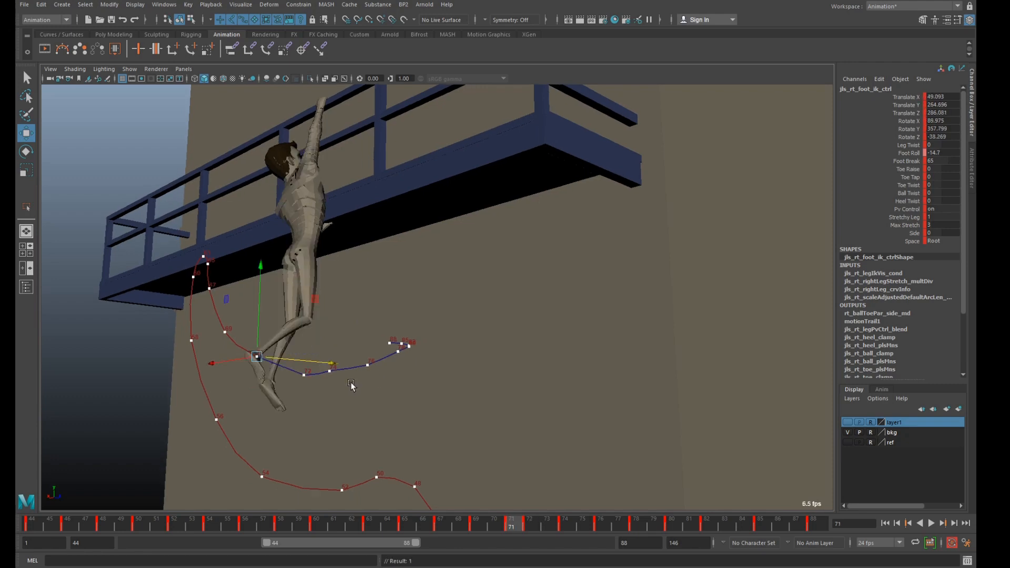
pyautogui.moveTo(311, 319); pyautogui.dragTo(318, 308)
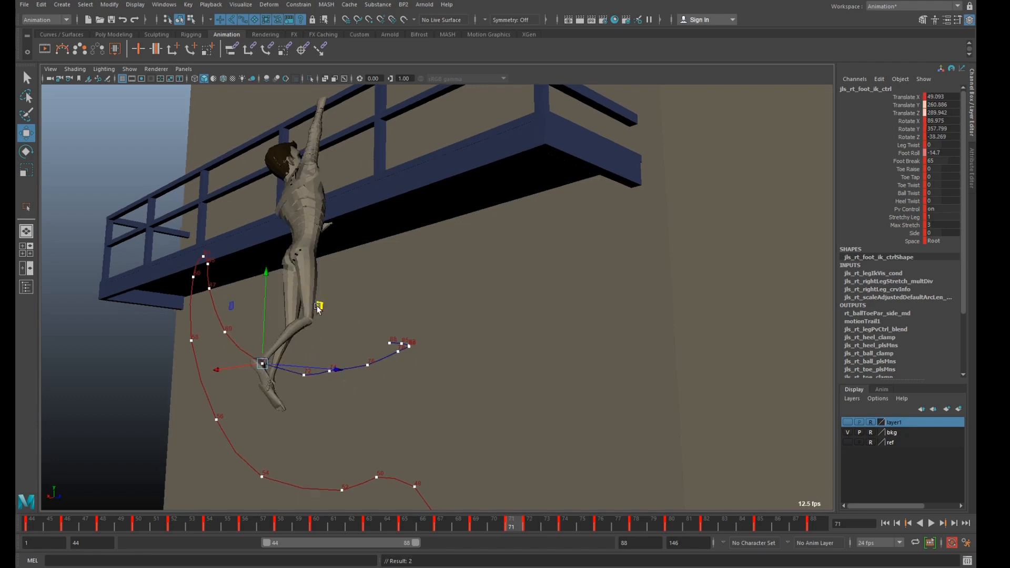
# Shift the right foot control to Z about 336.9 and lower it slightly at frame 74, and set Z to about 359.8 at frame 76
pyautogui.press('.')
pyautogui.press('.')
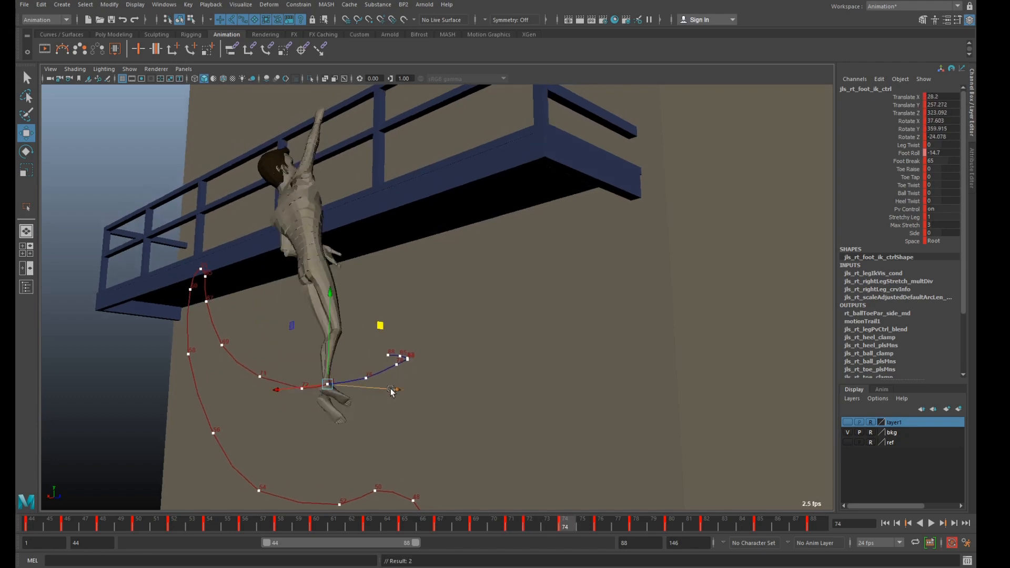
pyautogui.moveTo(392, 391); pyautogui.dragTo(409, 396)
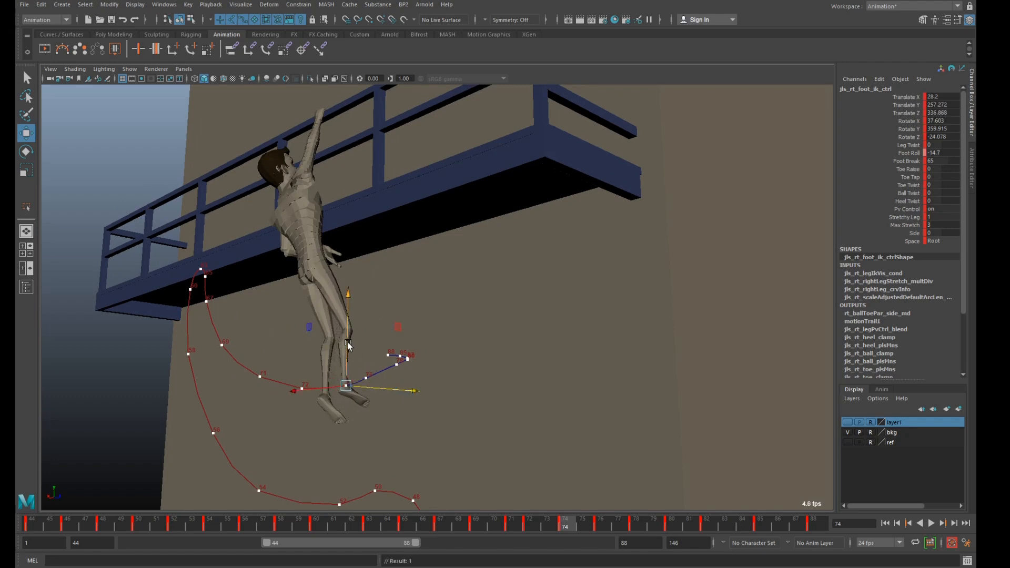
pyautogui.moveTo(349, 344); pyautogui.dragTo(348, 347)
pyautogui.moveTo(401, 393); pyautogui.dragTo(445, 392)
# At frame 78, move the right foot control to Y about 271.0 and Z about 375.0
pyautogui.press('.')
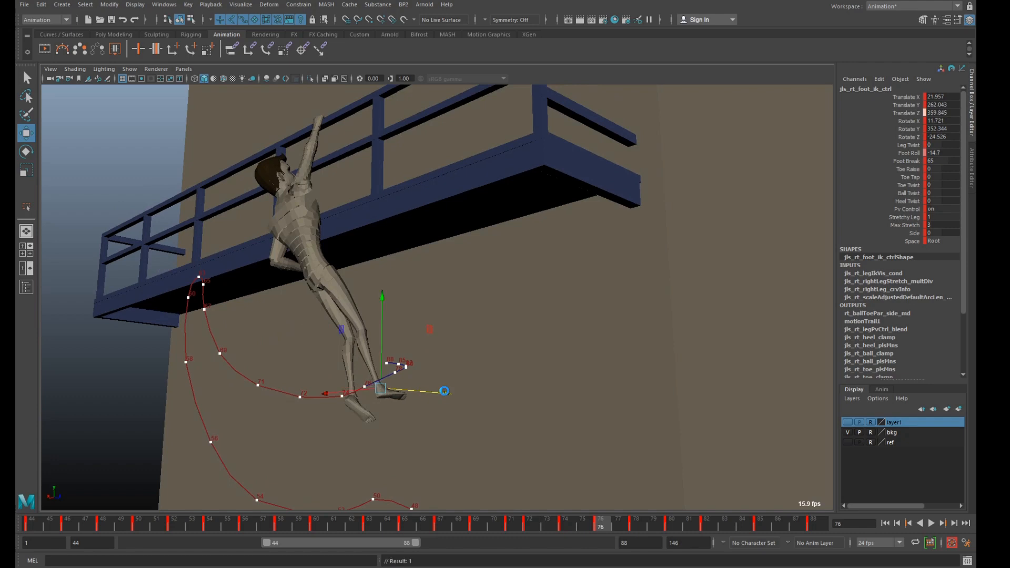
pyautogui.press('.')
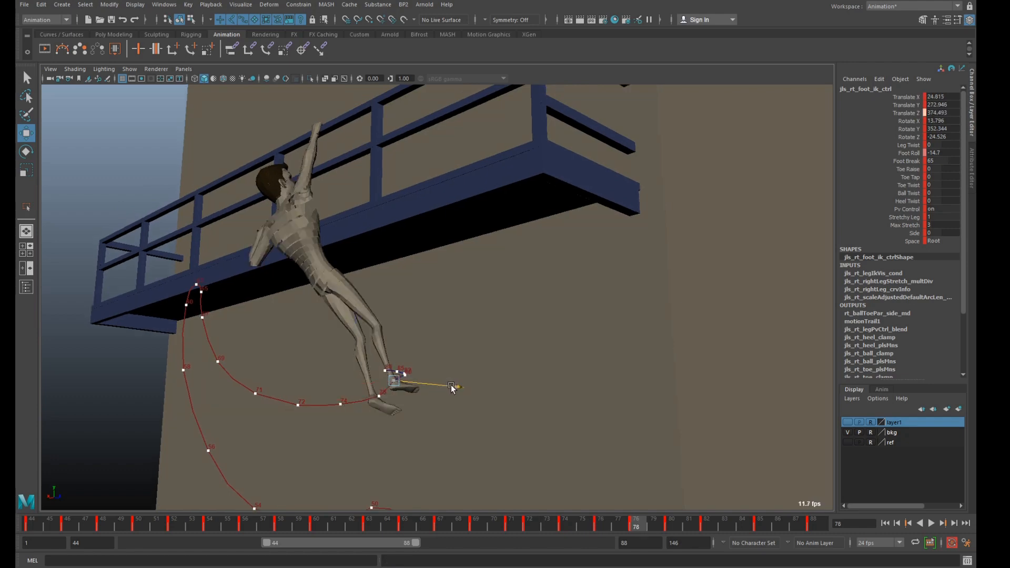
pyautogui.moveTo(396, 356); pyautogui.dragTo(397, 358)
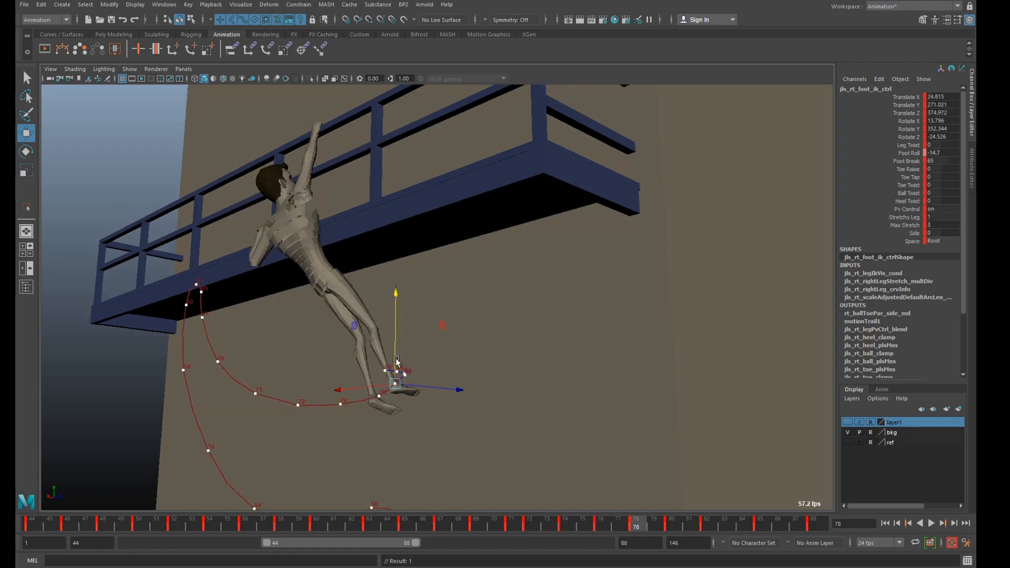
# Review the foot's arc key by key back to frame 63 and shift the right foot control there to Z about 253.8
pyautogui.press(',')
pyautogui.press(',')
pyautogui.press(',')
pyautogui.press(',')
pyautogui.press(',')
pyautogui.press(',')
pyautogui.press(',')
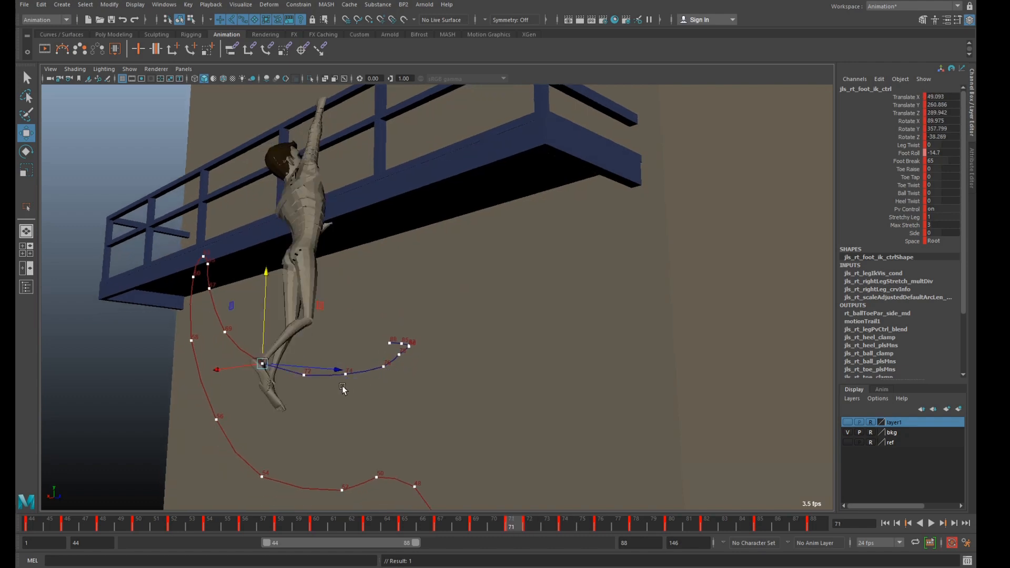
pyautogui.press(',')
pyautogui.press(',')
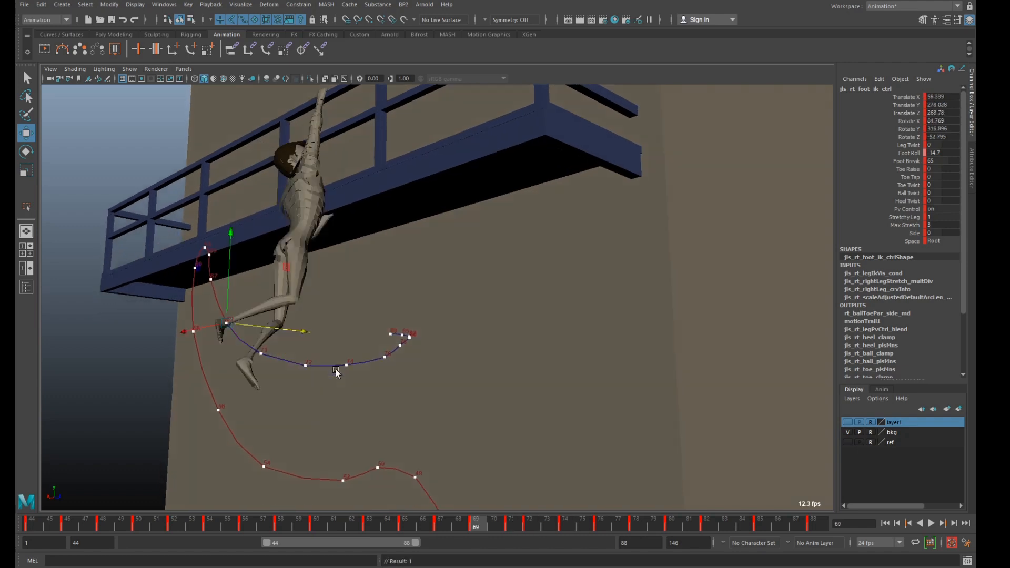
pyautogui.press(',')
pyautogui.press(',')
pyautogui.press(',')
pyautogui.press(',')
pyautogui.press(',')
pyautogui.press(',')
pyautogui.moveTo(268, 238); pyautogui.dragTo(264, 233)
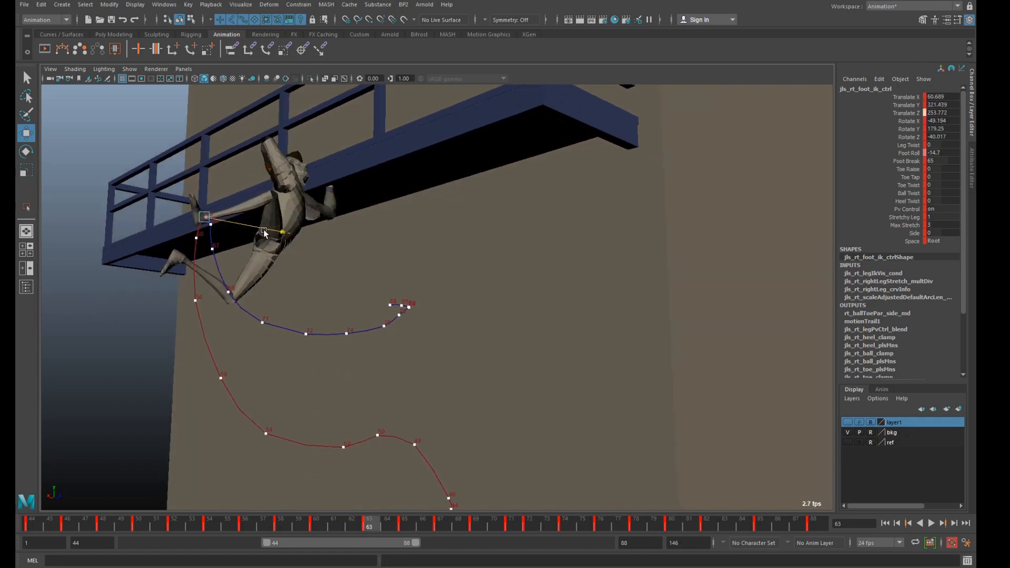
# Review the arc forward to frame 80, lower the right foot control at frame 78 to Y about 270.1, and compare the neighbouring keys
pyautogui.press('.')
pyautogui.press('.')
pyautogui.press('.')
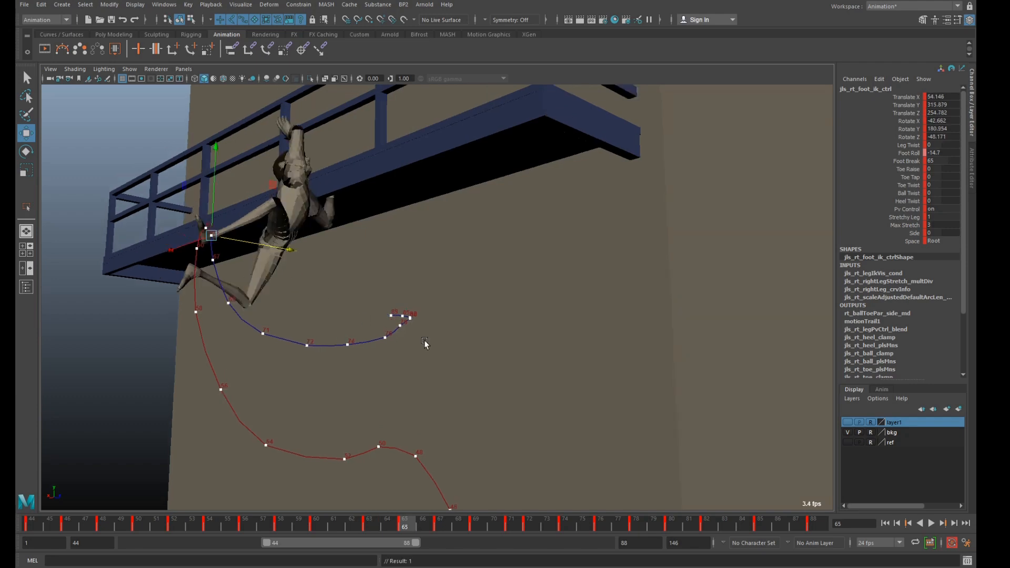
pyautogui.press('.')
pyautogui.press('.')
pyautogui.press('.')
pyautogui.press('.')
pyautogui.press('.')
pyautogui.press('.')
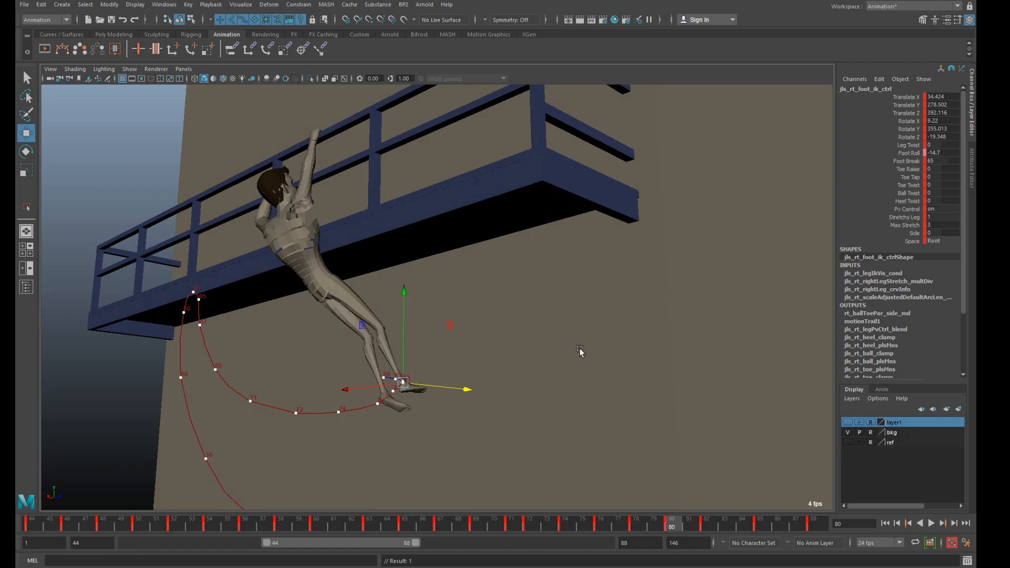
pyautogui.press(',')
pyautogui.moveTo(399, 331); pyautogui.dragTo(399, 333)
pyautogui.press(',')
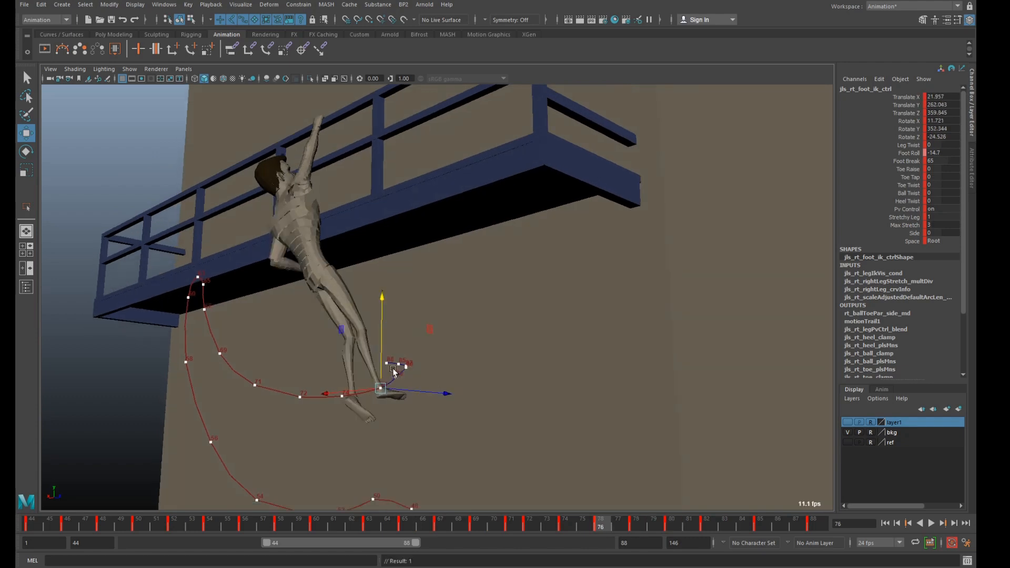
pyautogui.press('.')
pyautogui.press('.')
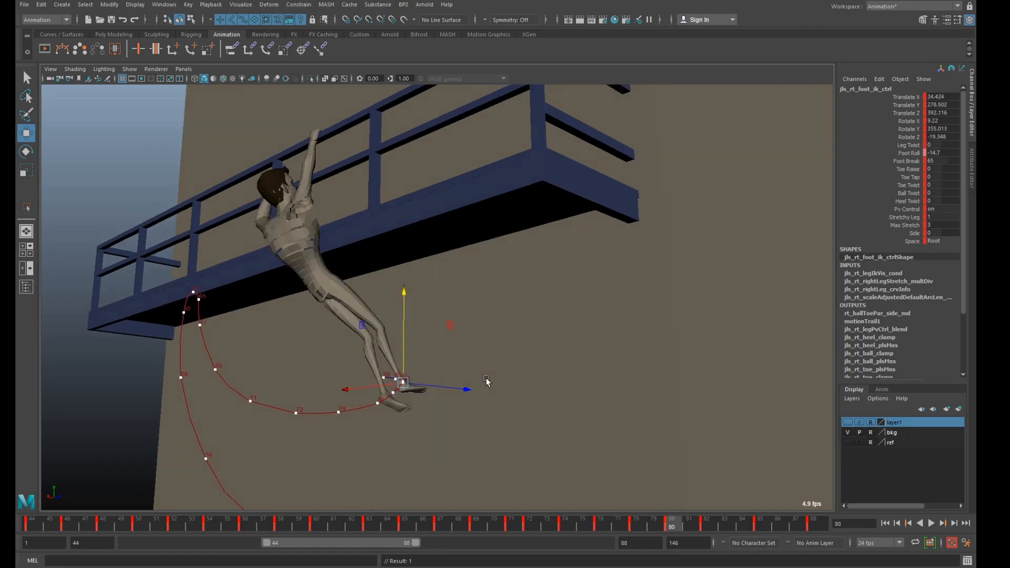
# From above in the perspective view, shift the right foot control in X and Z at frames 82 and 80, and to X about 24.6, Z about 376.3 at frame 78
pyautogui.press('space')
pyautogui.press('space')
pyautogui.keyDown('alt'); pyautogui.moveTo(555, 271); pyautogui.dragTo(495, 248); pyautogui.keyUp('alt')
pyautogui.press(',')
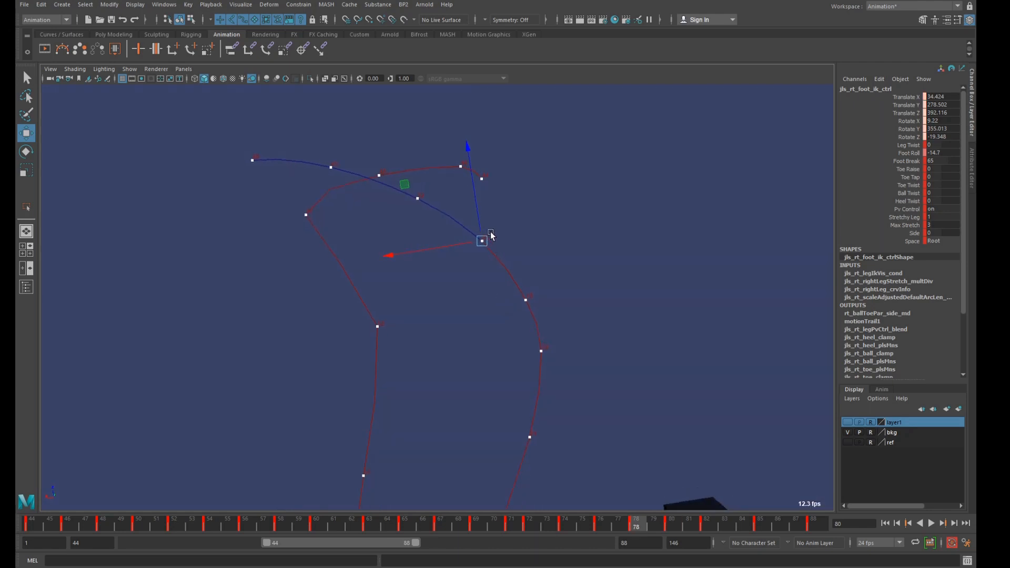
pyautogui.press('.')
pyautogui.press('.')
pyautogui.moveTo(339, 142); pyautogui.dragTo(346, 133, button='middle')
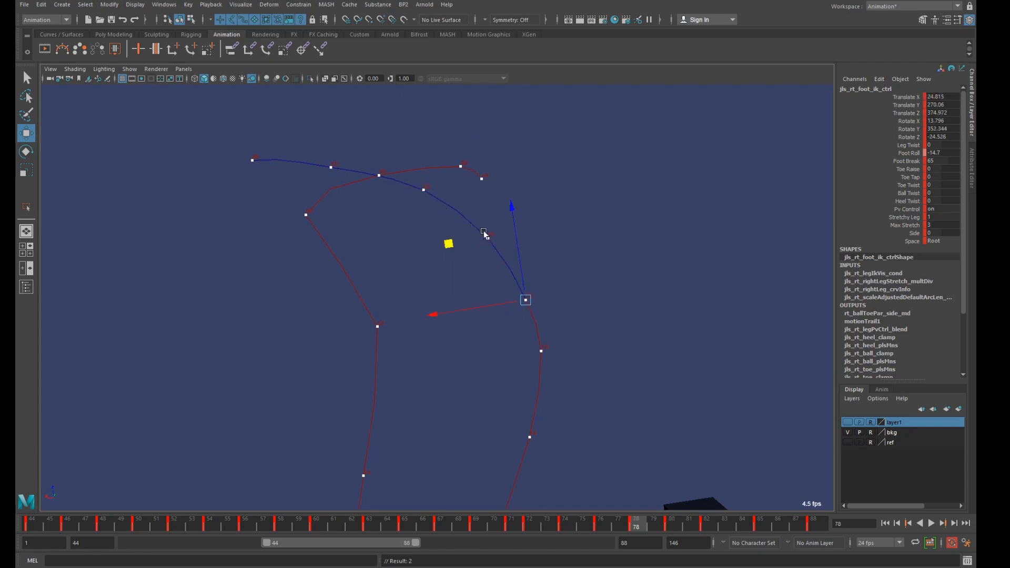
pyautogui.moveTo(459, 244); pyautogui.dragTo(451, 238, button='middle')
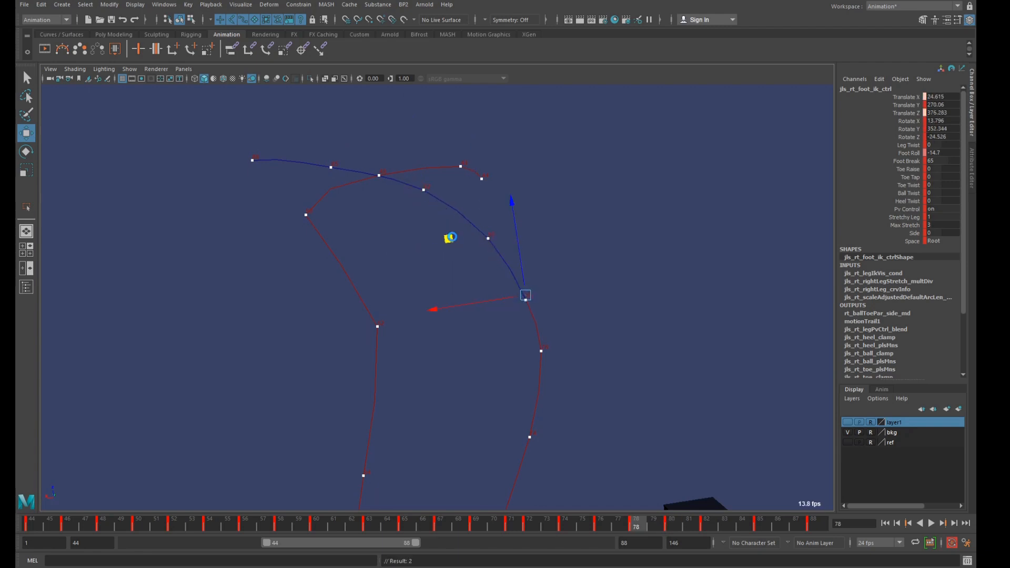
# Refine the right foot control in X and Z at frames 82 and 80, and move it to X about 24.4, Z about 377.7 at frame 78
pyautogui.scroll(-2, 453, 238)
pyautogui.press('.')
pyautogui.press('.')
pyautogui.press('.')
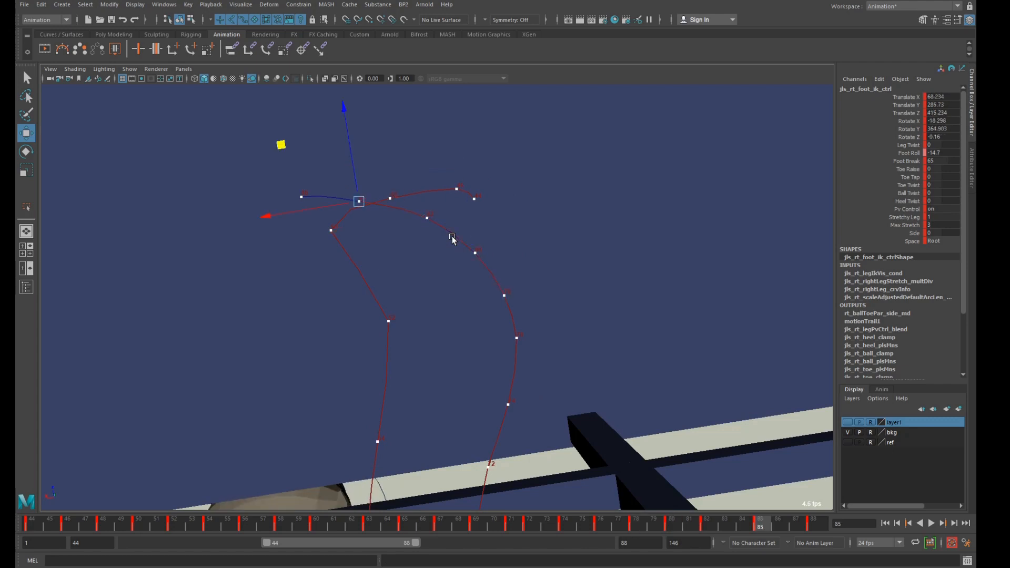
pyautogui.moveTo(359, 173); pyautogui.dragTo(342, 160, button='middle')
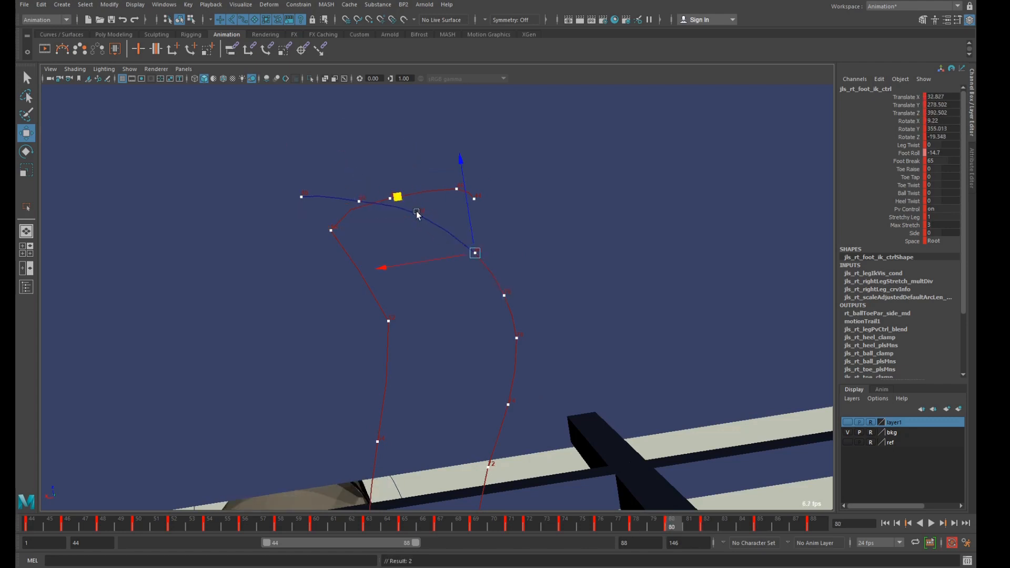
pyautogui.moveTo(394, 195); pyautogui.dragTo(392, 192, button='middle')
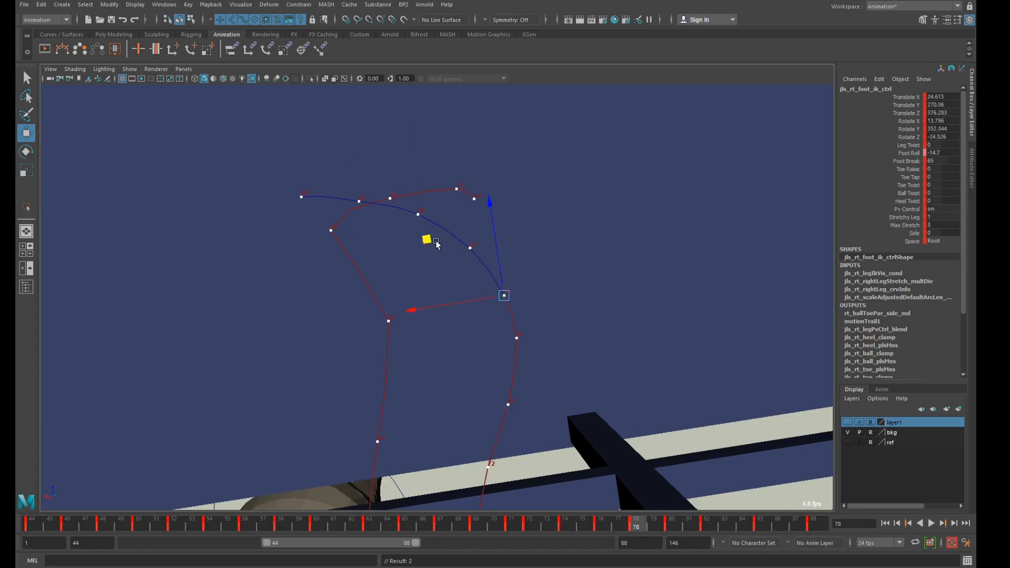
pyautogui.moveTo(430, 242); pyautogui.dragTo(429, 237)
# At frame 52, move the right foot control sideways in the perspective view to X about 96.1 and Y about 181.4
pyautogui.scroll(-3, 439, 253)
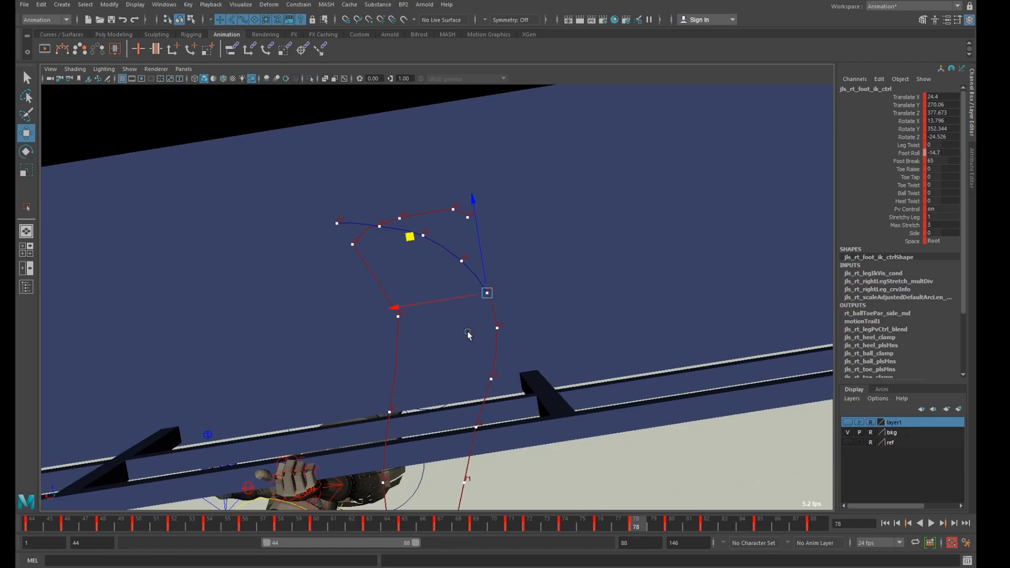
pyautogui.keyDown('alt'); pyautogui.moveTo(467, 330); pyautogui.dragTo(408, 480); pyautogui.keyUp('alt')
pyautogui.moveTo(124, 530); pyautogui.dragTo(173, 519)
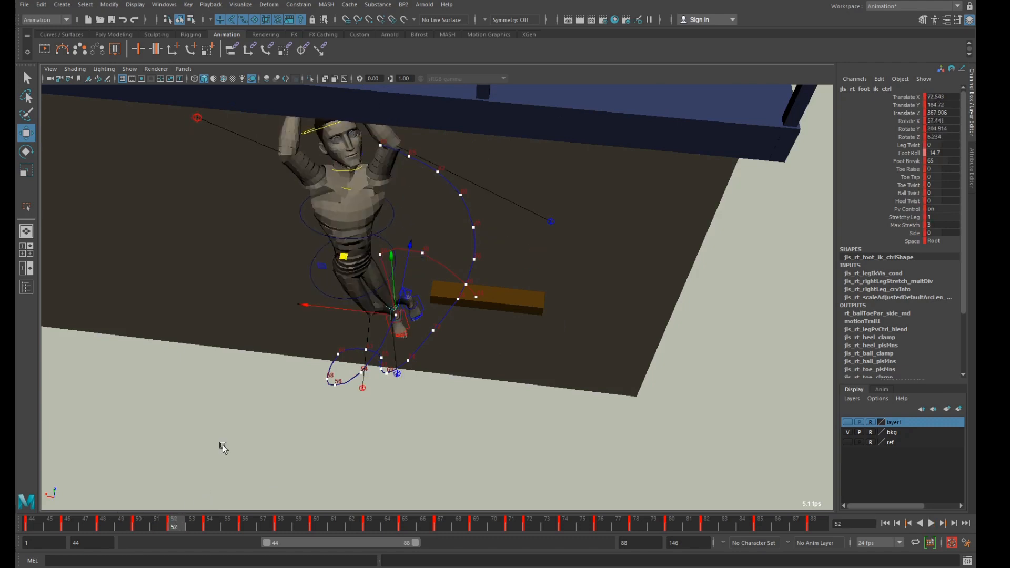
pyautogui.keyDown('alt'); pyautogui.moveTo(222, 445); pyautogui.dragTo(335, 370); pyautogui.keyUp('alt')
pyautogui.scroll(3, 295, 414)
pyautogui.moveTo(329, 319); pyautogui.dragTo(281, 308)
pyautogui.keyDown('alt'); pyautogui.moveTo(458, 357); pyautogui.dragTo(374, 301); pyautogui.keyUp('alt')
pyautogui.moveTo(430, 342); pyautogui.dragTo(524, 441)
pyautogui.moveTo(295, 325); pyautogui.dragTo(289, 327)
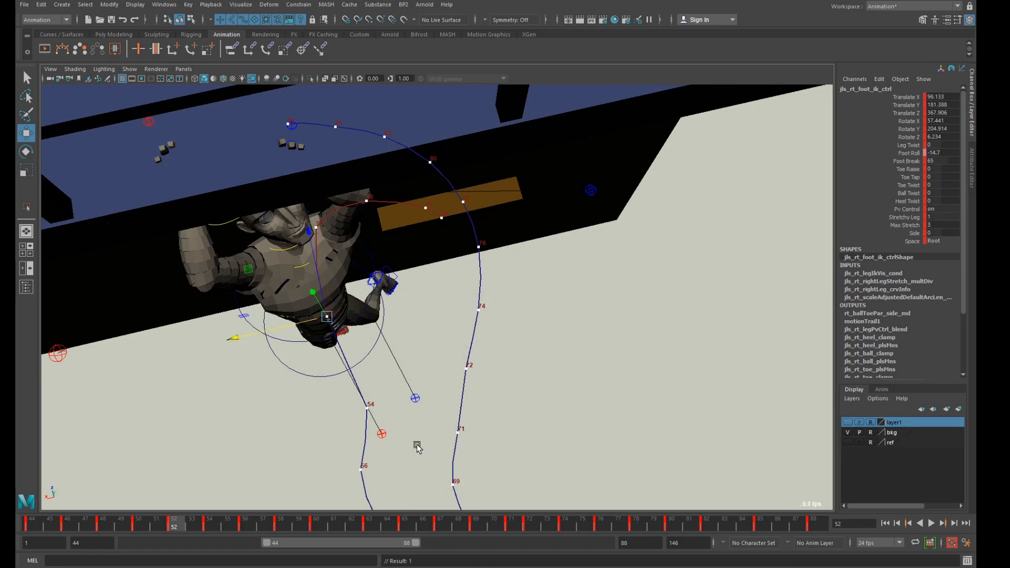
# At frame 54, shift the right foot control to X about 96.3 and lower it in the camera view to Y about 193.9
pyautogui.press('.')
pyautogui.moveTo(311, 424); pyautogui.dragTo(287, 426)
pyautogui.press('space')
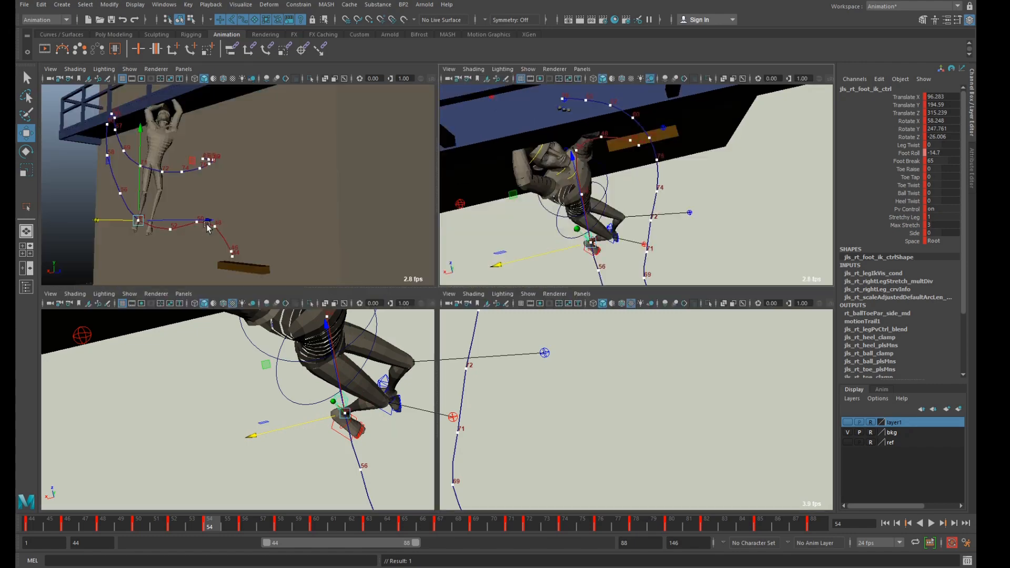
pyautogui.press('space')
pyautogui.moveTo(243, 283); pyautogui.dragTo(239, 282)
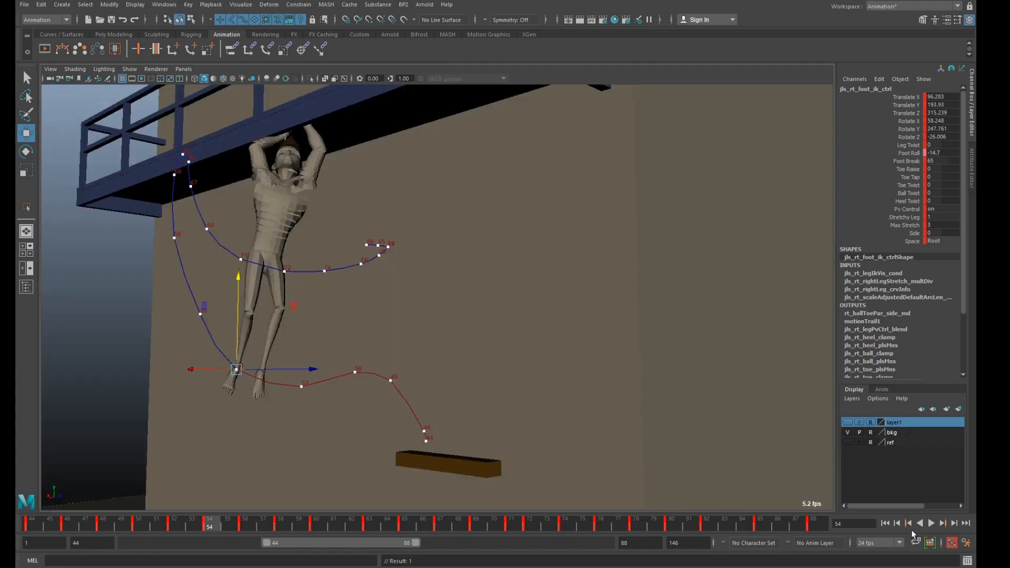
# Play back the swing to check the right foot's motion and open the Graph Editor for its control
pyautogui.click(932, 524)
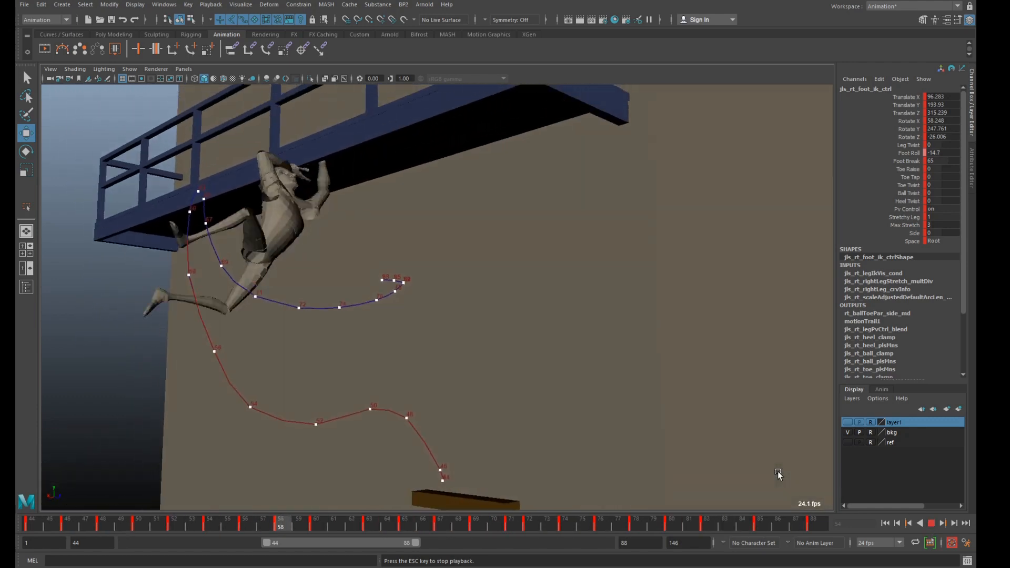
pyautogui.click(931, 528)
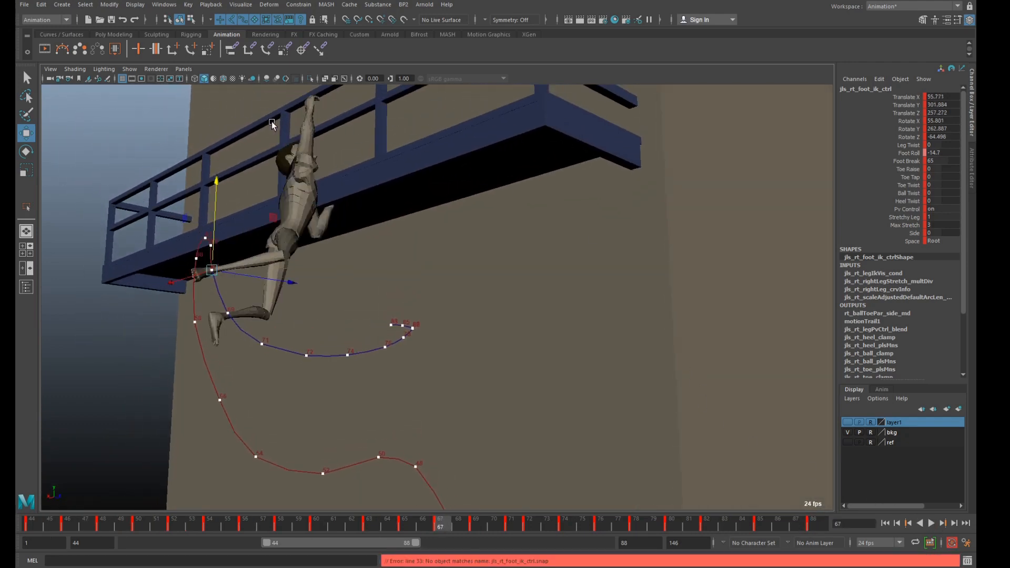
pyautogui.click(165, 5)
pyautogui.moveTo(210, 60)
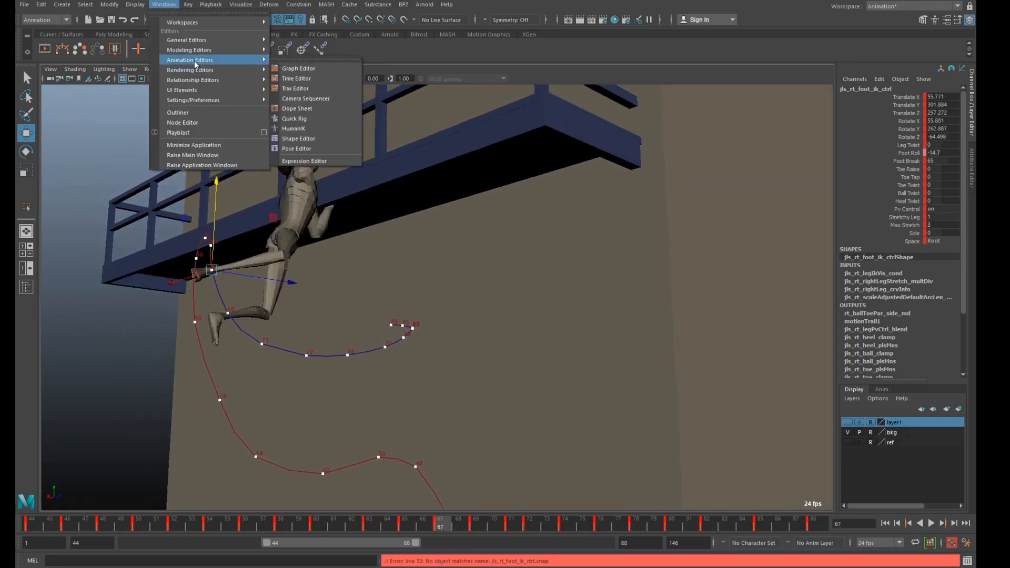
pyautogui.click(298, 70)
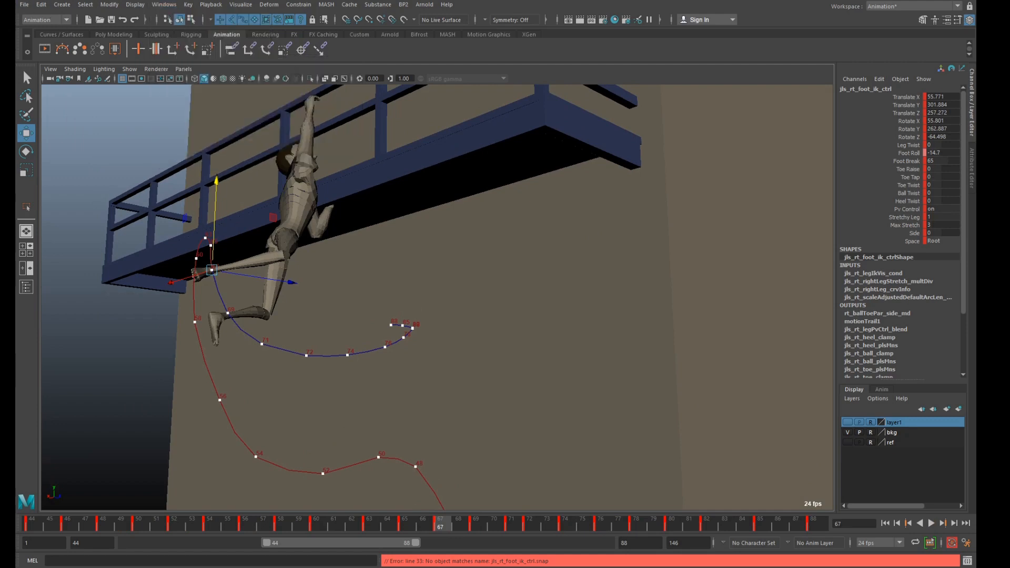
# Save the scene as a new file and clear the current selection
pyautogui.click(23, 5)
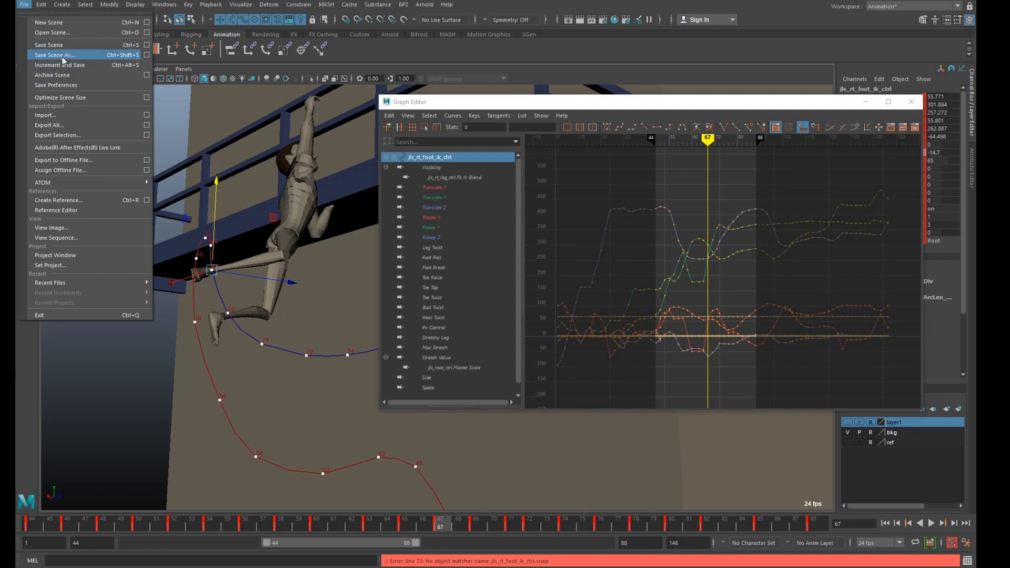
pyautogui.click(62, 55)
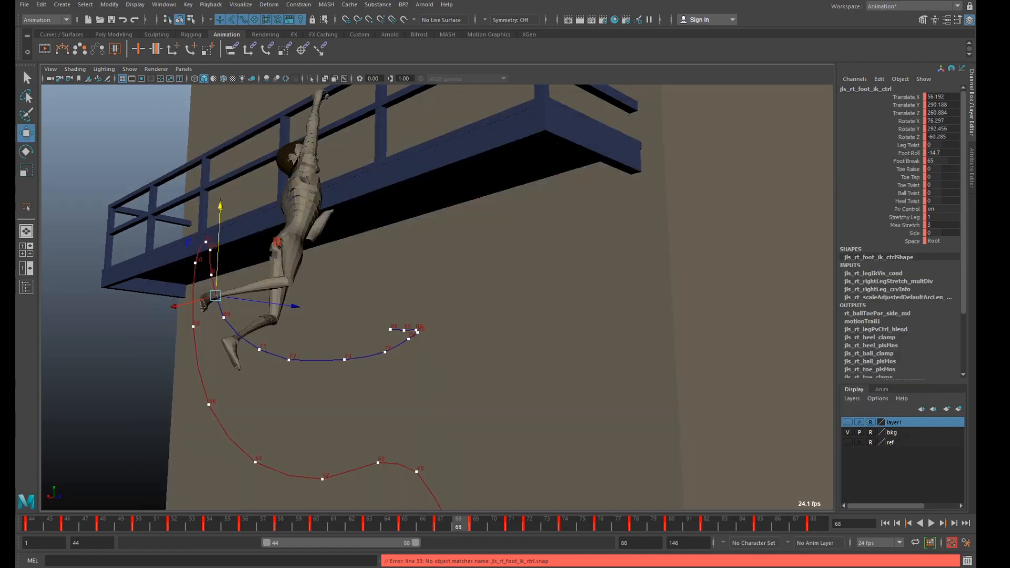
pyautogui.click(94, 179)
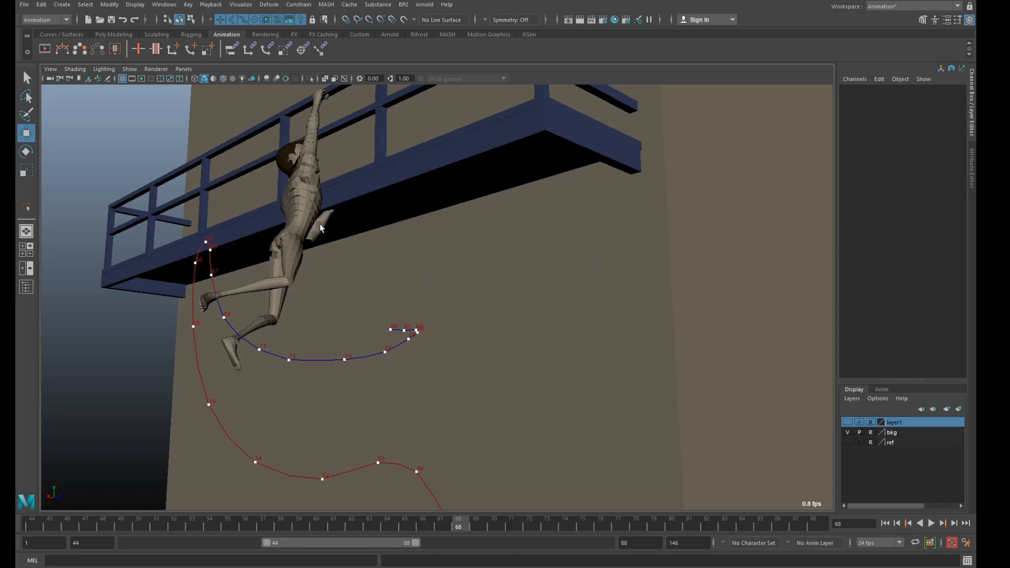
# Delete motionTrail1Handle from the scene using the Outliner, and close the Outliner
pyautogui.click(164, 5)
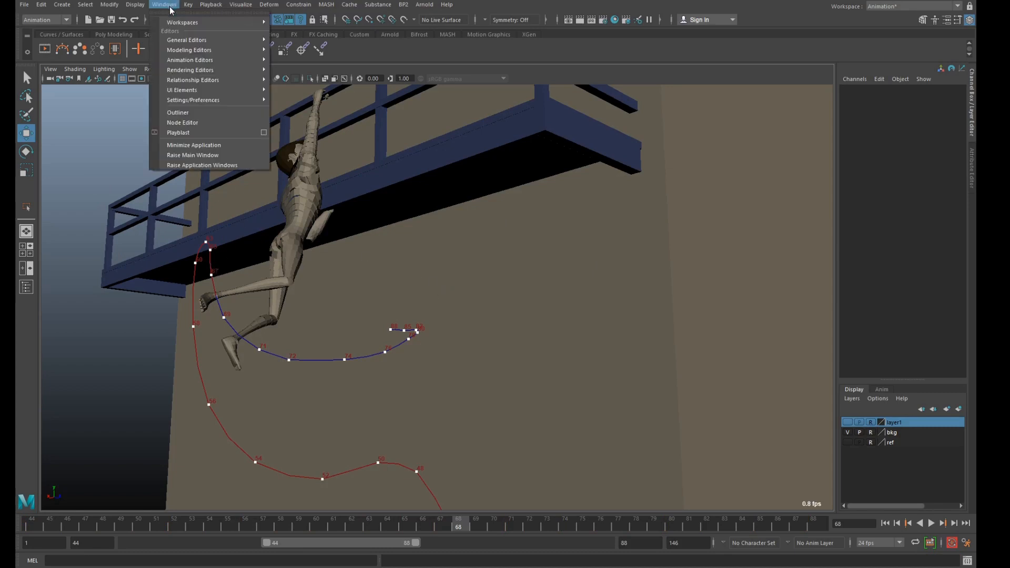
pyautogui.click(182, 121)
pyautogui.scroll(-1, 688, 319)
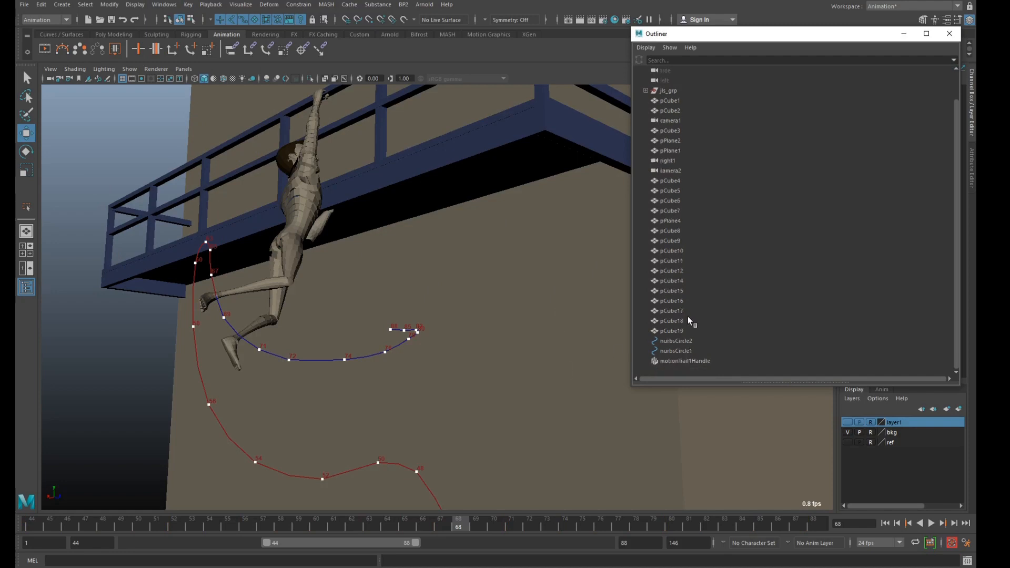
pyautogui.click(695, 361)
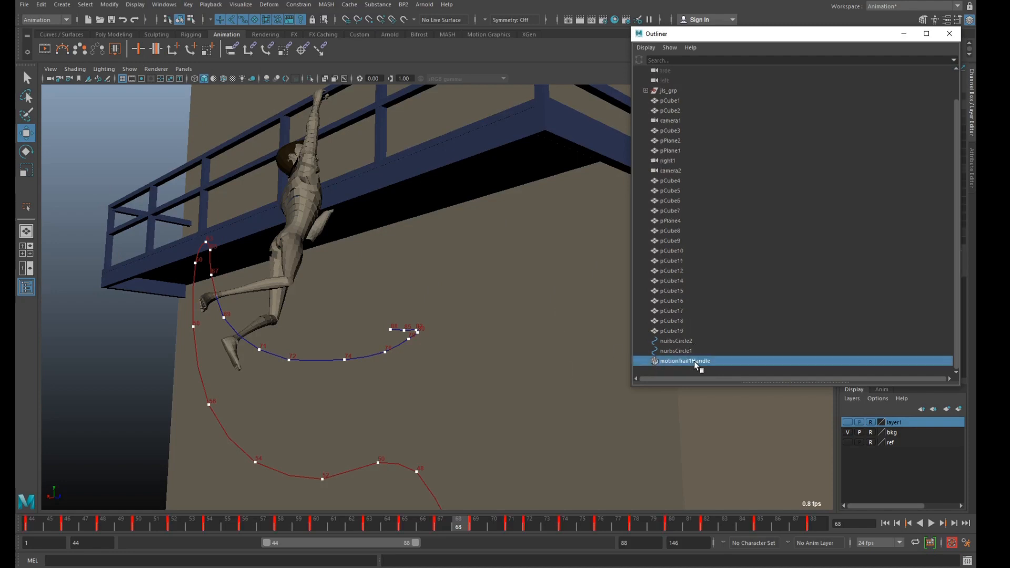
pyautogui.press('Delete')
pyautogui.click(949, 33)
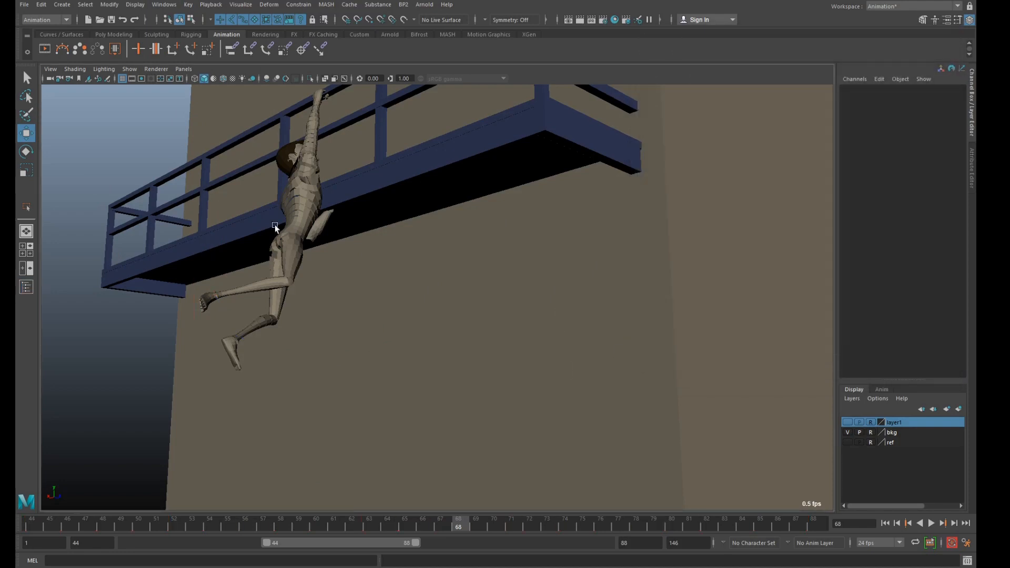
# Select the right knee pole vector control in the perspective view and go to frame 46 in the camera view
pyautogui.press('space')
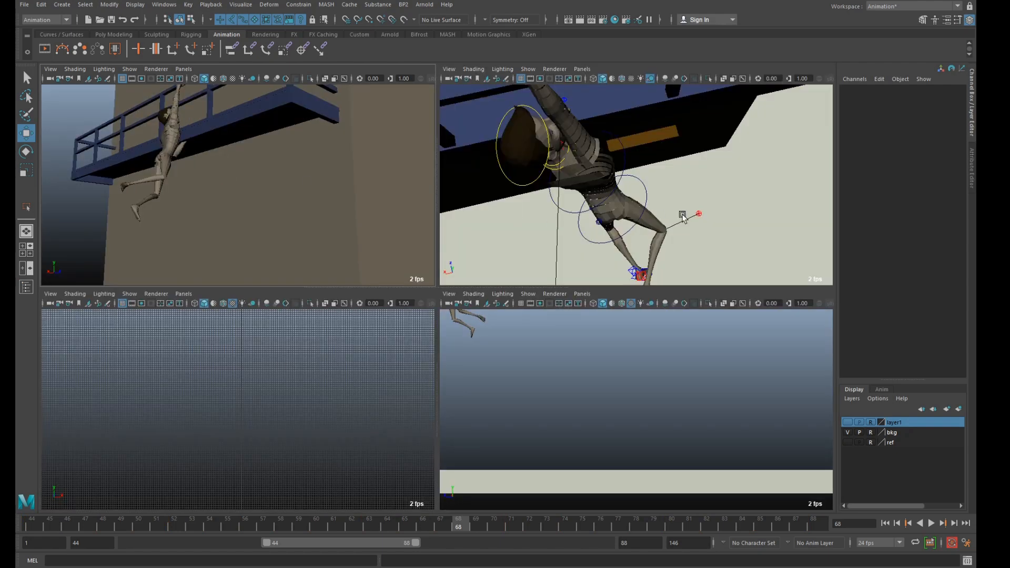
pyautogui.click(699, 215)
pyautogui.press('space')
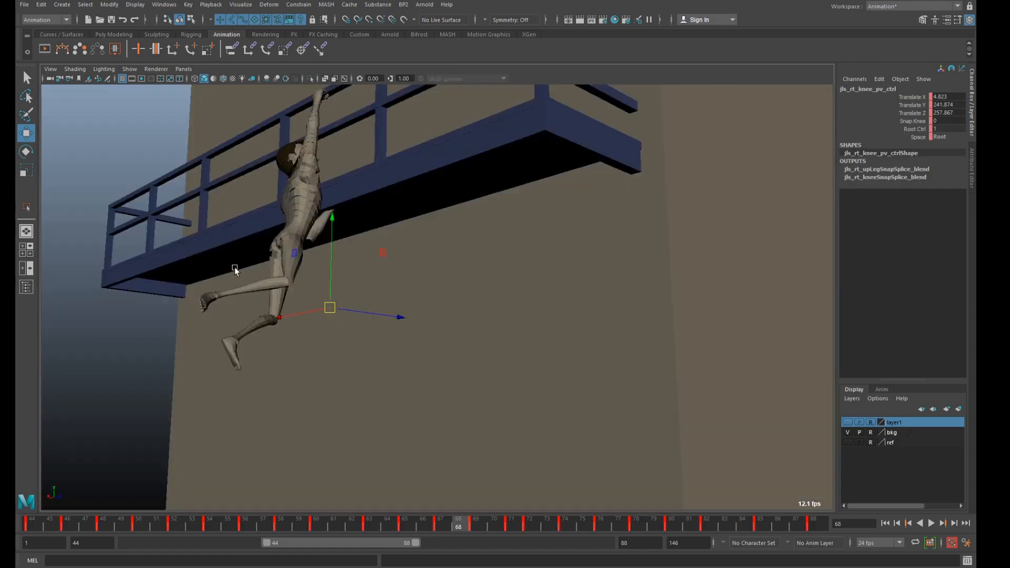
pyautogui.click(61, 523)
pyautogui.scroll(3, 261, 301)
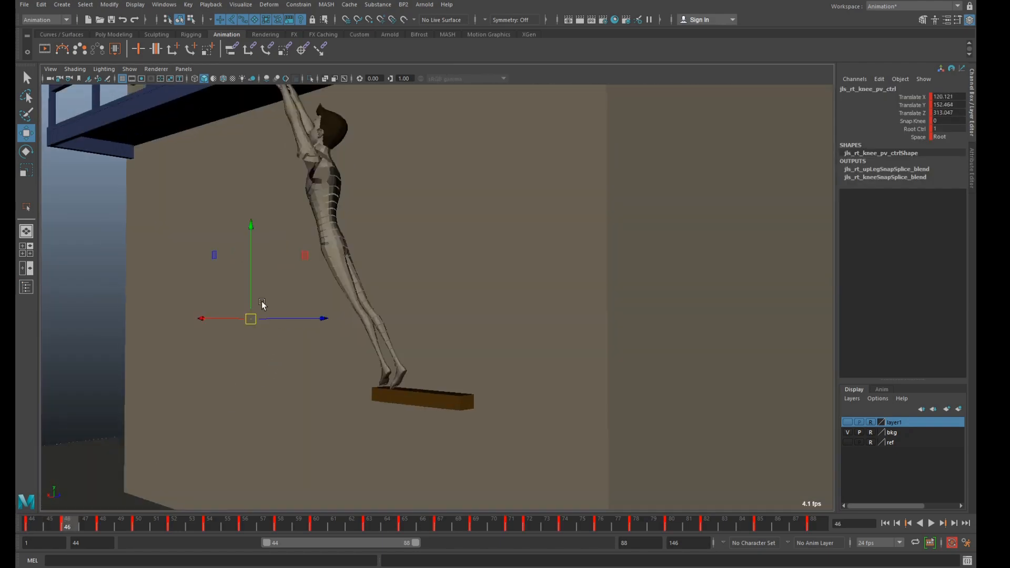
# At frame 54, shift the right knee control sideways to Z about 256.2, checking it against the neighbouring keyed frames
pyautogui.press('.')
pyautogui.press('.')
pyautogui.press('.')
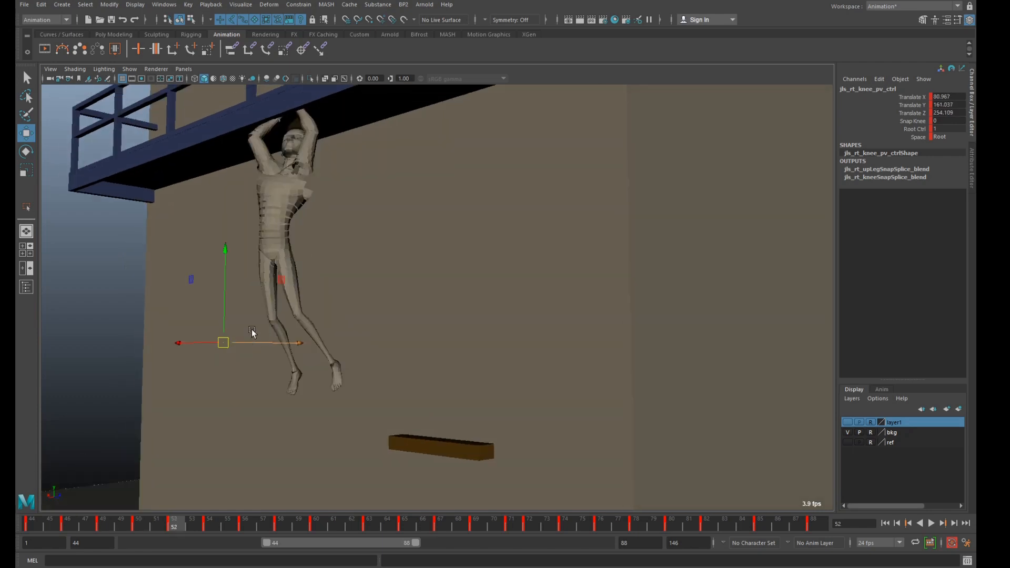
pyautogui.press('.')
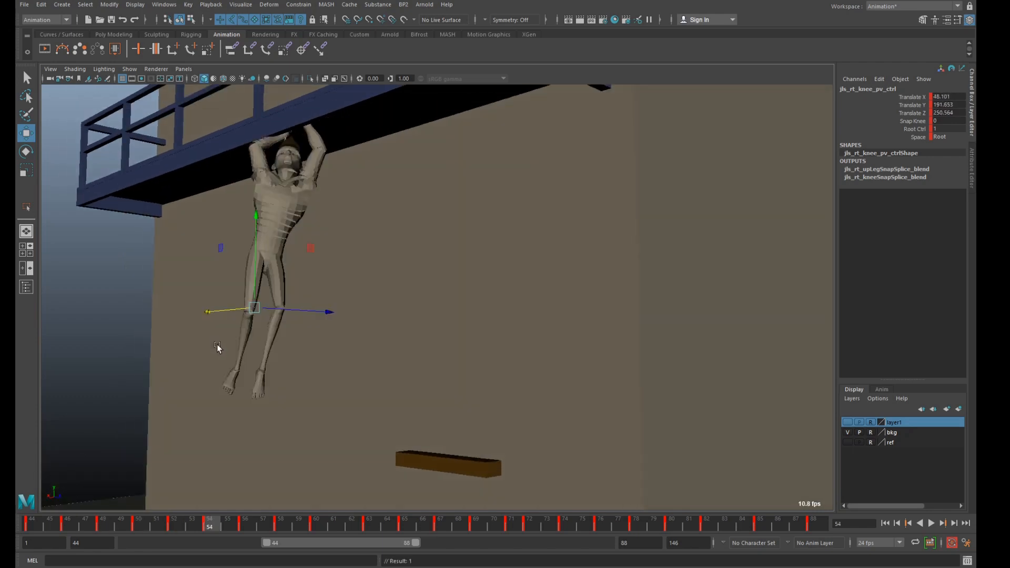
pyautogui.press('.')
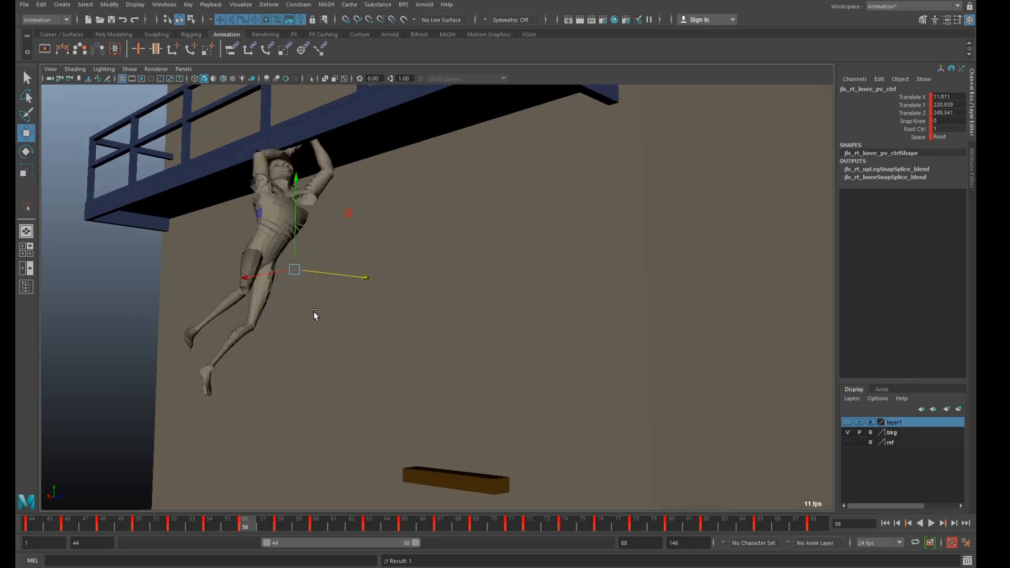
pyautogui.press('.')
pyautogui.press(',')
pyautogui.press(',')
pyautogui.press(',')
pyautogui.press('.')
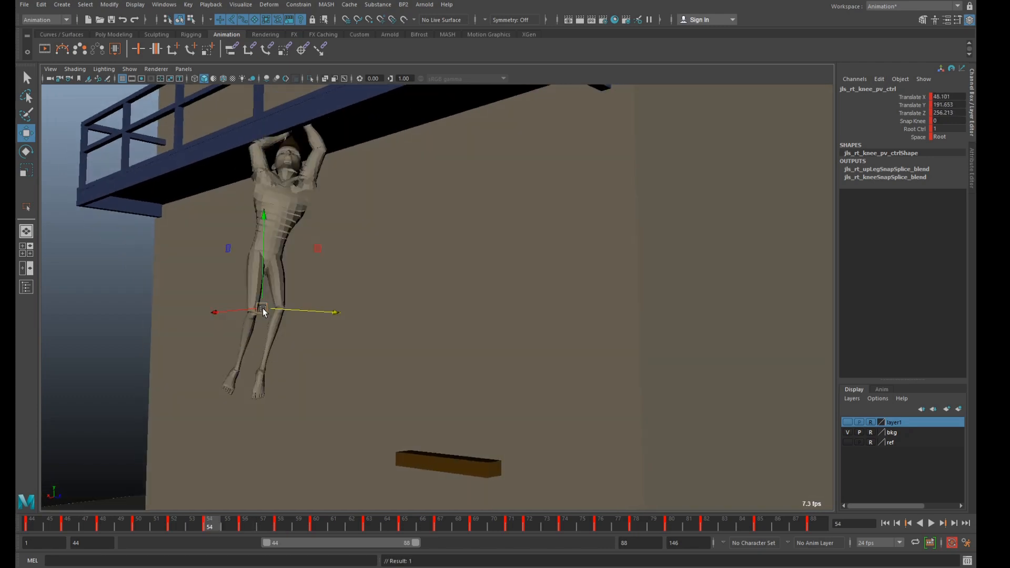
# At frame 58, lower the right knee control to X about 7.0, Y about 252.6, Z about 250.1
pyautogui.press('.')
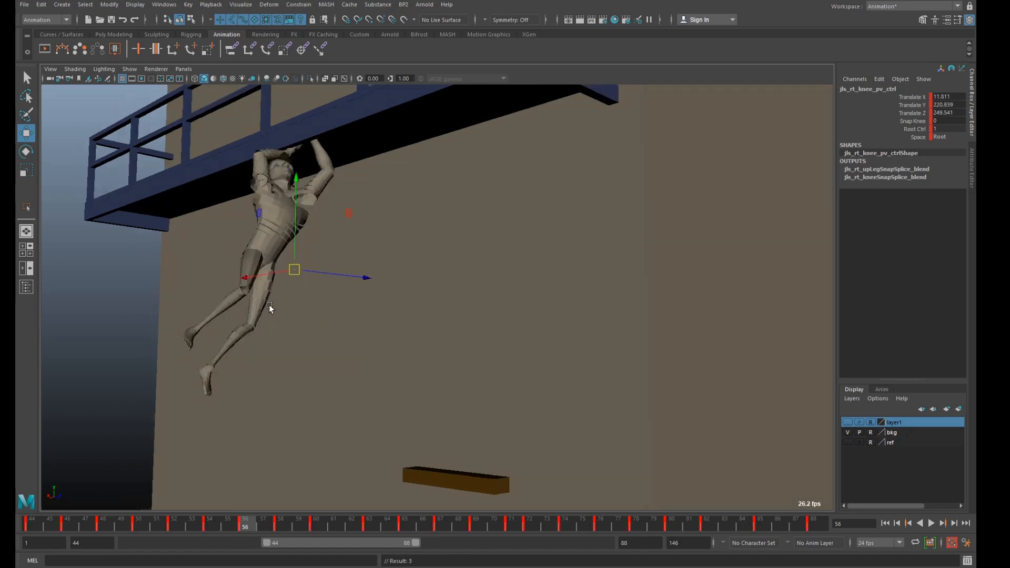
pyautogui.press('.')
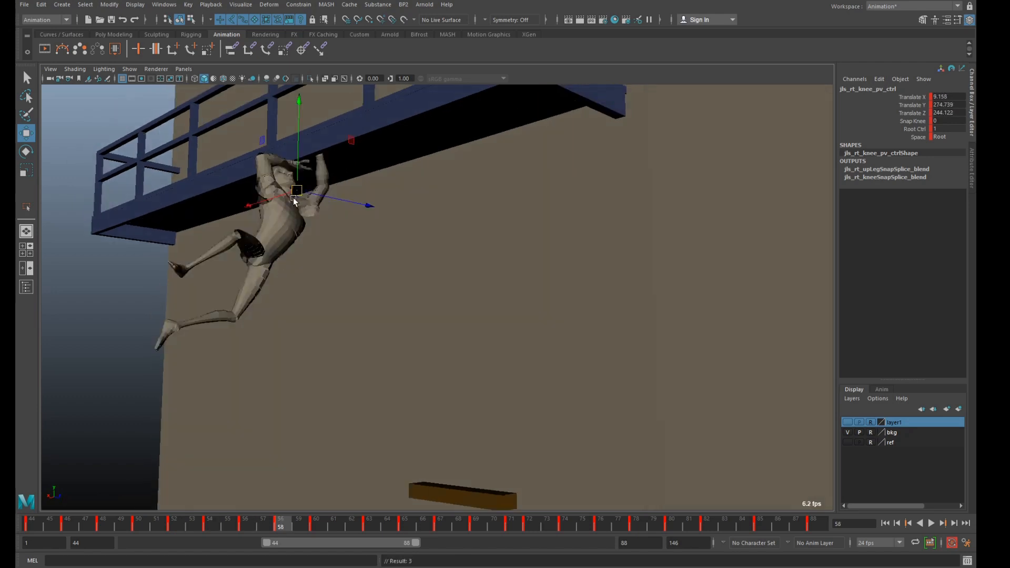
pyautogui.moveTo(299, 203); pyautogui.dragTo(306, 226)
pyautogui.press('.')
pyautogui.press(',')
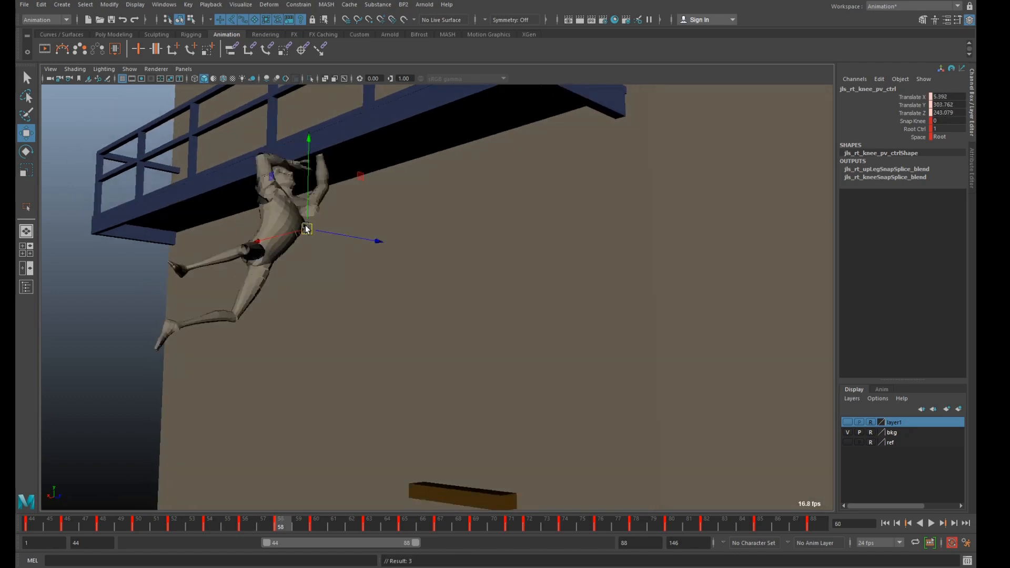
# At frame 60, lower the right knee control to X about 7.5, Y about 284.0, Z about 244.7
pyautogui.press('.')
pyautogui.moveTo(306, 151); pyautogui.dragTo(305, 185)
pyautogui.press('.')
pyautogui.press('.')
pyautogui.press(',')
pyautogui.press(',')
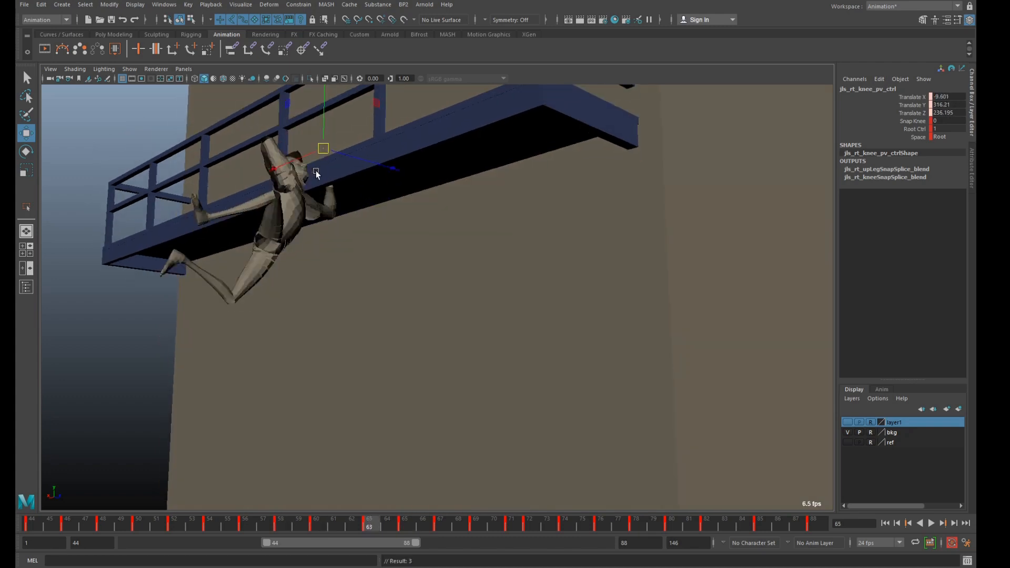
# At frame 65, move the right knee control to X about -8.2, Y about 328.5, Z about 231.8 and step through the swing
pyautogui.press('.')
pyautogui.press('.')
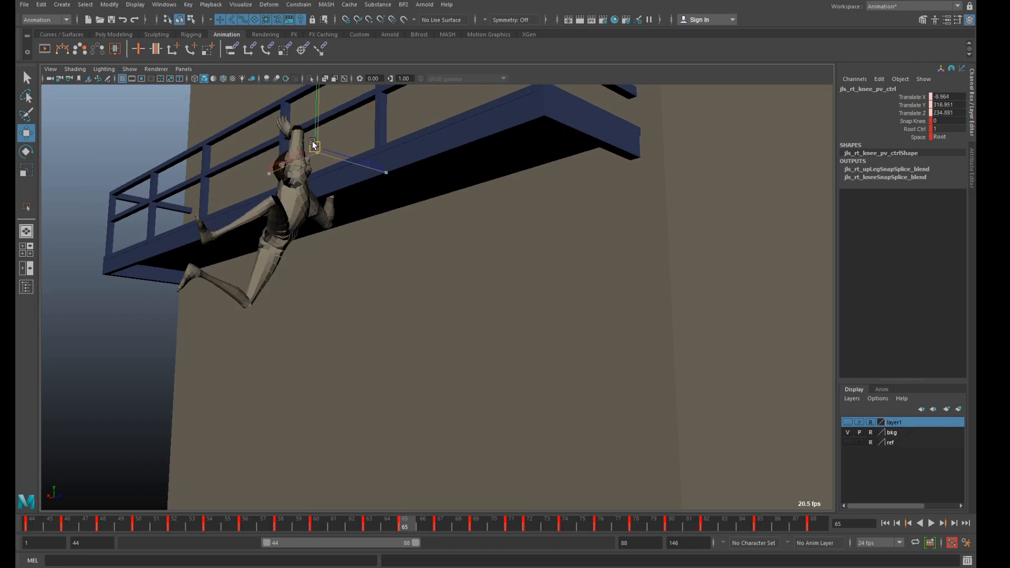
pyautogui.press(',')
pyautogui.press(',')
pyautogui.press(',')
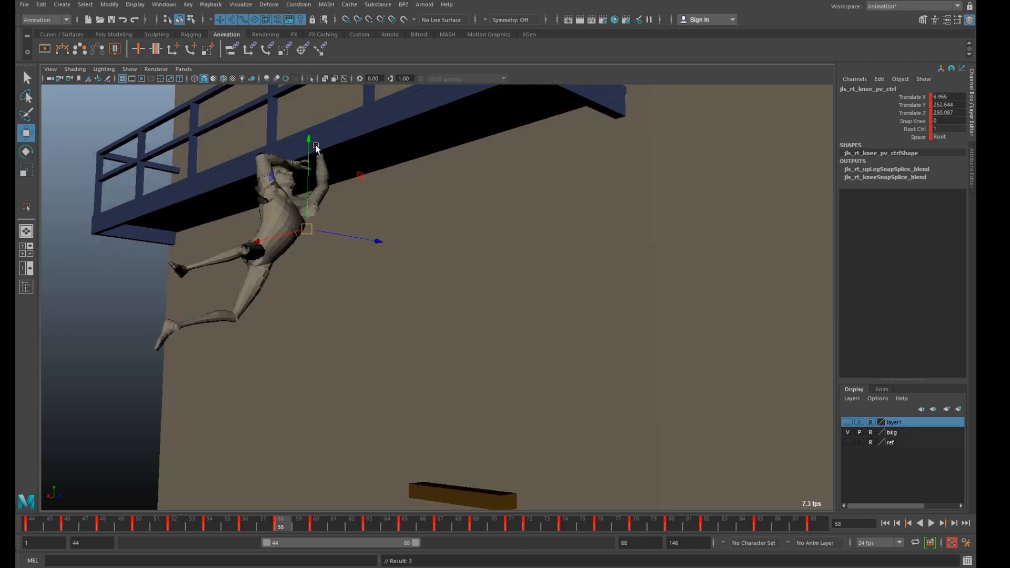
pyautogui.press('.')
pyautogui.press('.')
pyautogui.press('.')
pyautogui.press('.')
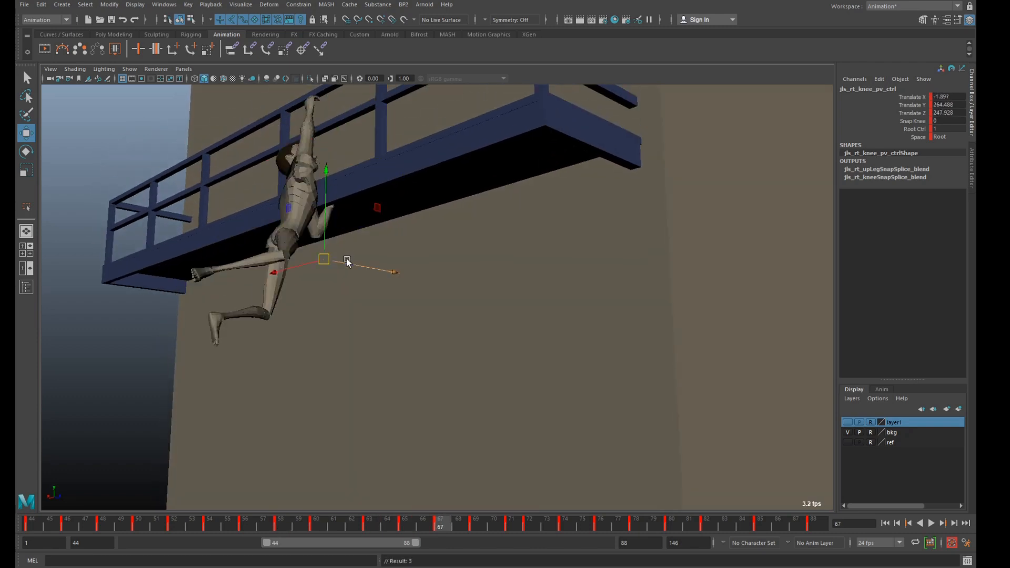
# Try raising the right knee control at frame 67 to X about 0.2, Y about 284.6, Z about 240.6, and undo the move
pyautogui.moveTo(408, 521)
pyautogui.mouseDown()
pyautogui.moveTo(504, 542)
pyautogui.moveTo(368, 524)
pyautogui.moveTo(437, 535)
pyautogui.mouseUp()
pyautogui.moveTo(320, 257); pyautogui.dragTo(309, 221)
pyautogui.hotkey('shift', 'w')
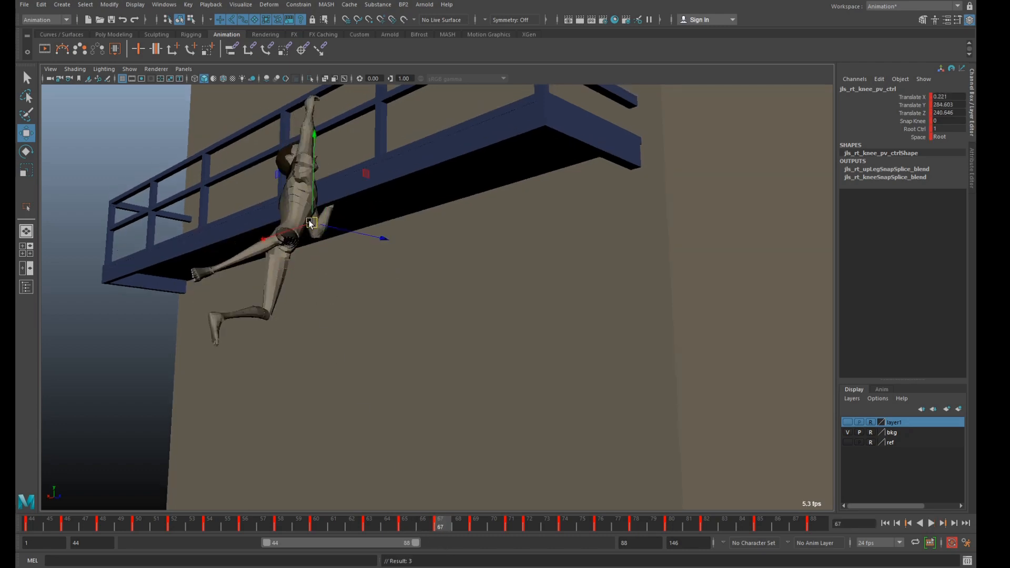
pyautogui.hotkey('ctrl', 'z')
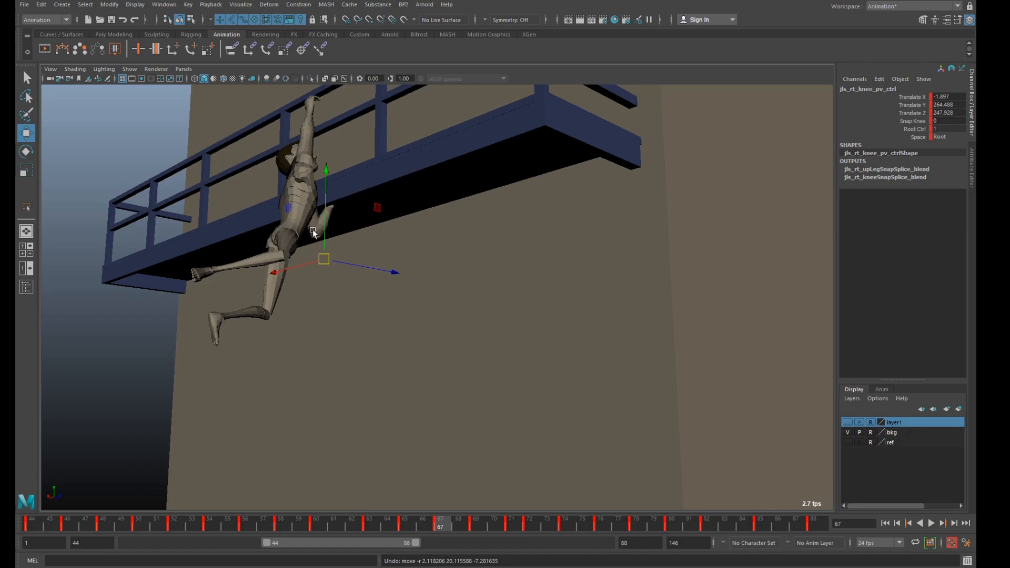
# At frame 65, lower the right knee control to X about -10.1, Y about 271.8, Z about 247.3
pyautogui.press(',')
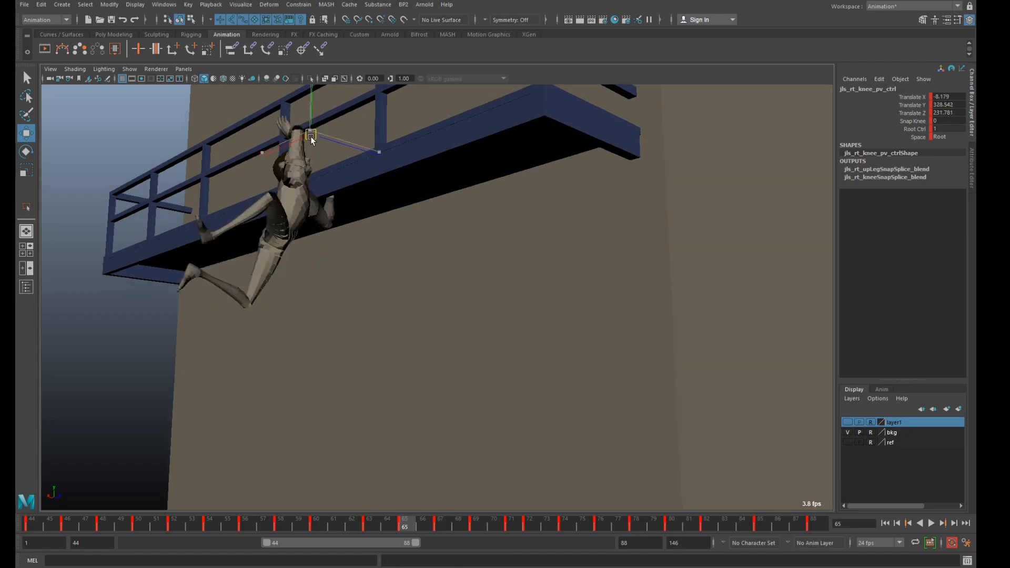
pyautogui.moveTo(311, 137); pyautogui.dragTo(329, 231)
pyautogui.press('.')
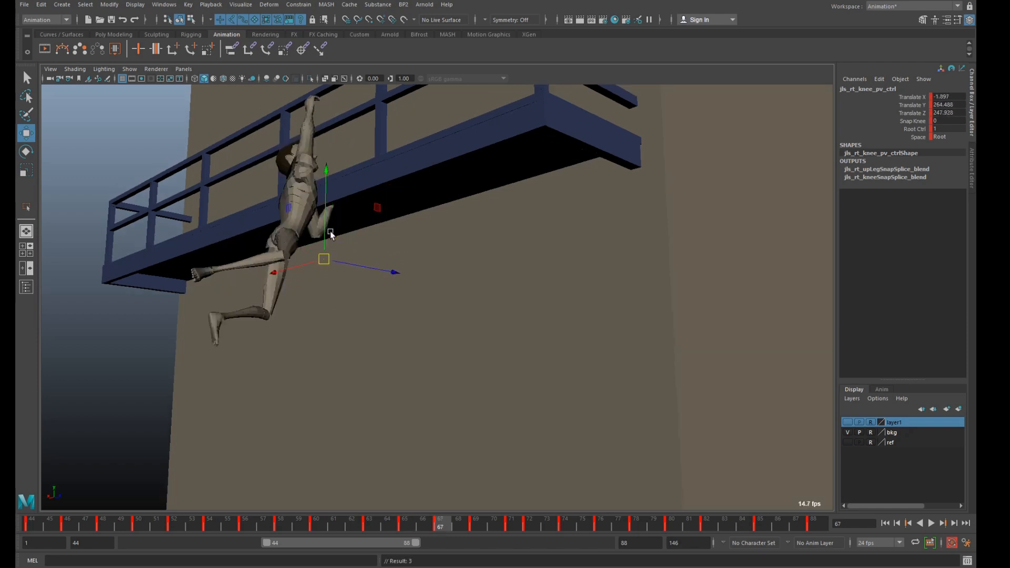
# At frame 63, lower the right knee control to X about -1.6, Y about 273.9, Z about 253.6
pyautogui.press(',')
pyautogui.press(',')
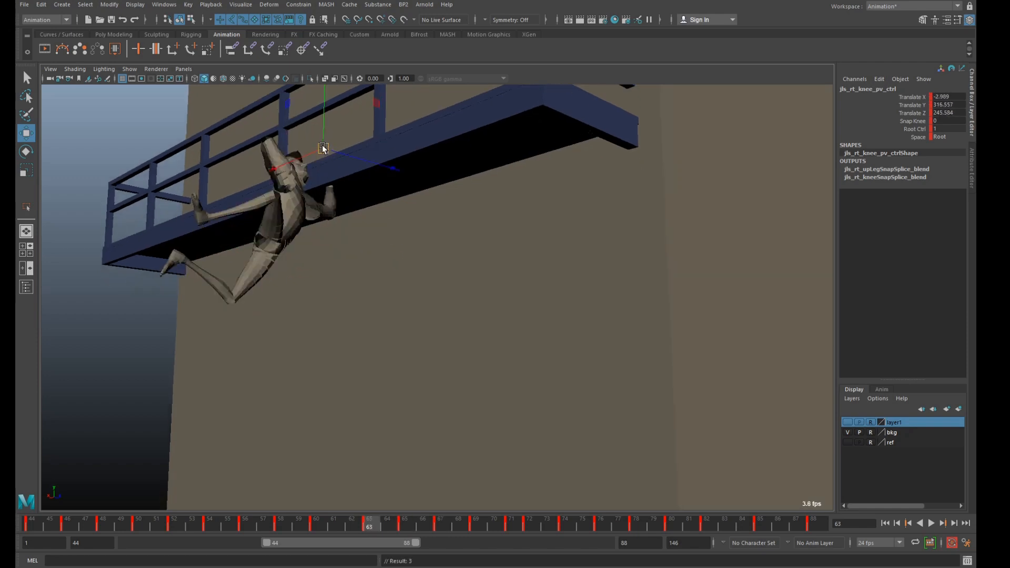
pyautogui.moveTo(322, 149); pyautogui.dragTo(331, 218)
pyautogui.press(',')
pyautogui.press('.')
pyautogui.press('.')
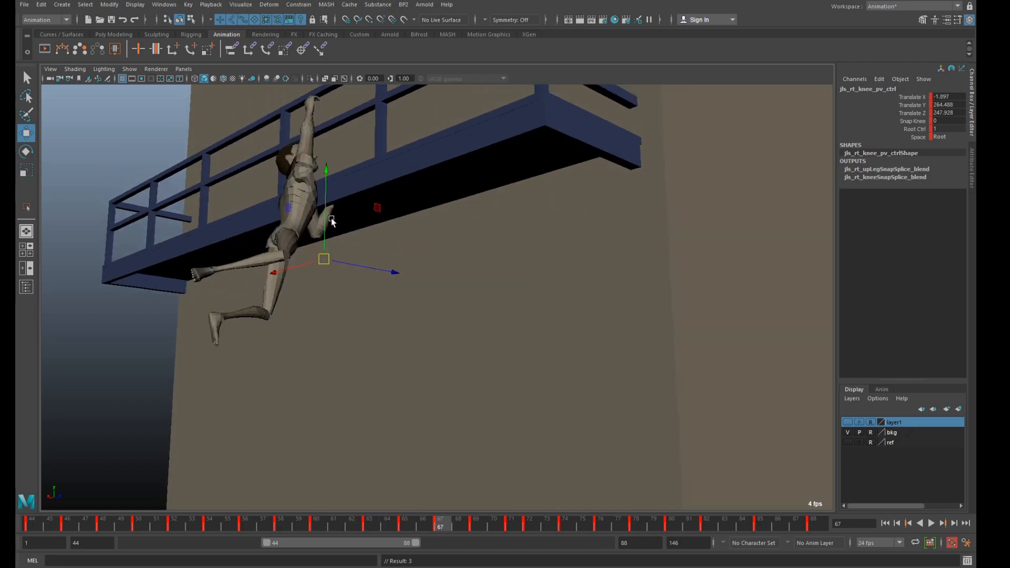
# Lower the right knee control slightly at frame 67 and step back through the earlier keyed poses
pyautogui.press('.')
pyautogui.press(',')
pyautogui.moveTo(324, 260); pyautogui.dragTo(328, 287)
pyautogui.press(',')
pyautogui.press(',')
pyautogui.press(',')
pyautogui.press(',')
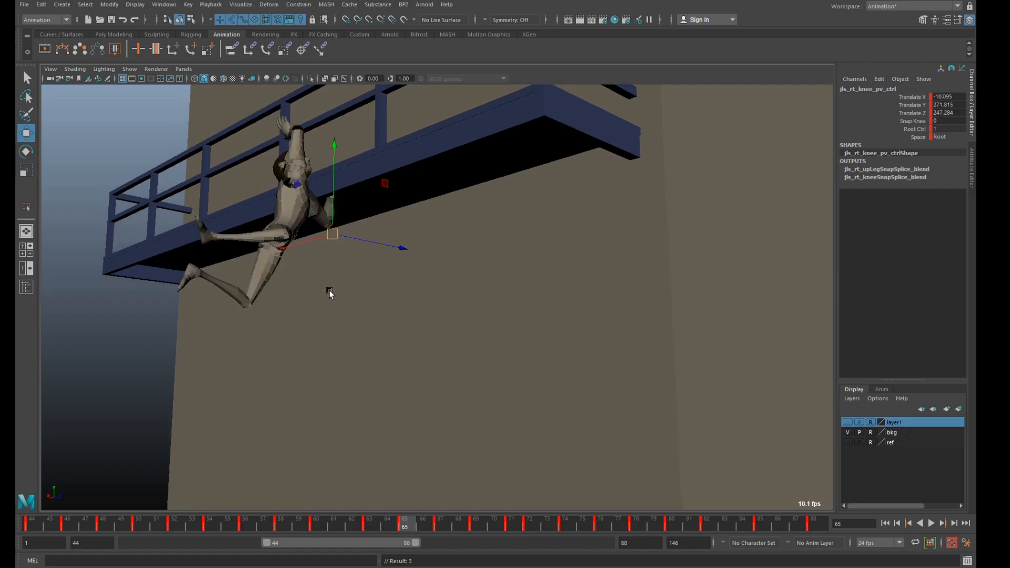
# At frame 58, refine the right knee control to X about 7.5, Y about 240.9, Z about 256.0, comparing it with frame 56
pyautogui.press(',')
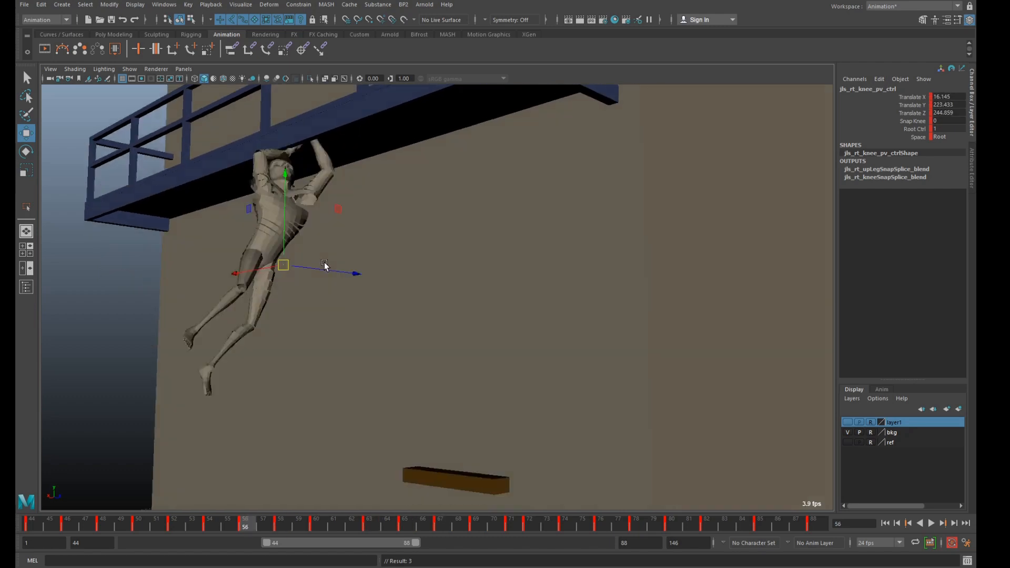
pyautogui.press('.')
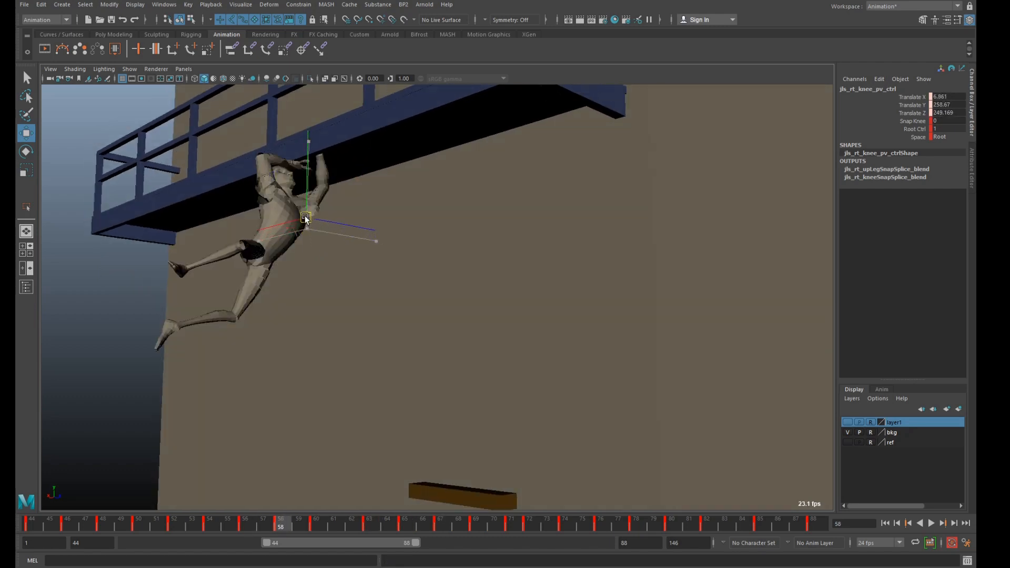
pyautogui.press(',')
pyautogui.press('.')
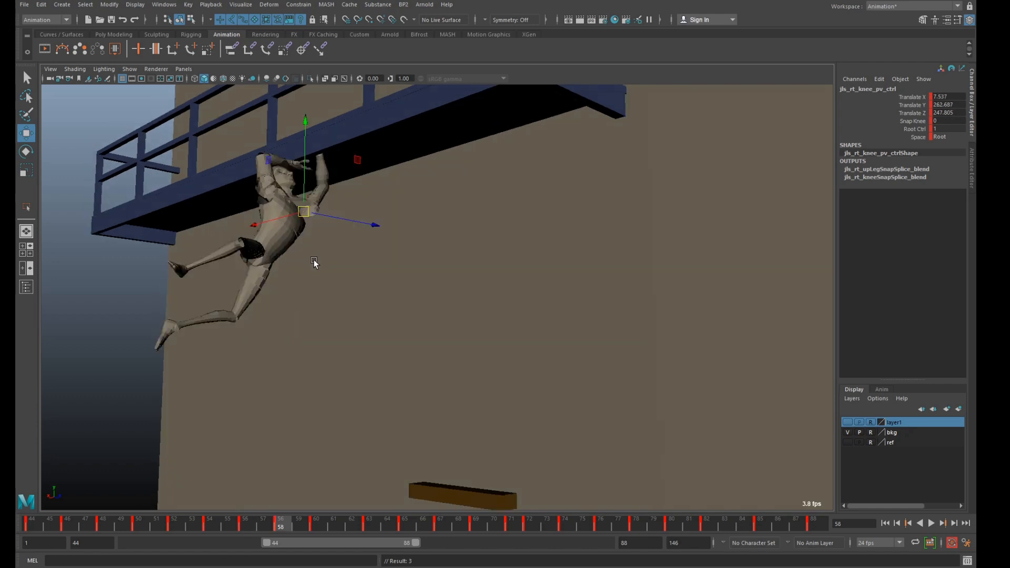
pyautogui.moveTo(357, 164); pyautogui.dragTo(367, 202, button='middle')
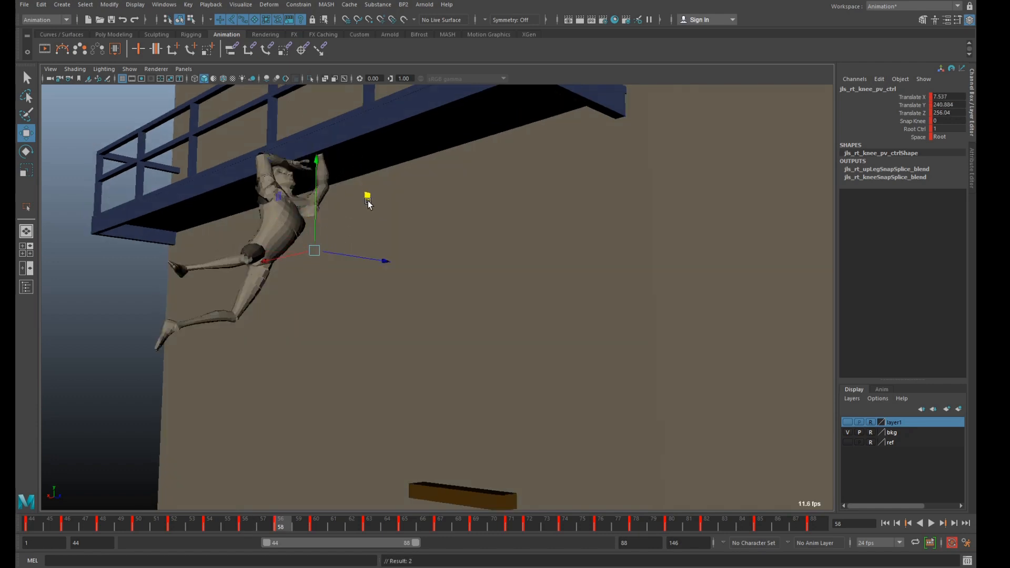
pyautogui.press(',')
pyautogui.press('.')
# At frame 60, lower the right knee control to Y about 262.9 and Z about 247.9, and step on to frame 63
pyautogui.press('.')
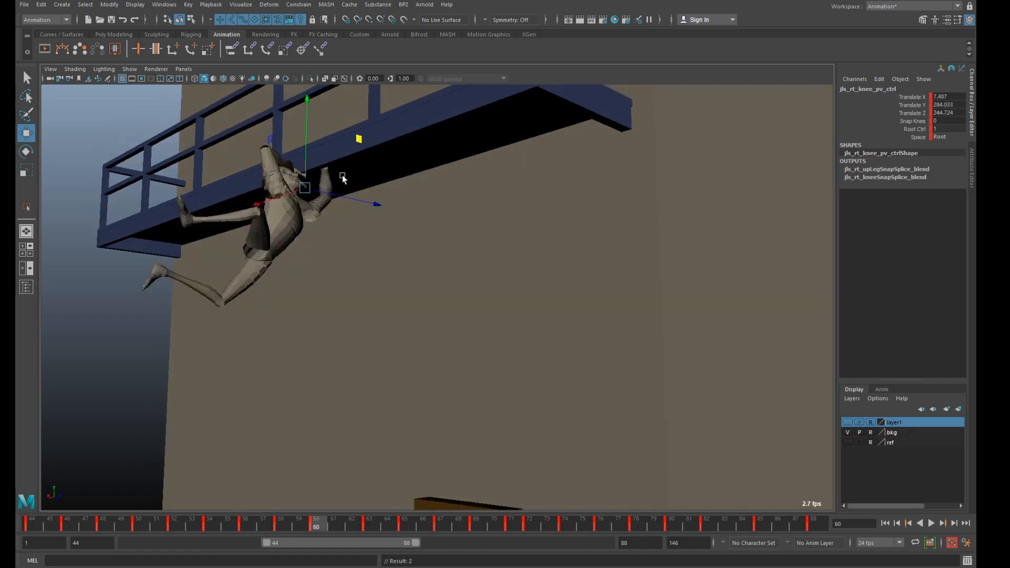
pyautogui.moveTo(300, 186); pyautogui.dragTo(302, 223)
pyautogui.press(',')
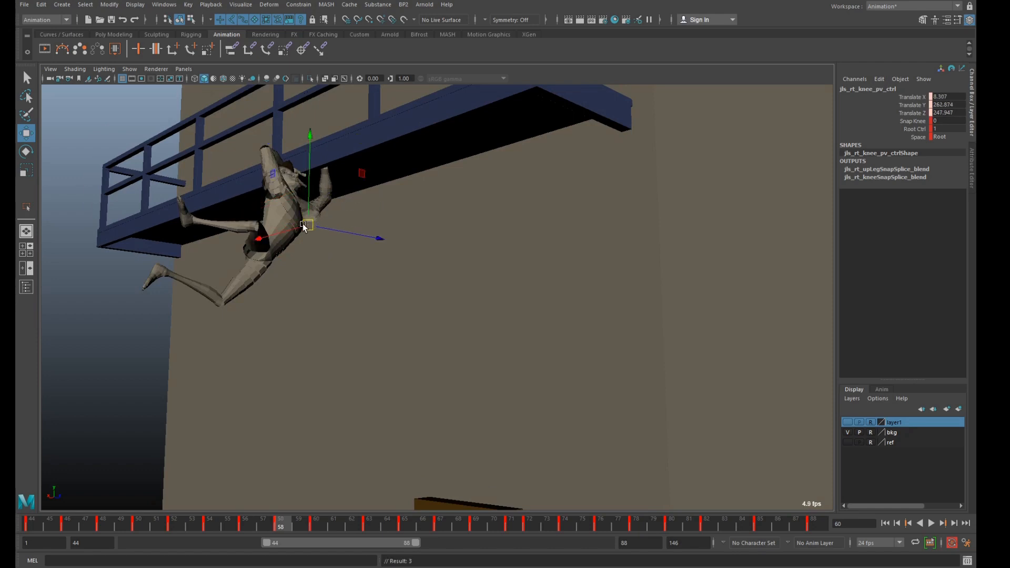
pyautogui.press('.')
pyautogui.press('.')
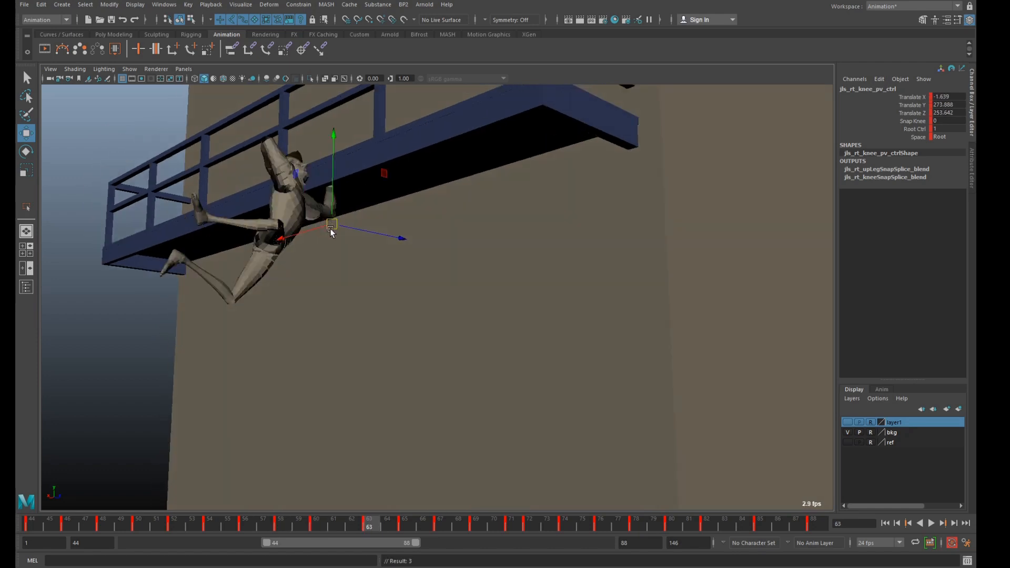
# Step through the remaining keyed poses and play back the swing to review the right knee's motion
pyautogui.press('.')
pyautogui.press('.')
pyautogui.press('.')
pyautogui.press('.')
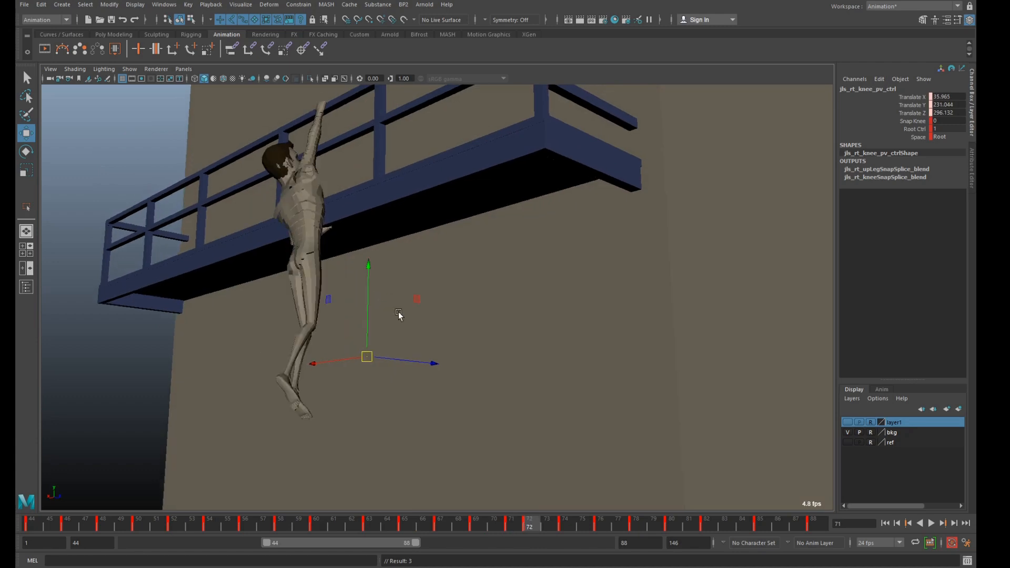
pyautogui.press('.')
pyautogui.press('.')
pyautogui.press('.')
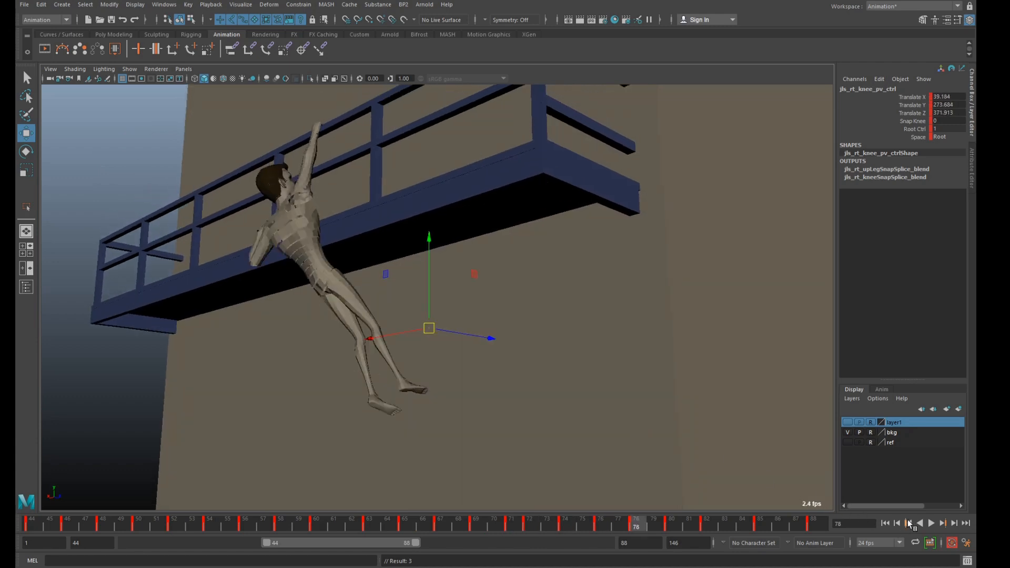
pyautogui.click(932, 524)
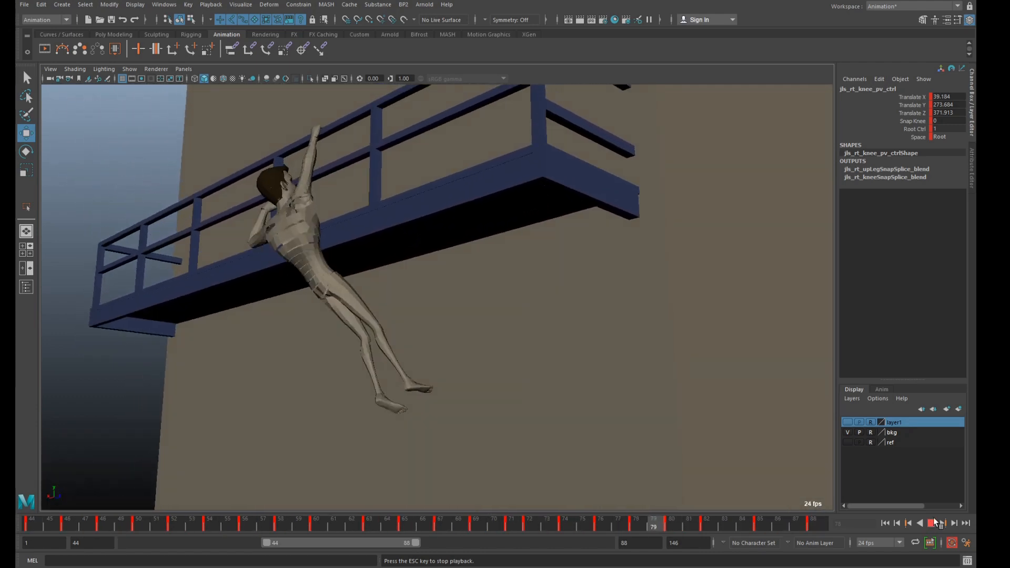
pyautogui.click(931, 523)
# Select the right foot IK control at frame 55 and activate the Rotate tool in the enlarged shot view
pyautogui.press('space')
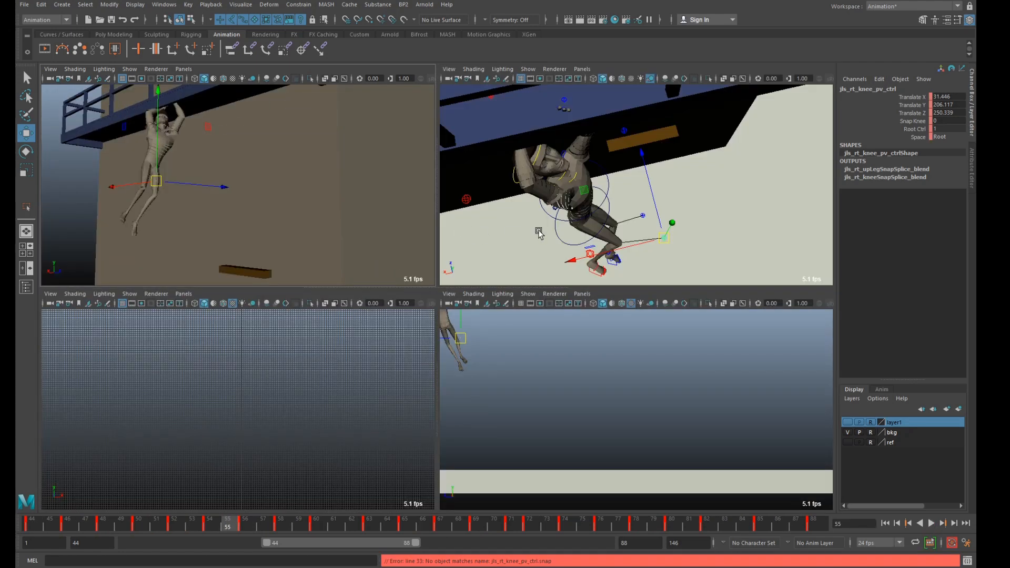
pyautogui.click(589, 256)
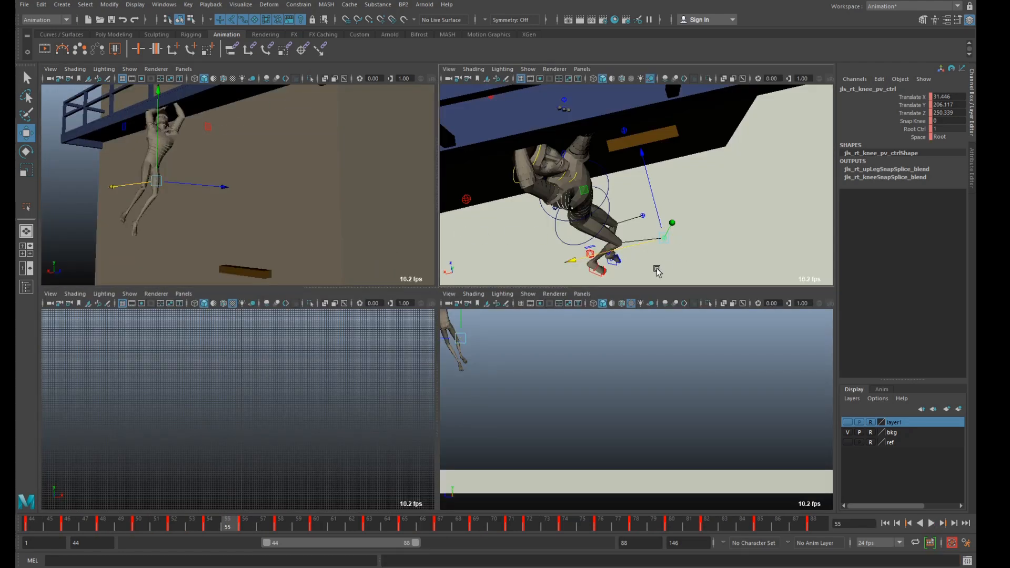
pyautogui.click(705, 268)
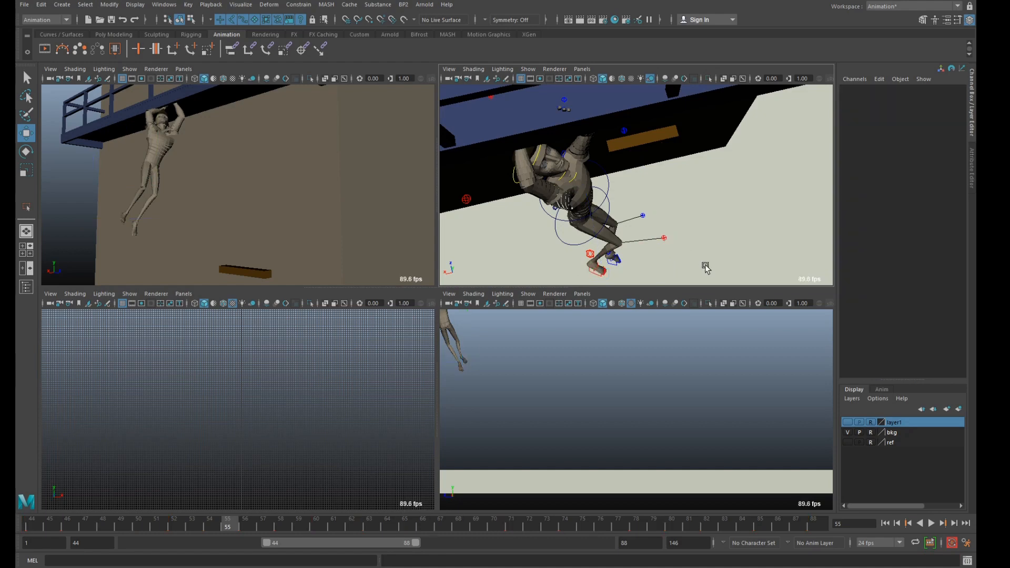
pyautogui.keyDown('alt'); pyautogui.moveTo(705, 269); pyautogui.dragTo(589, 220); pyautogui.keyUp('alt')
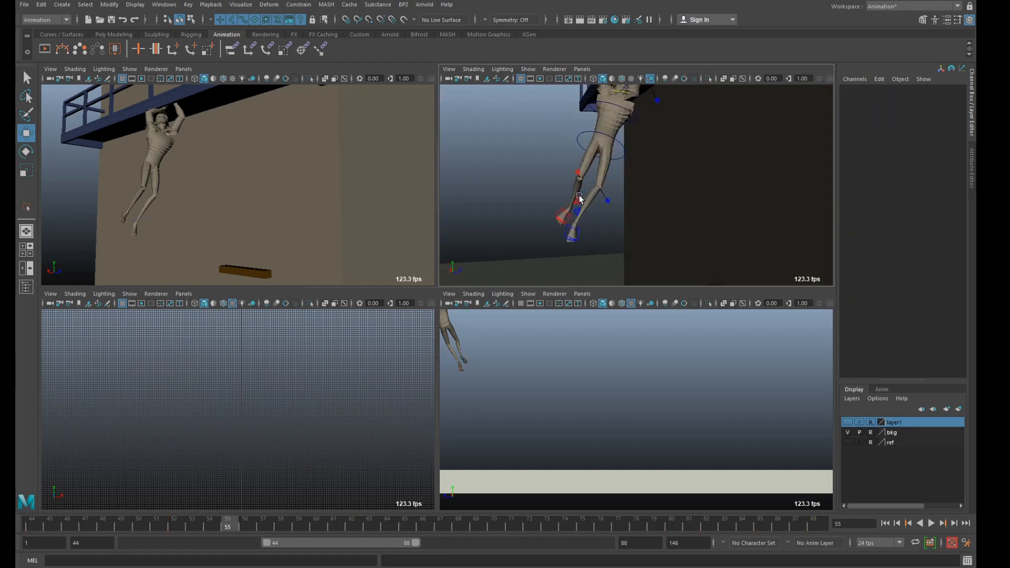
pyautogui.click(579, 199)
pyautogui.press('e')
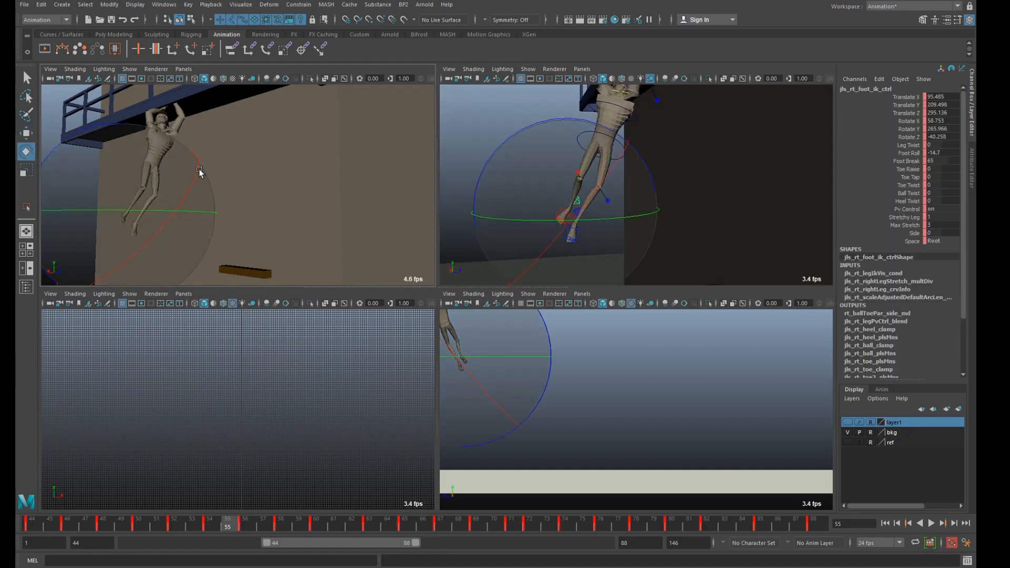
pyautogui.moveTo(158, 183); pyautogui.dragTo(142, 183)
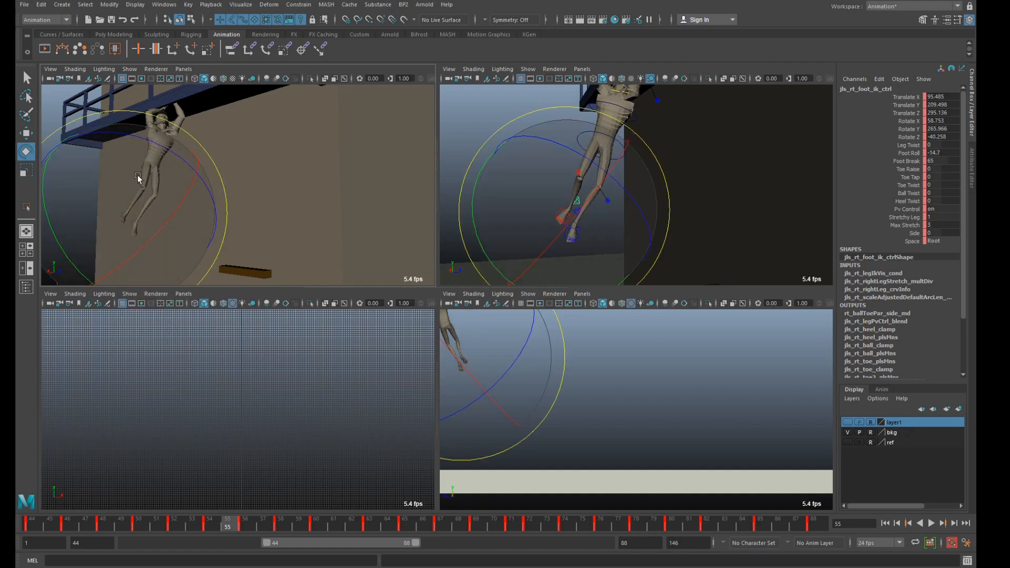
pyautogui.press('space')
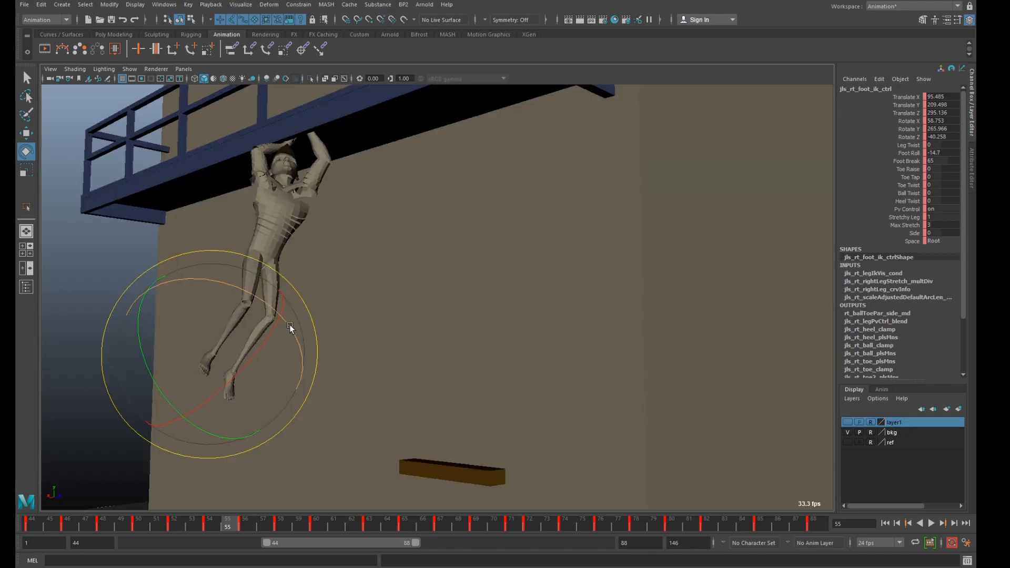
# Review the poses back to frame 50, then rotate the right foot control at frame 52 and to X about 72.9, Y about 289.8 at frame 56
pyautogui.press(',')
pyautogui.press(',')
pyautogui.press(',')
pyautogui.press(',')
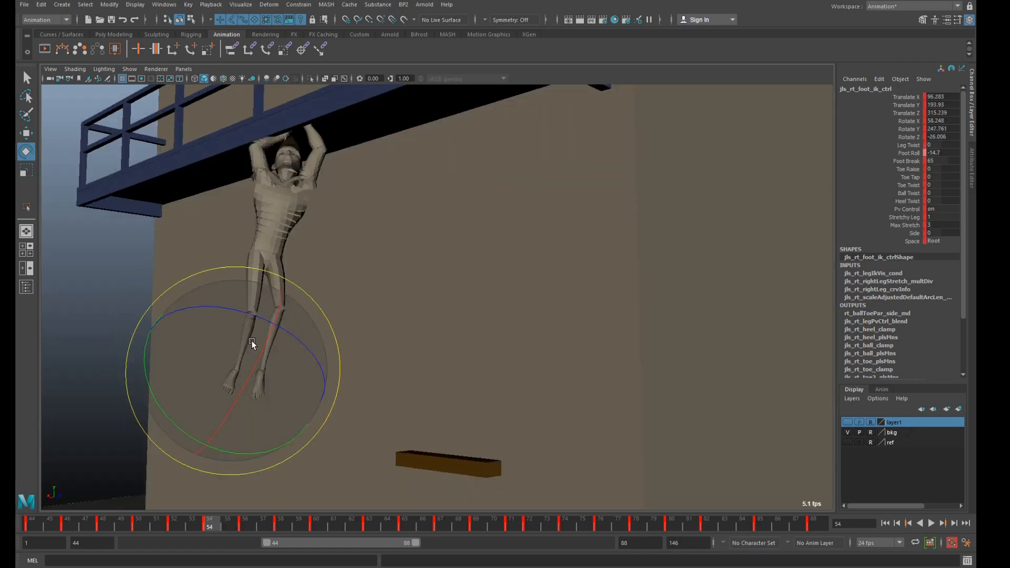
pyautogui.moveTo(90, 520); pyautogui.dragTo(134, 529)
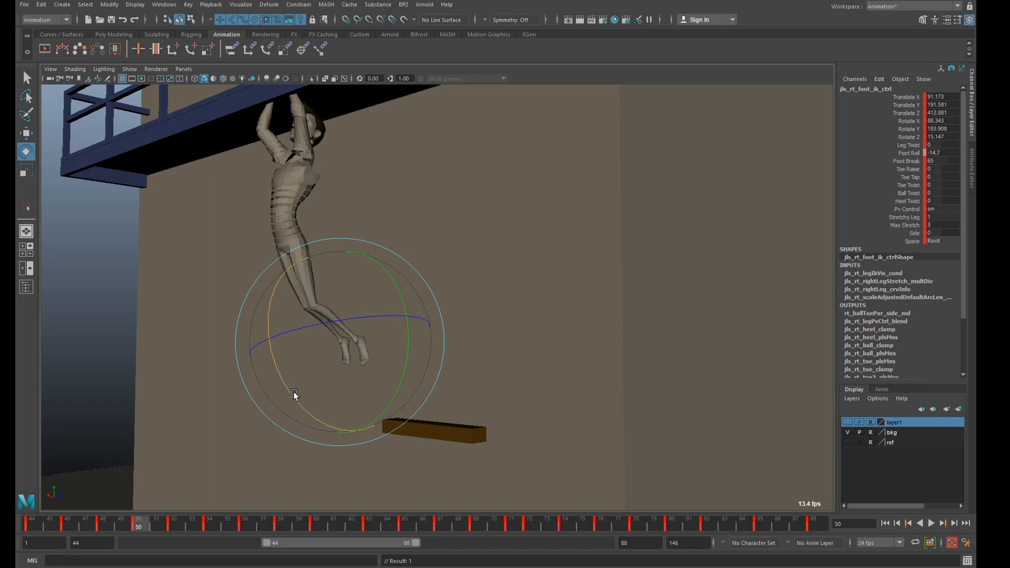
pyautogui.press('.')
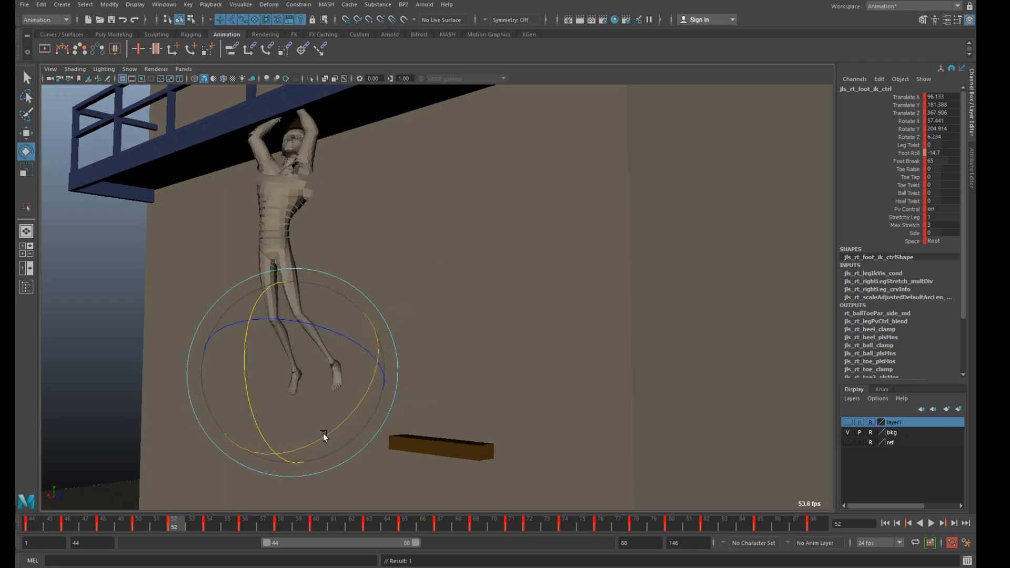
pyautogui.moveTo(323, 439); pyautogui.dragTo(244, 437)
pyautogui.press('.')
pyautogui.press('.')
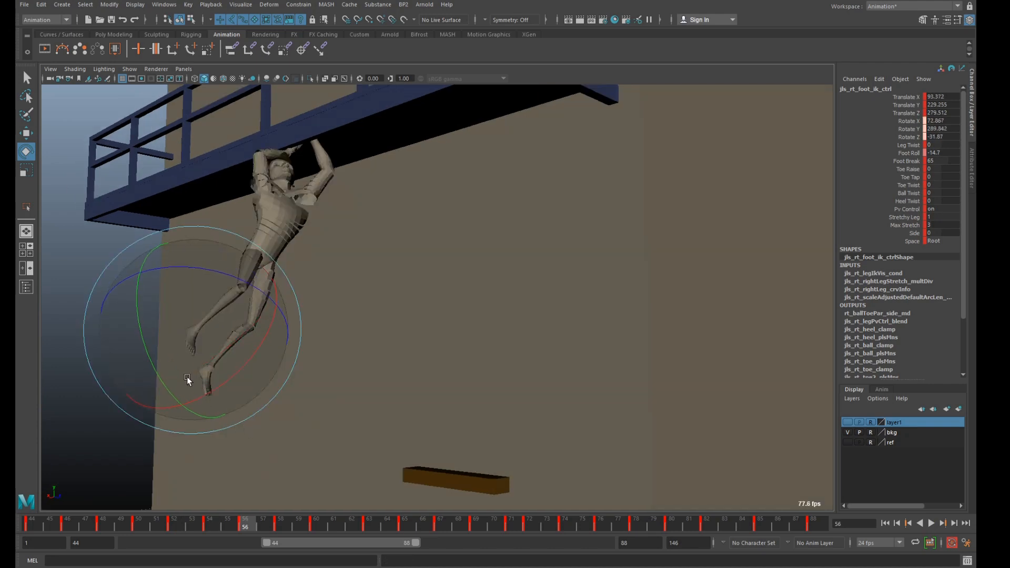
# Rotate the right foot control to X about 83.3, Y about 294.6 at frame 58, and X about -248.9, Y about -41.7 at frame 60
pyautogui.press('.')
pyautogui.moveTo(185, 284); pyautogui.dragTo(183, 333)
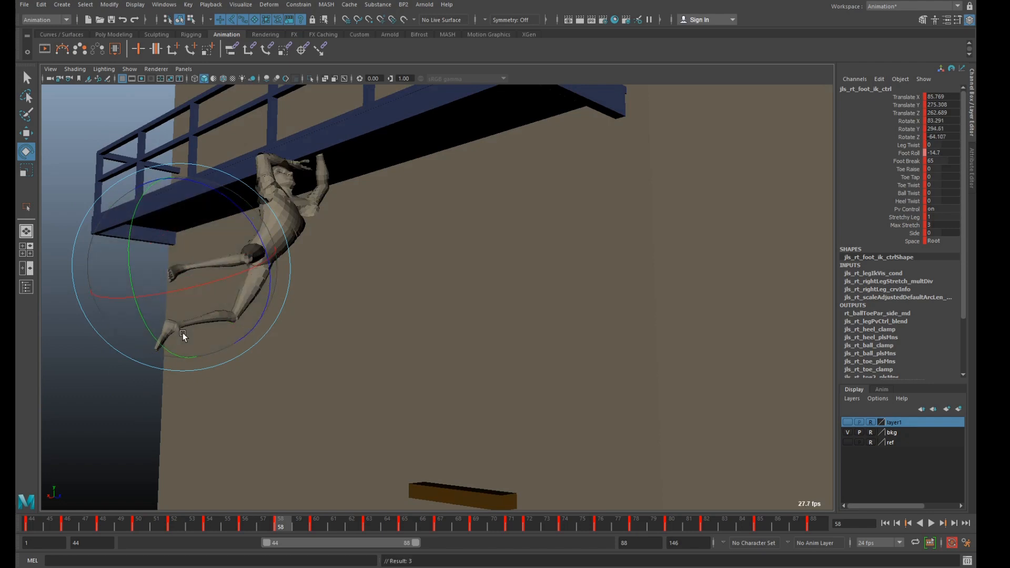
pyautogui.press('.')
pyautogui.moveTo(254, 246); pyautogui.dragTo(135, 253)
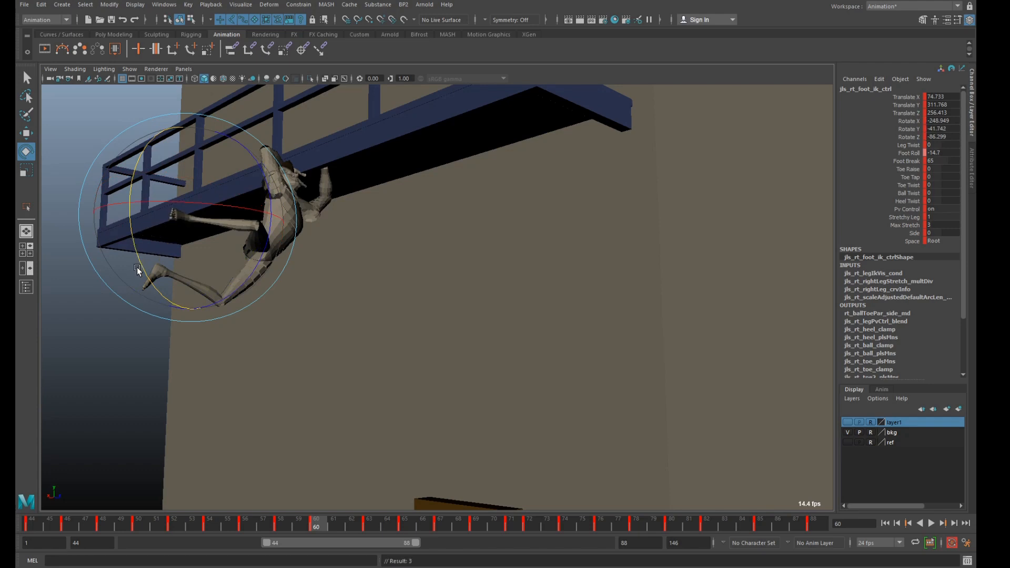
# At frame 63, rotate the right foot control to X about -82.8, Y about 129.9, Z about -66.3, and refine its motion into frame 65
pyautogui.press('.')
pyautogui.moveTo(249, 225); pyautogui.dragTo(202, 265)
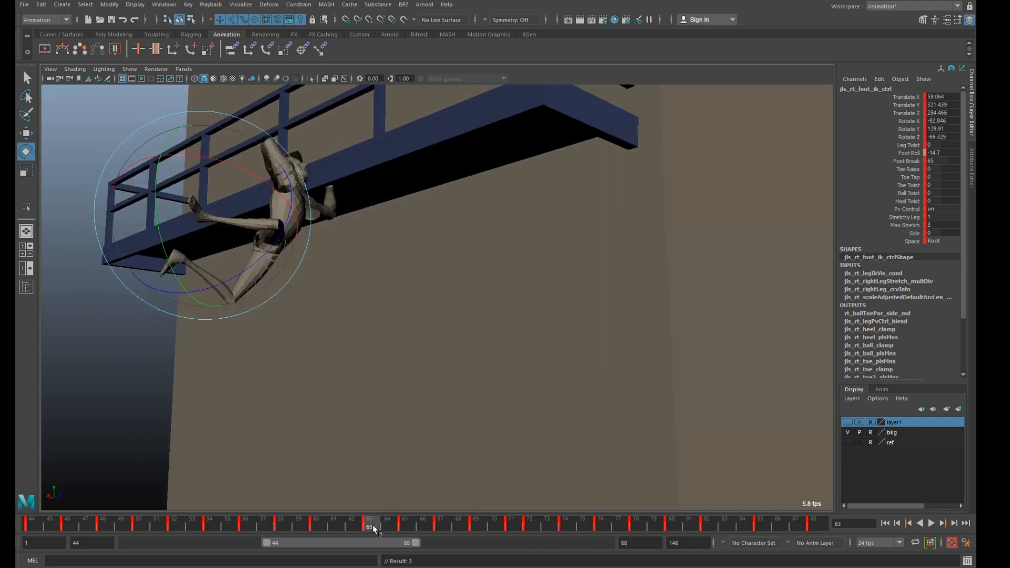
pyautogui.moveTo(373, 526)
pyautogui.mouseDown()
pyautogui.moveTo(320, 522)
pyautogui.moveTo(384, 511)
pyautogui.moveTo(366, 513)
pyautogui.mouseUp()
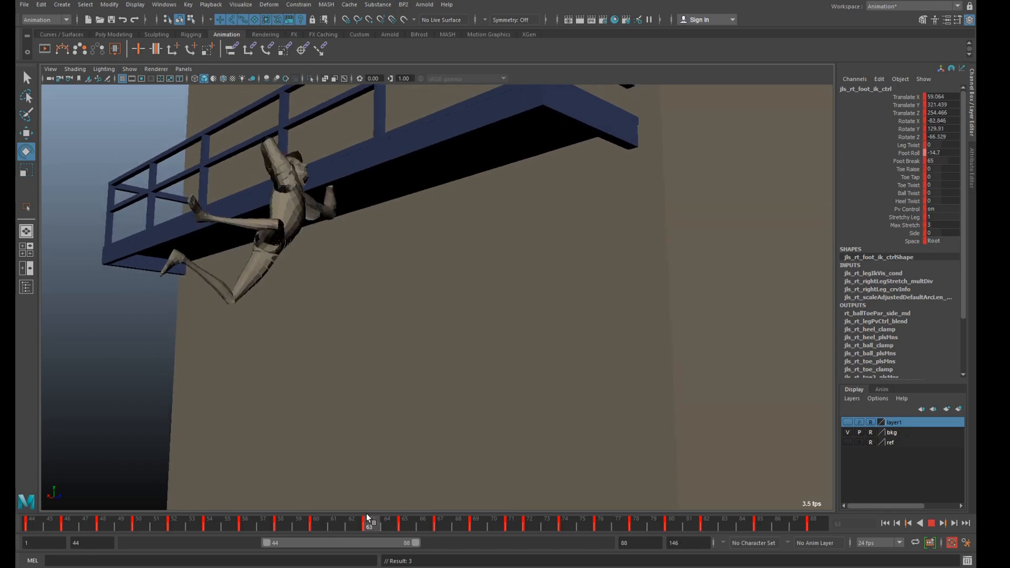
pyautogui.moveTo(178, 194); pyautogui.dragTo(212, 272)
pyautogui.press('.')
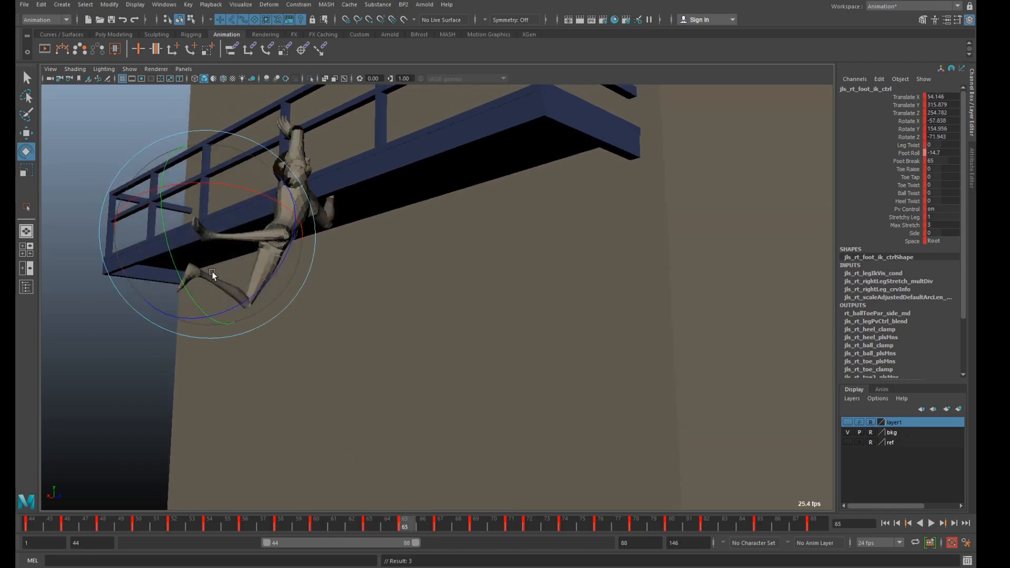
# Rotate the right foot control at frame 67, and to X about 105.8, Y about 312.5, Z about -56.2 at frame 69
pyautogui.moveTo(371, 525); pyautogui.dragTo(451, 529)
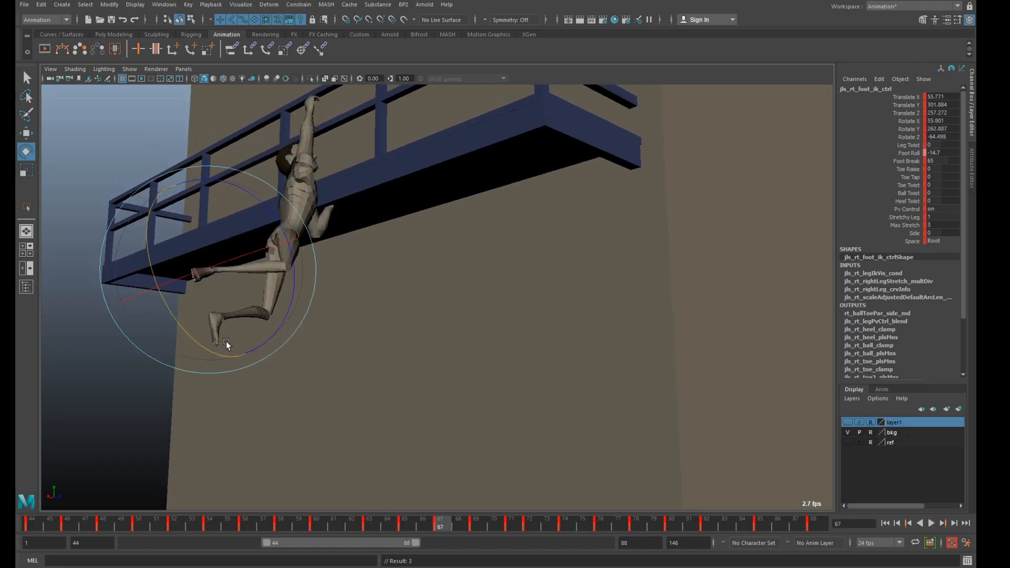
pyautogui.moveTo(226, 341); pyautogui.dragTo(189, 311)
pyautogui.moveTo(260, 319); pyautogui.dragTo(206, 350)
pyautogui.press('.')
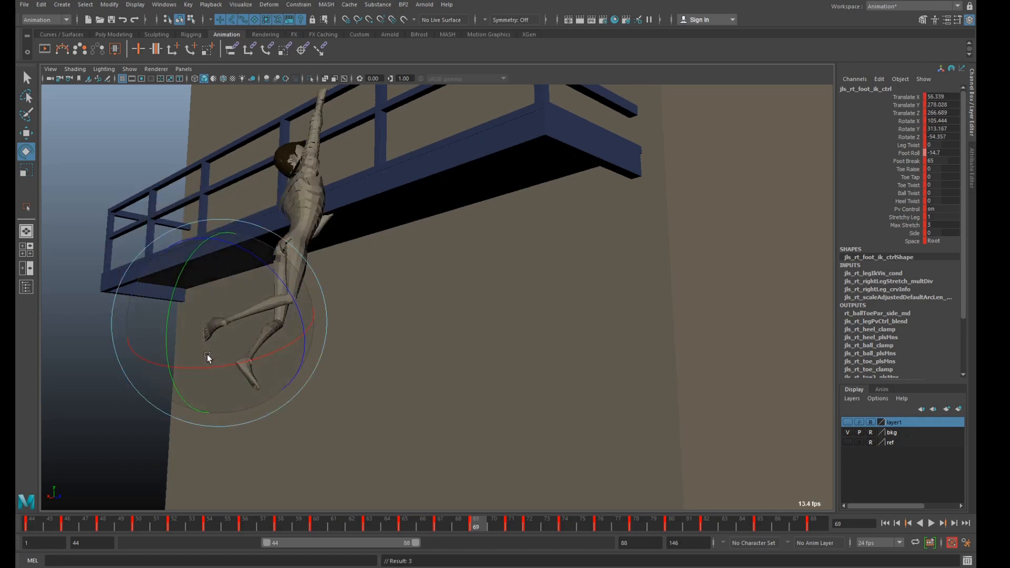
pyautogui.press(',')
pyautogui.press('.')
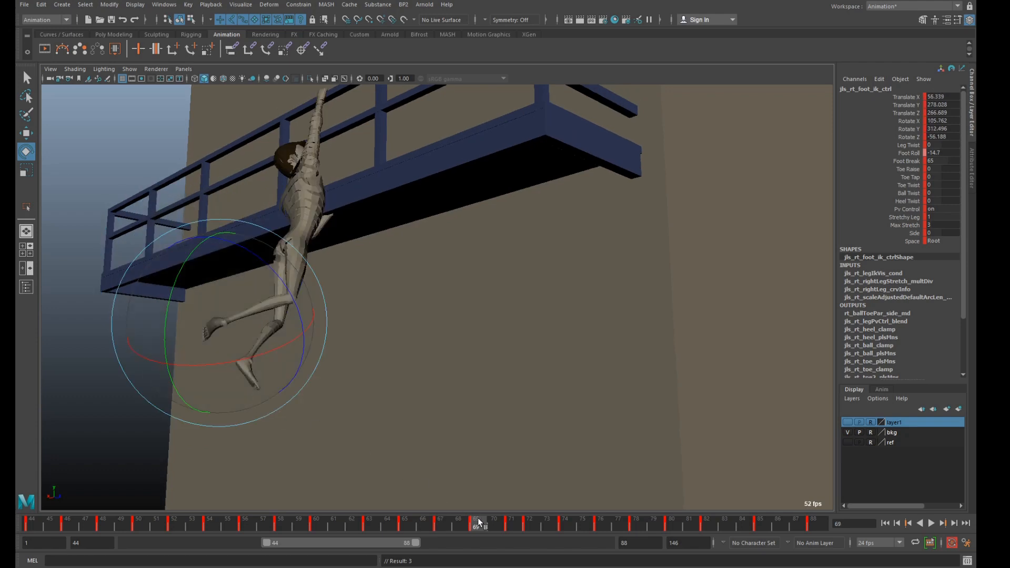
# Rotate the right foot control to X about 76.9, Y about 314.2 at frame 71, and X about 74.0, Y about 333.4 at frame 72
pyautogui.moveTo(479, 522); pyautogui.dragTo(516, 523)
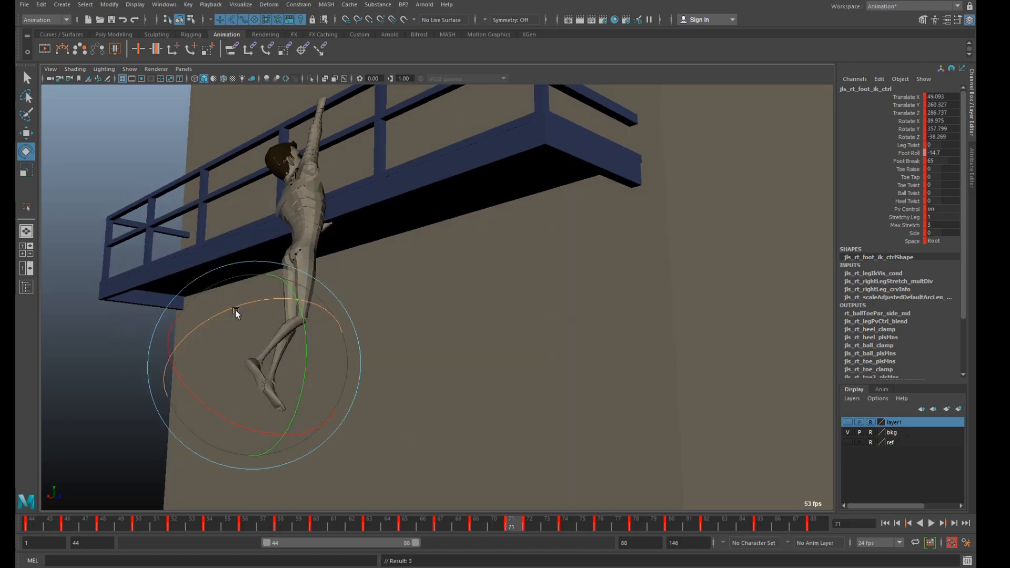
pyautogui.moveTo(235, 311); pyautogui.dragTo(190, 338)
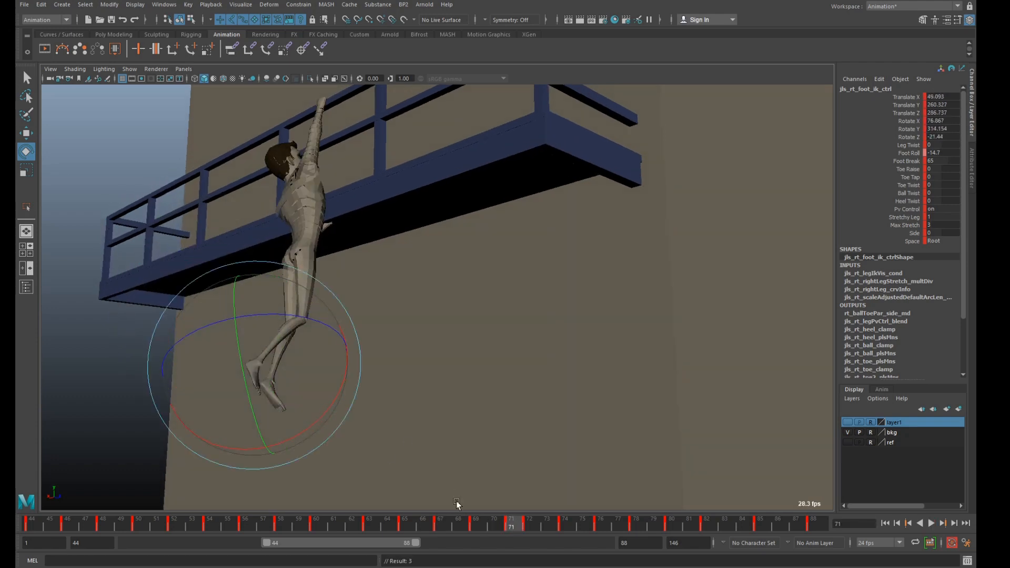
pyautogui.moveTo(500, 525); pyautogui.dragTo(528, 529)
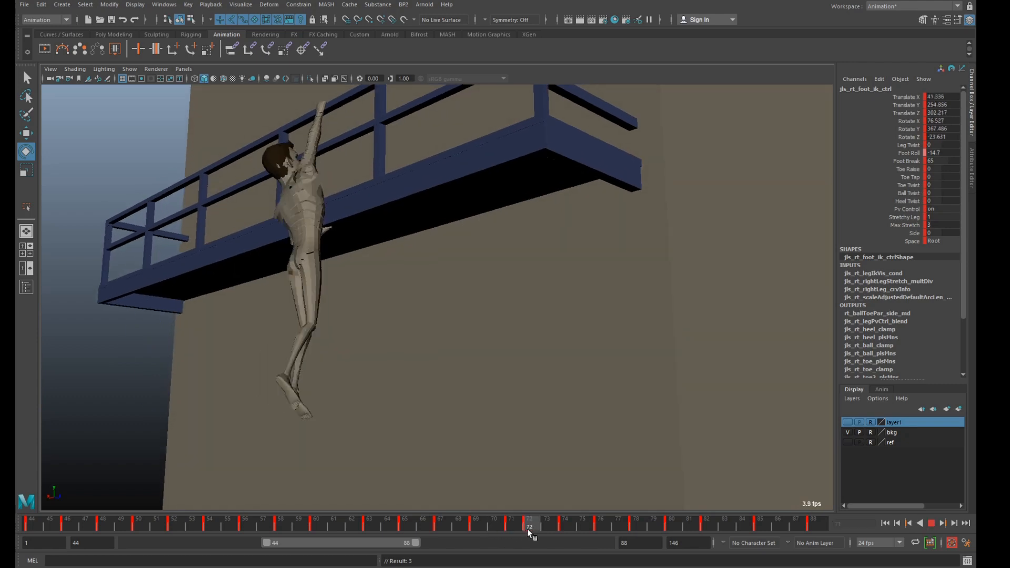
pyautogui.moveTo(285, 364); pyautogui.dragTo(283, 468)
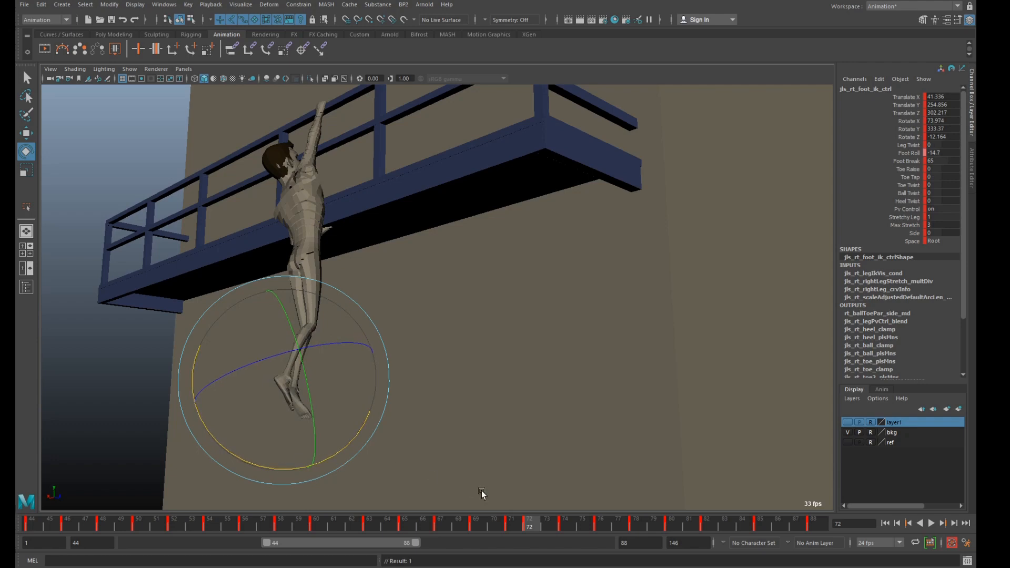
# At frame 76, rotate the right foot control to X about 27.7 and compare the pose with frame 78
pyautogui.press('.')
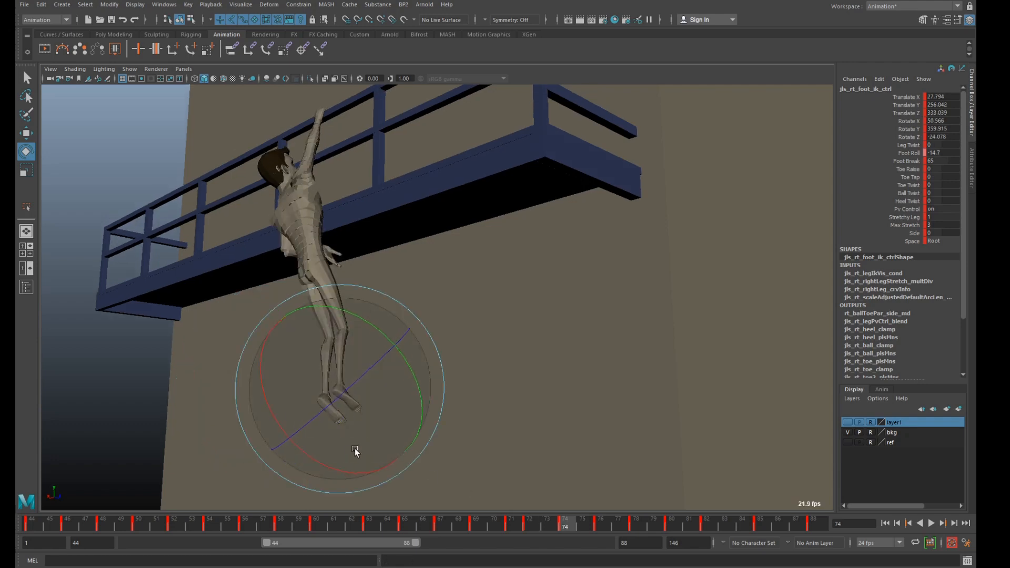
pyautogui.press('.')
pyautogui.moveTo(381, 449); pyautogui.dragTo(335, 443)
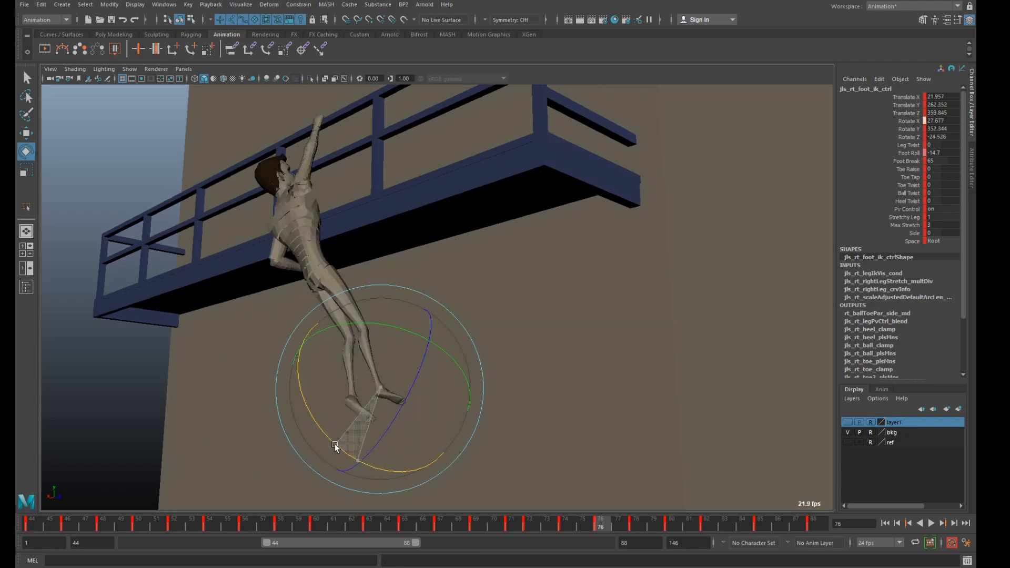
pyautogui.press('.')
pyautogui.press(',')
pyautogui.press('.')
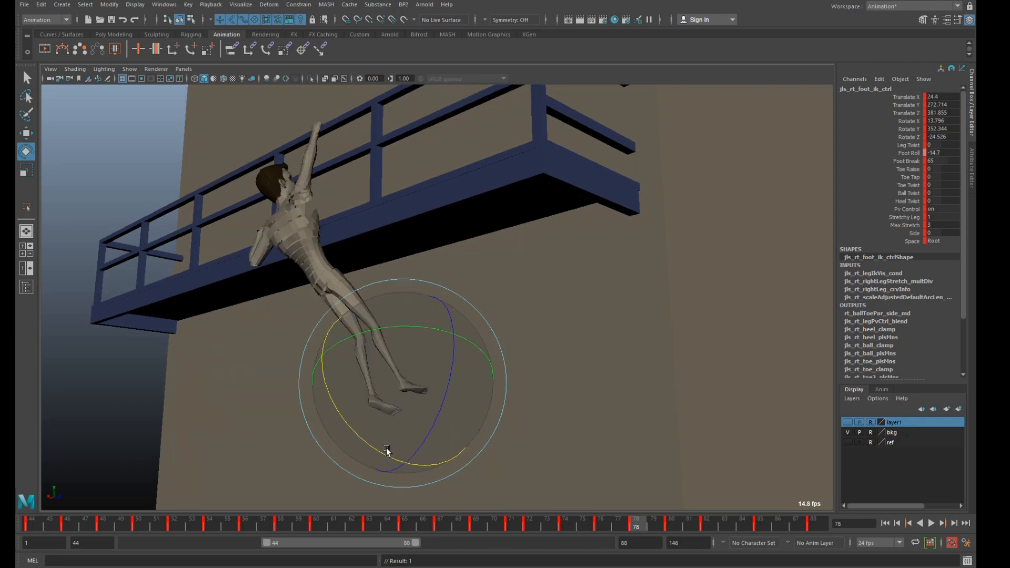
pyautogui.press(',')
pyautogui.press(',')
pyautogui.press('.')
# Rotate the right foot control to X about -7.9 at frame 82
pyautogui.moveTo(384, 449); pyautogui.dragTo(358, 443)
pyautogui.press('.')
pyautogui.press('.')
pyautogui.press('.')
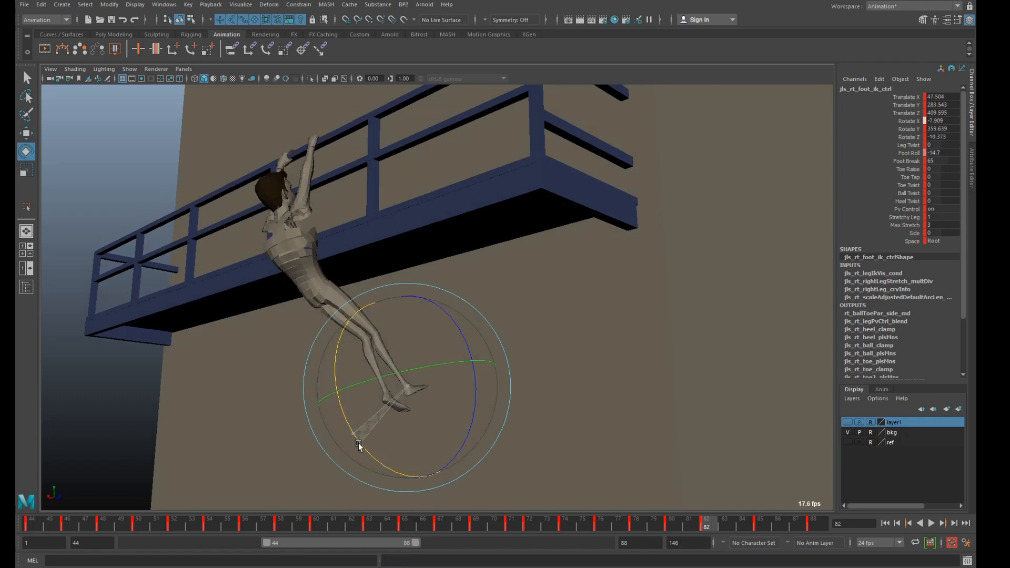
# At frame 85, rotate the right foot control to X about -20.1, comparing it with the keyed poses at frames 82 and 88
pyautogui.press('.')
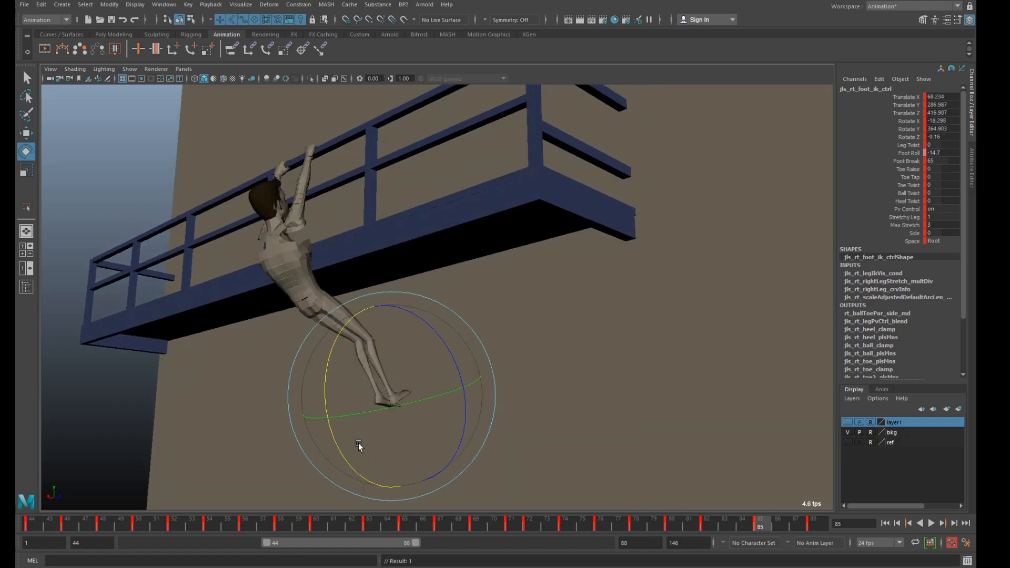
pyautogui.moveTo(325, 406); pyautogui.dragTo(330, 420)
pyautogui.press('.')
pyautogui.press(',')
pyautogui.press(',')
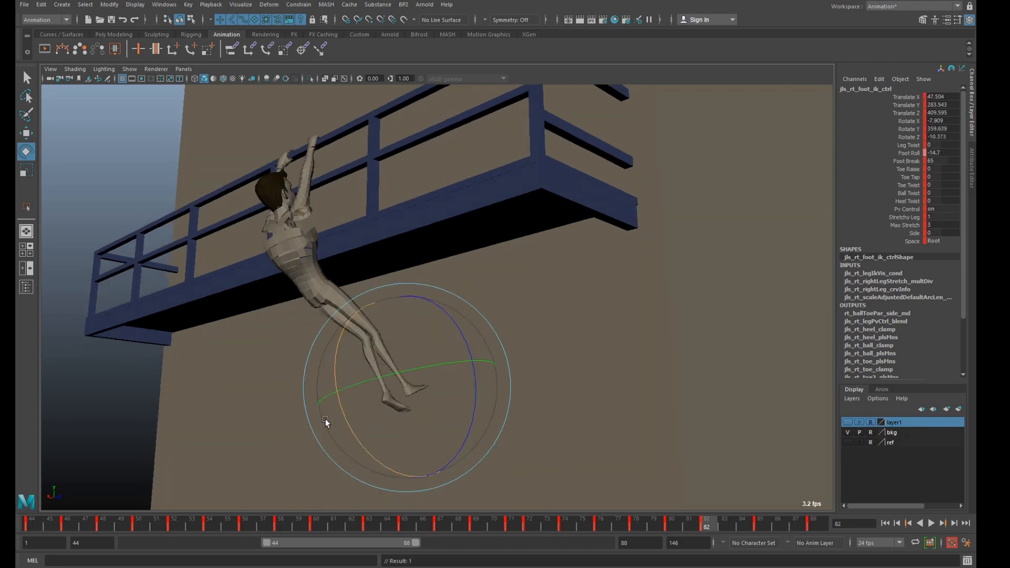
pyautogui.press('.')
pyautogui.moveTo(320, 413); pyautogui.dragTo(323, 385)
pyautogui.press('.')
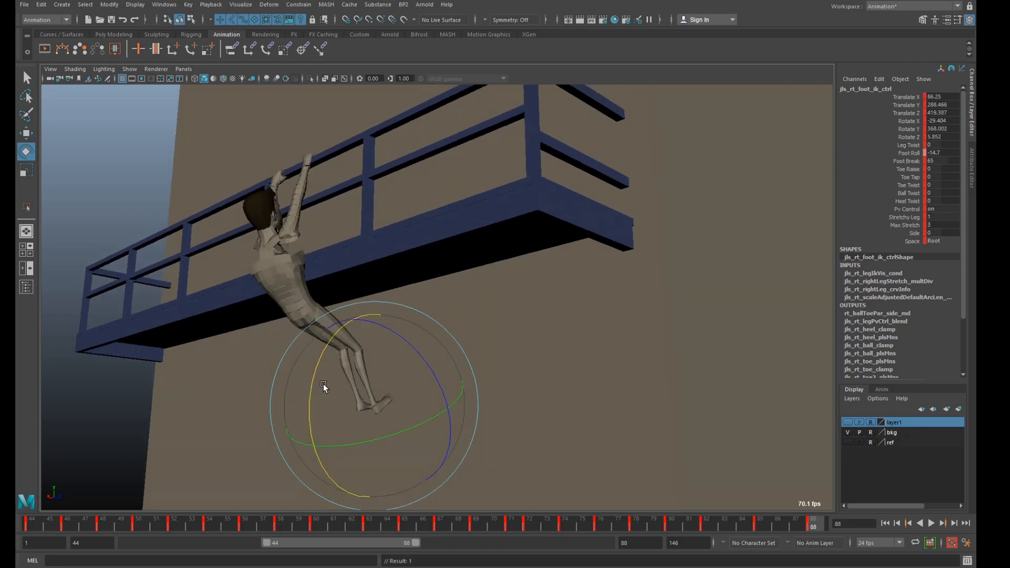
# Step back through the keyed poses to frame 74 and rotate the right foot control about its Y axis
pyautogui.press('space')
pyautogui.press('space')
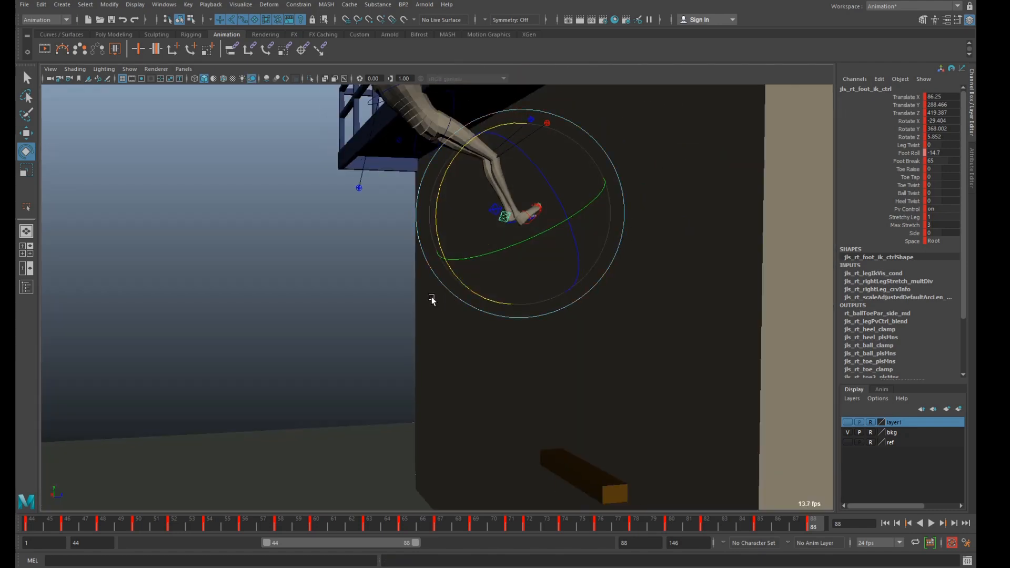
pyautogui.keyDown('alt'); pyautogui.moveTo(431, 300); pyautogui.dragTo(471, 330); pyautogui.keyUp('alt')
pyautogui.press(',')
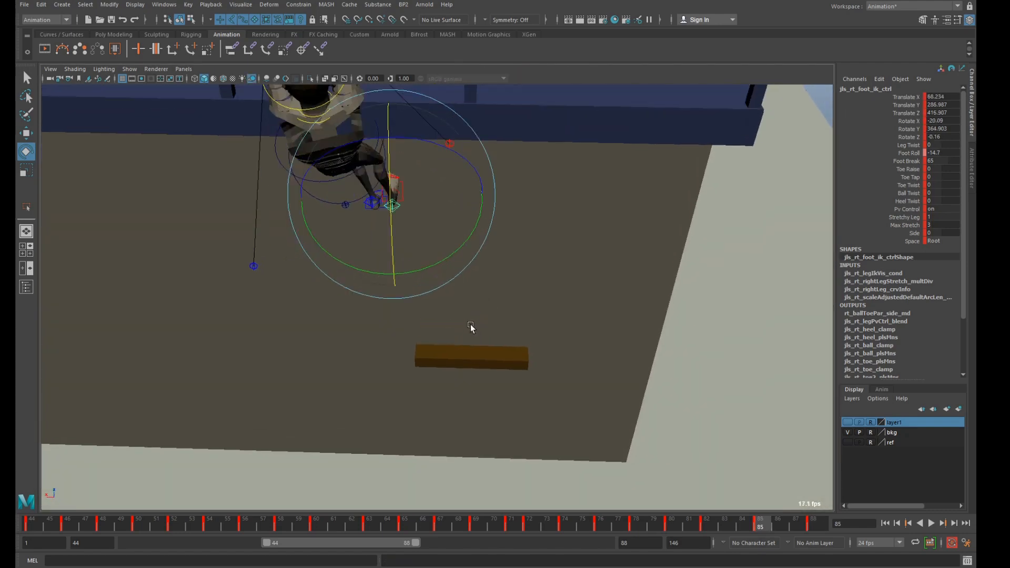
pyautogui.press(',')
pyautogui.press(',')
pyautogui.press(',')
pyautogui.press(',')
pyautogui.press(',')
pyautogui.press(',')
pyautogui.press('.')
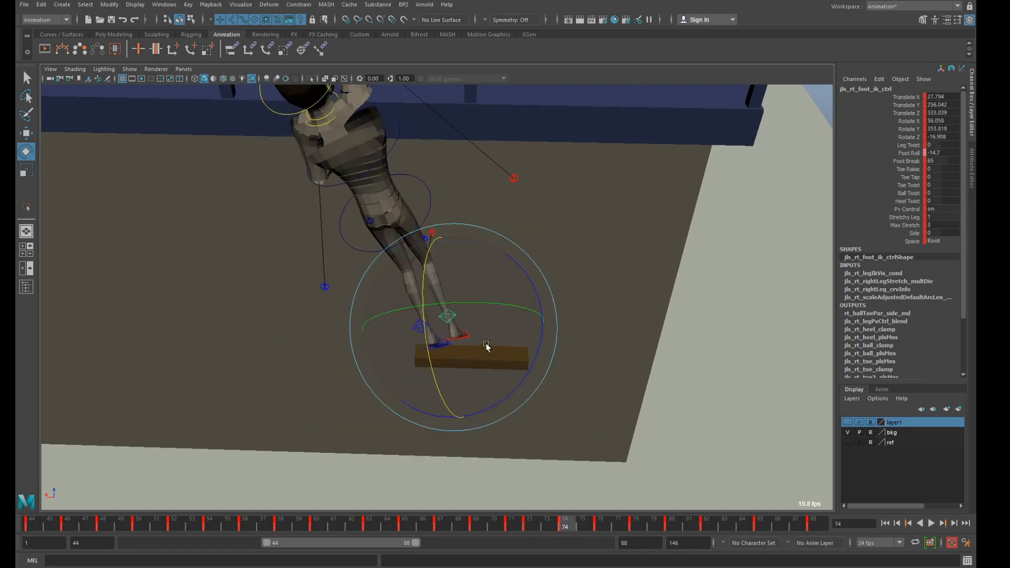
pyautogui.moveTo(487, 304); pyautogui.dragTo(466, 303)
# Turn the right foot control about its Y axis on the following keys, from frame 76 to frame 78
pyautogui.press('.')
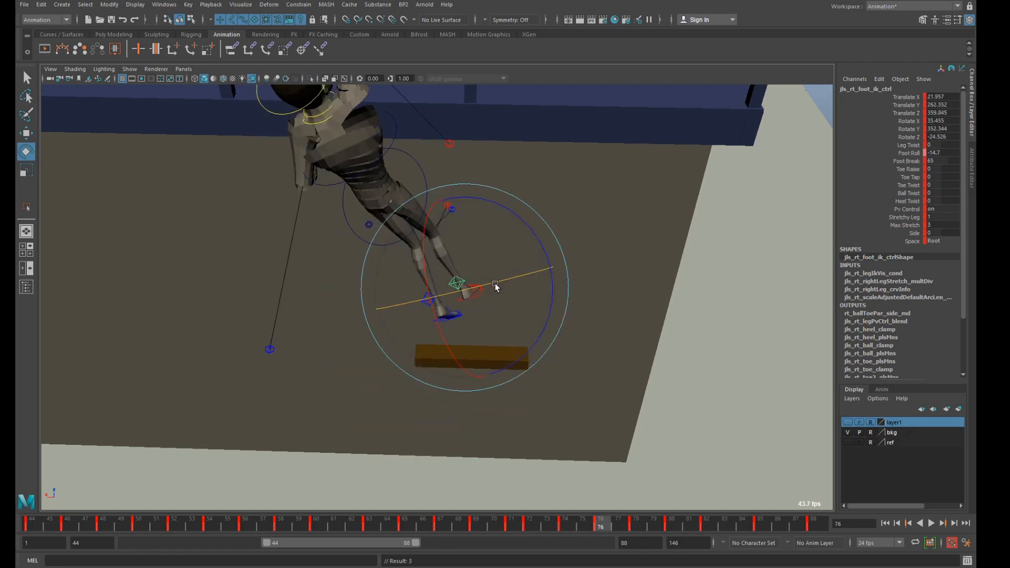
pyautogui.press('.')
pyautogui.moveTo(495, 267); pyautogui.dragTo(475, 258)
pyautogui.press('.')
pyautogui.press('.')
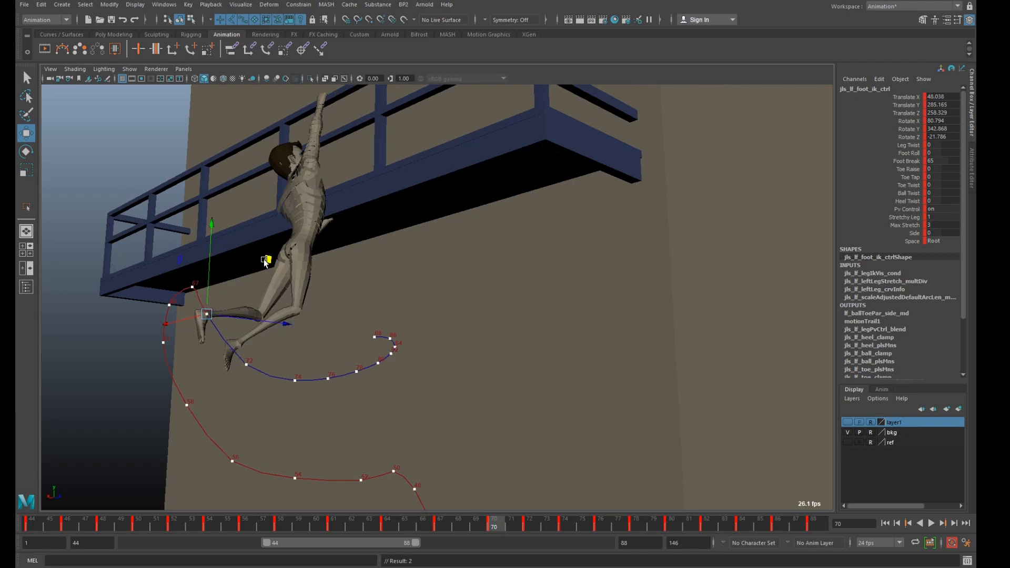
# Move the left foot control to Y about 291.4, Z about 261.7 at frame 70, and Y about 269.8, Z about 274.6 at frame 72
pyautogui.moveTo(264, 262); pyautogui.dragTo(272, 252, button='middle')
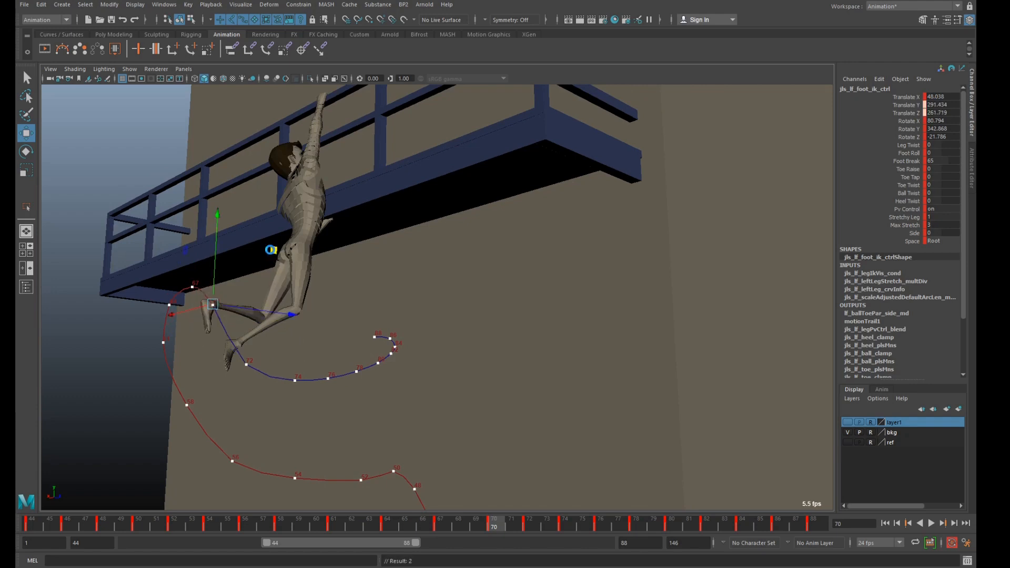
pyautogui.press('.')
pyautogui.moveTo(301, 313); pyautogui.dragTo(288, 293)
# At frame 72, reposition the left foot control to X about 47.5, Y about 272.2, Z about 276.2
pyautogui.press('space')
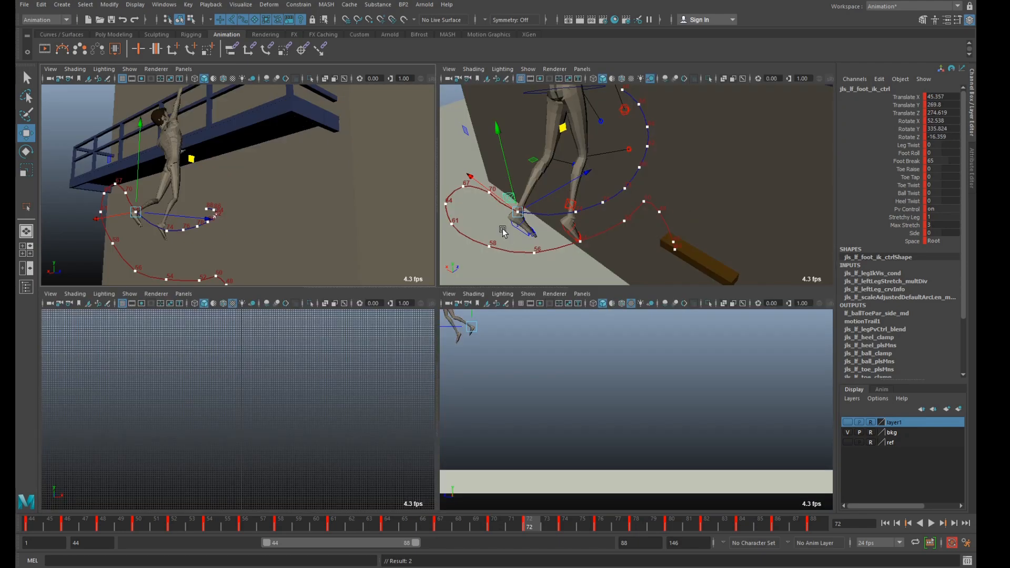
pyautogui.keyDown('alt'); pyautogui.moveTo(502, 232); pyautogui.dragTo(607, 225); pyautogui.keyUp('alt')
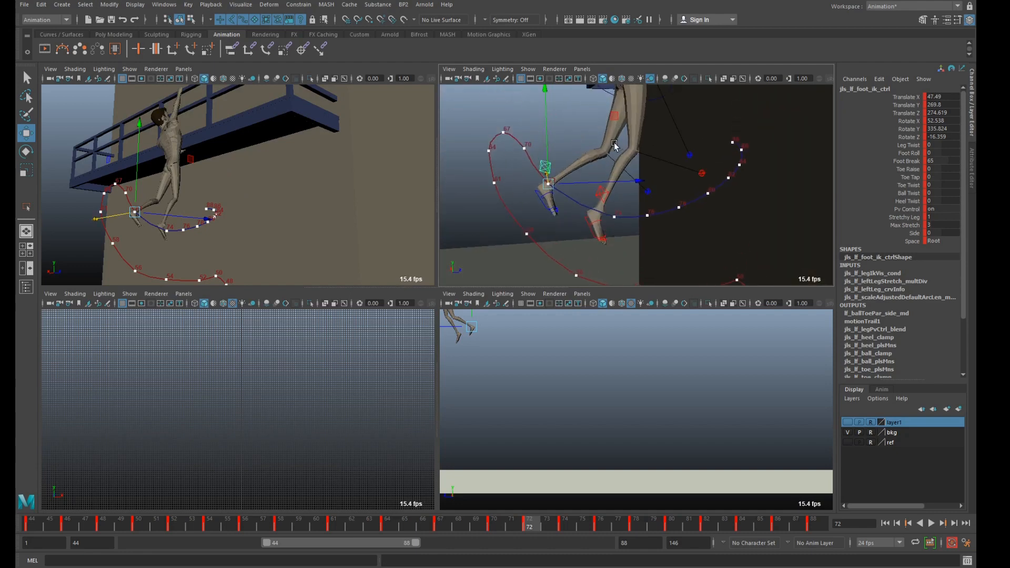
pyautogui.moveTo(612, 120); pyautogui.dragTo(615, 117)
pyautogui.press('space')
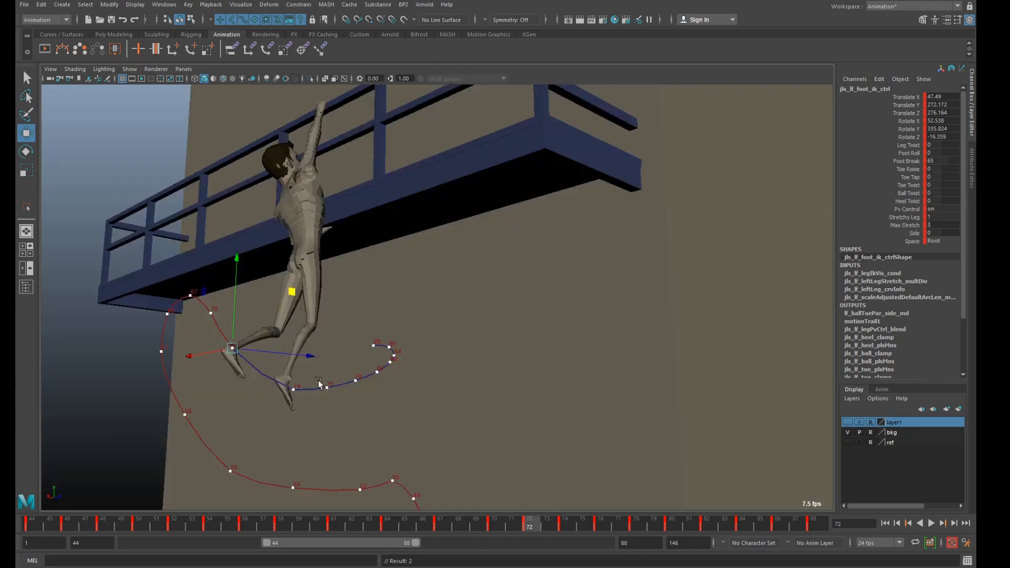
# Move the left foot control to Y about 258.4, Z about 303.0 at frame 74, and Y about 254.9, Z about 337.3 at frame 76
pyautogui.click(572, 525)
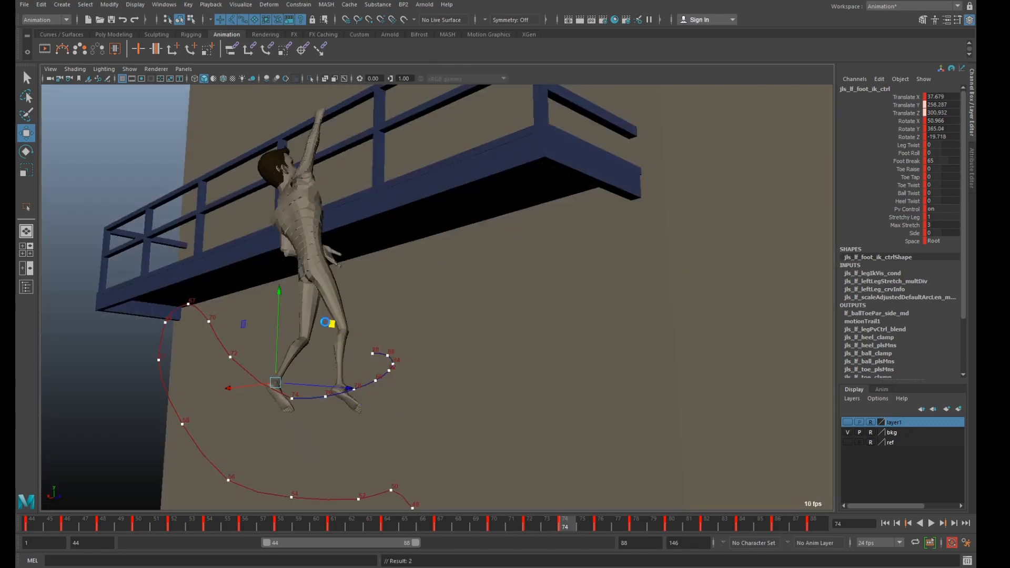
pyautogui.moveTo(325, 322); pyautogui.dragTo(328, 325)
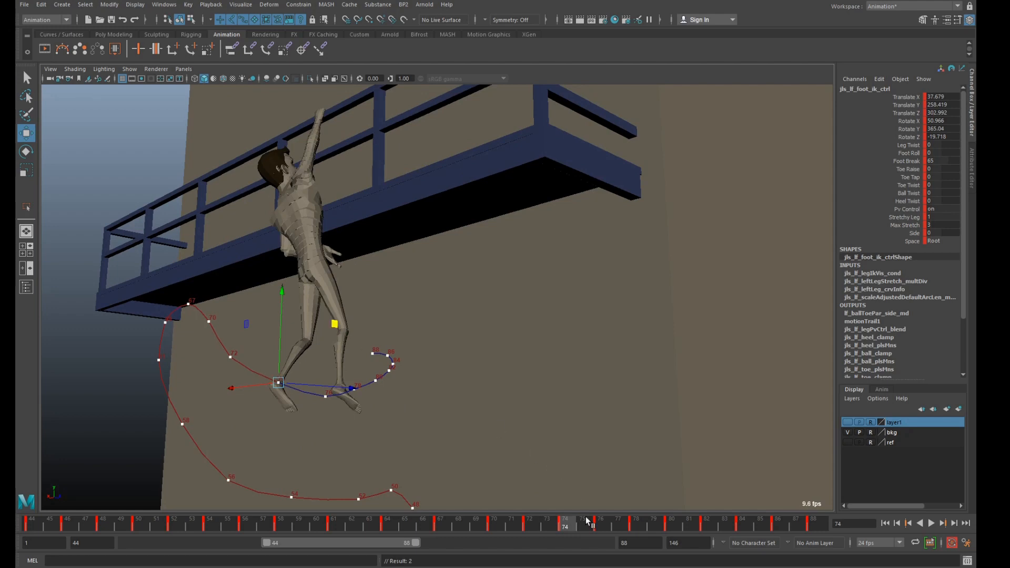
pyautogui.click(604, 525)
pyautogui.moveTo(374, 345); pyautogui.dragTo(382, 340)
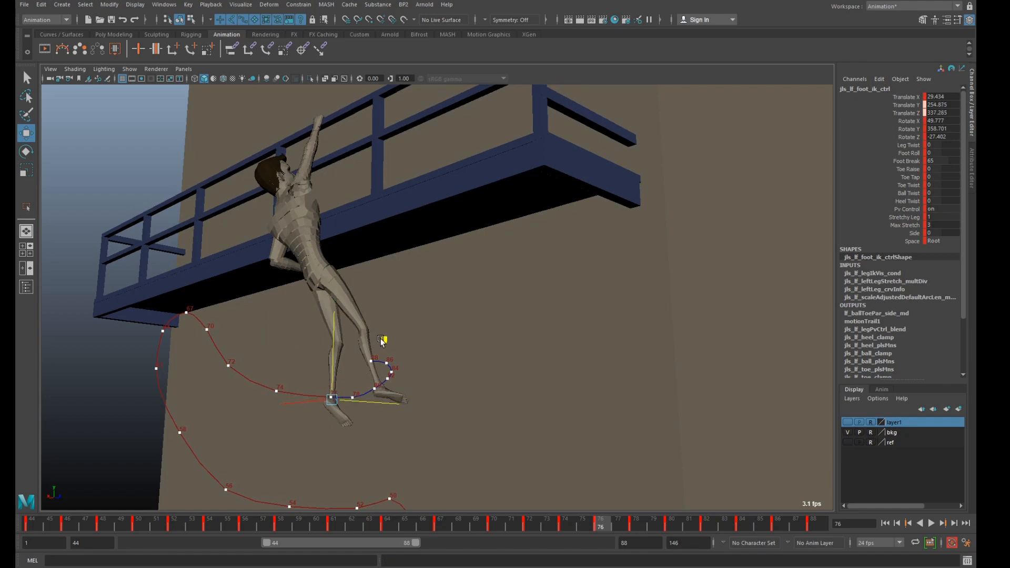
# Delete the left foot control's key at frame 78
pyautogui.click(638, 524)
pyautogui.rightClick(636, 523)
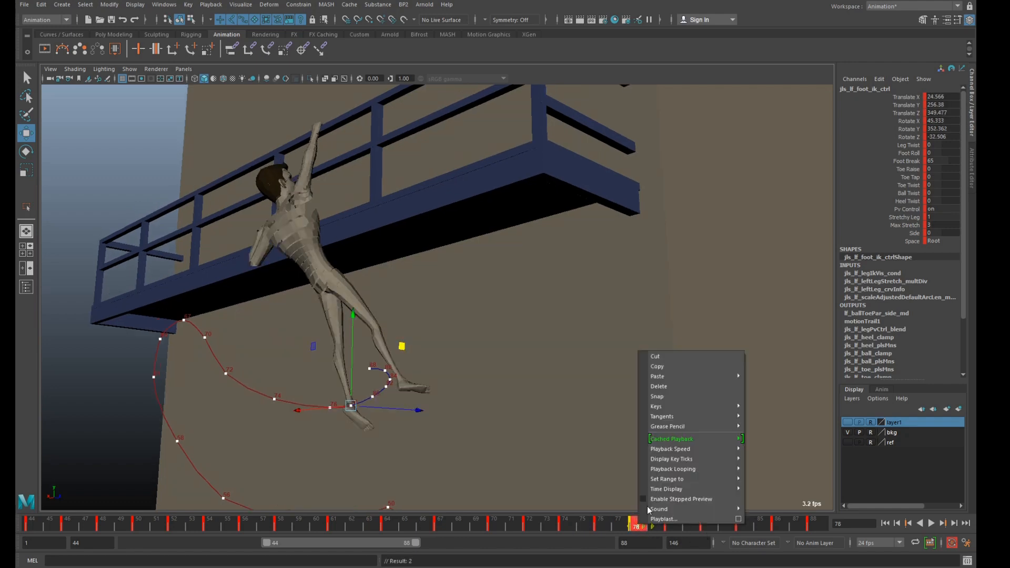
pyautogui.click(665, 390)
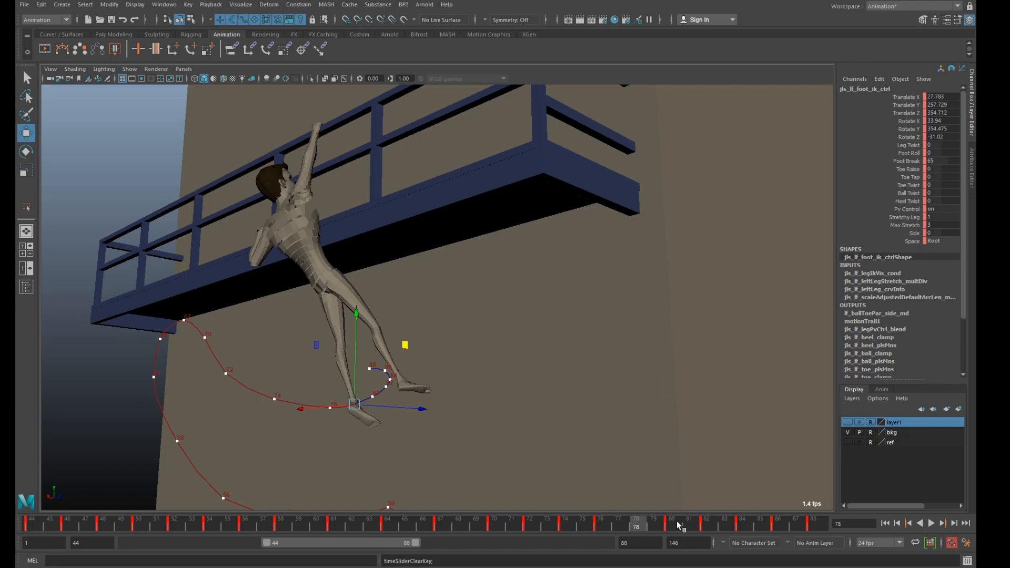
# Retime the left foot control's keys at frames 84 and 86 to frames 82 and 85, and play the animation back
pyautogui.moveTo(679, 525)
pyautogui.mouseDown()
pyautogui.moveTo(574, 528)
pyautogui.moveTo(684, 535)
pyautogui.moveTo(690, 526)
pyautogui.moveTo(648, 525)
pyautogui.moveTo(705, 538)
pyautogui.moveTo(676, 533)
pyautogui.mouseUp()
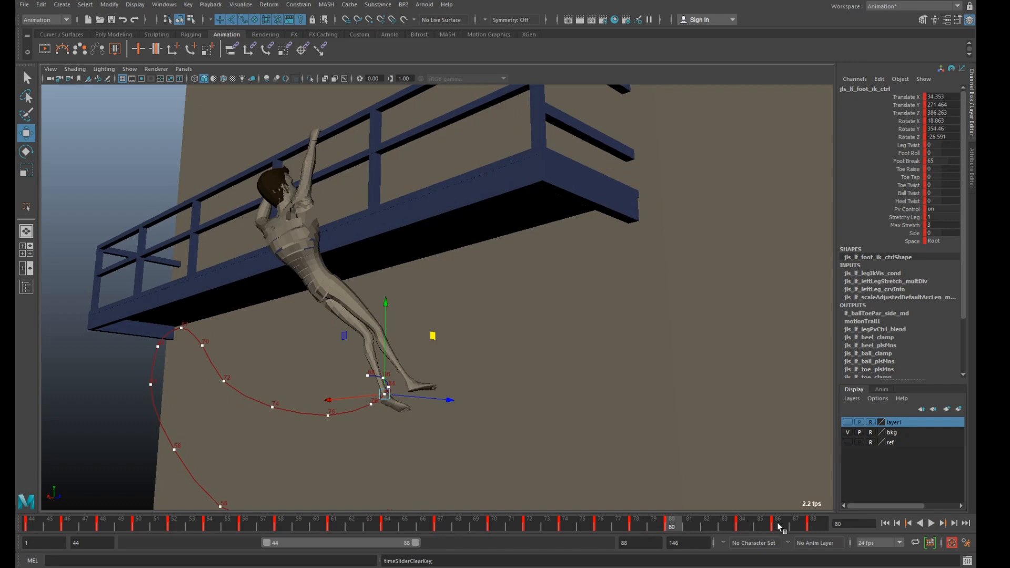
pyautogui.moveTo(779, 527)
pyautogui.keyDown('shift'); pyautogui.mouseDown()
pyautogui.moveTo(722, 529)
pyautogui.moveTo(742, 531)
pyautogui.mouseUp(); pyautogui.keyUp('shift')
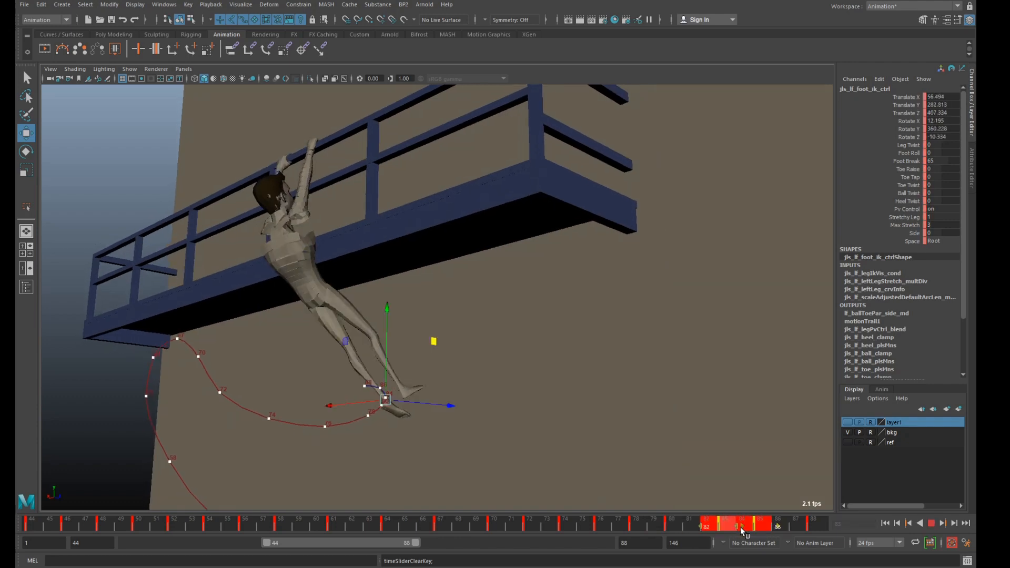
pyautogui.moveTo(671, 526)
pyautogui.mouseDown()
pyautogui.moveTo(737, 532)
pyautogui.moveTo(719, 535)
pyautogui.mouseUp()
pyautogui.keyDown('shift'); pyautogui.click(715, 526); pyautogui.keyUp('shift')
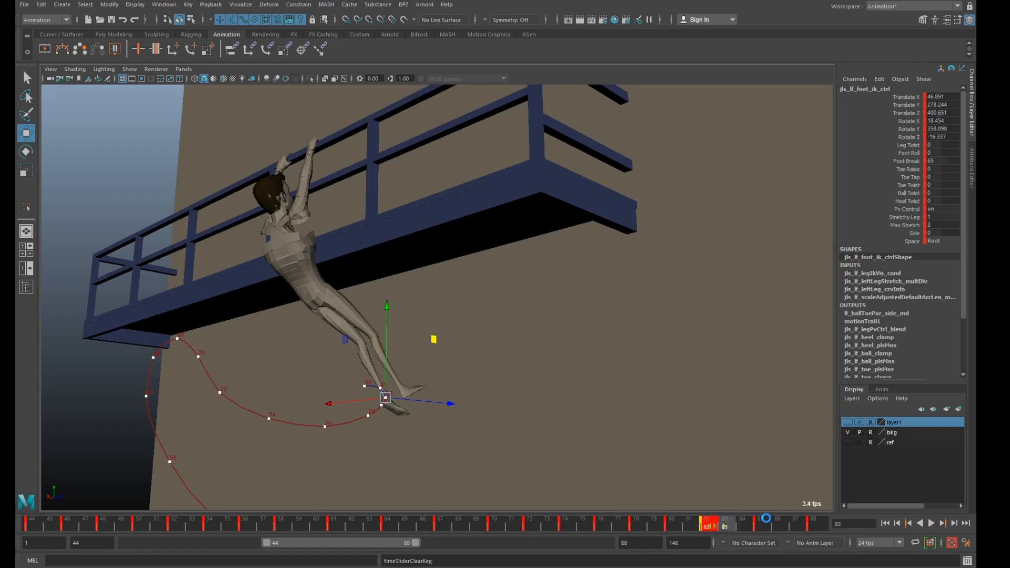
pyautogui.click(766, 521)
pyautogui.hotkey('alt', 'v')
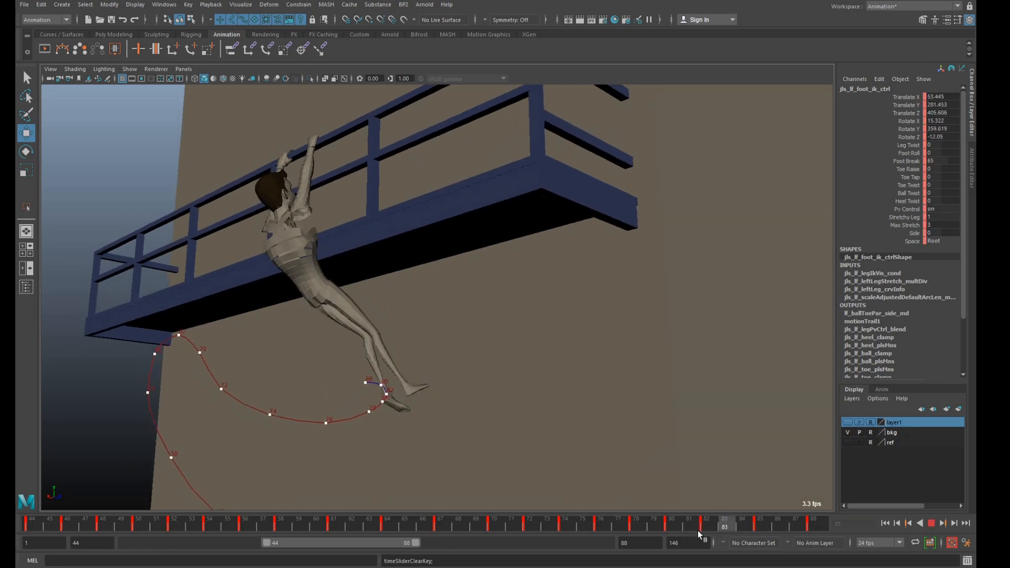
pyautogui.hotkey('alt', 'v')
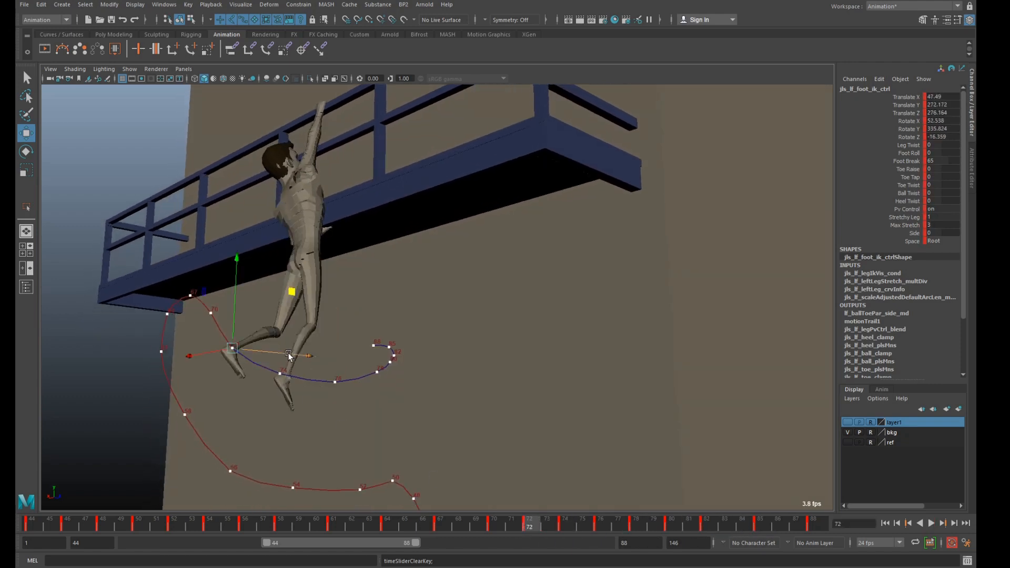
# Even out the left foot's arc by moving its control to Z about 278.4 at frame 72 and Z about 258.7 at frame 70
pyautogui.moveTo(288, 357); pyautogui.dragTo(293, 357)
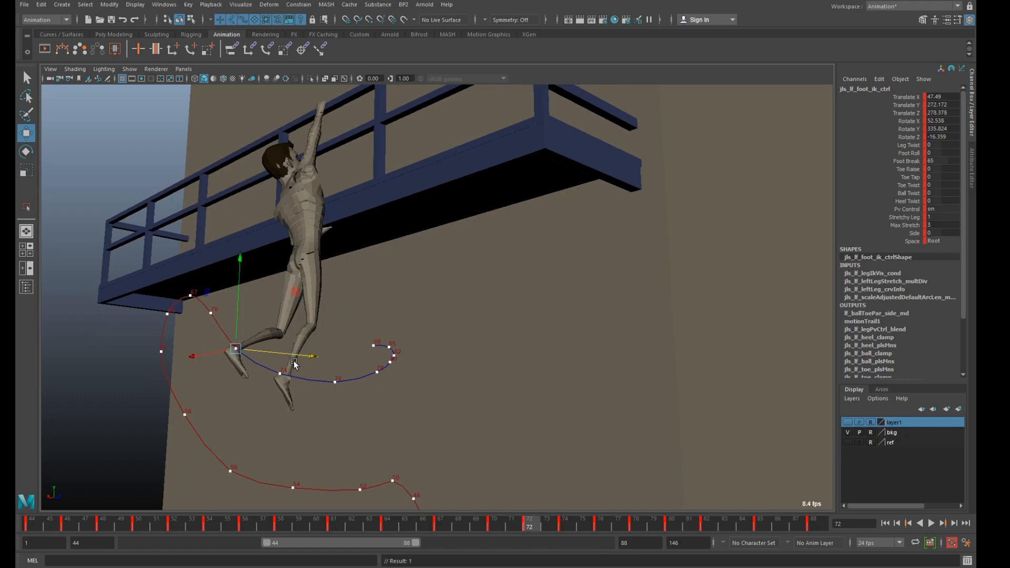
pyautogui.press(',')
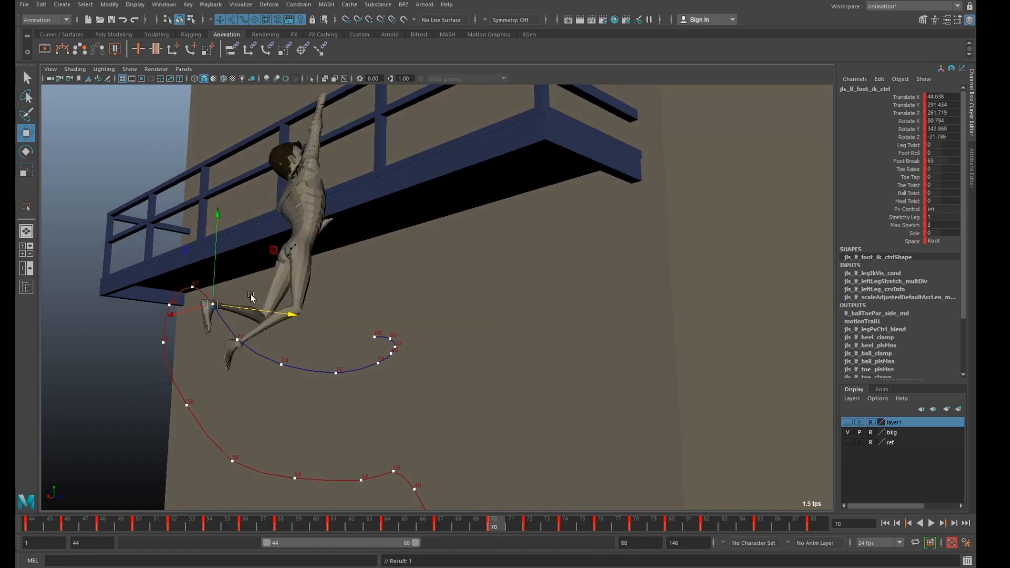
pyautogui.press(',')
pyautogui.press('.')
pyautogui.moveTo(279, 314); pyautogui.dragTo(274, 314)
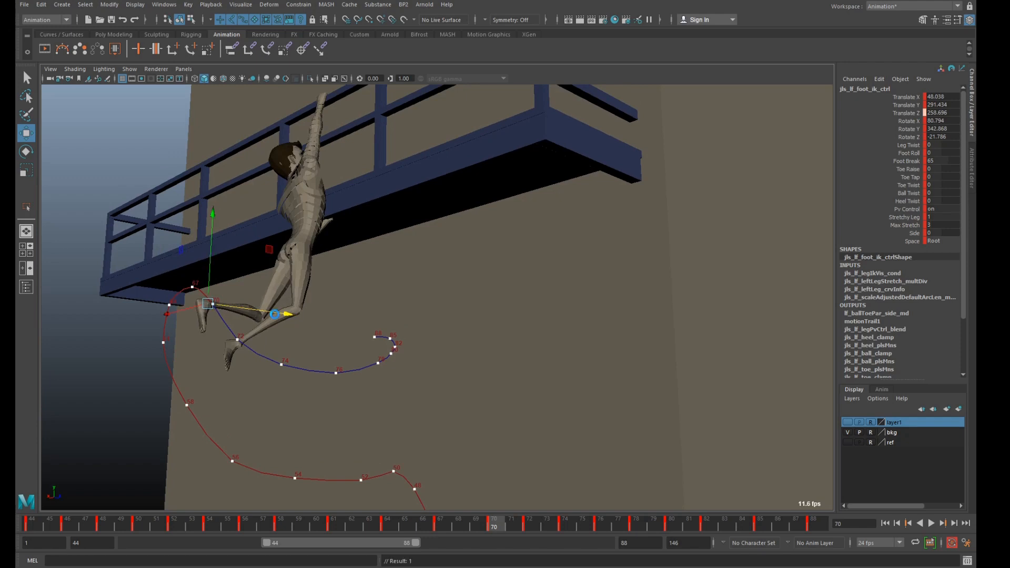
# Move the left foot control to Y about 271.0, Z about 275.2 at frame 72, and Y about 254.8 at frame 74
pyautogui.press('.')
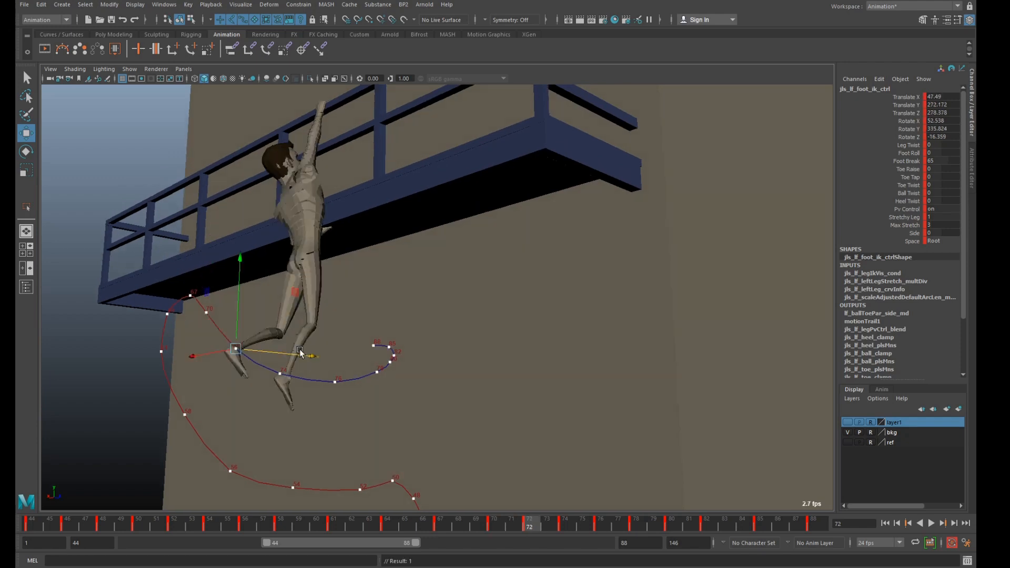
pyautogui.moveTo(234, 314); pyautogui.dragTo(283, 340)
pyautogui.press('.')
# At frame 76, move the left foot control to Y about 254.6, Z about 341.6
pyautogui.press('.')
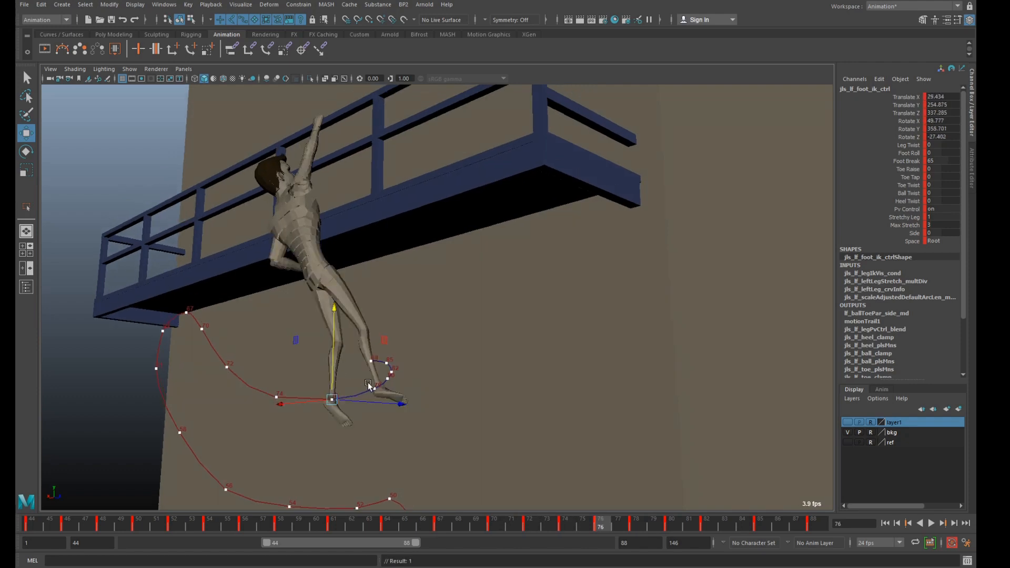
pyautogui.moveTo(330, 363); pyautogui.dragTo(334, 364)
pyautogui.moveTo(389, 404); pyautogui.dragTo(395, 403)
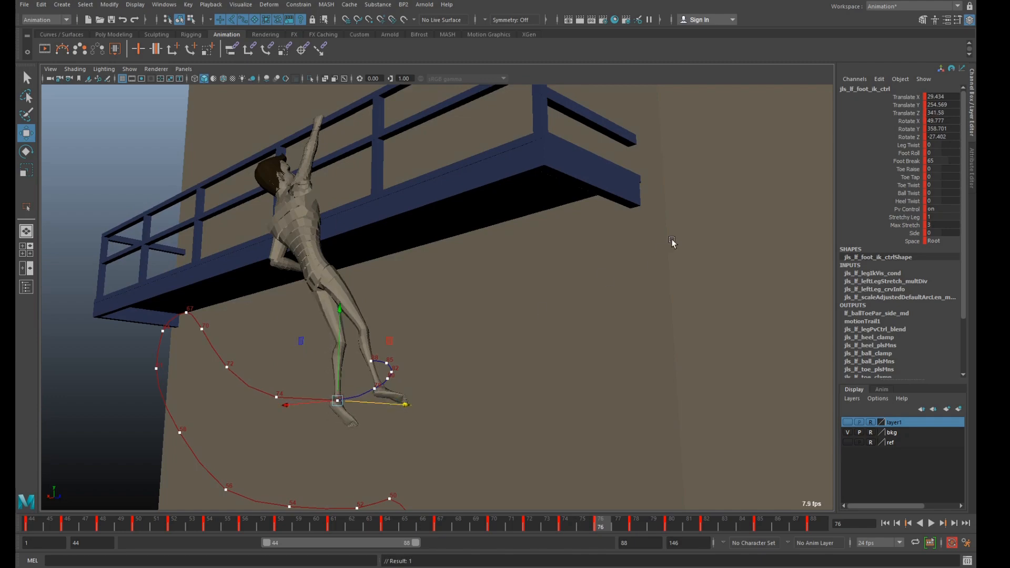
# Inspect the left foot's motion trail from below and move the left foot control to X about 49.6 at frame 70
pyautogui.press('space')
pyautogui.press('space')
pyautogui.keyDown('alt'); pyautogui.moveTo(401, 290); pyautogui.dragTo(524, 359); pyautogui.keyUp('alt')
pyautogui.press(',')
pyautogui.press(',')
pyautogui.press(',')
pyautogui.press(',')
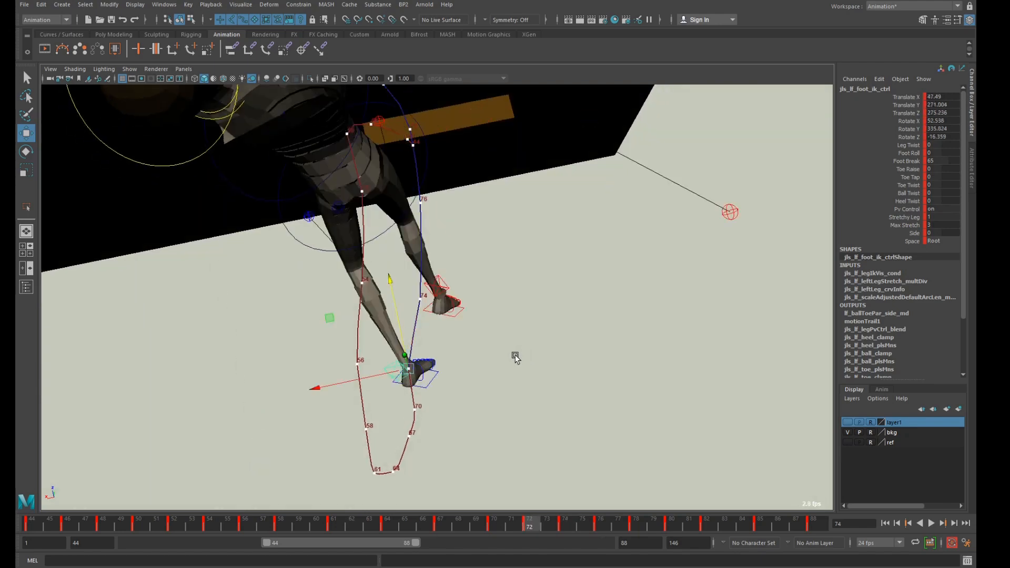
pyautogui.press('.')
pyautogui.press('.')
pyautogui.press(',')
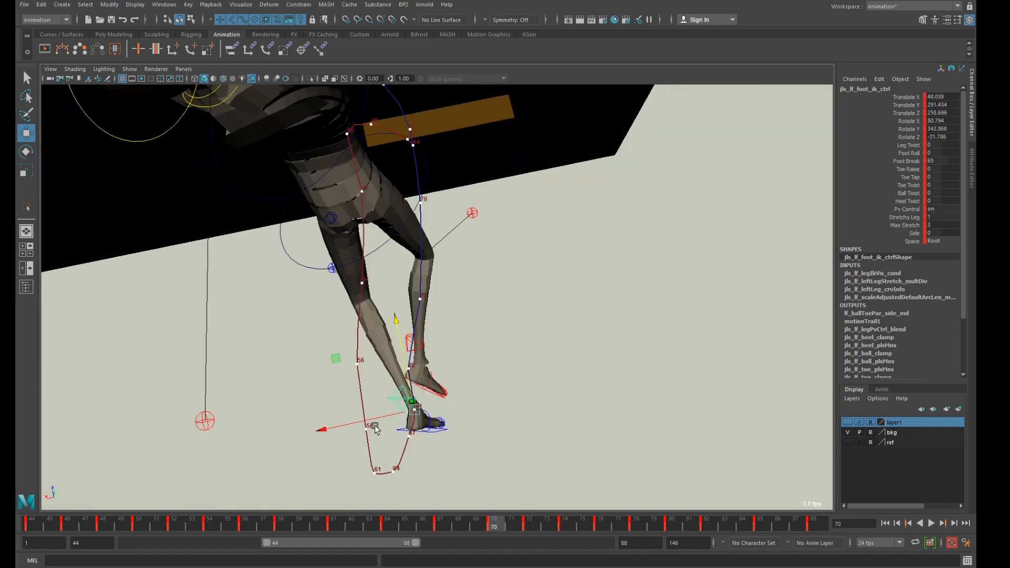
pyautogui.moveTo(364, 425); pyautogui.dragTo(358, 425)
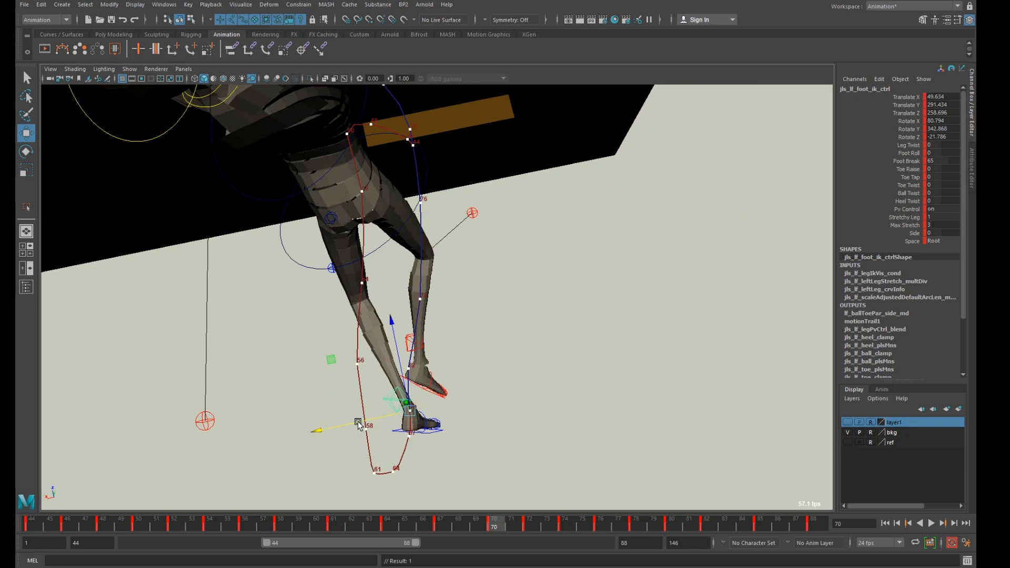
# Shift the left foot control along X at frame 67, and move it to X about 52.3 at frame 70
pyautogui.press(',')
pyautogui.press('.')
pyautogui.press(',')
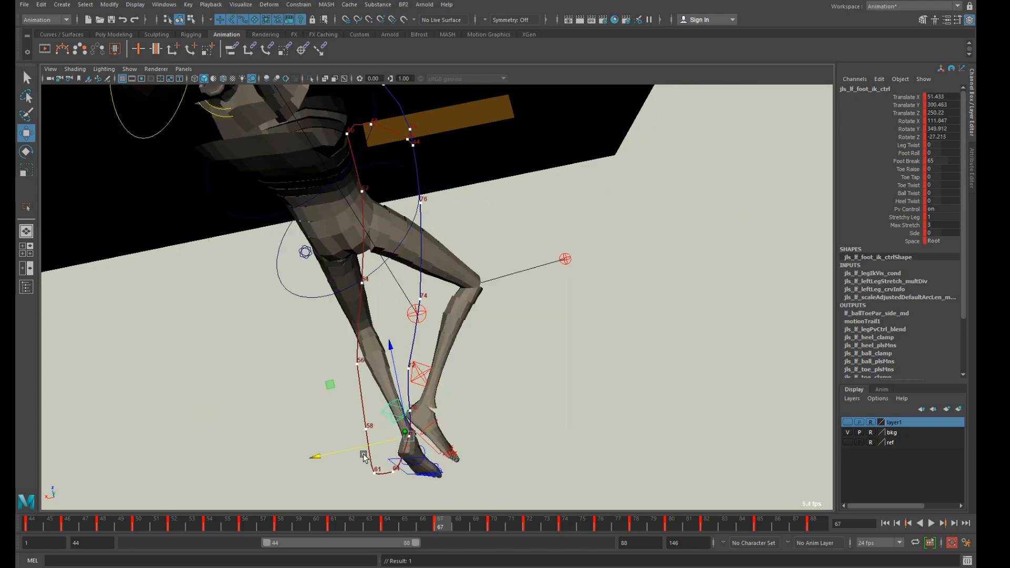
pyautogui.moveTo(363, 457); pyautogui.dragTo(348, 423)
pyautogui.press('.')
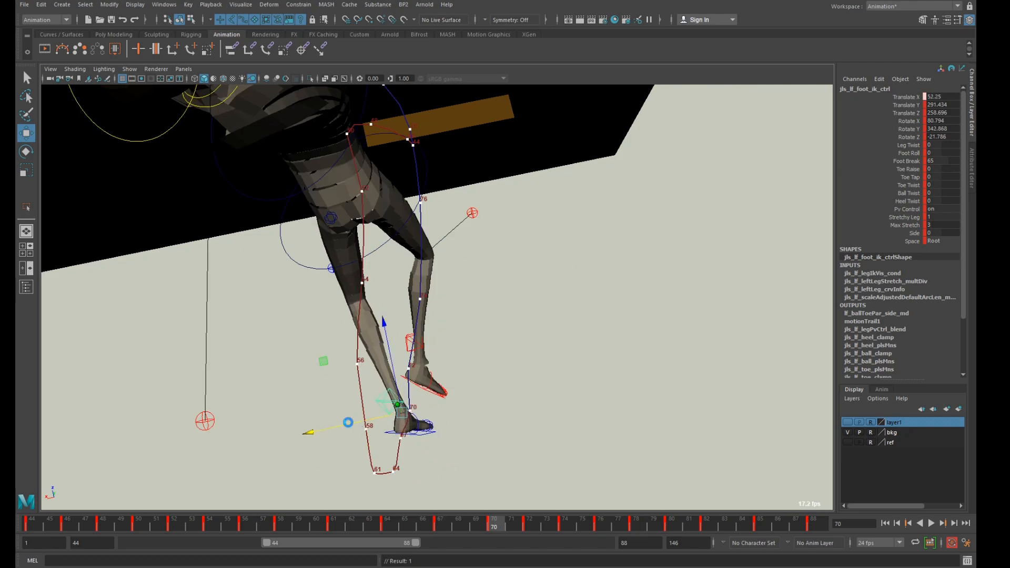
# Shift the left foot control along X at frame 72, and move it to X about 40.2 at frame 74
pyautogui.press('.')
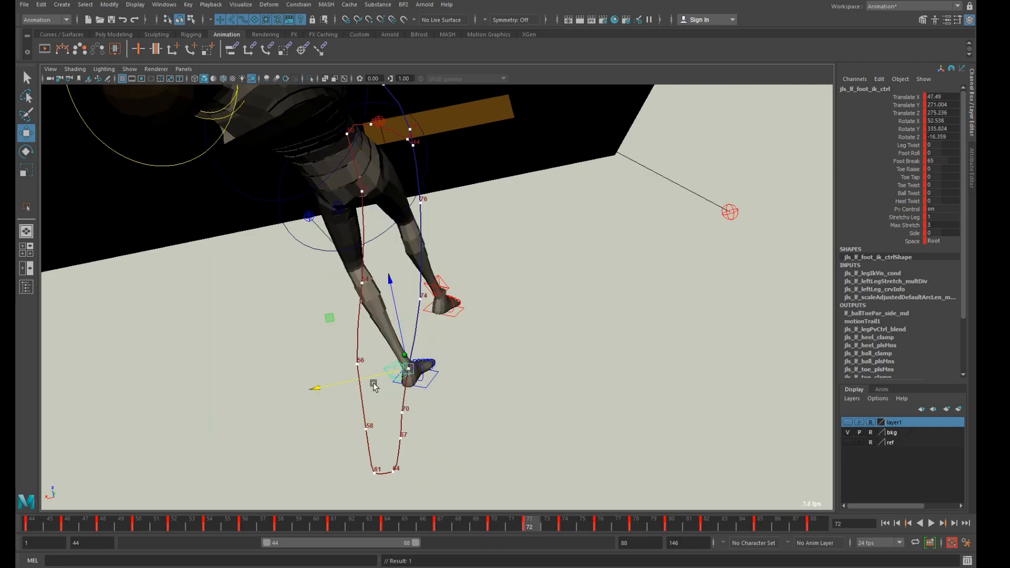
pyautogui.moveTo(373, 383); pyautogui.dragTo(372, 377)
pyautogui.press('.')
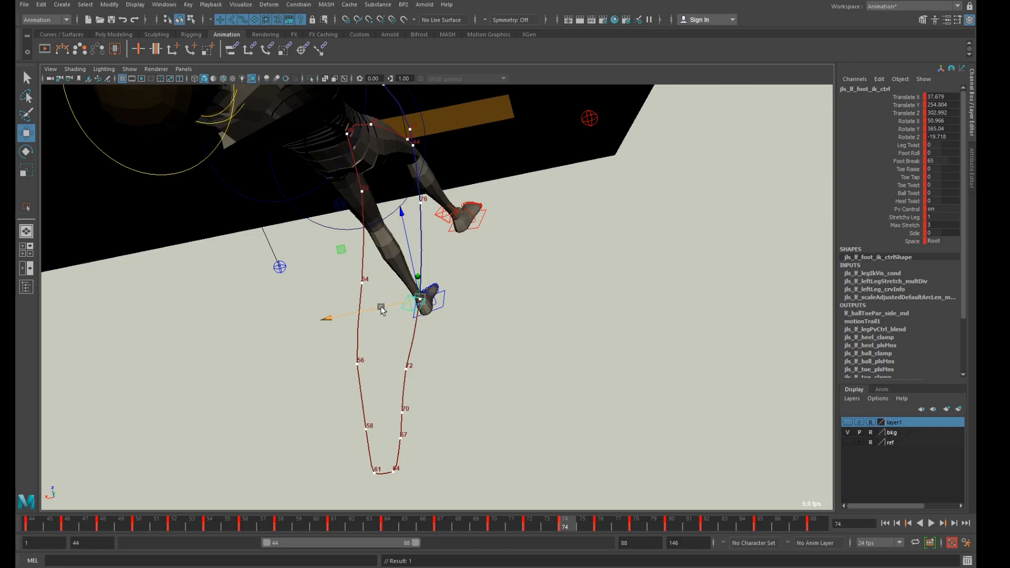
pyautogui.moveTo(380, 308); pyautogui.dragTo(374, 309)
pyautogui.scroll(-2, 383, 301)
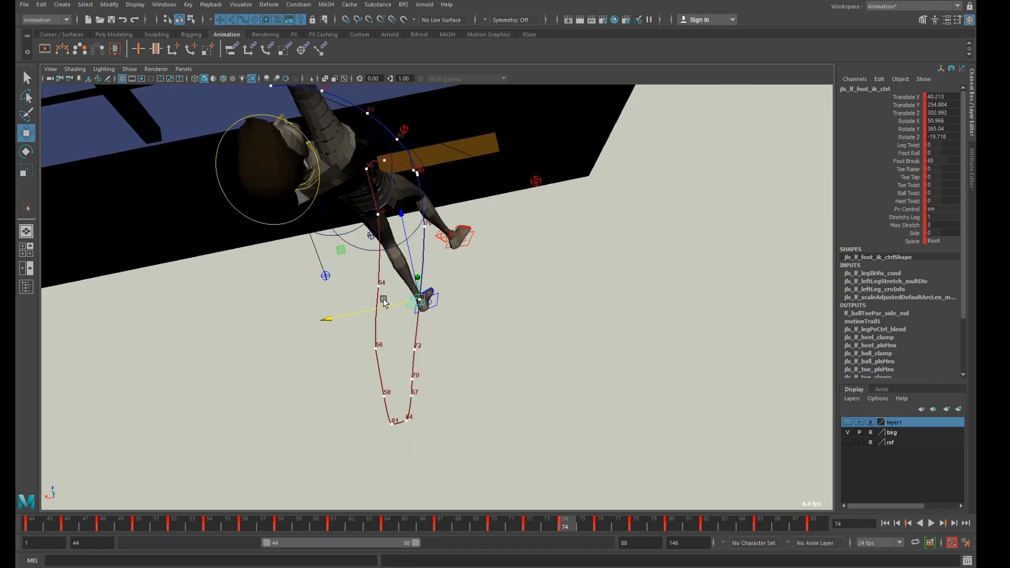
# Step back through the left foot's keys and move its control to X about 68.7 at frame 56, comparing with frame 54
pyautogui.press(',')
pyautogui.press(',')
pyautogui.press(',')
pyautogui.press(',')
pyautogui.press(',')
pyautogui.press(',')
pyautogui.press(',')
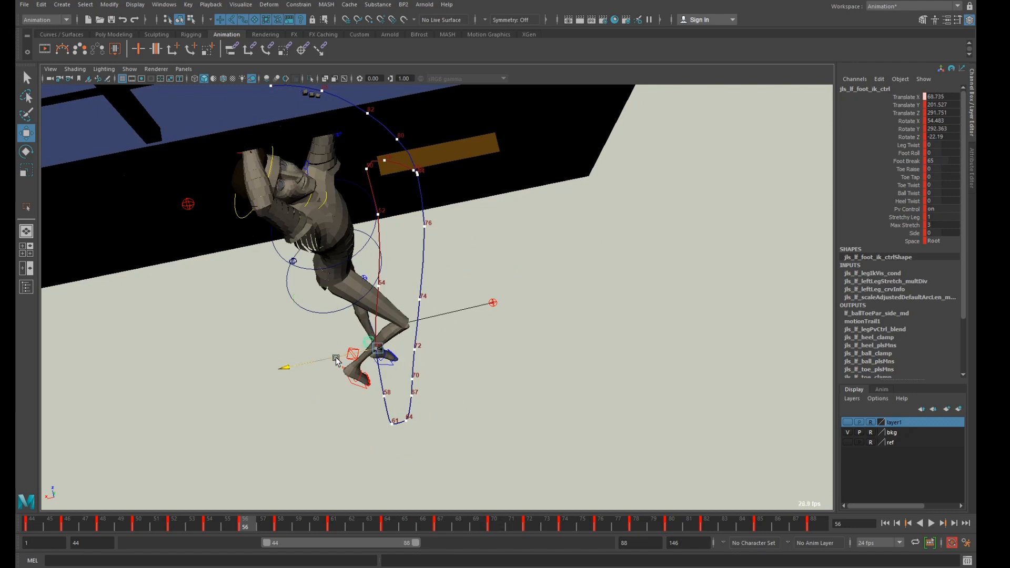
pyautogui.press(',')
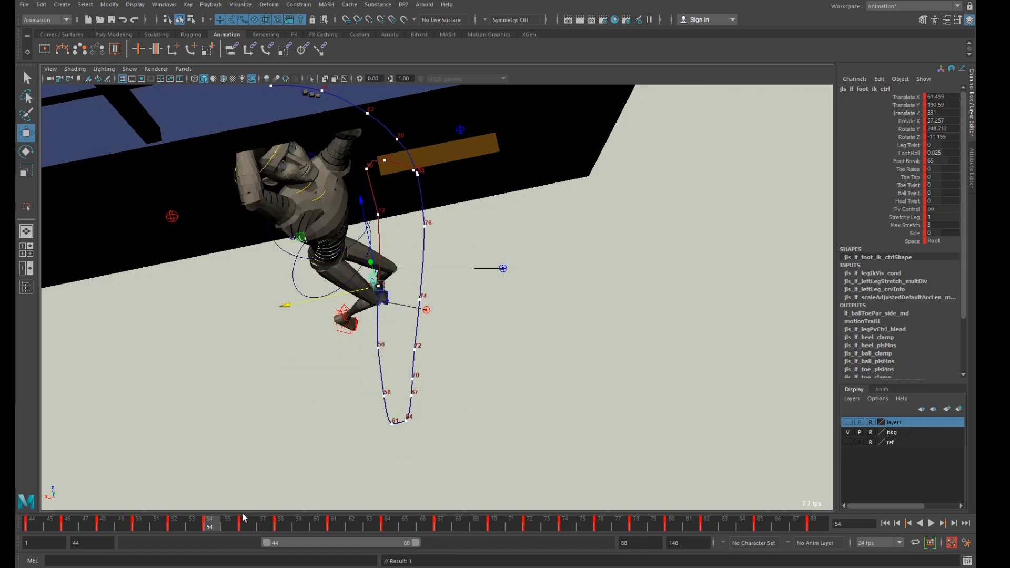
# Rotate the left foot control to about X 112.7, Y 358.7, Z -12.2 at frame 58
pyautogui.moveTo(243, 519); pyautogui.dragTo(281, 524)
pyautogui.press('e')
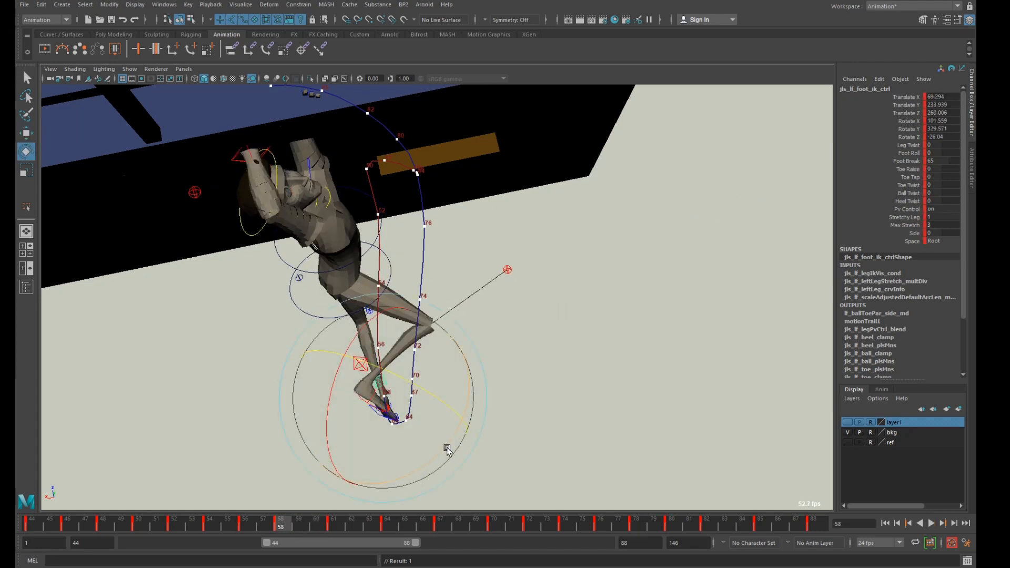
pyautogui.moveTo(446, 447); pyautogui.dragTo(472, 406)
pyautogui.moveTo(441, 355); pyautogui.dragTo(441, 356)
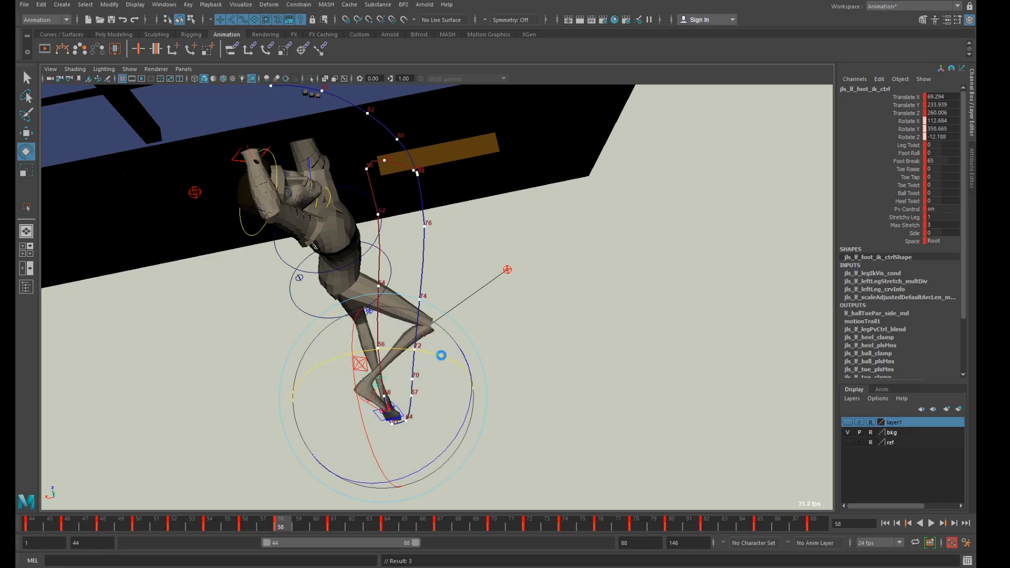
# Adjust the left foot control's rotation on its successive keys from frame 61 through frame 70
pyautogui.press('.')
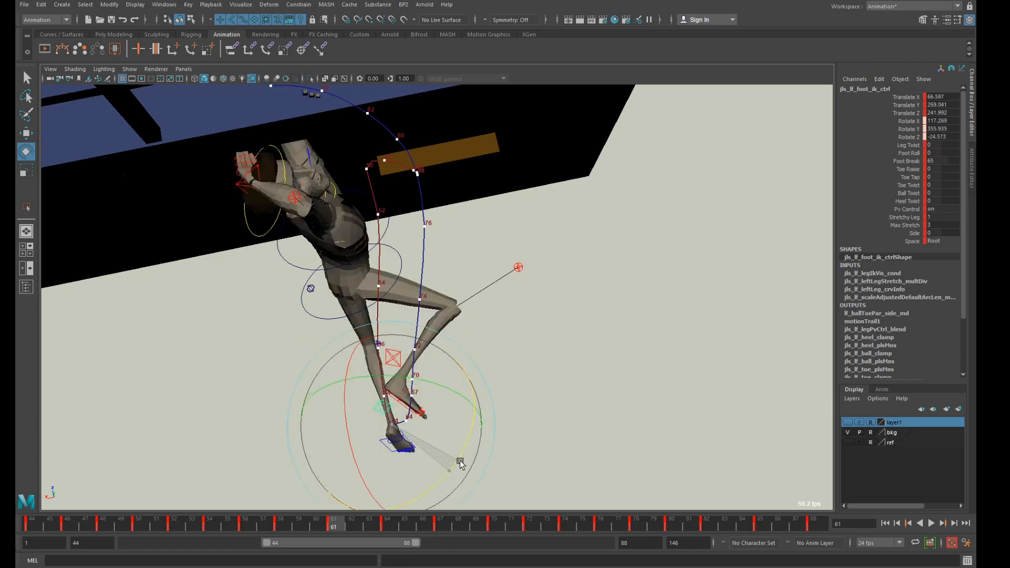
pyautogui.press('.')
pyautogui.moveTo(476, 464); pyautogui.dragTo(490, 411)
pyautogui.press('.')
pyautogui.press('.')
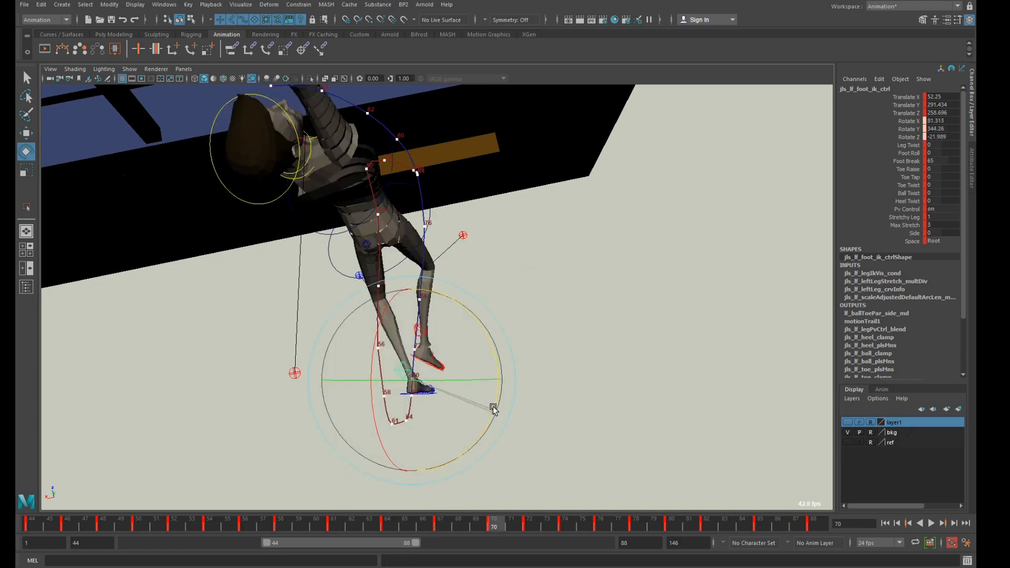
# Rotate the left foot control at frame 72, and to about X 51.6, Y 366.9, Z -21.1 at frame 74
pyautogui.press('.')
pyautogui.moveTo(498, 344); pyautogui.dragTo(485, 310)
pyautogui.press('.')
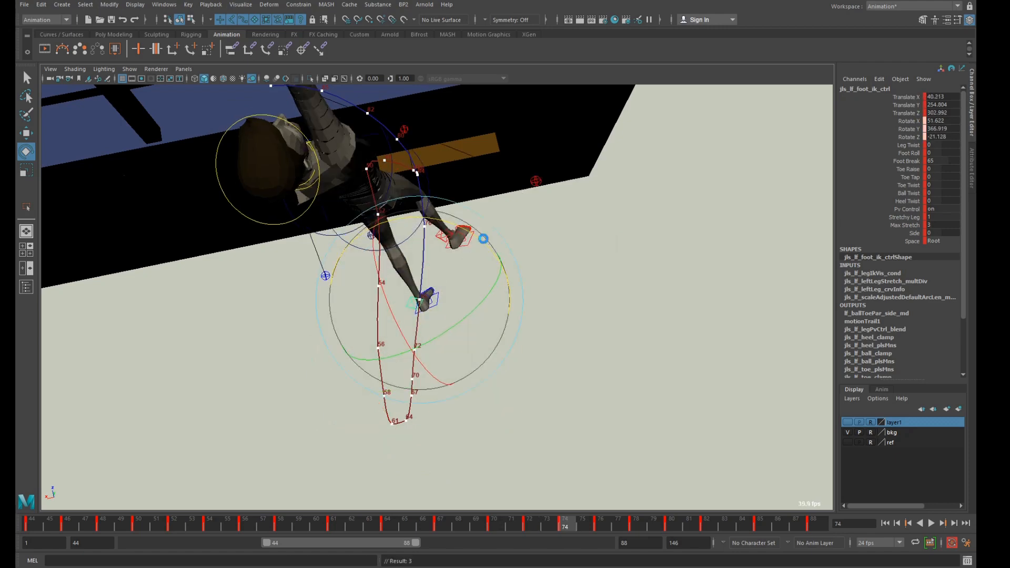
pyautogui.press('.')
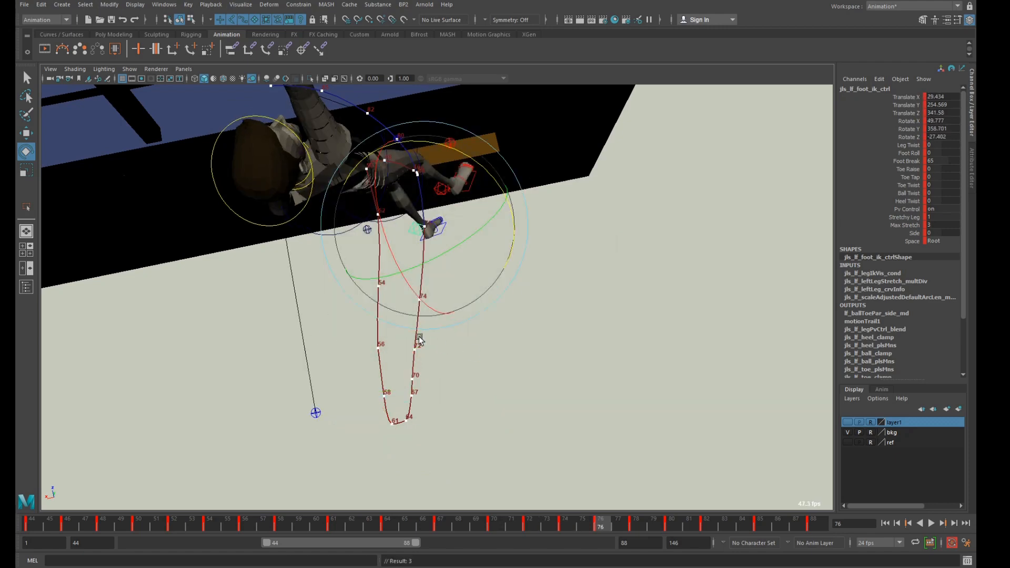
# In the shot camera view, rotate the left foot control to about X 50.1, Y 354.6, Z -23.7 at frame 76, and X 22.8 at frame 78
pyautogui.press('space')
pyautogui.press('space')
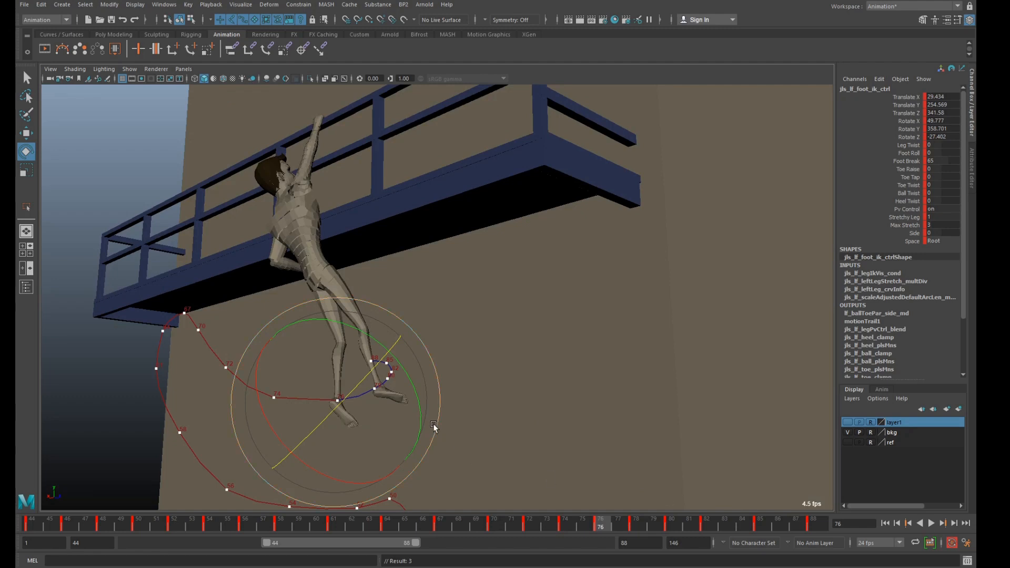
pyautogui.moveTo(433, 425); pyautogui.dragTo(368, 409)
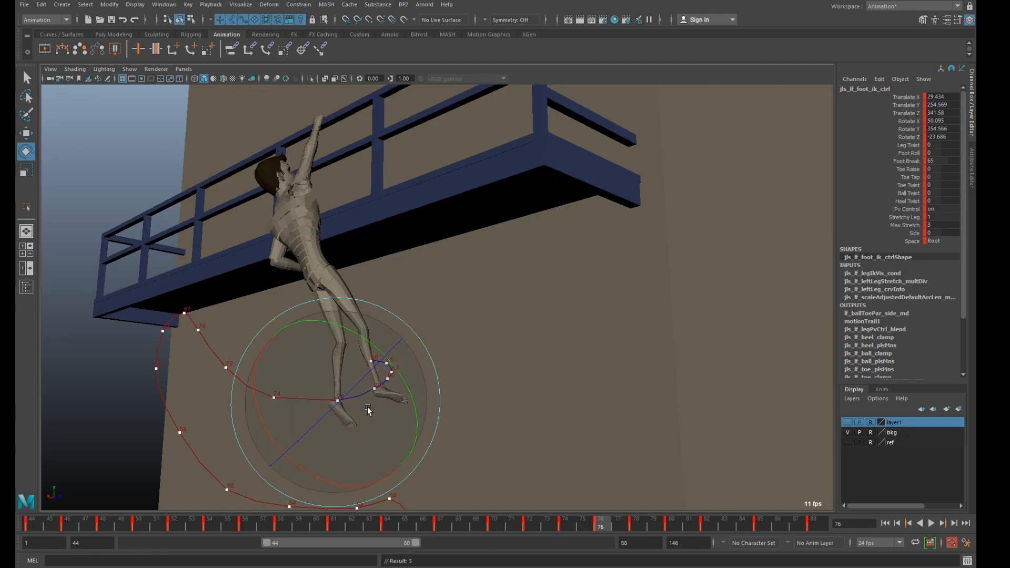
pyautogui.press('.')
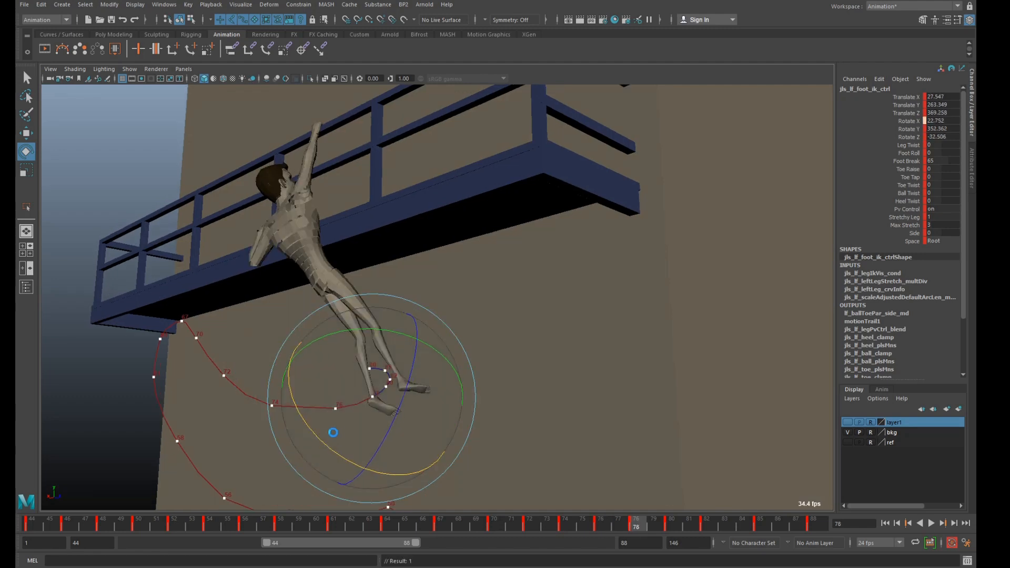
# Rotate the left foot control to about X 14, Y 354.4, Z -25.8 at frame 80, and refine its rotation at frame 82
pyautogui.press('.')
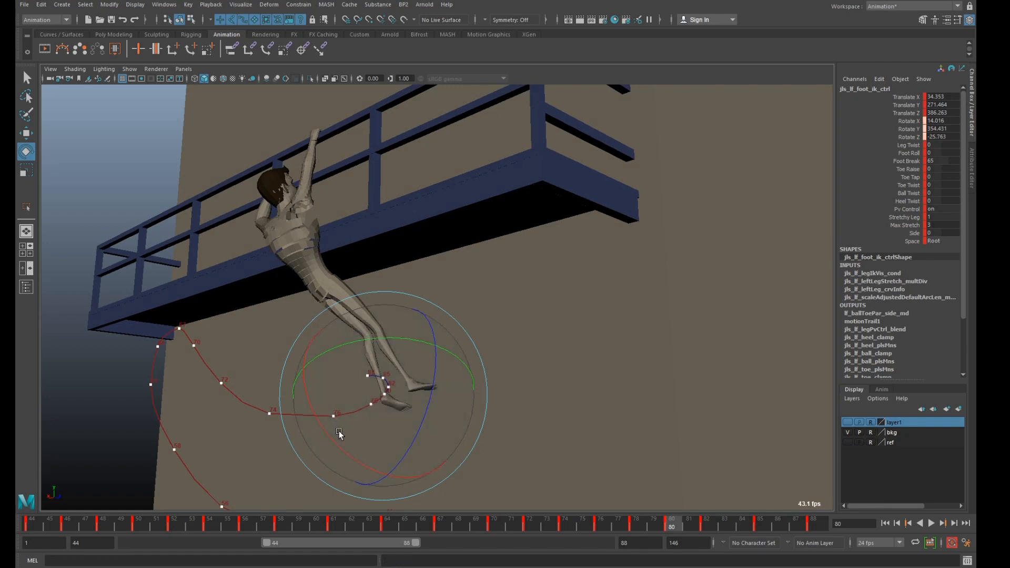
pyautogui.press('.')
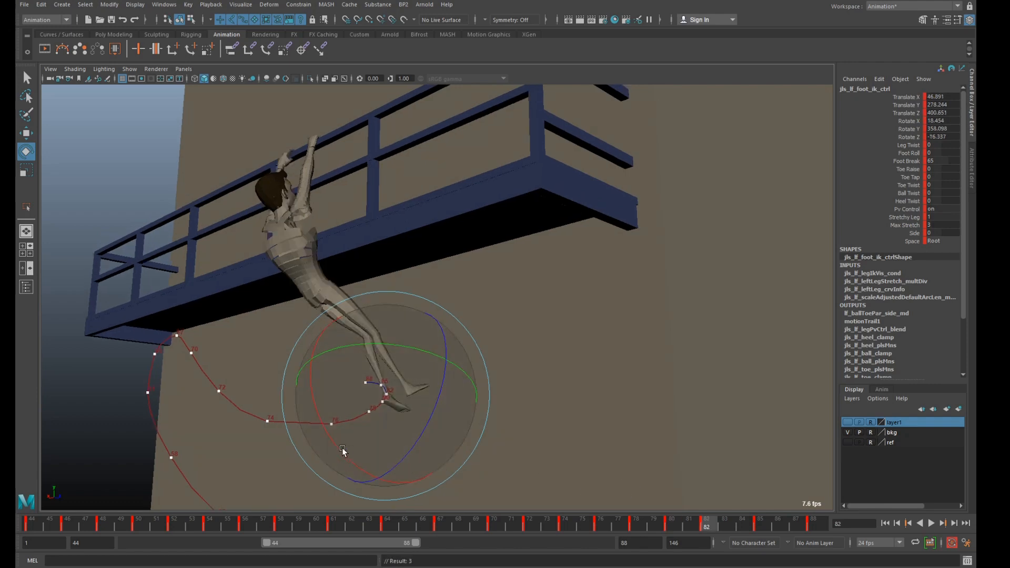
pyautogui.moveTo(334, 442); pyautogui.dragTo(344, 453)
pyautogui.press('.')
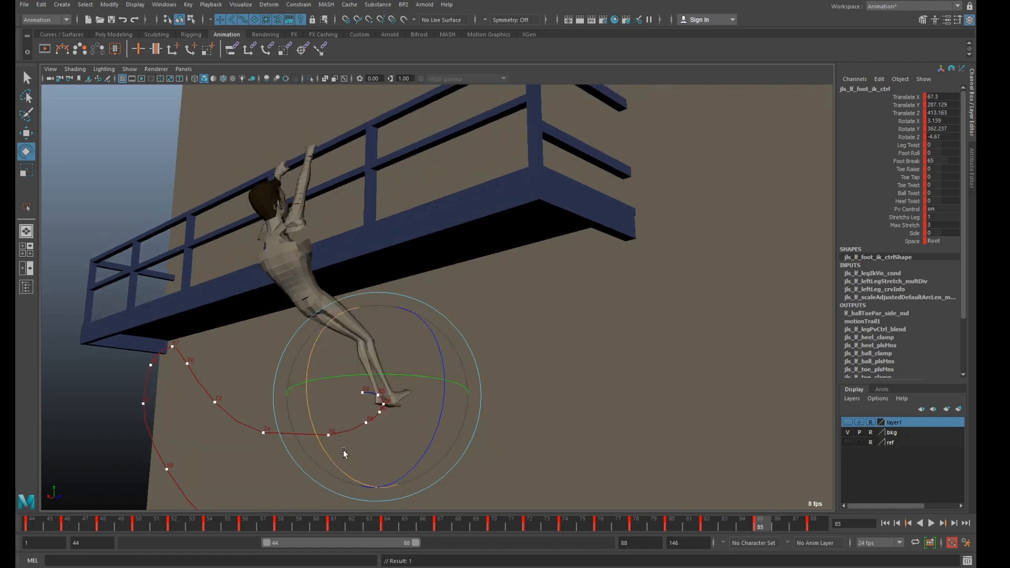
pyautogui.press('.')
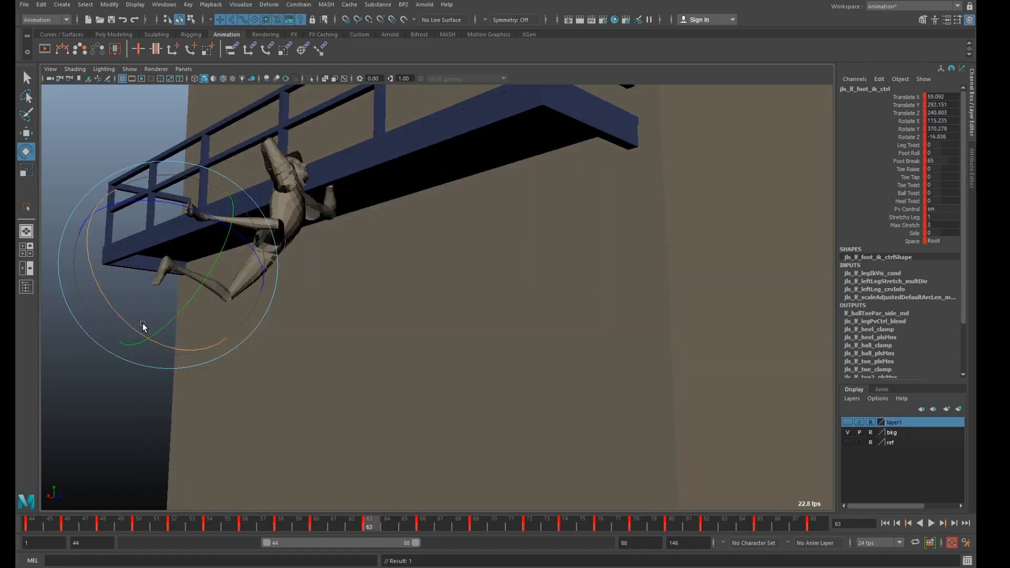
# Rotate the left foot control to about X 129, Y 389.7, Z -18.3 at frame 66, comparing with the neighbouring keys
pyautogui.press('.')
pyautogui.moveTo(136, 316); pyautogui.dragTo(128, 306)
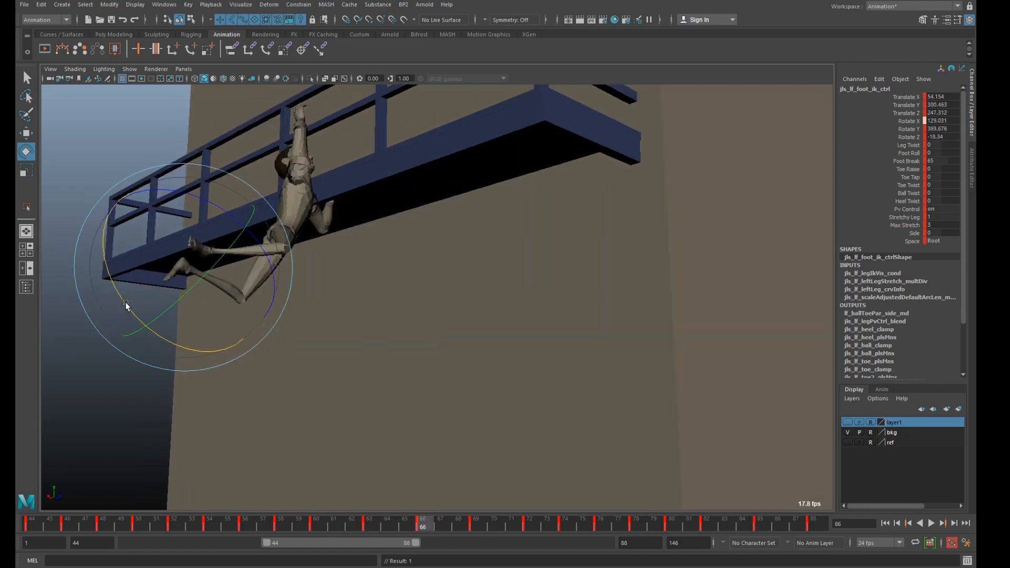
pyautogui.press('.')
pyautogui.press('.')
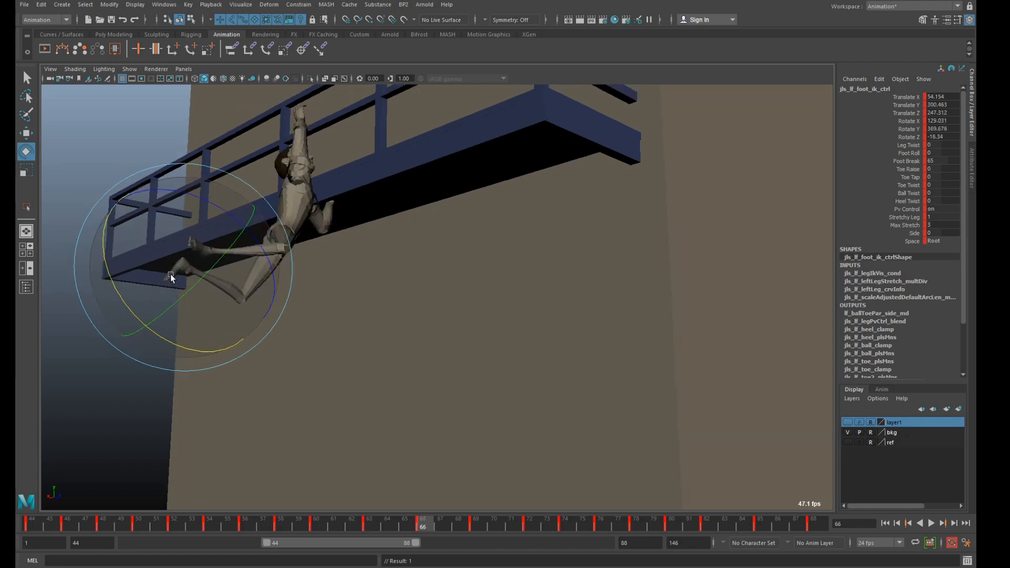
# Rotate the left foot control to about X 148.2, Y 359.1, Z -11 at frame 69, comparing with frame 66
pyautogui.press('.')
pyautogui.press('.')
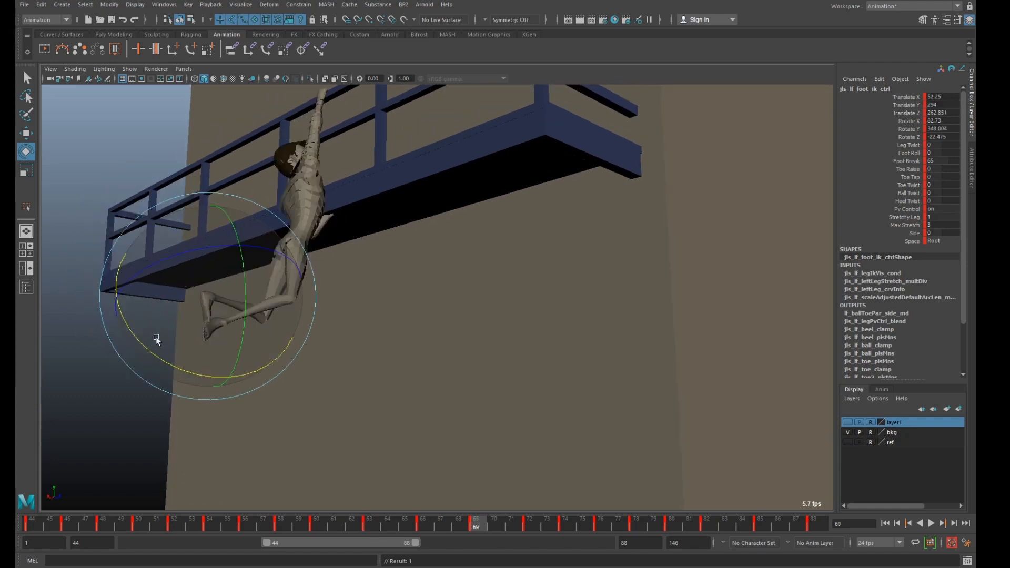
pyautogui.moveTo(155, 337); pyautogui.dragTo(266, 285)
pyautogui.press('.')
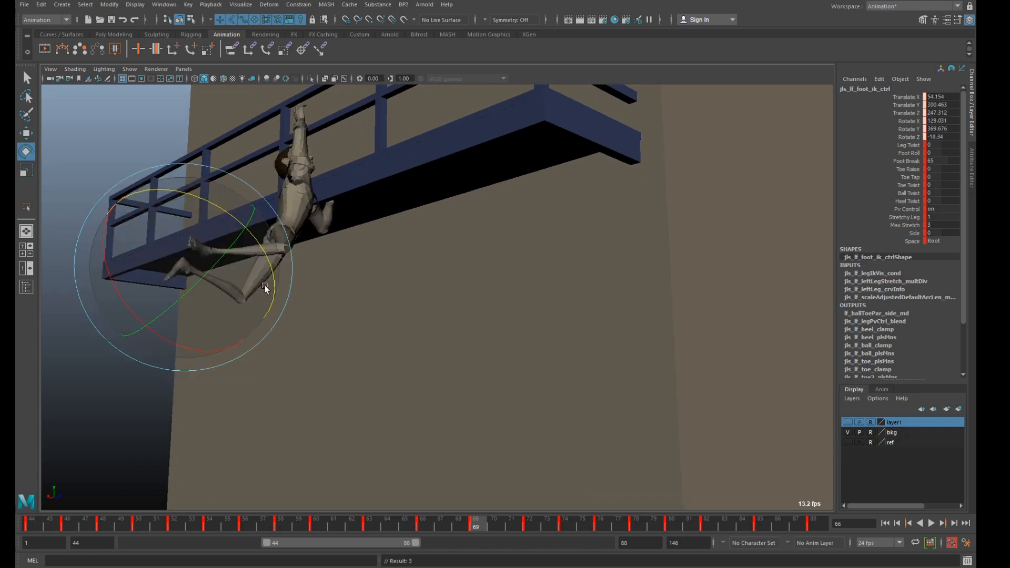
pyautogui.moveTo(141, 339); pyautogui.dragTo(136, 316)
# Rotate the left foot control at frame 72 so the toes trail behind the swing
pyautogui.press('.')
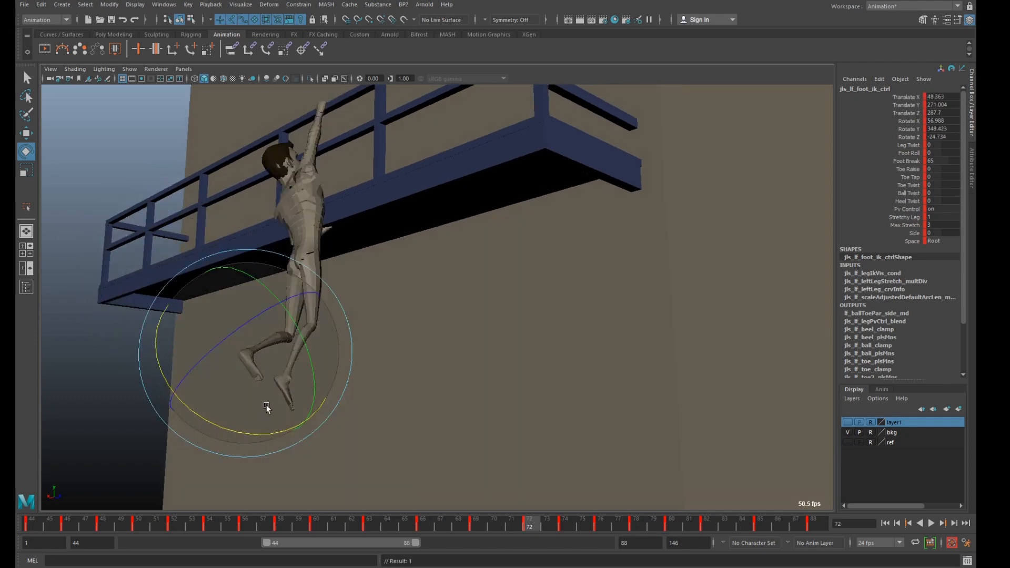
pyautogui.moveTo(262, 435); pyautogui.dragTo(246, 405)
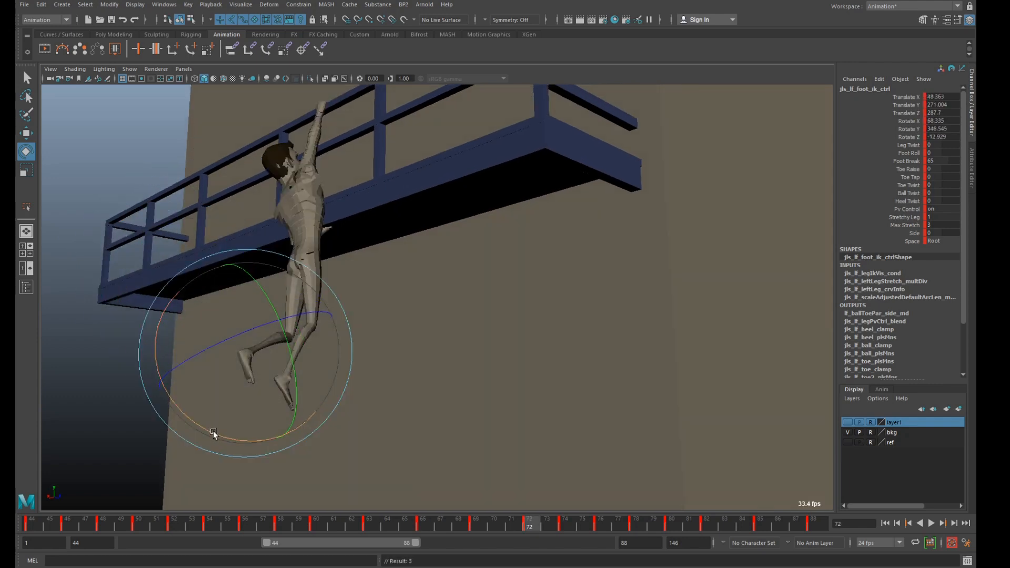
pyautogui.moveTo(213, 433); pyautogui.dragTo(174, 411)
# Rotate the left foot control to about X 76.1, Y 358.4, Z -14.4 at frame 74, and X 55.7 at frame 76
pyautogui.press('.')
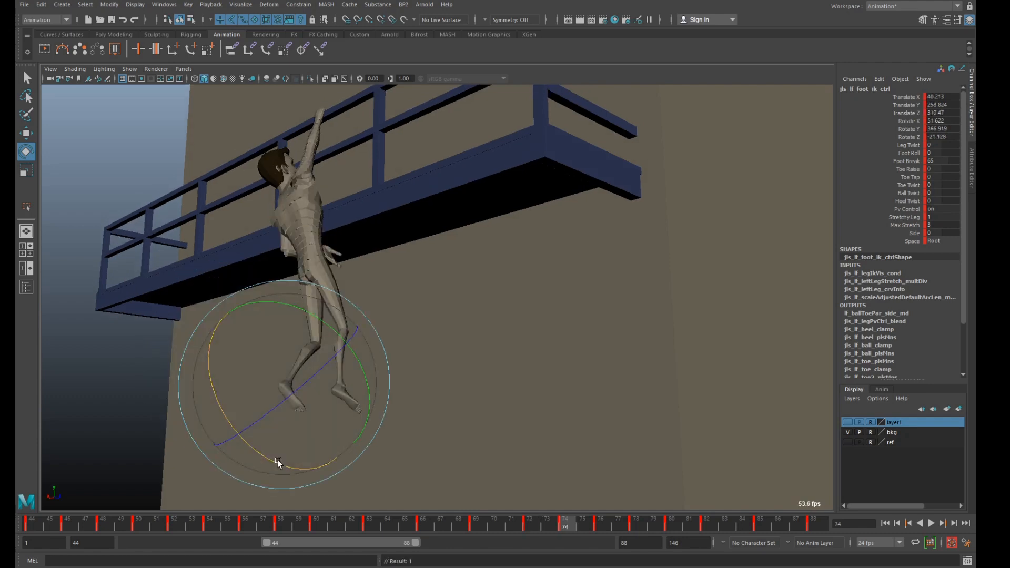
pyautogui.moveTo(273, 408); pyautogui.dragTo(209, 437)
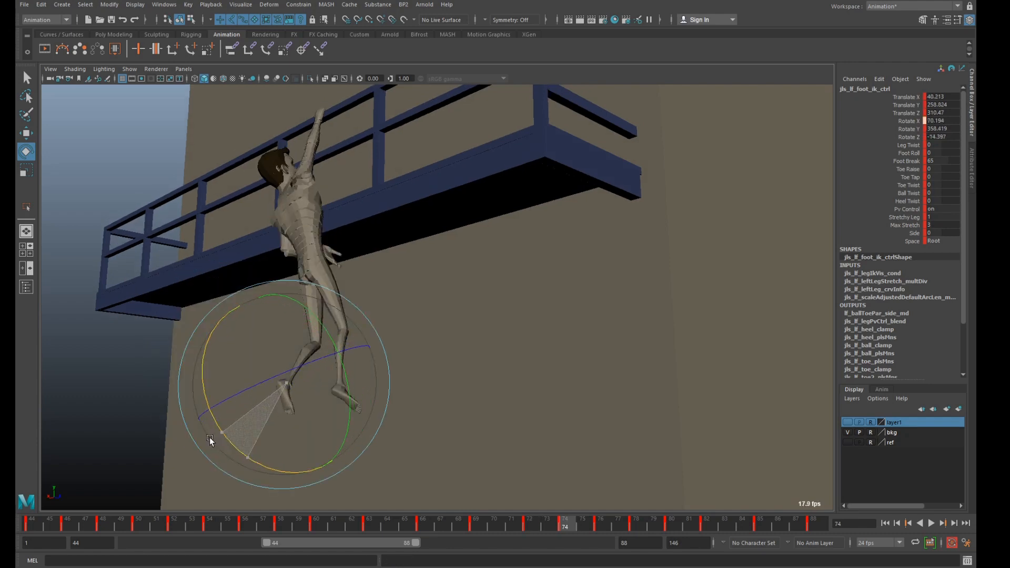
pyautogui.press('.')
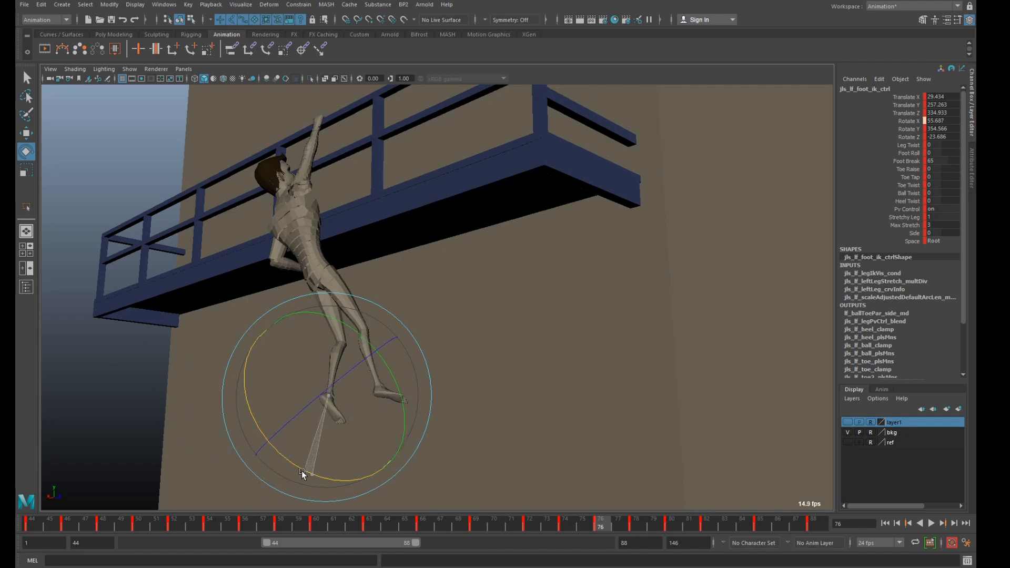
pyautogui.press('.')
pyautogui.moveTo(271, 468); pyautogui.dragTo(258, 466)
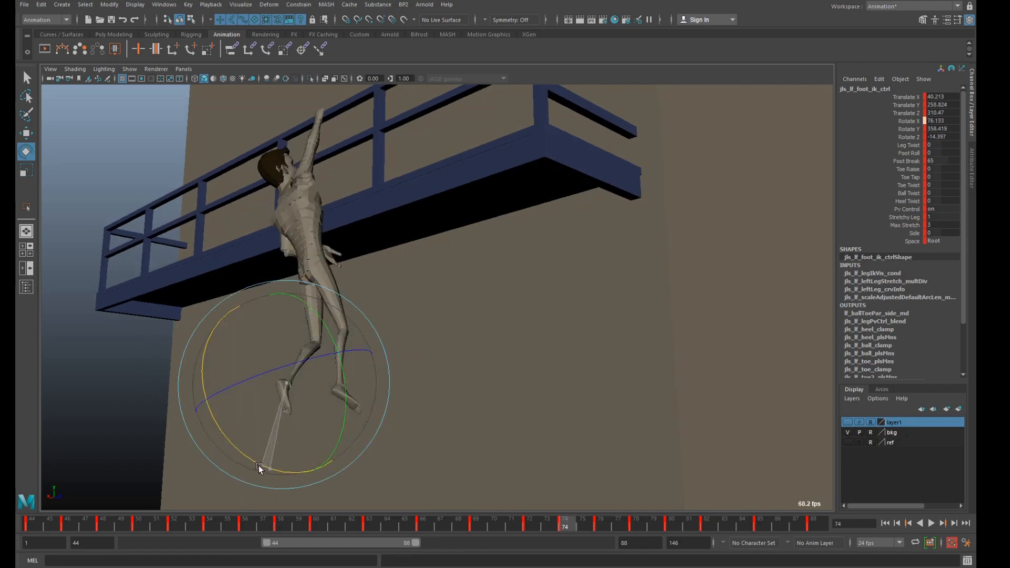
# Rotate the left foot control to about X 32.8 at frame 78, and compare with the key at frame 80
pyautogui.press('.')
pyautogui.press('.')
pyautogui.moveTo(337, 453); pyautogui.dragTo(323, 449)
pyautogui.press('.')
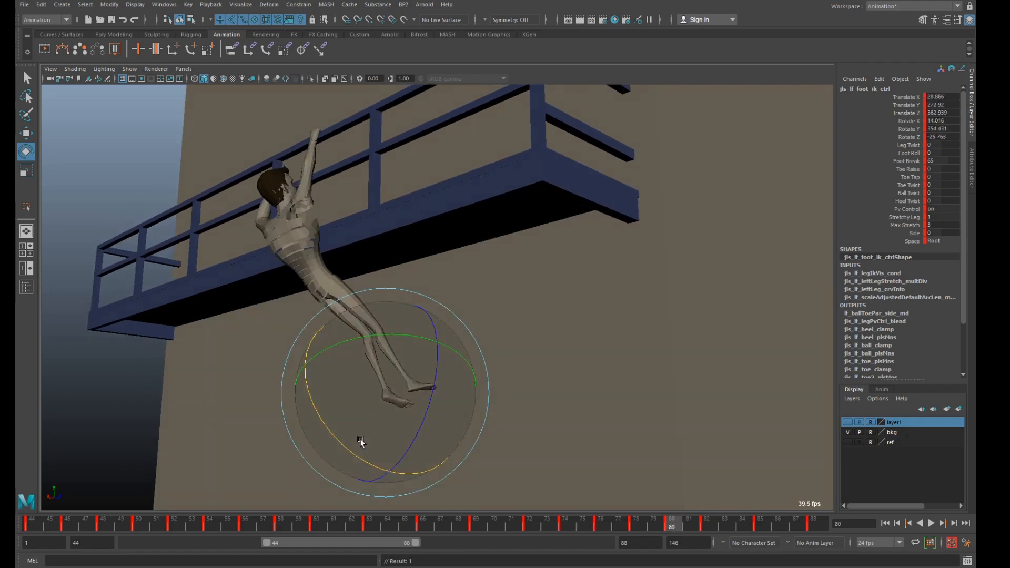
# Rotate the left foot control to about X 8.1, Y 359.6, Z -26.3 at frame 82
pyautogui.press('.')
pyautogui.press('.')
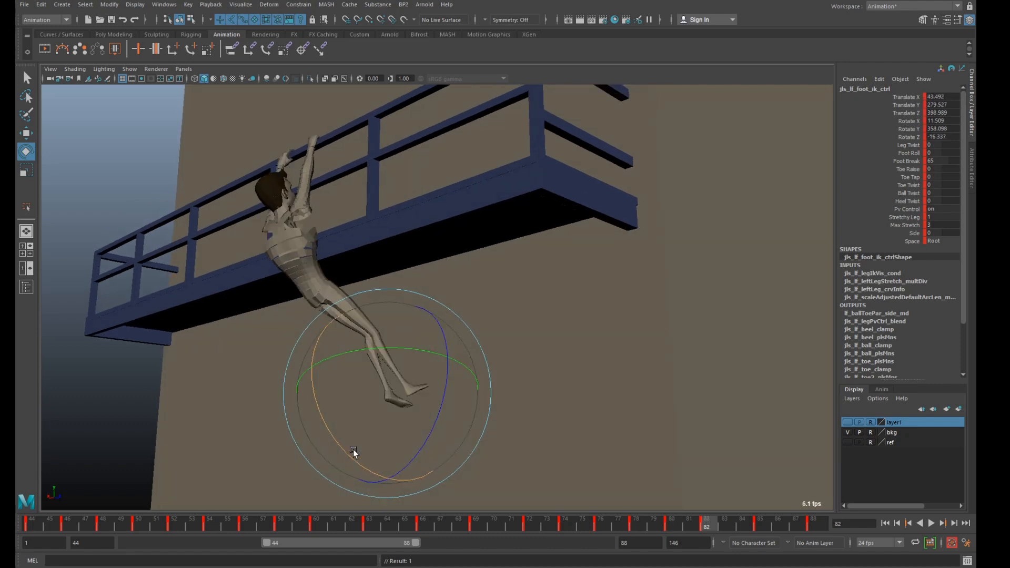
pyautogui.moveTo(343, 450); pyautogui.dragTo(343, 456)
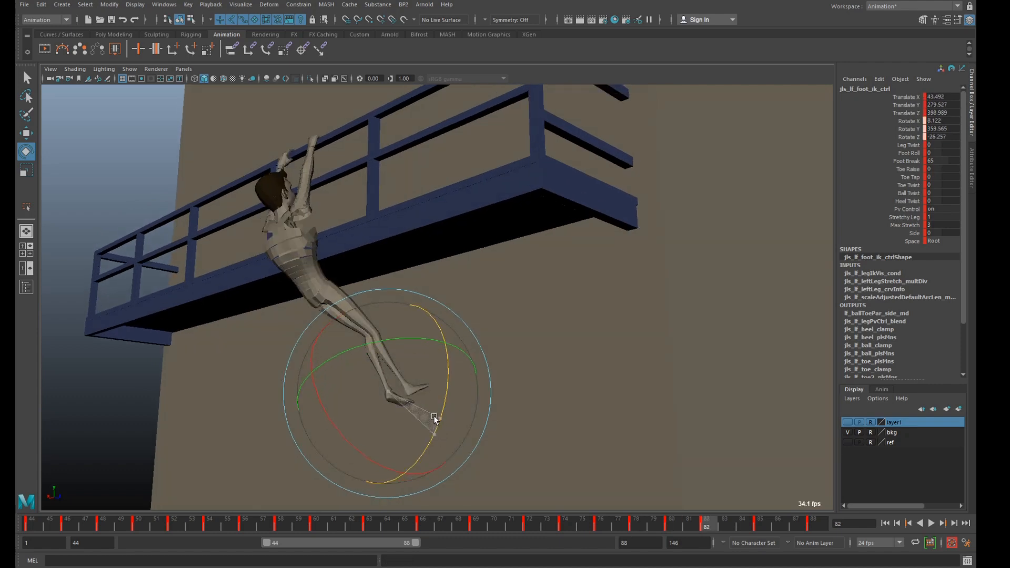
pyautogui.press('.')
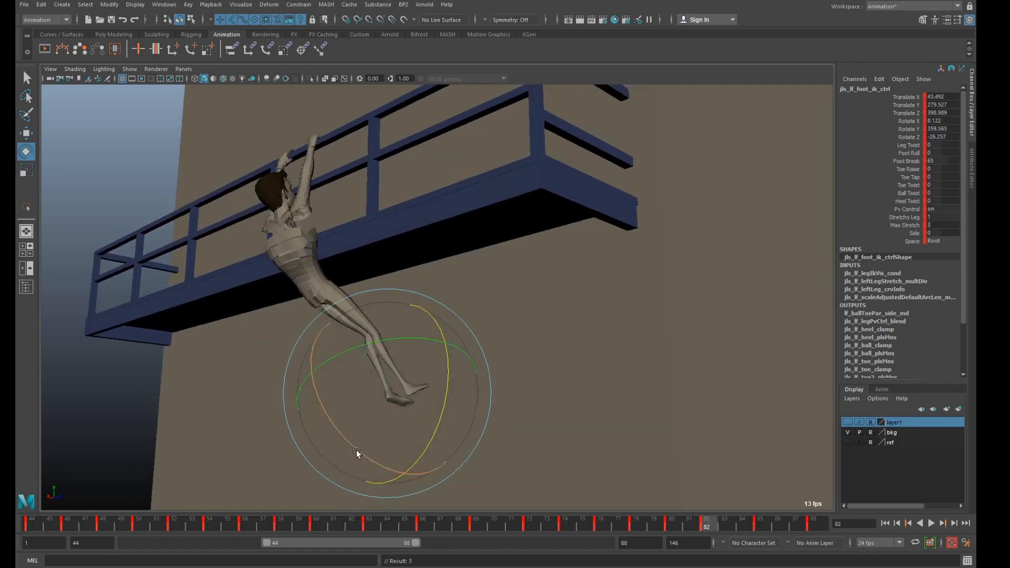
# Rotate the left foot control to about X -6.8, Y 361.6, Z -11.1 at frame 85
pyautogui.press('.')
pyautogui.moveTo(339, 443); pyautogui.dragTo(398, 432)
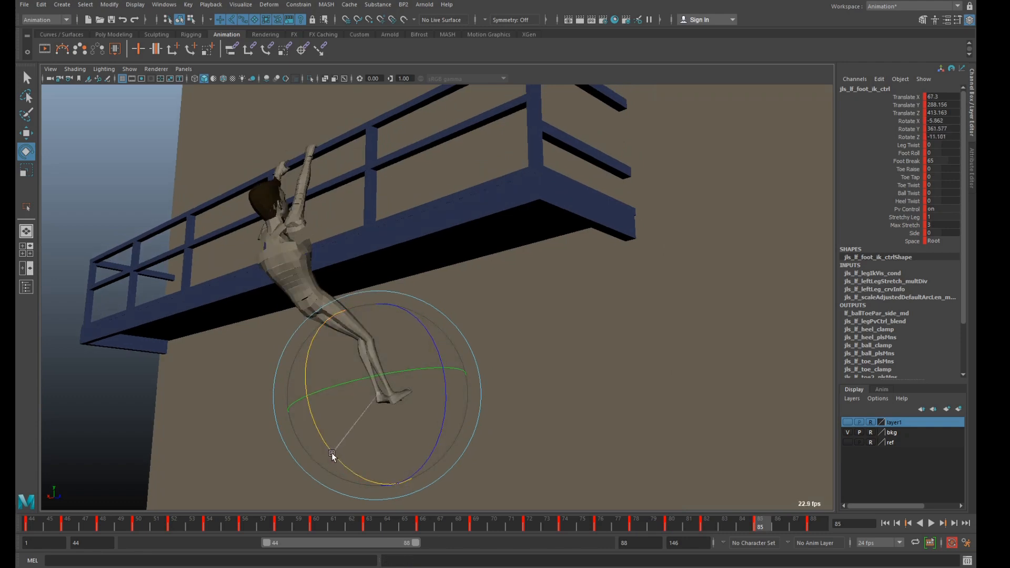
pyautogui.press('.')
pyautogui.moveTo(312, 466)
pyautogui.mouseDown()
pyautogui.moveTo(312, 484)
pyautogui.moveTo(309, 475)
pyautogui.mouseUp()
# Play back the swing through the shot camera and examine the left foot's pose from the perspective view
pyautogui.hotkey('alt', 'v')
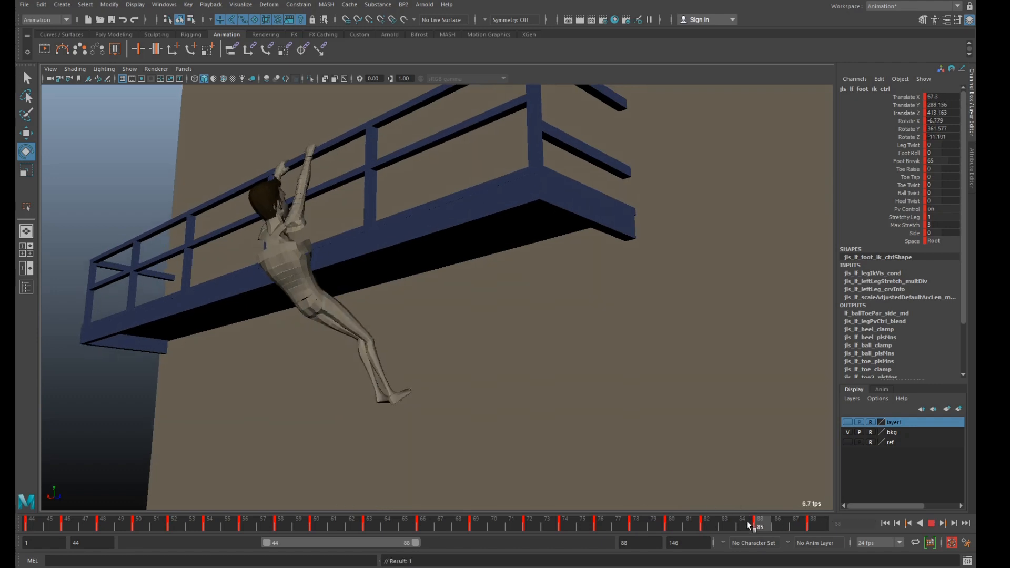
pyautogui.hotkey('alt', 'v')
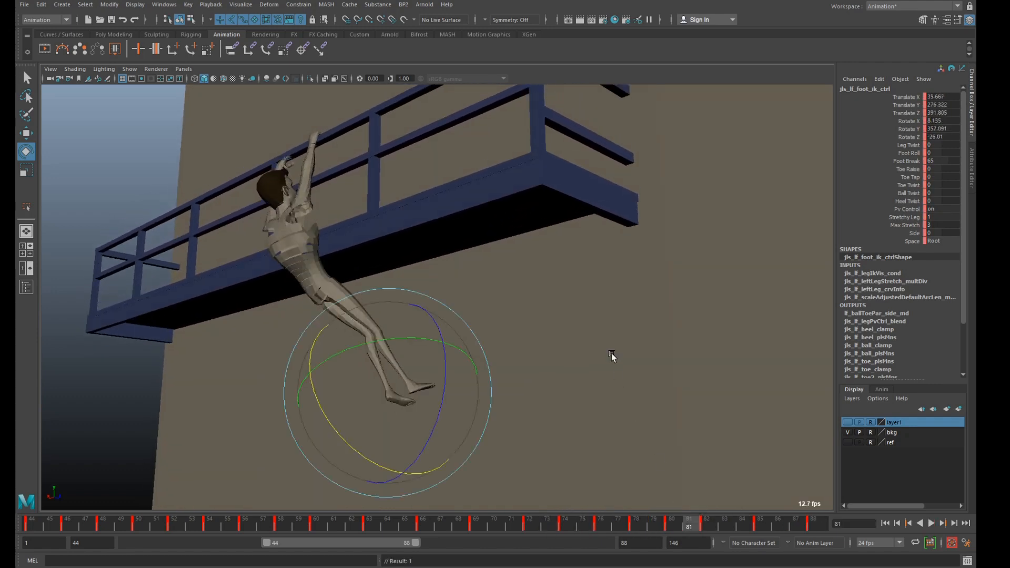
pyautogui.press('space')
pyautogui.press('space')
pyautogui.keyDown('alt'); pyautogui.moveTo(544, 289); pyautogui.dragTo(568, 272); pyautogui.keyUp('alt')
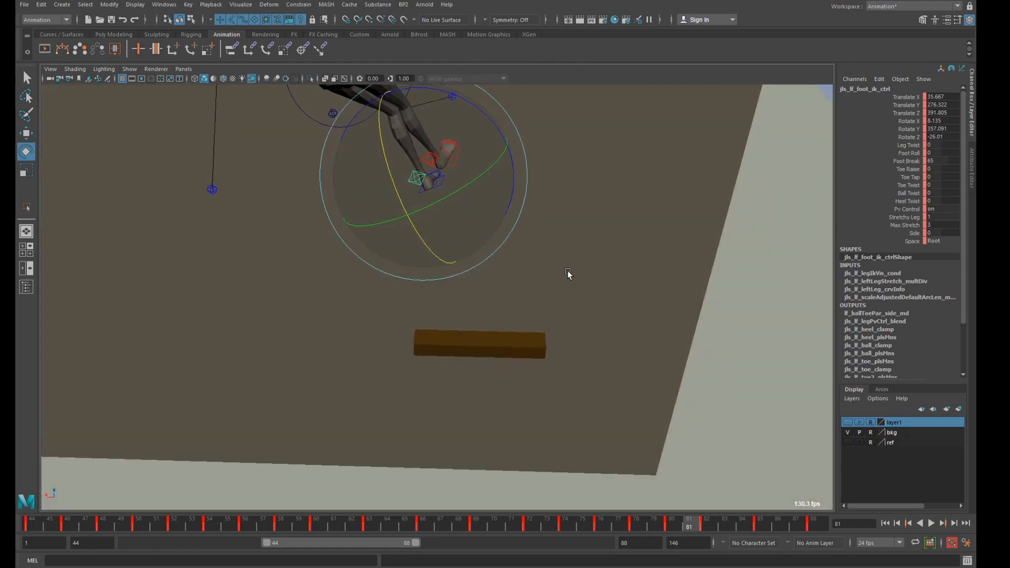
pyautogui.keyDown('alt'); pyautogui.moveTo(569, 272); pyautogui.dragTo(559, 318, button='middle'); pyautogui.keyUp('alt')
pyautogui.keyDown('alt'); pyautogui.moveTo(558, 318); pyautogui.dragTo(568, 333); pyautogui.keyUp('alt')
pyautogui.scroll(-3, 566, 329)
# Step back through the left foot's keys to frame 69, and rotate its control to about X 75.9, Y 357.7, Z -17.2 at frame 74
pyautogui.press(',')
pyautogui.press(',')
pyautogui.press(',')
pyautogui.press(',')
pyautogui.press(',')
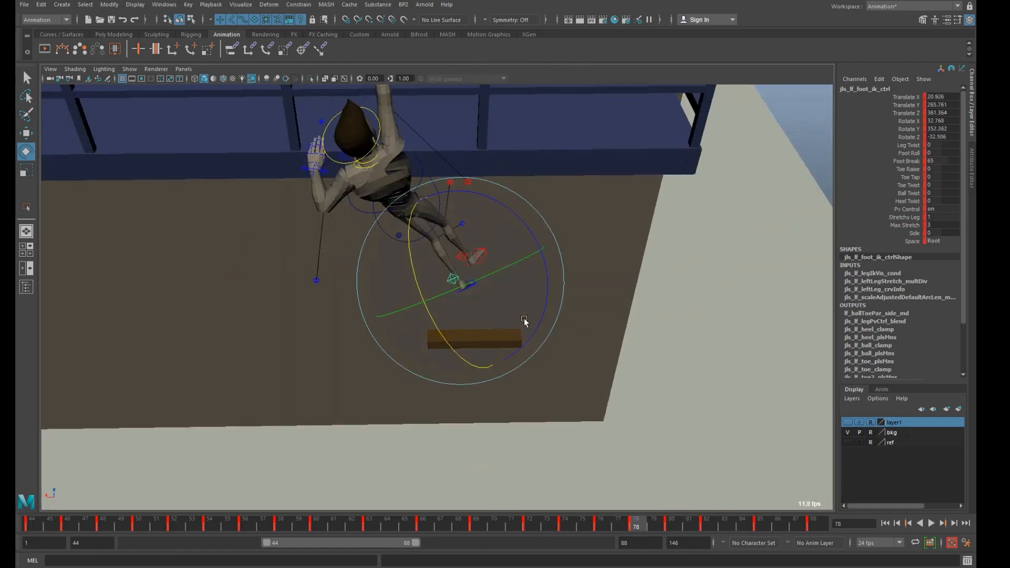
pyautogui.press(',')
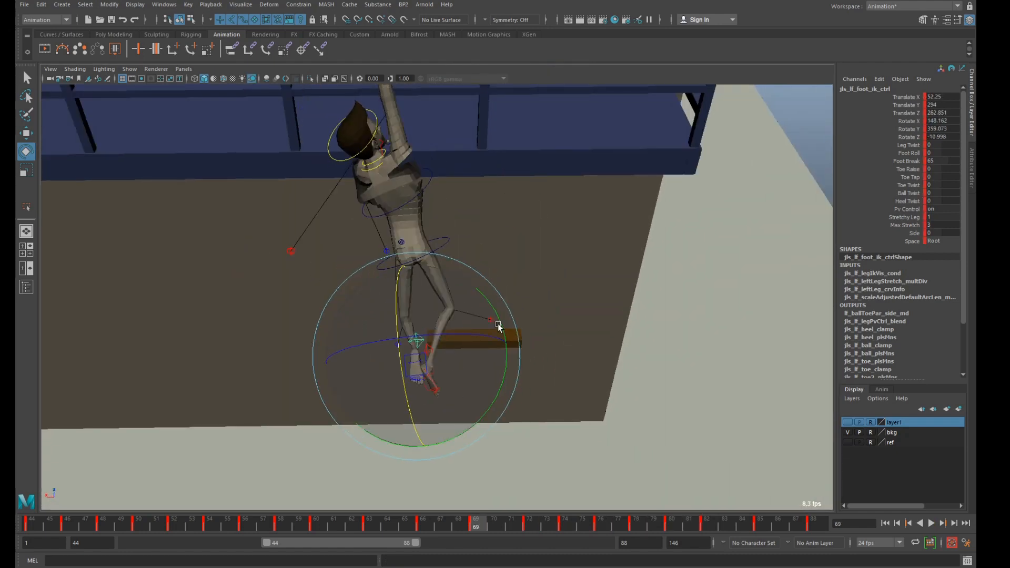
pyautogui.press('.')
pyautogui.press('.')
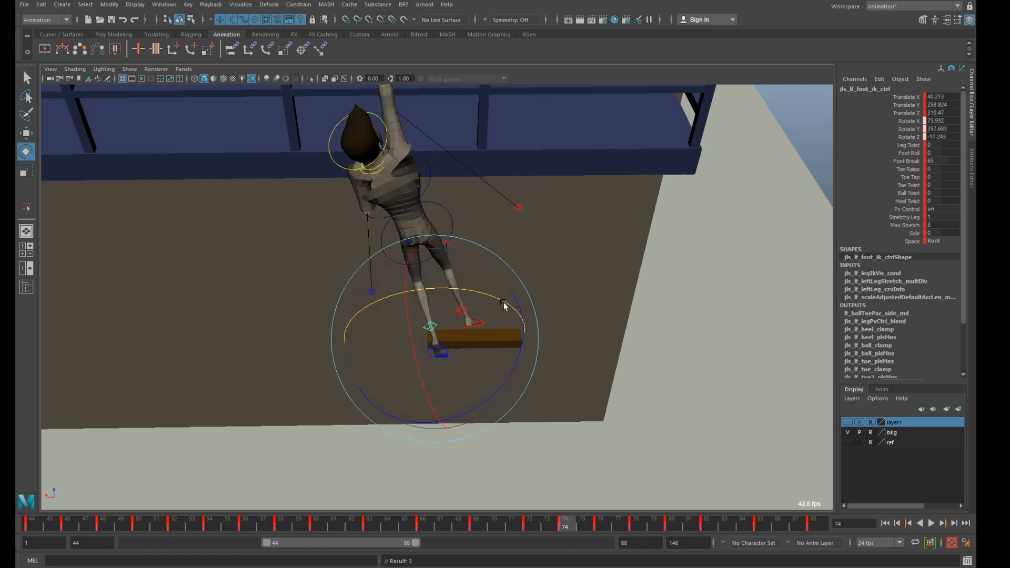
pyautogui.press('.')
pyautogui.press('.')
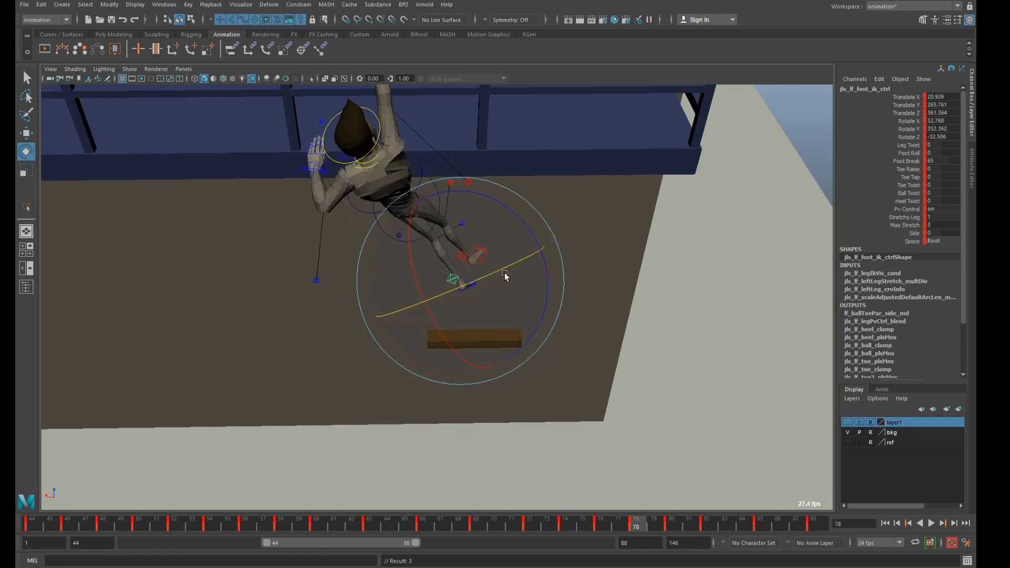
# Rotate the left foot control at frames 78, 80, 82 and 85, ending at about X -8.0, Y 355.2, Z -10.3 at frame 85
pyautogui.press('.')
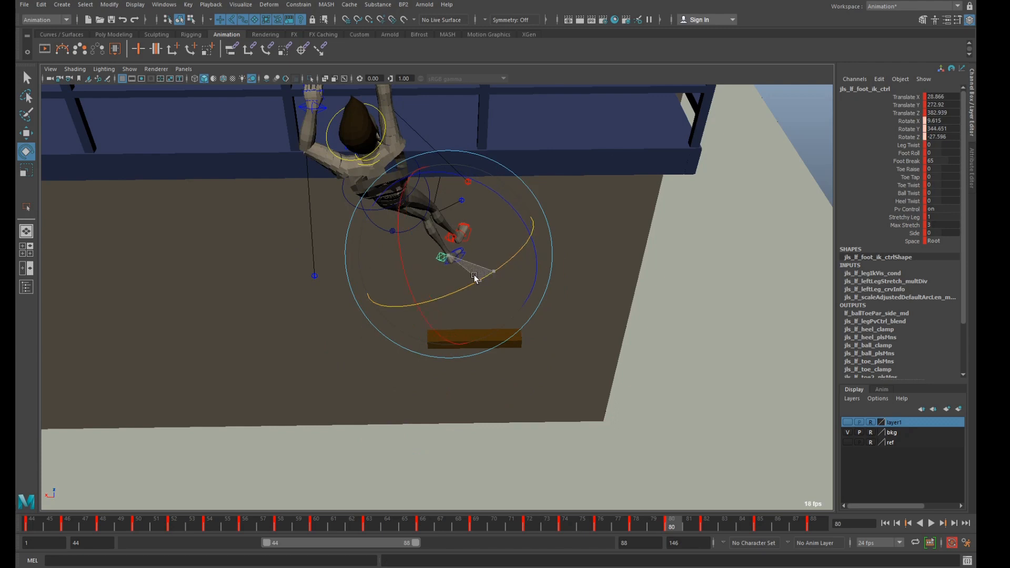
pyautogui.press('.')
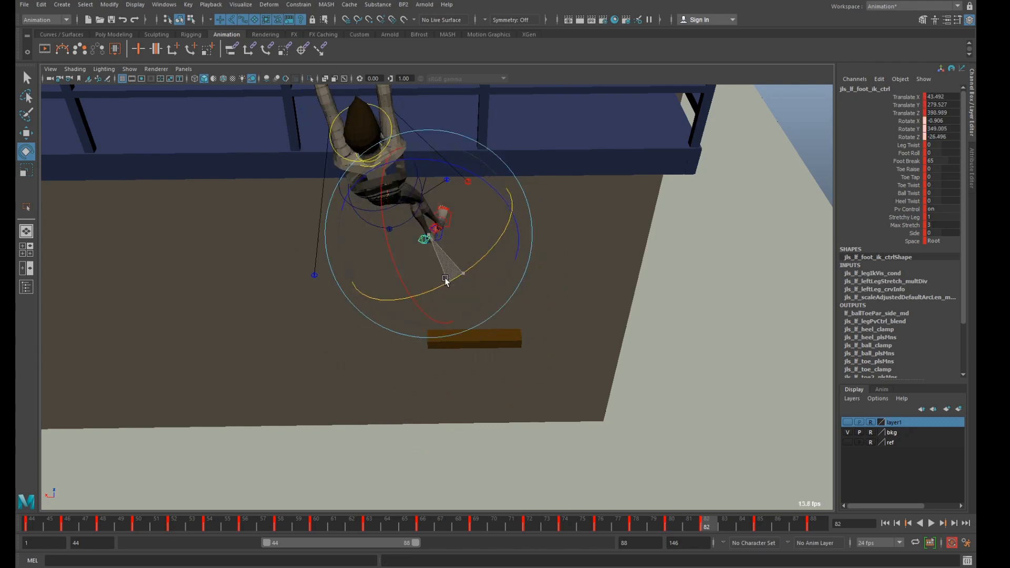
pyautogui.press('.')
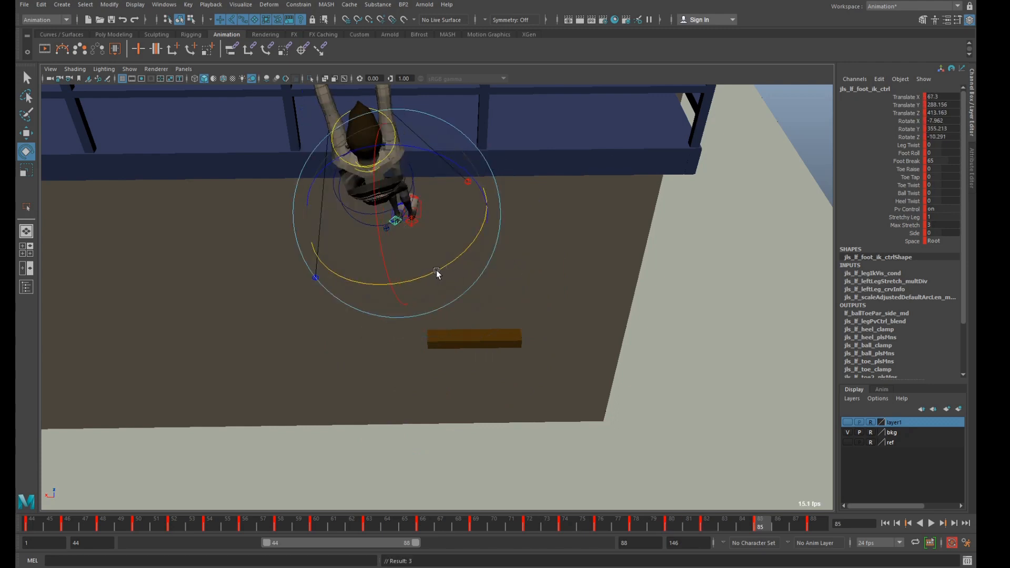
# Play back and scrub the swing through the shot camera to examine the left foot's motion
pyautogui.press('space')
pyautogui.press('space')
pyautogui.press('.')
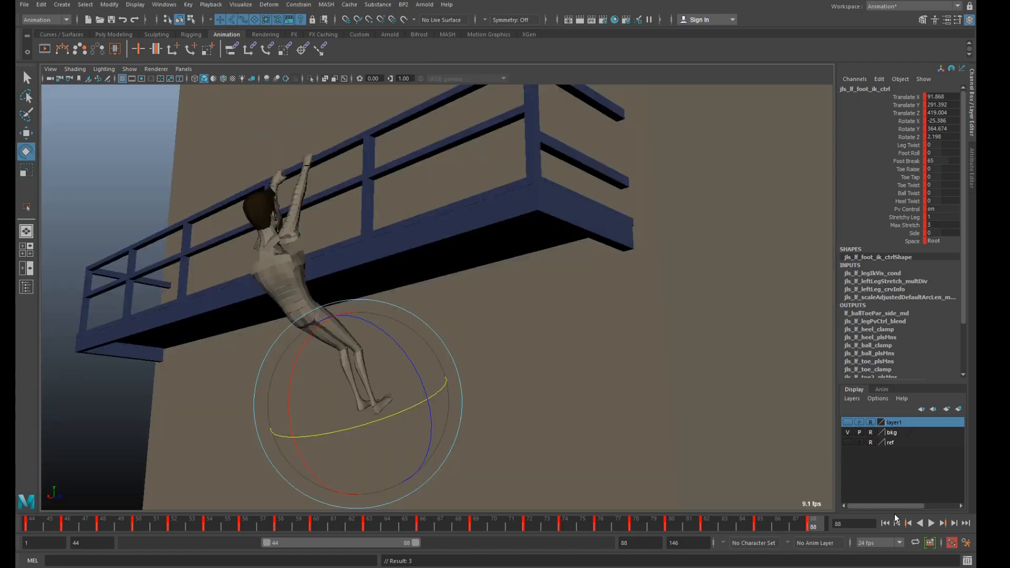
pyautogui.click(932, 523)
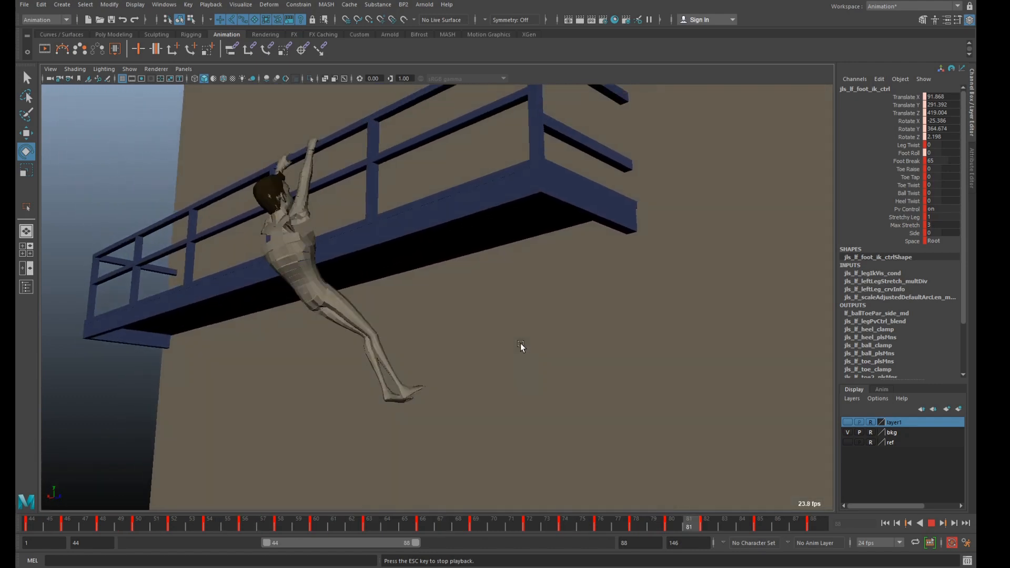
pyautogui.click(931, 525)
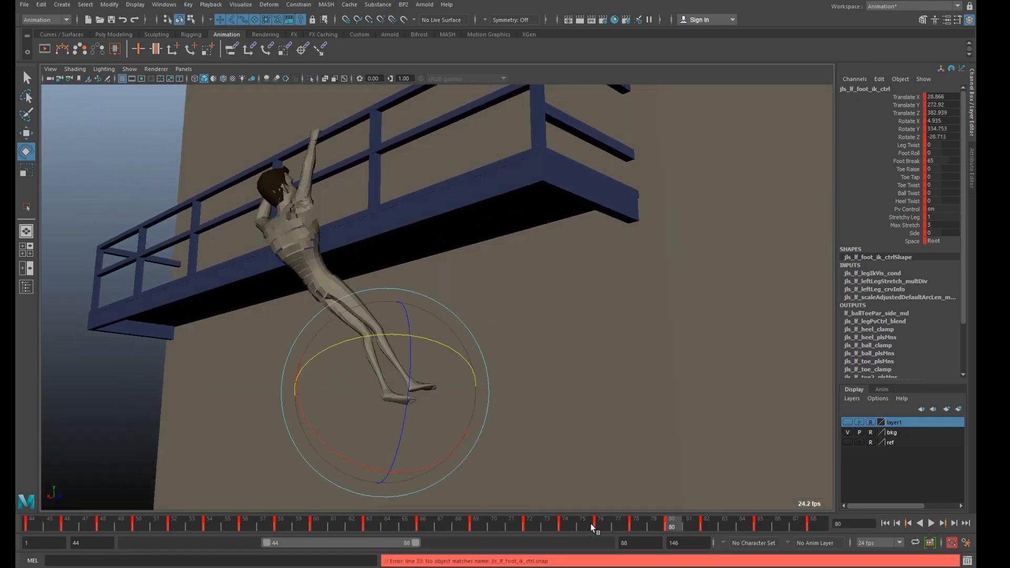
pyautogui.moveTo(589, 527)
pyautogui.mouseDown()
pyautogui.moveTo(665, 528)
pyautogui.moveTo(533, 524)
pyautogui.moveTo(608, 525)
pyautogui.mouseUp()
# Lower the left foot control to about Translate Y 255.1 at frame 76 and 264.8 at frame 78
pyautogui.press('space')
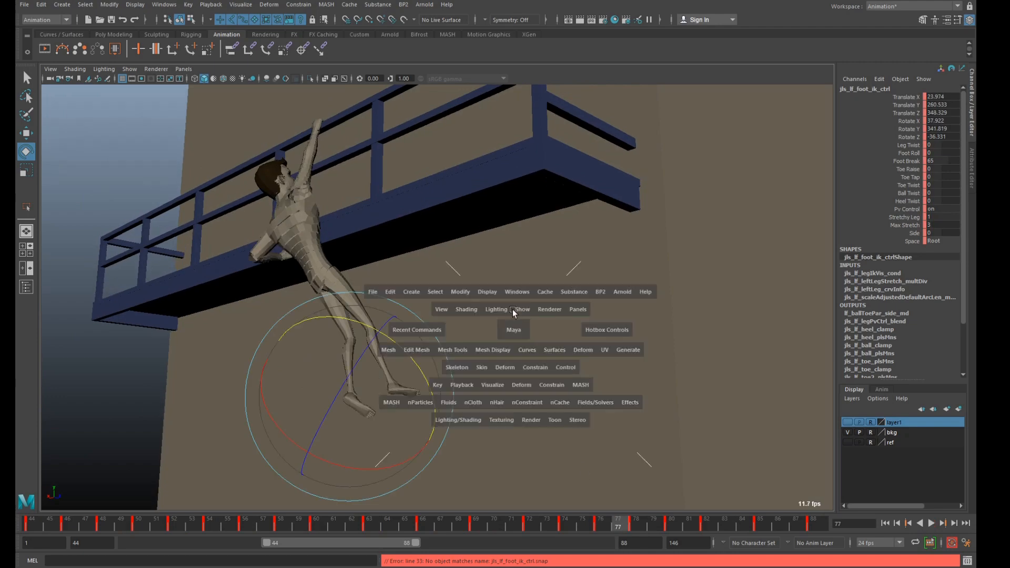
pyautogui.press('w')
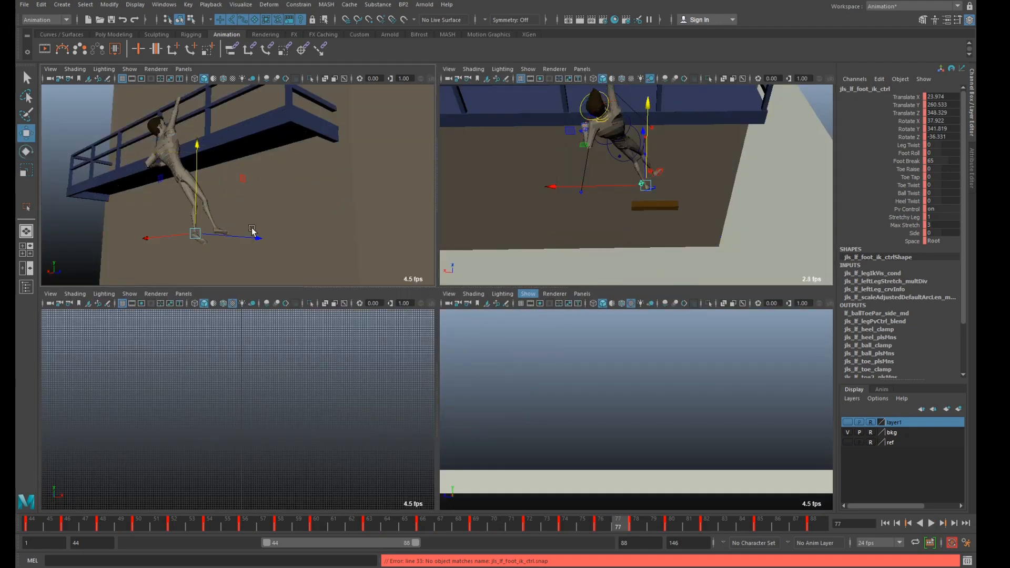
pyautogui.press('space')
pyautogui.press(',')
pyautogui.press(',')
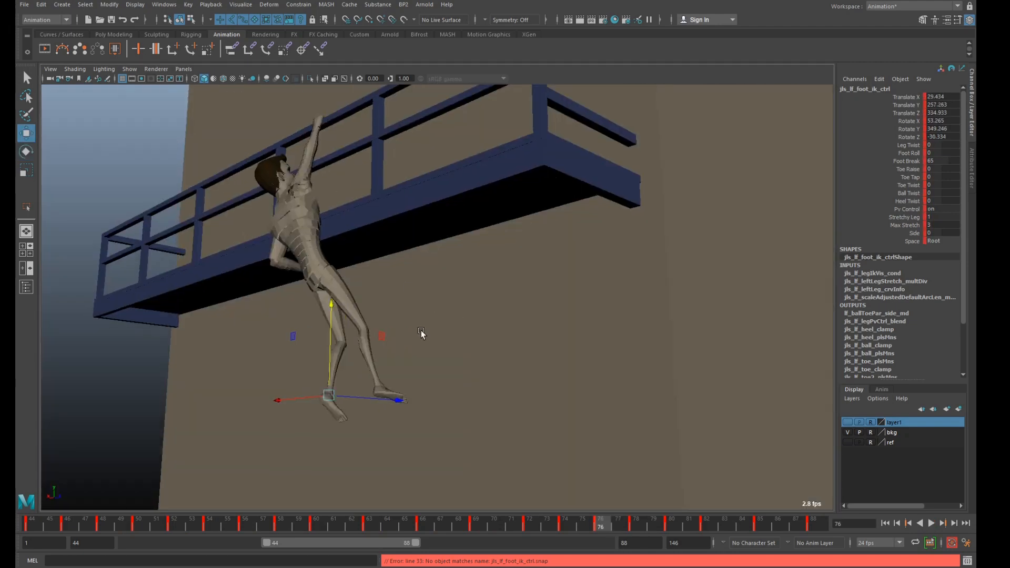
pyautogui.press('.')
pyautogui.press('.')
pyautogui.press(',')
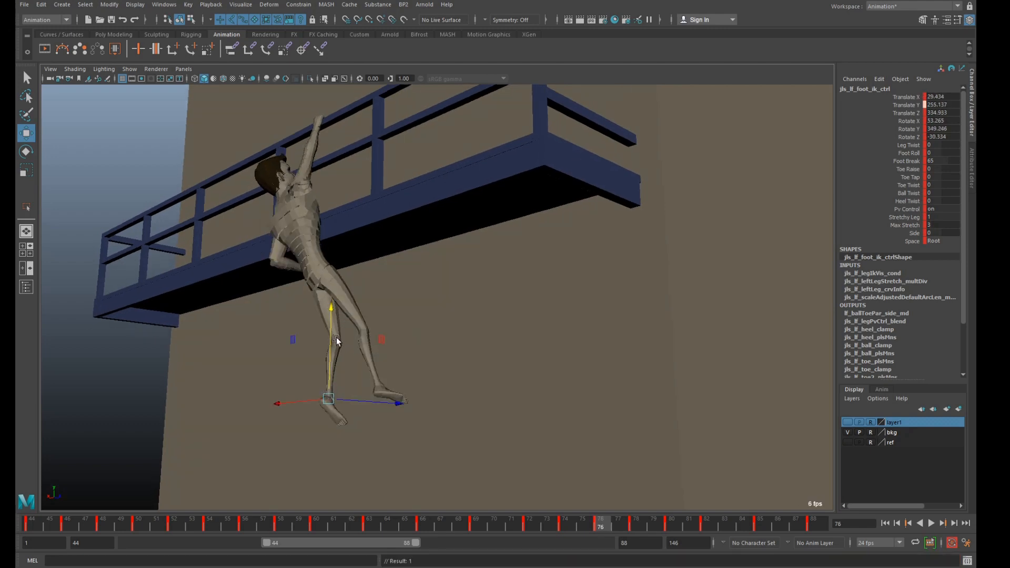
pyautogui.press('.')
pyautogui.moveTo(373, 331); pyautogui.dragTo(373, 334)
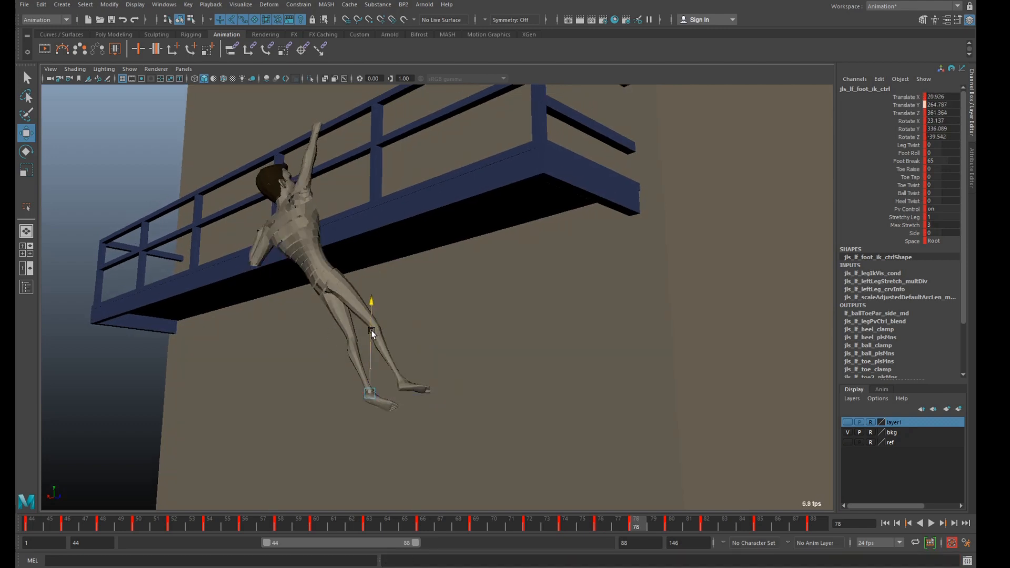
pyautogui.press(',')
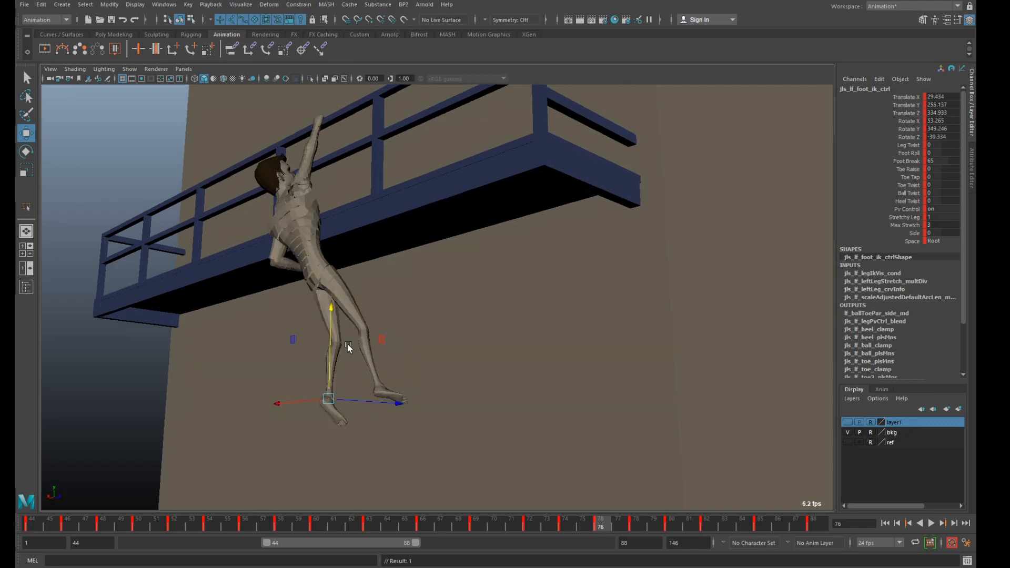
# Lower the left foot control to about Translate Y 270.9 at frame 80 and 284.9 at frame 85
pyautogui.press('.')
pyautogui.press('.')
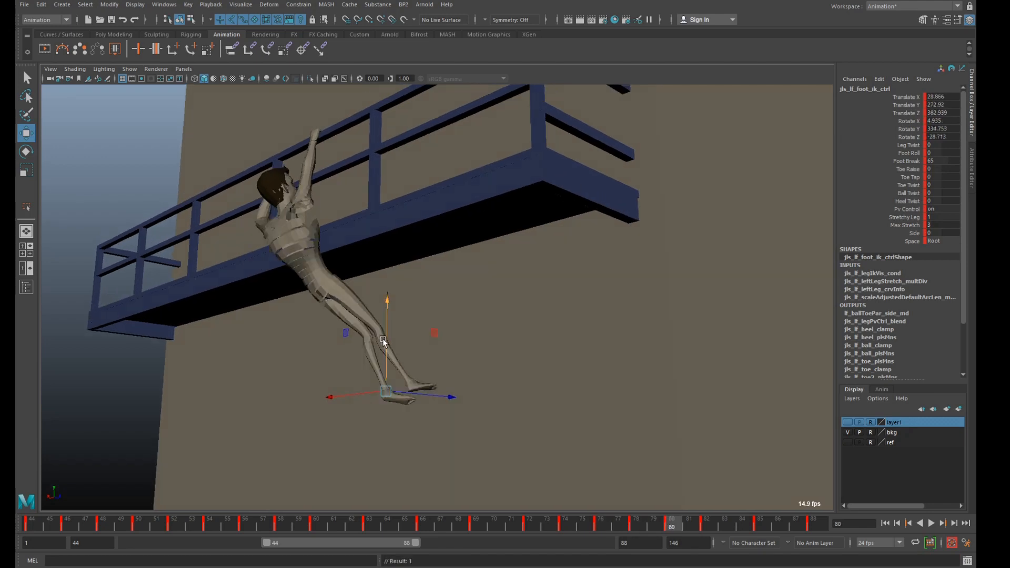
pyautogui.moveTo(385, 339); pyautogui.dragTo(392, 347)
pyautogui.press('.')
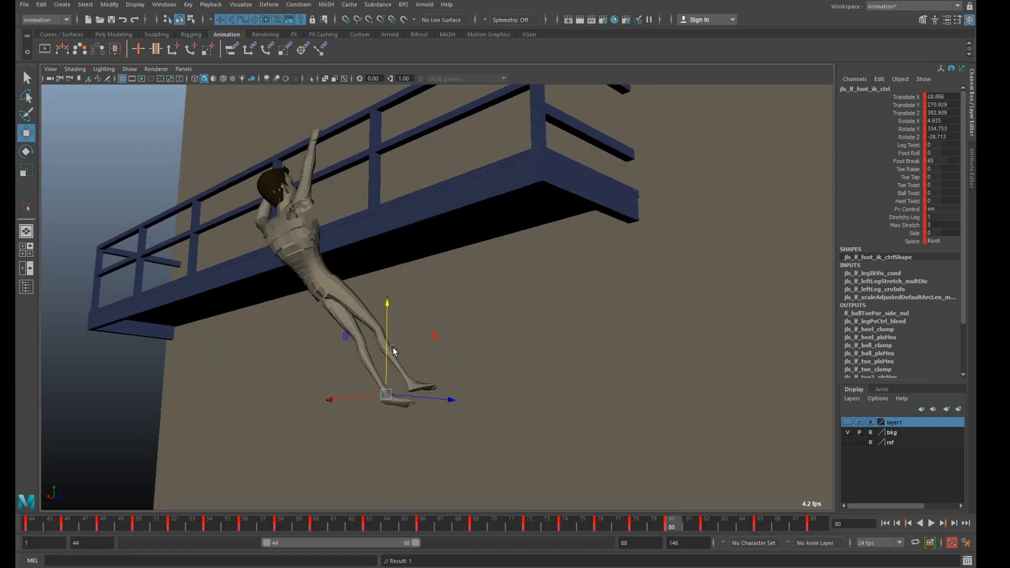
pyautogui.press('.')
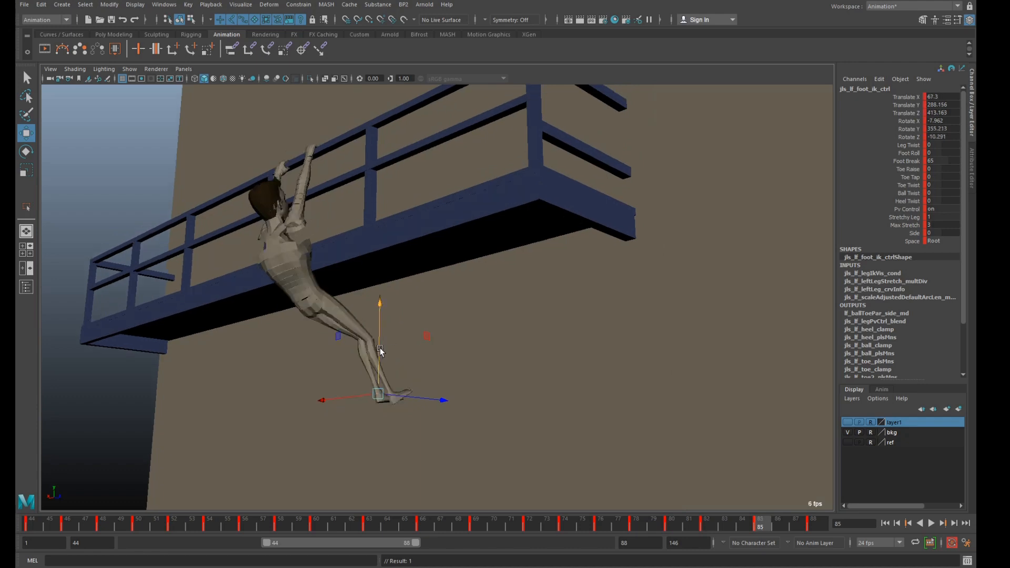
pyautogui.moveTo(380, 349); pyautogui.dragTo(380, 353)
pyautogui.press(',')
pyautogui.press('.')
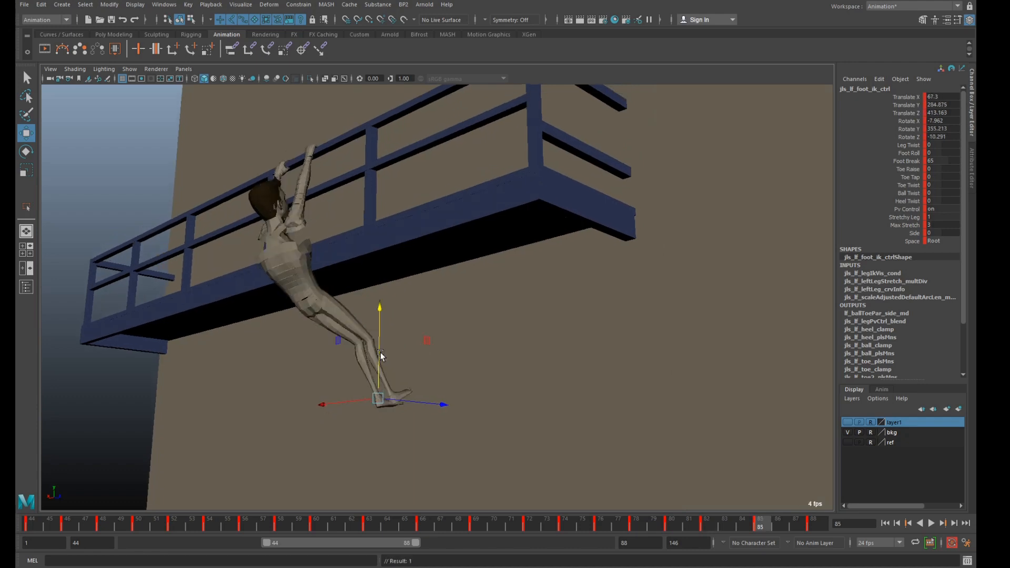
pyautogui.press('.')
# Set the playback range to frames 88 to 116 and review the climb through the shot camera
pyautogui.click(931, 523)
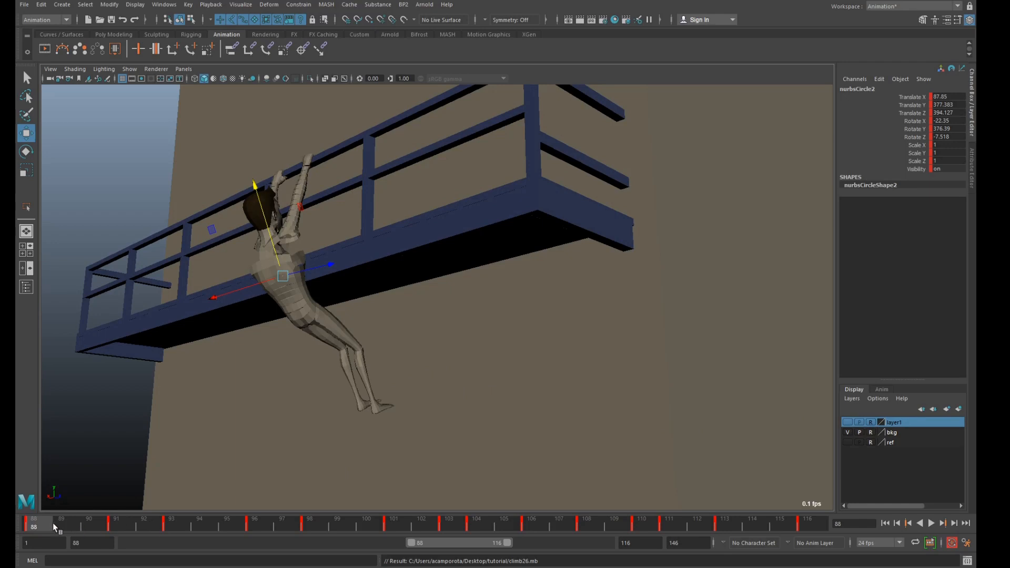
pyautogui.moveTo(53, 523)
pyautogui.mouseDown()
pyautogui.moveTo(848, 544)
pyautogui.moveTo(16, 526)
pyautogui.mouseUp()
pyautogui.click(932, 524)
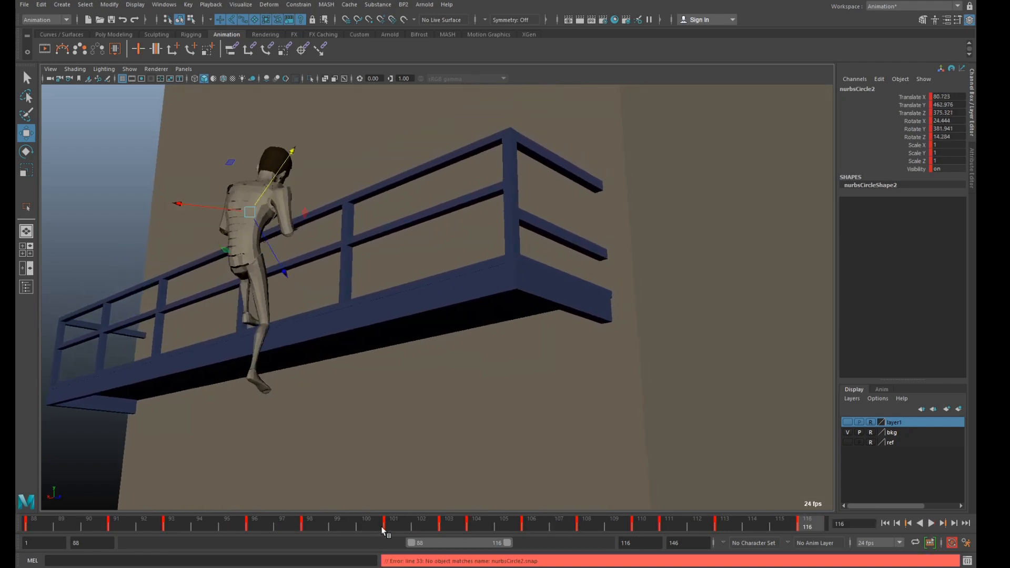
pyautogui.moveTo(524, 526); pyautogui.dragTo(809, 567)
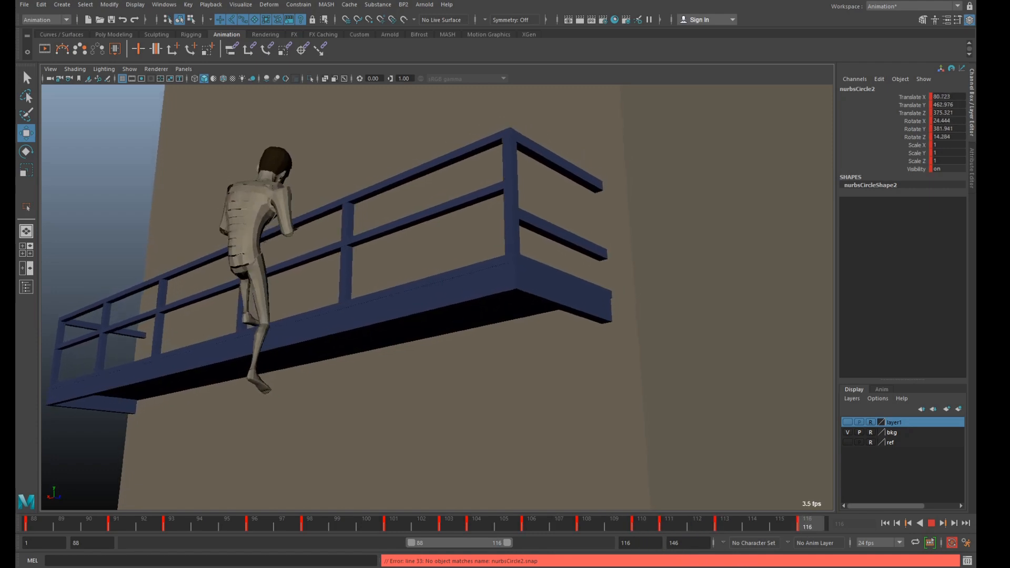
pyautogui.moveTo(86, 519); pyautogui.dragTo(61, 526)
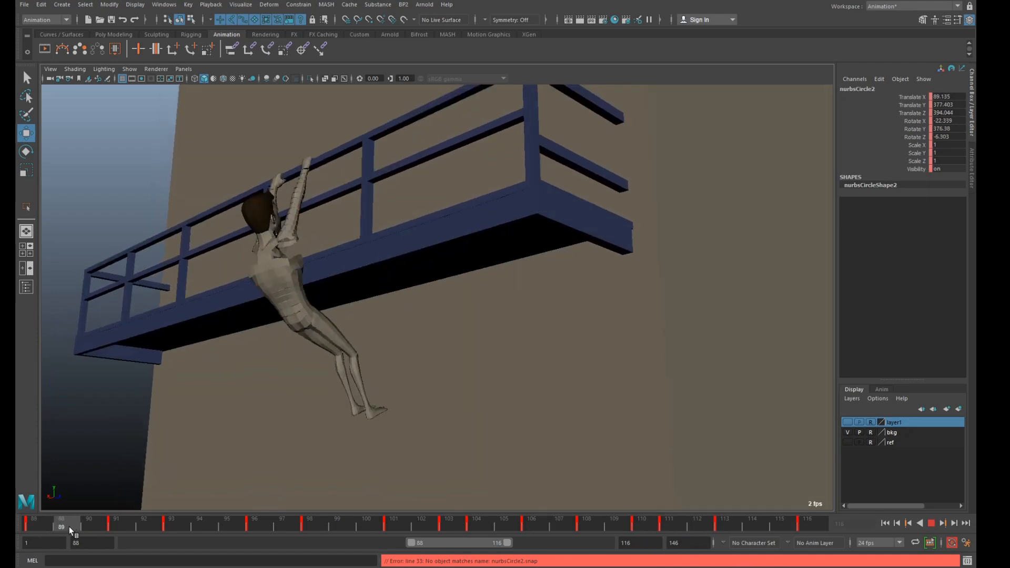
# Select the right foot control in the perspective view and create an editable motion trail for it from frame 88
pyautogui.click(119, 203)
pyautogui.press('space')
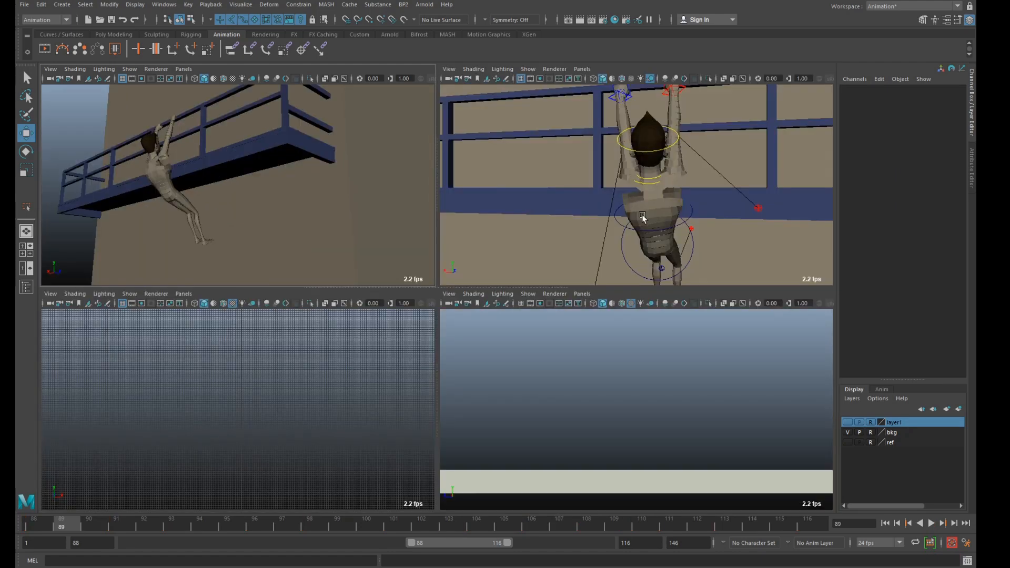
pyautogui.scroll(-3, 642, 214)
pyautogui.scroll(5, 586, 230)
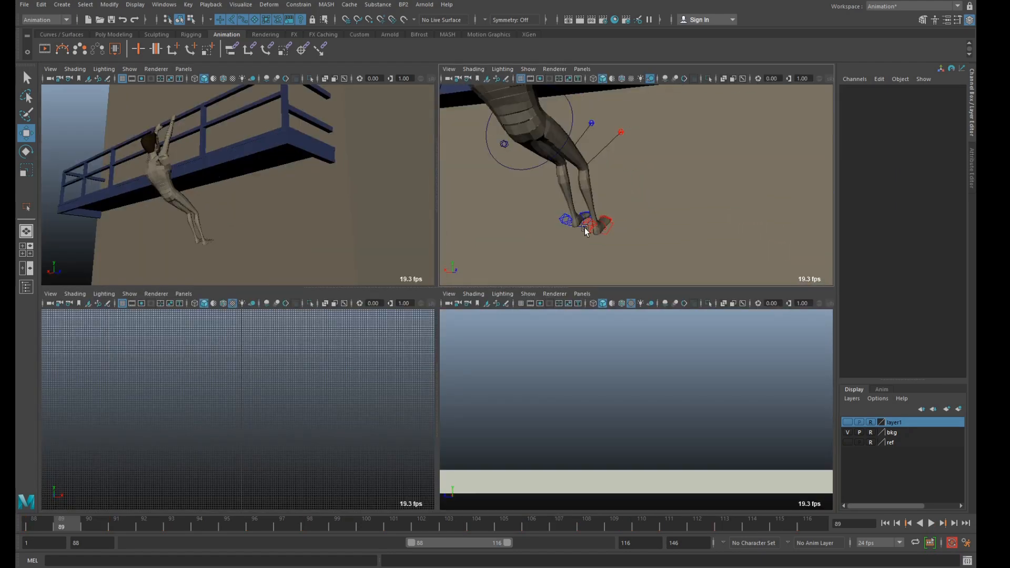
pyautogui.click(585, 230)
pyautogui.press('space')
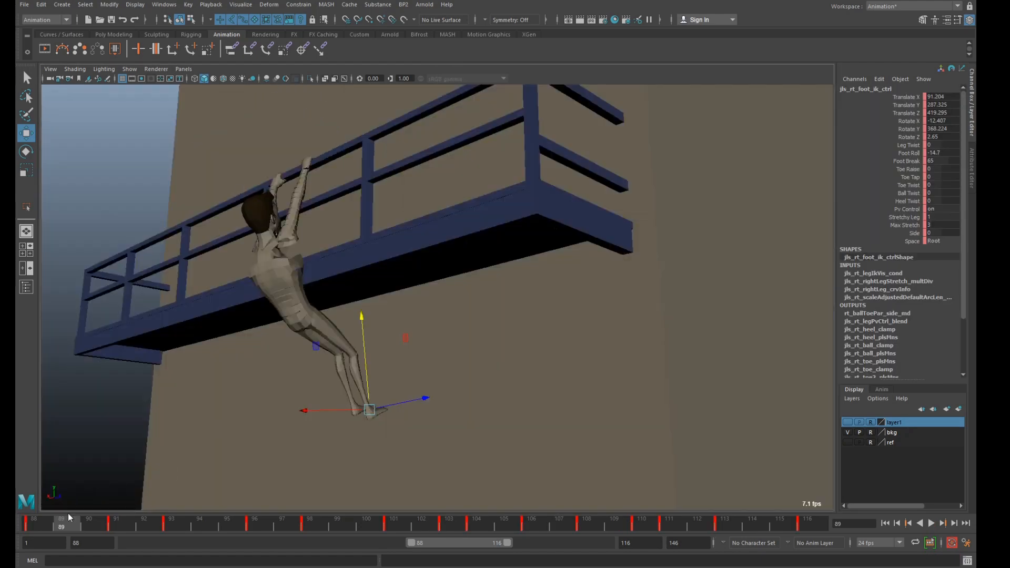
pyautogui.moveTo(68, 517); pyautogui.dragTo(30, 522)
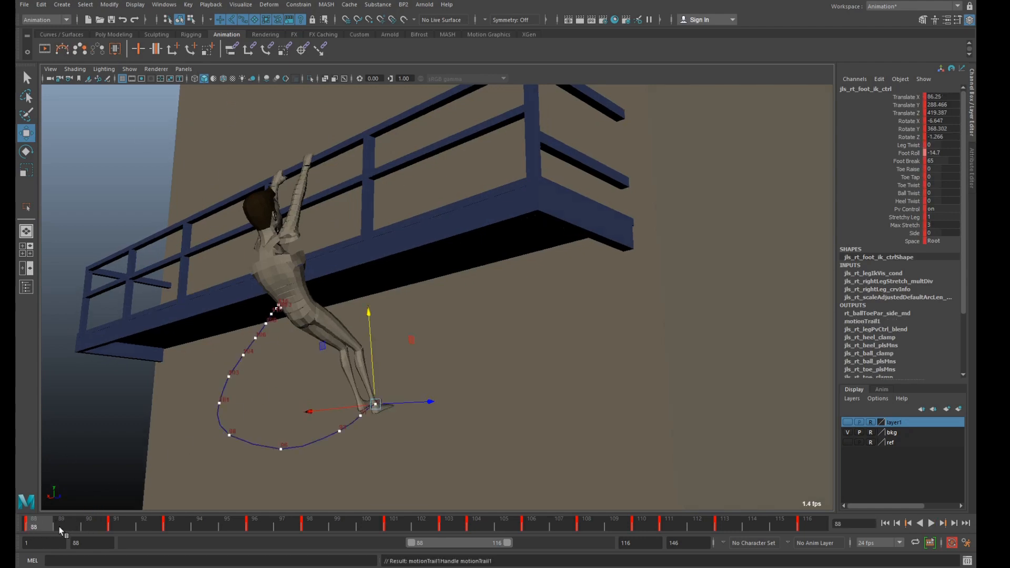
# Shift the right foot control's keys at frames 104 through 113 one frame later and play back the climb
pyautogui.moveTo(59, 531); pyautogui.dragTo(485, 501)
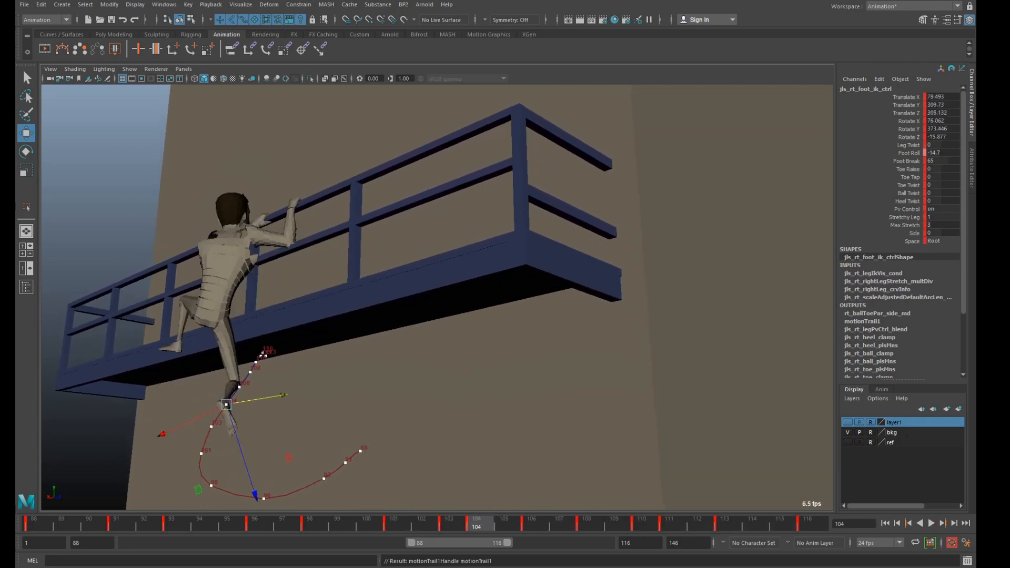
pyautogui.click(28, 5)
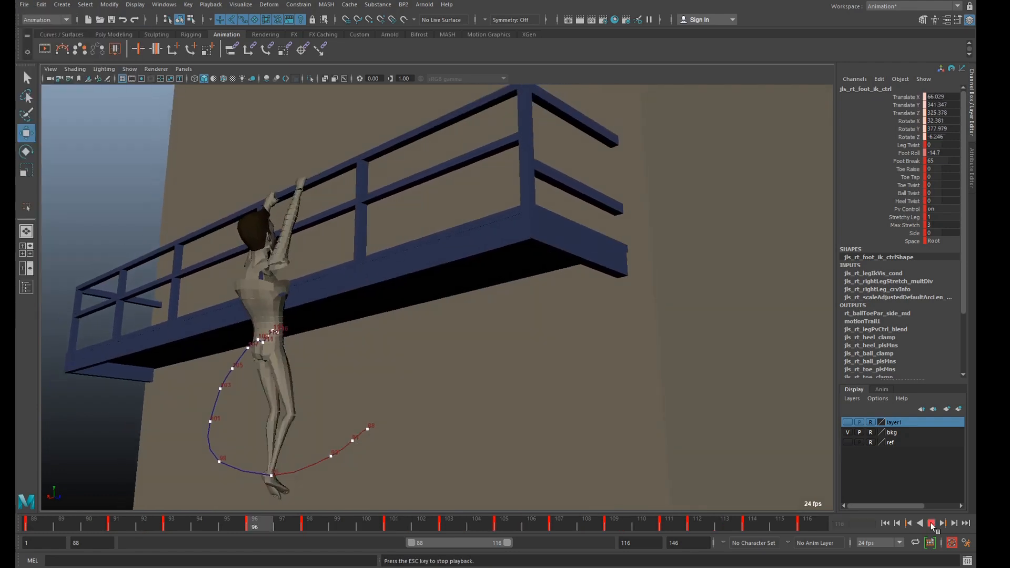
pyautogui.click(932, 524)
# Raise the right foot control to about Translate Y 337.4 at frame 109 and 339.8 at frame 111
pyautogui.press('.')
pyautogui.press('.')
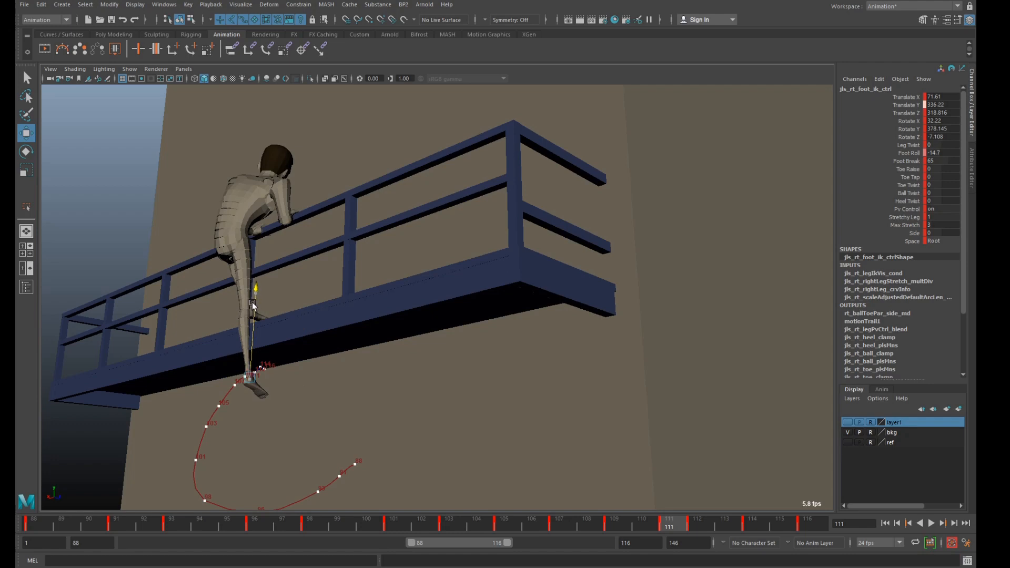
pyautogui.moveTo(253, 300); pyautogui.dragTo(254, 298)
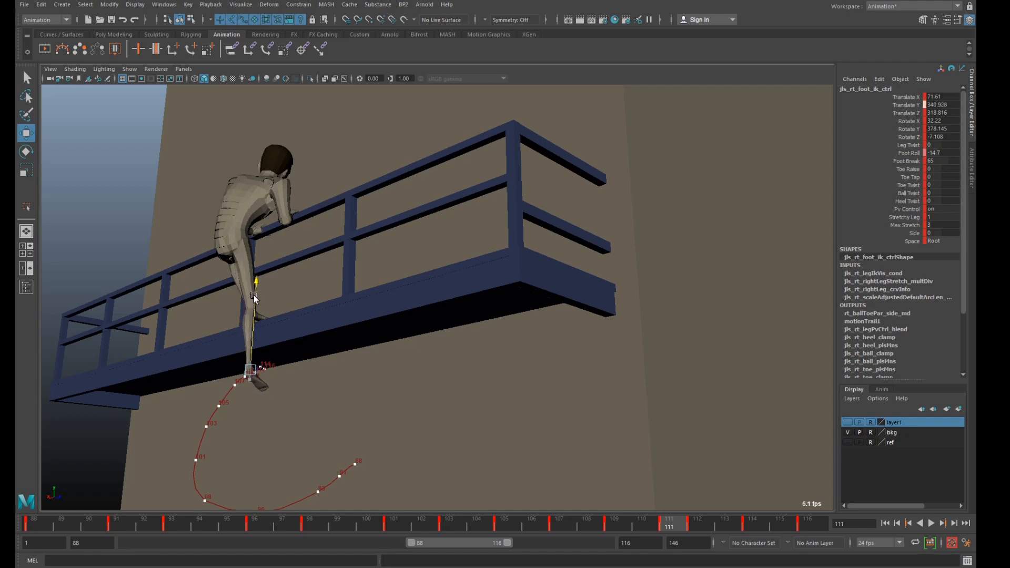
pyautogui.press(',')
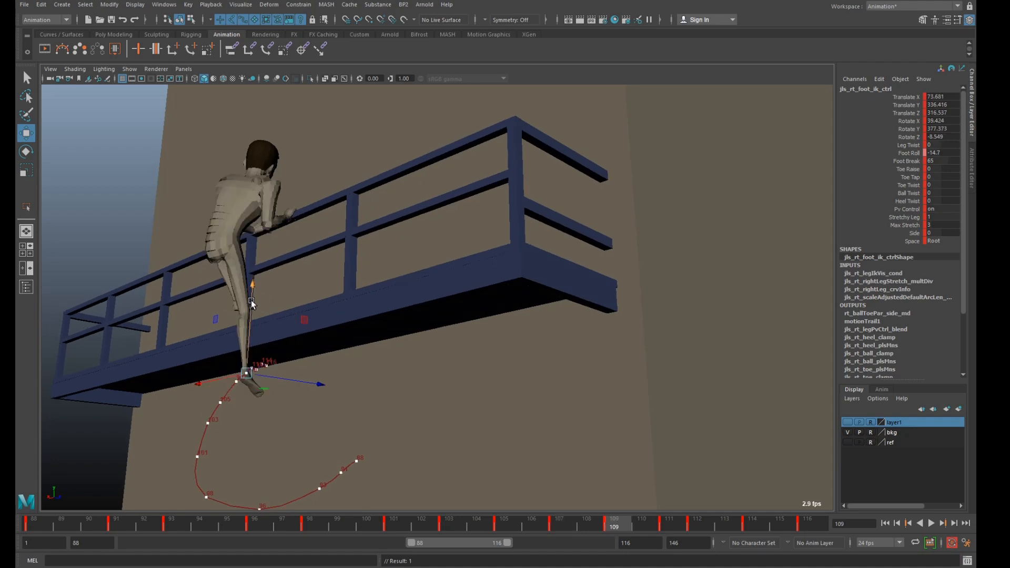
pyautogui.press('.')
pyautogui.press('.')
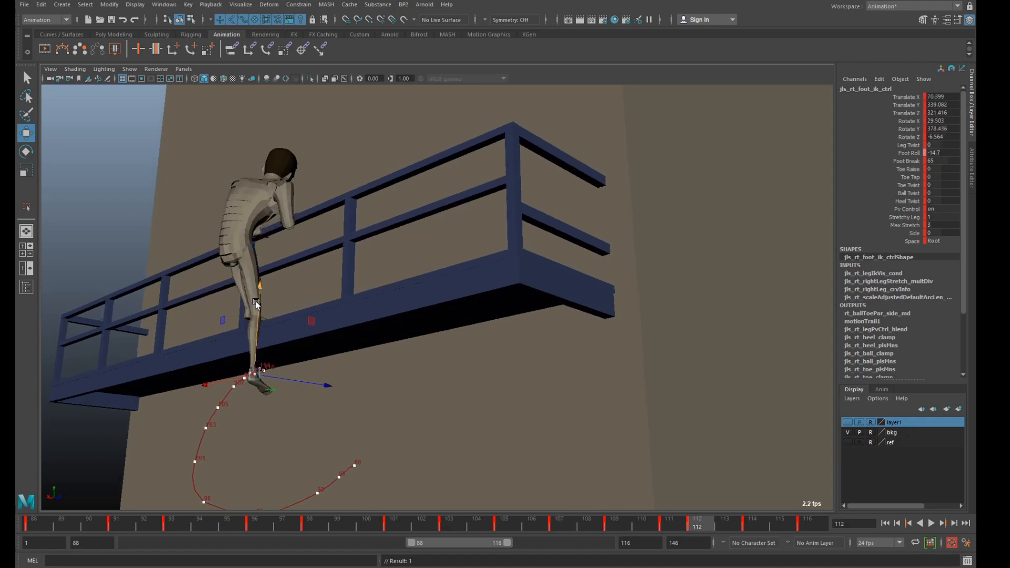
# Set the right foot control to about Translate Y 336.9 at frame 112 and 339.3 at frame 114
pyautogui.moveTo(258, 301); pyautogui.dragTo(260, 305)
pyautogui.press('s')
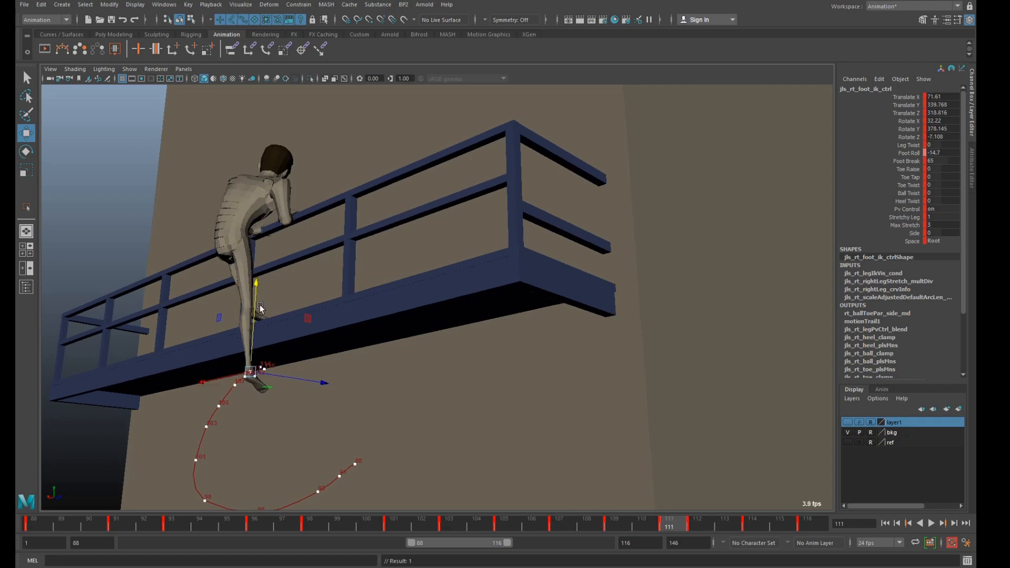
pyautogui.press('.')
pyautogui.moveTo(263, 311); pyautogui.dragTo(264, 312)
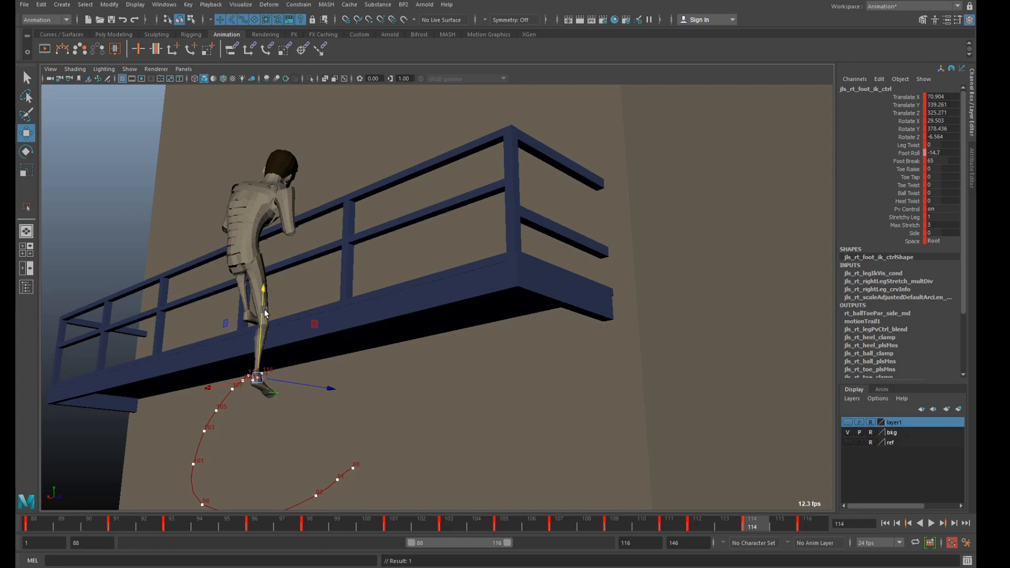
pyautogui.press('.')
# Return to frame 109, move the right foot control to about Translate Z 315.7, and step forward to frame 112
pyautogui.press(',')
pyautogui.press(',')
pyautogui.press(',')
pyautogui.press(',')
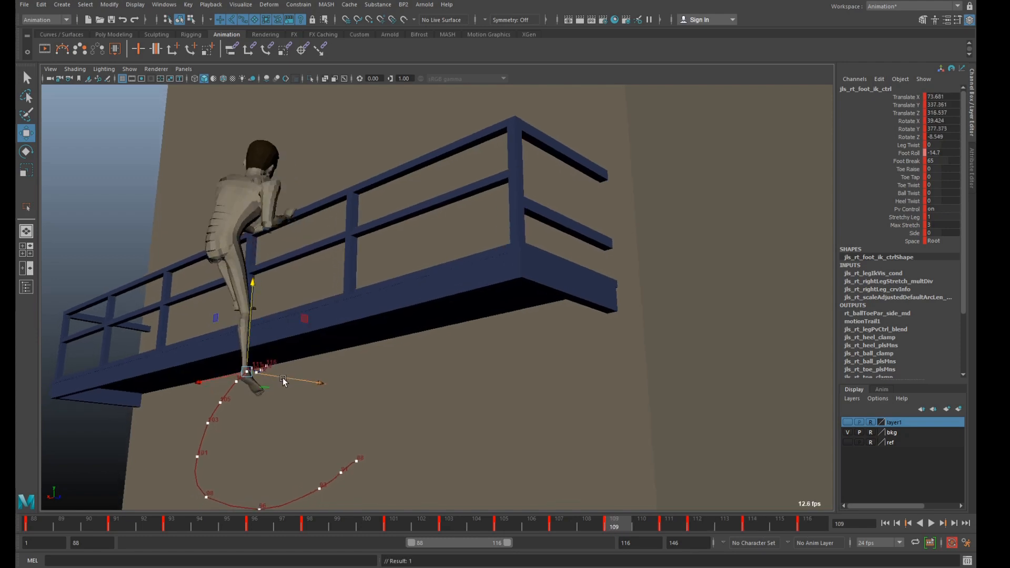
pyautogui.moveTo(283, 378); pyautogui.dragTo(282, 381)
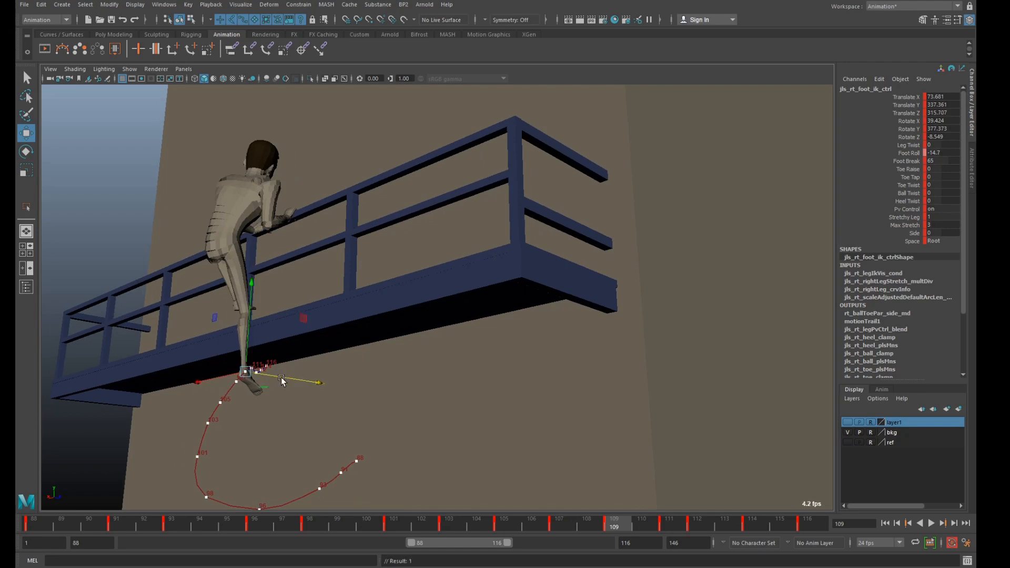
pyautogui.press('.')
pyautogui.press('.')
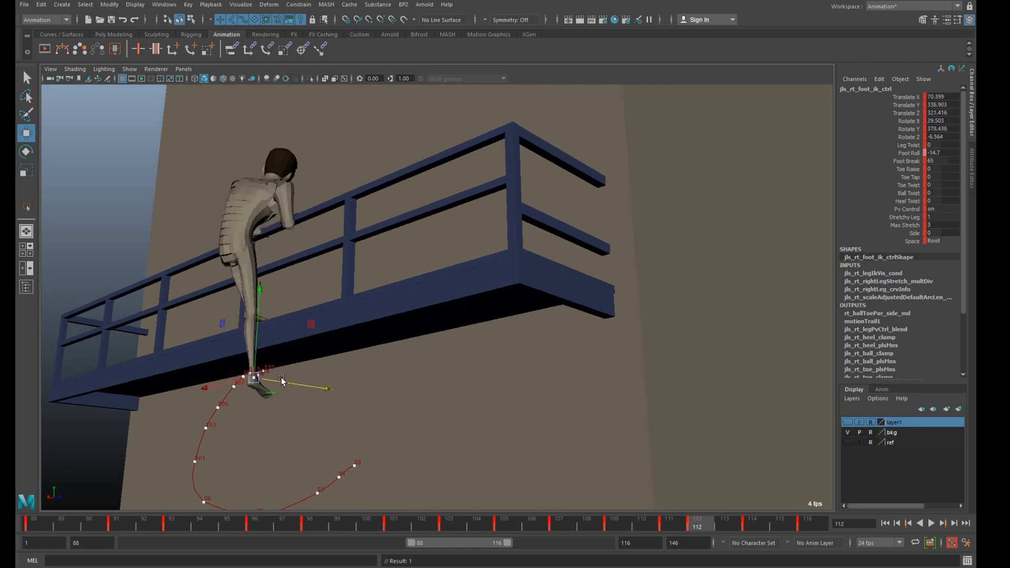
# Advance to frame 114 and play back the climb to review the right foot's path
pyautogui.press('.')
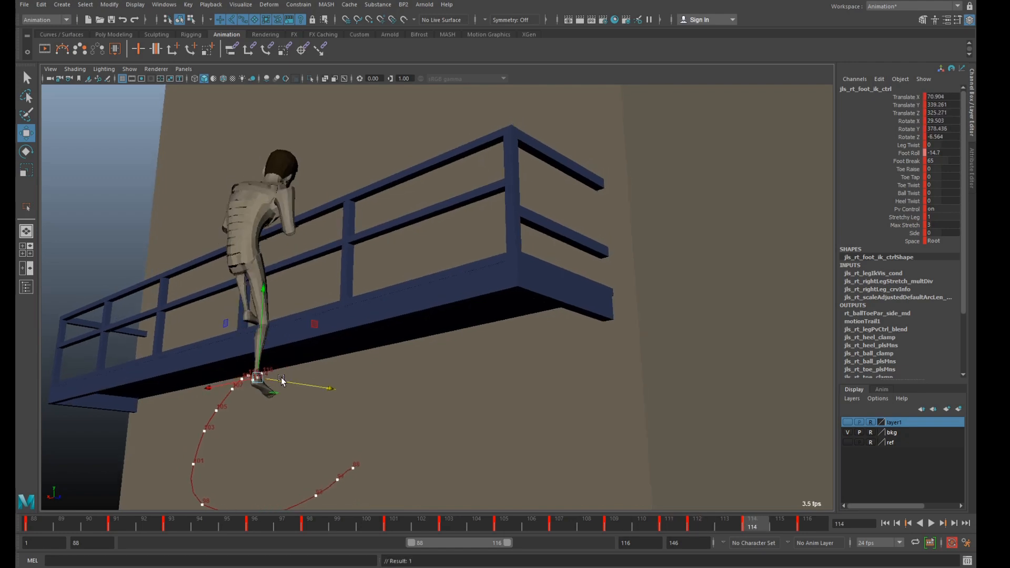
pyautogui.click(931, 523)
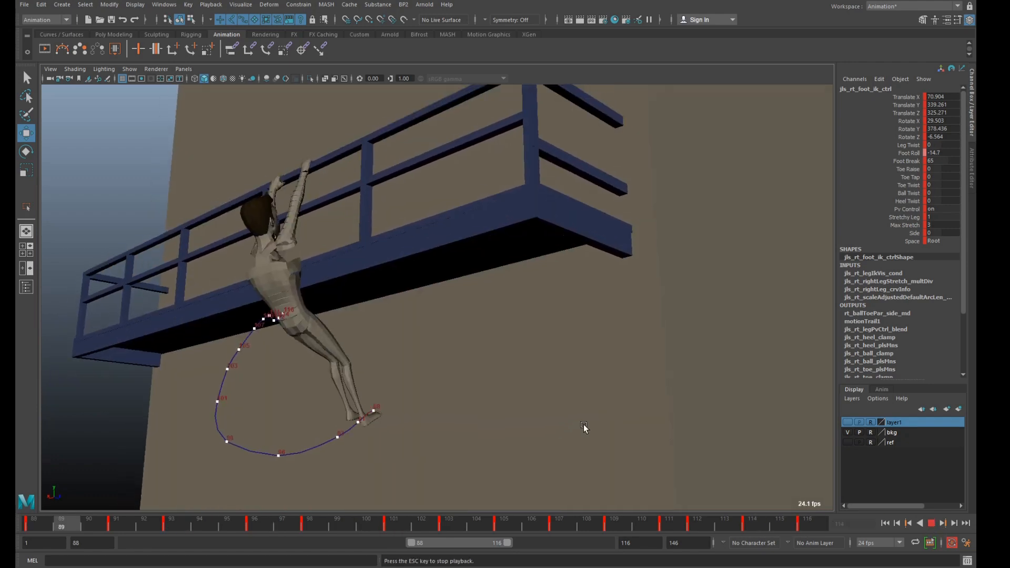
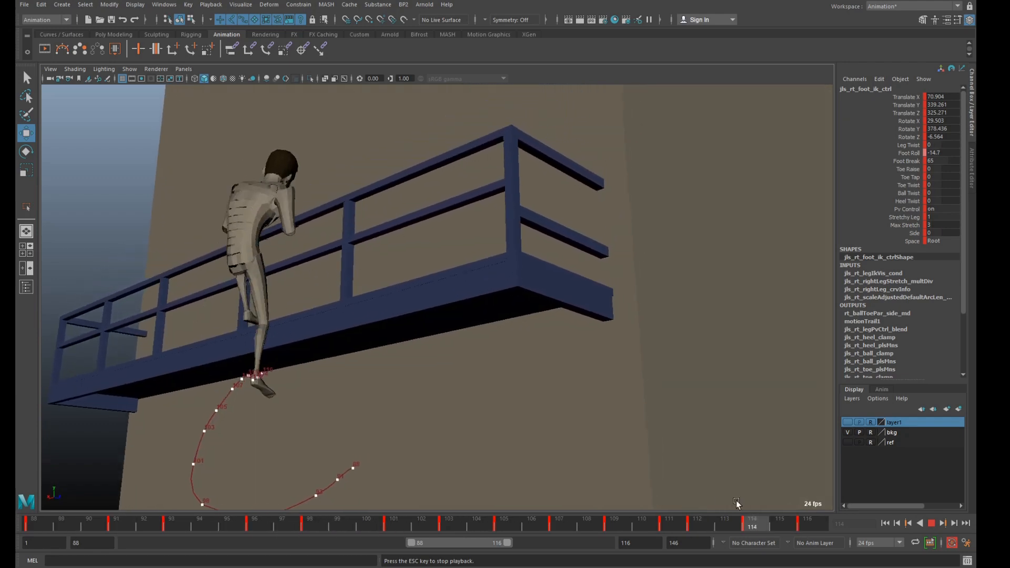
pyautogui.click(930, 524)
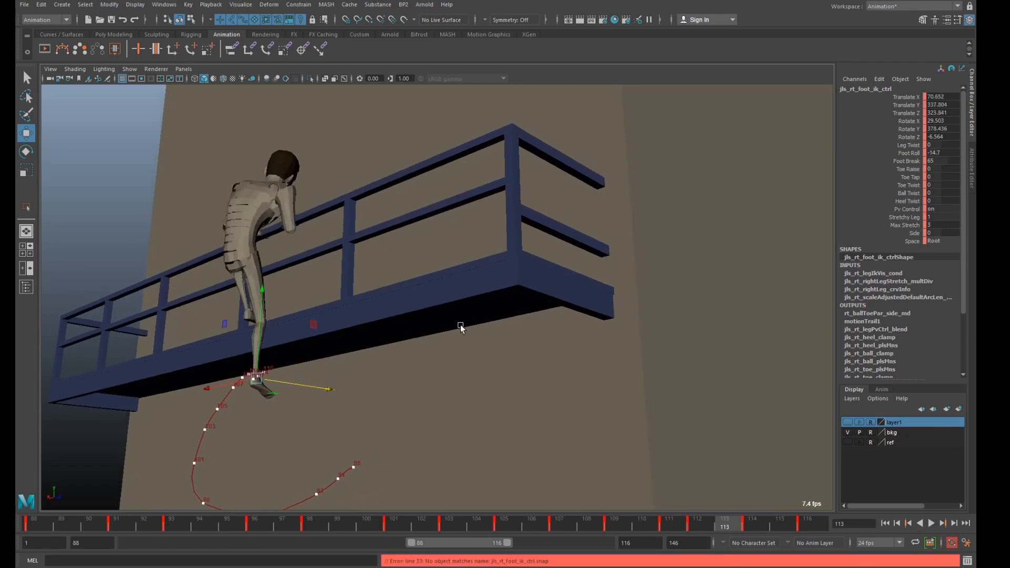
# Try increasing the right foot control's Rotate X at frame 107 and setting it to about 48.3 at frame 109
pyautogui.press('e')
pyautogui.press(',')
pyautogui.press(',')
pyautogui.press(',')
pyautogui.press(',')
pyautogui.press(',')
pyautogui.press(',')
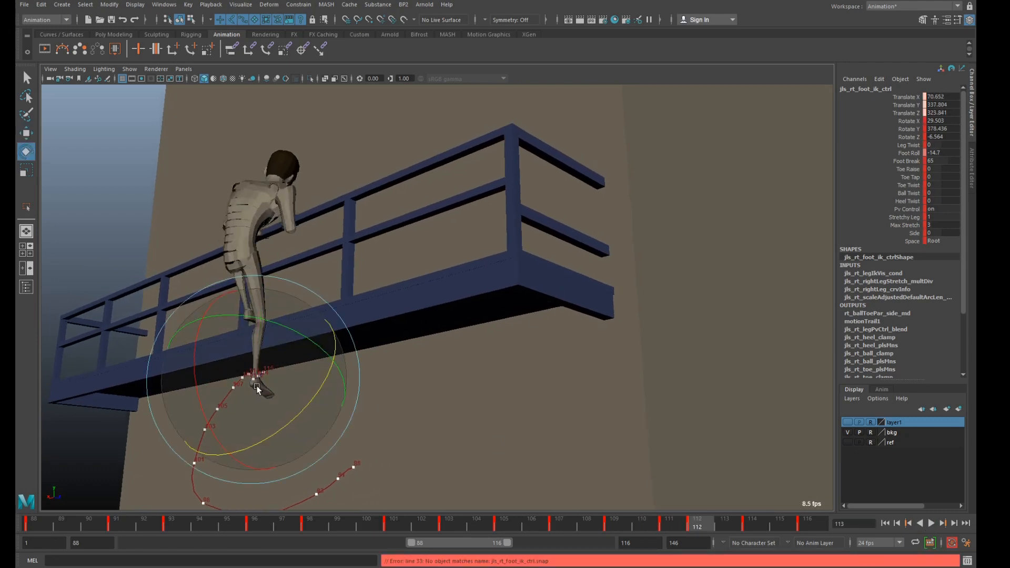
pyautogui.press('.')
pyautogui.press('.')
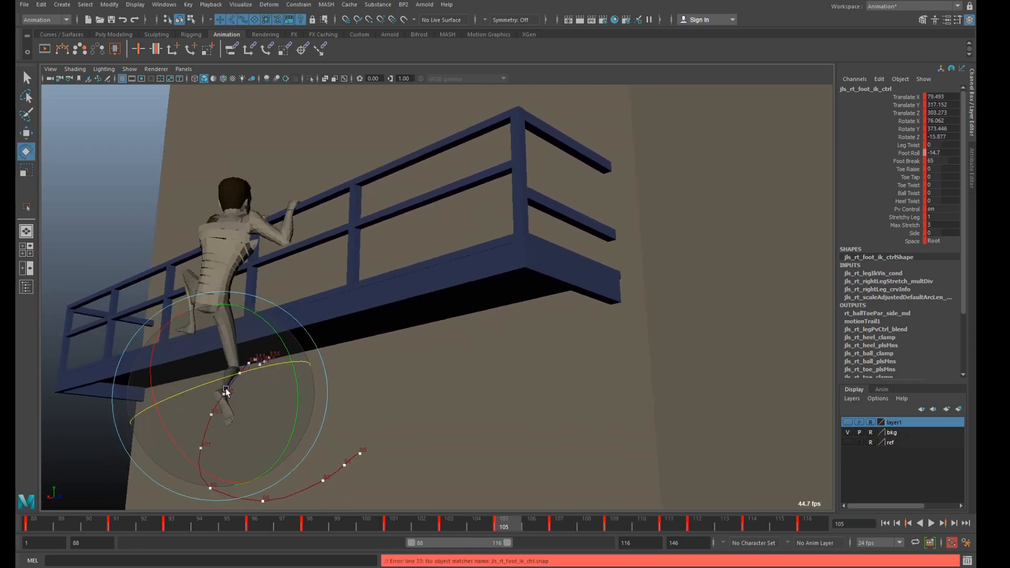
pyautogui.moveTo(181, 390)
pyautogui.mouseDown()
pyautogui.moveTo(170, 383)
pyautogui.moveTo(184, 385)
pyautogui.moveTo(177, 373)
pyautogui.mouseUp()
pyautogui.press('.')
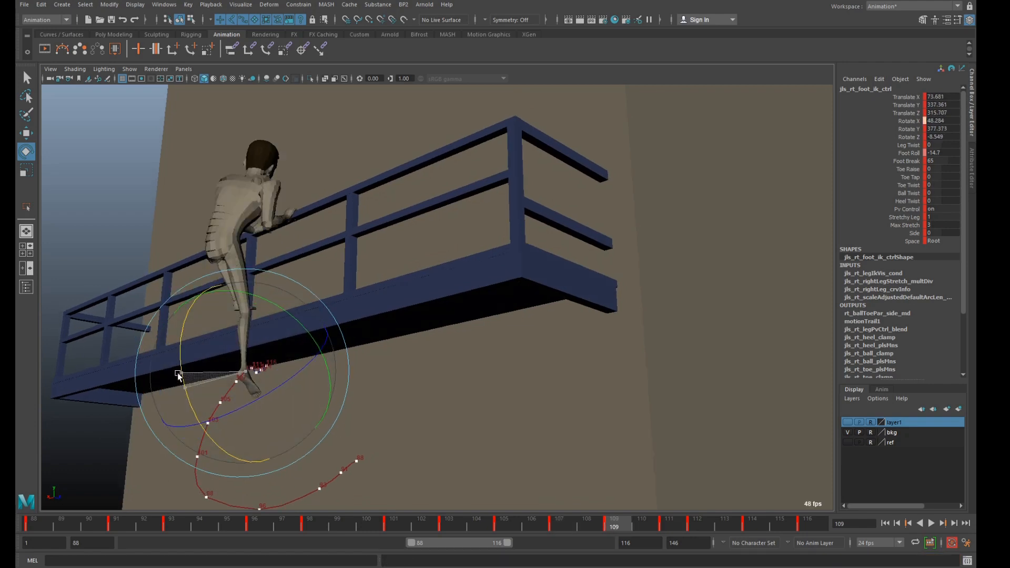
pyautogui.press('.')
pyautogui.press('.')
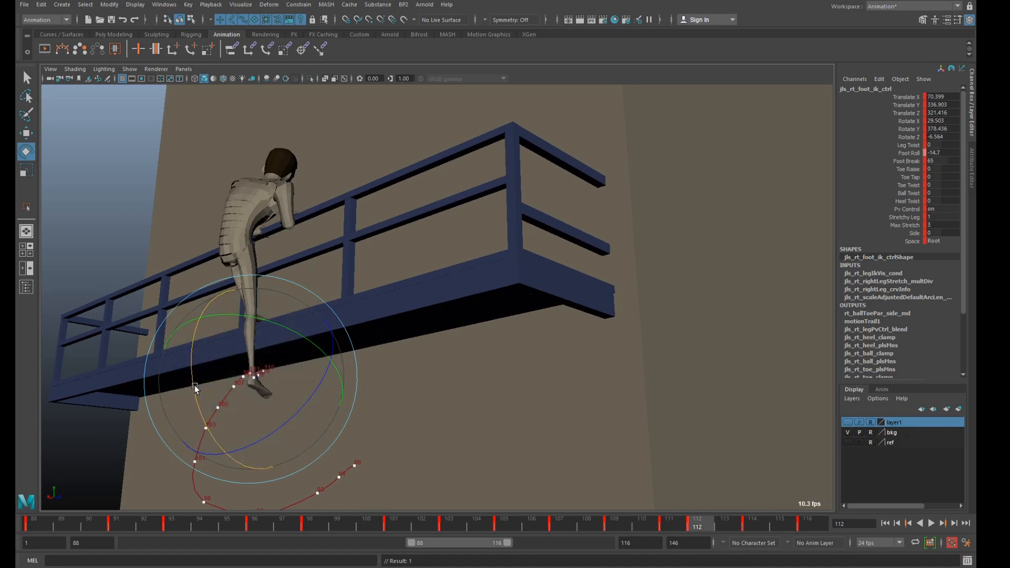
# Try setting the right foot control to about Rotate X 15.4 and Translate Y 337.5 at frame 112
pyautogui.press(',')
pyautogui.press('.')
pyautogui.press(',')
pyautogui.press('.')
pyautogui.moveTo(193, 389); pyautogui.dragTo(201, 411)
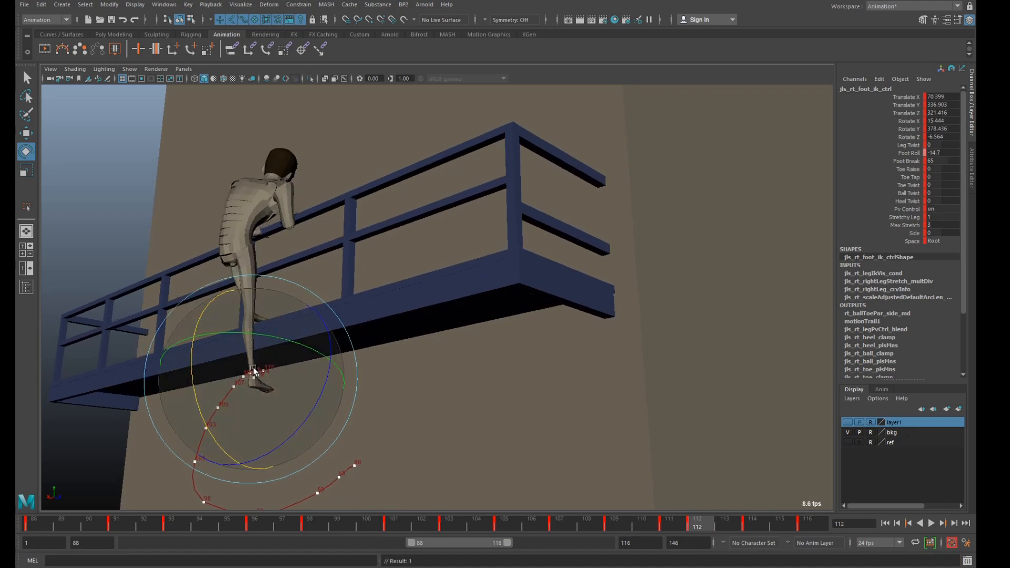
pyautogui.press('w')
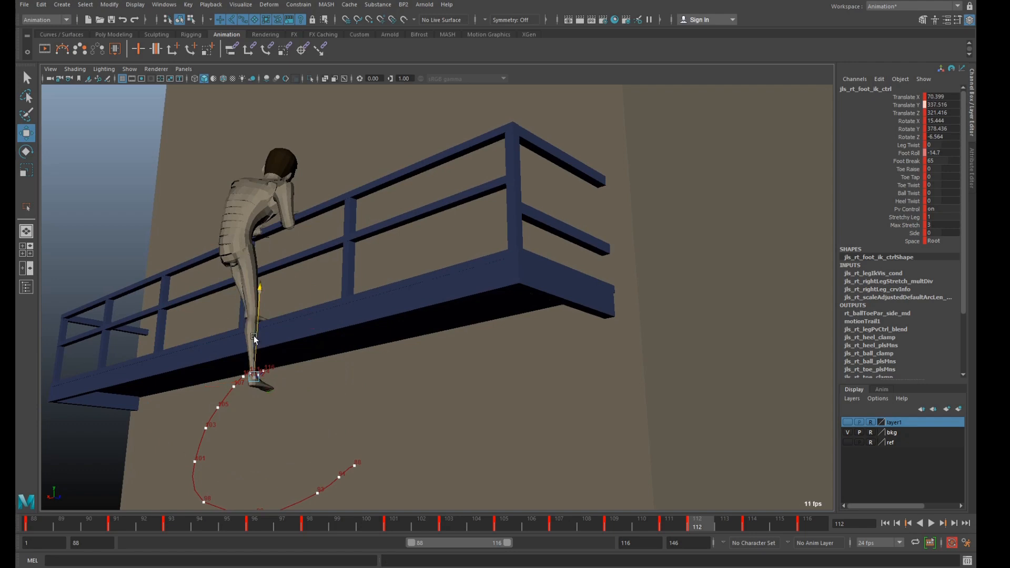
# Try rotating the right foot control to about Rotate X 34.7 at frame 111
pyautogui.press(',')
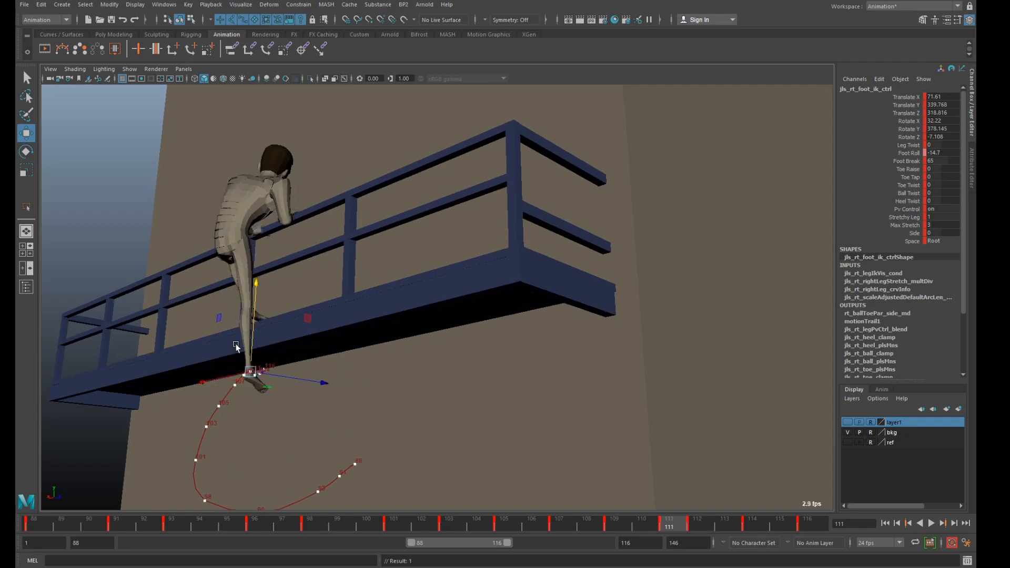
pyautogui.press('e')
pyautogui.moveTo(194, 349); pyautogui.dragTo(184, 350)
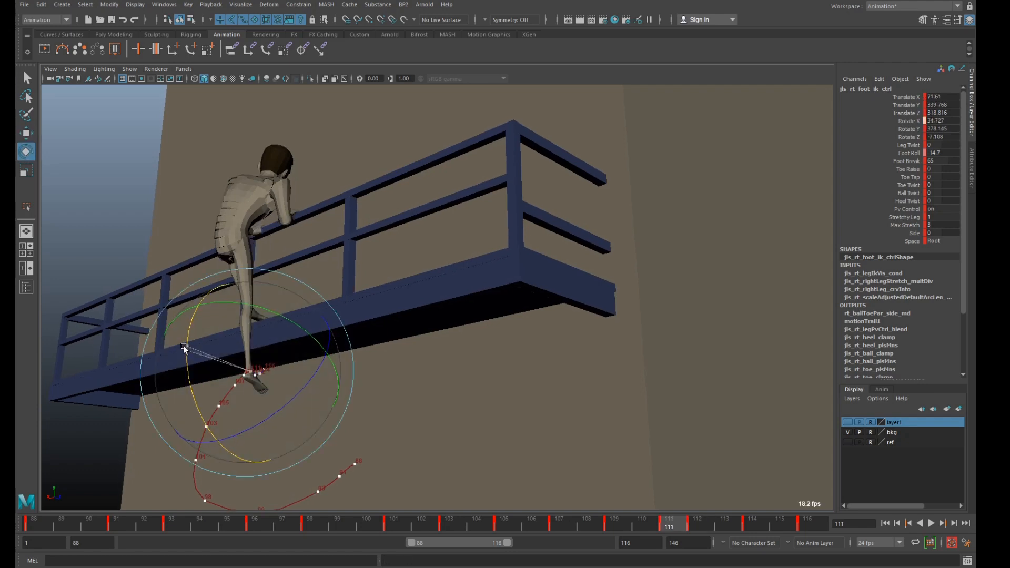
pyautogui.press('.')
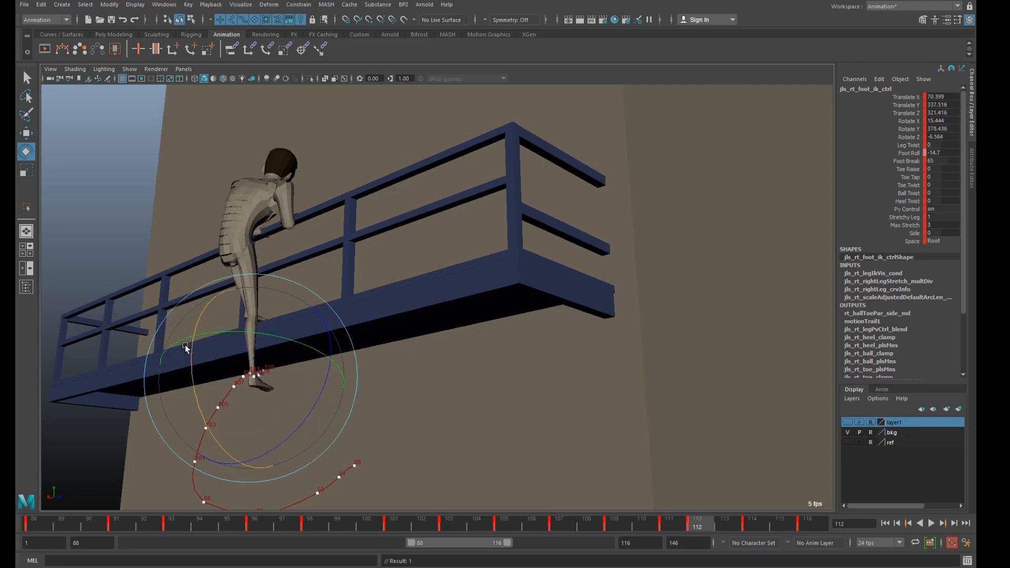
# Try reducing the right foot's Rotate X at frame 114 and setting it to about 24.5 at frame 116, with a playback check
pyautogui.press('.')
pyautogui.moveTo(195, 369); pyautogui.dragTo(200, 403)
pyautogui.press('.')
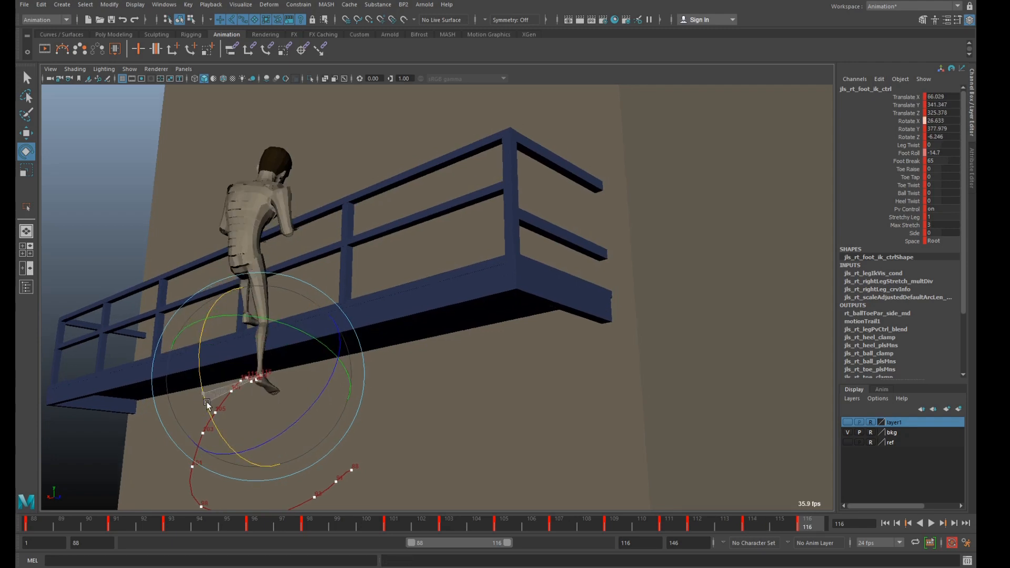
pyautogui.click(931, 523)
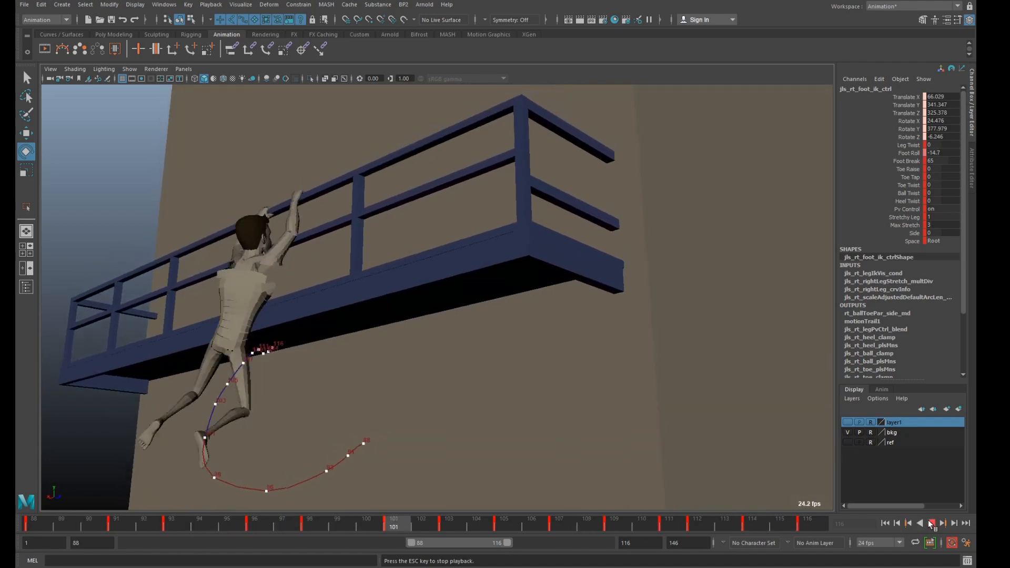
pyautogui.click(931, 524)
# Undo the recent right foot rotation and height changes at frames 107 through 116
pyautogui.hotkey('ctrl', 'z')
pyautogui.hotkey('ctrl', 'z')
pyautogui.hotkey('ctrl', 'z')
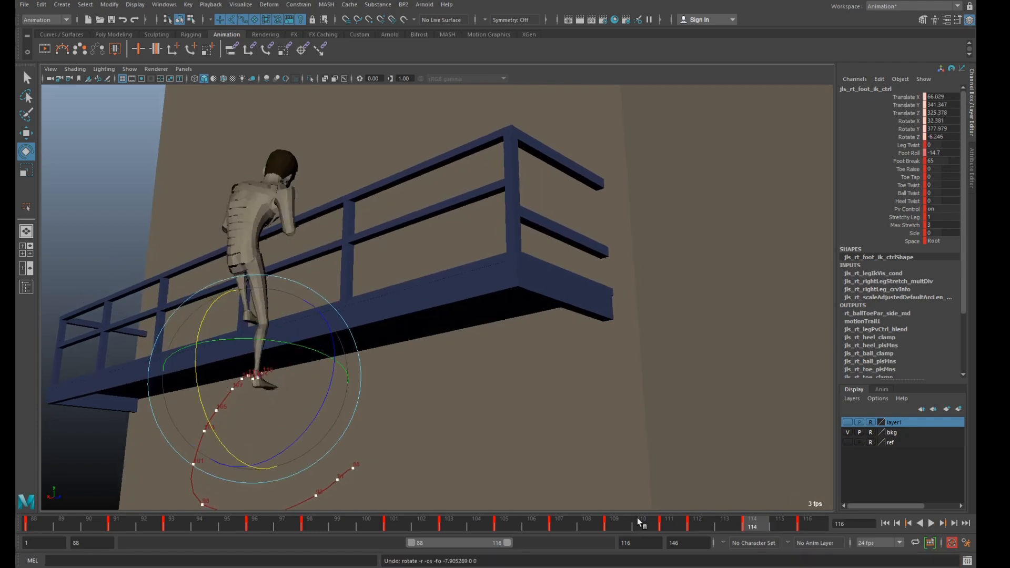
pyautogui.hotkey('ctrl', 'z')
pyautogui.hotkey('ctrl', 'z')
pyautogui.hotkey('ctrl', 'z')
pyautogui.hotkey('ctrl', 'z')
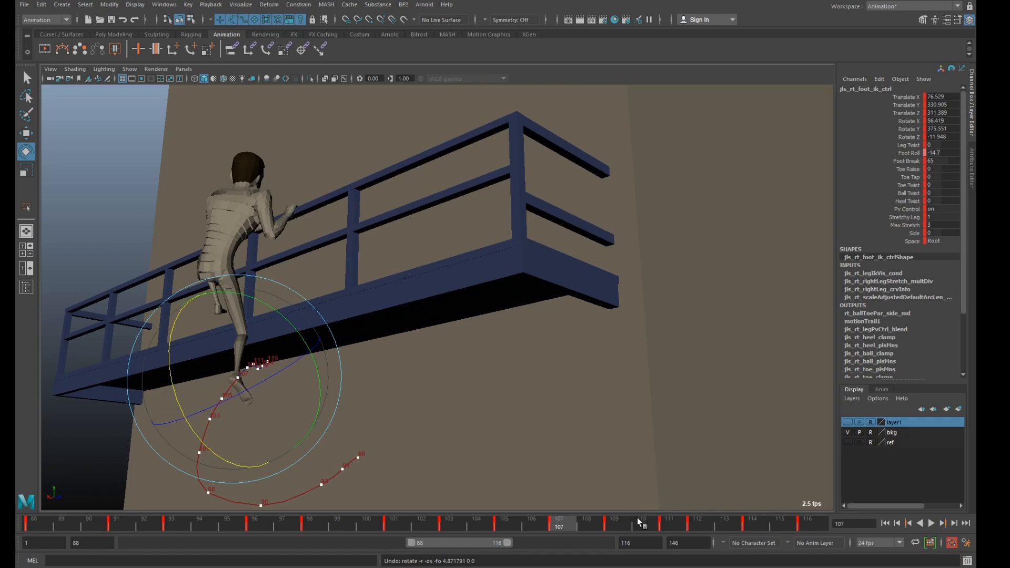
pyautogui.hotkey('ctrl', 'z')
pyautogui.hotkey('ctrl', 'z')
pyautogui.hotkey('ctrl', 'z')
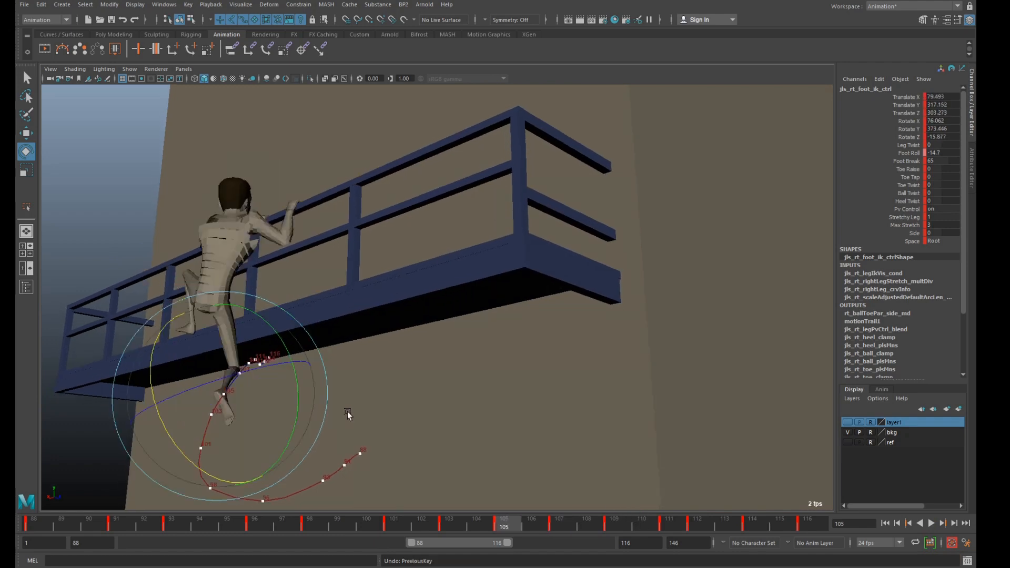
pyautogui.hotkey('ctrl', 'z')
pyautogui.hotkey('ctrl', 'z')
# Set the right foot control to about Rotate X 49.1 at frame 109 and 12.5 at frame 112
pyautogui.moveTo(201, 427); pyautogui.dragTo(198, 420)
pyautogui.press('.')
pyautogui.press('.')
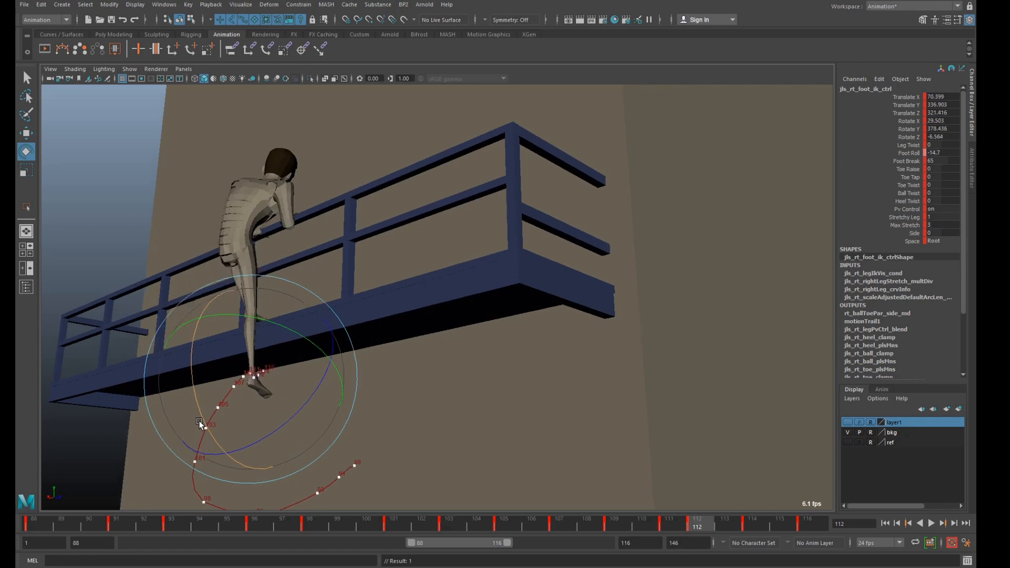
pyautogui.press(',')
pyautogui.press(',')
pyautogui.press(',')
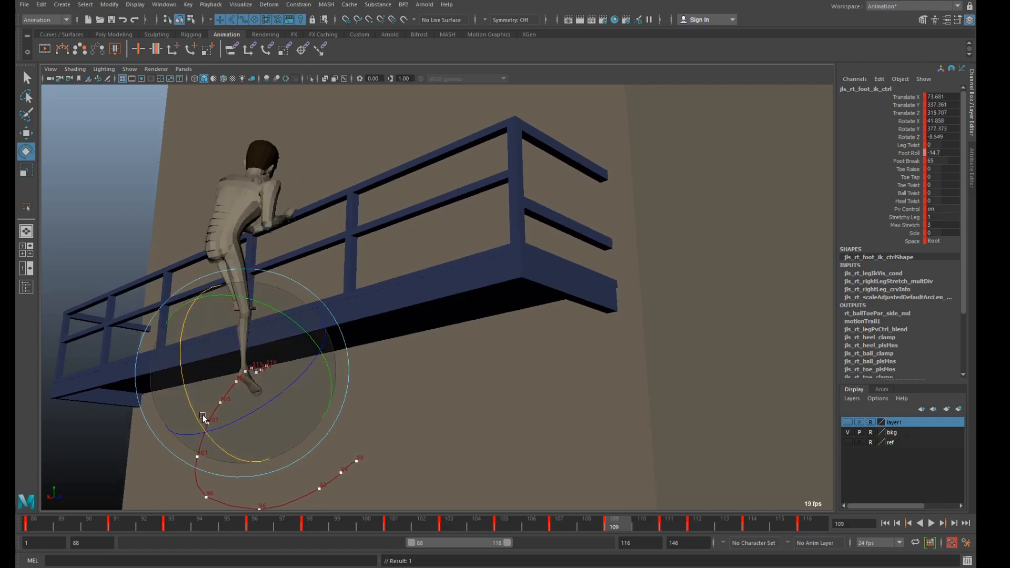
pyautogui.moveTo(203, 414); pyautogui.dragTo(209, 436)
pyautogui.press('.')
pyautogui.press('.')
pyautogui.press('.')
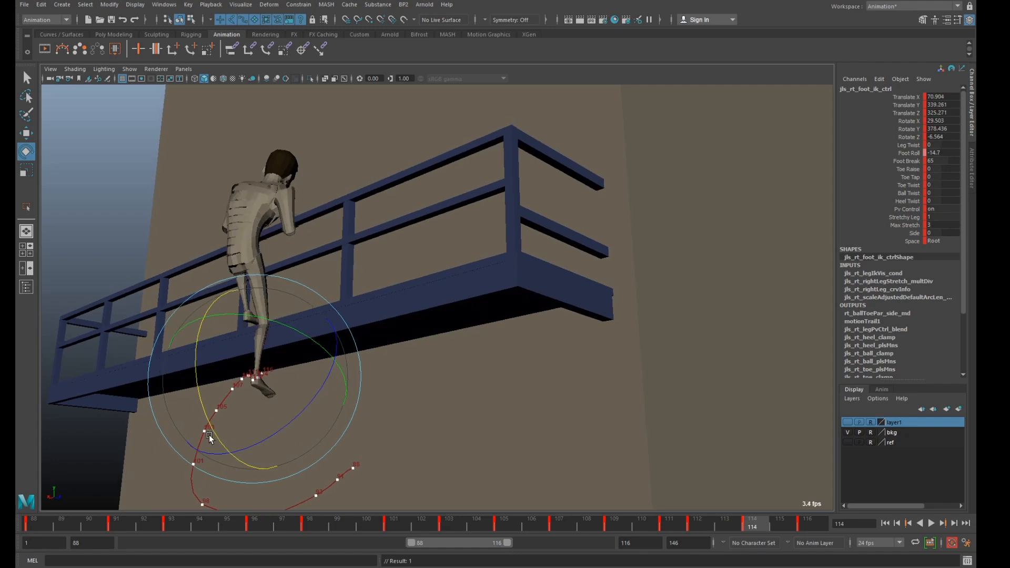
# Raise the right foot control to about Translate Y 337.9 at frame 112 and 340.1 at frame 111
pyautogui.press('w')
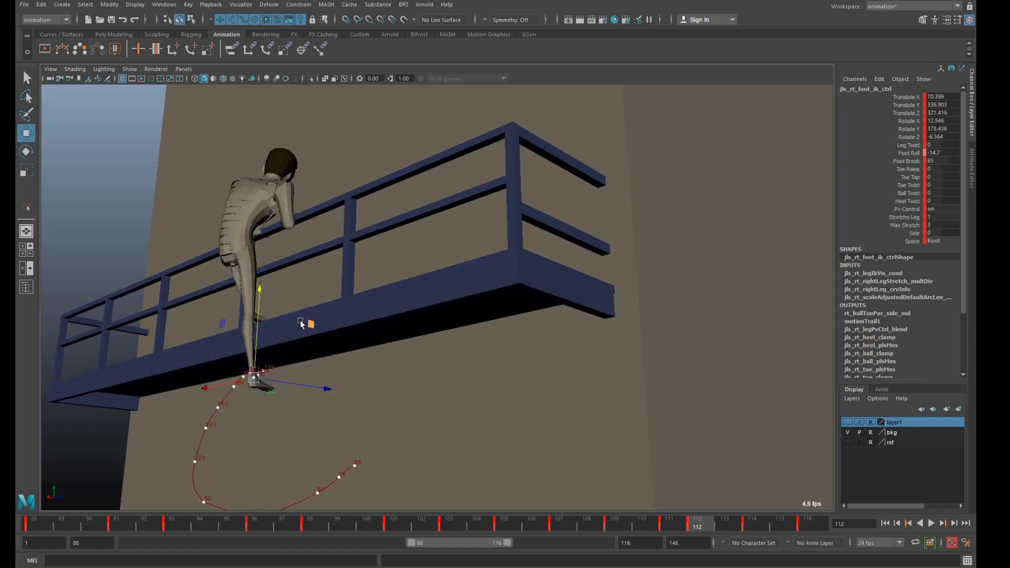
pyautogui.moveTo(259, 315); pyautogui.dragTo(258, 314)
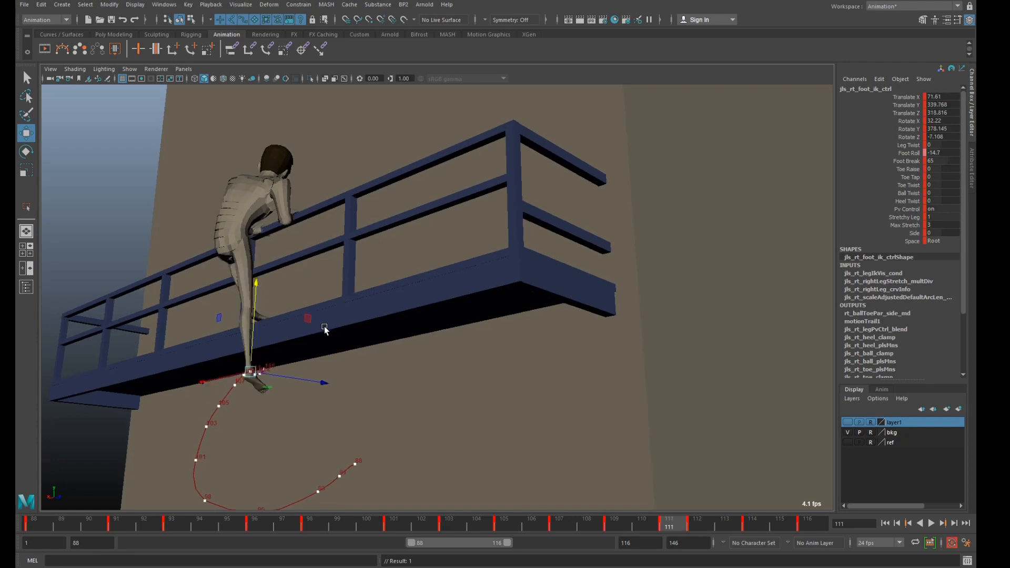
pyautogui.press('.')
pyautogui.press('.')
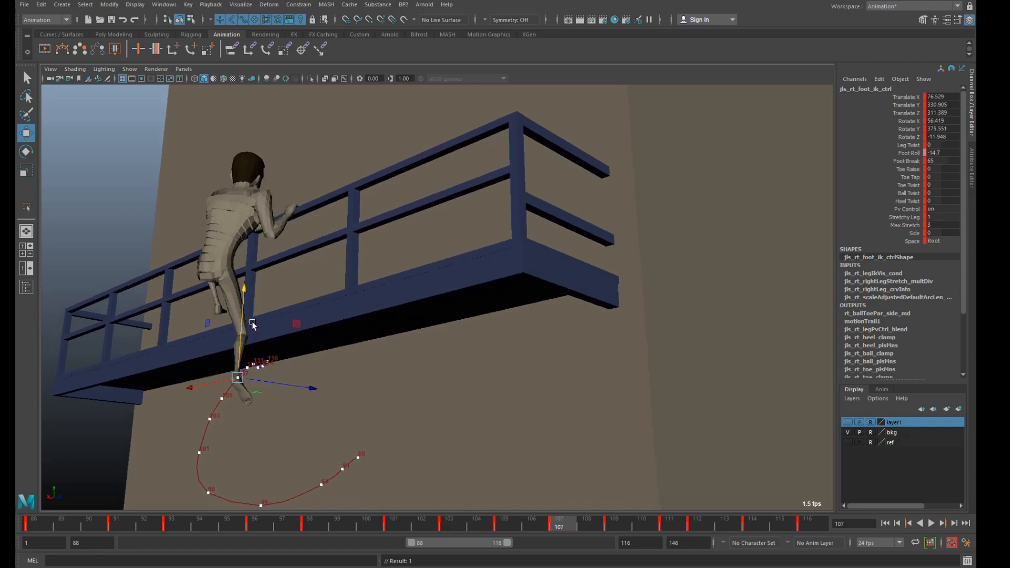
pyautogui.press('.')
pyautogui.press('.')
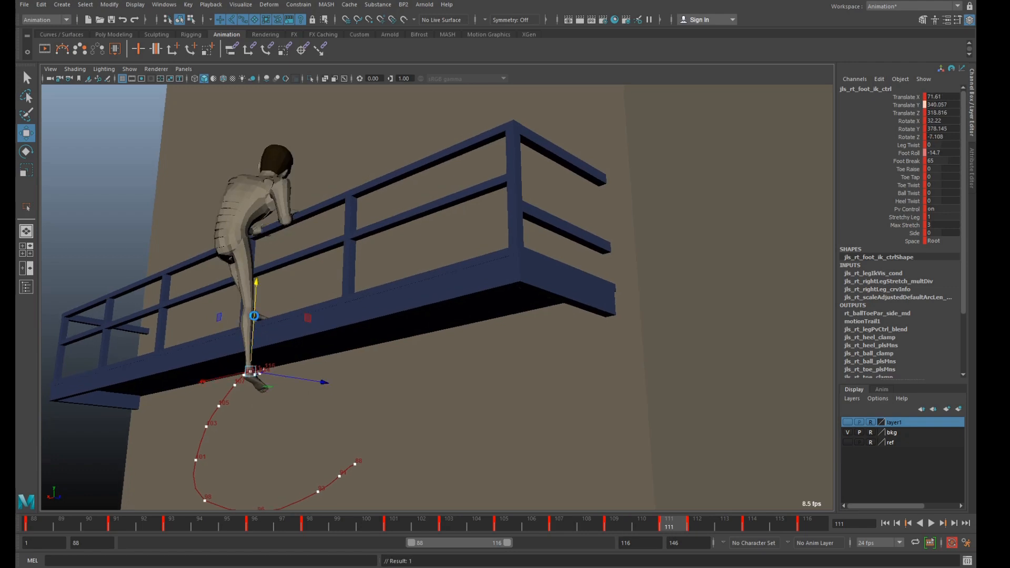
pyautogui.press('.')
pyautogui.press('.')
pyautogui.press('.')
pyautogui.press('.')
pyautogui.press('.')
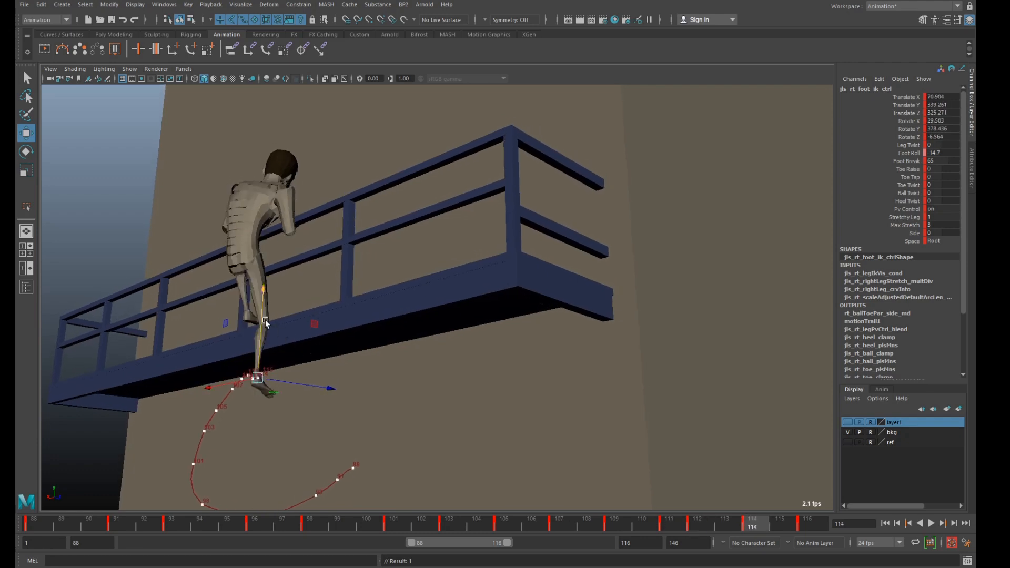
# Rotate the right foot control to about Rotate X 4.0 at frame 114 and 18.8 at frame 116, and play back the climb
pyautogui.press('e')
pyautogui.moveTo(196, 343); pyautogui.dragTo(203, 388)
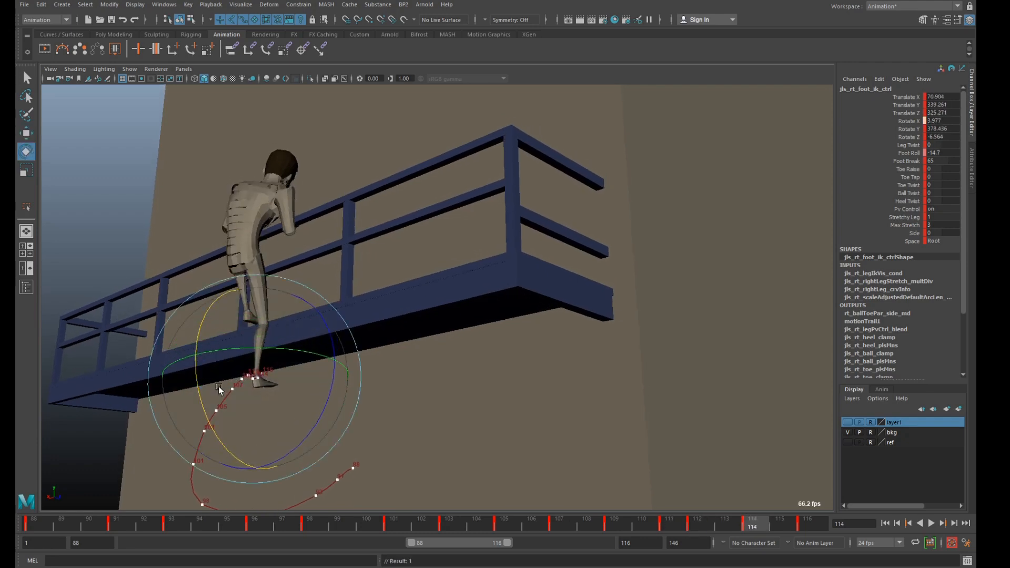
pyautogui.moveTo(765, 526); pyautogui.dragTo(807, 529)
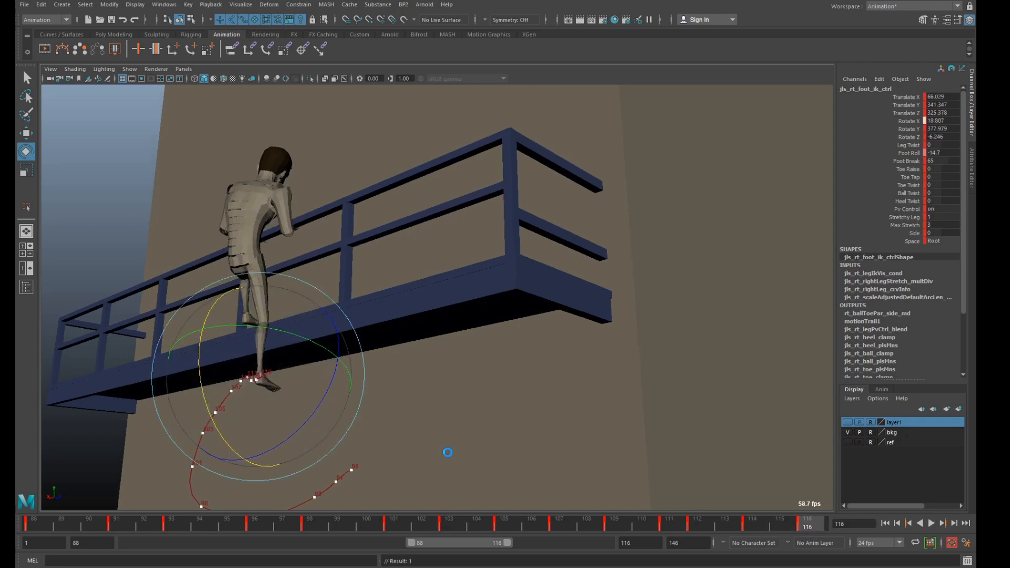
pyautogui.click(930, 523)
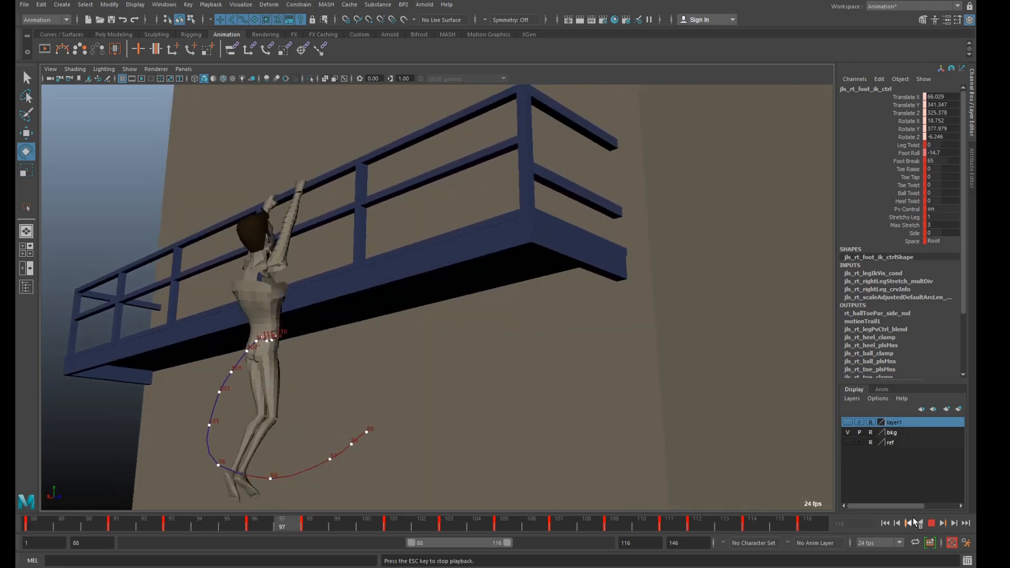
pyautogui.press('Escape')
# Compare the right foot's neighbouring keys and set its control to about Rotate X 36.8 at frame 109
pyautogui.press(',')
pyautogui.press('.')
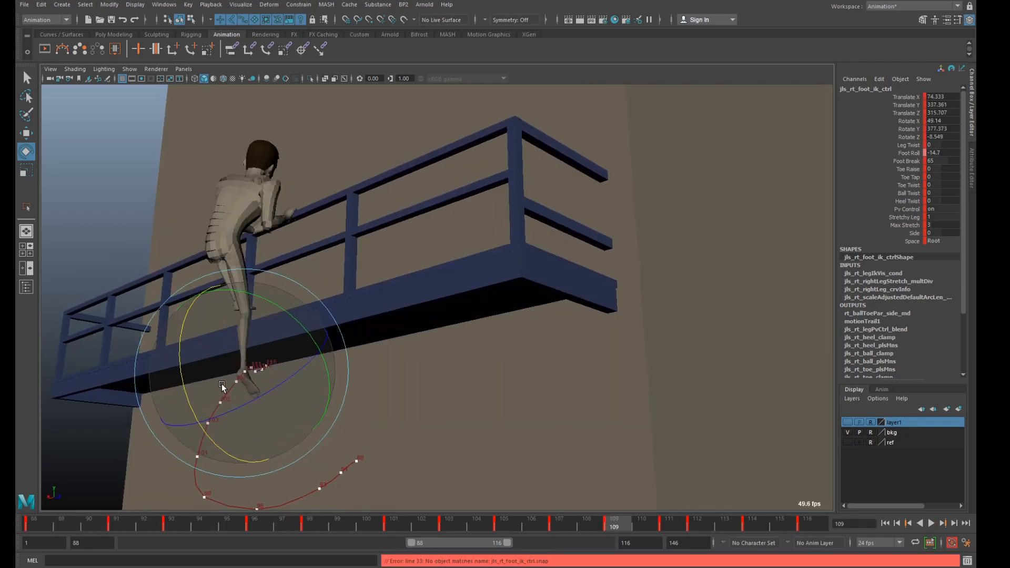
pyautogui.press('.')
pyautogui.press(',')
pyautogui.press(',')
pyautogui.press('.')
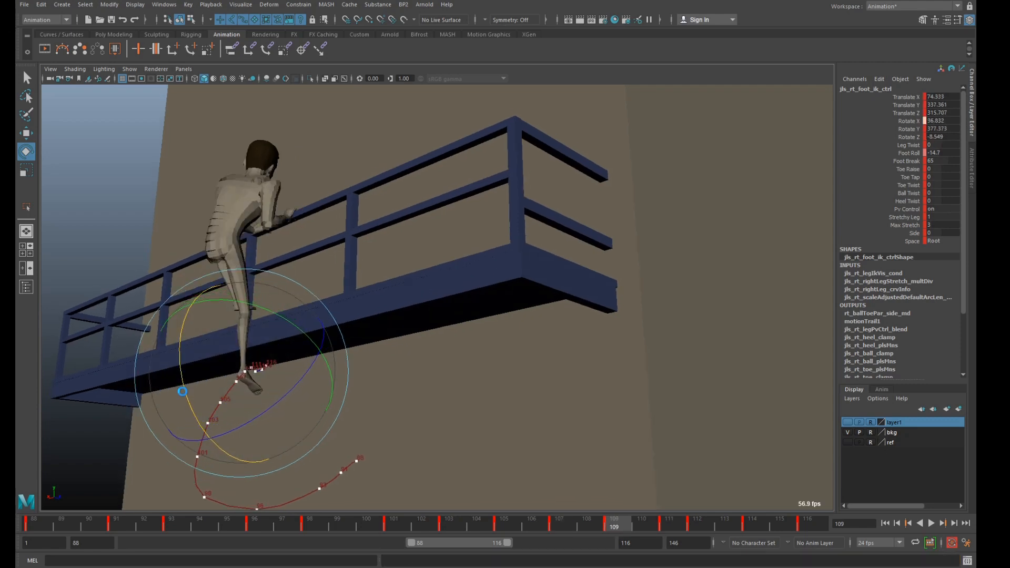
pyautogui.press('.')
pyautogui.moveTo(184, 373); pyautogui.dragTo(190, 399)
pyautogui.press('.')
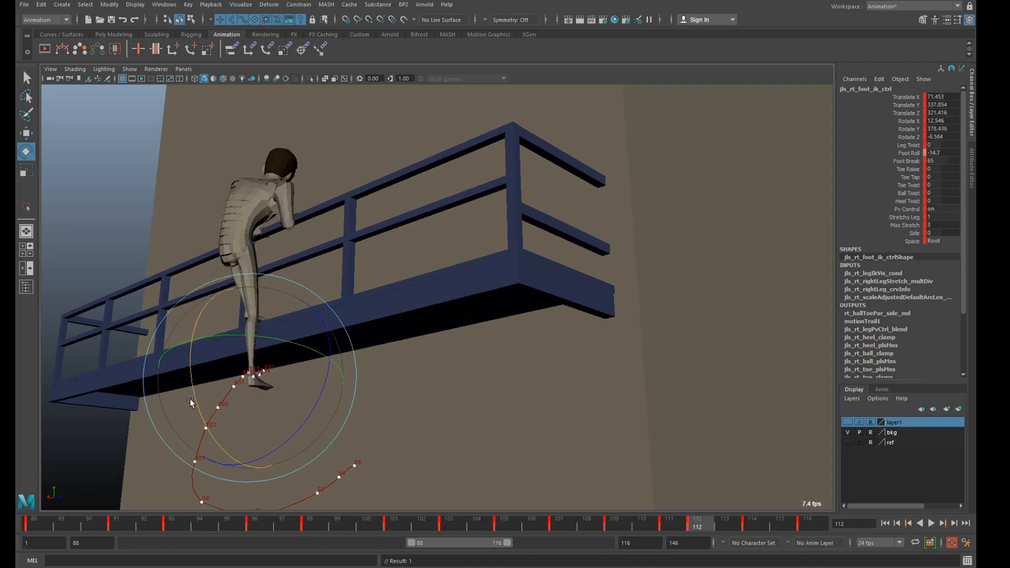
pyautogui.press('.')
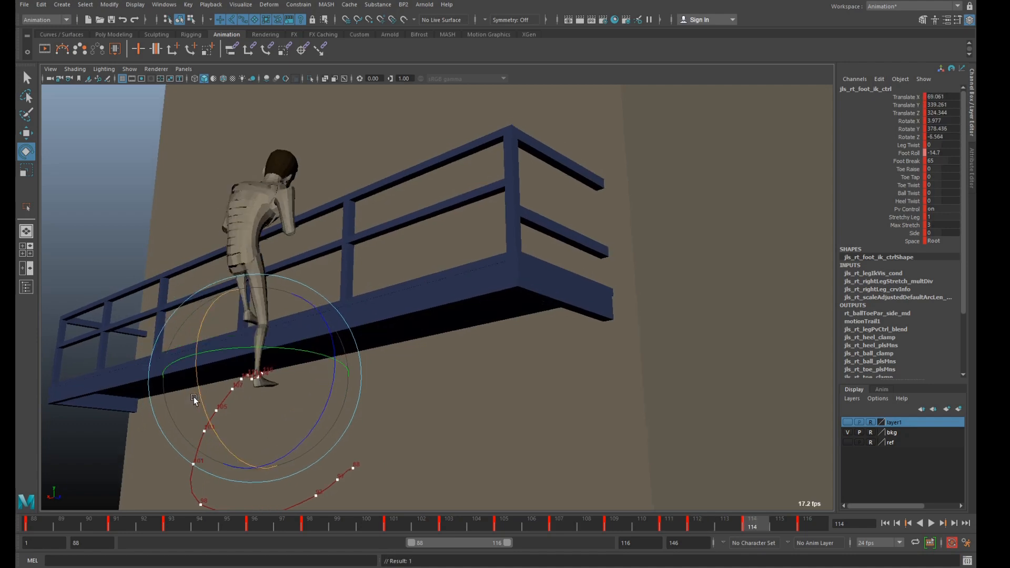
# Set the right foot control to about Rotate X 36.0 at frame 114 and check it against the preceding keys
pyautogui.moveTo(201, 396); pyautogui.dragTo(220, 339)
pyautogui.press(',')
pyautogui.press(',')
pyautogui.press('.')
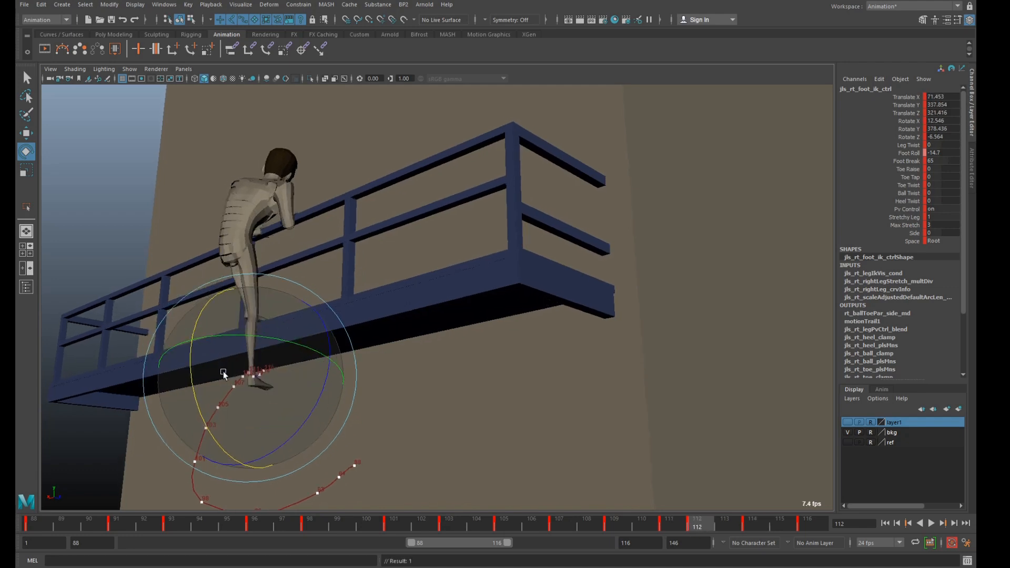
pyautogui.press('.')
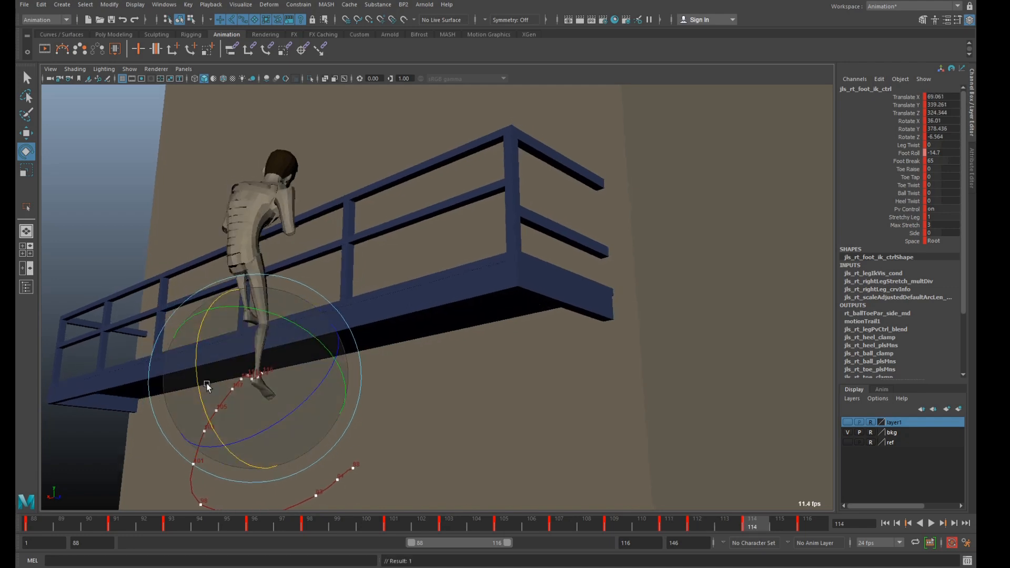
# Rotate the right foot control to about Rotate X 31.9 at frame 116 and play back the climb
pyautogui.press('.')
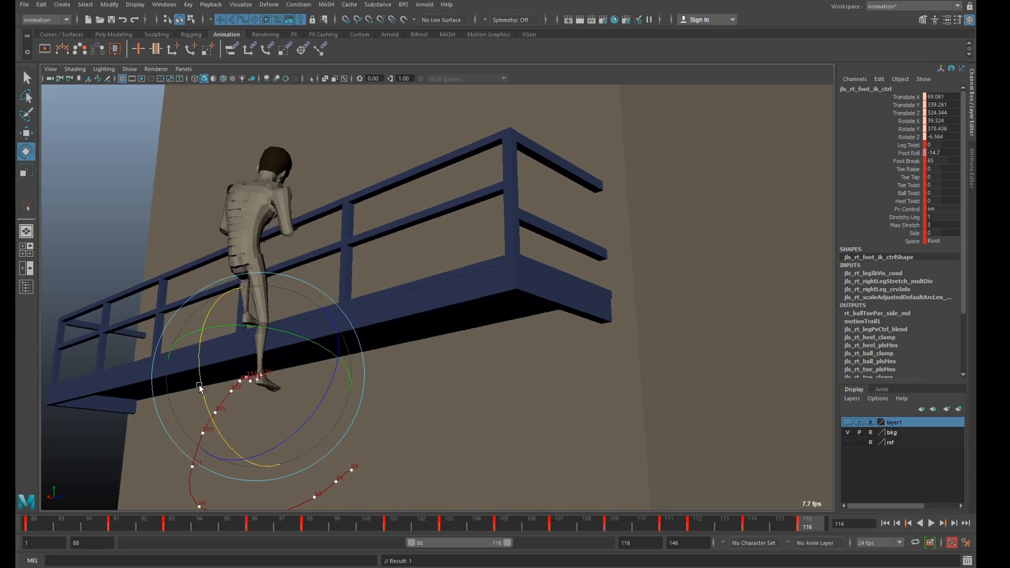
pyautogui.moveTo(205, 390); pyautogui.dragTo(209, 420)
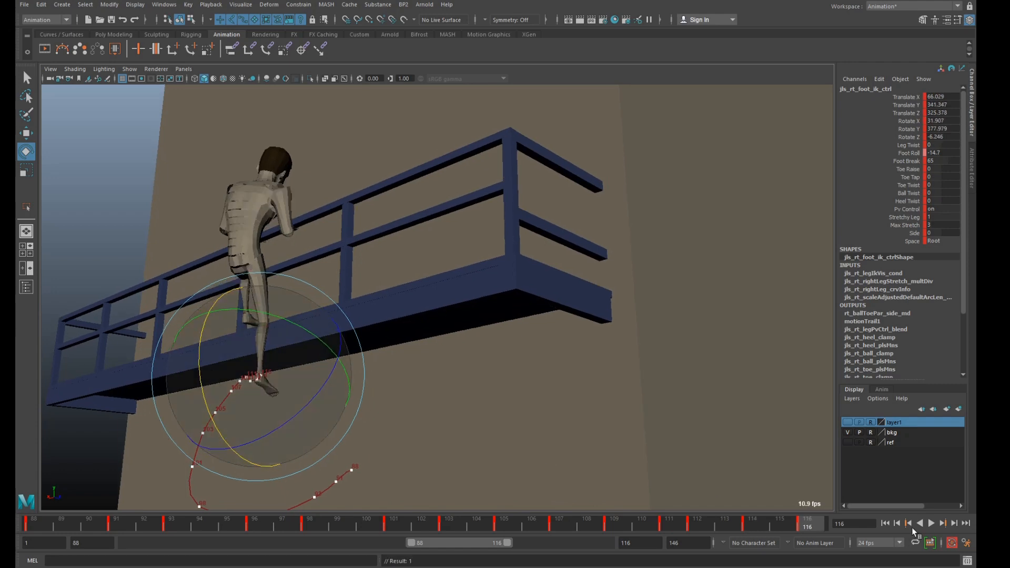
pyautogui.click(935, 521)
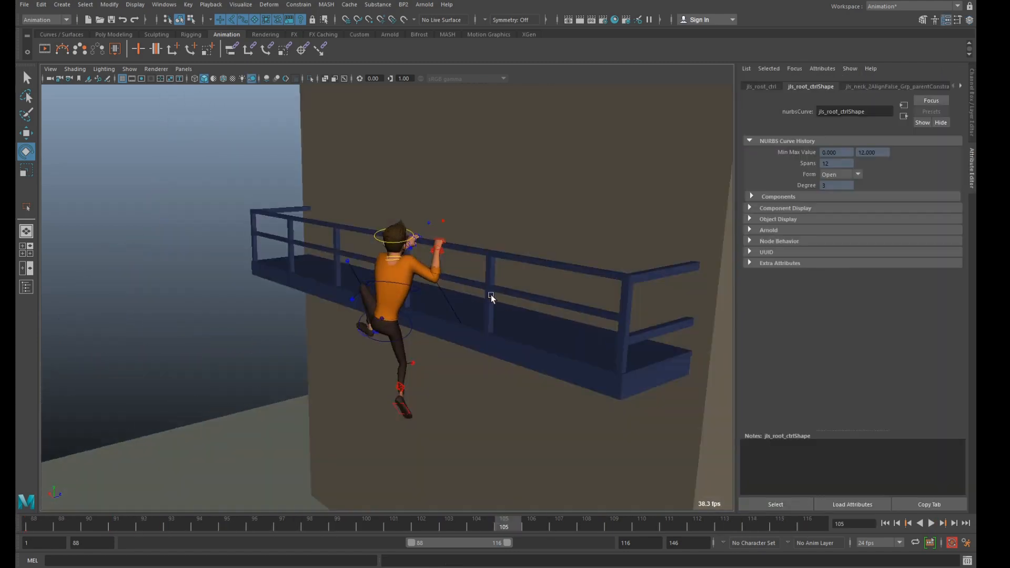
# Frame the character in wireframe display and select both the right and left clavicle controls
pyautogui.press('4')
pyautogui.press('f')
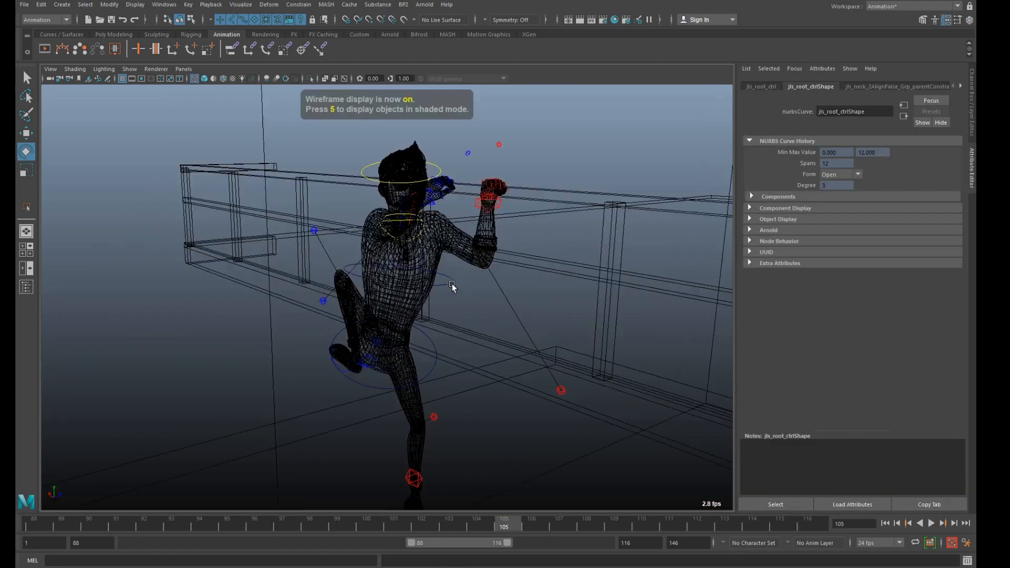
pyautogui.click(425, 159)
pyautogui.keyDown('shift'); pyautogui.click(409, 170); pyautogui.keyUp('shift')
pyautogui.press('q')
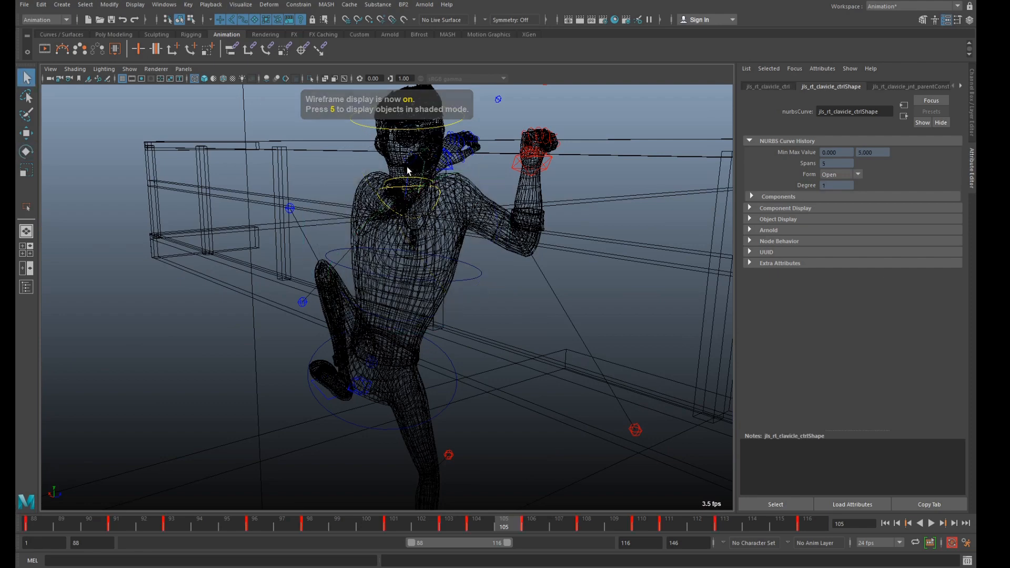
# Rotate the selected clavicle controls at frame 101 in the shaded balcony view and set a key
pyautogui.press('space')
pyautogui.press('space')
pyautogui.moveTo(412, 526)
pyautogui.mouseDown()
pyautogui.moveTo(252, 526)
pyautogui.moveTo(300, 534)
pyautogui.moveTo(293, 541)
pyautogui.moveTo(270, 537)
pyautogui.moveTo(401, 545)
pyautogui.mouseUp()
pyautogui.press('e')
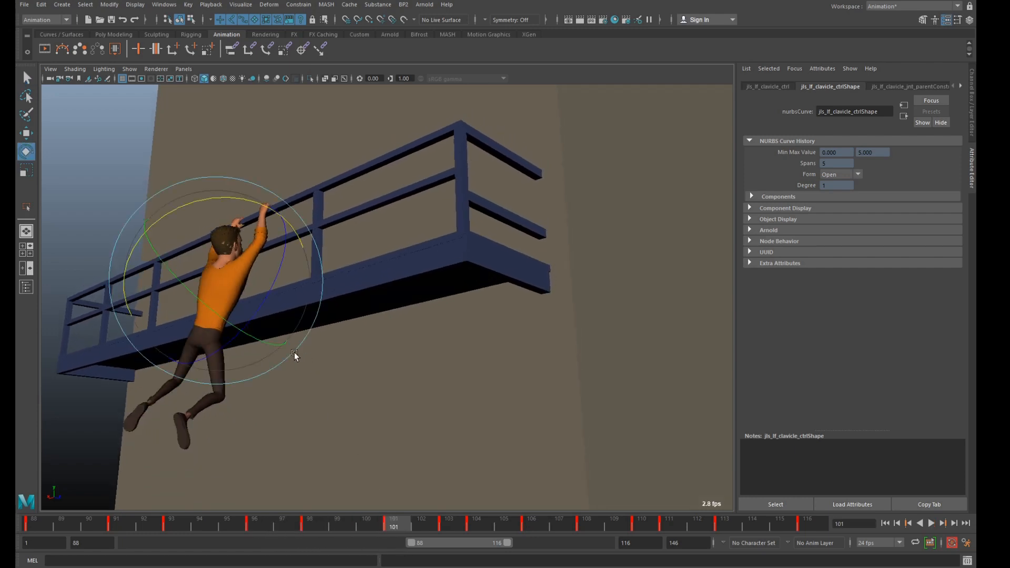
pyautogui.moveTo(262, 310); pyautogui.dragTo(229, 321)
pyautogui.hotkey('ctrl', 'z')
pyautogui.press('s')
# Rotate the clavicle controls slightly at frame 98, key them, and play back the swing to compare with frame 96
pyautogui.click(254, 527)
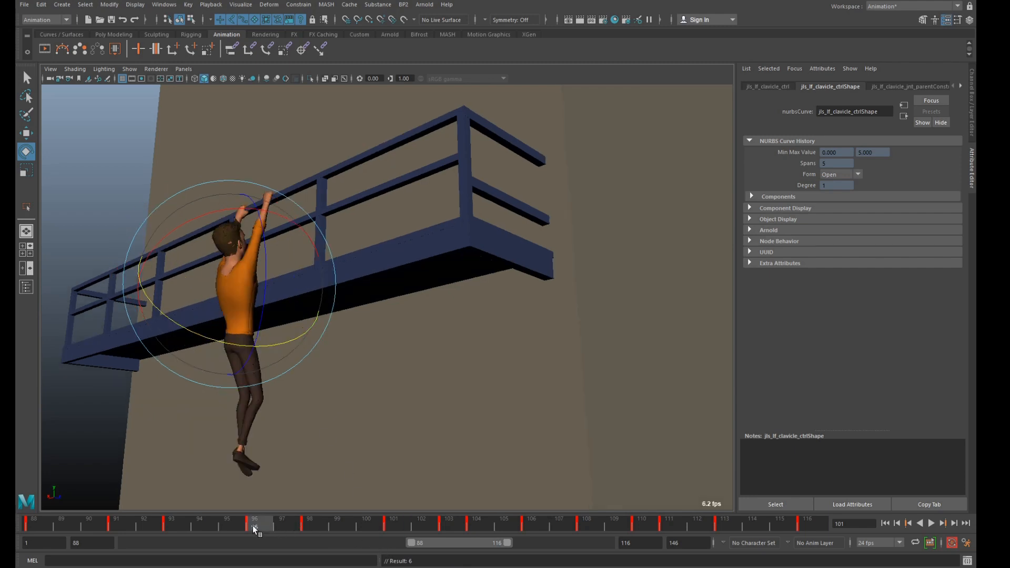
pyautogui.hotkey('alt', 'v')
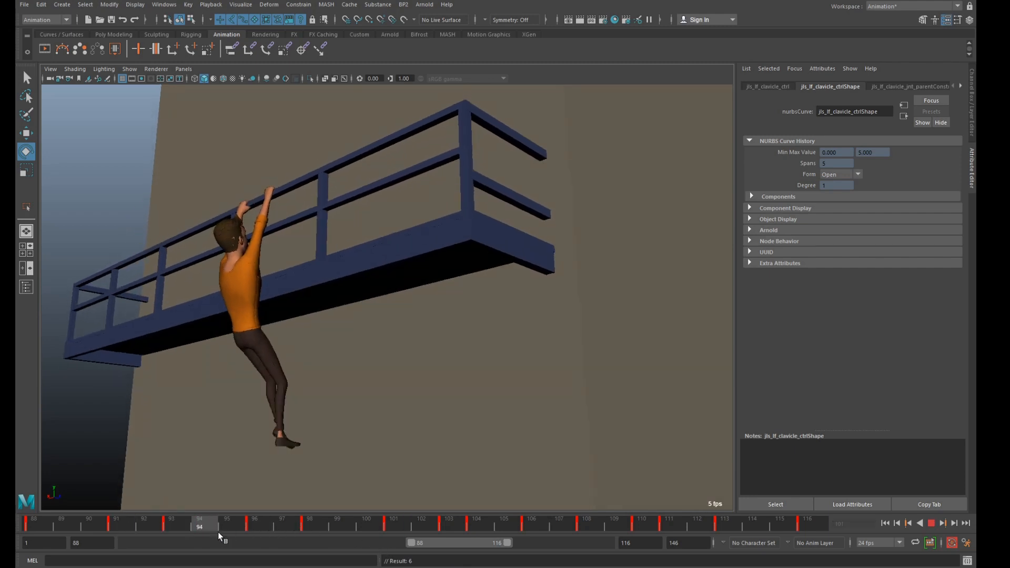
pyautogui.hotkey('alt', 'v')
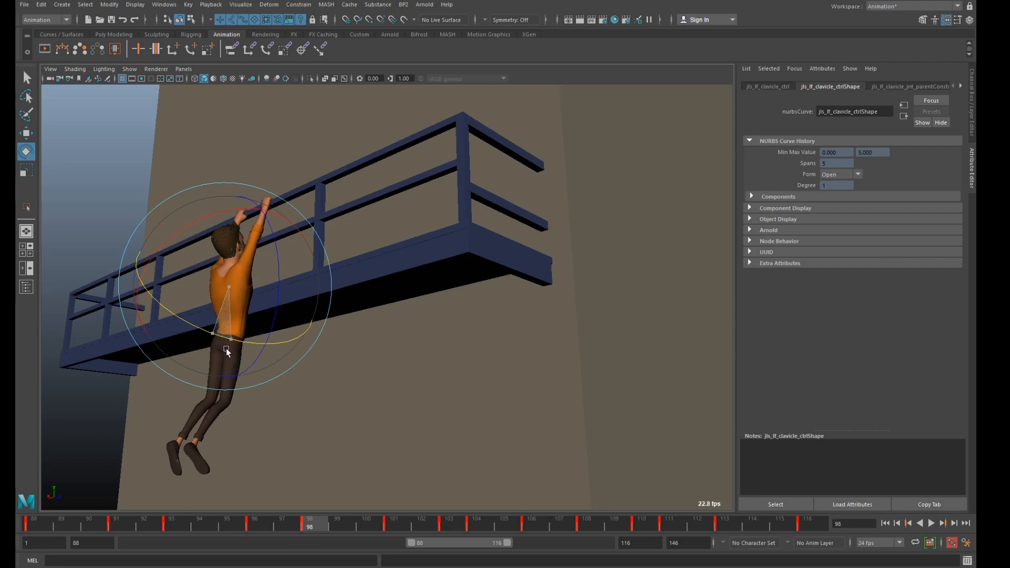
pyautogui.moveTo(223, 350); pyautogui.dragTo(223, 351)
pyautogui.press('s')
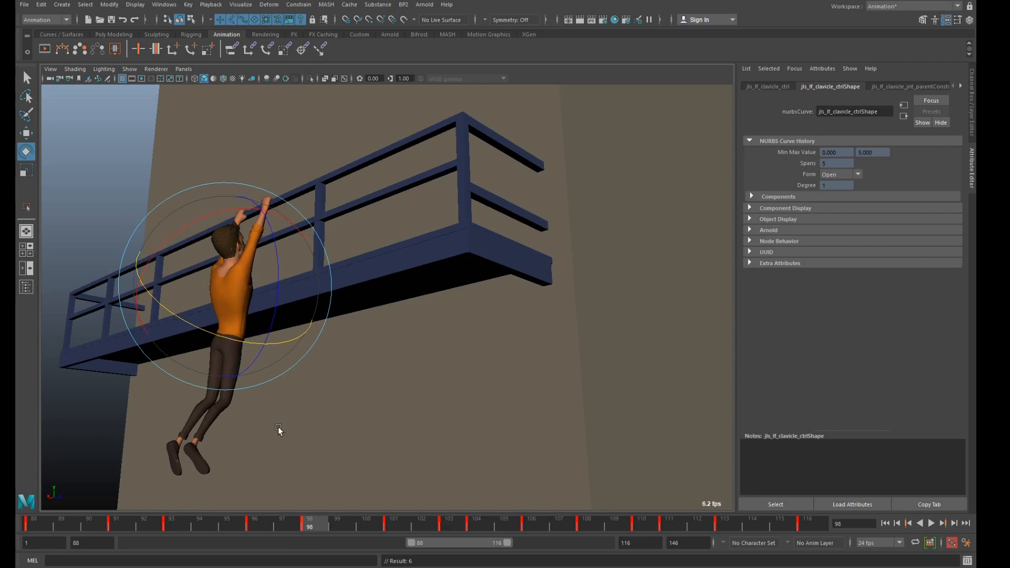
pyautogui.hotkey('alt', 'v')
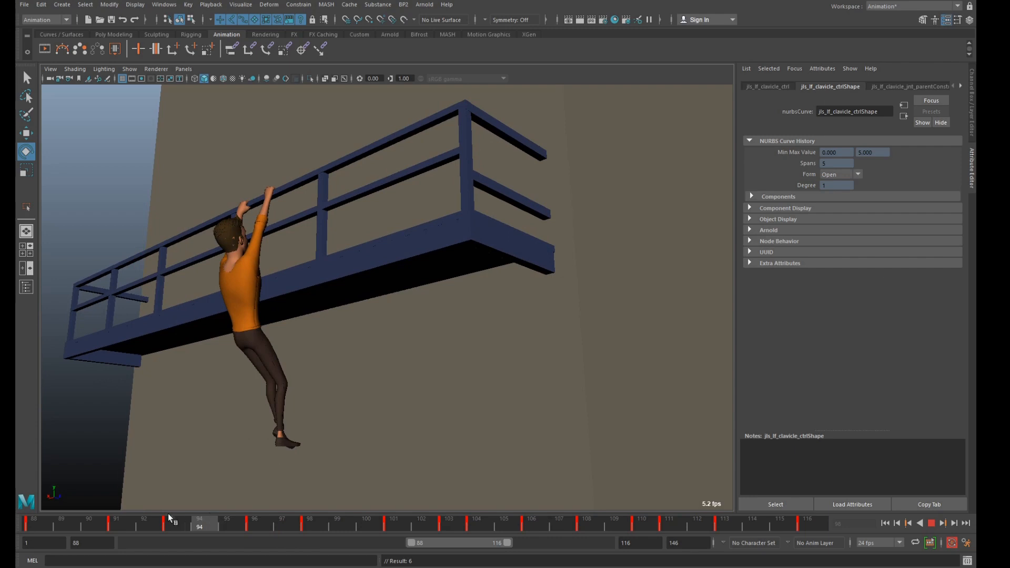
pyautogui.hotkey('alt', 'v')
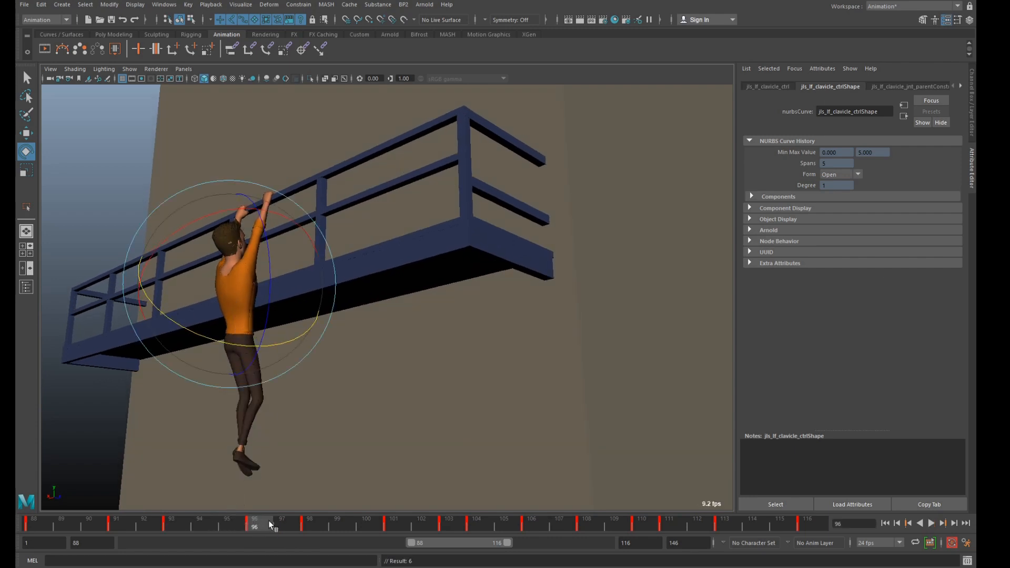
pyautogui.hotkey('alt', 'v')
pyautogui.hotkey('alt', 'v')
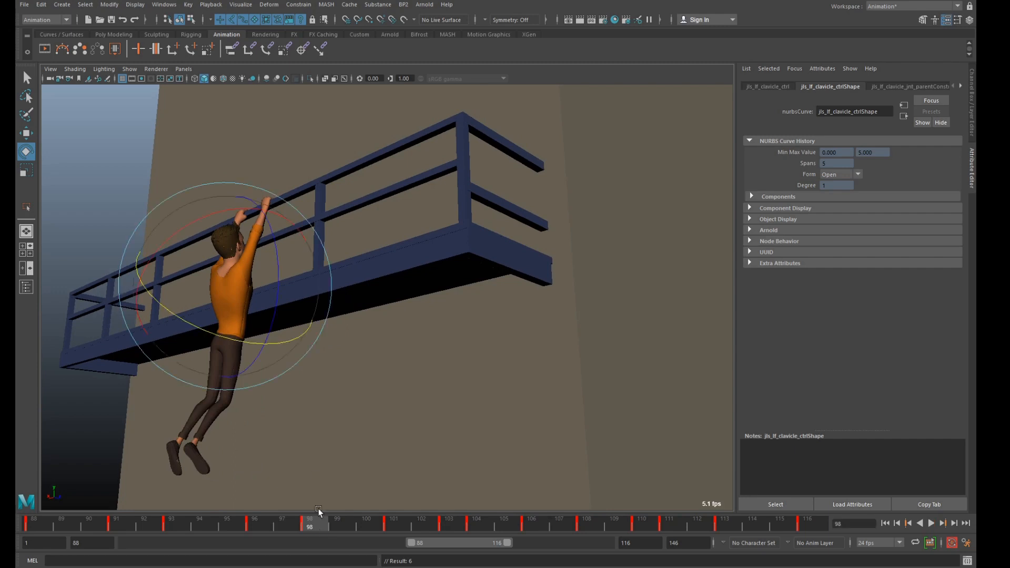
# Try further clavicle rotations at frame 98 and undo them
pyautogui.moveTo(278, 296); pyautogui.dragTo(275, 294)
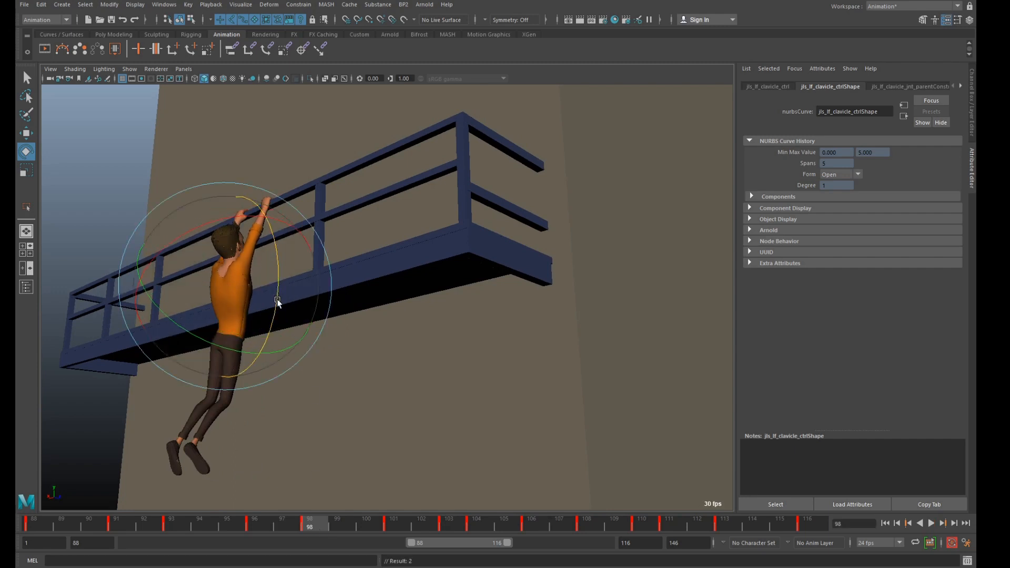
pyautogui.hotkey('ctrl', 'z')
pyautogui.moveTo(235, 340); pyautogui.dragTo(239, 343)
pyautogui.moveTo(284, 292); pyautogui.dragTo(283, 309)
pyautogui.hotkey('ctrl', 'z')
pyautogui.hotkey('ctrl', 'z')
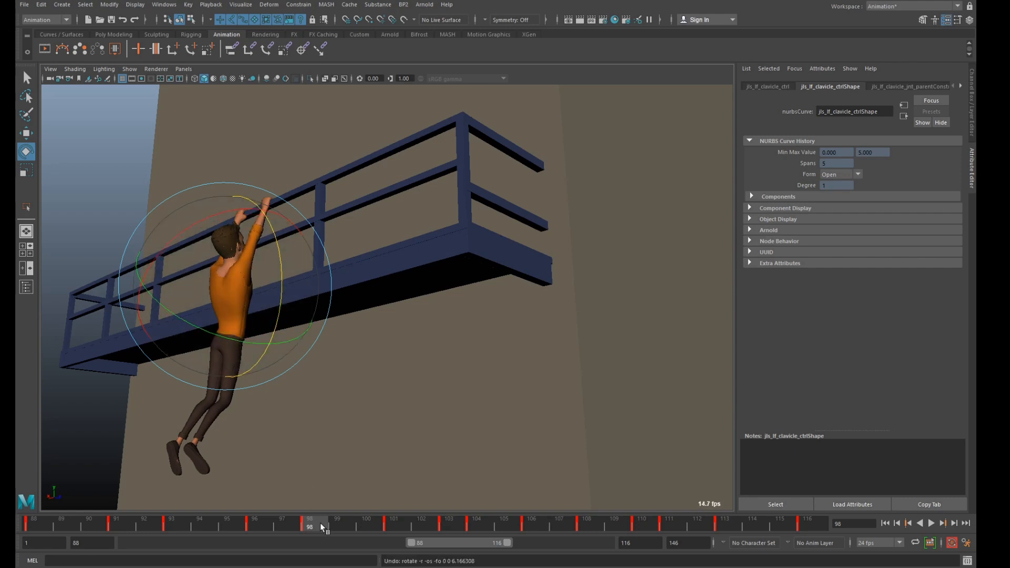
# Adjust and key the clavicle rotation at frames 101 and 103, and check the shoulder pose at frame 104
pyautogui.moveTo(320, 523); pyautogui.dragTo(404, 526)
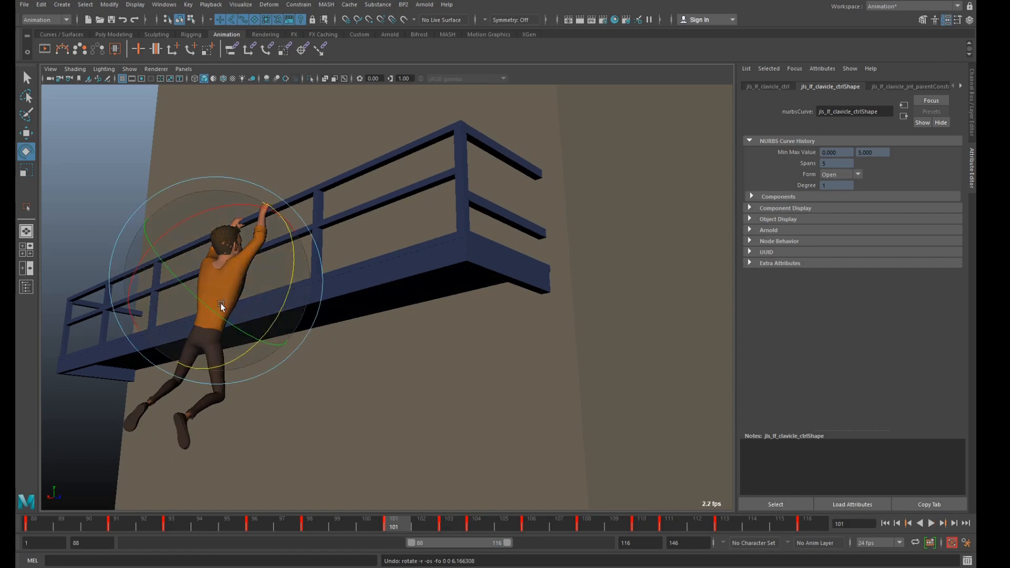
pyautogui.moveTo(221, 305)
pyautogui.mouseDown()
pyautogui.moveTo(221, 317)
pyautogui.moveTo(210, 317)
pyautogui.mouseUp()
pyautogui.press('s')
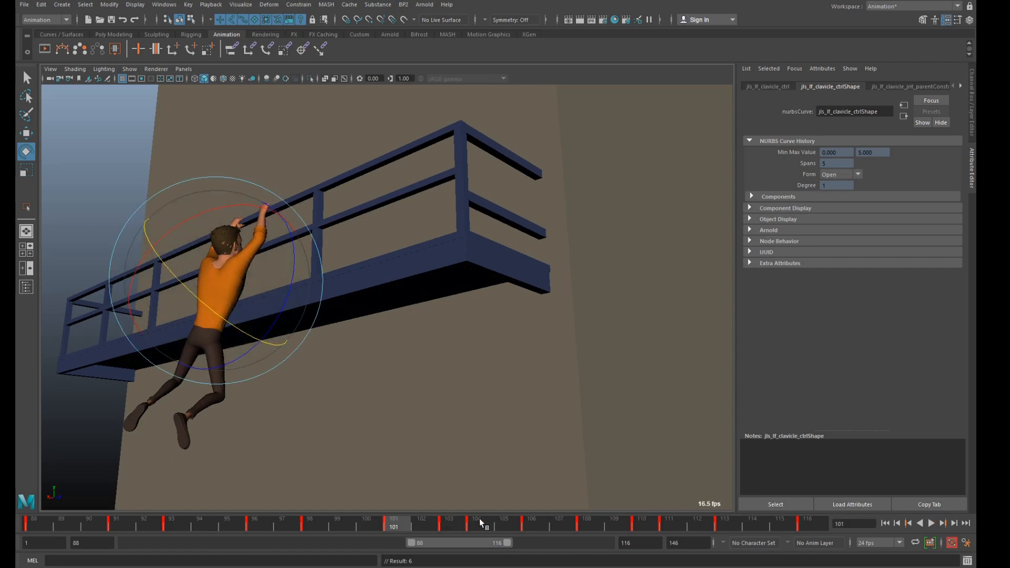
pyautogui.moveTo(402, 524); pyautogui.dragTo(443, 527)
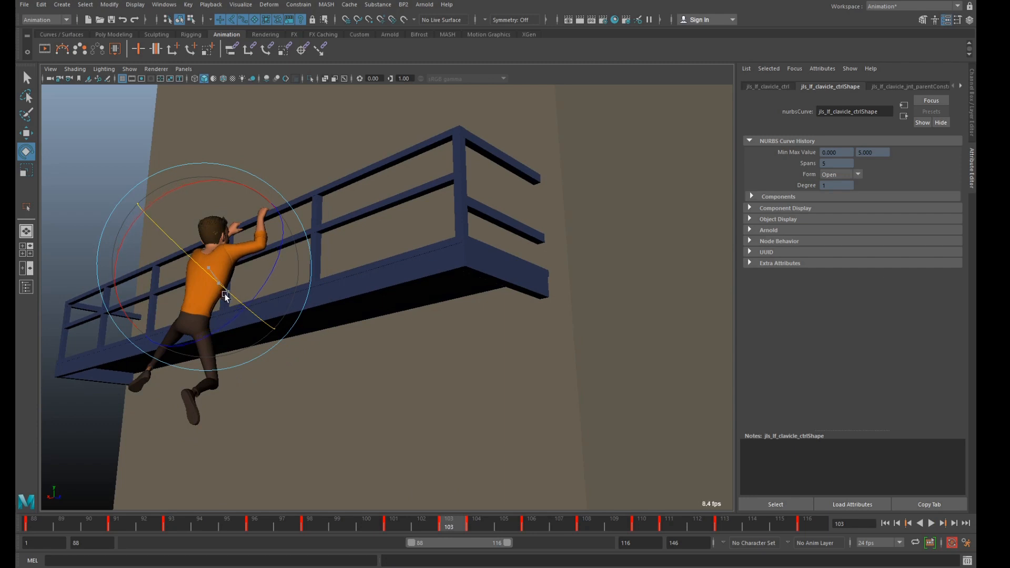
pyautogui.moveTo(459, 526); pyautogui.dragTo(477, 524)
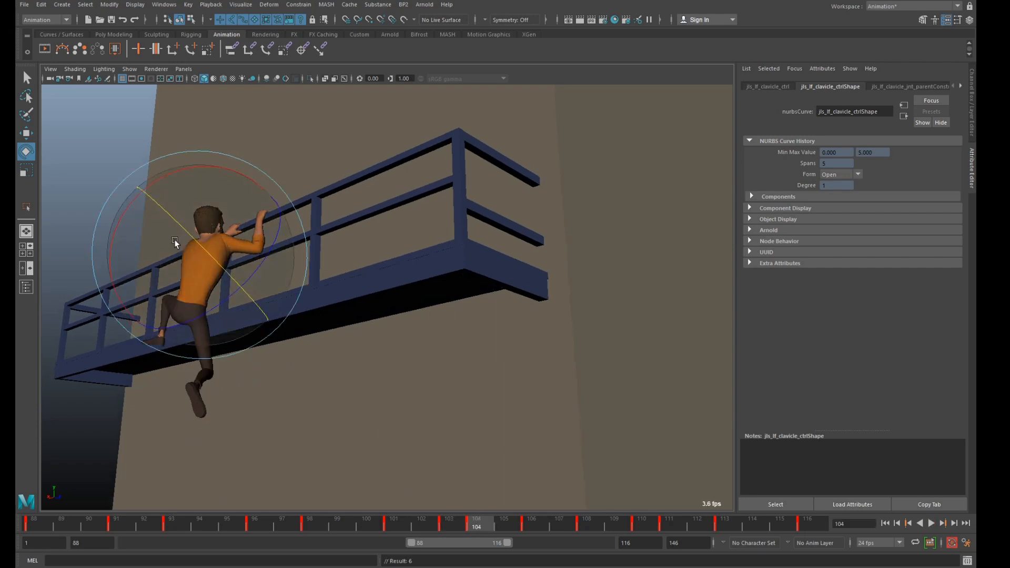
# Delete the clavicle controls' key at frame 104 and play back the climb
pyautogui.rightClick(478, 520)
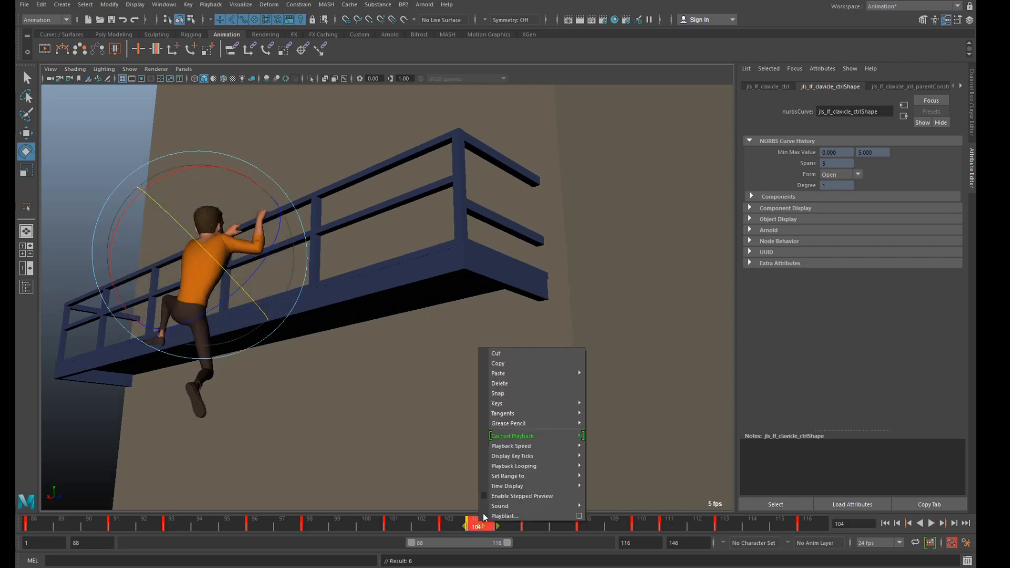
pyautogui.moveTo(519, 372)
pyautogui.click(513, 383)
pyautogui.hotkey('alt', 'v')
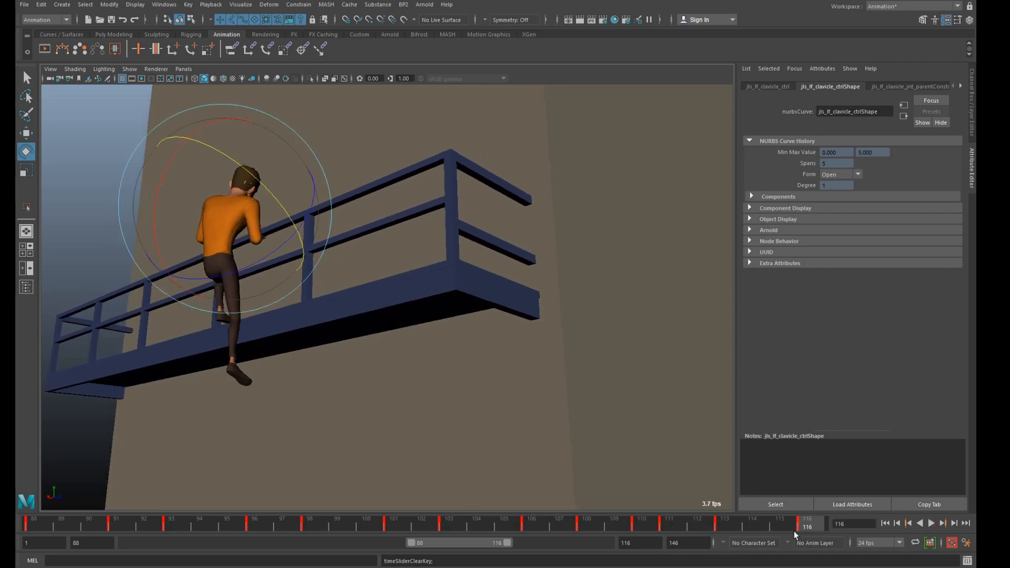
# Playblast frames 88 to 116, review the climb in the resulting video, and close it
pyautogui.rightClick(807, 525)
pyautogui.click(840, 518)
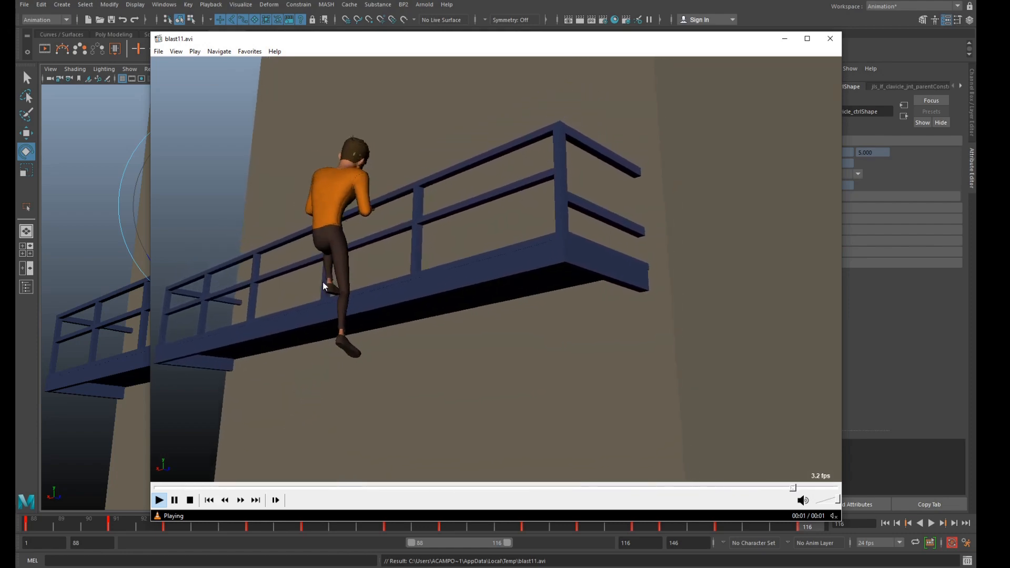
pyautogui.click(830, 38)
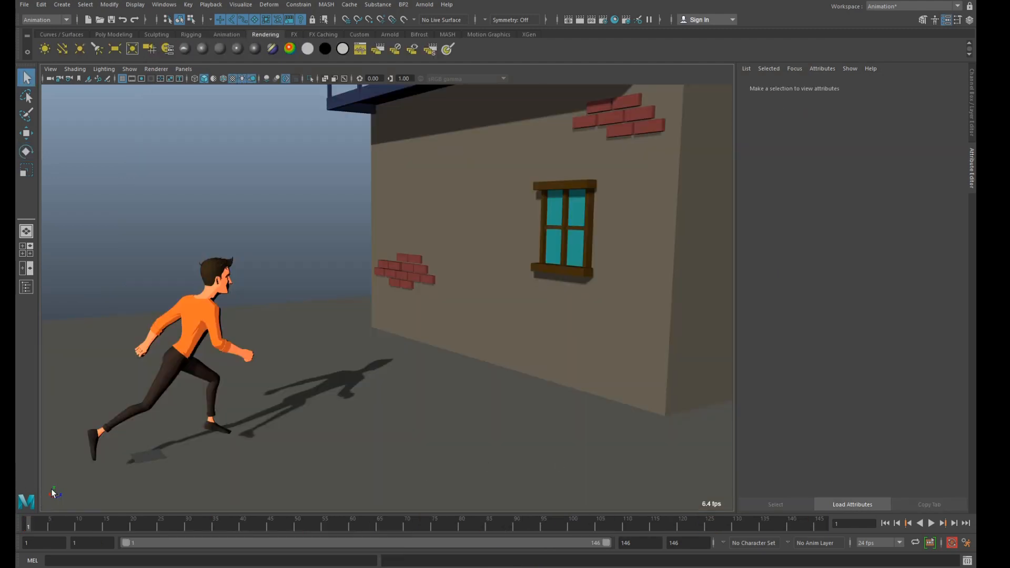
# Play back the full shot from the run to the climb, viewing the character's hang and pull-up at the balcony
pyautogui.hotkey('alt', 'v')
pyautogui.hotkey('alt', 'v')
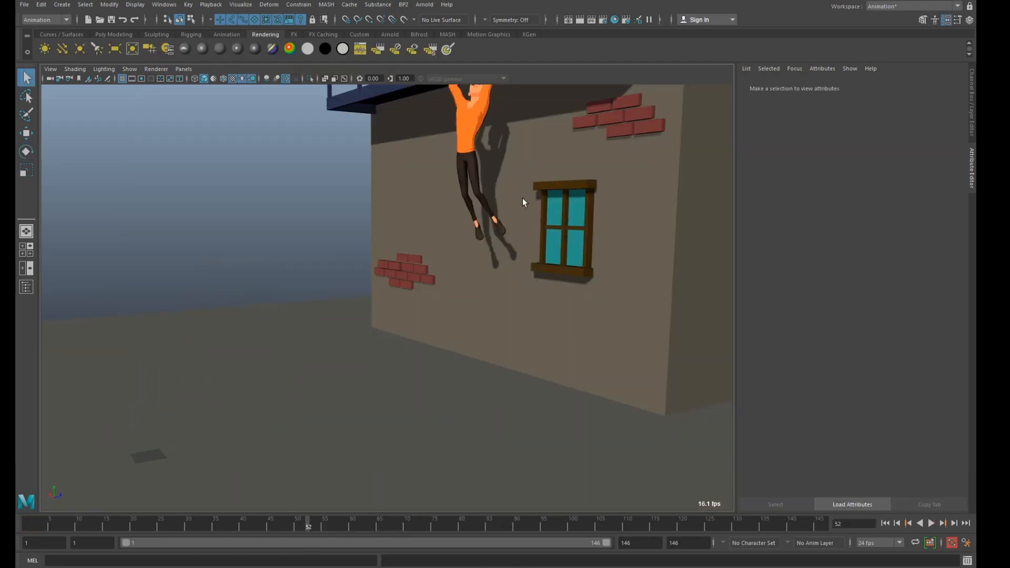
pyautogui.keyDown('alt'); pyautogui.moveTo(524, 200); pyautogui.dragTo(462, 418, button='middle'); pyautogui.keyUp('alt')
pyautogui.keyDown('alt'); pyautogui.moveTo(462, 417); pyautogui.dragTo(481, 373); pyautogui.keyUp('alt')
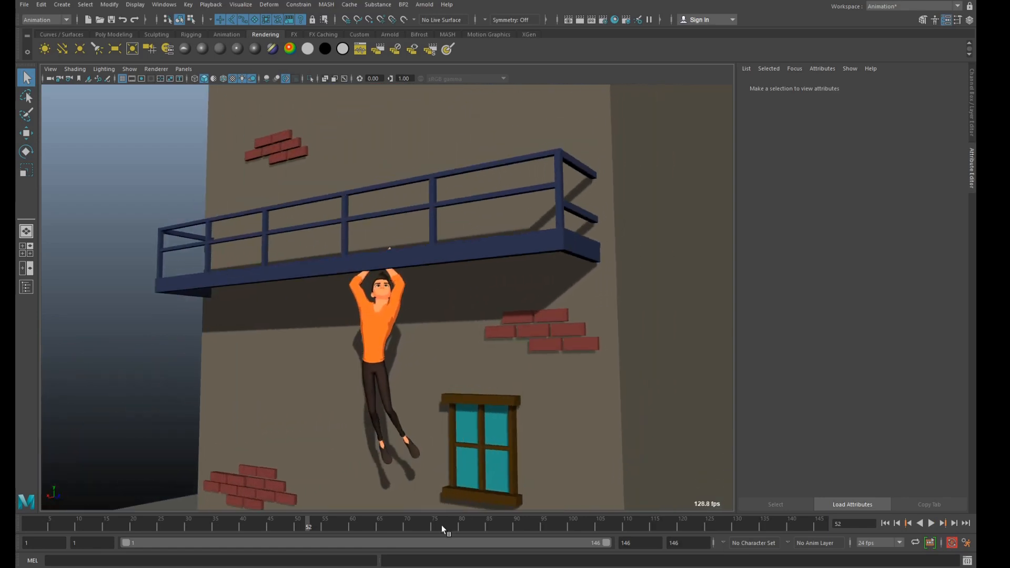
pyautogui.hotkey('alt', 'v')
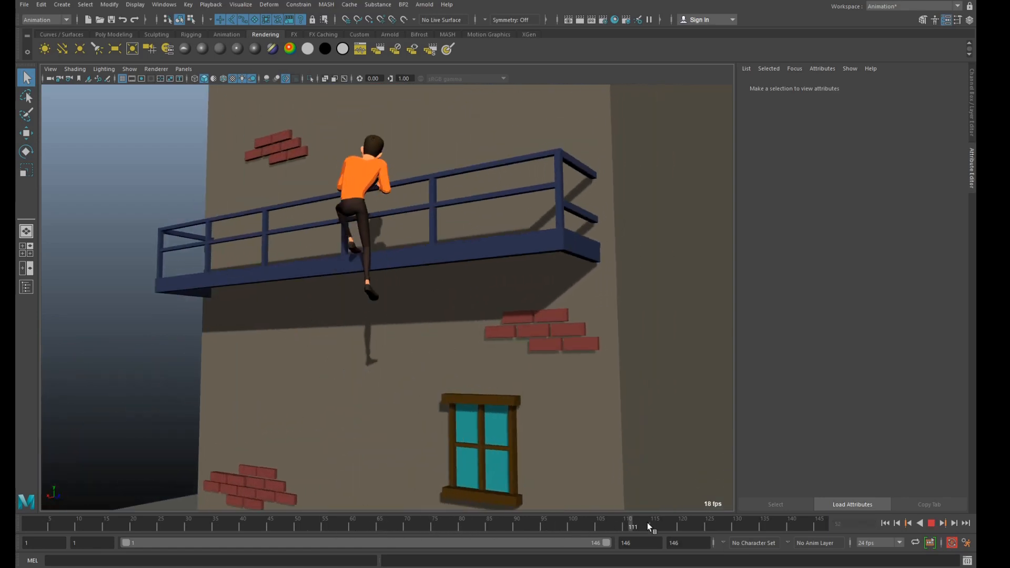
pyautogui.hotkey('alt', 'v')
# Examine the railing climb from other angles between frames 115 and 131
pyautogui.keyDown('alt'); pyautogui.moveTo(525, 401); pyautogui.dragTo(429, 429); pyautogui.keyUp('alt')
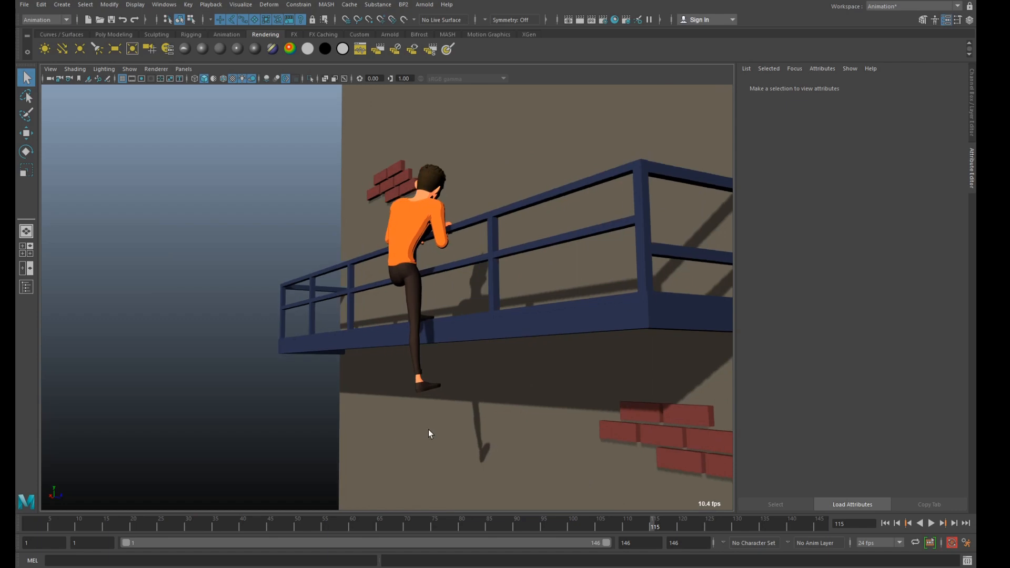
pyautogui.moveTo(663, 525); pyautogui.dragTo(741, 525)
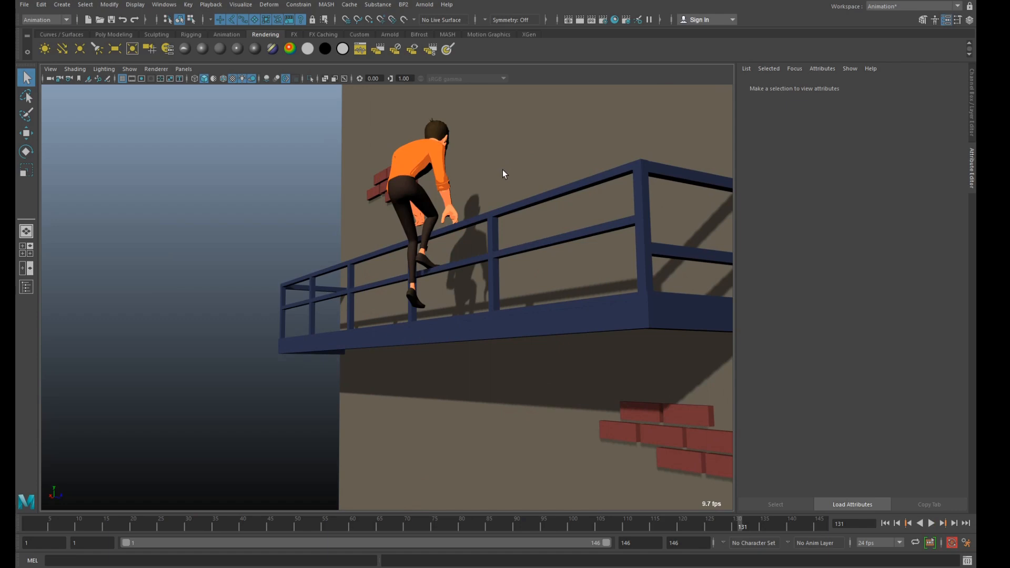
pyautogui.scroll(-3, 503, 170)
pyautogui.keyDown('alt'); pyautogui.moveTo(455, 181); pyautogui.dragTo(404, 178); pyautogui.keyUp('alt')
pyautogui.scroll(3, 427, 196)
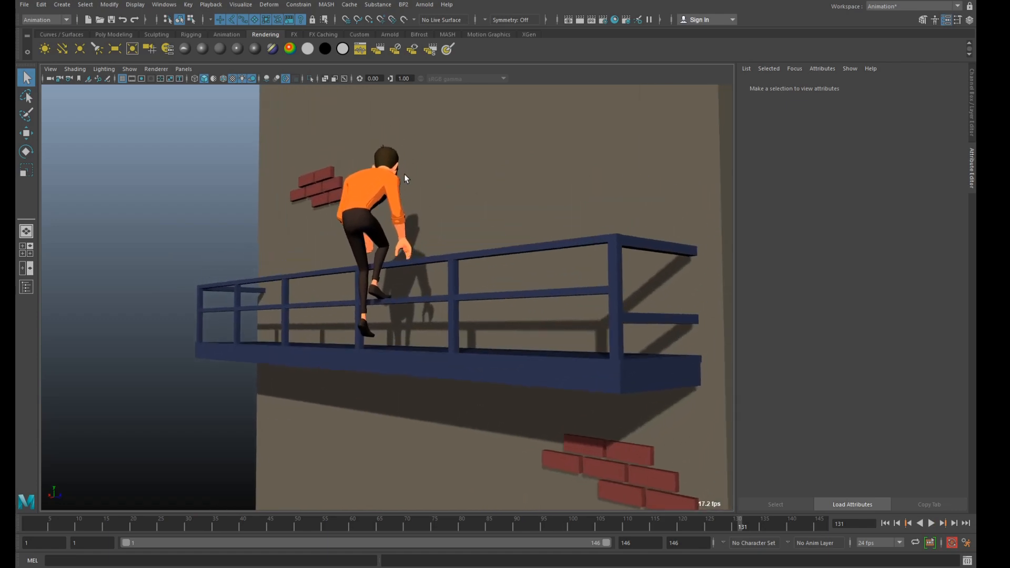